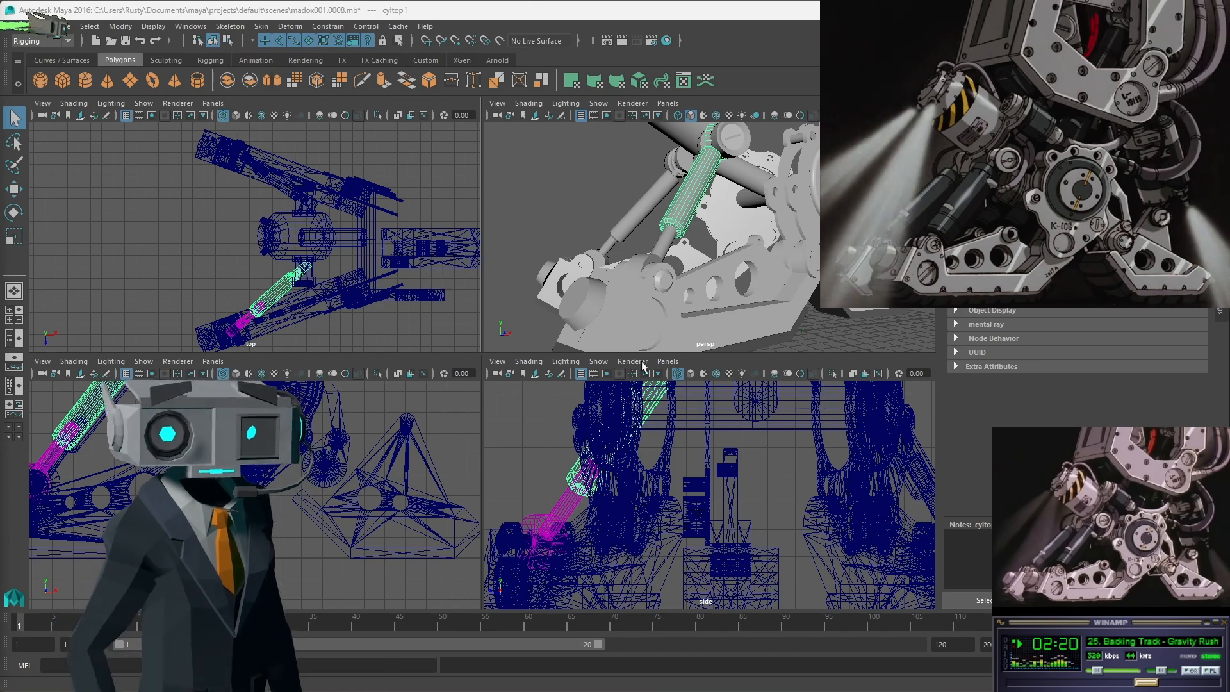
Replace the front view's panel with the Hypergraph Hierarchy, keeping the other three views open.
{"action": "scroll", "coordinate": [667, 253], "scroll_direction": "down", "scroll_amount": 10}
{"action": "scroll", "coordinate": [668, 250], "scroll_direction": "up", "scroll_amount": 10}
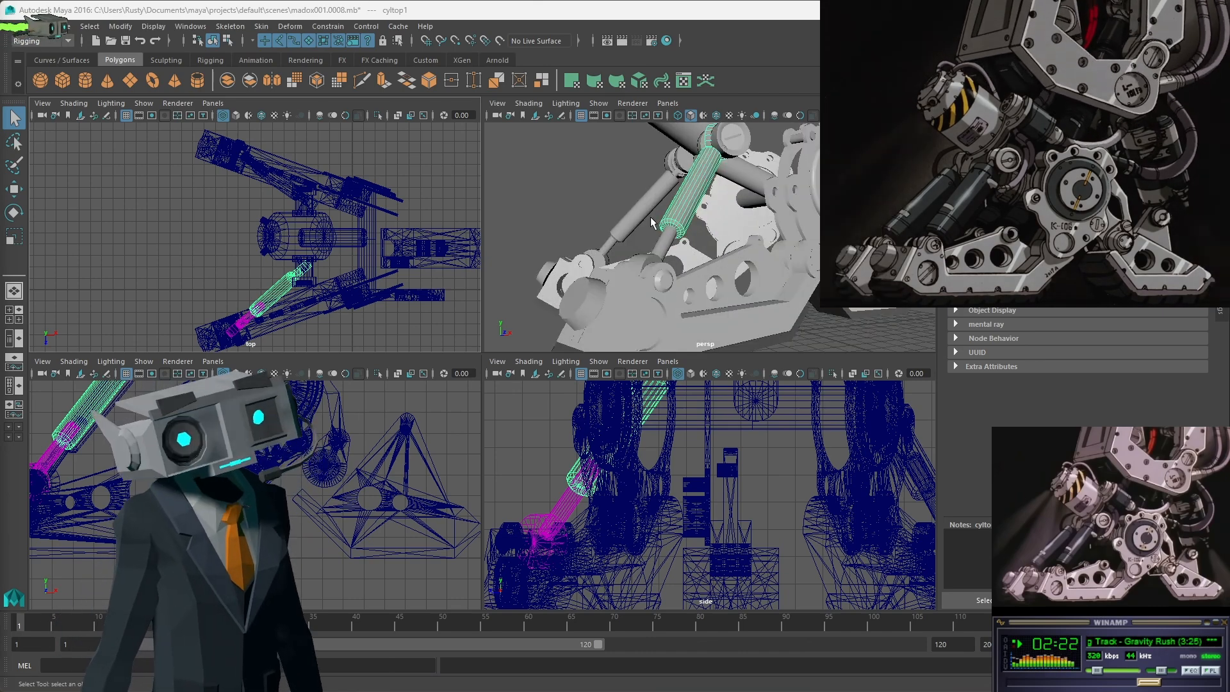
{"action": "left_click_drag", "start_coordinate": [667, 181], "coordinate": [722, 202], "text": "alt"}
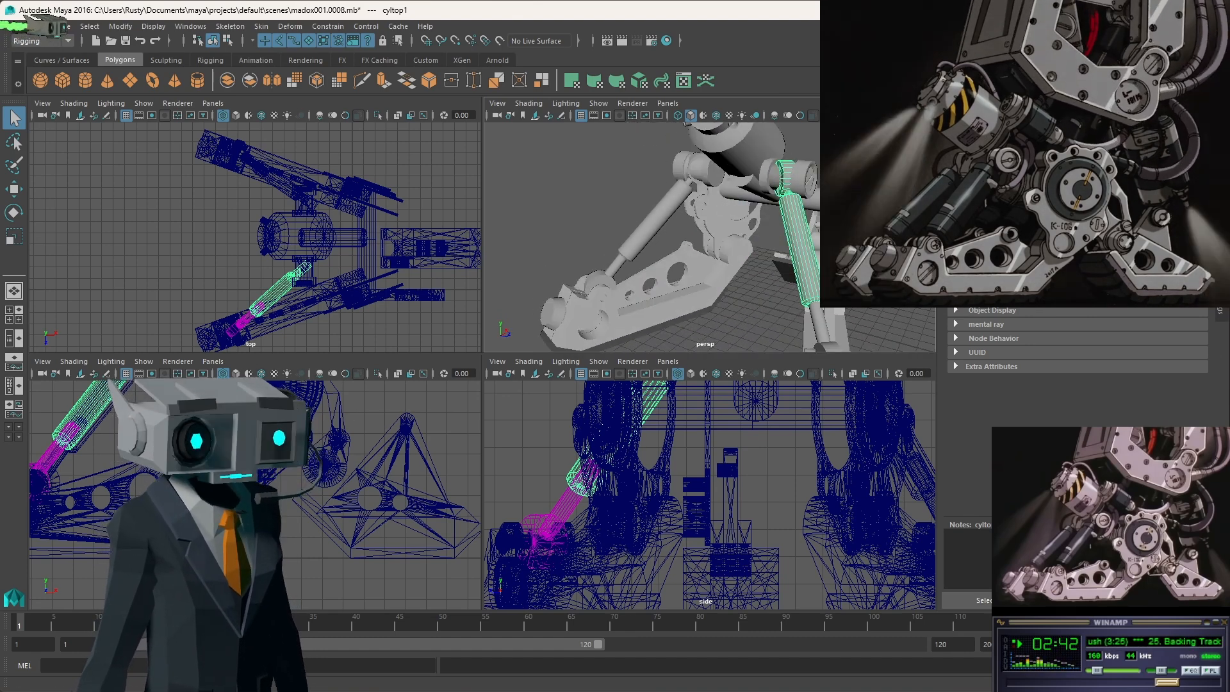
{"action": "left_click", "coordinate": [214, 362]}
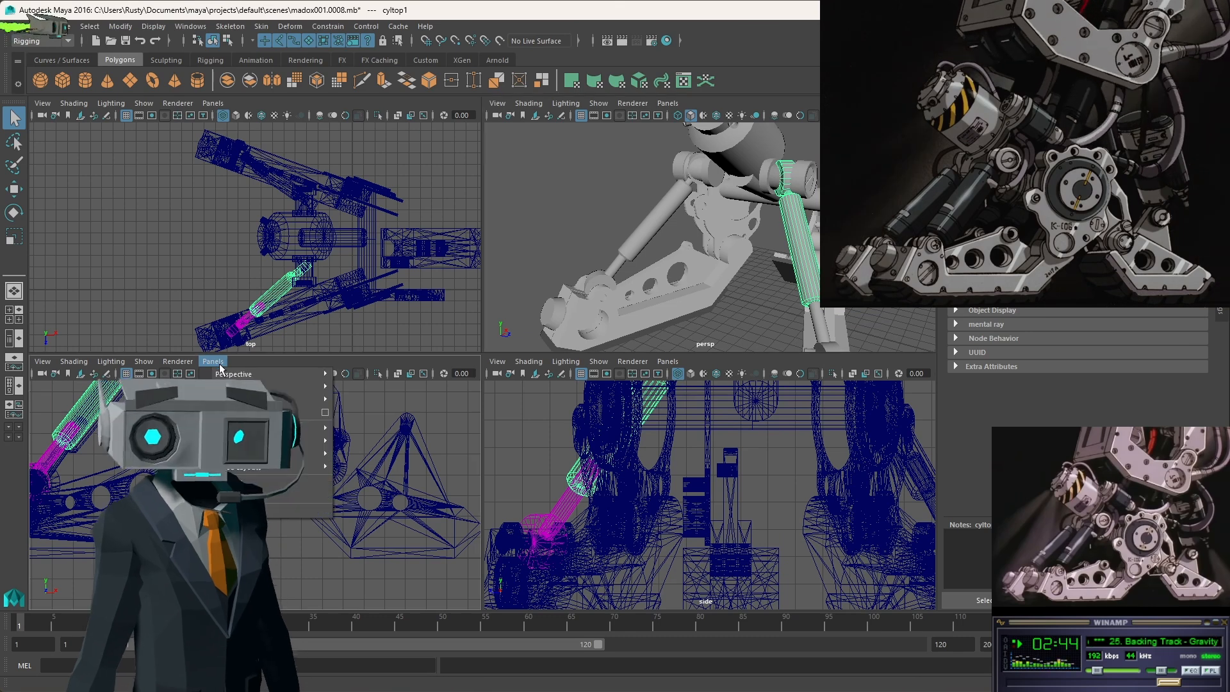
{"action": "mouse_move", "coordinate": [310, 412]}
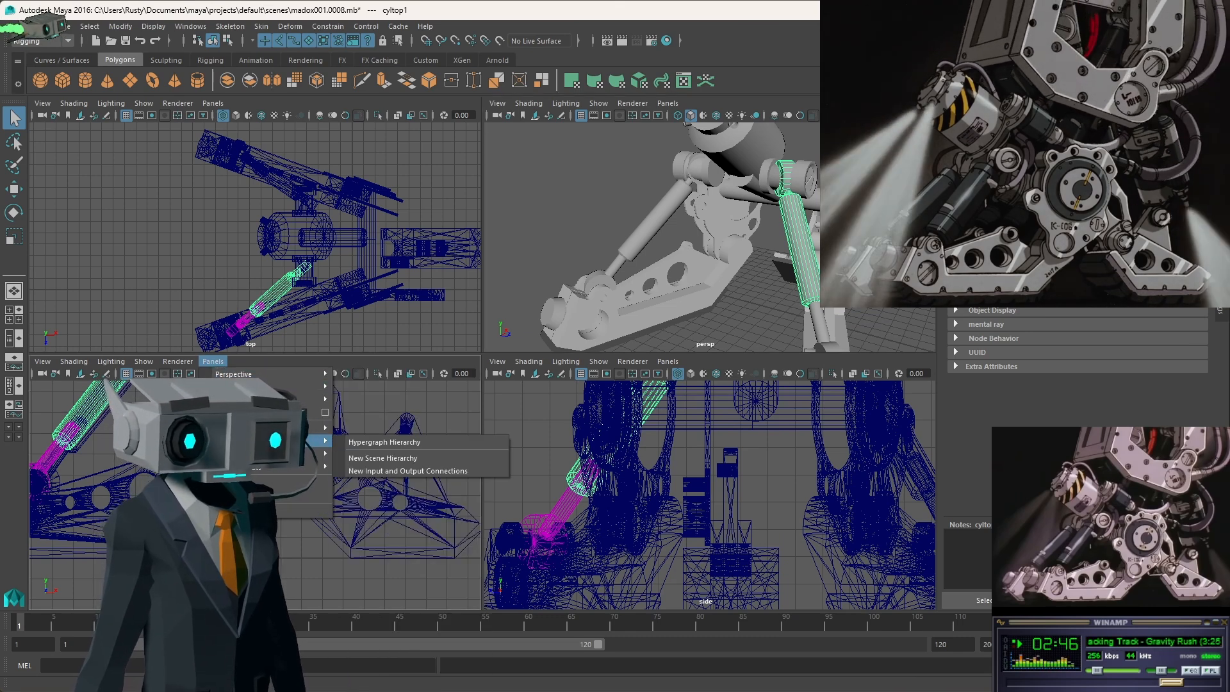
{"action": "left_click", "coordinate": [368, 444]}
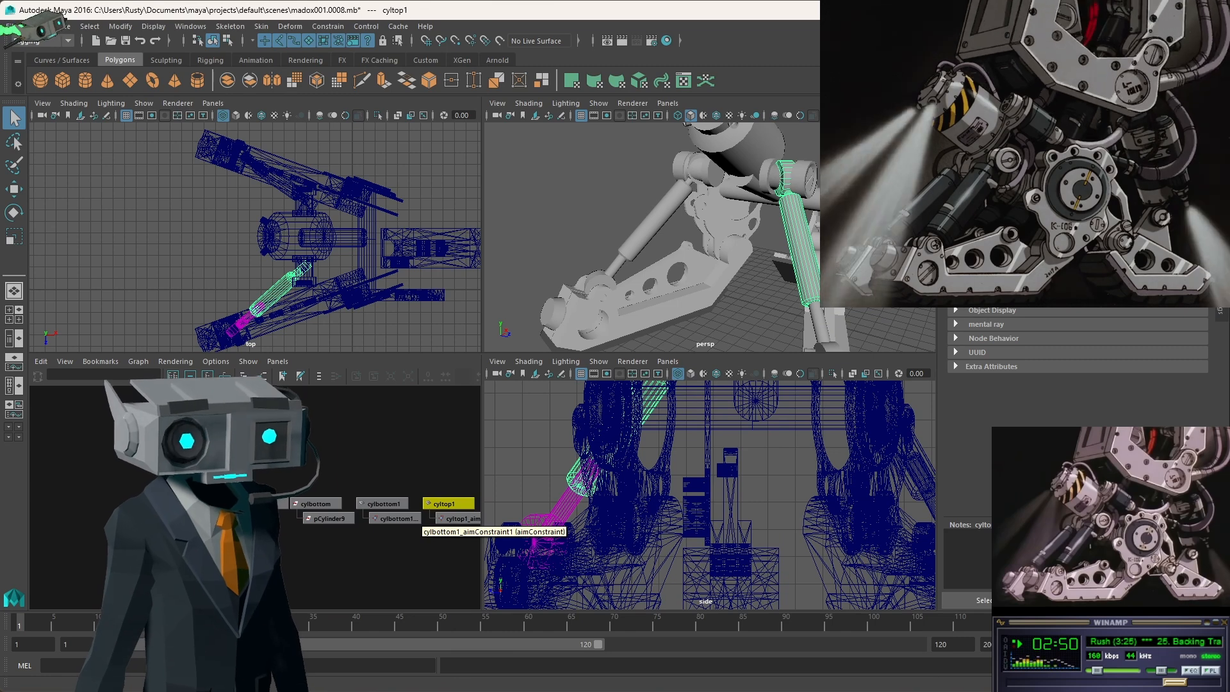
Select TOE_GRP in the hypergraph and rotate it about the vertical axis so the foot splays outward less.
{"action": "mouse_move", "coordinate": [407, 512]}
{"action": "middle_mouse_down", "text": "alt"}
{"action": "mouse_move", "coordinate": [202, 448]}
{"action": "mouse_move", "coordinate": [182, 457]}
{"action": "middle_mouse_up", "text": "alt"}
{"action": "mouse_move", "coordinate": [326, 479]}
{"action": "middle_mouse_down", "text": "alt"}
{"action": "mouse_move", "coordinate": [194, 474]}
{"action": "mouse_move", "coordinate": [170, 459]}
{"action": "middle_mouse_up", "text": "alt"}
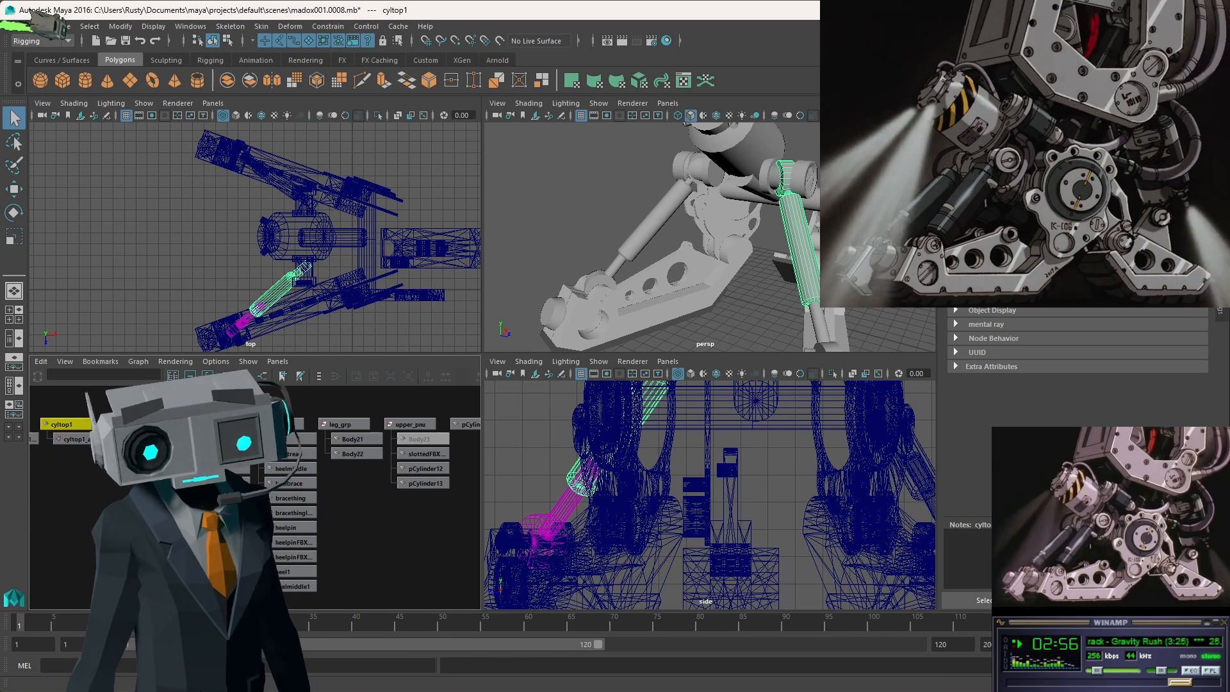
{"action": "left_click", "coordinate": [186, 425]}
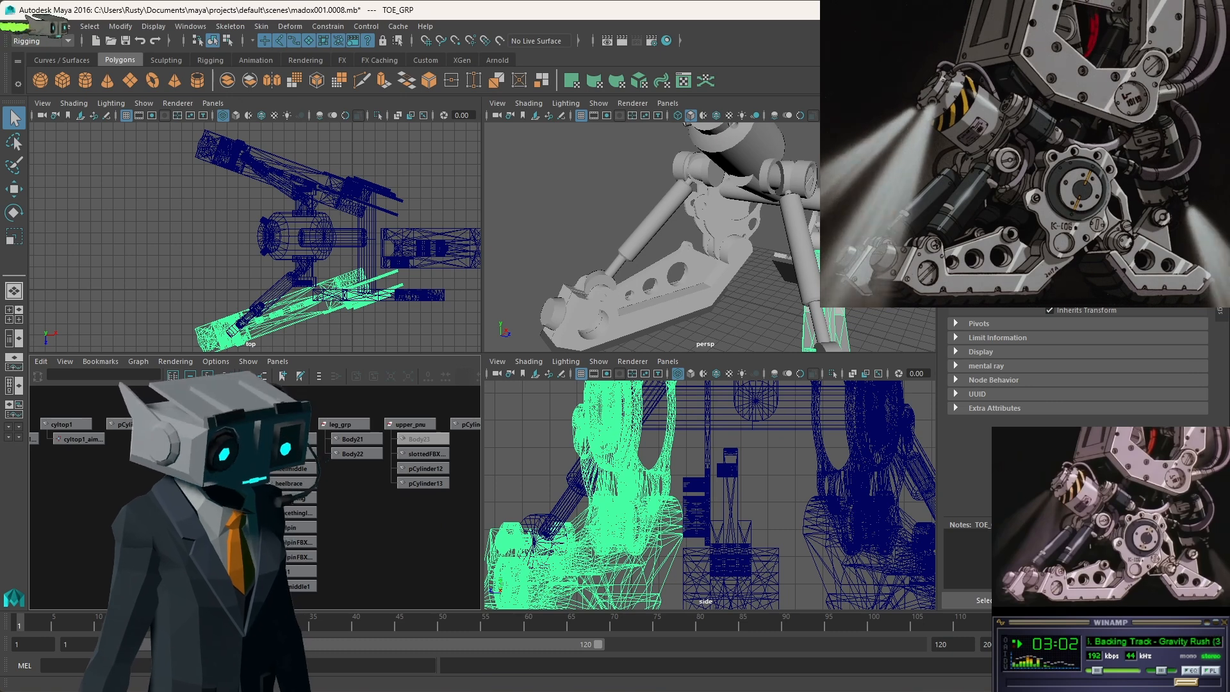
{"action": "key", "text": "Return"}
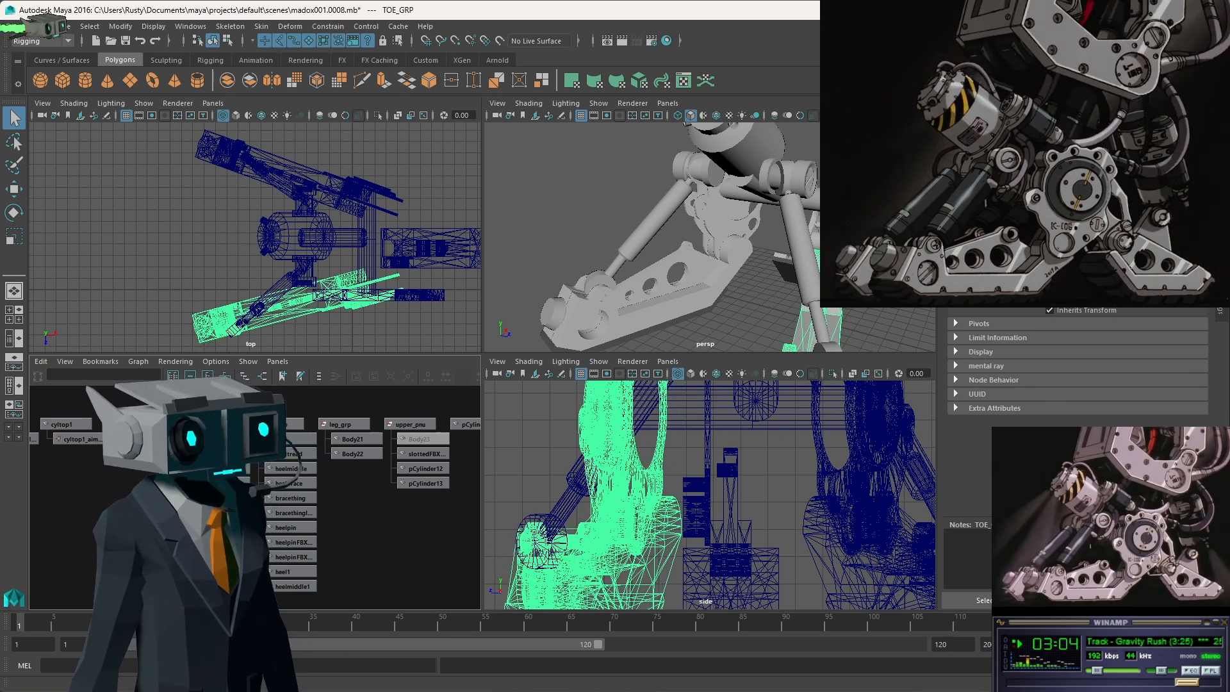
Change the side view's panel to the orthographic front view and frame the foot and leg assembly.
{"action": "scroll", "coordinate": [756, 275], "scroll_direction": "down", "scroll_amount": 10}
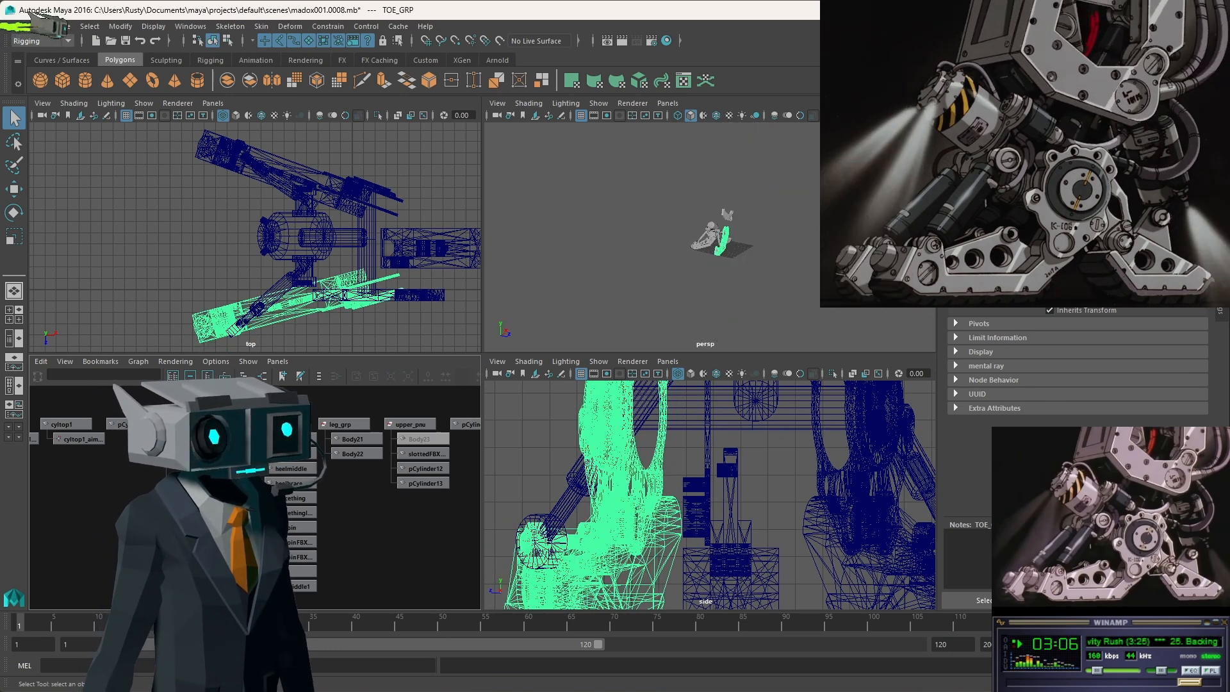
{"action": "scroll", "coordinate": [756, 275], "scroll_direction": "up", "scroll_amount": 7}
{"action": "mouse_move", "coordinate": [775, 282]}
{"action": "left_mouse_down", "text": "alt"}
{"action": "mouse_move", "coordinate": [687, 257]}
{"action": "mouse_move", "coordinate": [762, 291]}
{"action": "left_mouse_up", "text": "alt"}
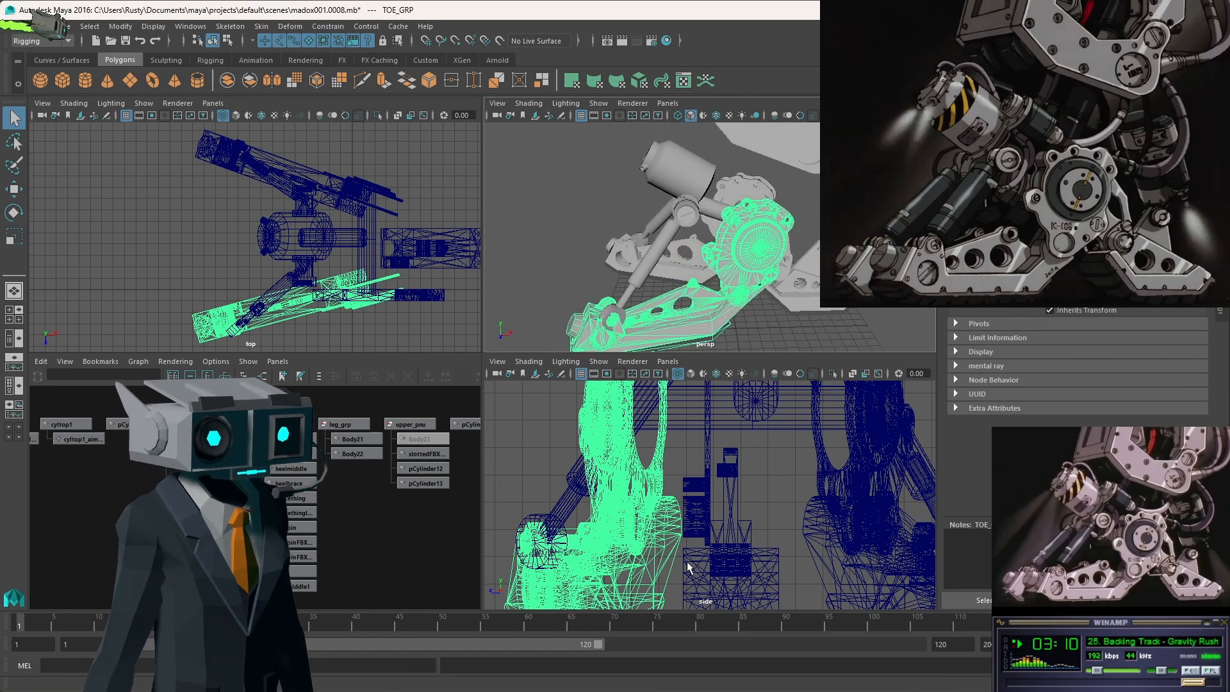
{"action": "scroll", "coordinate": [660, 448], "scroll_direction": "down", "scroll_amount": 5}
{"action": "scroll", "coordinate": [660, 448], "scroll_direction": "up", "scroll_amount": 2}
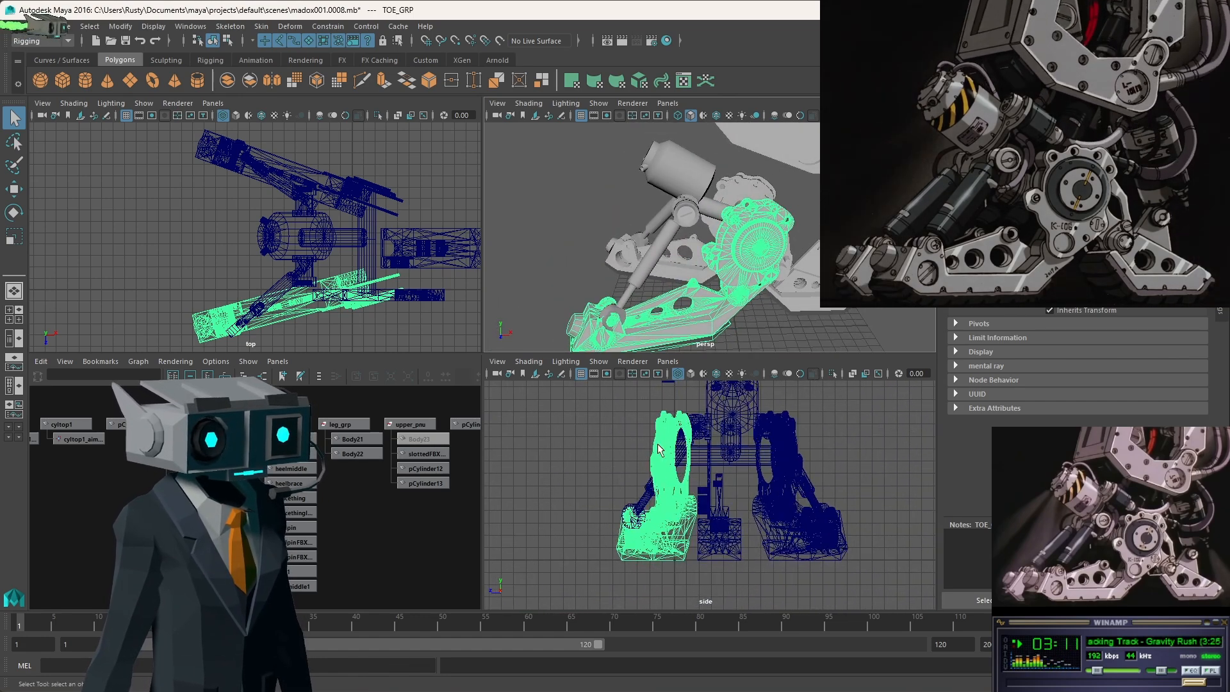
{"action": "left_click", "coordinate": [669, 362]}
{"action": "mouse_move", "coordinate": [696, 389]}
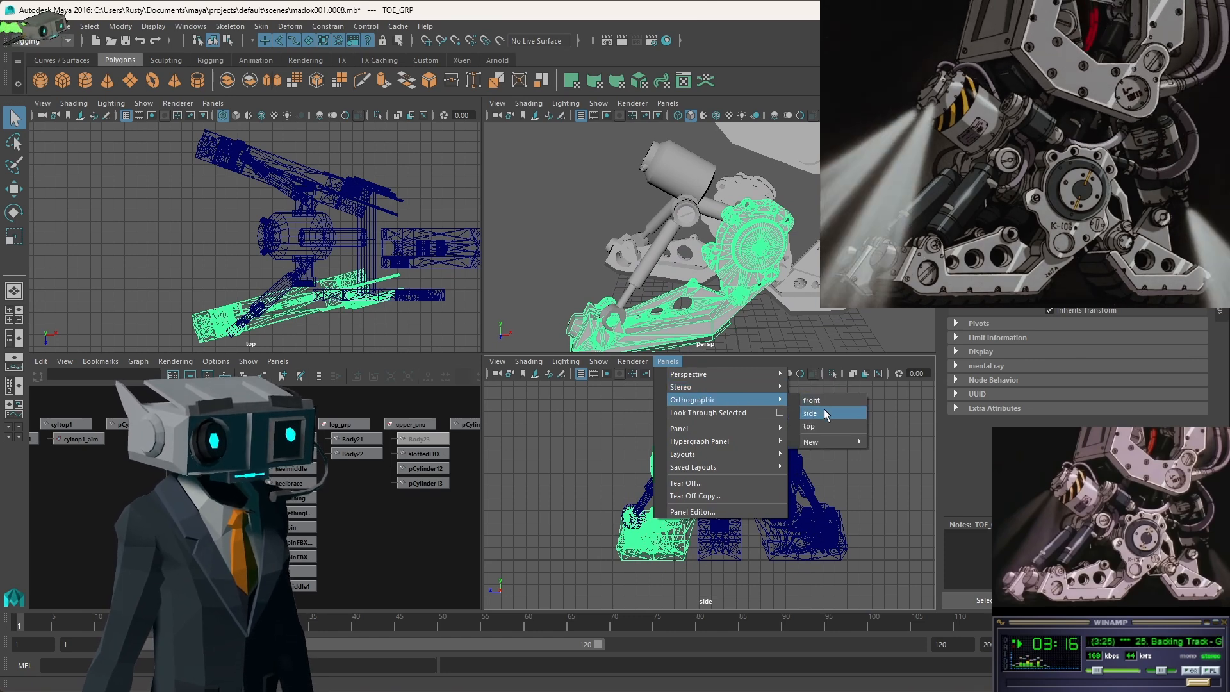
{"action": "left_click", "coordinate": [812, 402]}
{"action": "scroll", "coordinate": [696, 456], "scroll_direction": "down", "scroll_amount": 5}
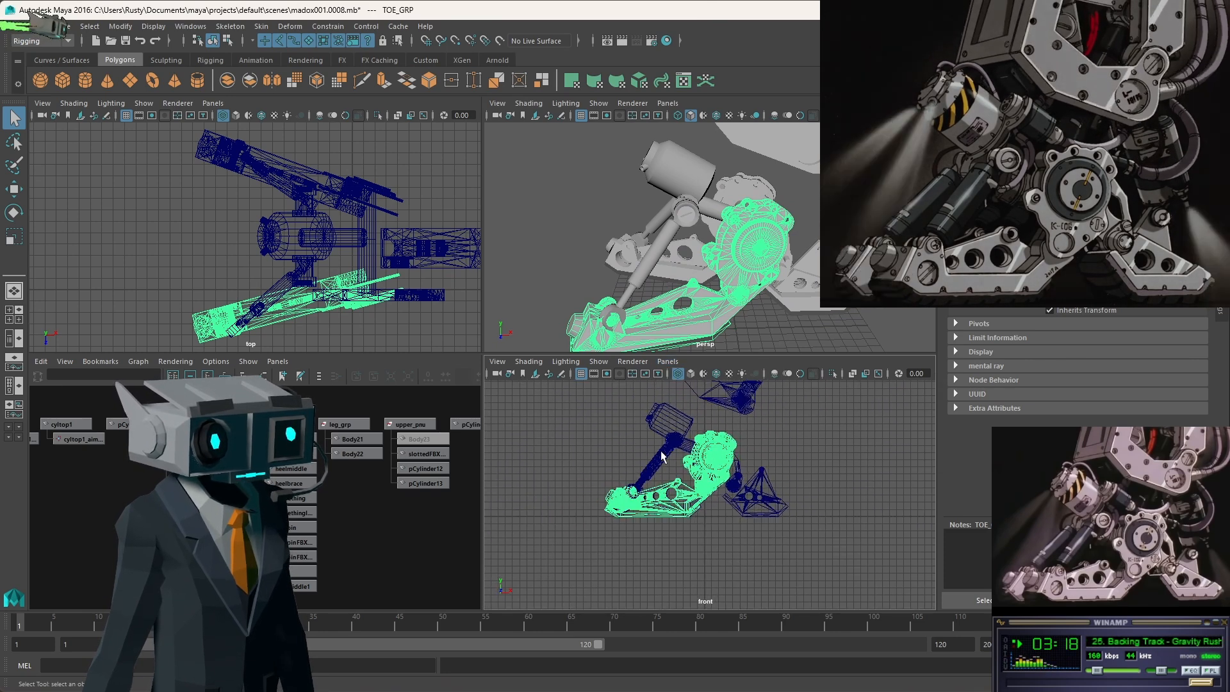
{"action": "scroll", "coordinate": [662, 456], "scroll_direction": "up", "scroll_amount": 8}
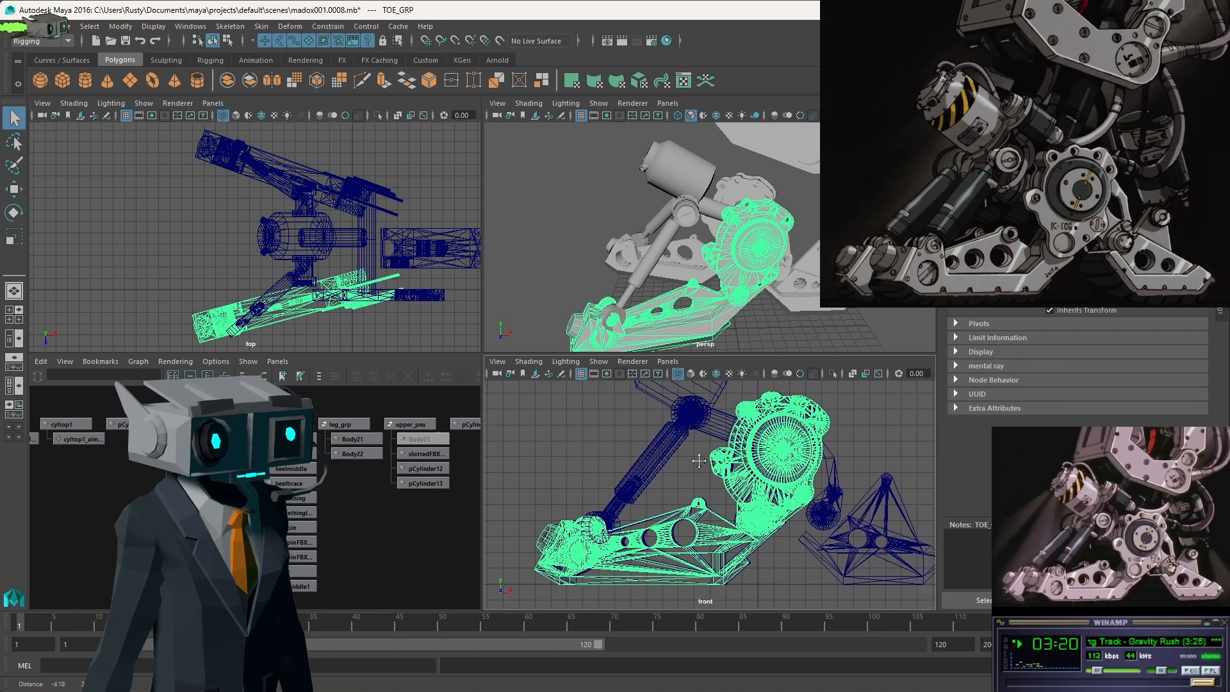
{"action": "middle_click_drag", "start_coordinate": [700, 461], "coordinate": [676, 467], "text": "alt"}
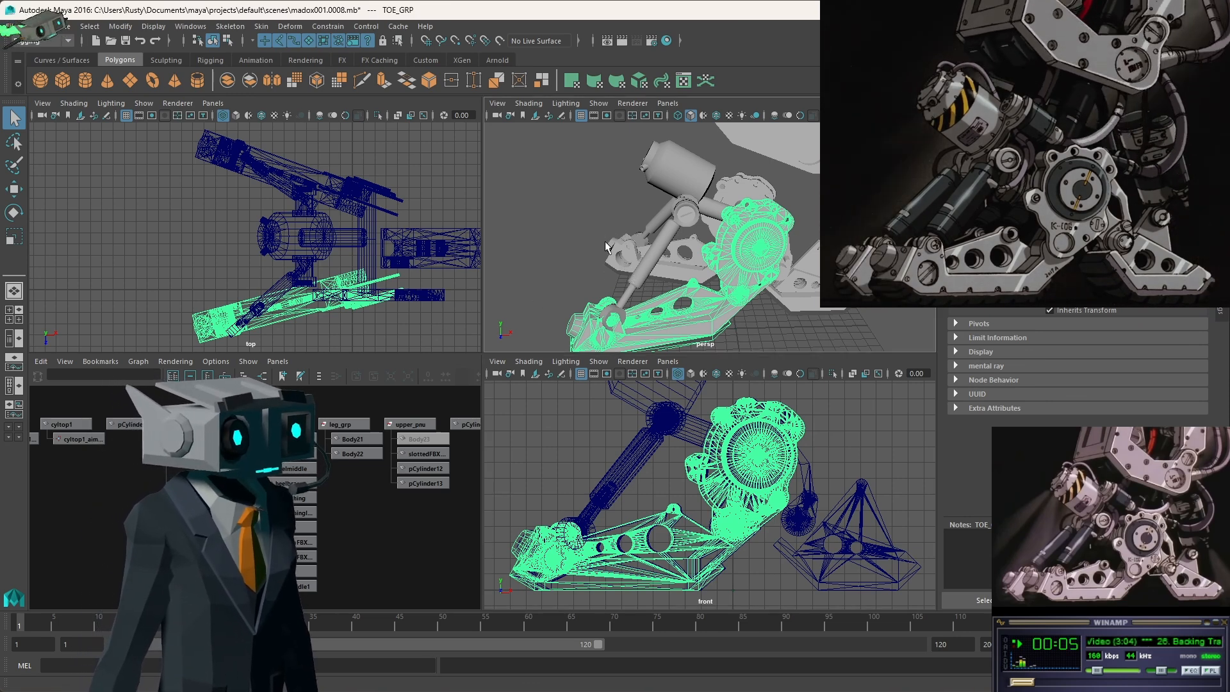
Move TOE_GRP sideways toward the centre of the leg assembly, and fine-tune its offset from the cylinder joint.
{"action": "left_click_drag", "start_coordinate": [587, 239], "coordinate": [705, 232], "text": "alt"}
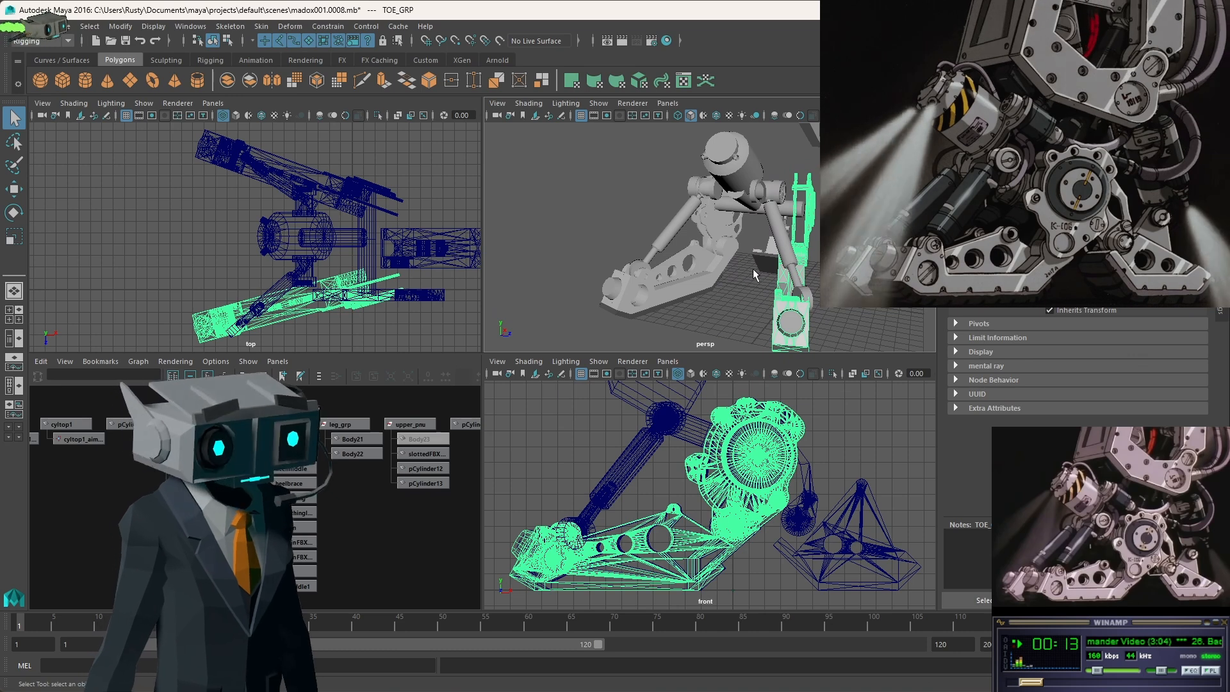
{"action": "key", "text": "w"}
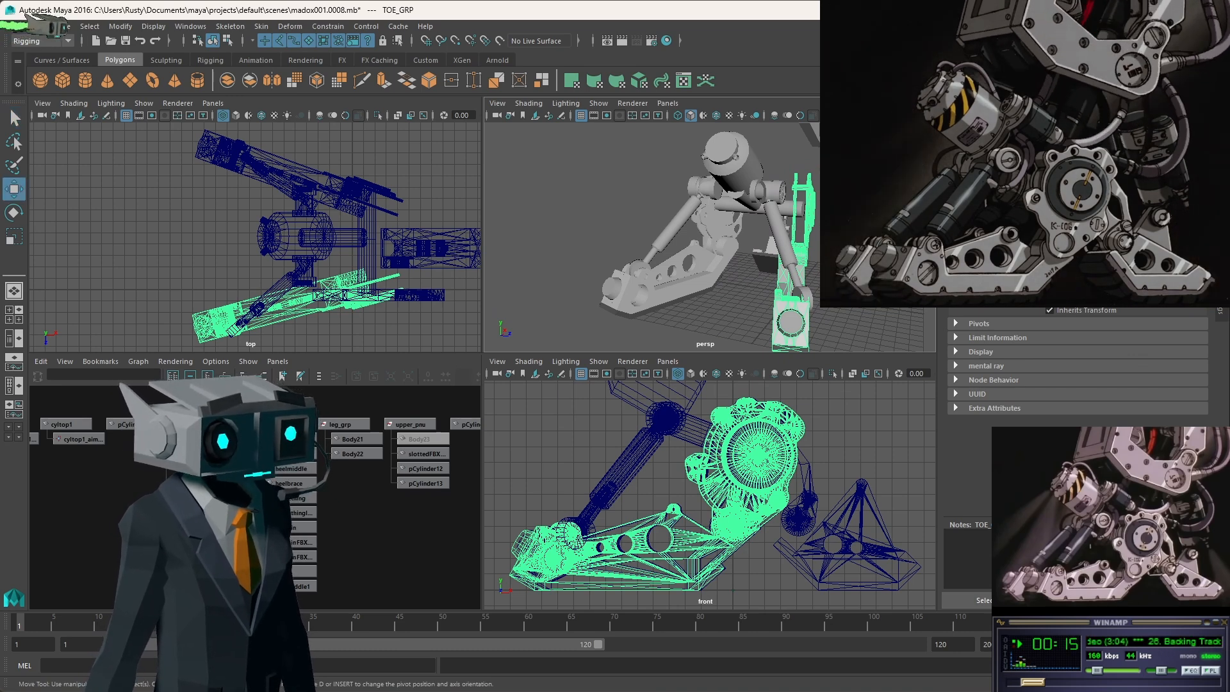
{"action": "left_click", "coordinate": [380, 334]}
{"action": "left_click", "coordinate": [811, 297]}
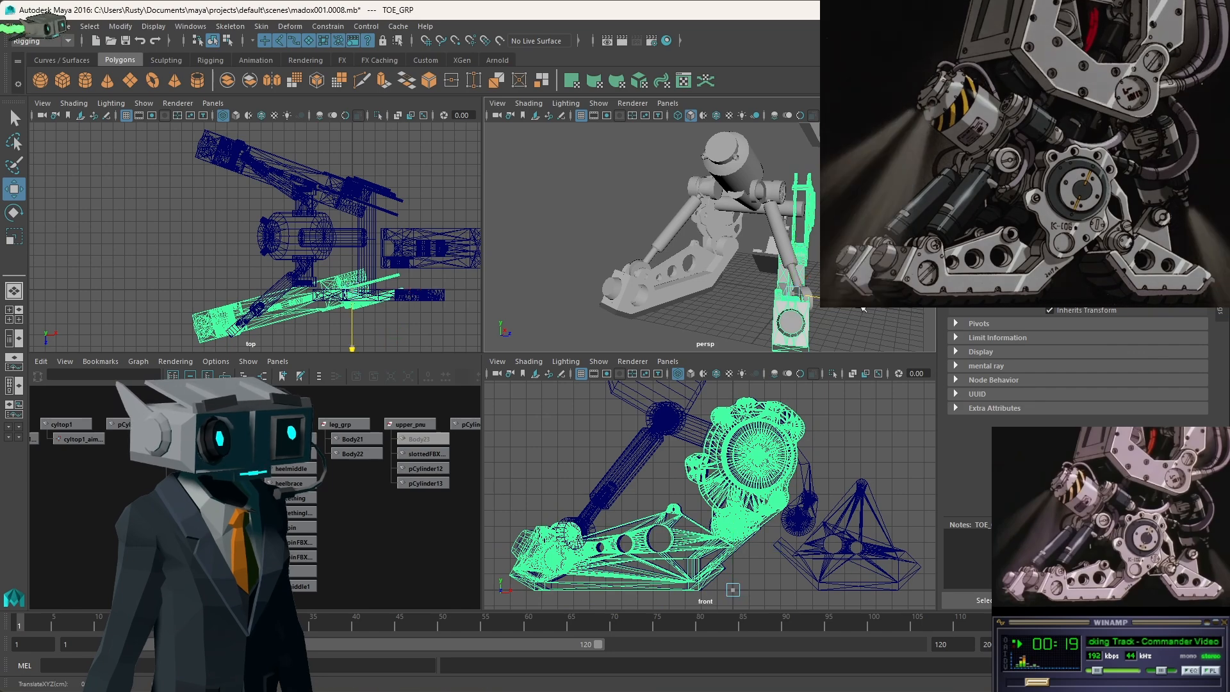
{"action": "left_click_drag", "start_coordinate": [865, 310], "coordinate": [849, 306]}
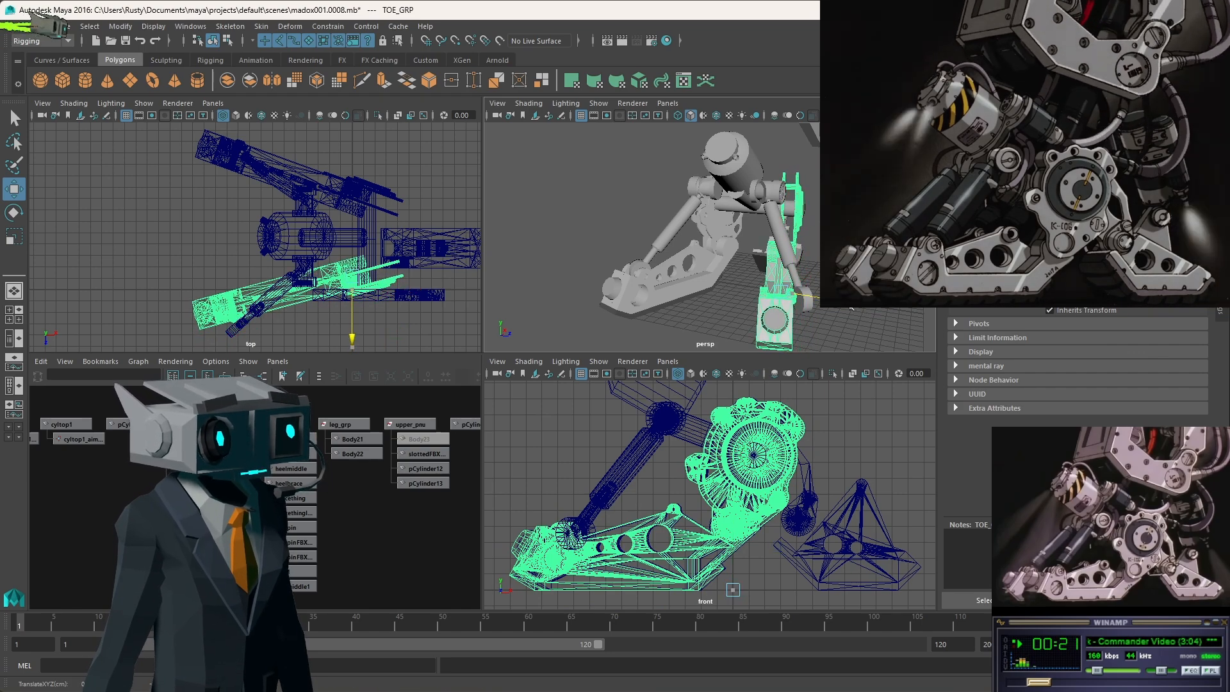
{"action": "left_click_drag", "start_coordinate": [641, 282], "coordinate": [508, 291], "text": "alt"}
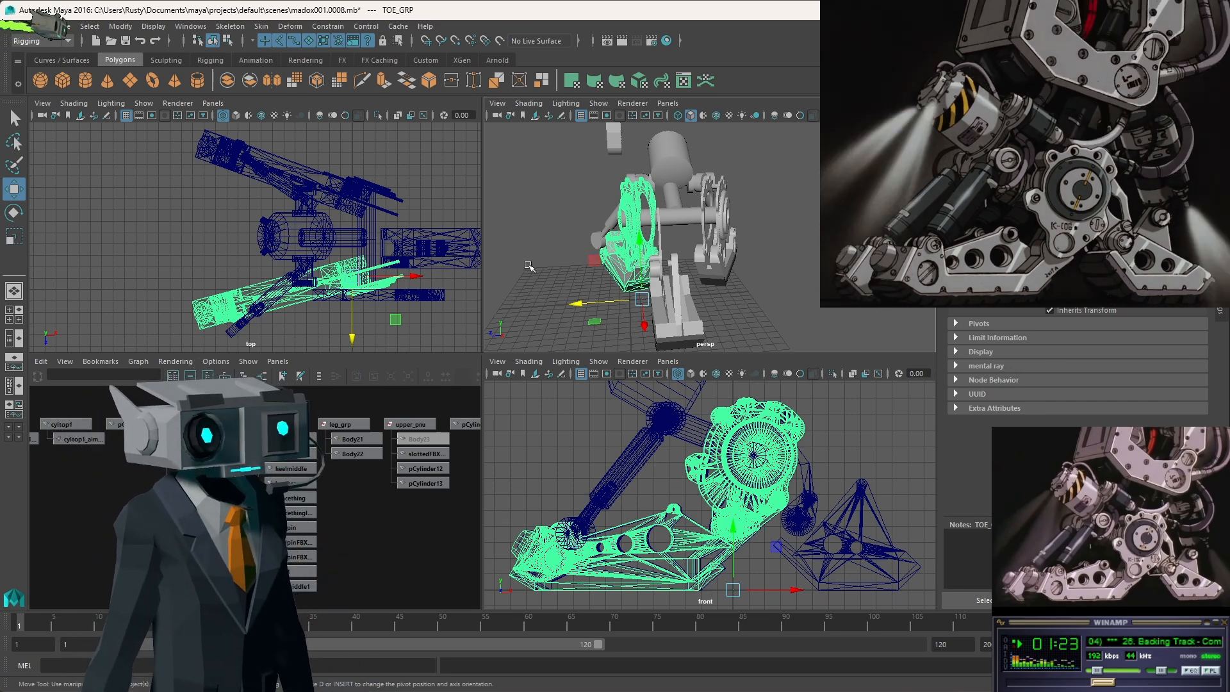
{"action": "mouse_move", "coordinate": [604, 238]}
{"action": "left_mouse_down", "text": "alt"}
{"action": "mouse_move", "coordinate": [679, 280]}
{"action": "mouse_move", "coordinate": [792, 262]}
{"action": "mouse_move", "coordinate": [856, 218]}
{"action": "mouse_move", "coordinate": [837, 279]}
{"action": "mouse_move", "coordinate": [815, 290]}
{"action": "mouse_move", "coordinate": [809, 273]}
{"action": "mouse_move", "coordinate": [857, 308]}
{"action": "mouse_move", "coordinate": [592, 260]}
{"action": "left_mouse_up", "text": "alt"}
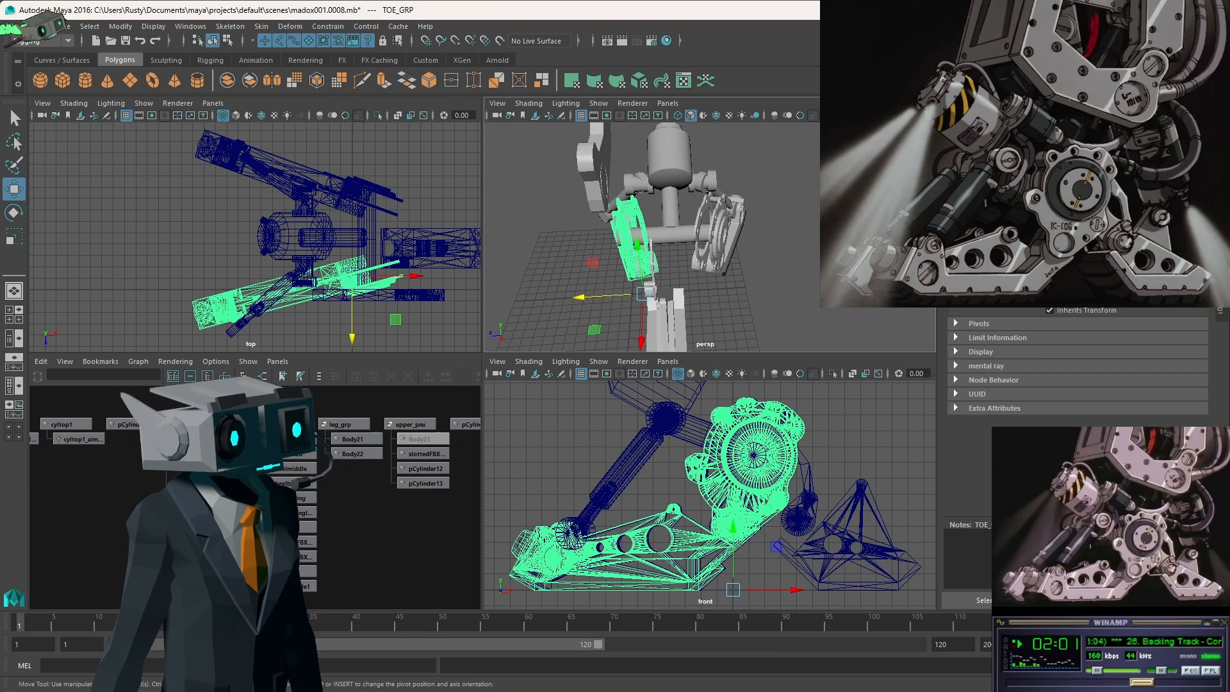
{"action": "left_click_drag", "start_coordinate": [580, 297], "coordinate": [577, 298]}
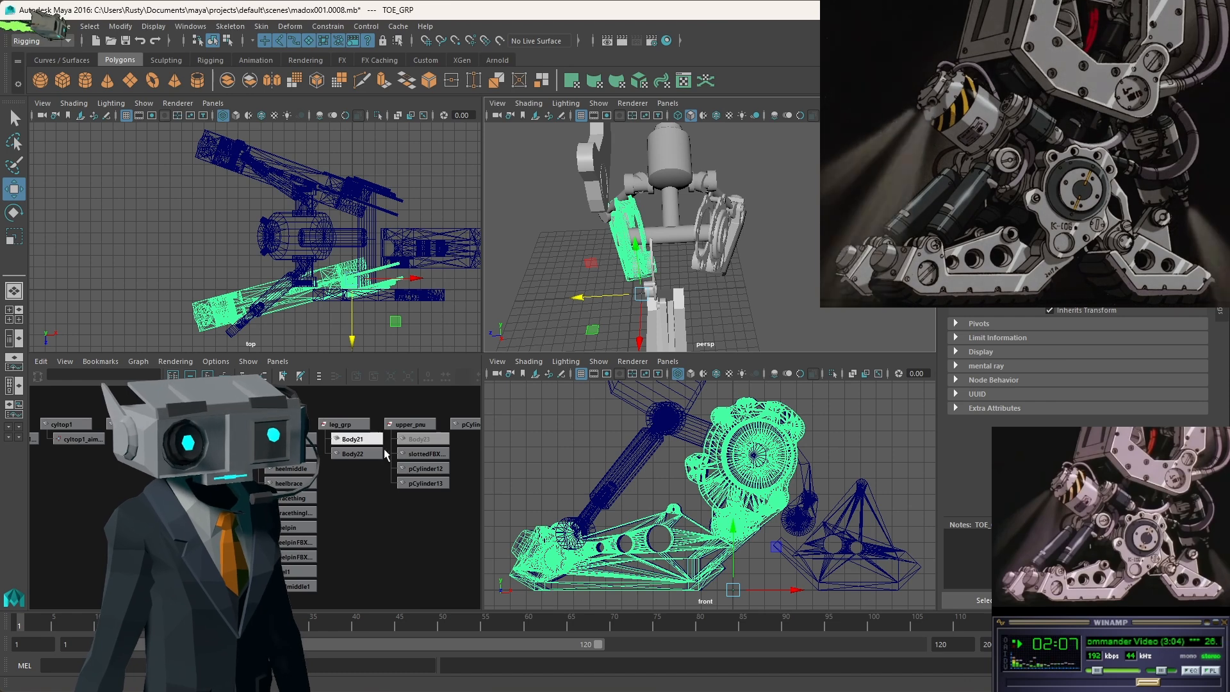
Select TOE_GRP1 in the hypergraph, then reduce its outward splay and shift it inward to match the opposite foot.
{"action": "middle_click_drag", "start_coordinate": [374, 462], "coordinate": [196, 472], "text": "alt"}
{"action": "left_click", "coordinate": [323, 428]}
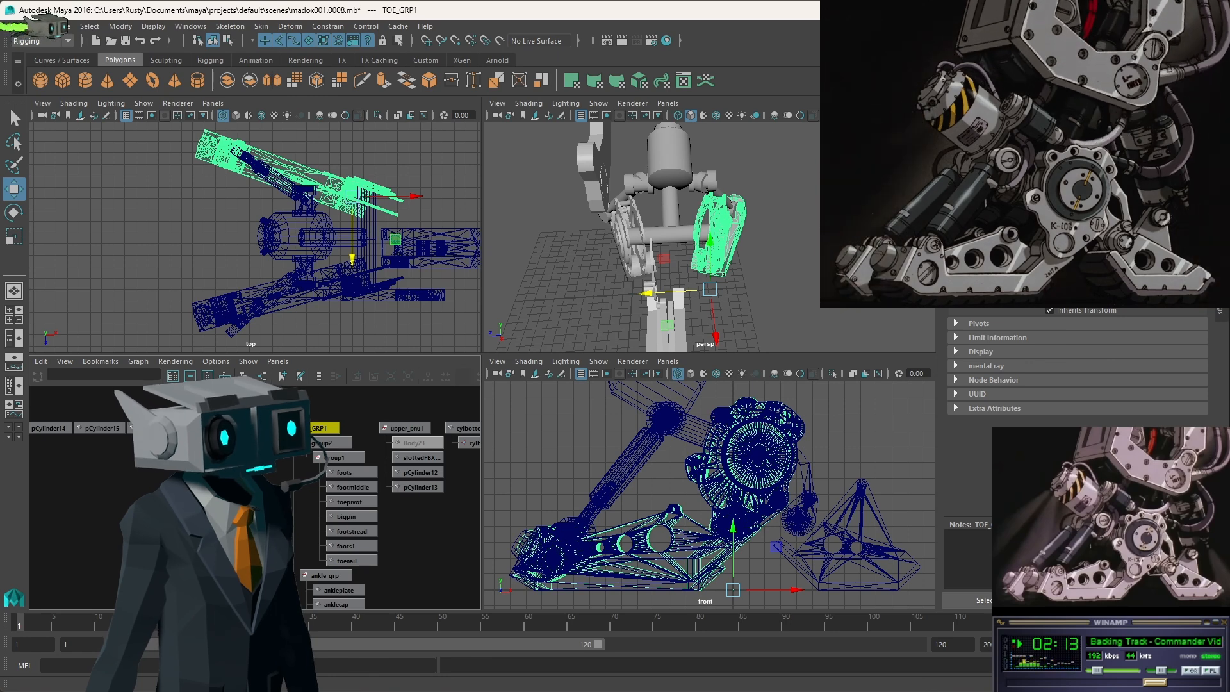
{"action": "key", "text": "Return"}
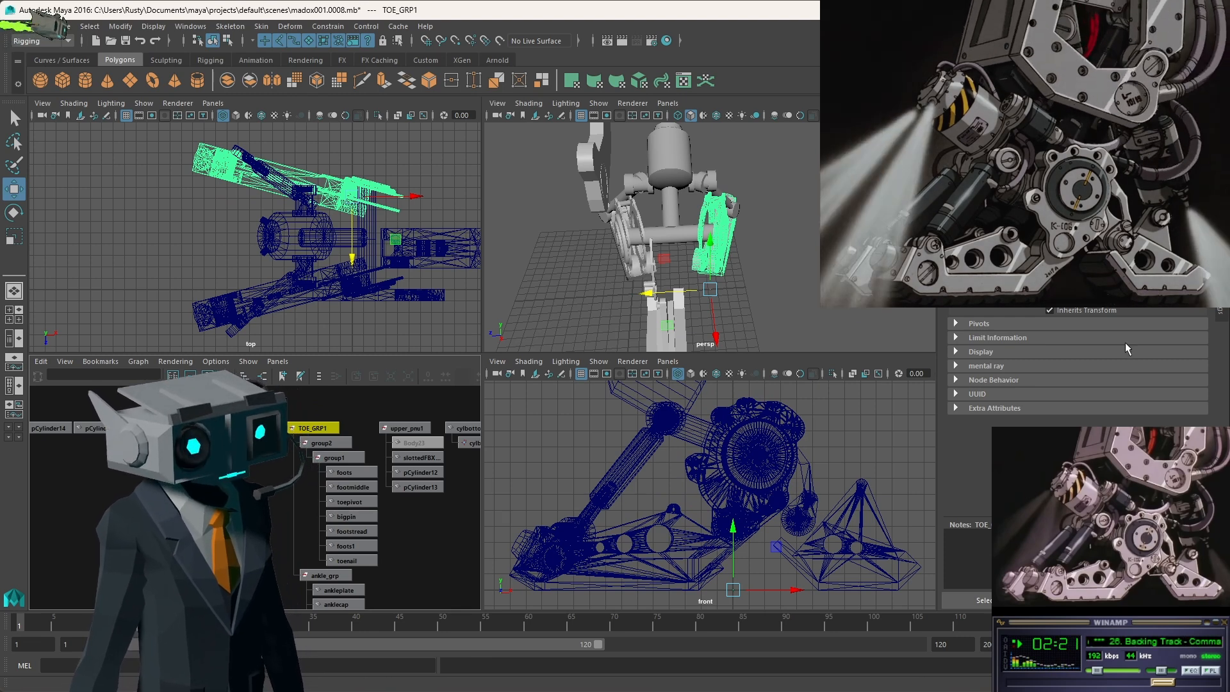
{"action": "key", "text": "Return"}
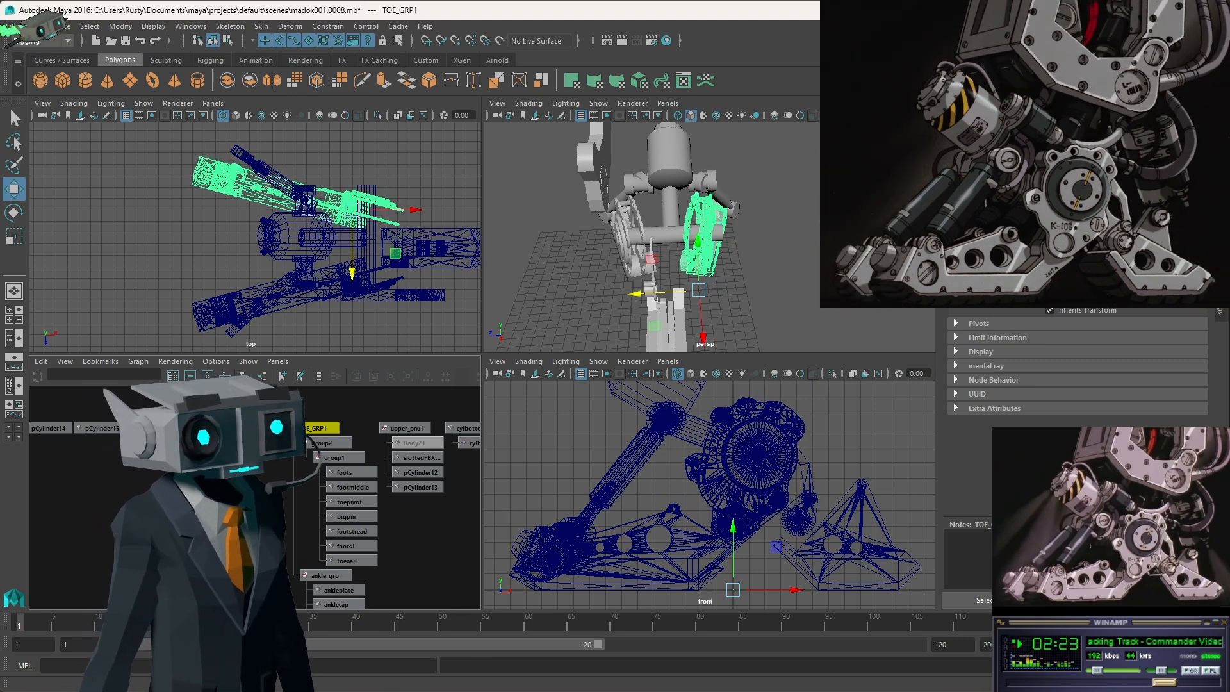
Maximize the perspective view and frame the whole foot assembly from a low side angle like the reference image.
{"action": "left_click_drag", "start_coordinate": [616, 243], "coordinate": [619, 352], "text": "alt"}
{"action": "key", "text": "space"}
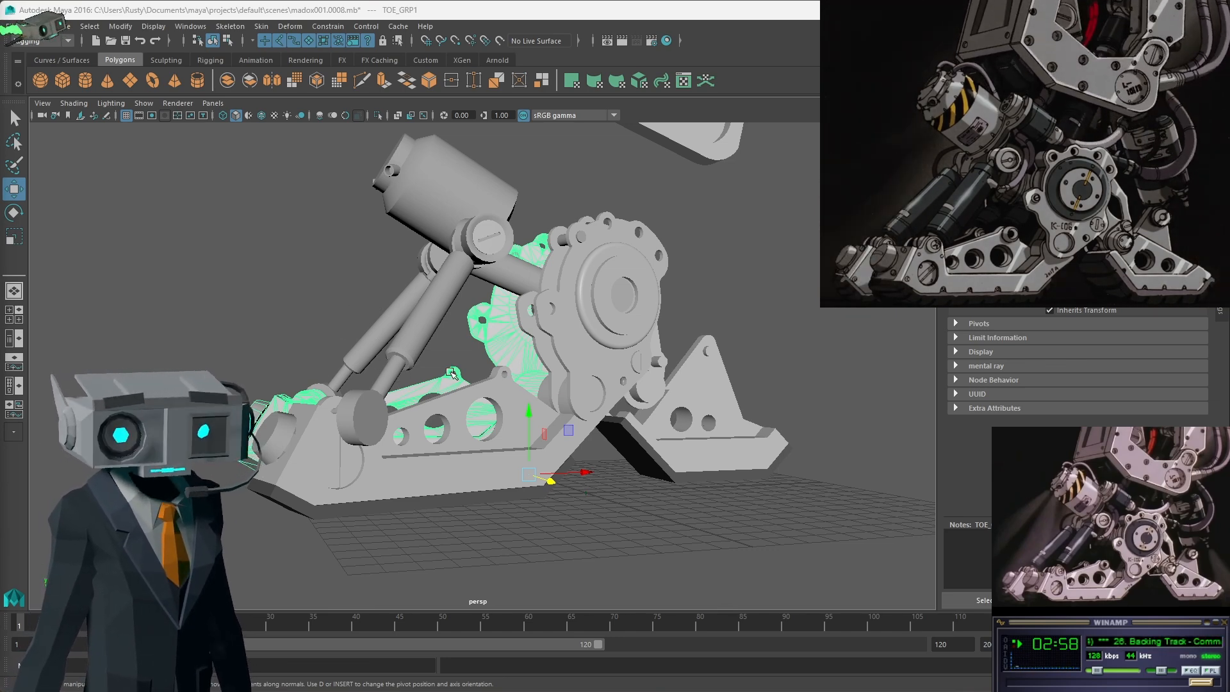
{"action": "middle_click_drag", "start_coordinate": [437, 375], "coordinate": [521, 384], "text": "alt"}
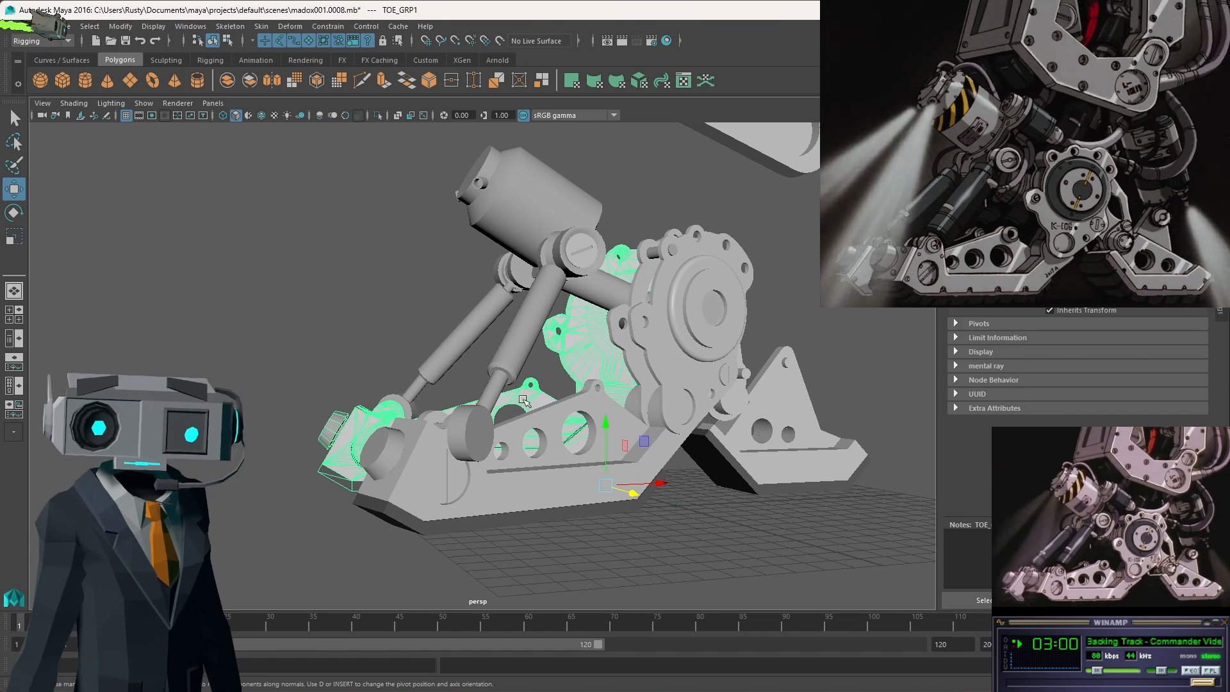
{"action": "left_click_drag", "start_coordinate": [523, 400], "coordinate": [516, 399], "text": "alt"}
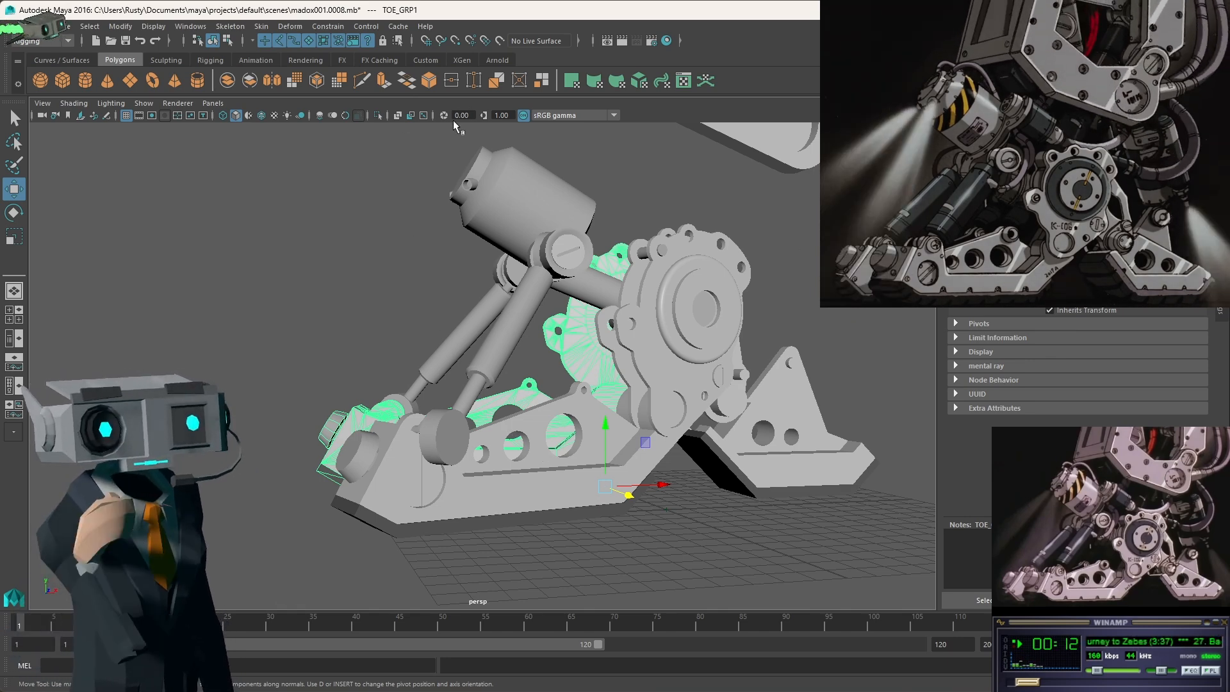
Open the persp camera's attributes, set its focal length to 50, and reframe the foot assembly.
{"action": "left_click", "coordinate": [202, 106]}
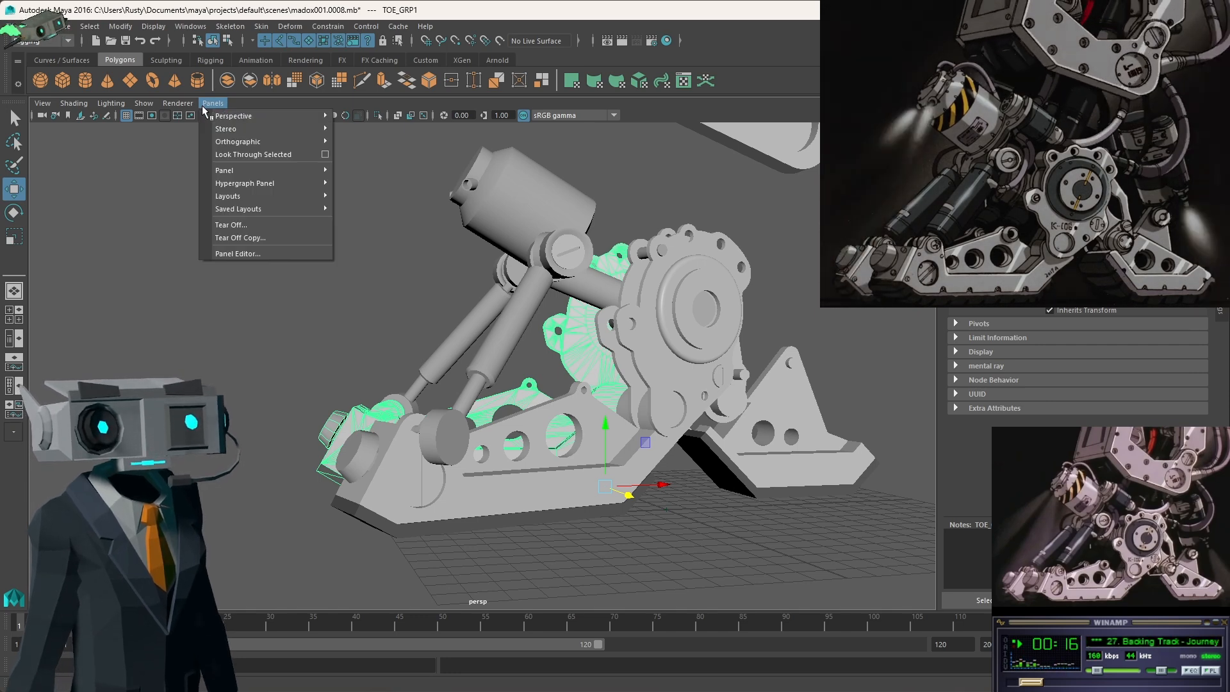
{"action": "mouse_move", "coordinate": [131, 107]}
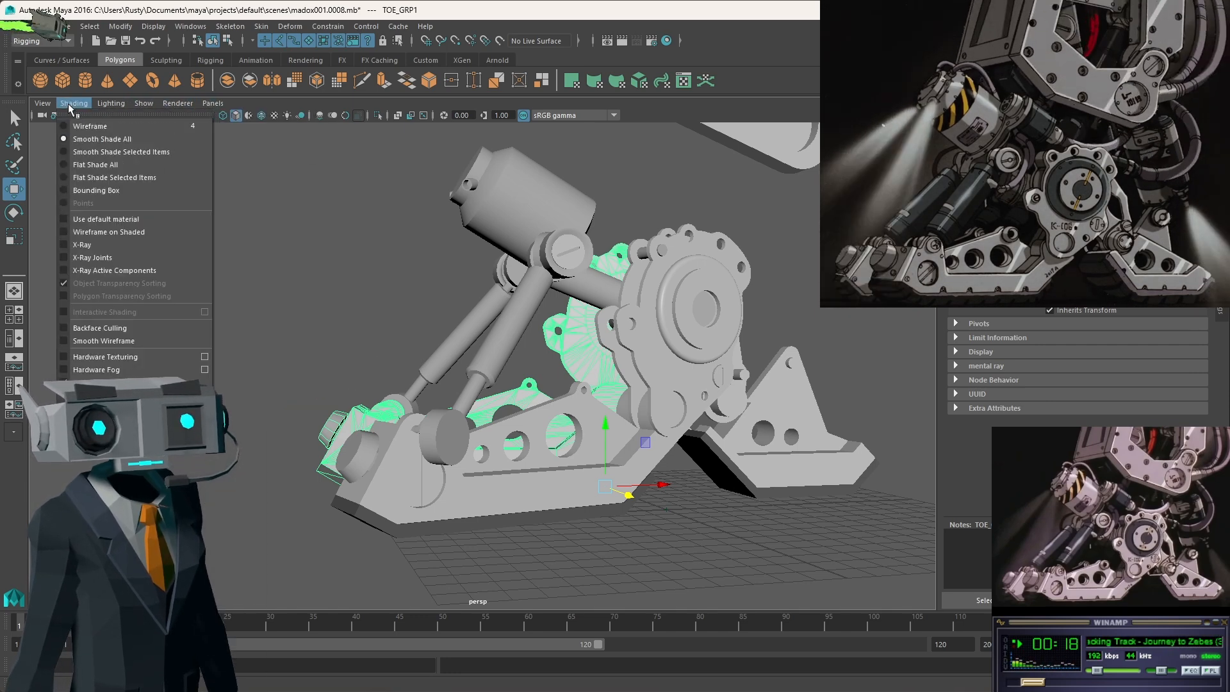
{"action": "mouse_move", "coordinate": [42, 103]}
{"action": "left_click", "coordinate": [52, 126]}
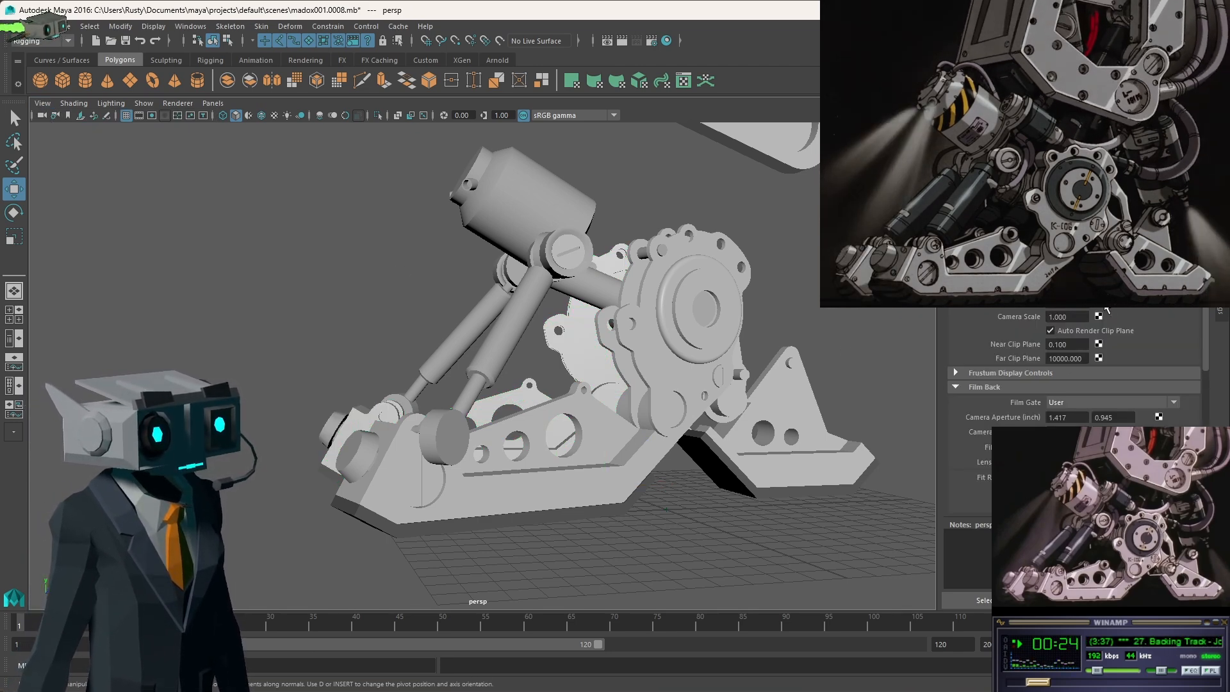
{"action": "mouse_move", "coordinate": [1099, 303]}
{"action": "left_mouse_down"}
{"action": "mouse_move", "coordinate": [1139, 303]}
{"action": "mouse_move", "coordinate": [1111, 303]}
{"action": "left_mouse_up"}
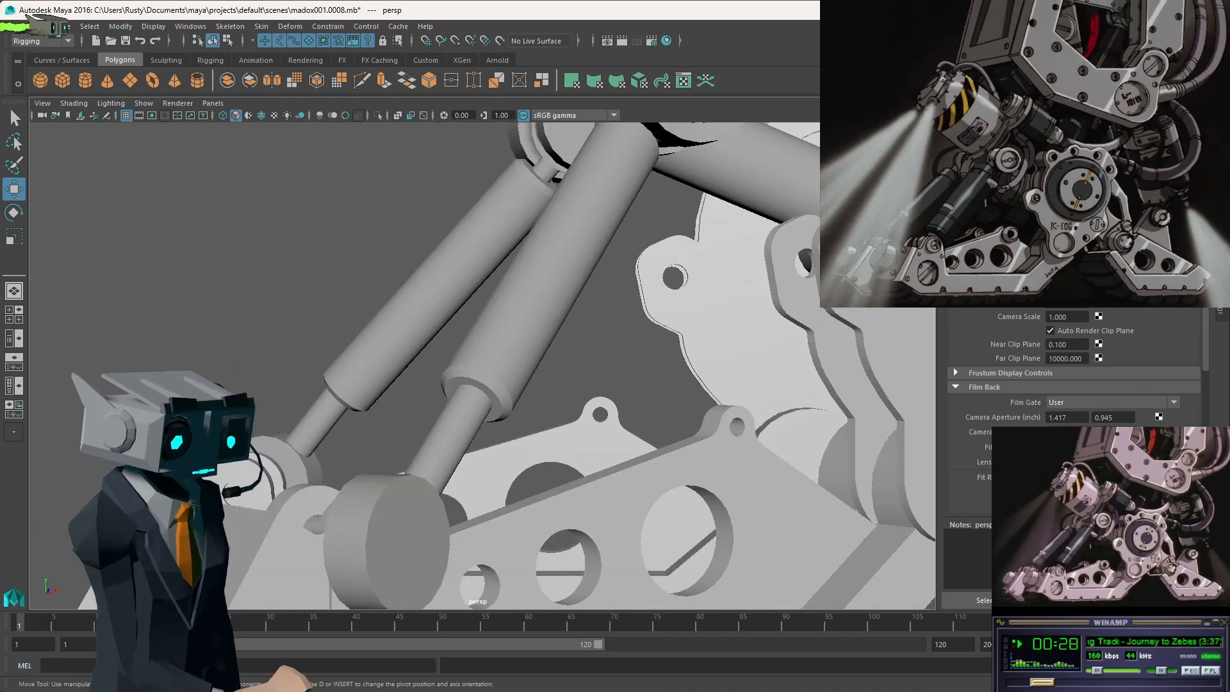
{"action": "type", "text": "50"}
{"action": "key", "text": "Return"}
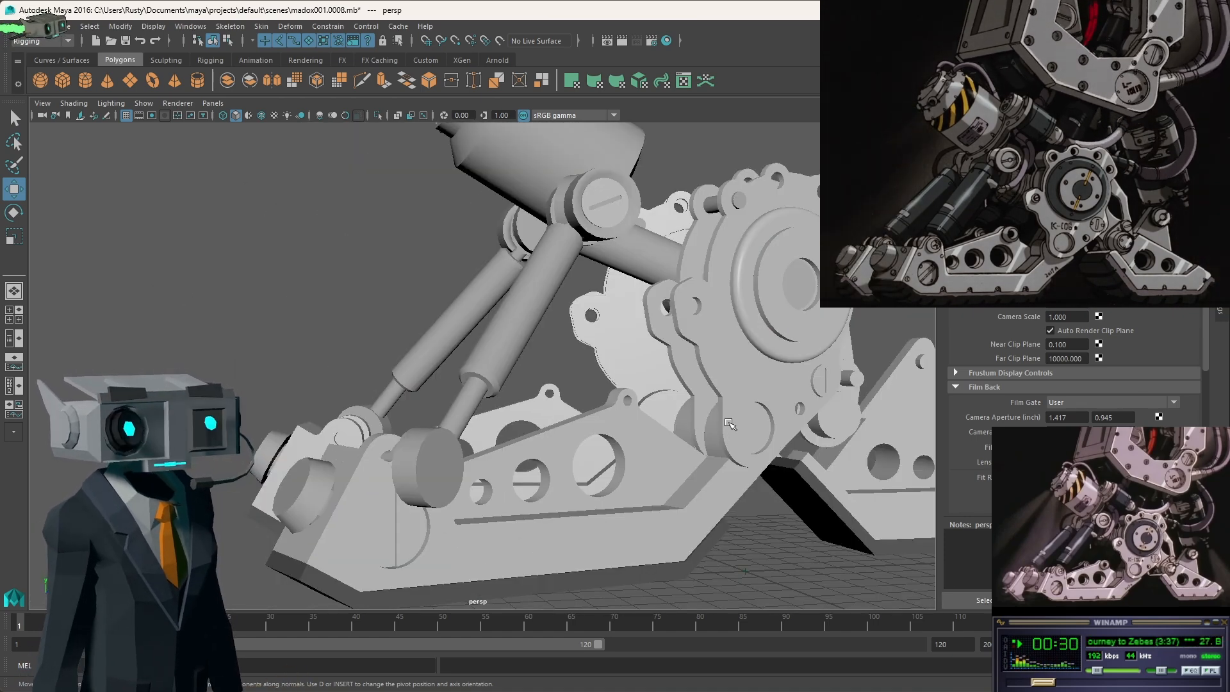
{"action": "scroll", "coordinate": [729, 423], "scroll_direction": "down", "scroll_amount": 4}
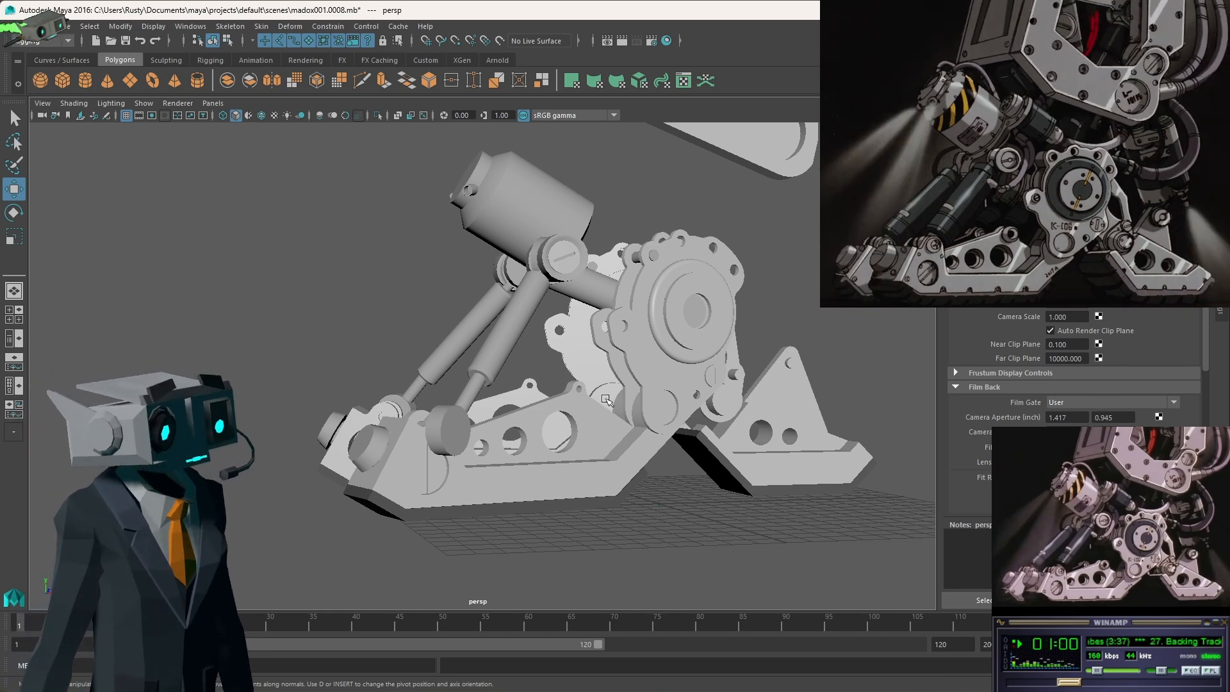
{"action": "middle_click_drag", "start_coordinate": [706, 314], "coordinate": [719, 375], "text": "alt"}
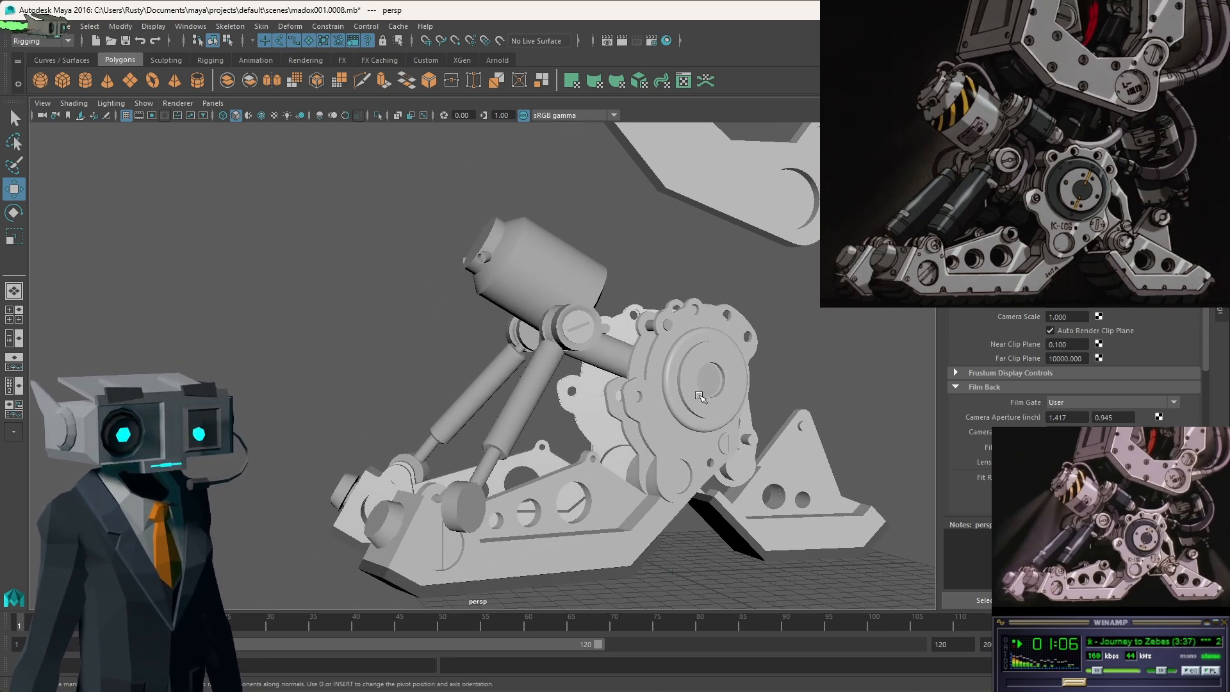
Set the persp camera's focal length to 35 and reframe the foot assembly from the low side angle.
{"action": "mouse_move", "coordinate": [646, 428]}
{"action": "left_mouse_down", "text": "alt"}
{"action": "mouse_move", "coordinate": [760, 426]}
{"action": "mouse_move", "coordinate": [637, 427]}
{"action": "left_mouse_up", "text": "alt"}
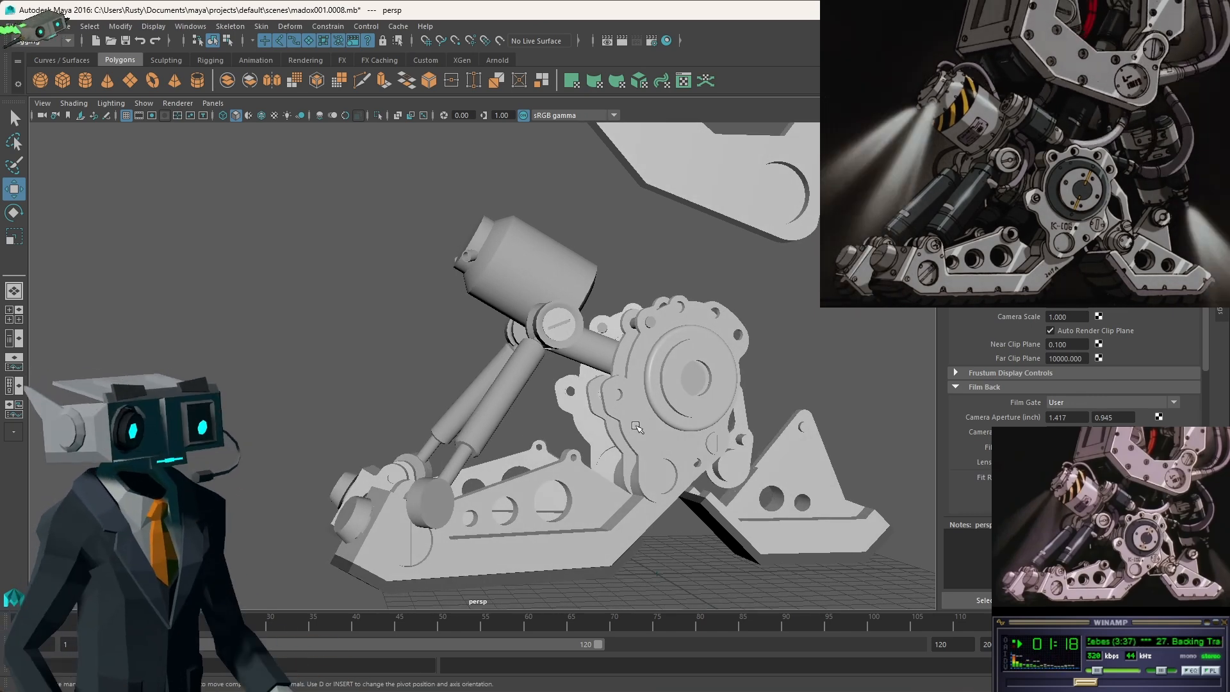
{"action": "left_click_drag", "start_coordinate": [1083, 303], "coordinate": [1006, 308]}
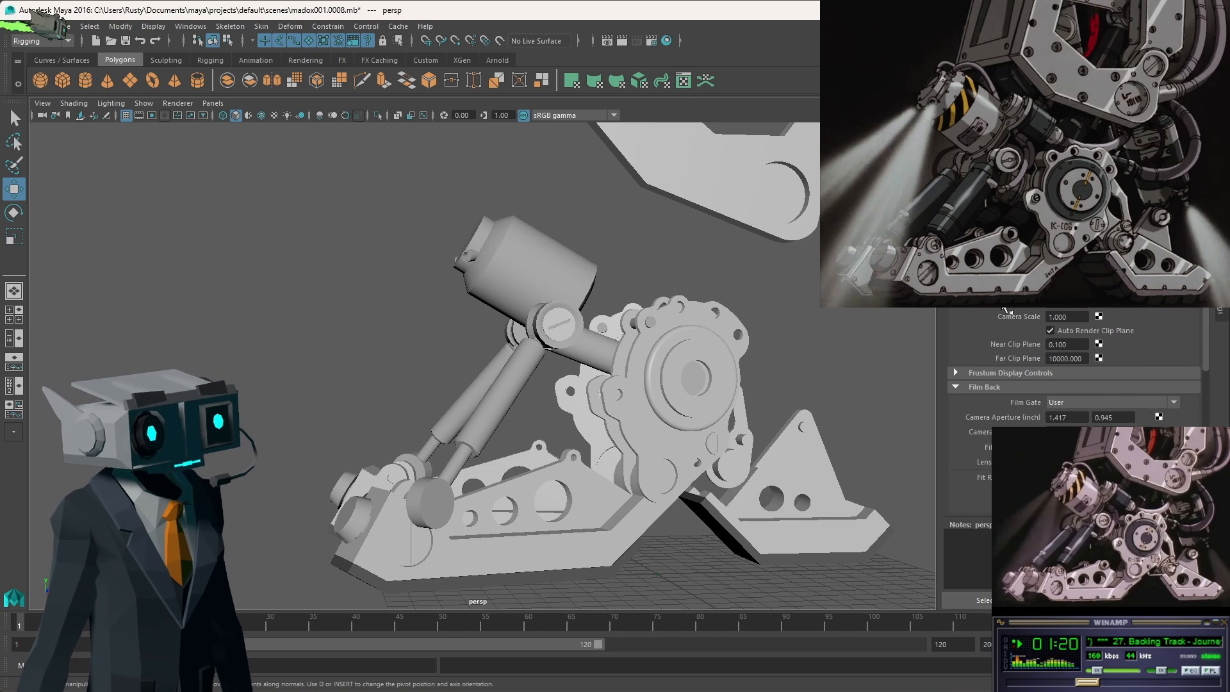
{"action": "type", "text": "35"}
{"action": "key", "text": "Return"}
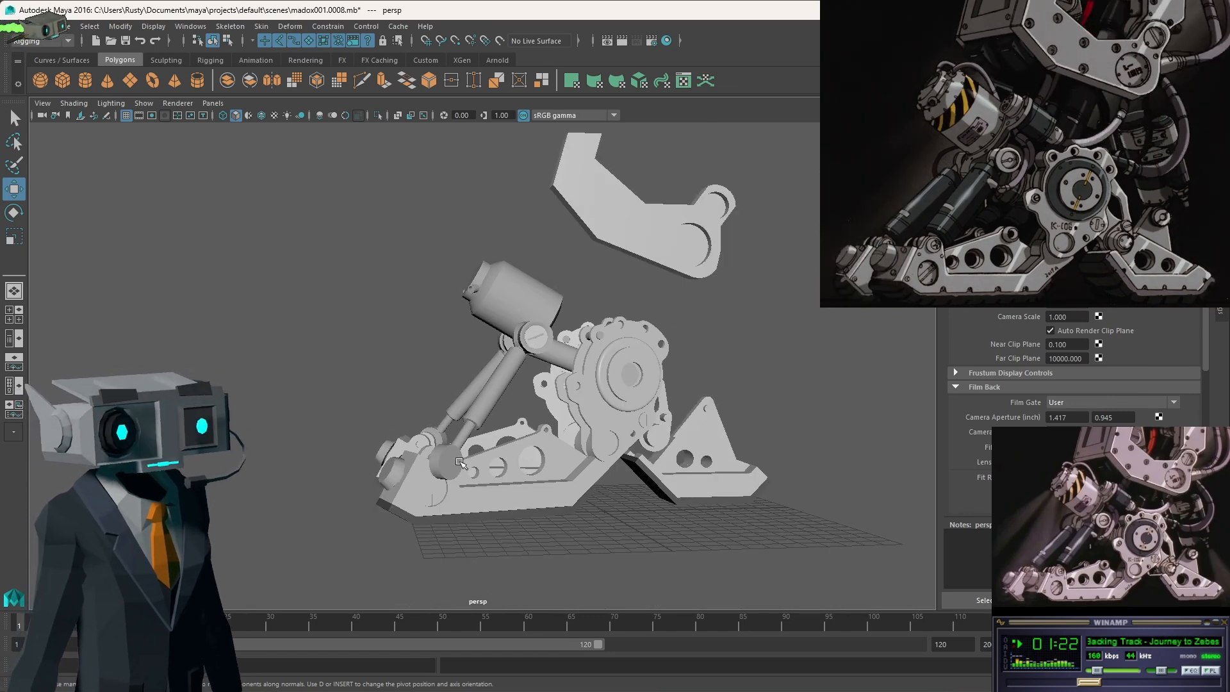
{"action": "scroll", "coordinate": [612, 415], "scroll_direction": "up", "scroll_amount": 4}
{"action": "scroll", "coordinate": [612, 415], "scroll_direction": "down", "scroll_amount": 1}
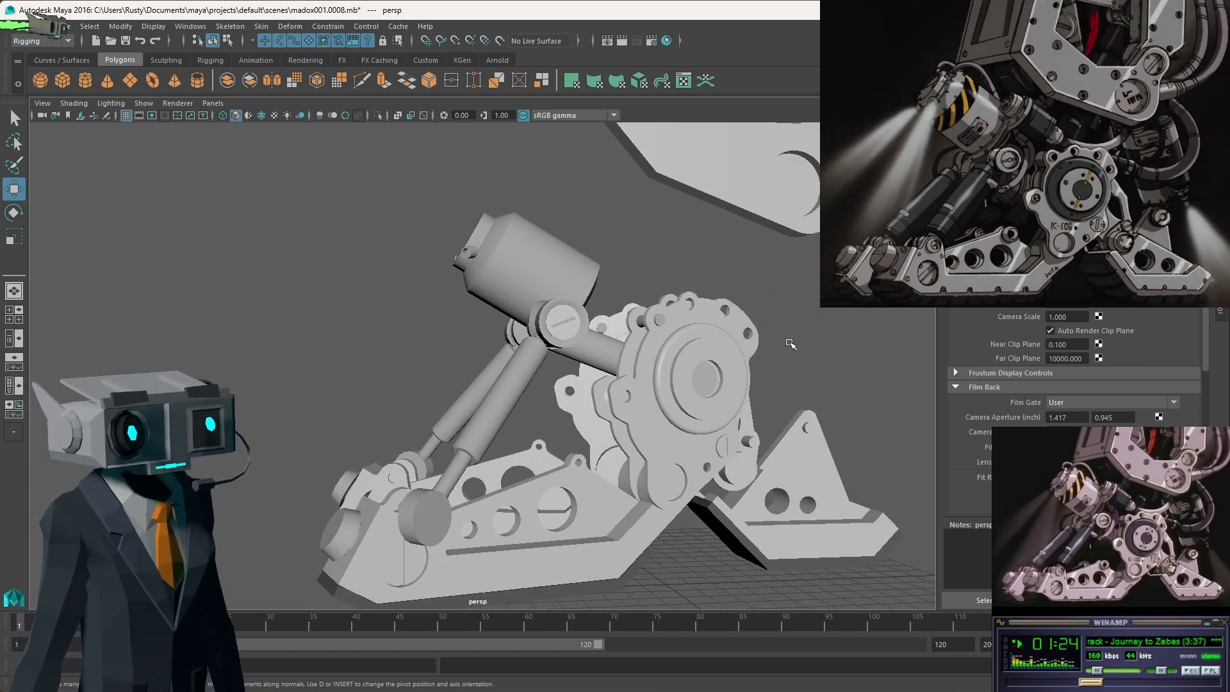
Return to the four-view layout, select TOE_GRP1, and rotate it slightly to reduce its outward splay.
{"action": "key", "text": "space"}
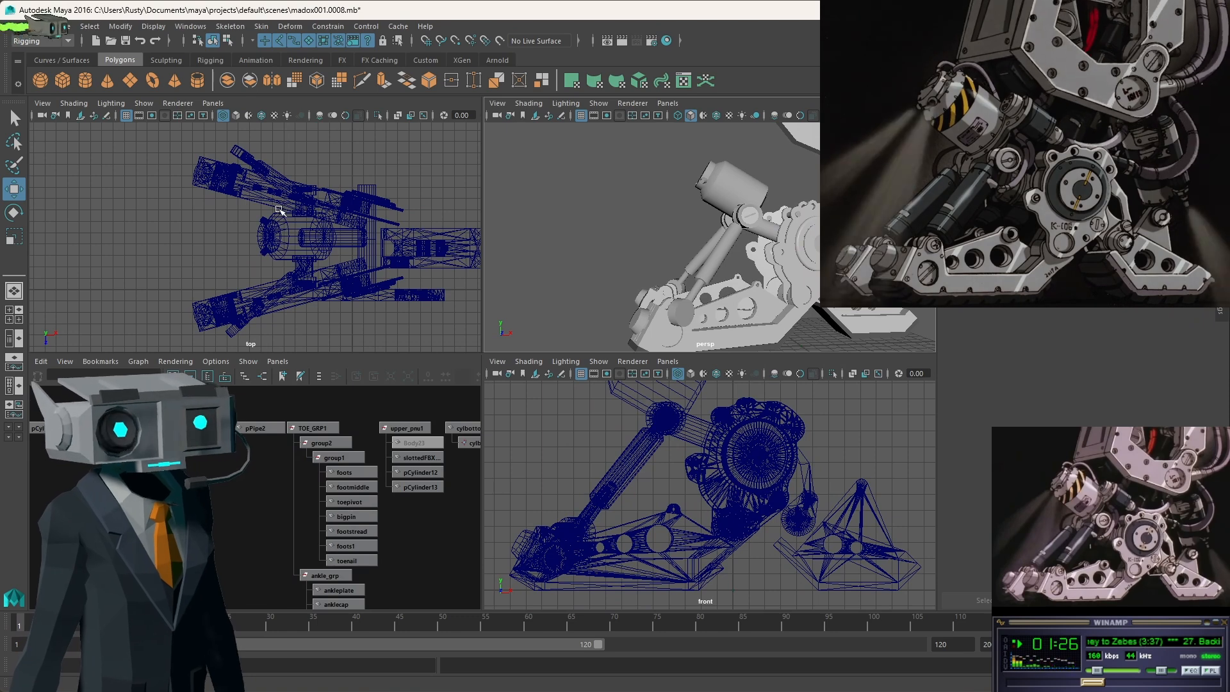
{"action": "left_click", "coordinate": [269, 293]}
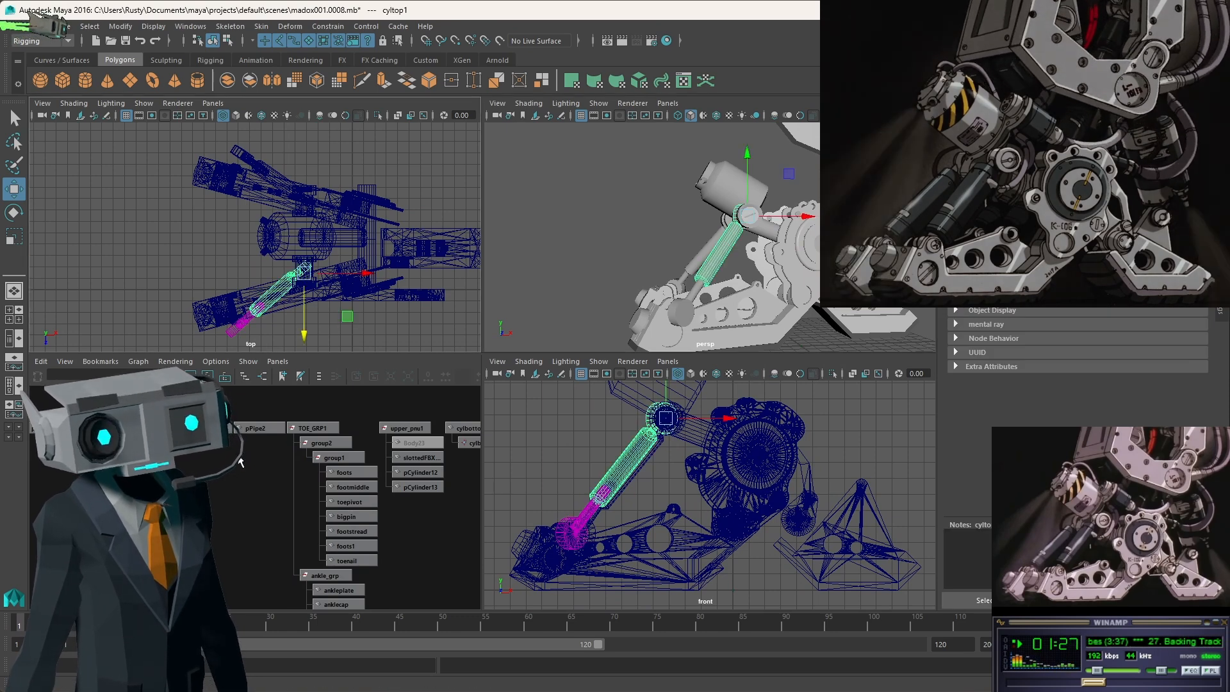
{"action": "left_click", "coordinate": [313, 428]}
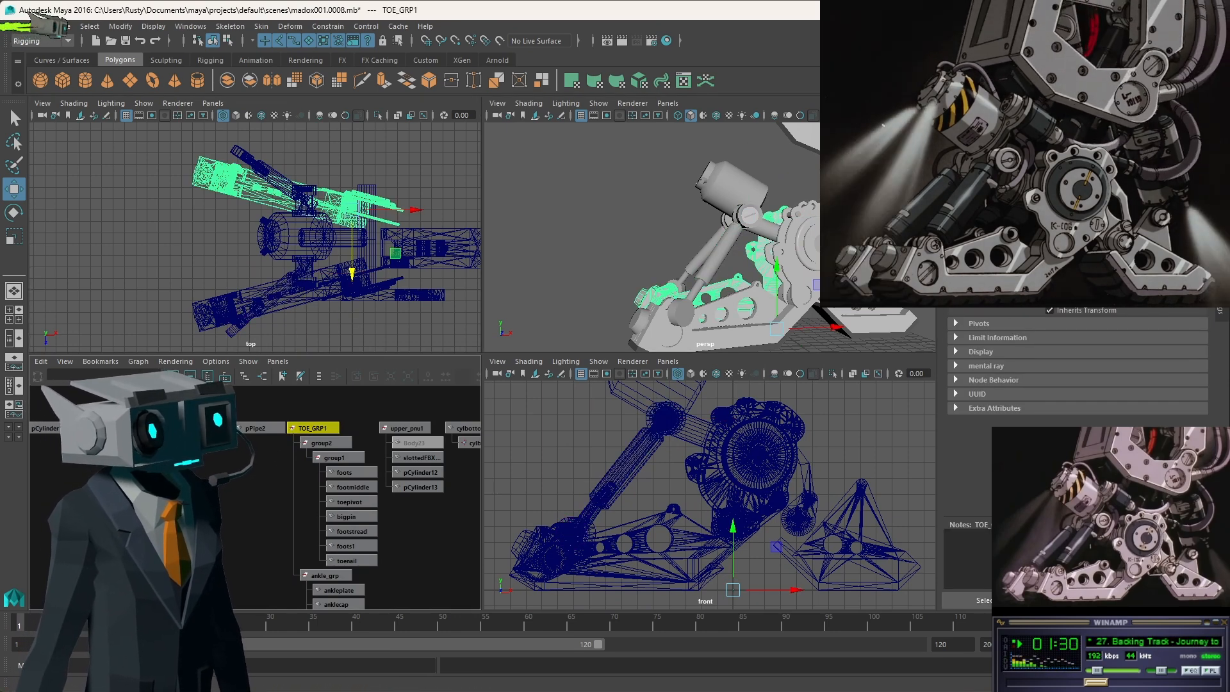
{"action": "key", "text": "Return"}
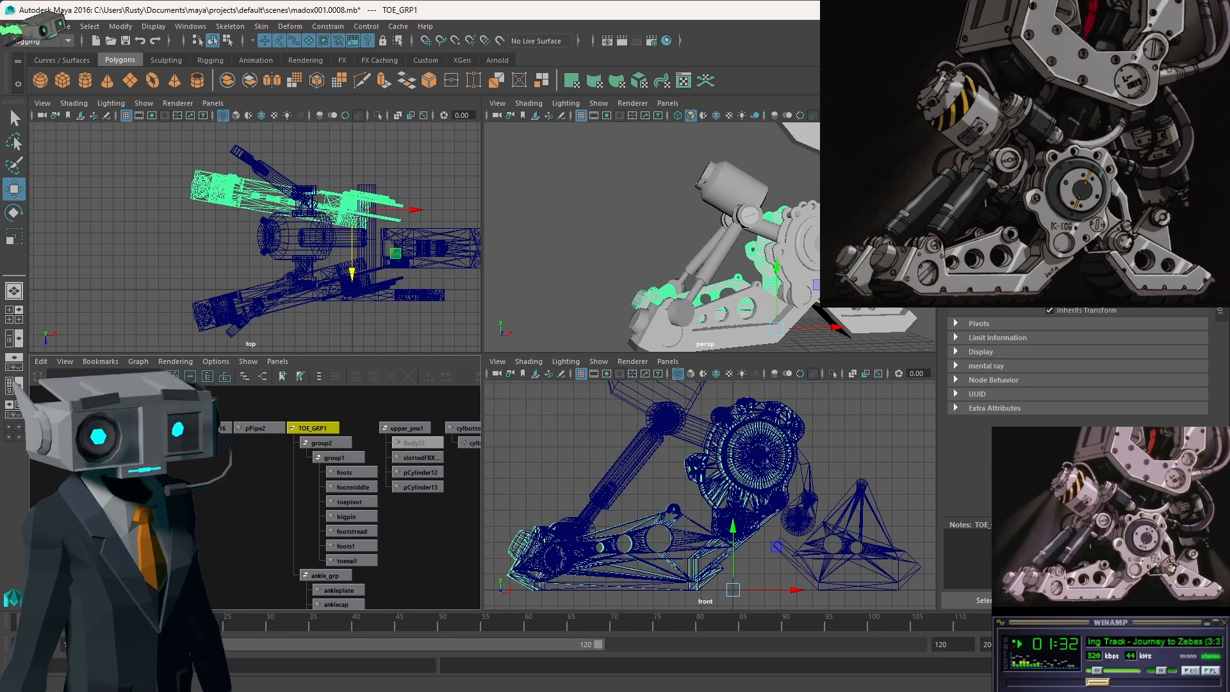
{"action": "left_click", "coordinate": [118, 503]}
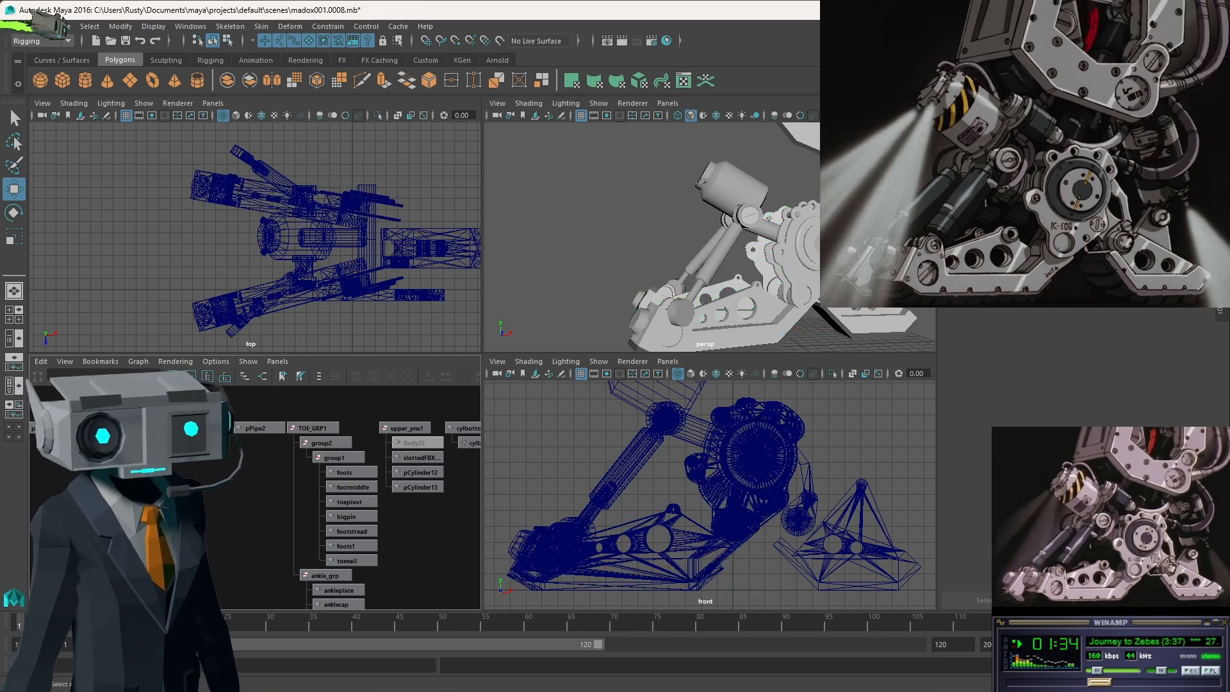
Group pCylinder14, pCylinder15, pPipe1, pCylinder16 and pPipe2, and rename the group airhub_grp.
{"action": "middle_click_drag", "start_coordinate": [111, 504], "coordinate": [258, 524], "text": "alt"}
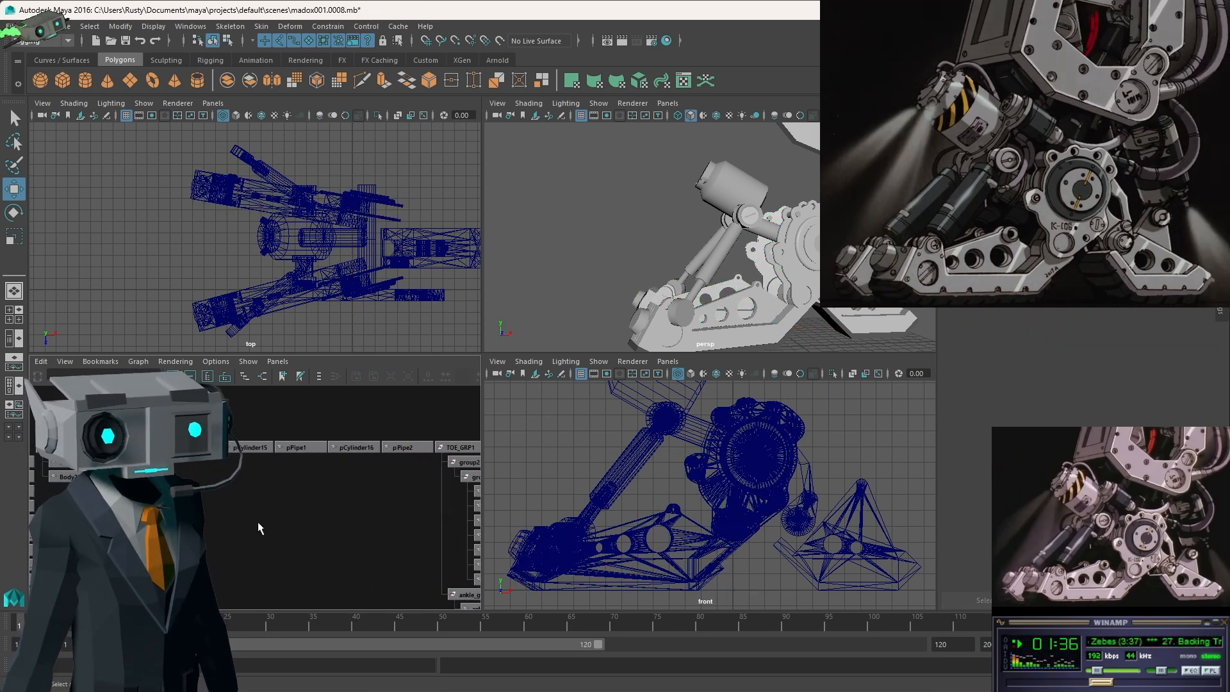
{"action": "left_click_drag", "start_coordinate": [186, 420], "coordinate": [410, 471]}
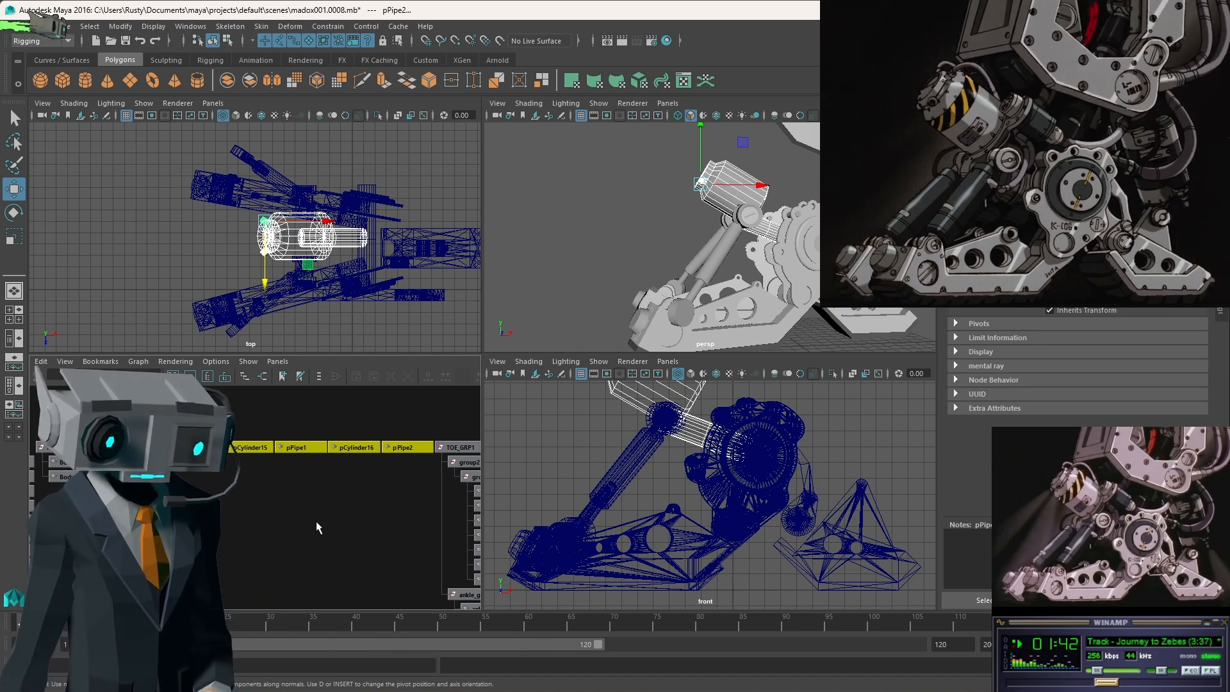
{"action": "key", "text": "ctrl+g"}
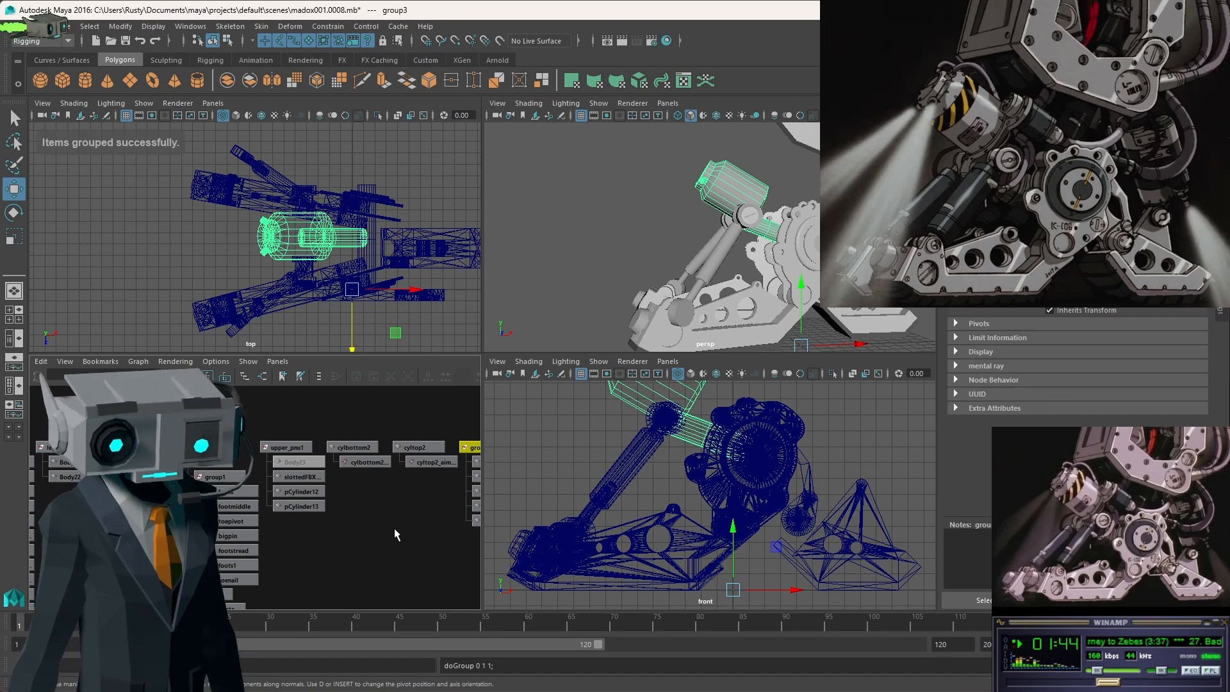
{"action": "middle_click_drag", "start_coordinate": [381, 527], "coordinate": [237, 524], "text": "alt"}
{"action": "left_click", "coordinate": [349, 436]}
{"action": "left_click", "coordinate": [353, 444]}
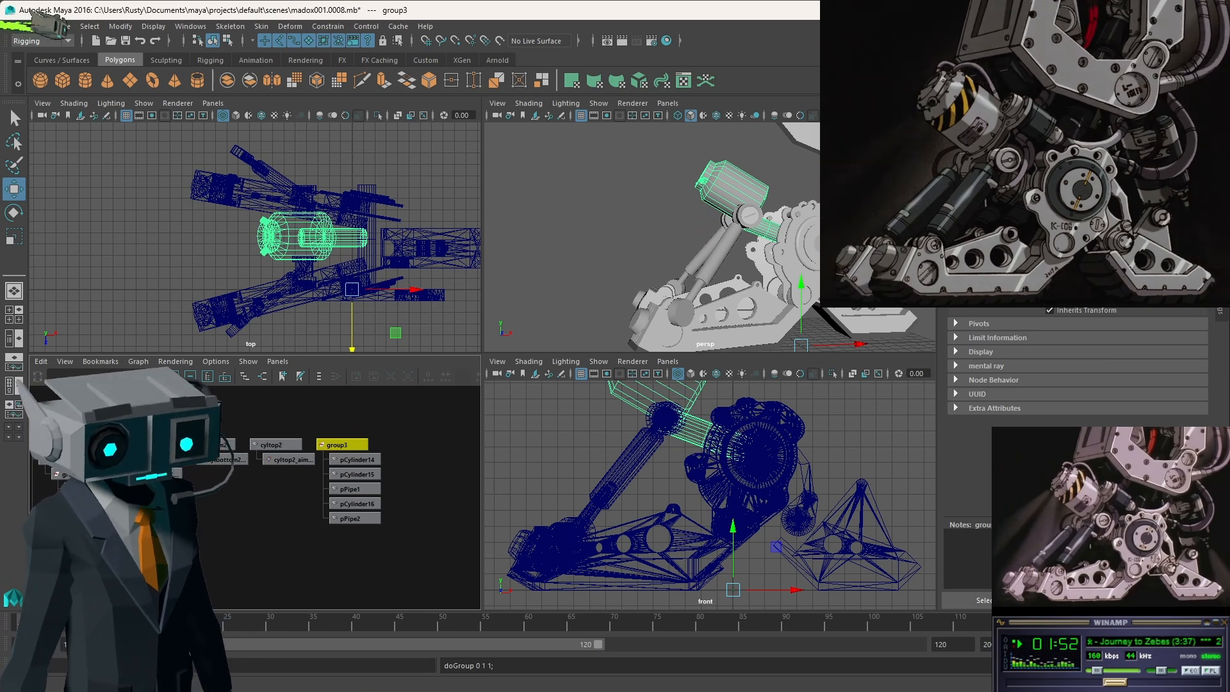
{"action": "type", "text": "airhub_grp"}
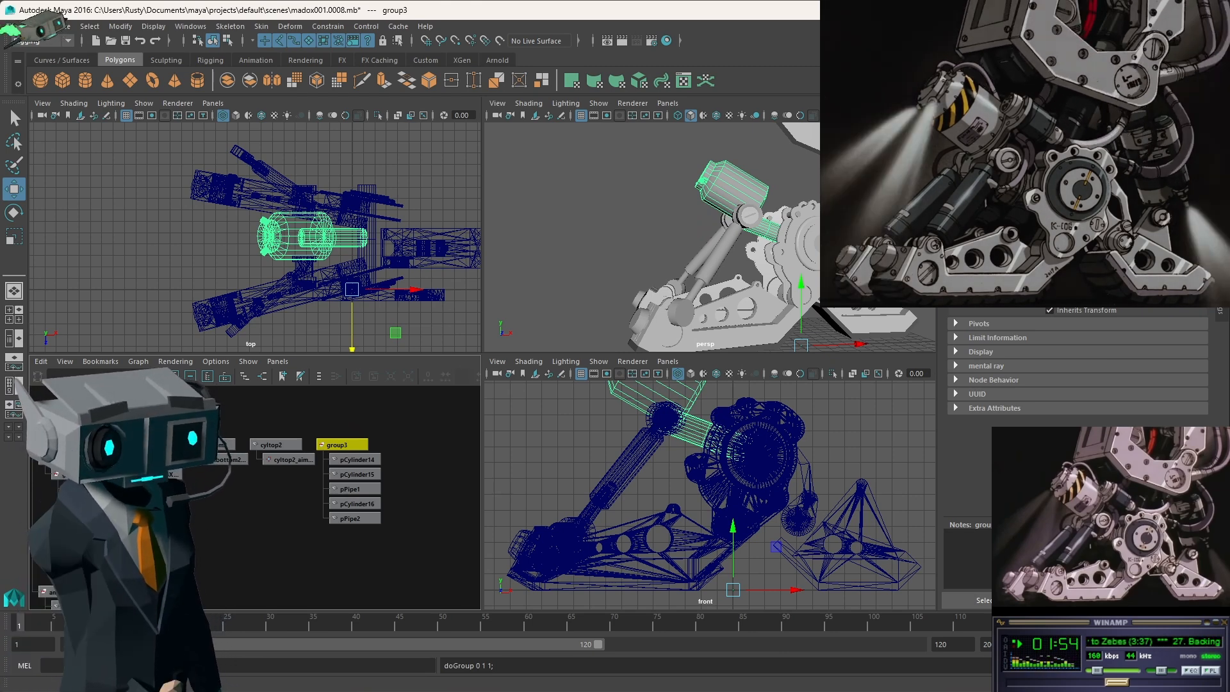
{"action": "key", "text": "Return"}
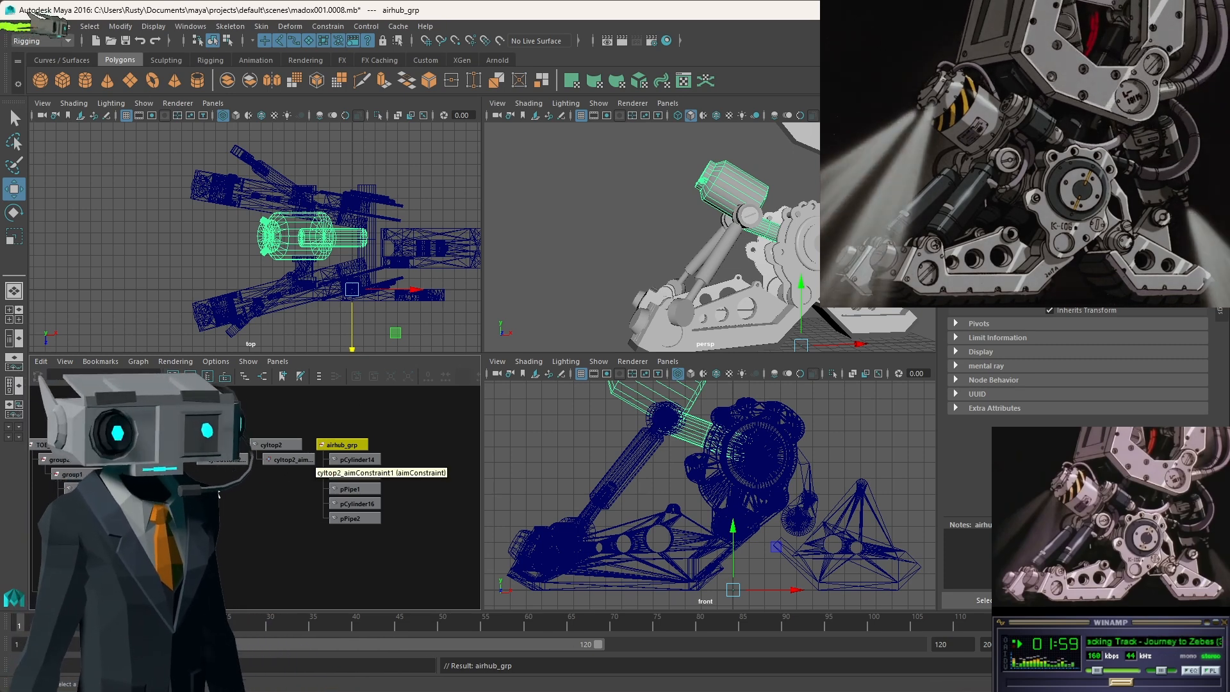
{"action": "left_click", "coordinate": [300, 538]}
Select TOE_GRP in the hypergraph and rotate it slightly to reduce its outward splay like the opposite toe.
{"action": "middle_click_drag", "start_coordinate": [150, 545], "coordinate": [407, 534], "text": "alt"}
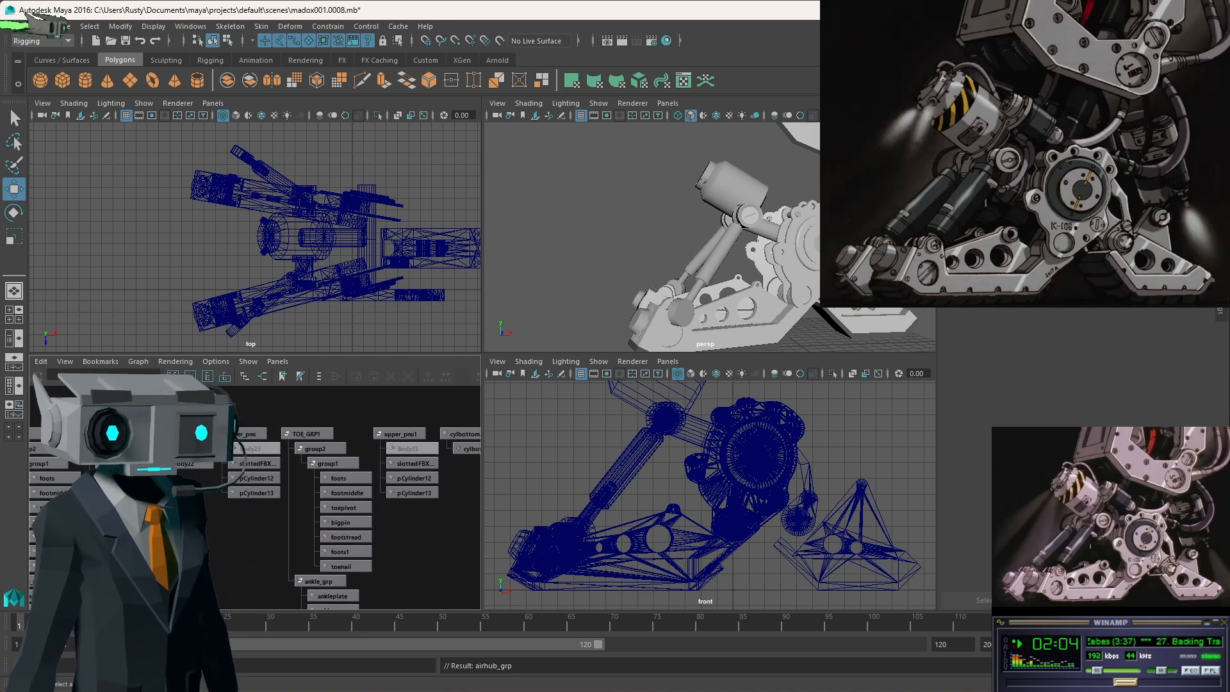
{"action": "middle_click_drag", "start_coordinate": [201, 539], "coordinate": [356, 512], "text": "alt"}
{"action": "left_click", "coordinate": [170, 409]}
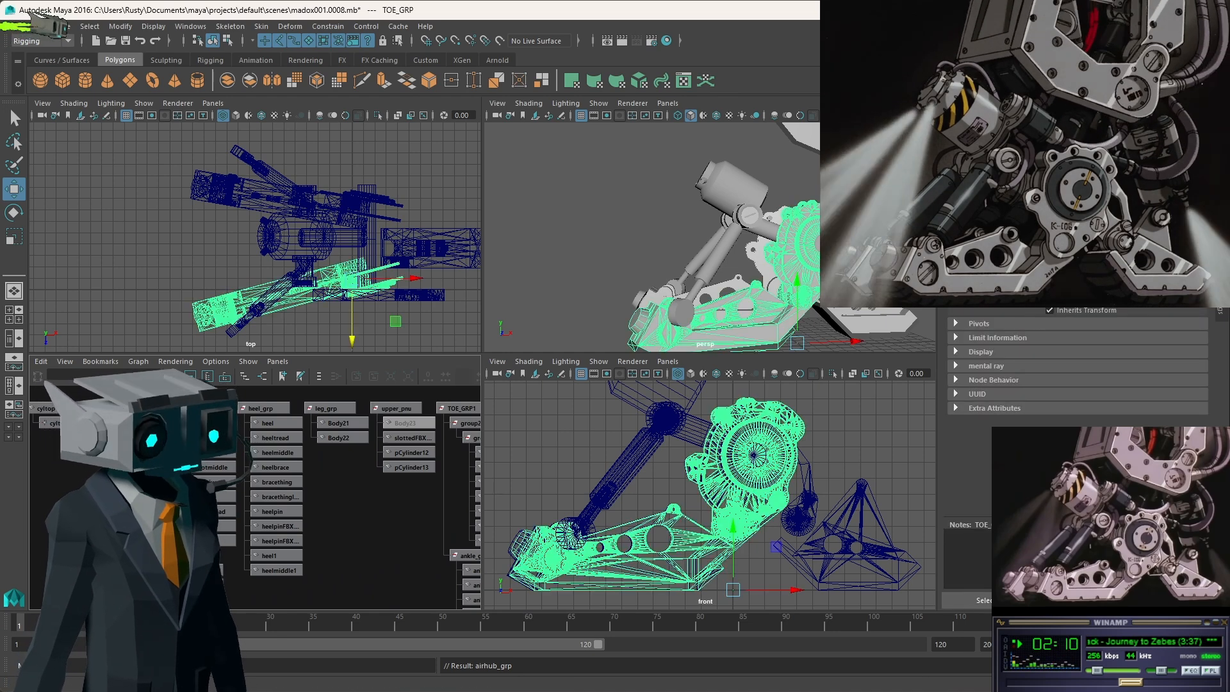
{"action": "key", "text": "Return"}
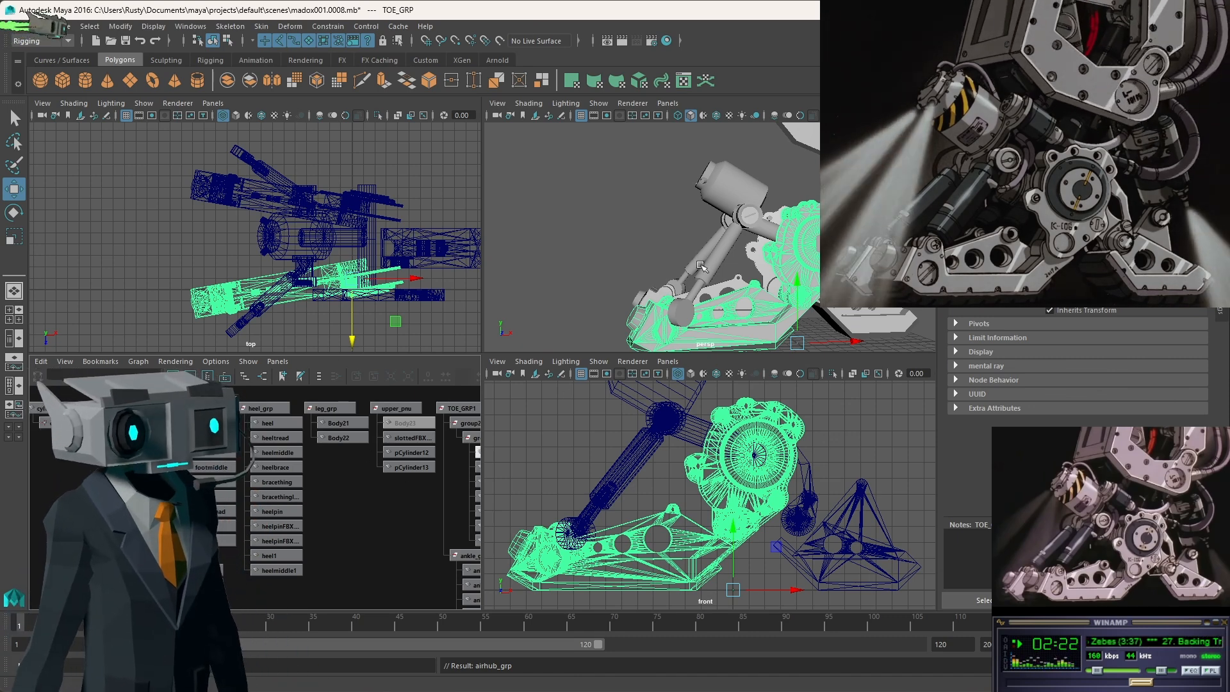
Select the lower piston cylbottom1 and move it sideways inward until it sits over its toe.
{"action": "left_click_drag", "start_coordinate": [701, 265], "coordinate": [712, 264], "text": "alt"}
{"action": "left_click", "coordinate": [644, 265]}
{"action": "left_click_drag", "start_coordinate": [624, 259], "coordinate": [628, 259], "text": "alt"}
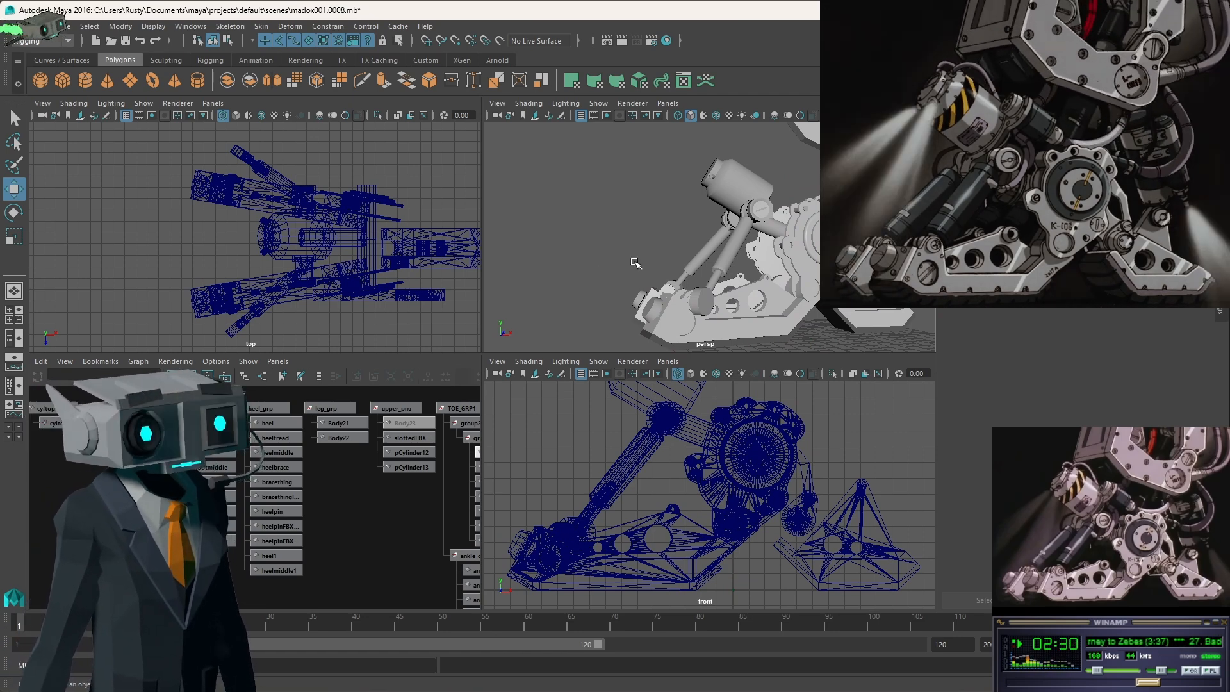
{"action": "left_click_drag", "start_coordinate": [625, 262], "coordinate": [715, 269], "text": "alt"}
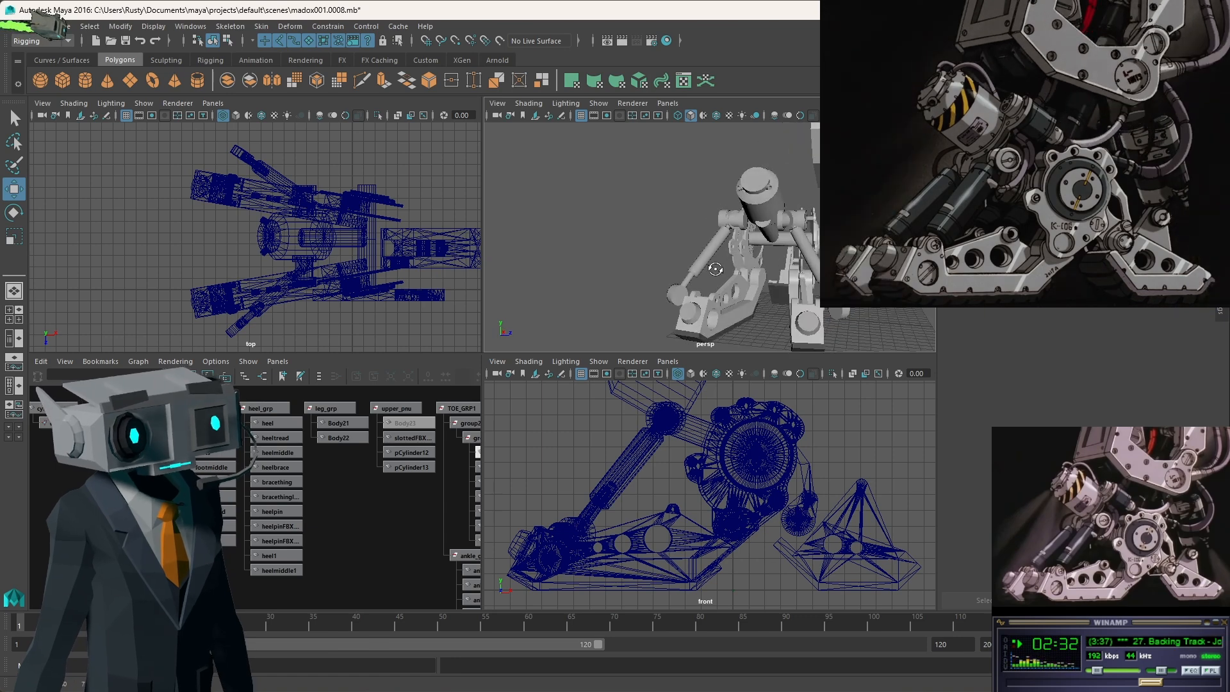
{"action": "left_click", "coordinate": [847, 312]}
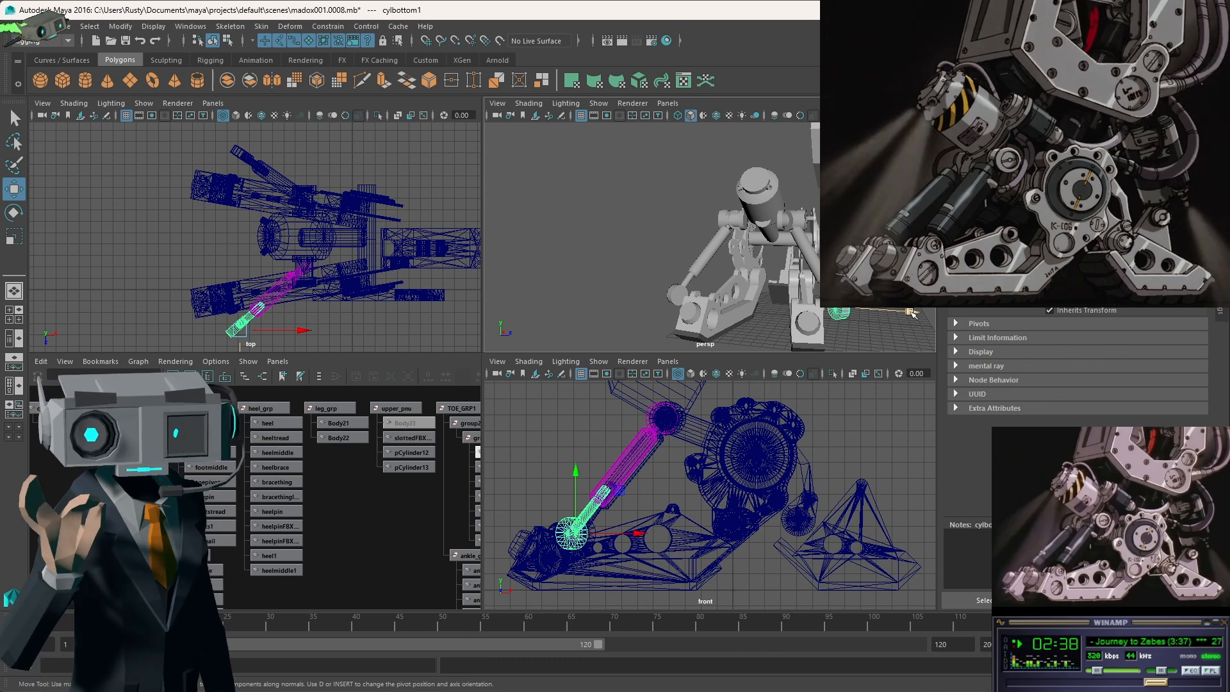
{"action": "left_click", "coordinate": [912, 313]}
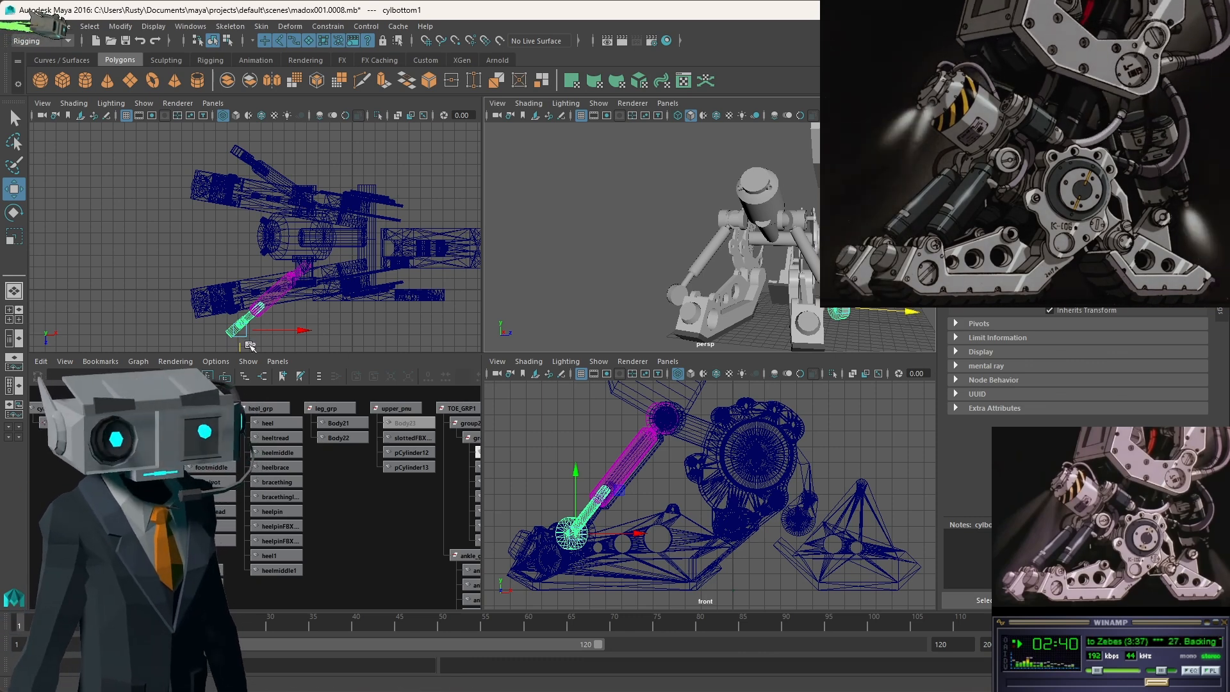
{"action": "key", "text": "space"}
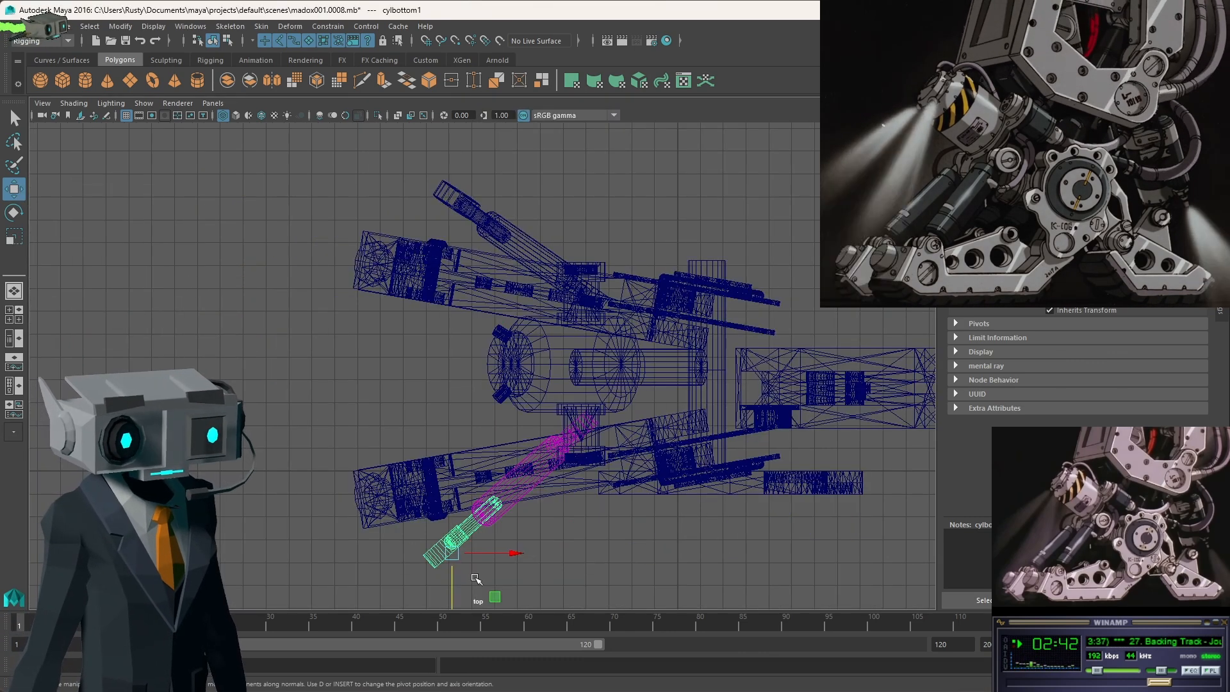
{"action": "middle_click_drag", "start_coordinate": [477, 578], "coordinate": [456, 542], "text": "alt"}
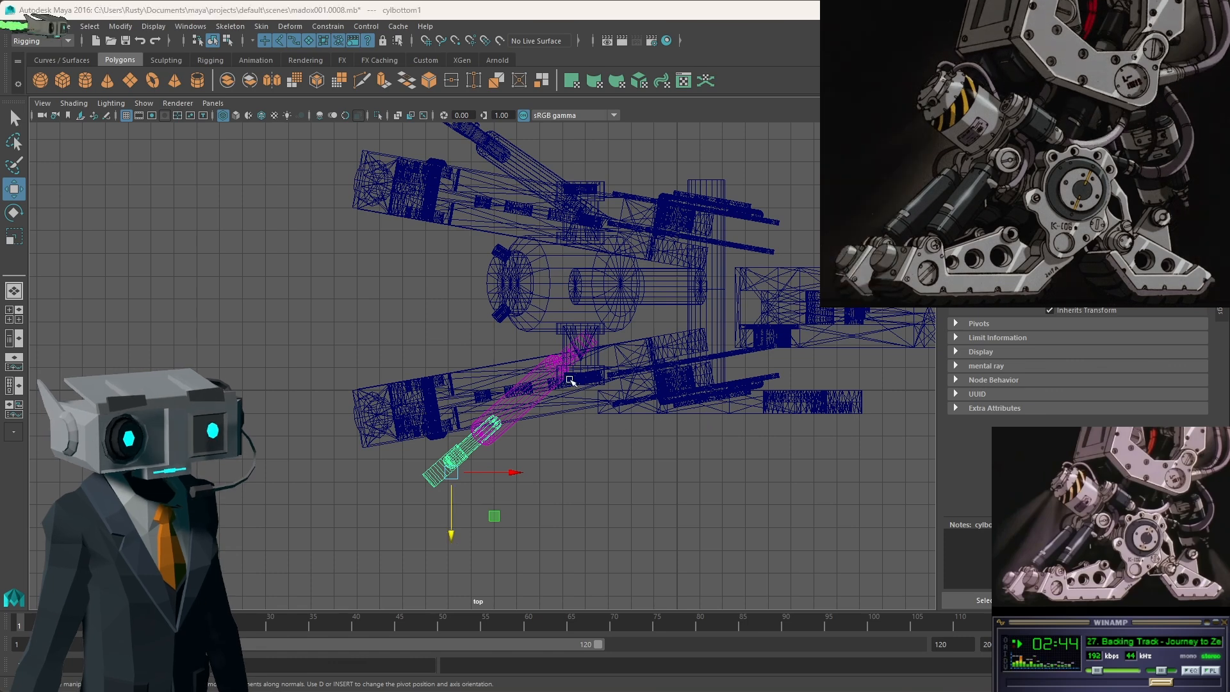
{"action": "key", "text": "space"}
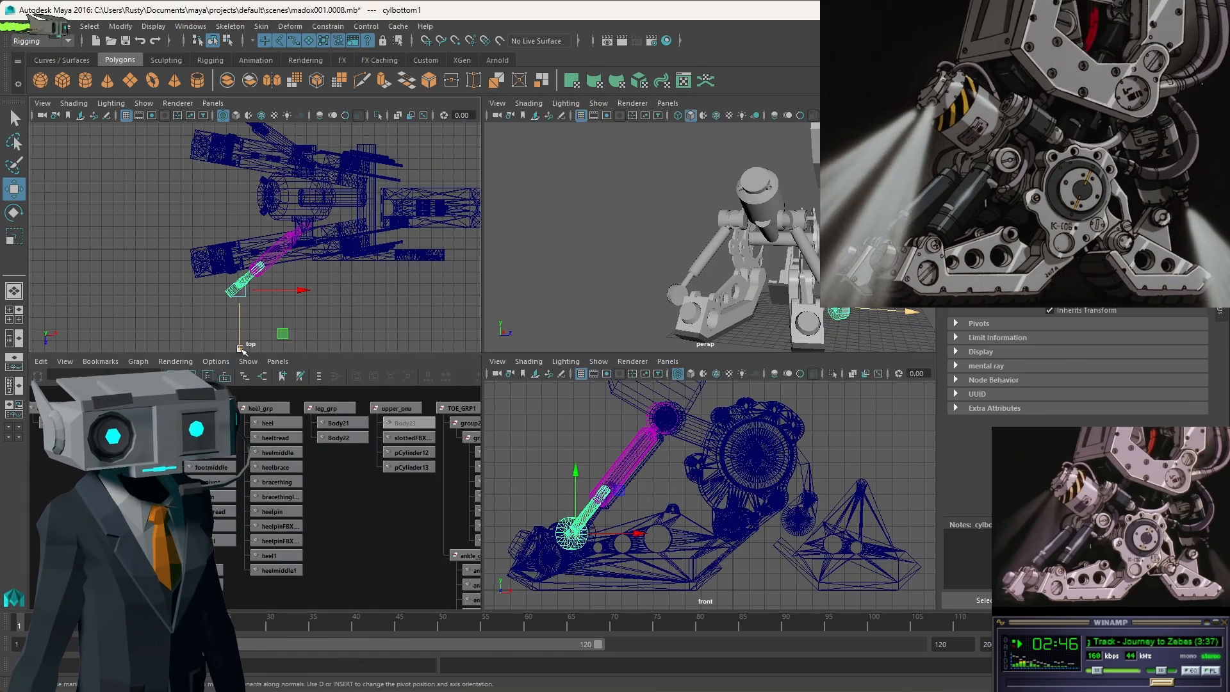
{"action": "left_click_drag", "start_coordinate": [244, 346], "coordinate": [234, 313]}
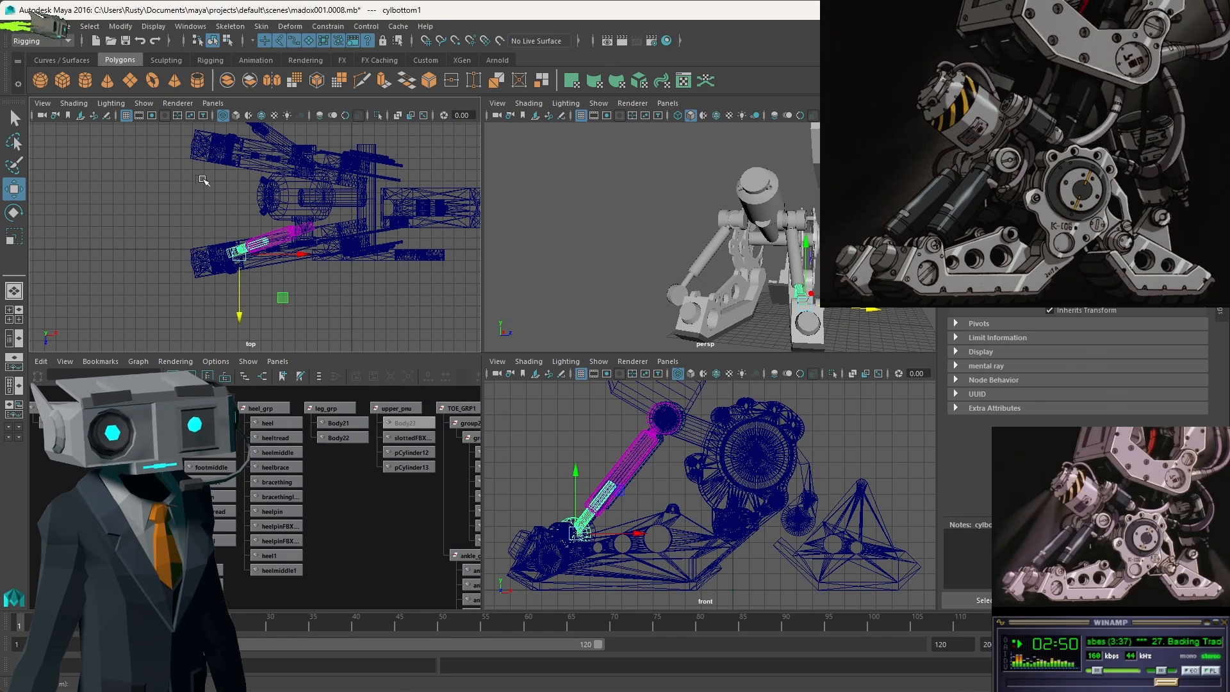
Select the opposite lower piston cylbottom2 and move it sideways inward over the other toe.
{"action": "middle_click_drag", "start_coordinate": [203, 180], "coordinate": [214, 242], "text": "alt"}
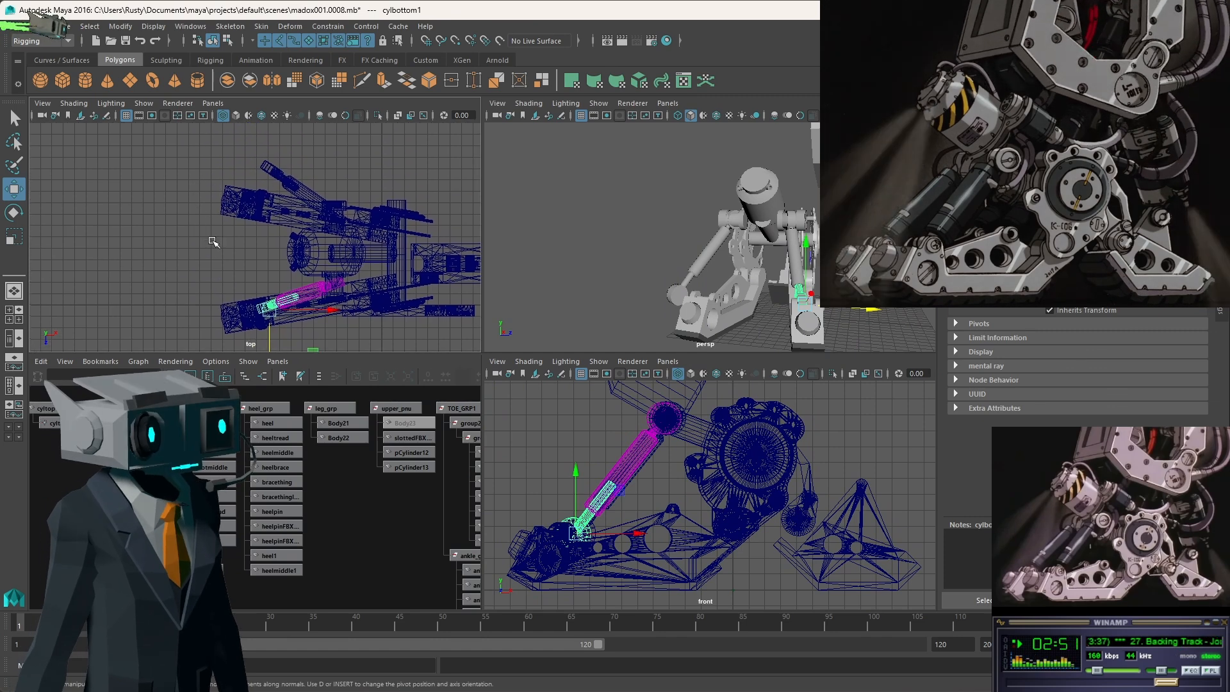
{"action": "left_click", "coordinate": [266, 165]}
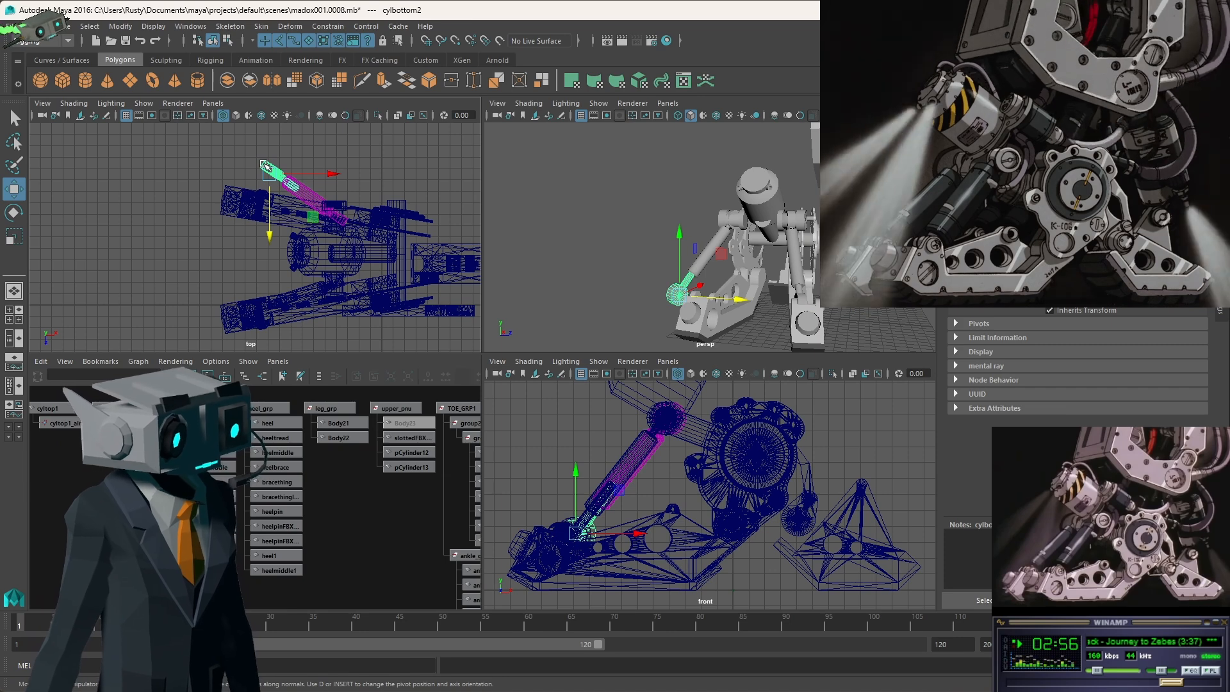
{"action": "left_click_drag", "start_coordinate": [270, 237], "coordinate": [269, 273]}
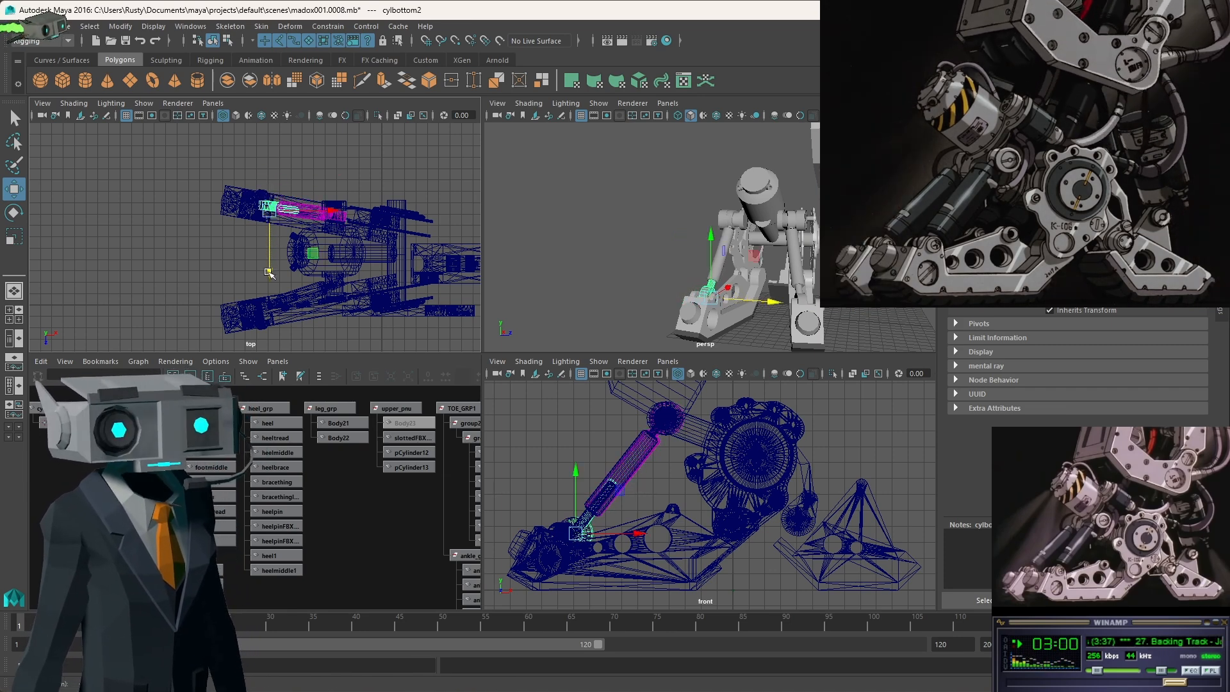
Select both lower pistons, cylbottom1 and cylbottom2, move them together toward the toe tips, and inspect their fit from the front.
{"action": "left_click_drag", "start_coordinate": [750, 293], "coordinate": [625, 283], "text": "alt"}
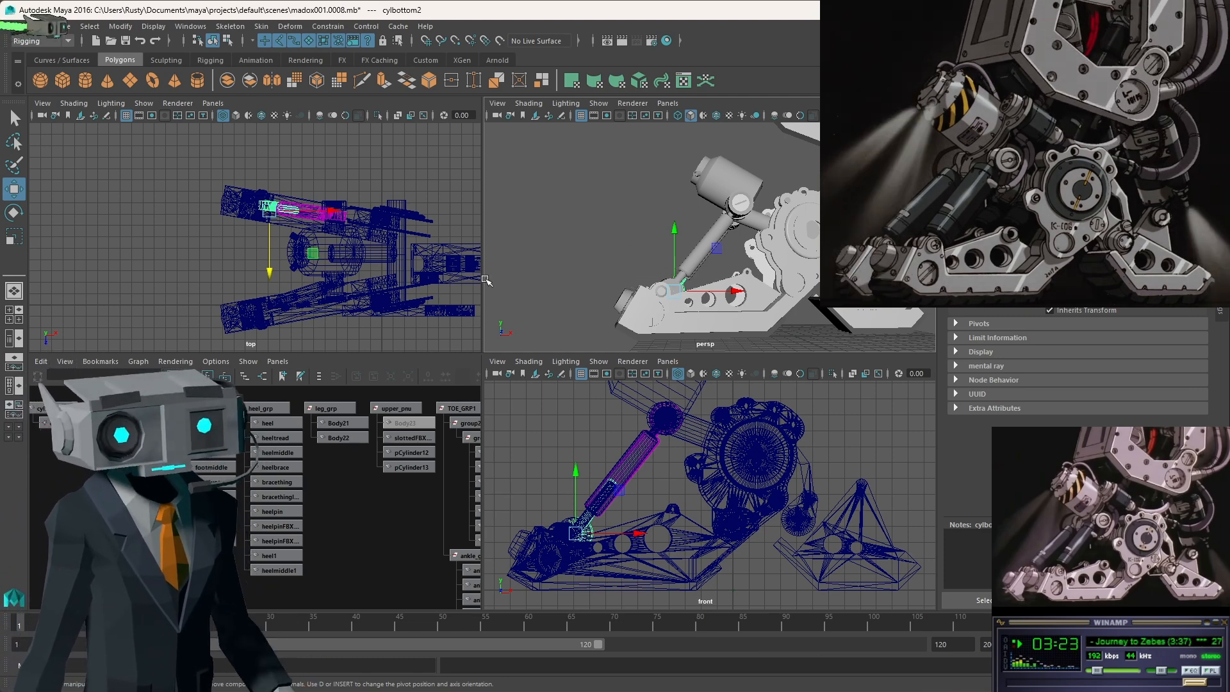
{"action": "mouse_move", "coordinate": [643, 277]}
{"action": "left_mouse_down", "text": "alt"}
{"action": "mouse_move", "coordinate": [700, 309]}
{"action": "mouse_move", "coordinate": [619, 275]}
{"action": "left_mouse_up", "text": "alt"}
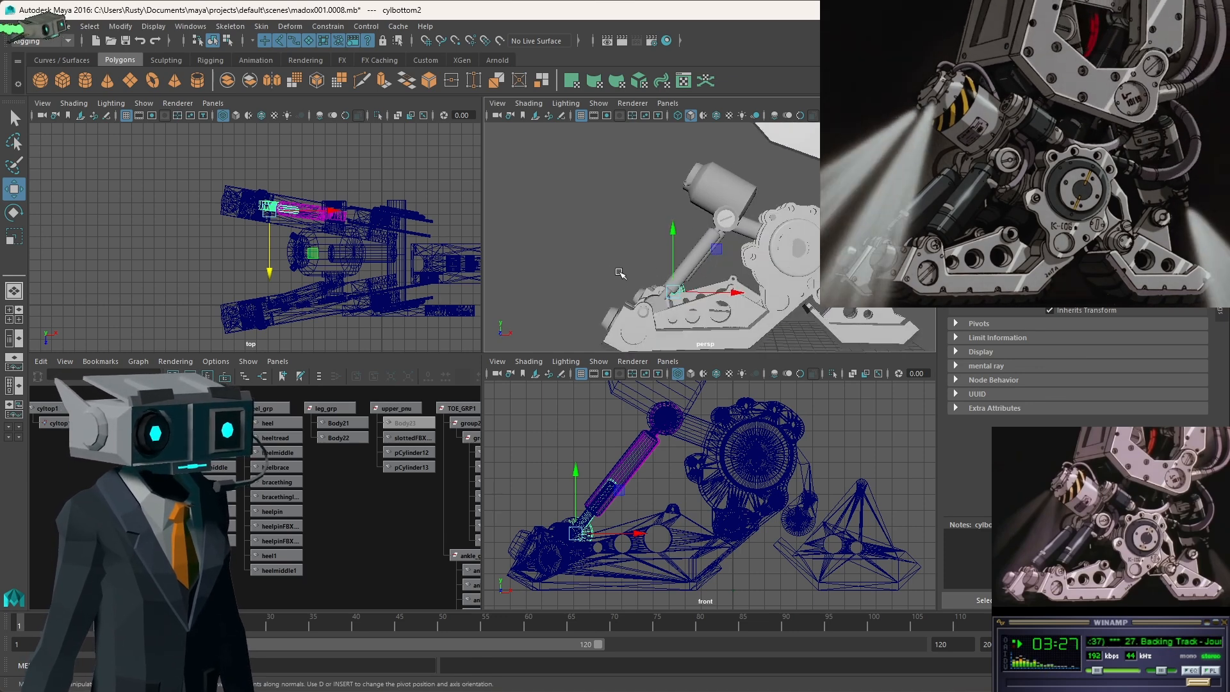
{"action": "left_click", "coordinate": [662, 305]}
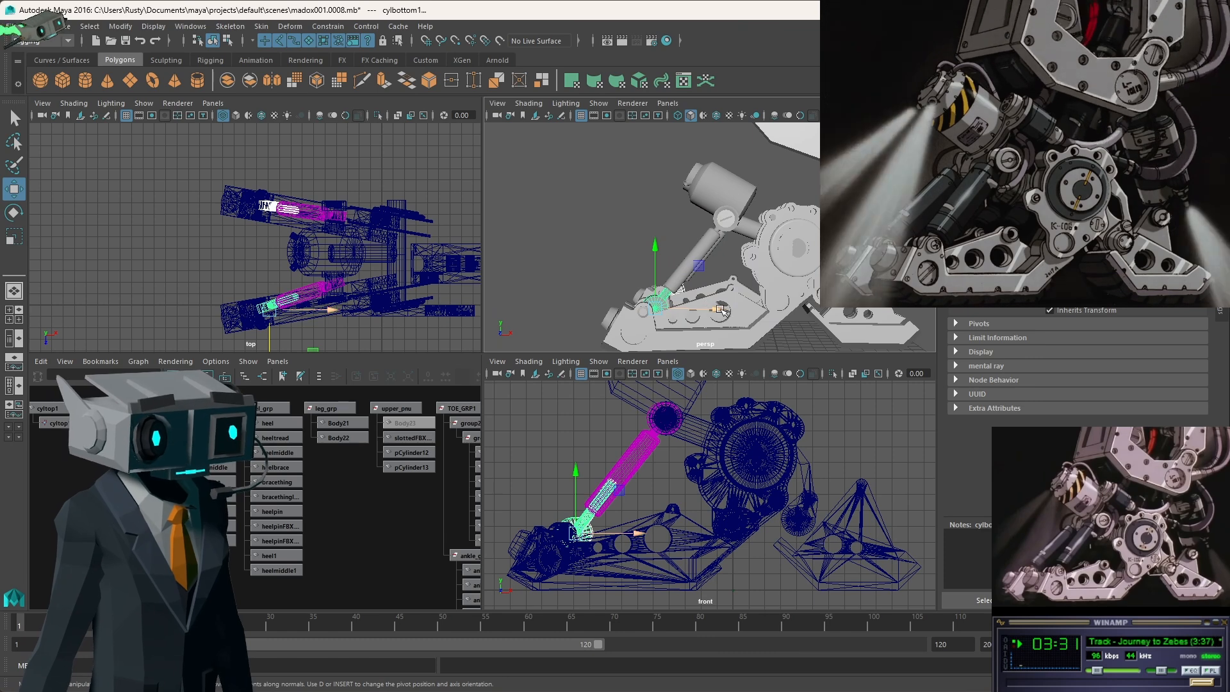
{"action": "left_click_drag", "start_coordinate": [723, 312], "coordinate": [708, 311]}
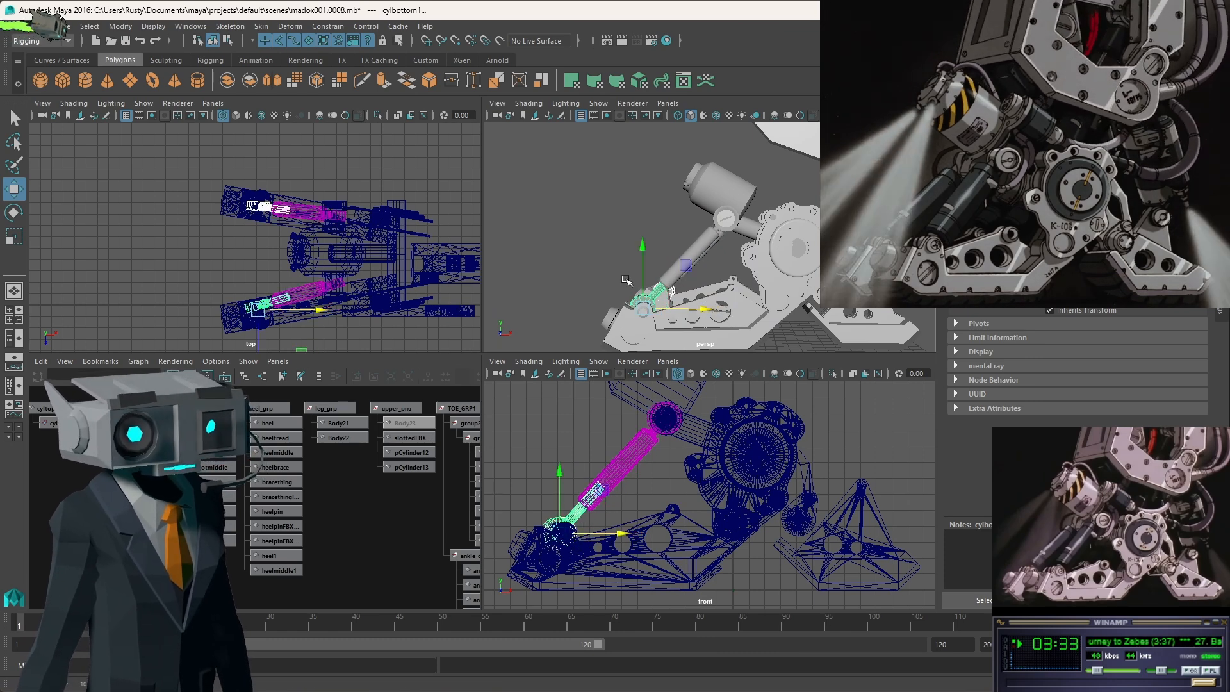
{"action": "left_click_drag", "start_coordinate": [616, 276], "coordinate": [722, 269], "text": "alt"}
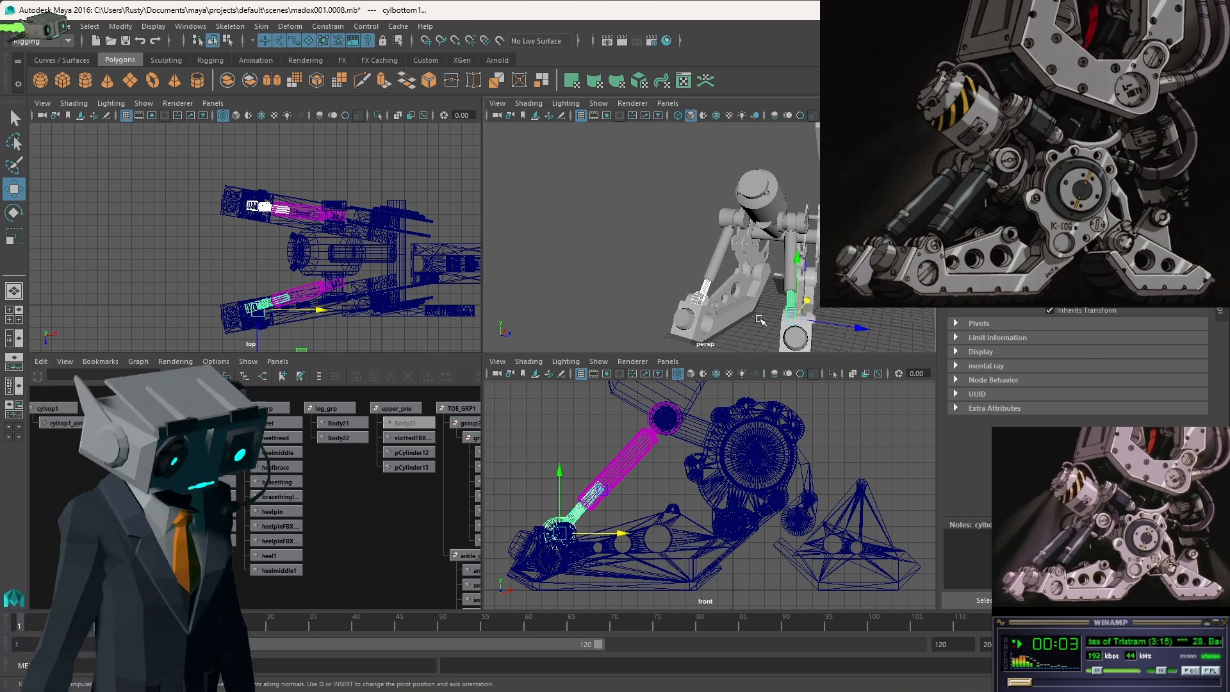
{"action": "scroll", "coordinate": [801, 325], "scroll_direction": "up", "scroll_amount": 3}
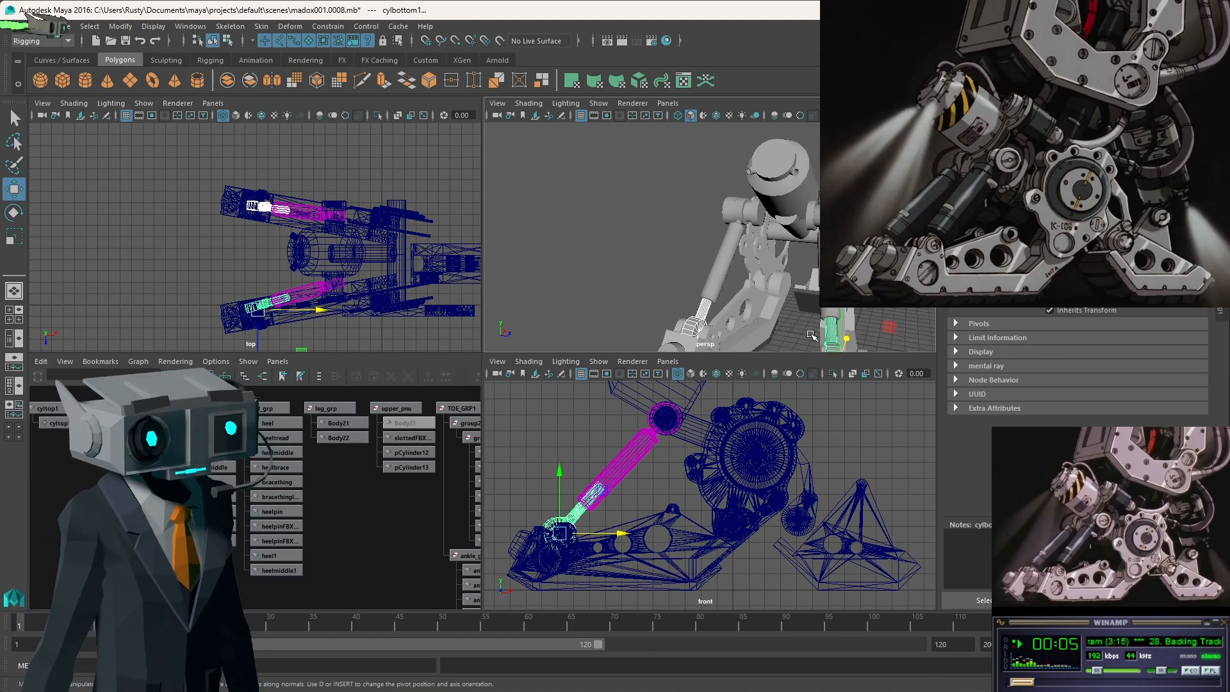
Move the lower piston cylbottom1 slightly outward so its end sits centred on its toe pin.
{"action": "left_click_drag", "start_coordinate": [795, 327], "coordinate": [606, 363], "text": "alt"}
{"action": "key", "text": "space"}
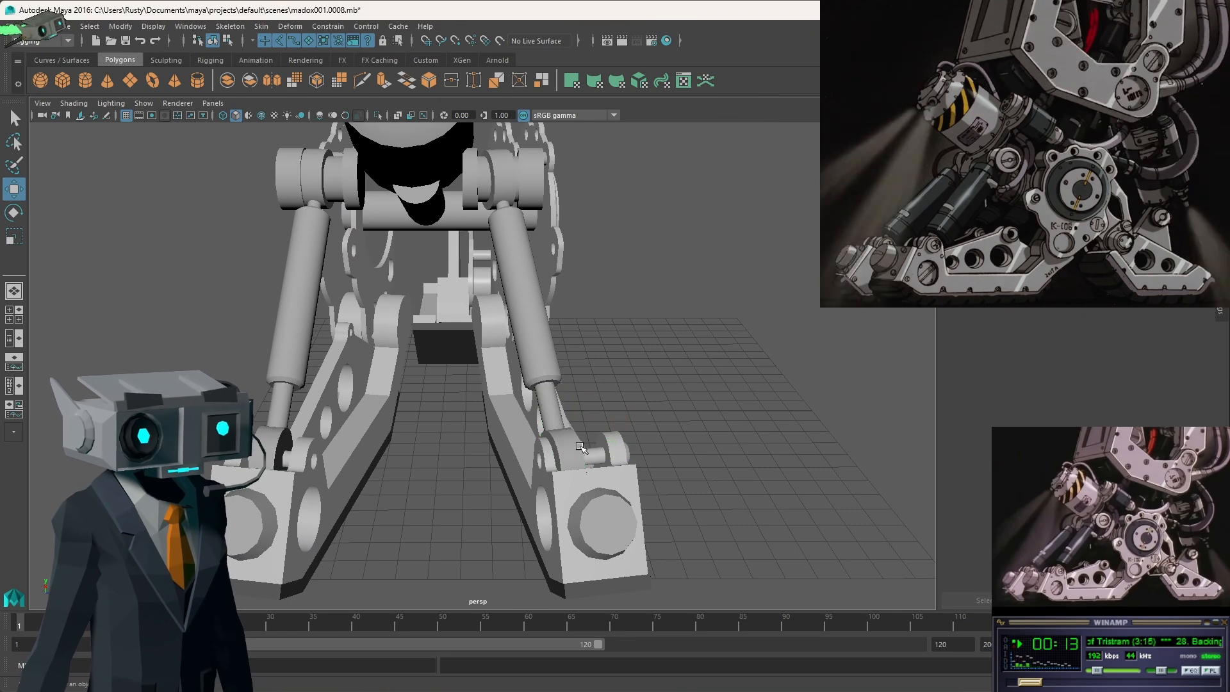
{"action": "left_click_drag", "start_coordinate": [637, 463], "coordinate": [653, 459]}
Select the ankle cross shaft pCylinder11 and scale it slightly shorter along its length.
{"action": "left_click_drag", "start_coordinate": [372, 432], "coordinate": [410, 414], "text": "alt"}
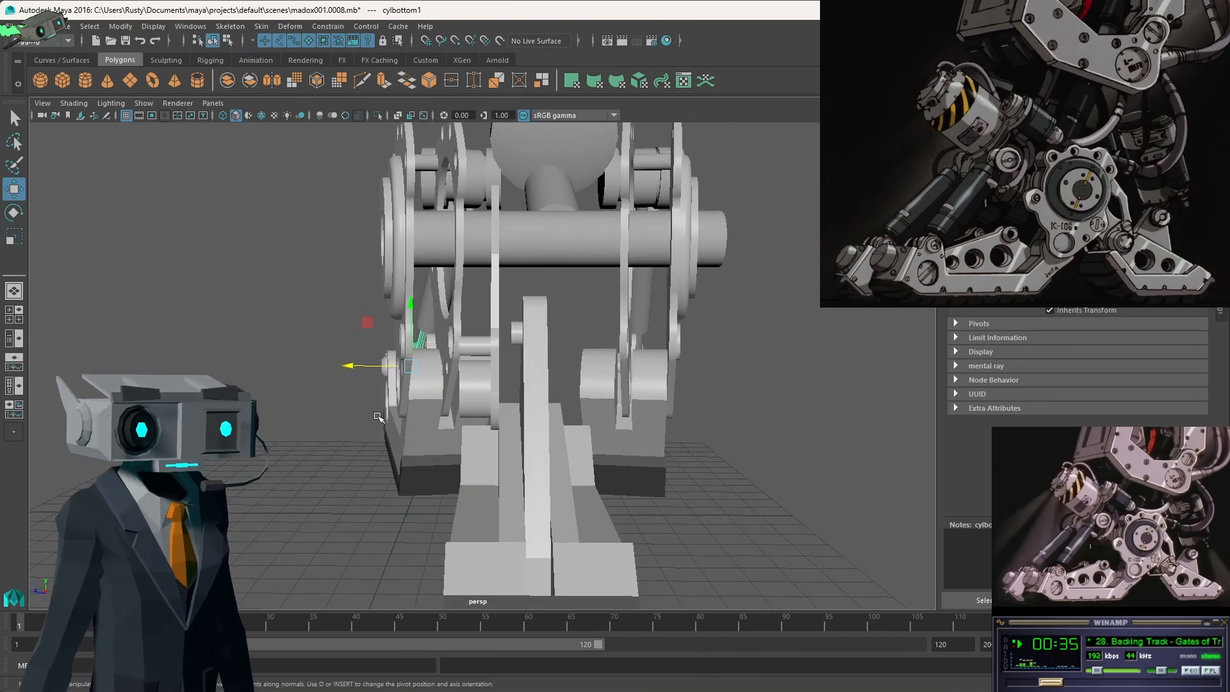
{"action": "left_click_drag", "start_coordinate": [385, 420], "coordinate": [410, 412], "text": "alt"}
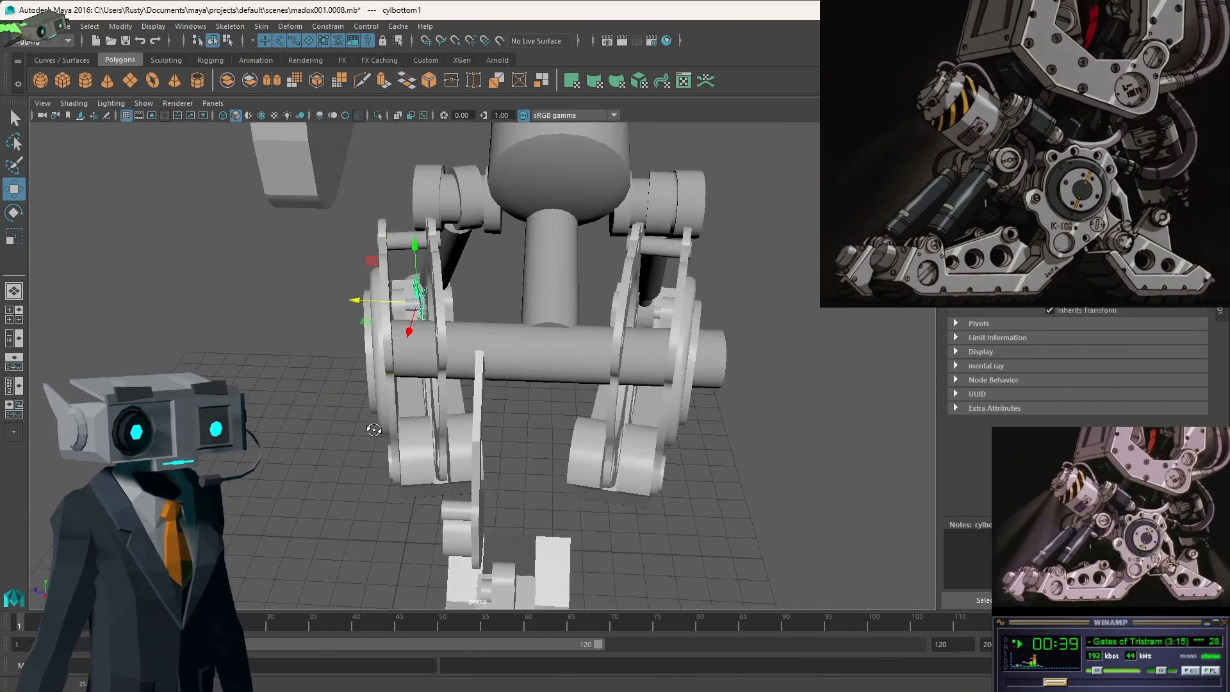
{"action": "left_click", "coordinate": [525, 351]}
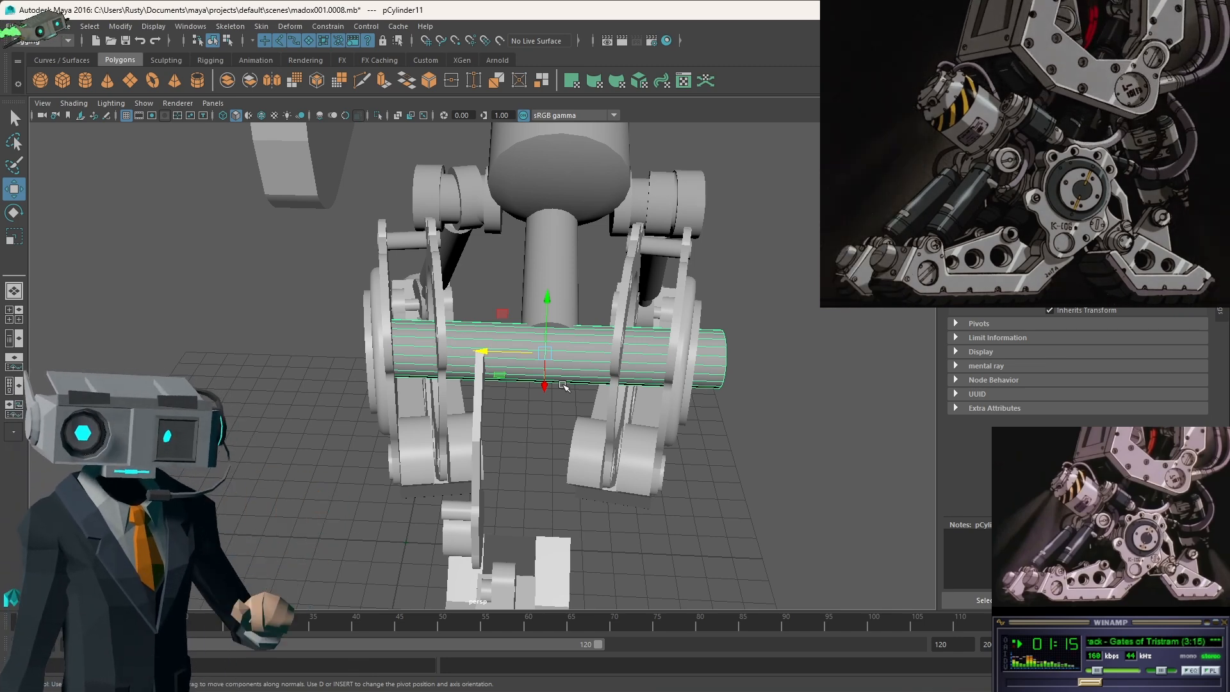
{"action": "key", "text": "r"}
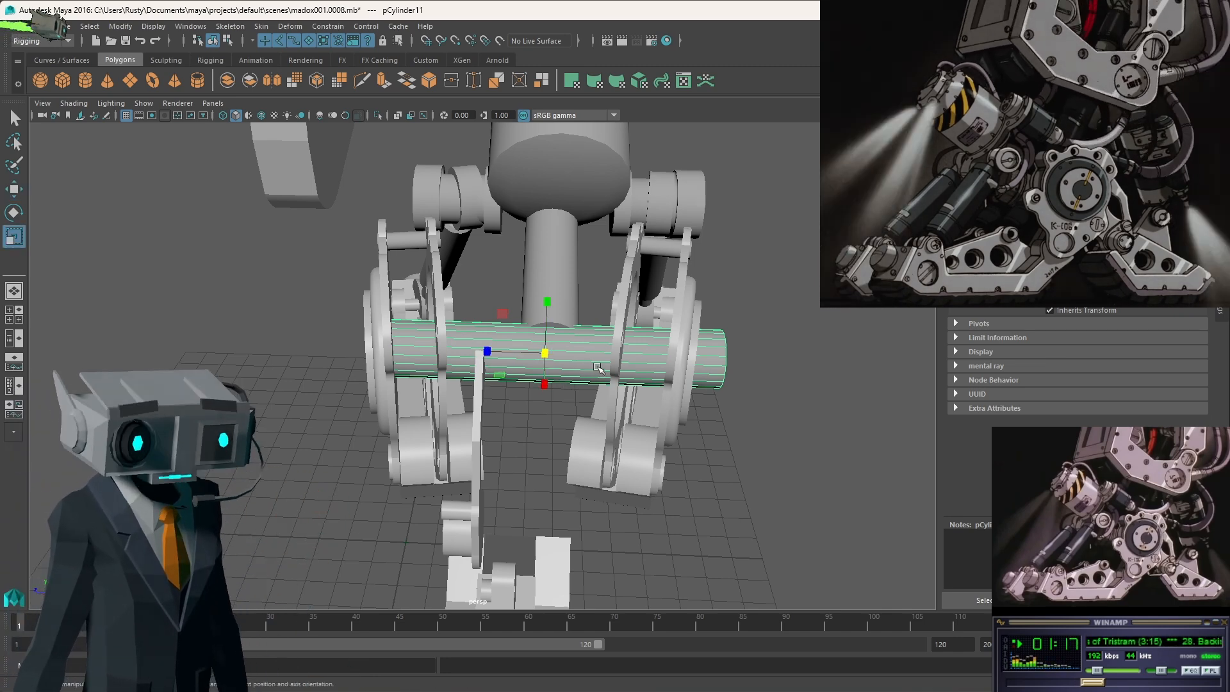
{"action": "left_click_drag", "start_coordinate": [490, 352], "coordinate": [498, 351]}
Move the ankle cross shaft pCylinder11 slightly sideways in the top view to centre it on the pCylinder14 rod.
{"action": "left_click_drag", "start_coordinate": [404, 346], "coordinate": [666, 338], "text": "alt"}
{"action": "key", "text": "space"}
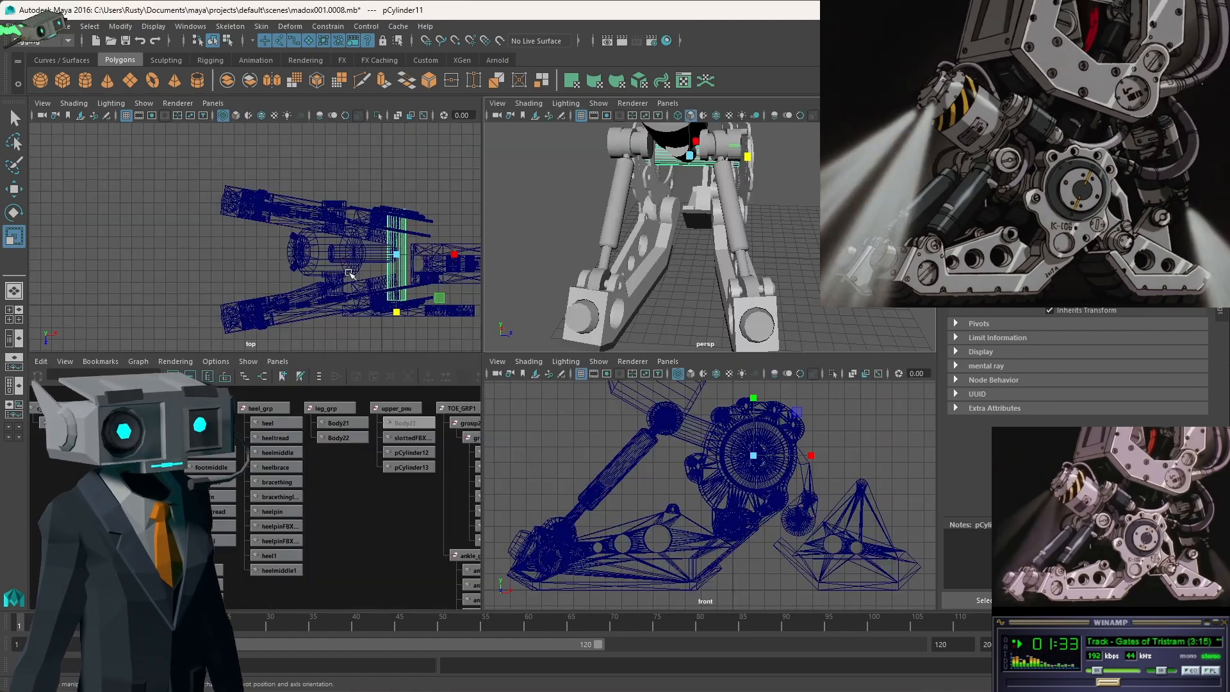
{"action": "key", "text": "space"}
{"action": "scroll", "coordinate": [761, 383], "scroll_direction": "up", "scroll_amount": 4}
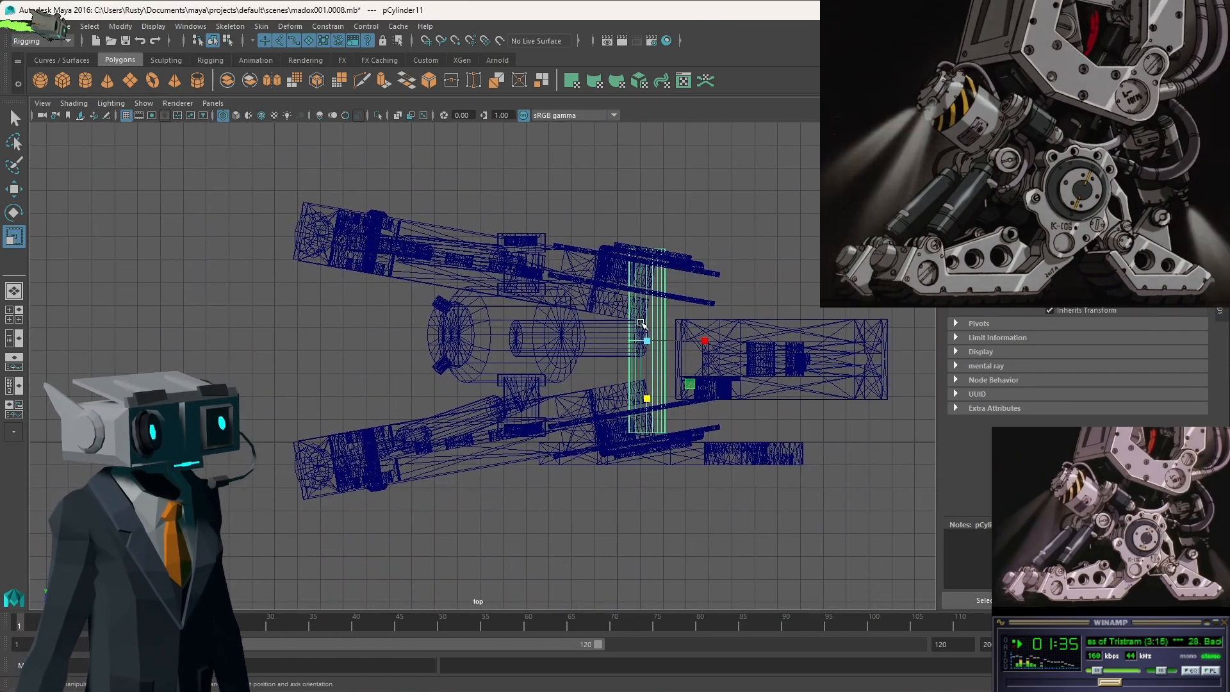
{"action": "scroll", "coordinate": [699, 367], "scroll_direction": "up", "scroll_amount": 1}
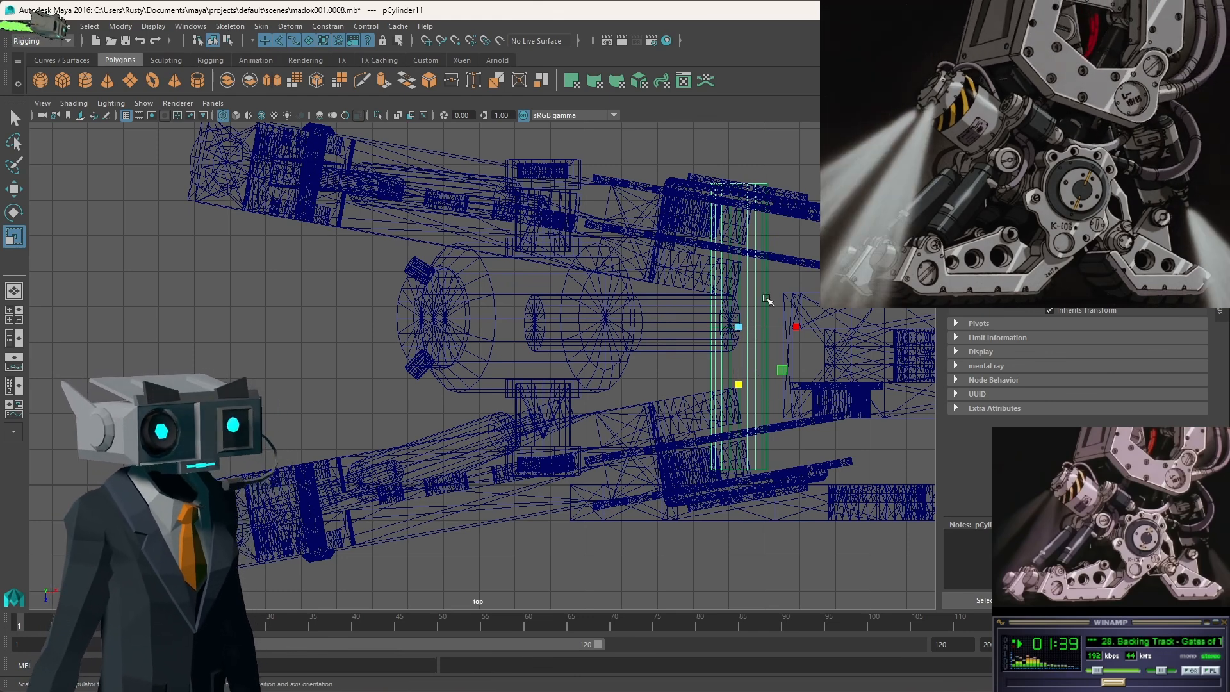
{"action": "left_click", "coordinate": [669, 327]}
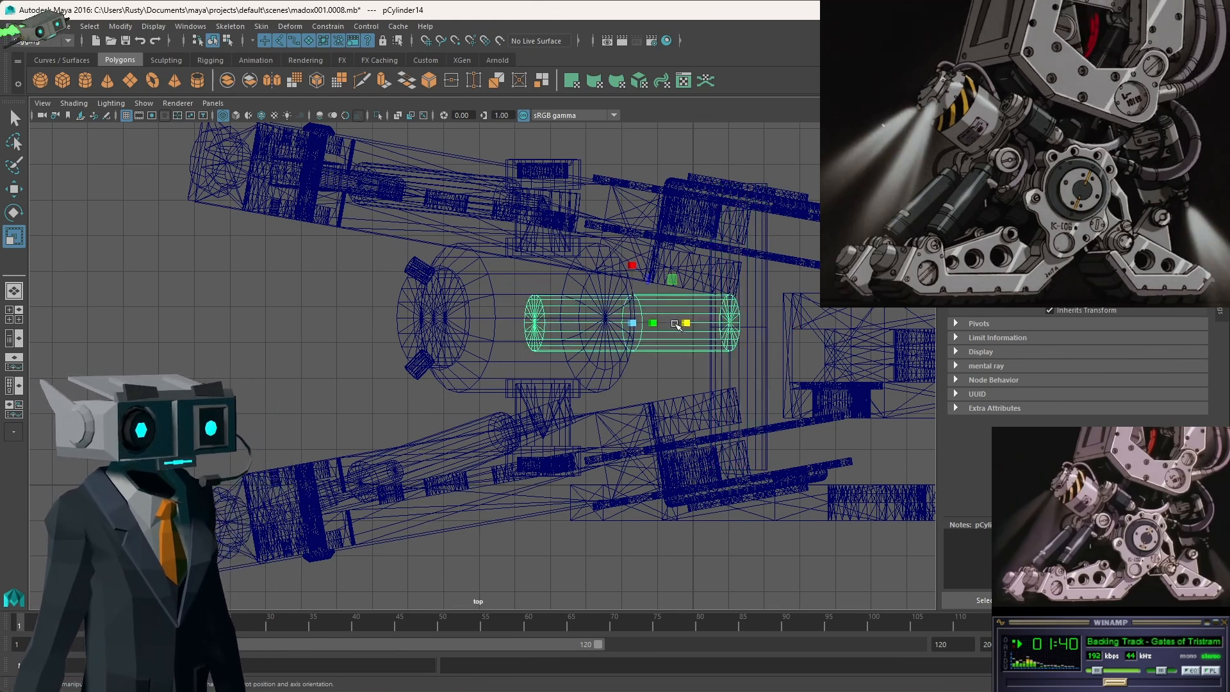
{"action": "left_click", "coordinate": [763, 348]}
{"action": "key", "text": "w"}
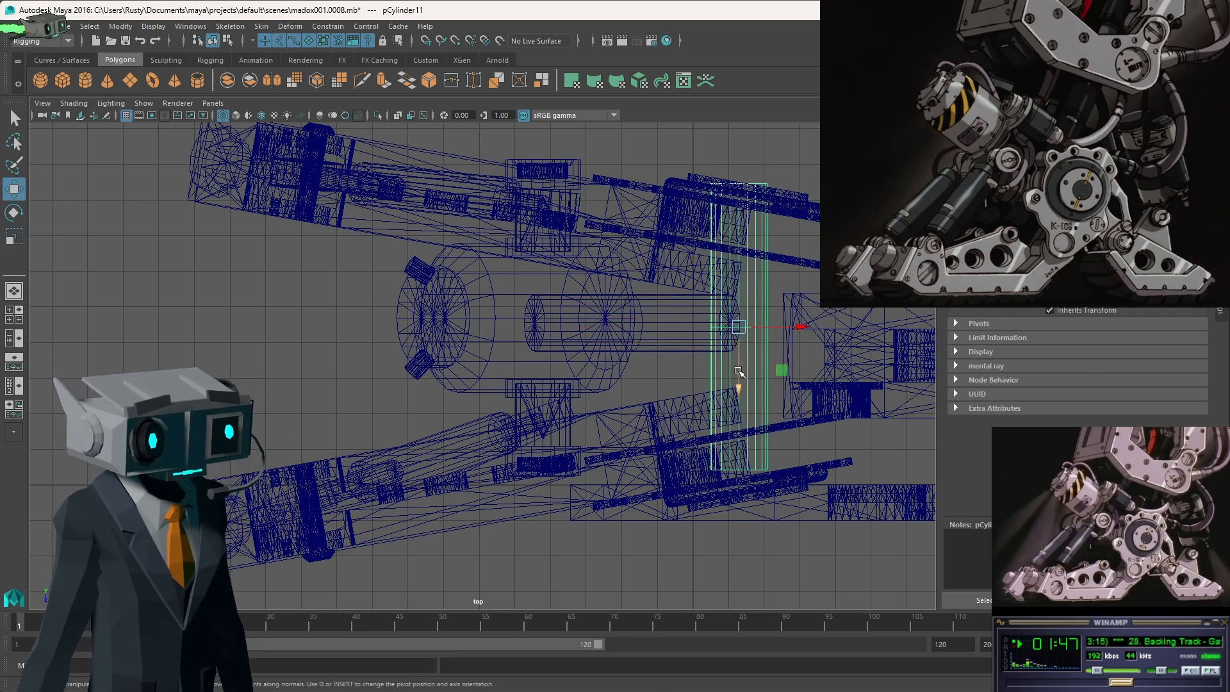
{"action": "left_click_drag", "start_coordinate": [738, 388], "coordinate": [739, 383]}
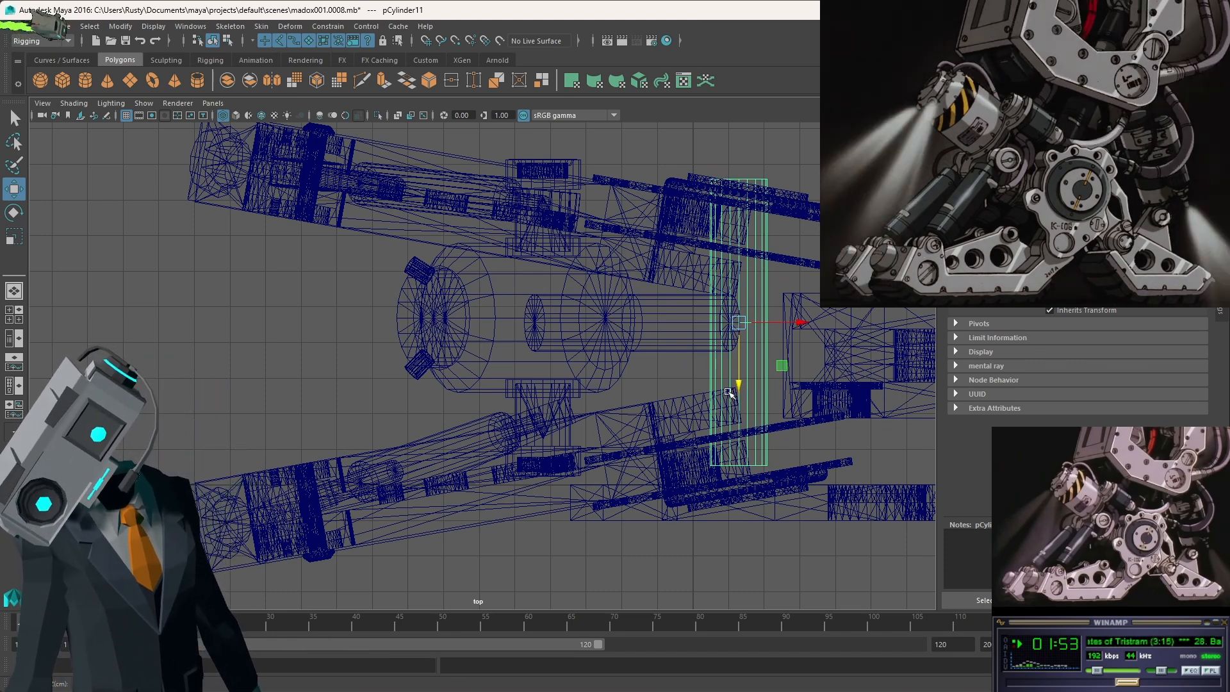
Select the leg plate Body21 and examine its alignment with the piston joint and ankle from the side and front.
{"action": "key", "text": "space"}
{"action": "left_click_drag", "start_coordinate": [756, 235], "coordinate": [737, 221], "text": "alt"}
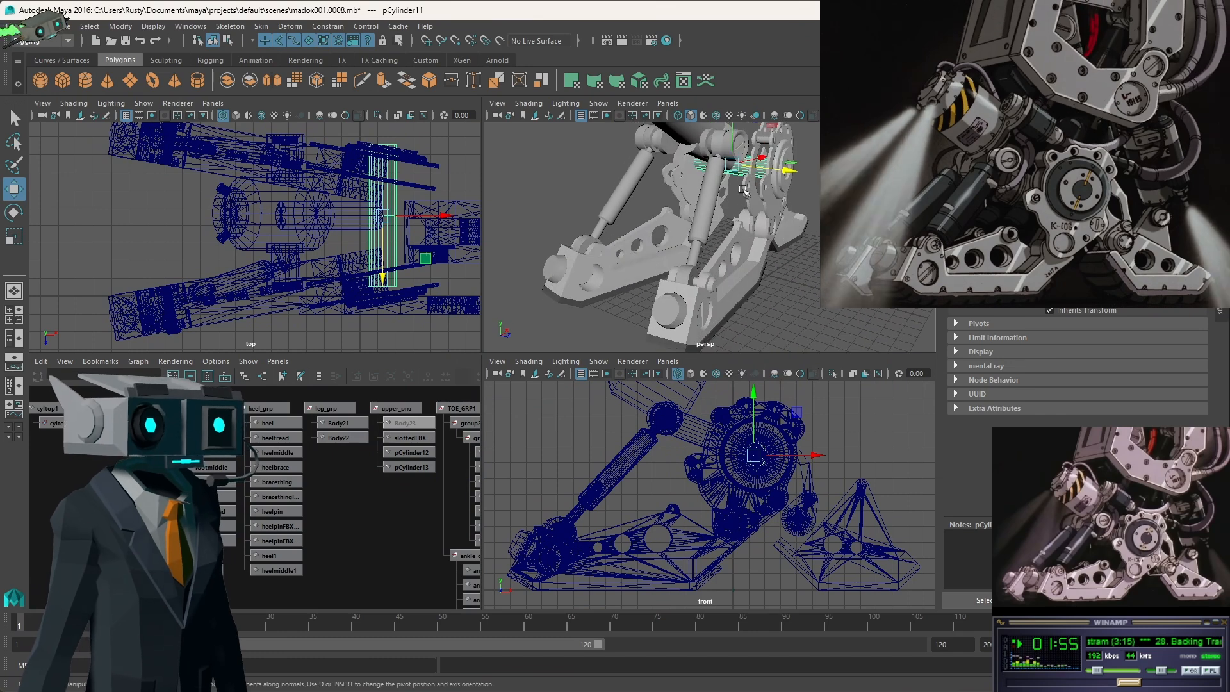
{"action": "middle_click_drag", "start_coordinate": [737, 222], "coordinate": [775, 268], "text": "alt"}
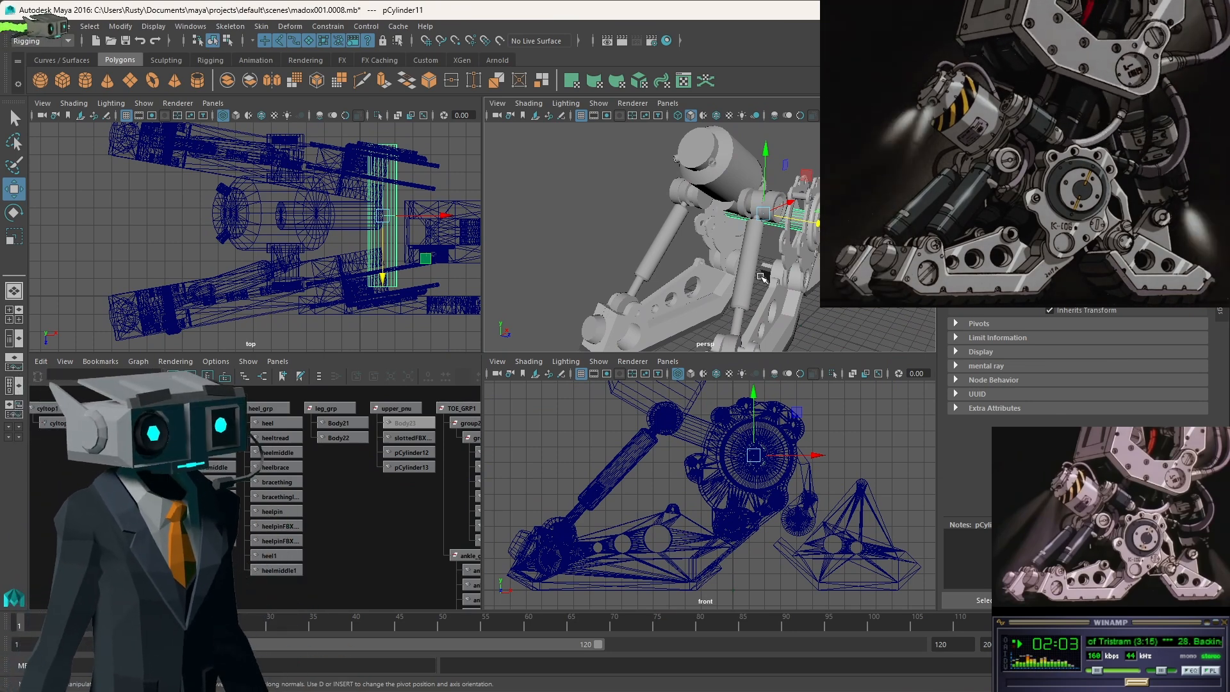
{"action": "left_click", "coordinate": [852, 157]}
{"action": "left_click_drag", "start_coordinate": [794, 243], "coordinate": [759, 276], "text": "alt"}
{"action": "left_click", "coordinate": [756, 250]}
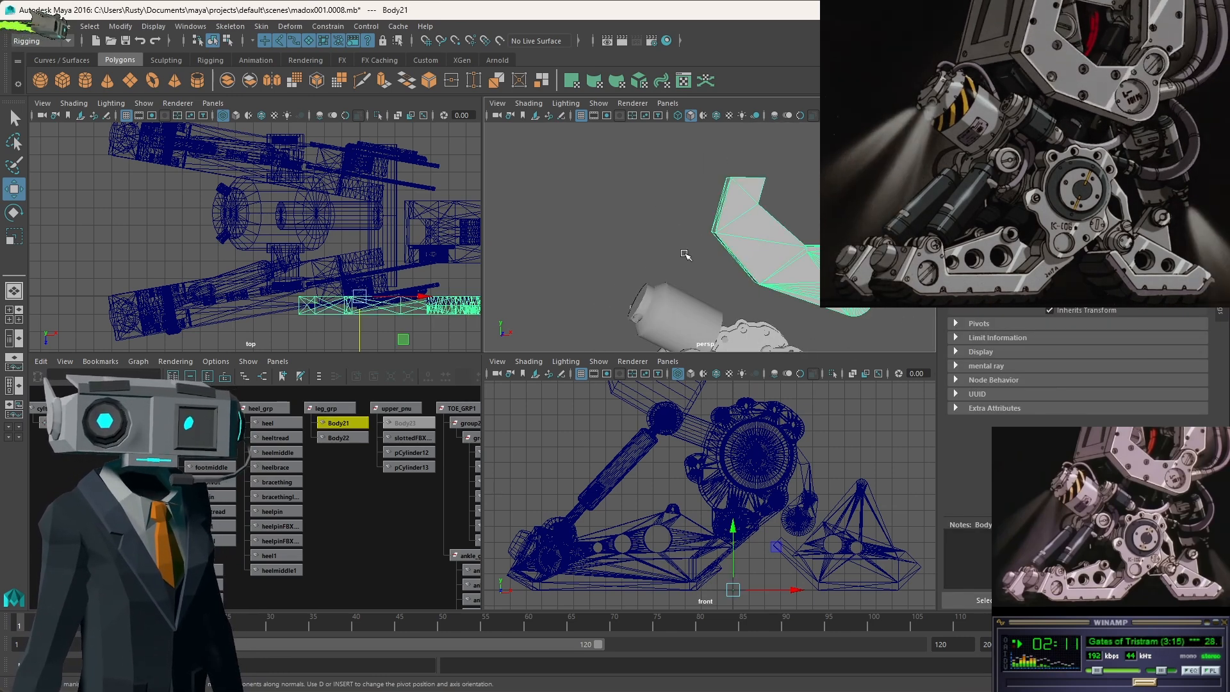
{"action": "mouse_move", "coordinate": [685, 254]}
{"action": "left_mouse_down", "text": "alt"}
{"action": "mouse_move", "coordinate": [720, 259]}
{"action": "mouse_move", "coordinate": [688, 253]}
{"action": "left_mouse_up", "text": "alt"}
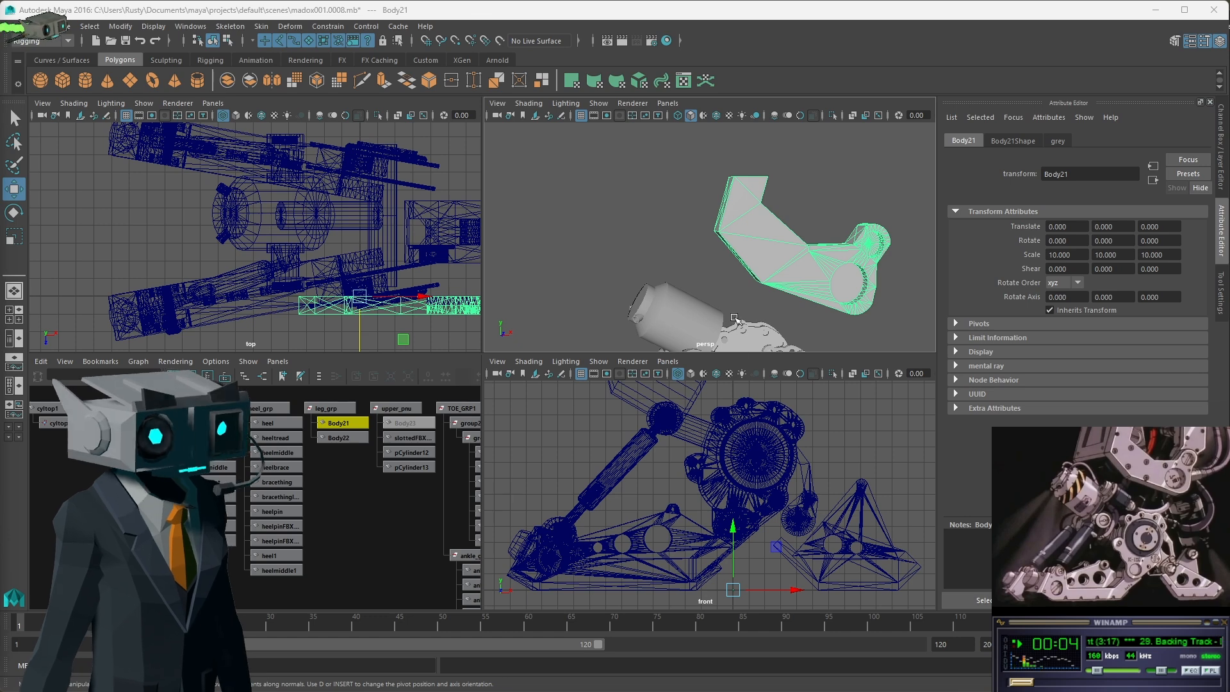
{"action": "left_click_drag", "start_coordinate": [742, 263], "coordinate": [866, 212], "text": "alt"}
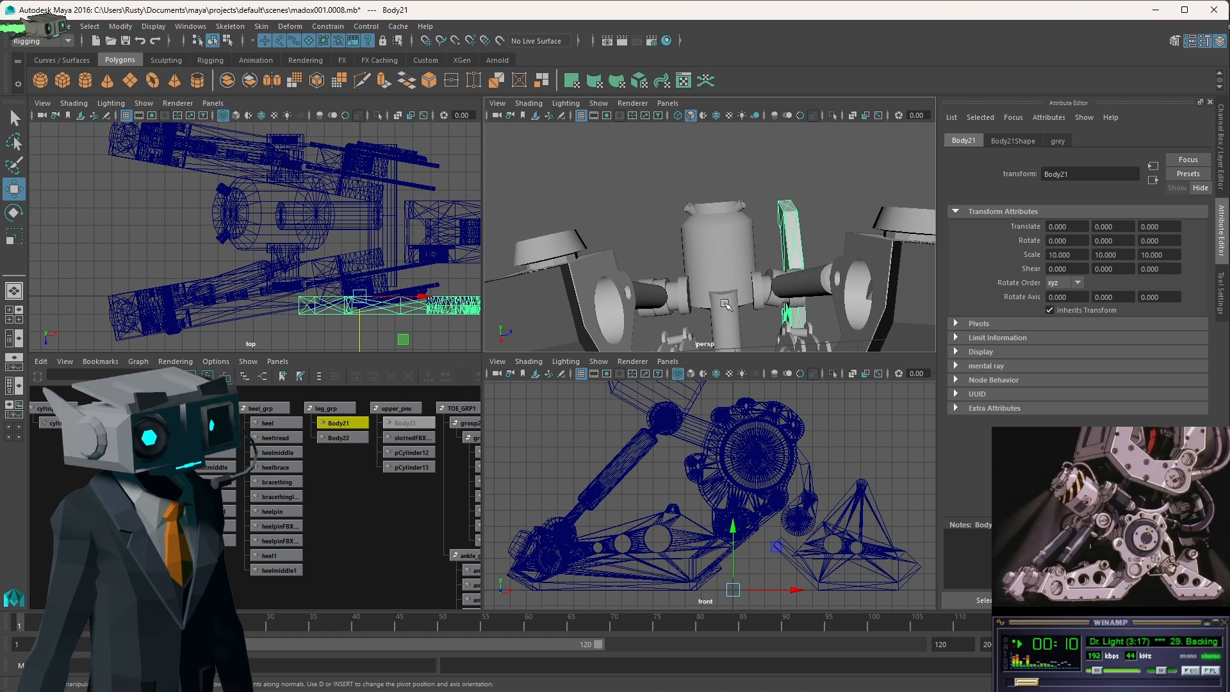
{"action": "left_click_drag", "start_coordinate": [775, 256], "coordinate": [654, 306], "text": "alt"}
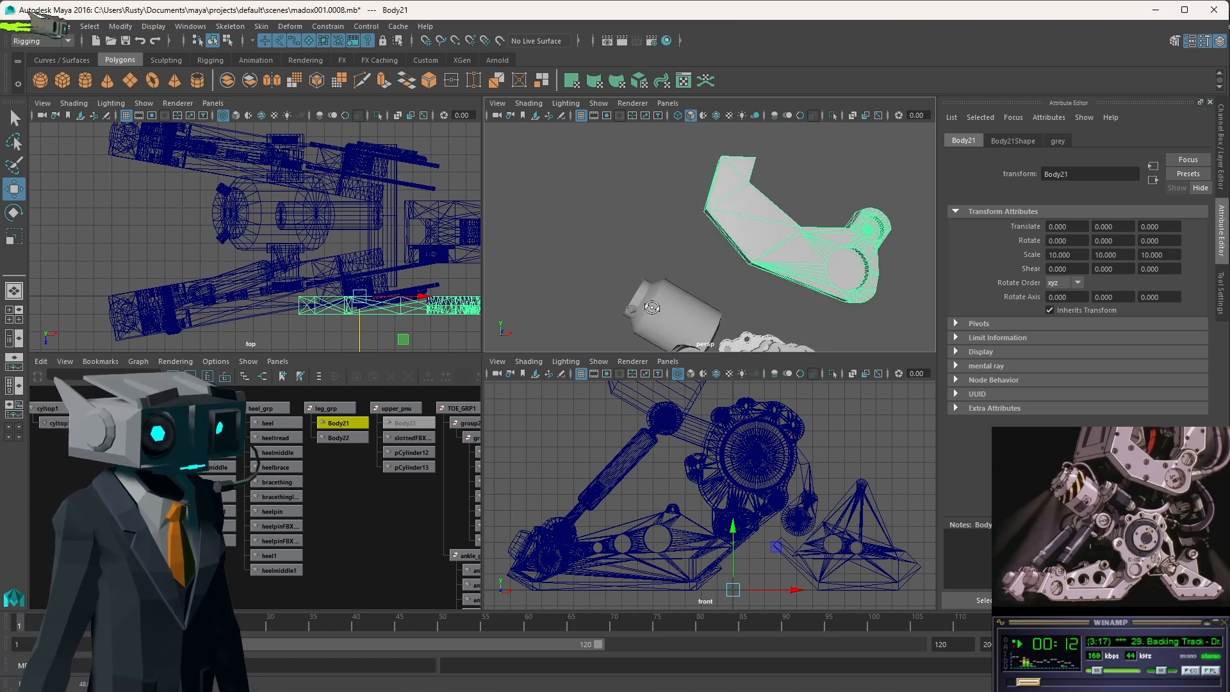
{"action": "middle_click_drag", "start_coordinate": [711, 300], "coordinate": [764, 187], "text": "alt"}
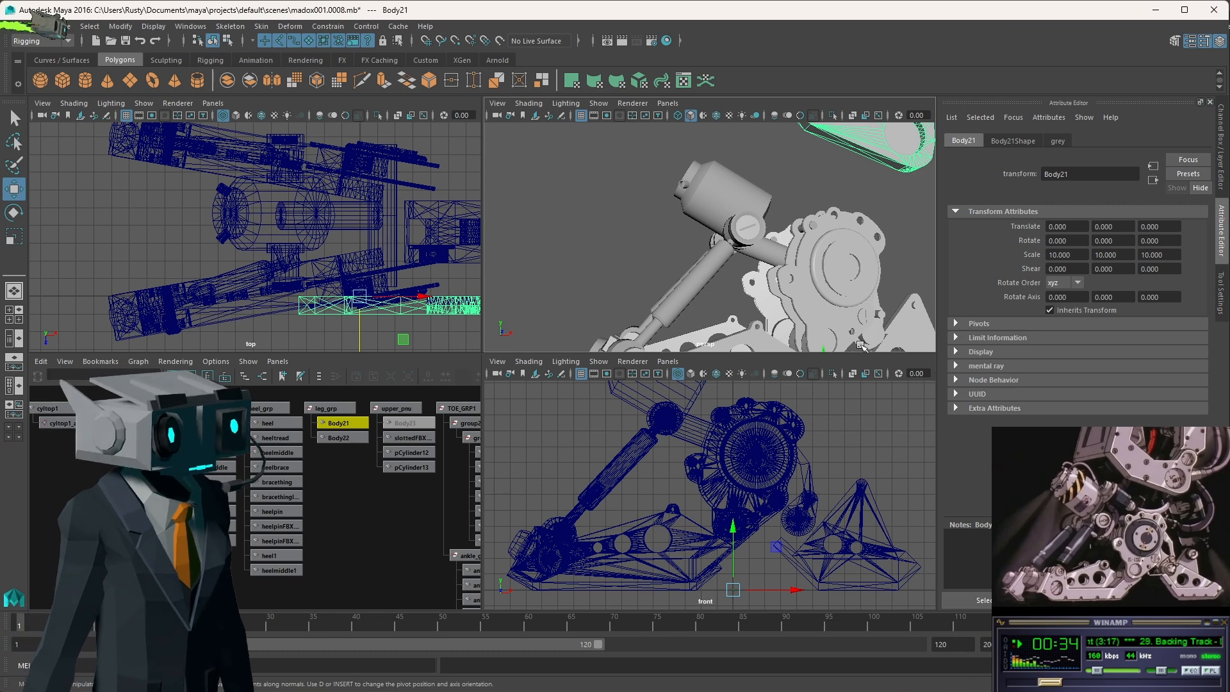
{"action": "left_click_drag", "start_coordinate": [641, 248], "coordinate": [694, 239], "text": "alt"}
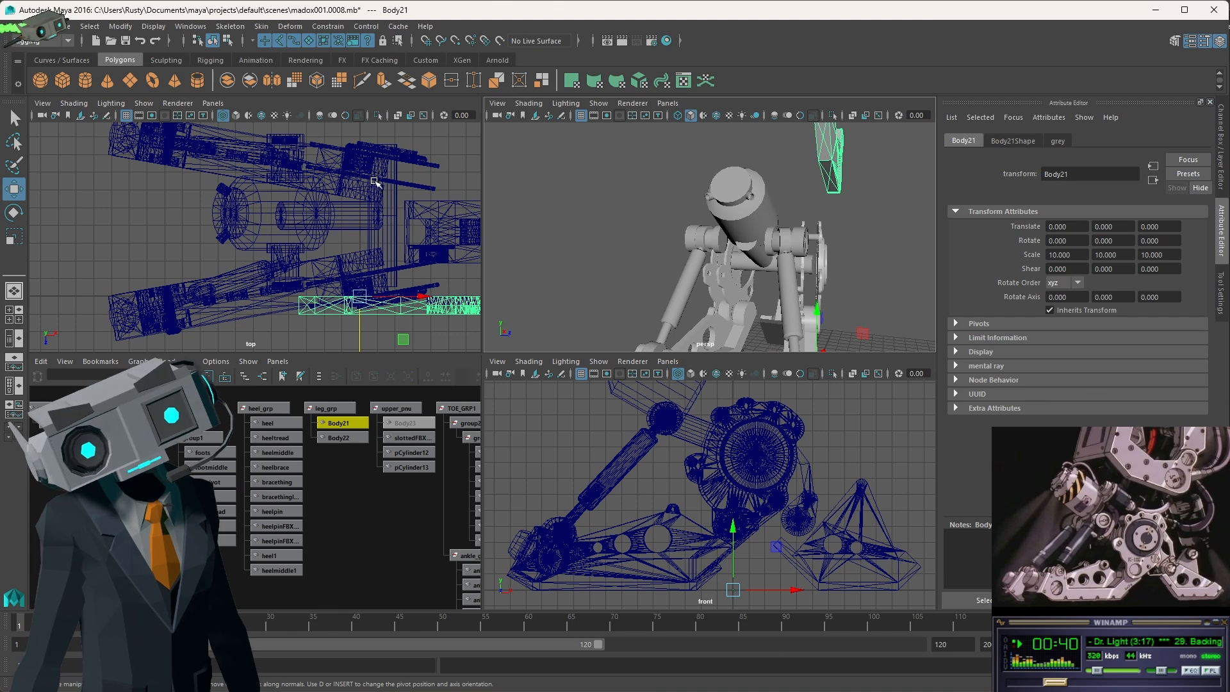
Check the positions of heel_grp, TOE_GRP1, TOE_GRP and the upper piston cyltop2 against one another.
{"action": "left_click", "coordinate": [397, 408]}
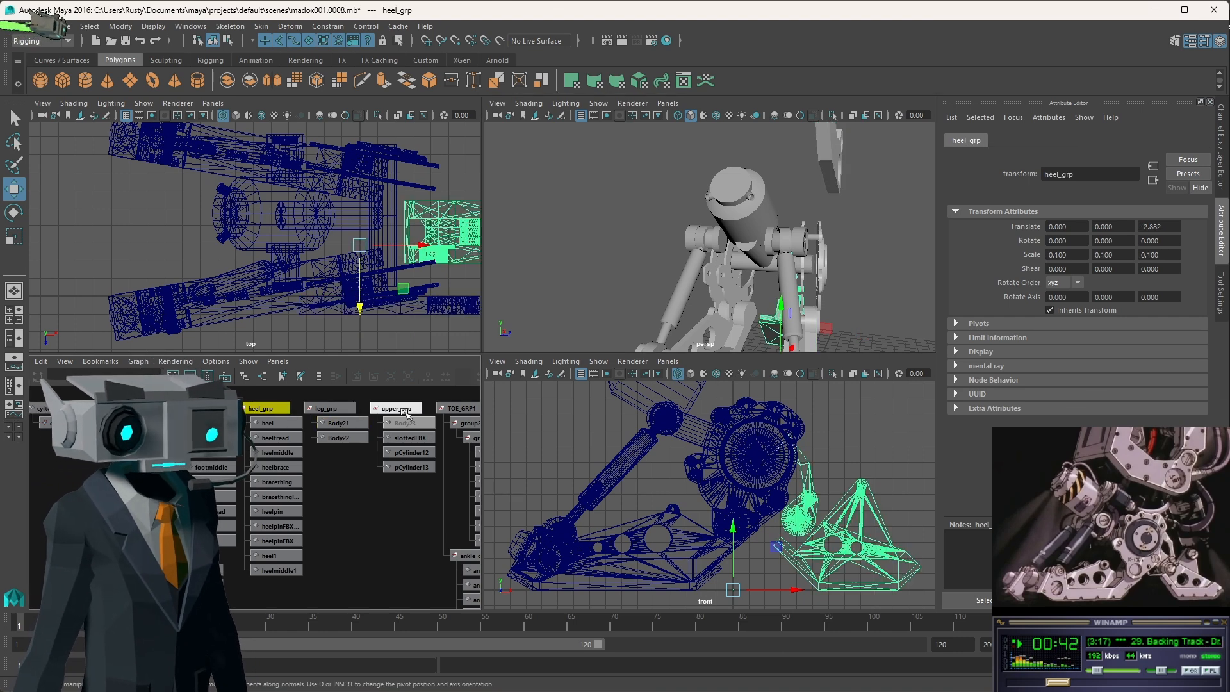
{"action": "left_click", "coordinate": [456, 408]}
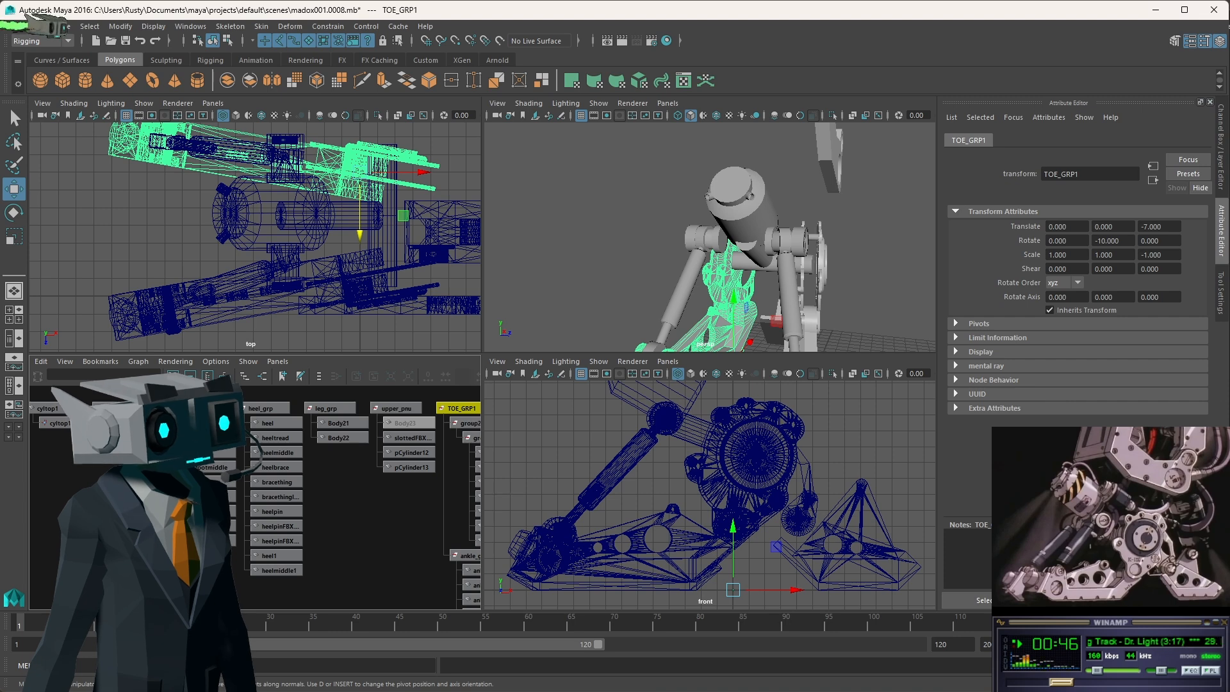
{"action": "mouse_move", "coordinate": [183, 454]}
{"action": "middle_mouse_down", "text": "alt"}
{"action": "mouse_move", "coordinate": [337, 483]}
{"action": "mouse_move", "coordinate": [159, 467]}
{"action": "mouse_move", "coordinate": [183, 473]}
{"action": "middle_mouse_up", "text": "alt"}
{"action": "left_click", "coordinate": [172, 427]}
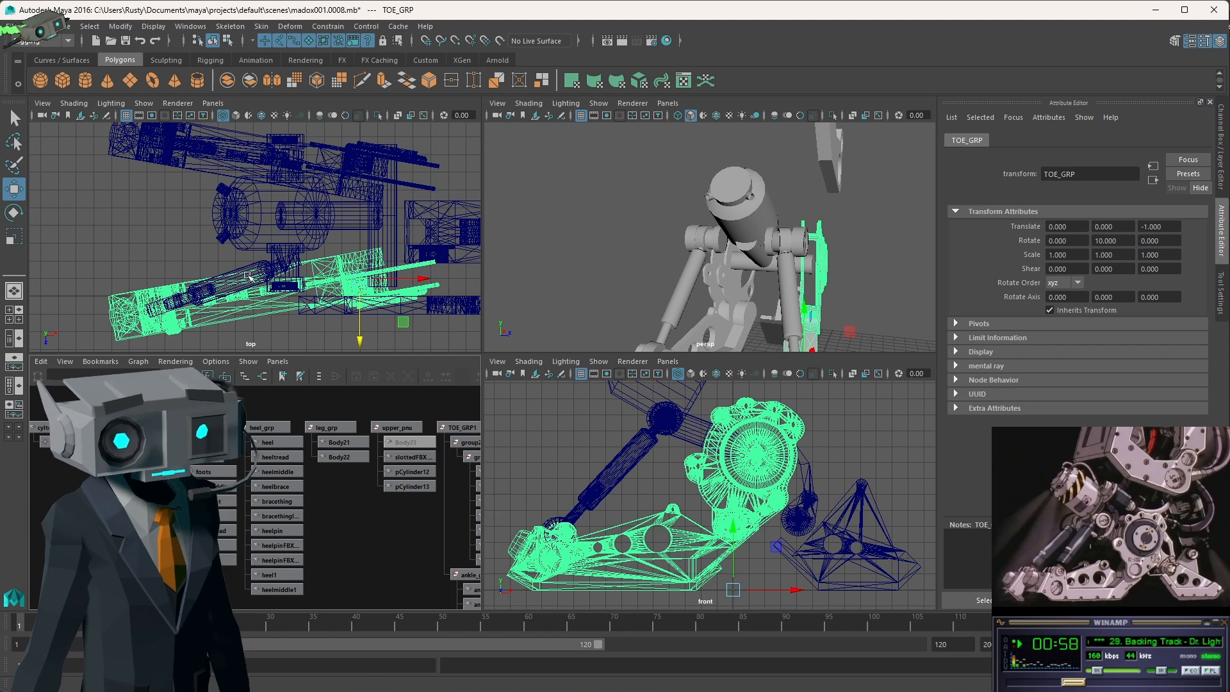
{"action": "key", "text": "space"}
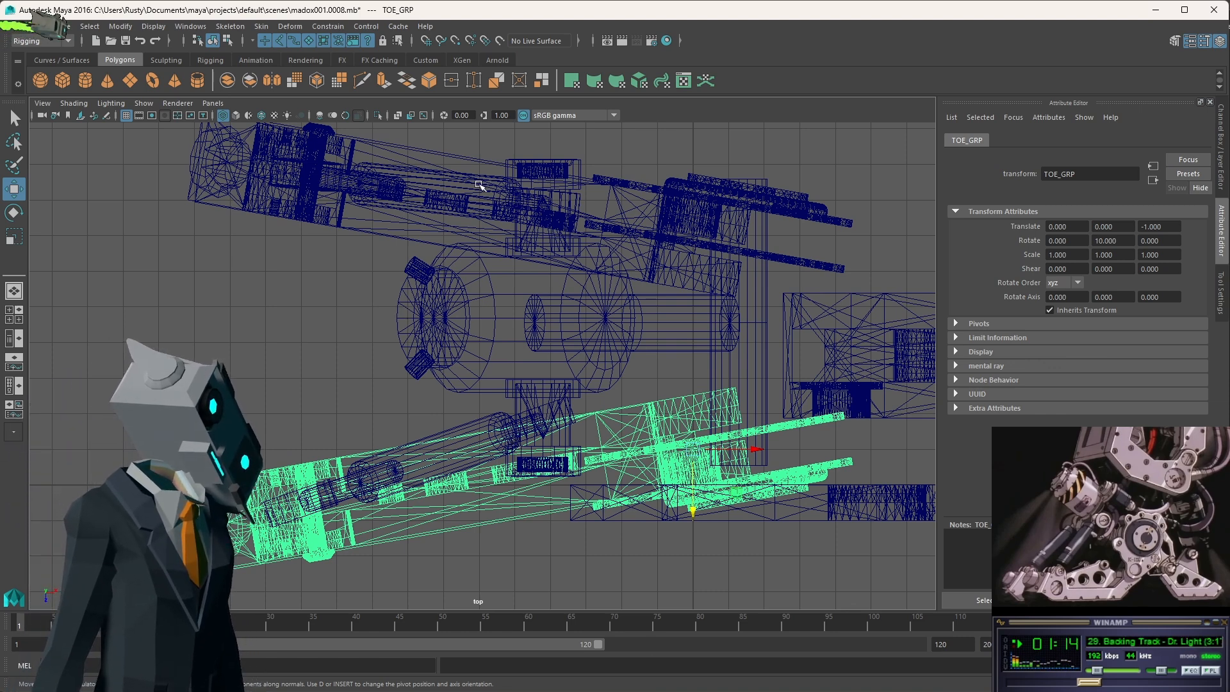
{"action": "left_click", "coordinate": [447, 211]}
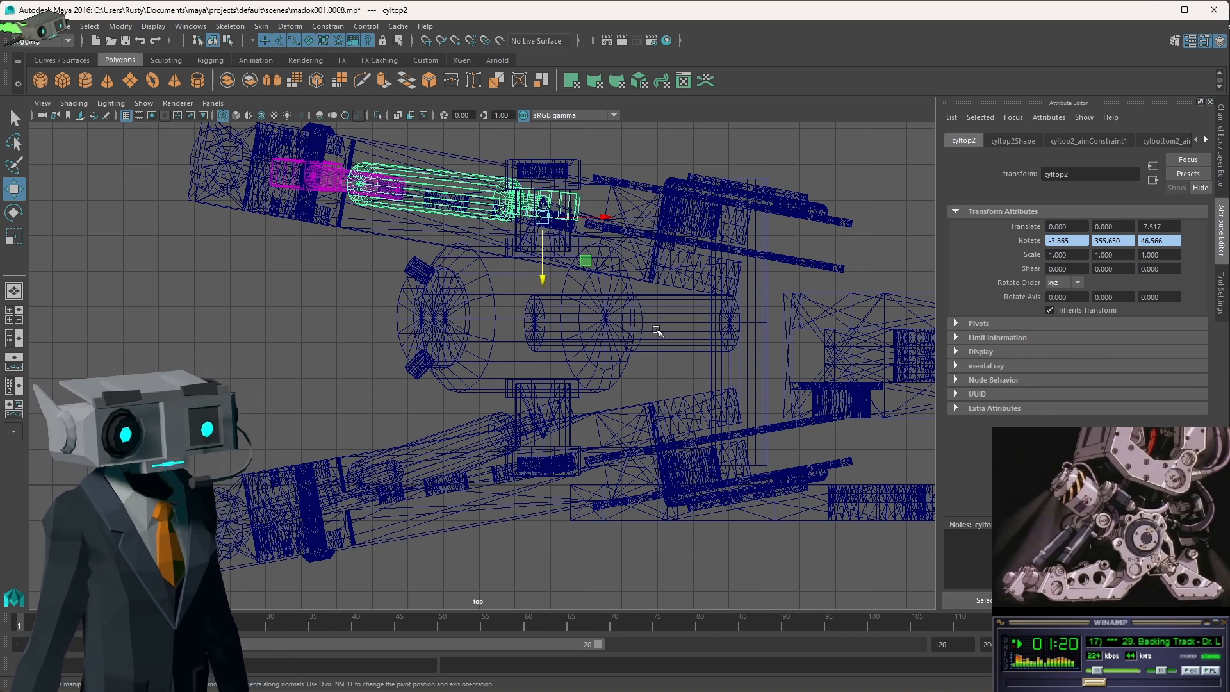
{"action": "key", "text": "space"}
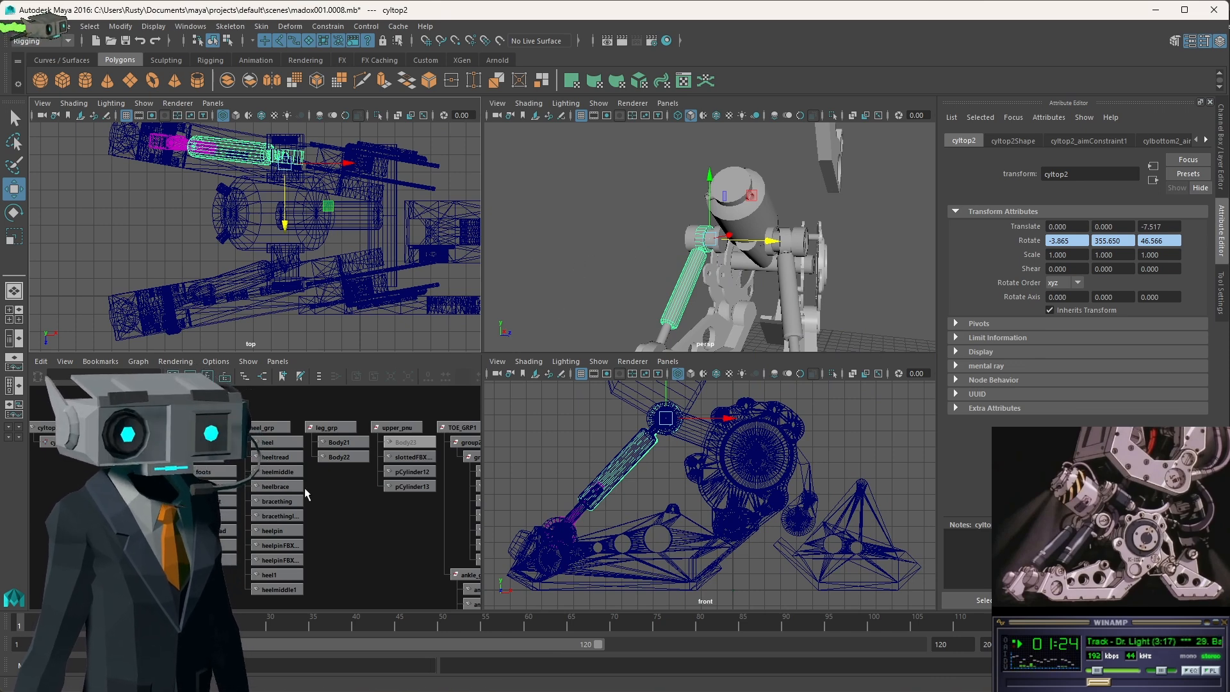
Shift the toe group TOE_GRP1 farther outward by setting its Translate Z to -7.5 and finally to -8.
{"action": "middle_click_drag", "start_coordinate": [373, 462], "coordinate": [301, 459], "text": "alt"}
{"action": "left_click", "coordinate": [384, 423]}
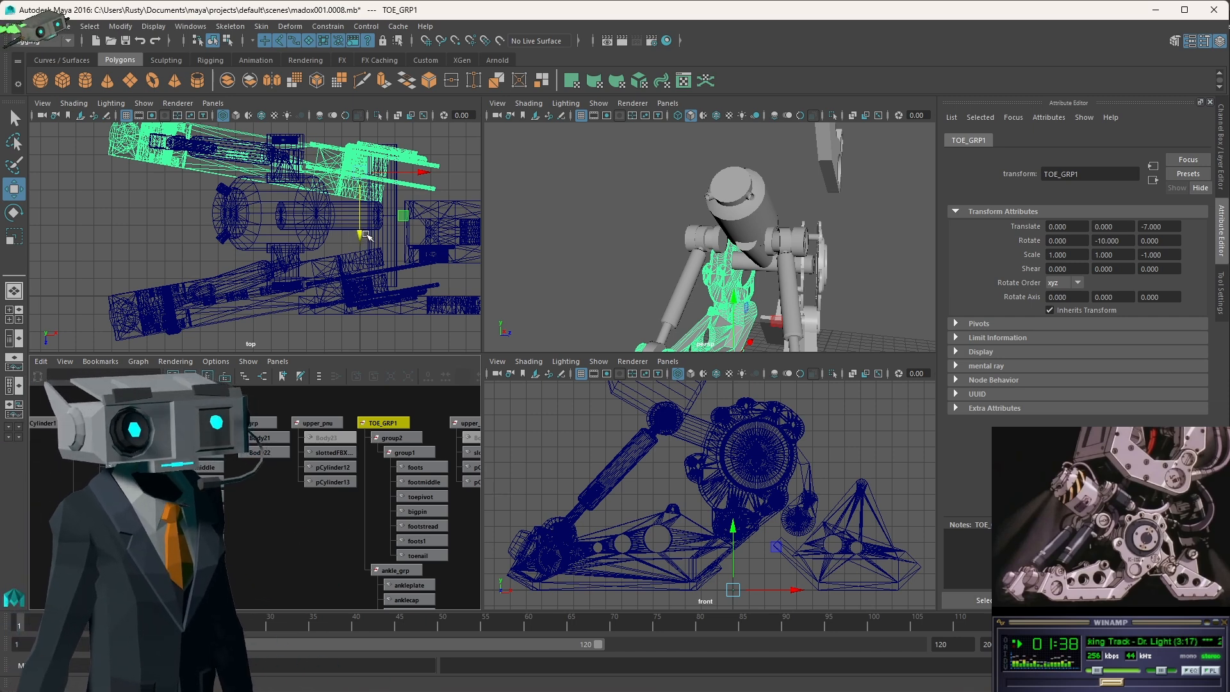
{"action": "left_click_drag", "start_coordinate": [1150, 226], "coordinate": [1171, 228]}
{"action": "type", "text": "500"}
{"action": "key", "text": "Return"}
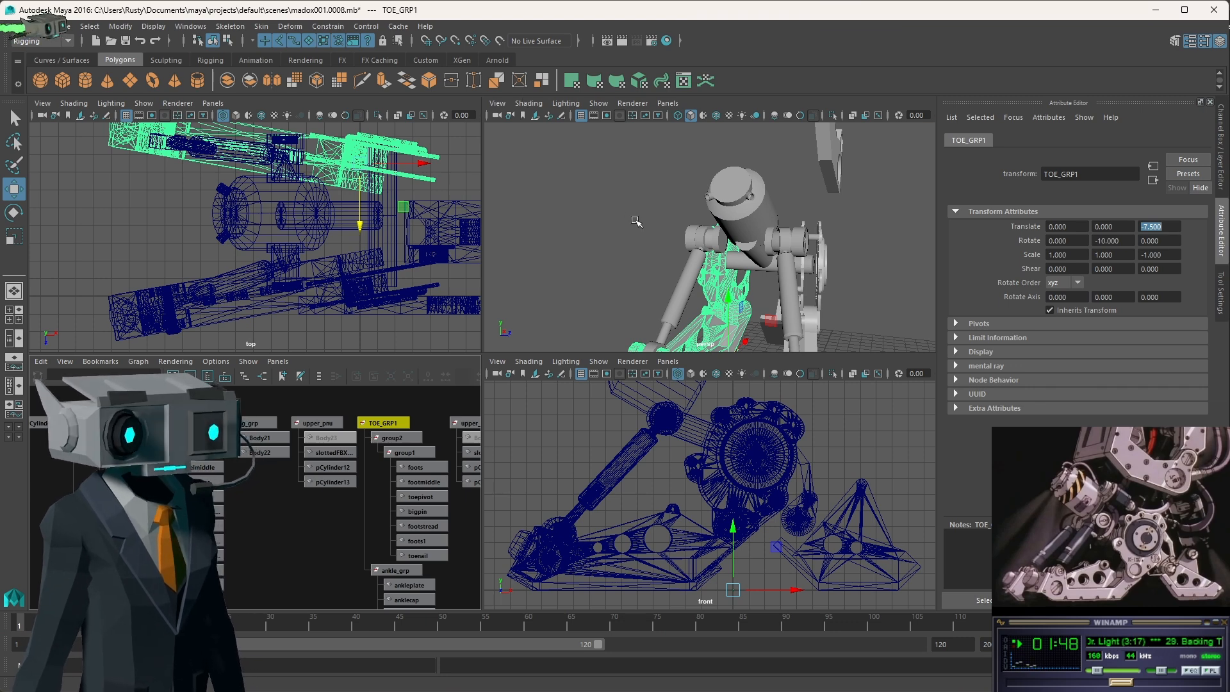
{"action": "key", "text": "Return"}
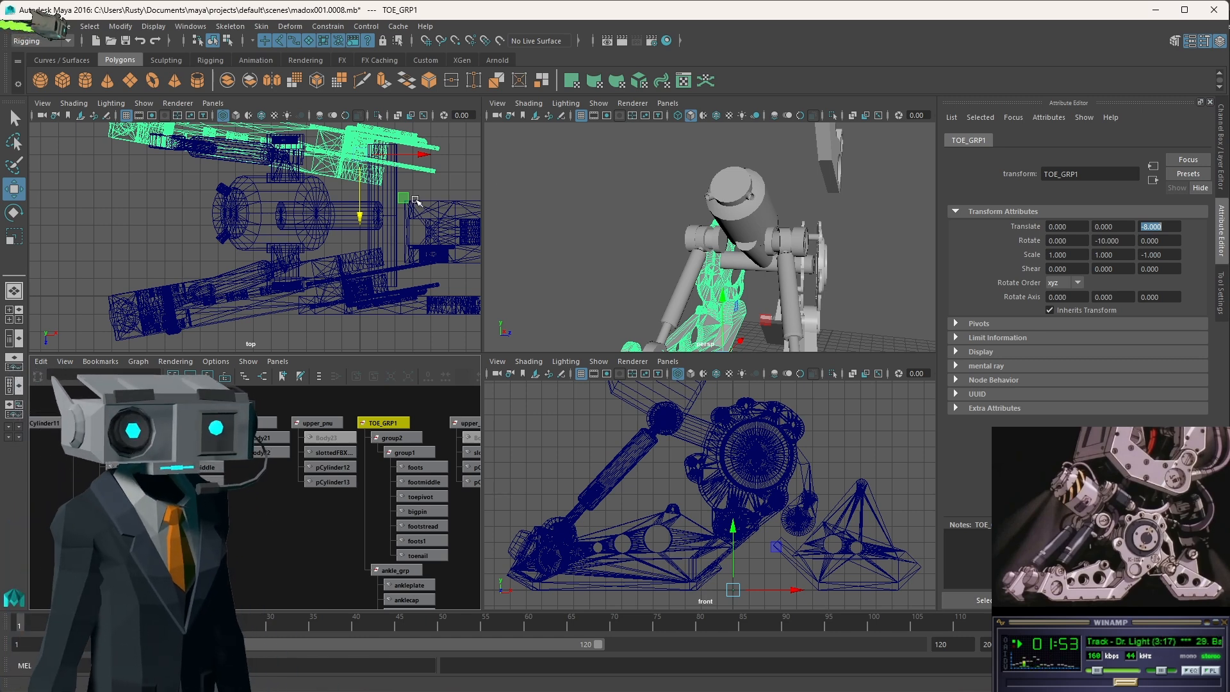
Clear the selection and compare the foot assembly in the enlarged perspective view with the reference artwork.
{"action": "left_click", "coordinate": [174, 195]}
{"action": "left_click_drag", "start_coordinate": [859, 272], "coordinate": [749, 258], "text": "alt"}
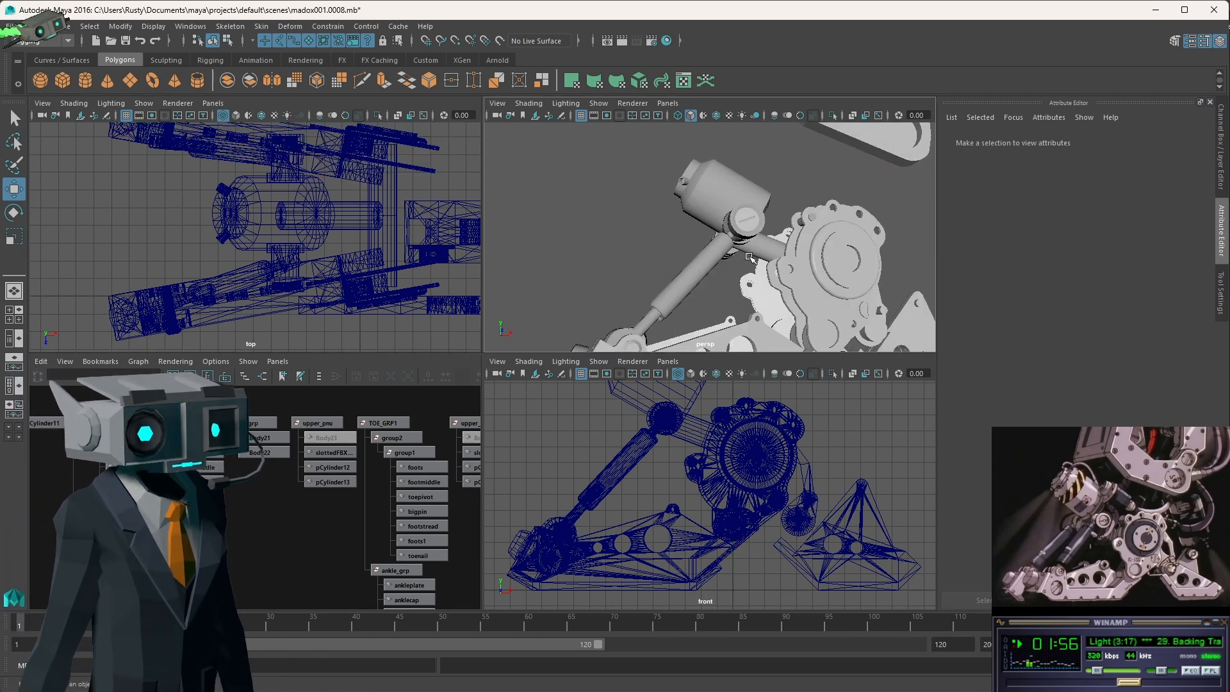
{"action": "scroll", "coordinate": [755, 257], "scroll_direction": "down", "scroll_amount": 5}
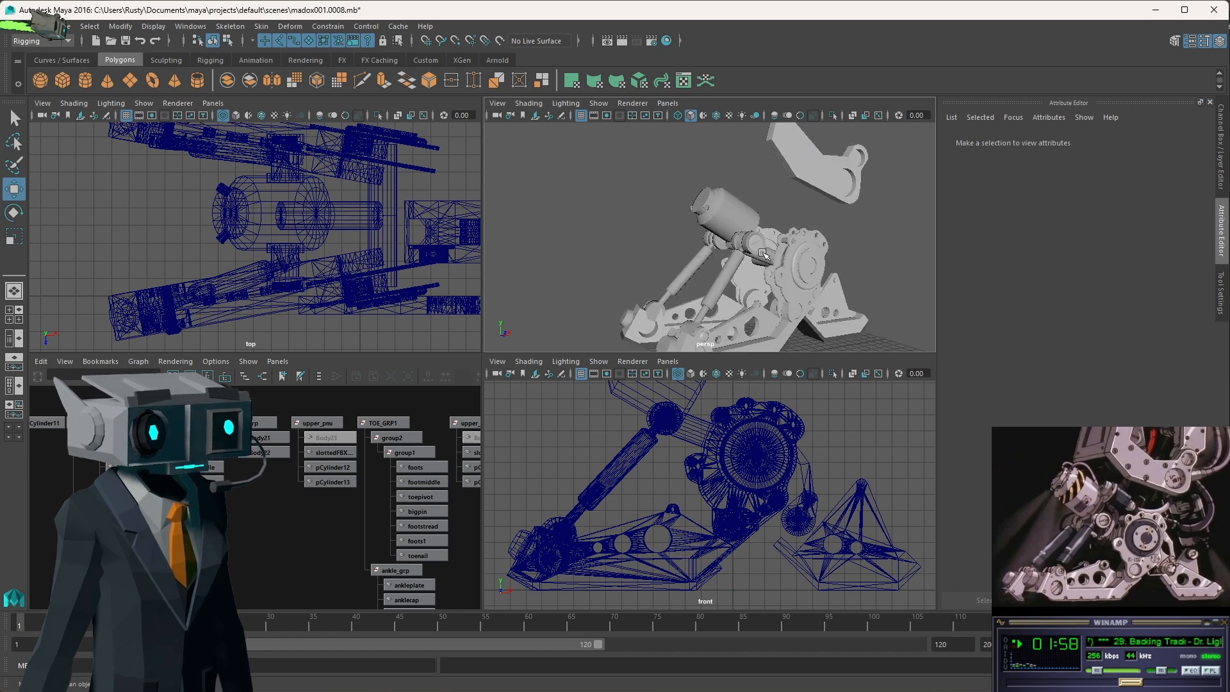
{"action": "left_click_drag", "start_coordinate": [763, 255], "coordinate": [736, 248], "text": "alt"}
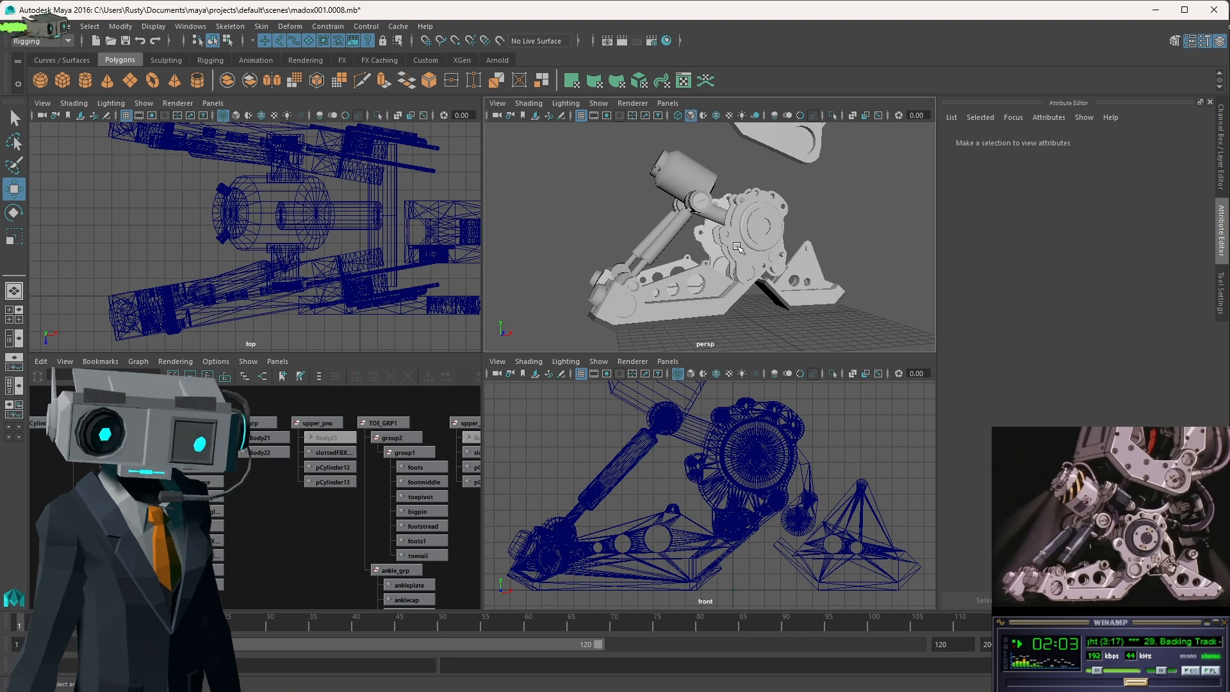
{"action": "key", "text": "space"}
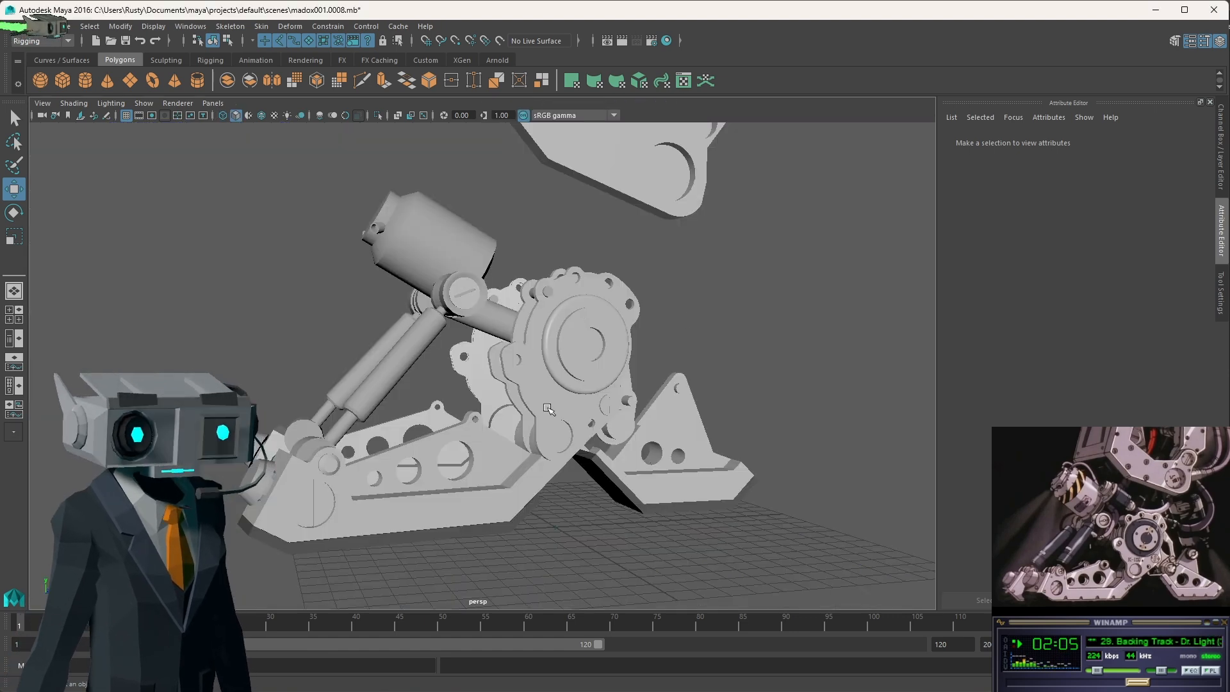
{"action": "left_click_drag", "start_coordinate": [477, 364], "coordinate": [527, 359], "text": "alt"}
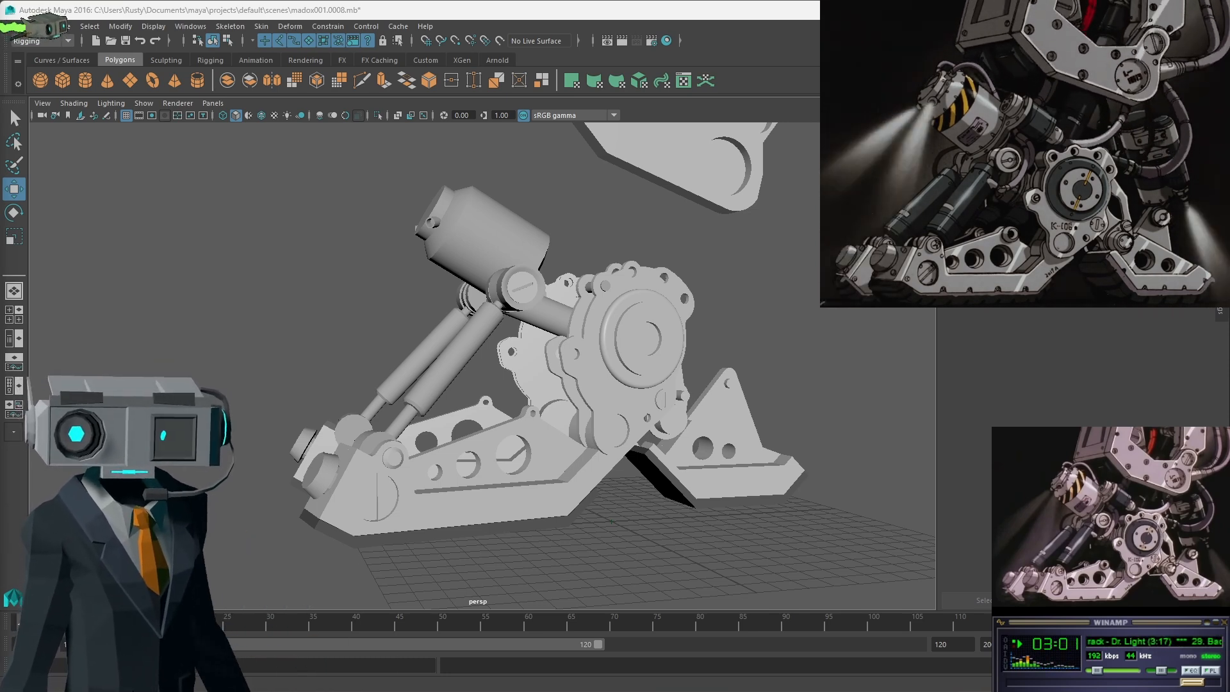
Inspect the ankleplate, the slotted pin and pCylinder12 of the upper piston joint up close, and clear the selection.
{"action": "left_click", "coordinate": [596, 377]}
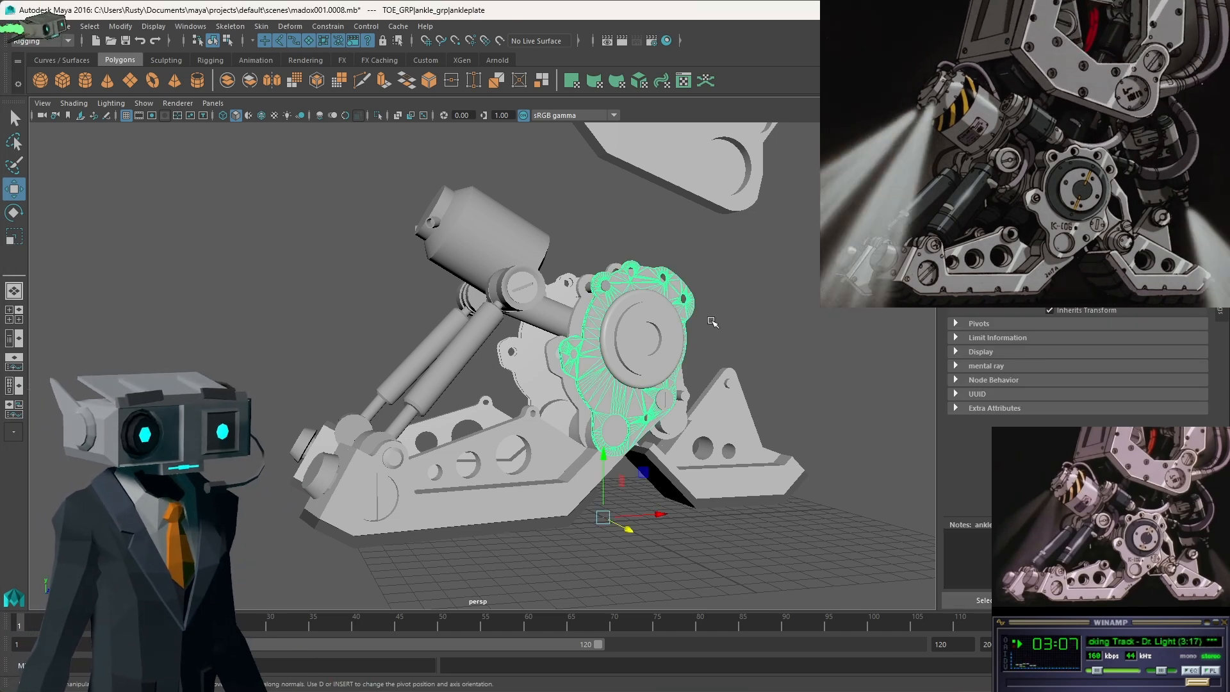
{"action": "left_click_drag", "start_coordinate": [596, 377], "coordinate": [491, 305], "text": "alt"}
{"action": "scroll", "coordinate": [730, 324], "scroll_direction": "up", "scroll_amount": 5}
{"action": "left_click", "coordinate": [404, 281]}
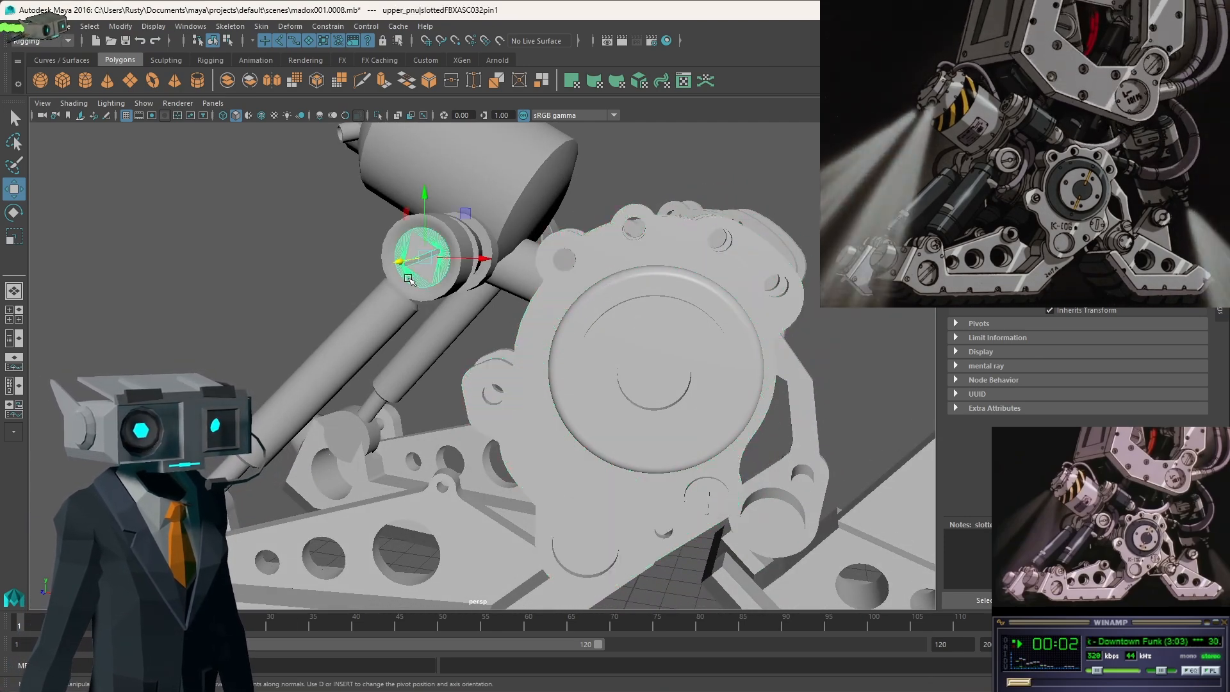
{"action": "left_click", "coordinate": [461, 245]}
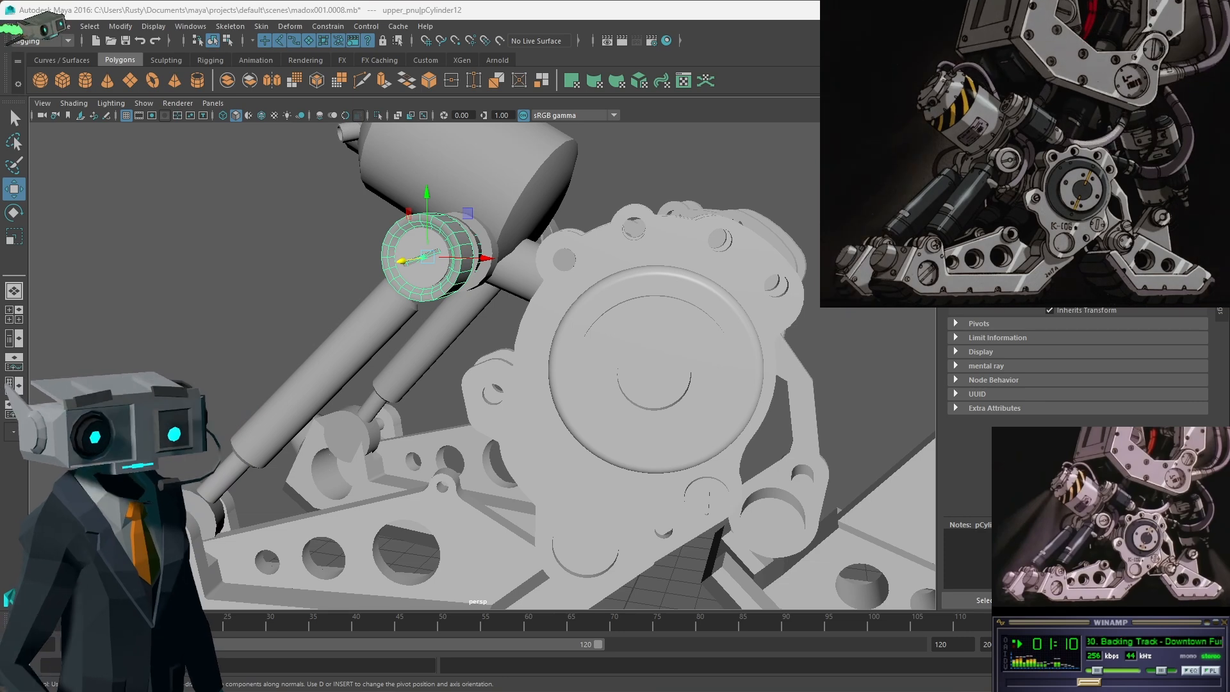
{"action": "left_click", "coordinate": [178, 324]}
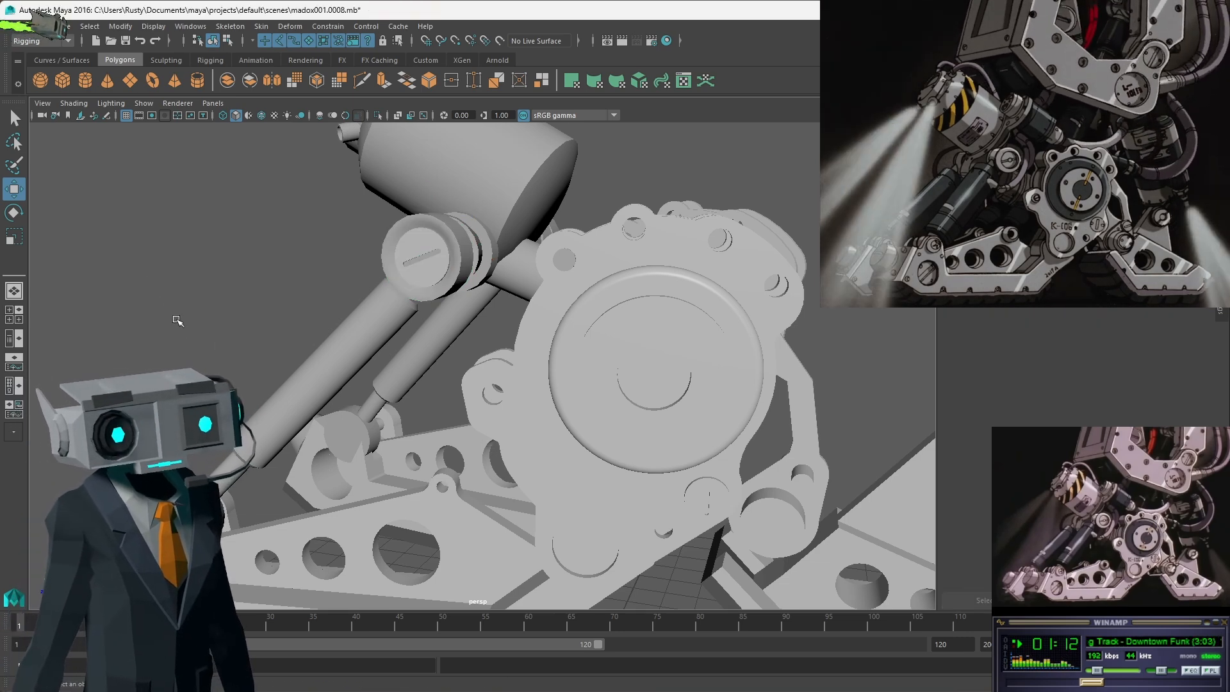
{"action": "left_click_drag", "start_coordinate": [178, 324], "coordinate": [233, 326], "text": "alt"}
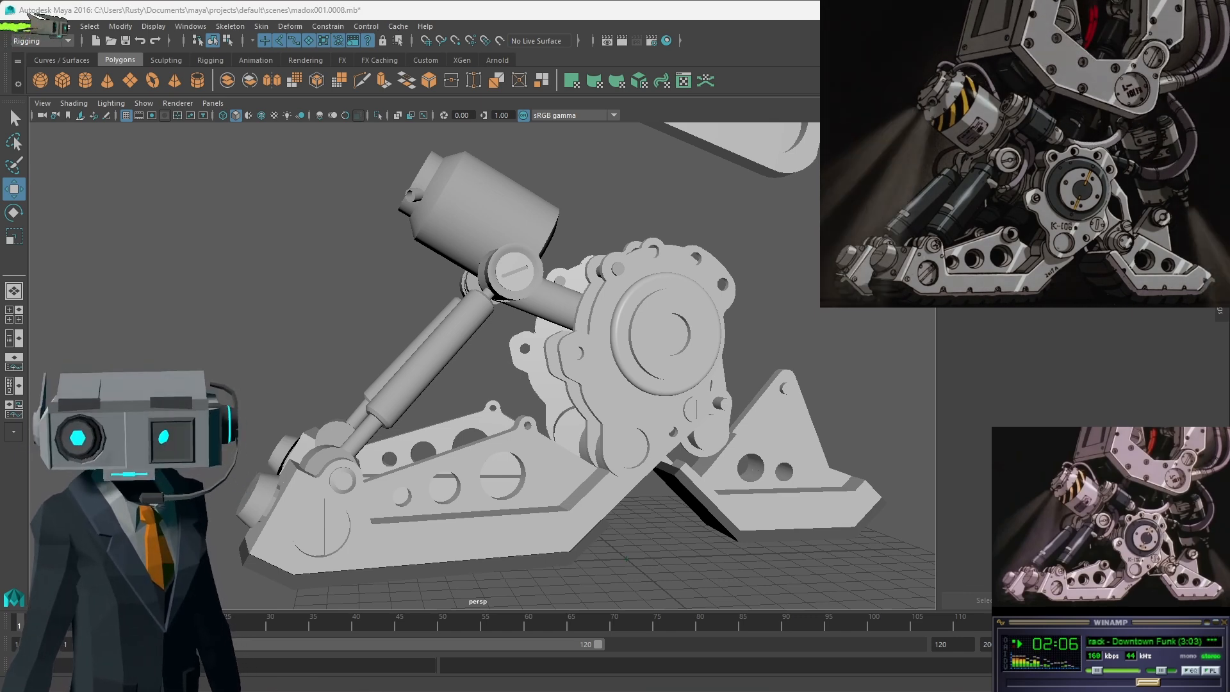
Switch to the browser to study the Metal Skin Panic MADOX-01 video as reference, pause it and return to Maya.
{"action": "left_click_drag", "start_coordinate": [3, 121], "coordinate": [421, 68]}
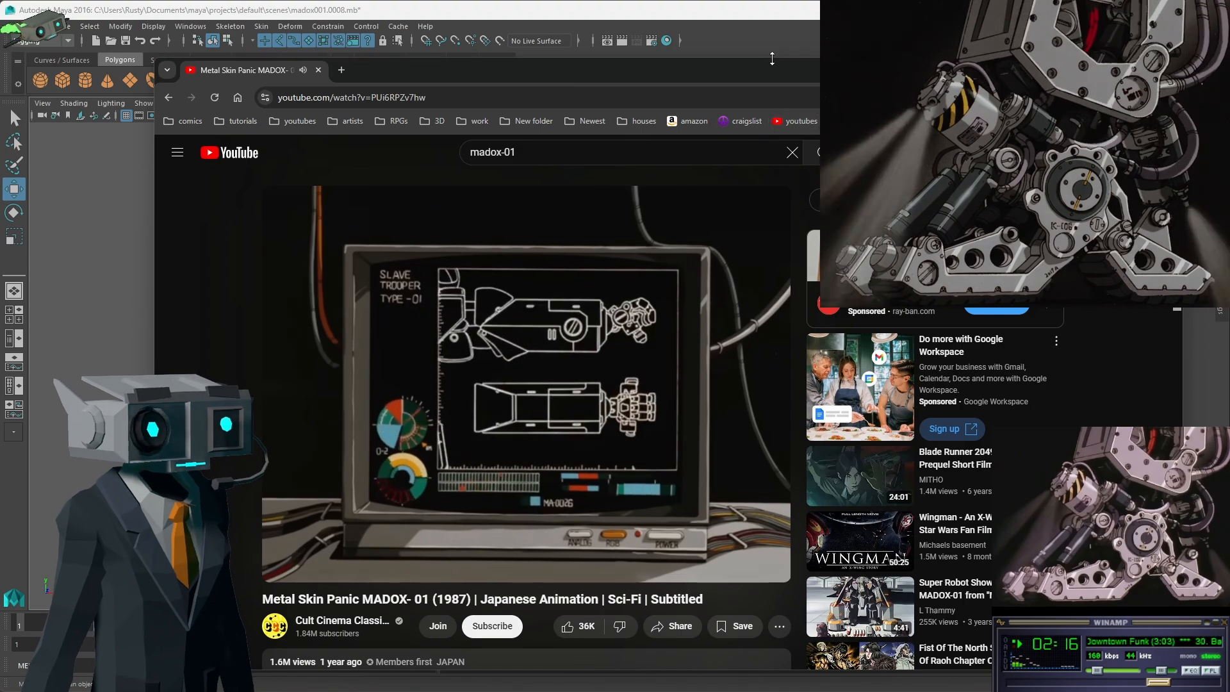
{"action": "left_click_drag", "start_coordinate": [790, 75], "coordinate": [707, 68]}
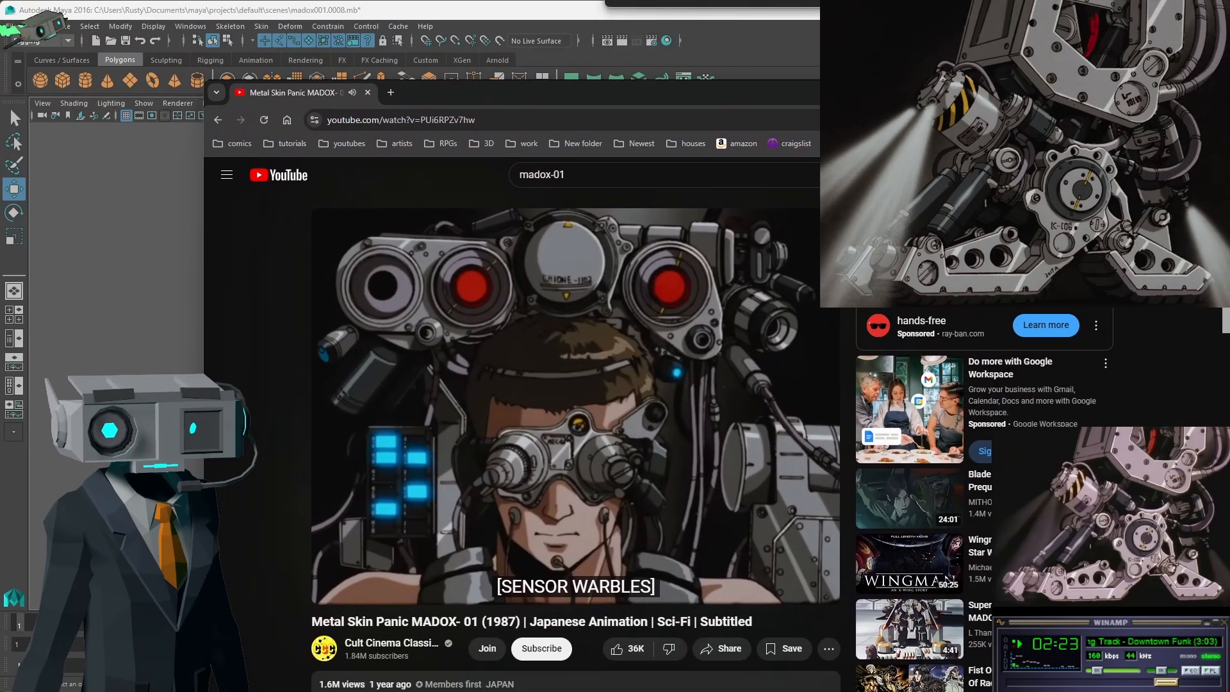
{"action": "left_click_drag", "start_coordinate": [845, 91], "coordinate": [914, 93]}
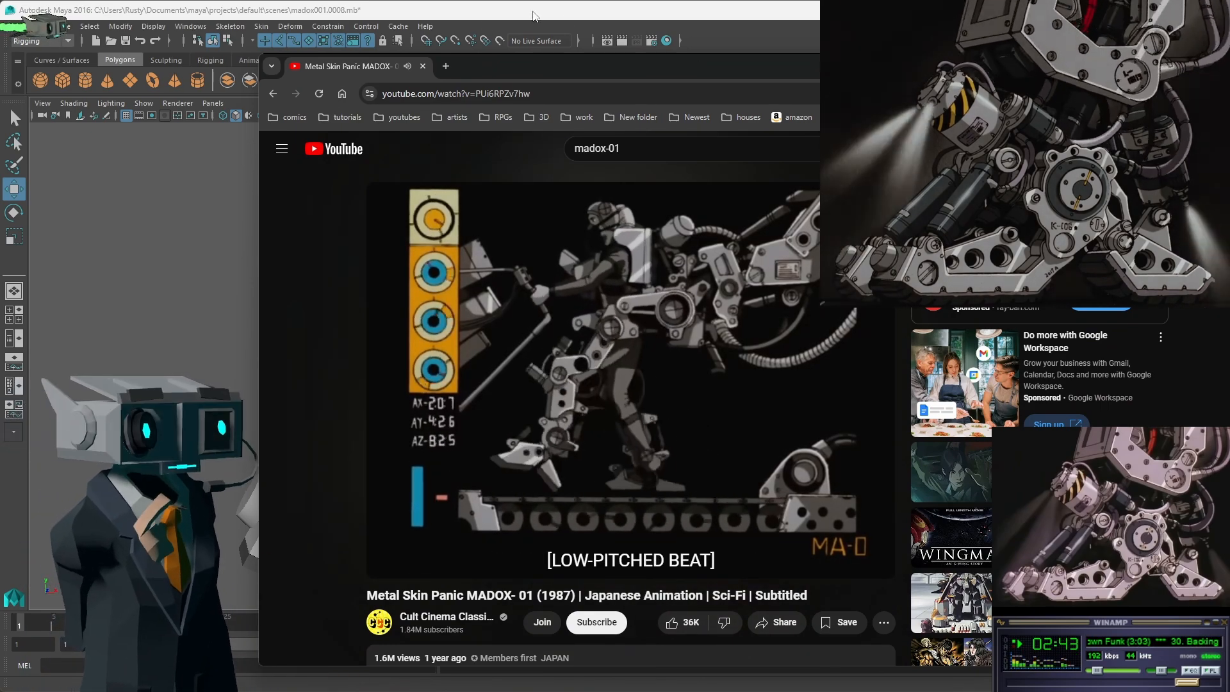
{"action": "left_click_drag", "start_coordinate": [668, 65], "coordinate": [662, 100]}
{"action": "left_click_drag", "start_coordinate": [625, 114], "coordinate": [576, 73]}
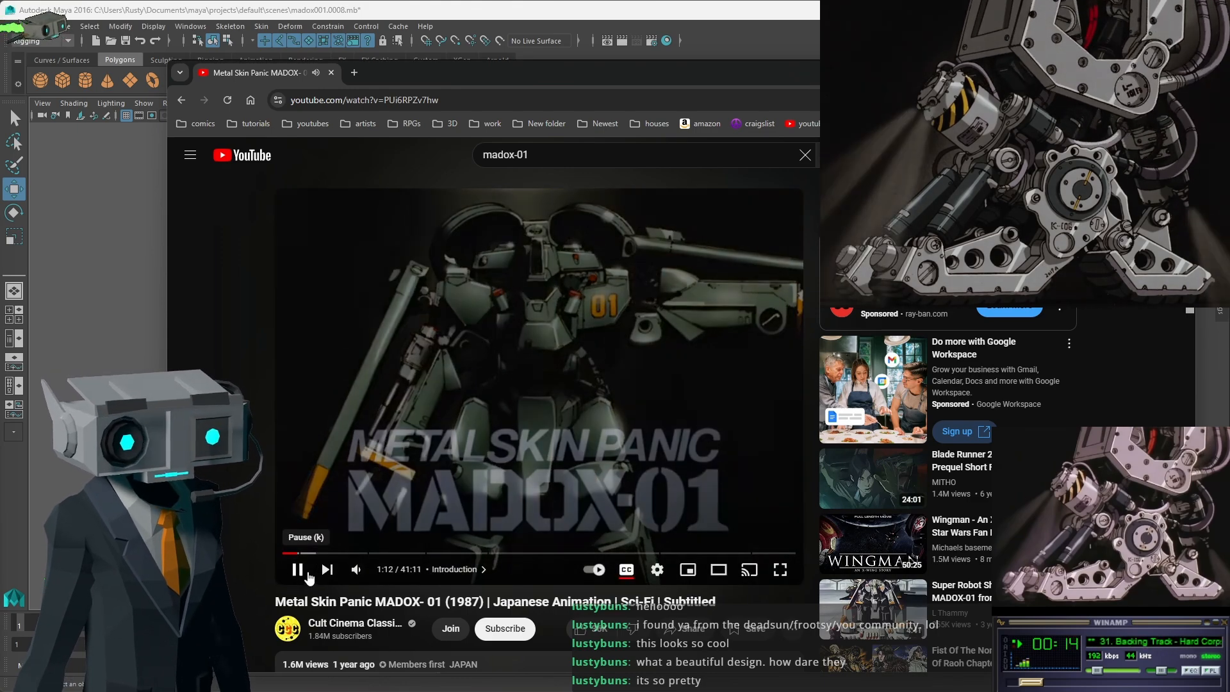
{"action": "left_click", "coordinate": [298, 570]}
{"action": "left_click_drag", "start_coordinate": [710, 73], "coordinate": [0, 73]}
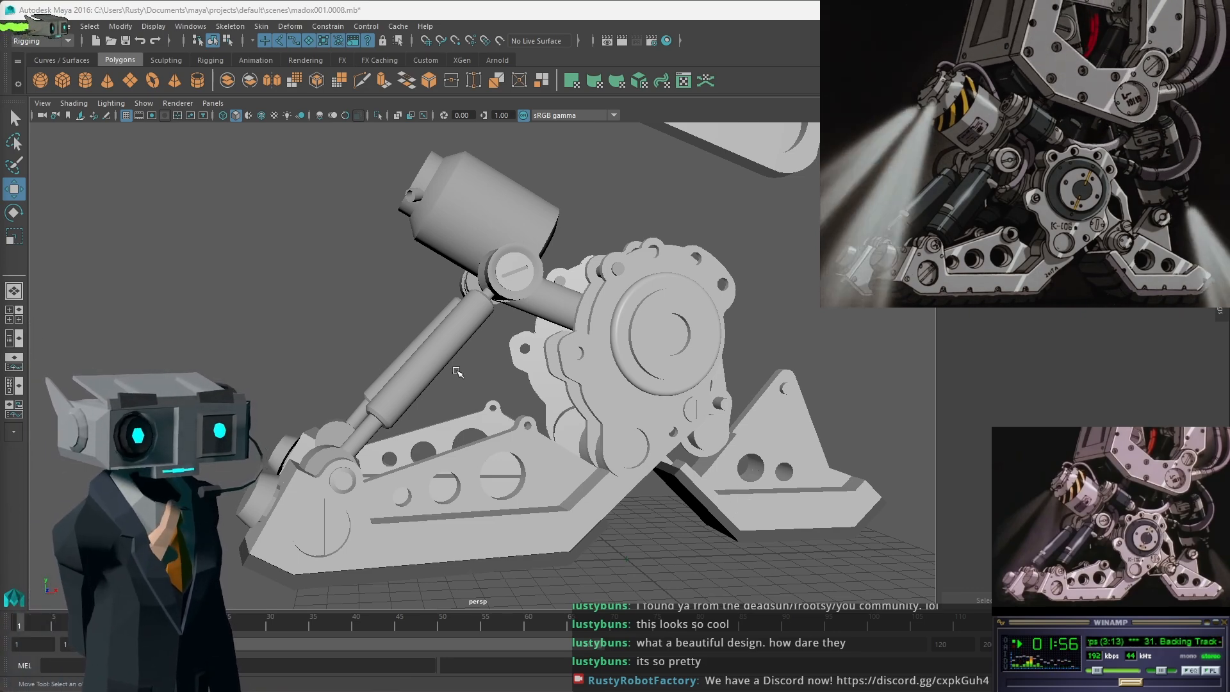
Examine the whole foot assembly from the front and side, checking the pistons, toes and ankle for symmetry.
{"action": "left_click_drag", "start_coordinate": [469, 344], "coordinate": [597, 331], "text": "alt"}
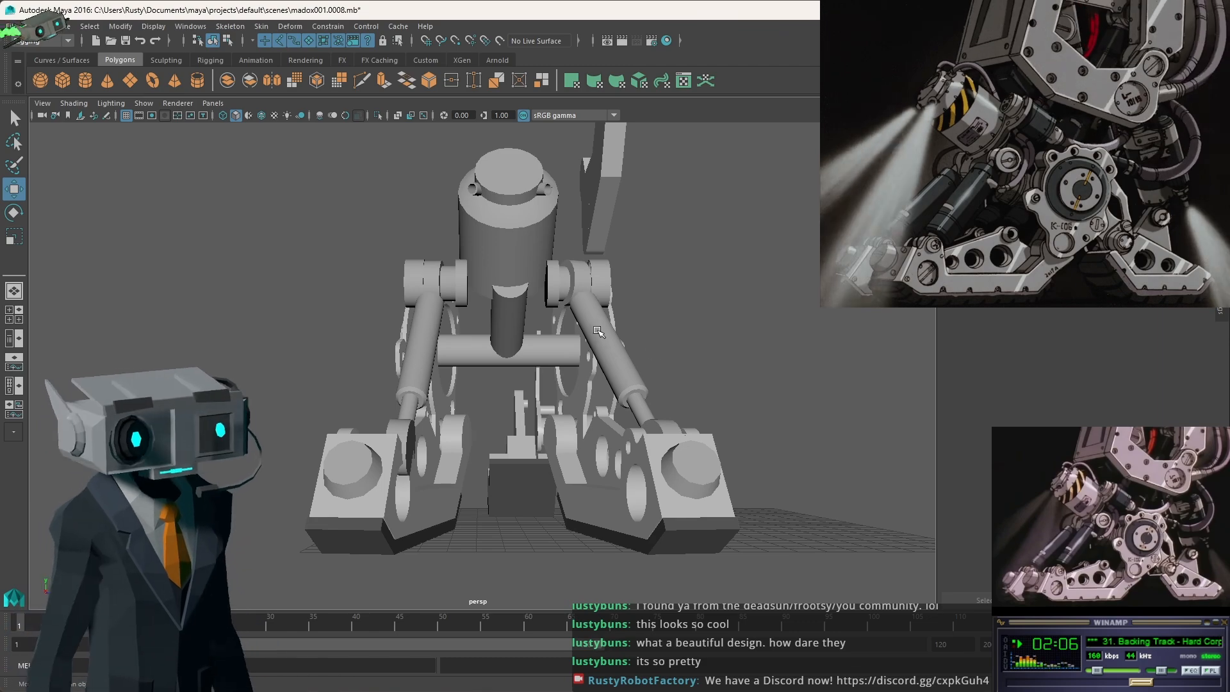
{"action": "left_click_drag", "start_coordinate": [596, 331], "coordinate": [609, 369], "text": "alt"}
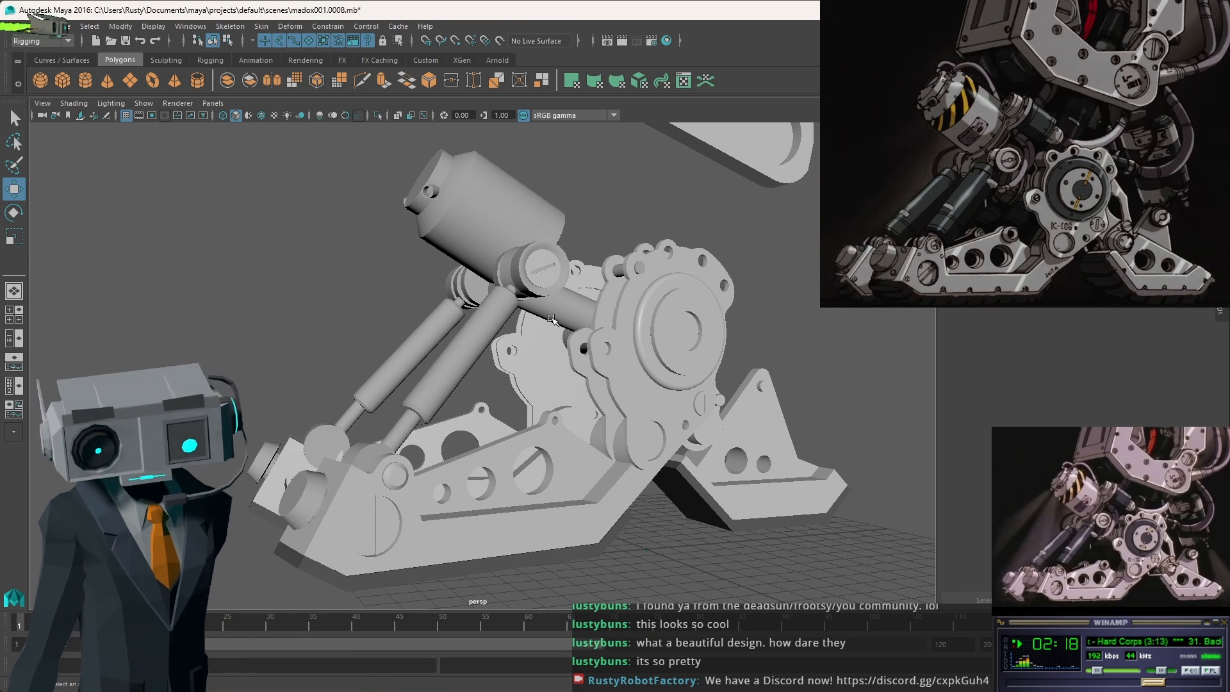
{"action": "mouse_move", "coordinate": [496, 367]}
{"action": "left_mouse_down", "text": "alt"}
{"action": "mouse_move", "coordinate": [439, 366]}
{"action": "mouse_move", "coordinate": [496, 365]}
{"action": "left_mouse_up", "text": "alt"}
{"action": "scroll", "coordinate": [516, 361], "scroll_direction": "down", "scroll_amount": 5}
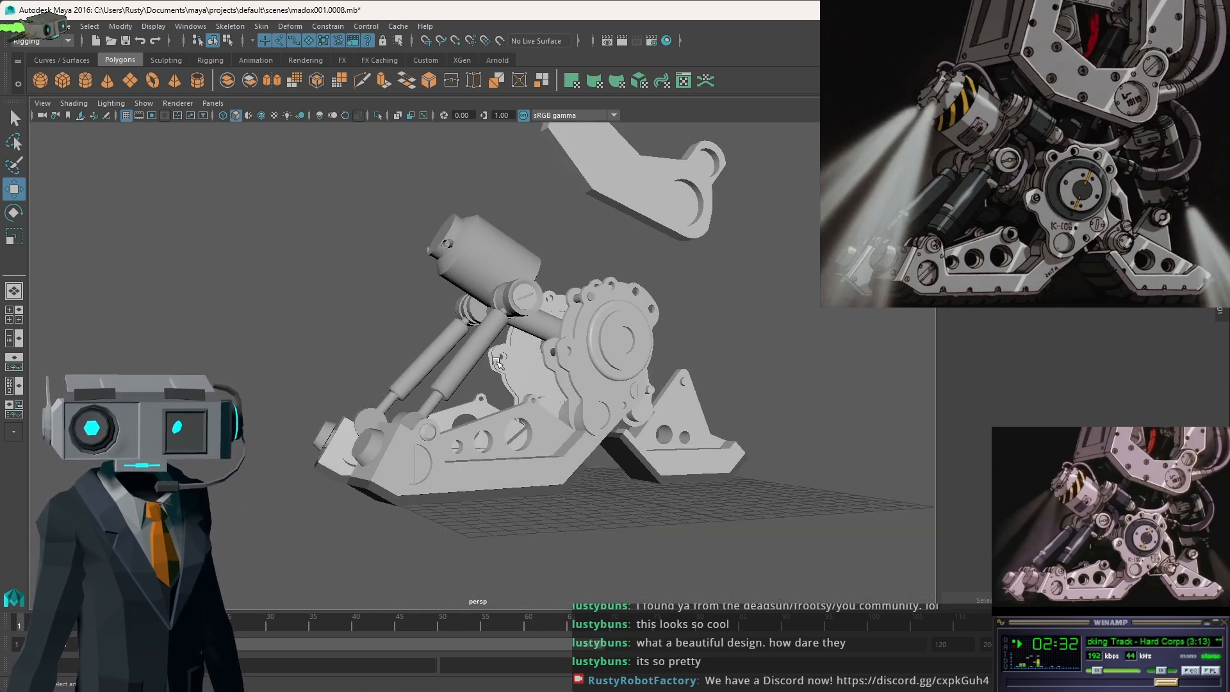
{"action": "middle_click_drag", "start_coordinate": [570, 337], "coordinate": [612, 396], "text": "alt"}
{"action": "left_click_drag", "start_coordinate": [612, 396], "coordinate": [597, 396], "text": "alt"}
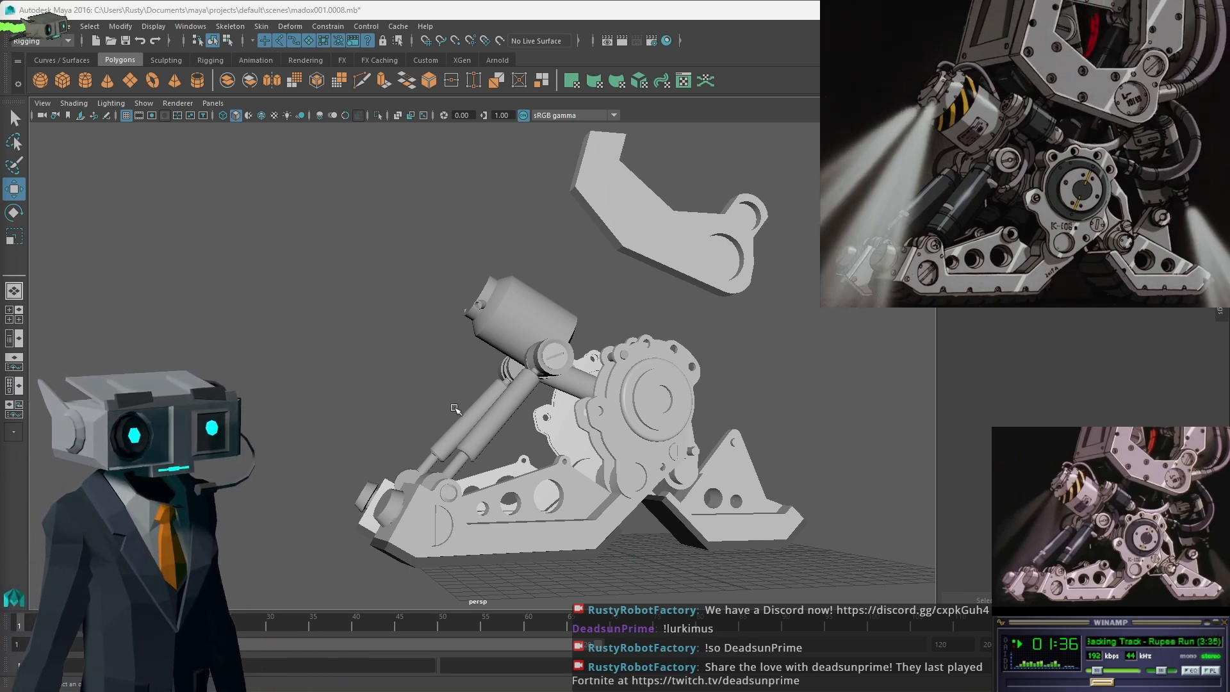
{"action": "left_click_drag", "start_coordinate": [452, 408], "coordinate": [575, 398], "text": "alt"}
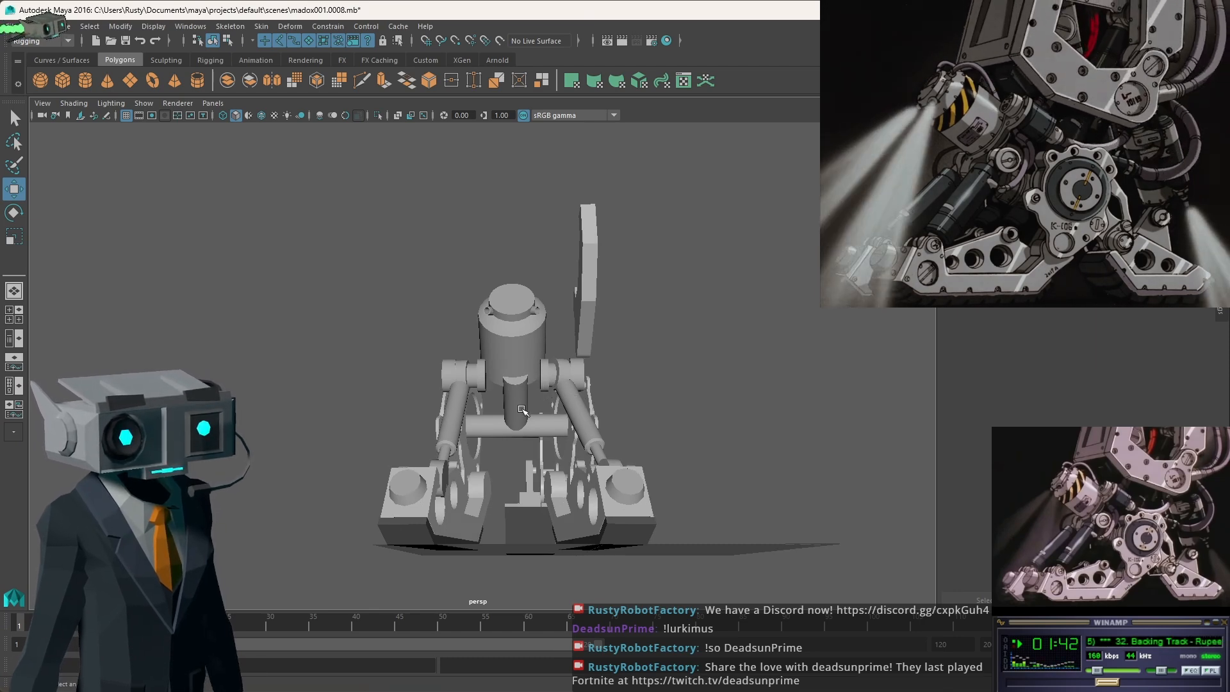
{"action": "mouse_move", "coordinate": [591, 408]}
{"action": "left_mouse_down", "text": "alt"}
{"action": "mouse_move", "coordinate": [641, 413]}
{"action": "mouse_move", "coordinate": [594, 389]}
{"action": "mouse_move", "coordinate": [564, 392]}
{"action": "mouse_move", "coordinate": [640, 398]}
{"action": "mouse_move", "coordinate": [603, 388]}
{"action": "left_mouse_up", "text": "alt"}
{"action": "left_click_drag", "start_coordinate": [623, 262], "coordinate": [615, 320], "text": "alt"}
Select cylbottom2, cyltop1 and the large cylinder pCylinder15 in turn and examine how the pistons connect from several angles.
{"action": "left_click", "coordinate": [555, 375]}
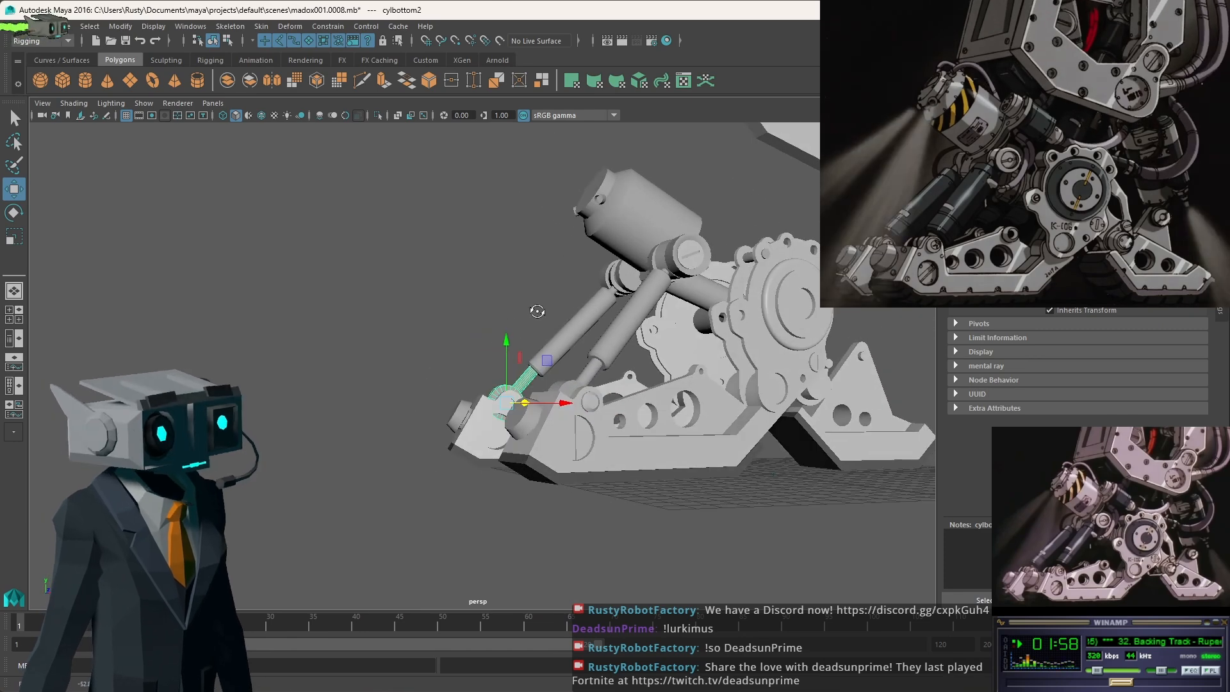
{"action": "left_click", "coordinate": [625, 333]}
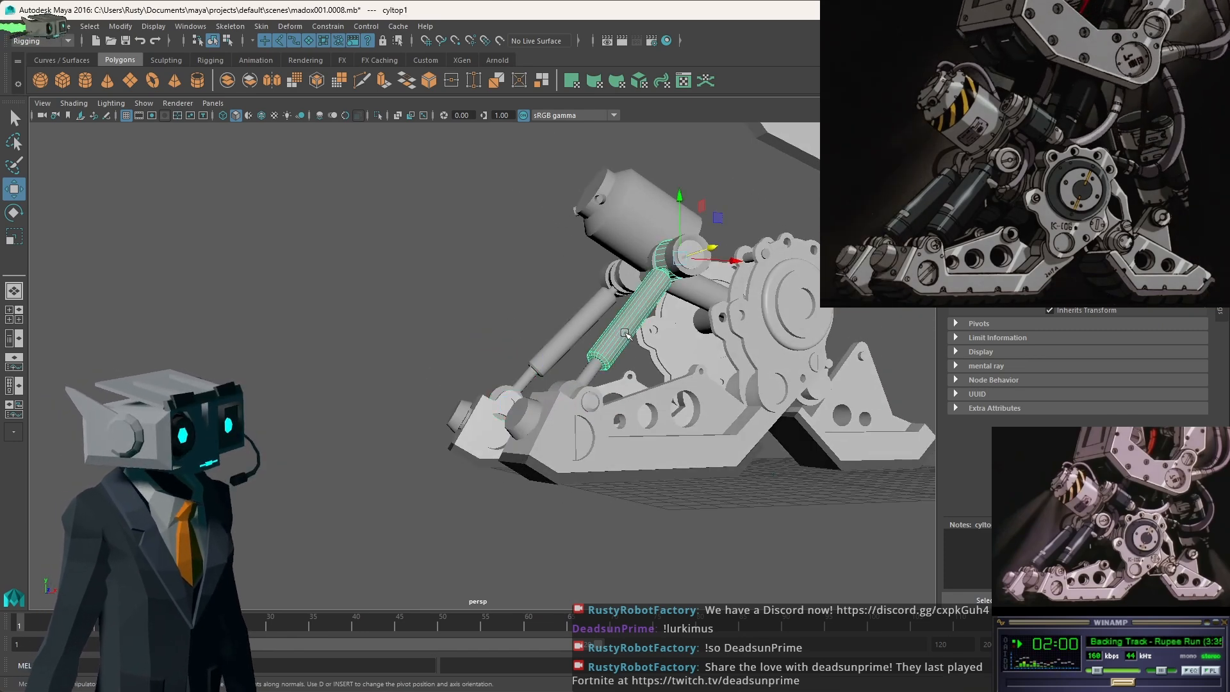
{"action": "left_click_drag", "start_coordinate": [708, 237], "coordinate": [646, 278], "text": "alt"}
{"action": "left_click", "coordinate": [625, 301]}
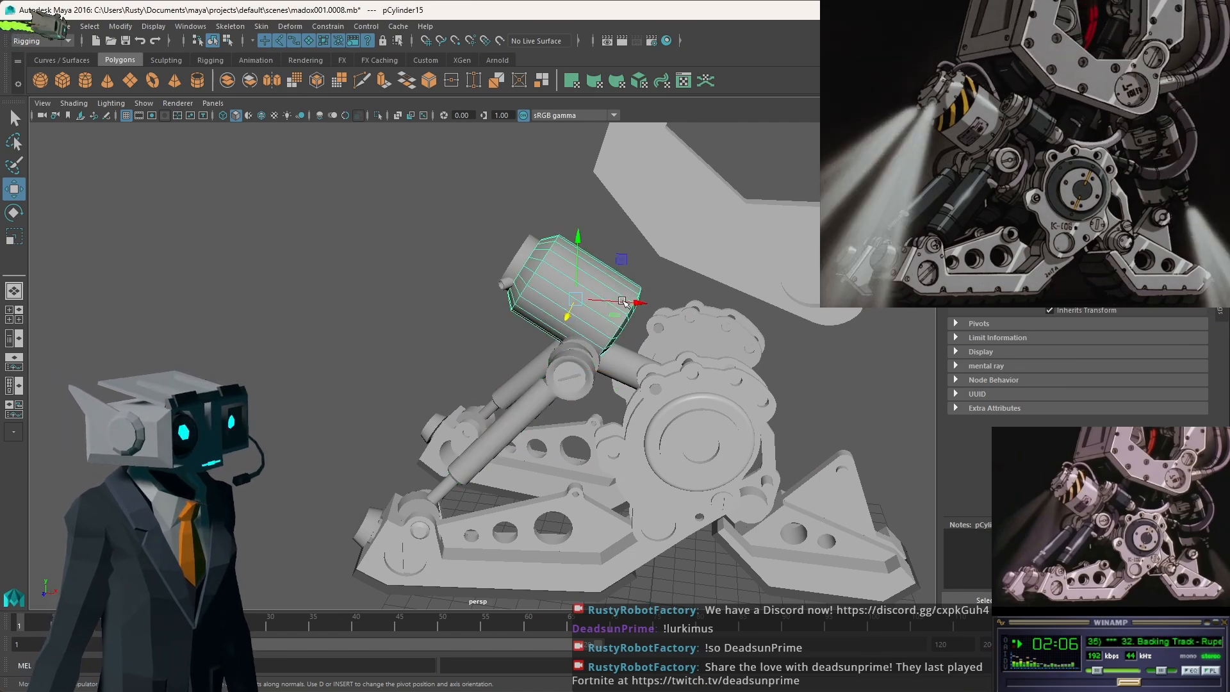
{"action": "left_click_drag", "start_coordinate": [683, 292], "coordinate": [700, 346], "text": "alt"}
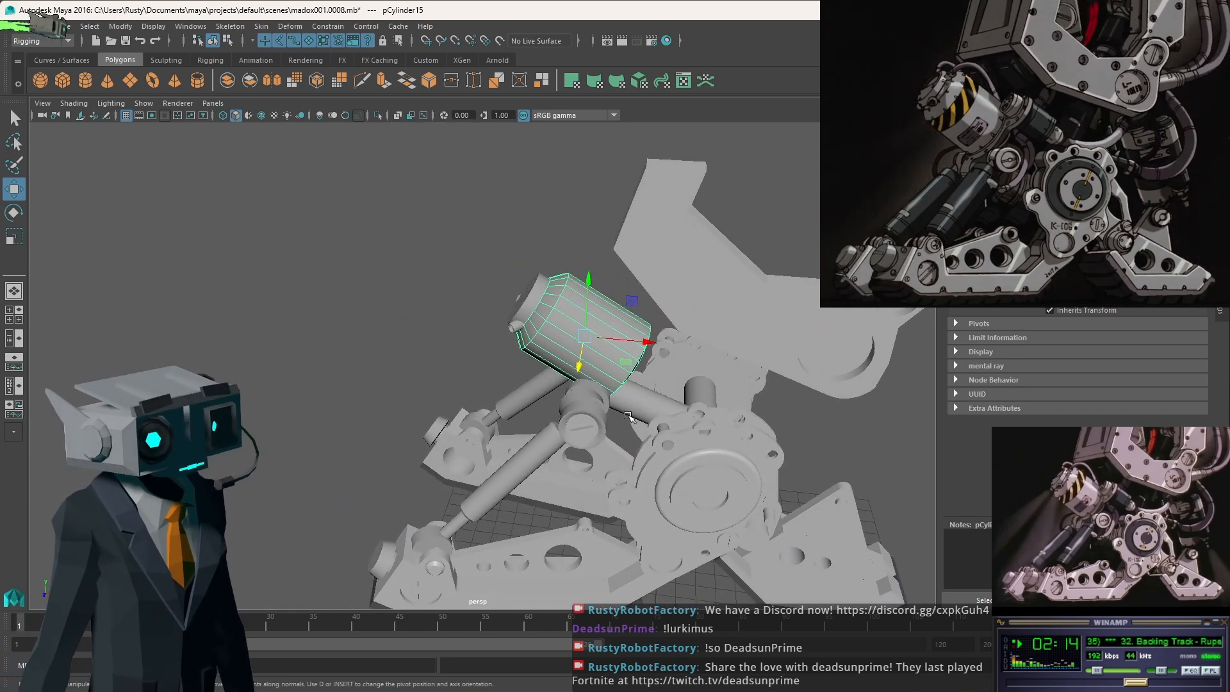
{"action": "left_click_drag", "start_coordinate": [628, 416], "coordinate": [718, 385], "text": "alt"}
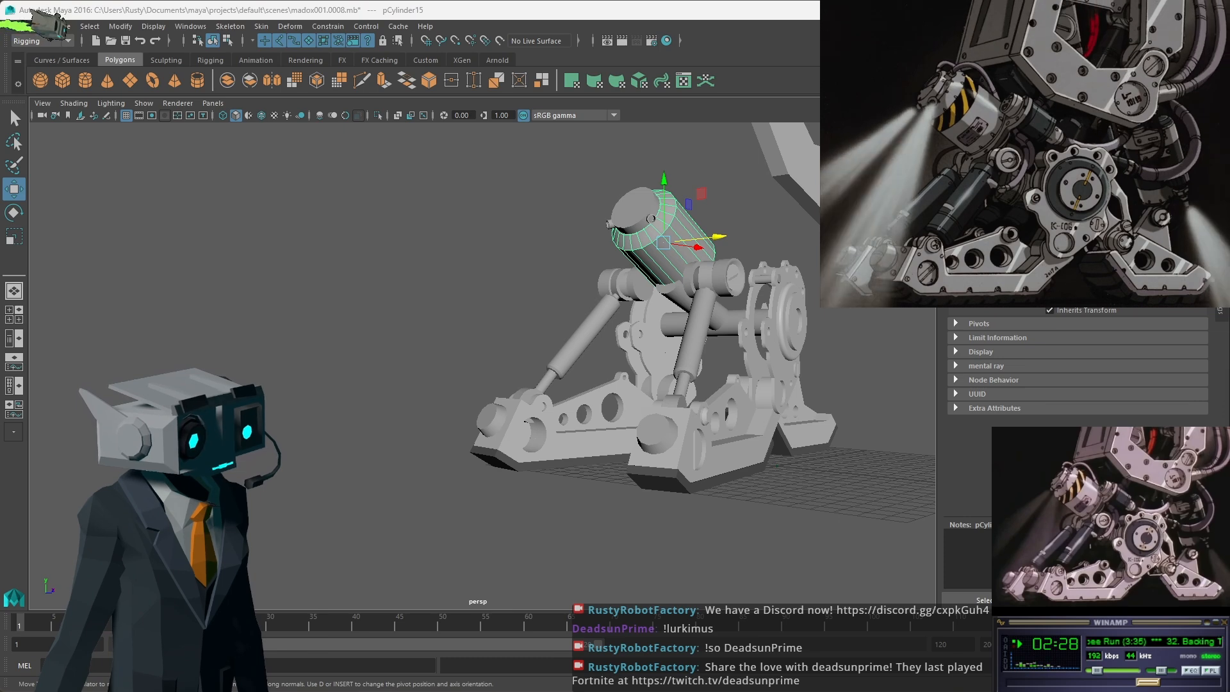
{"action": "left_click_drag", "start_coordinate": [705, 331], "coordinate": [719, 383], "text": "alt"}
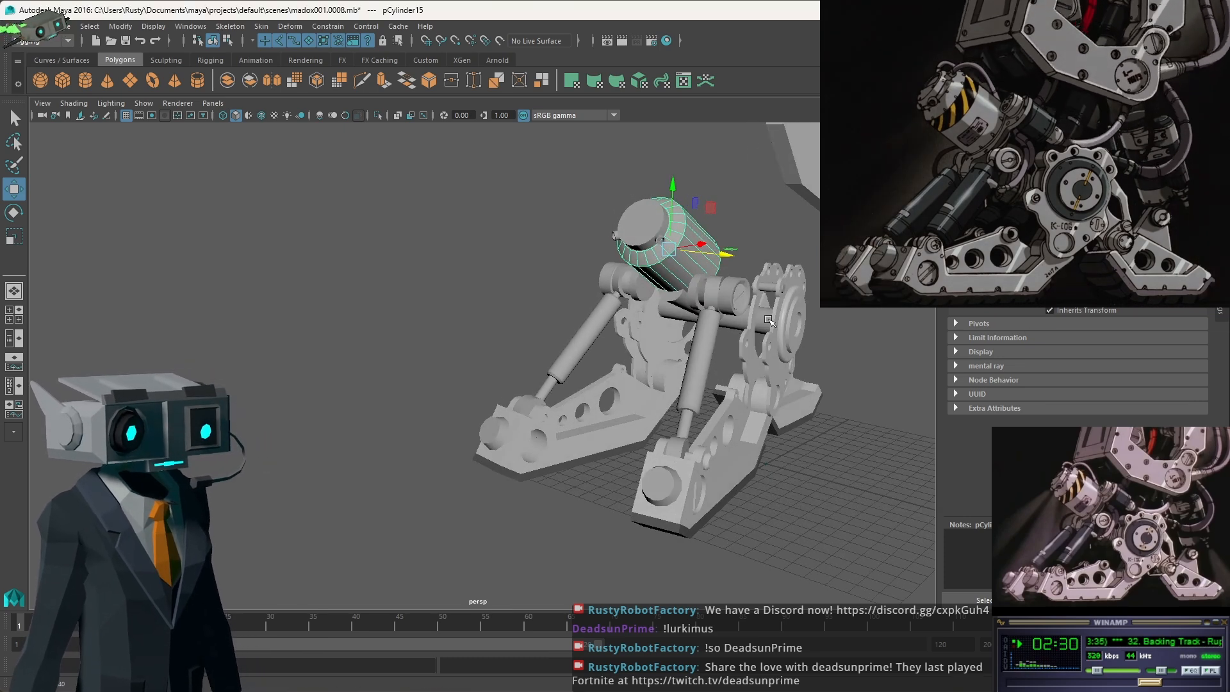
{"action": "left_click", "coordinate": [717, 383]}
{"action": "scroll", "coordinate": [761, 389], "scroll_direction": "up", "scroll_amount": 7}
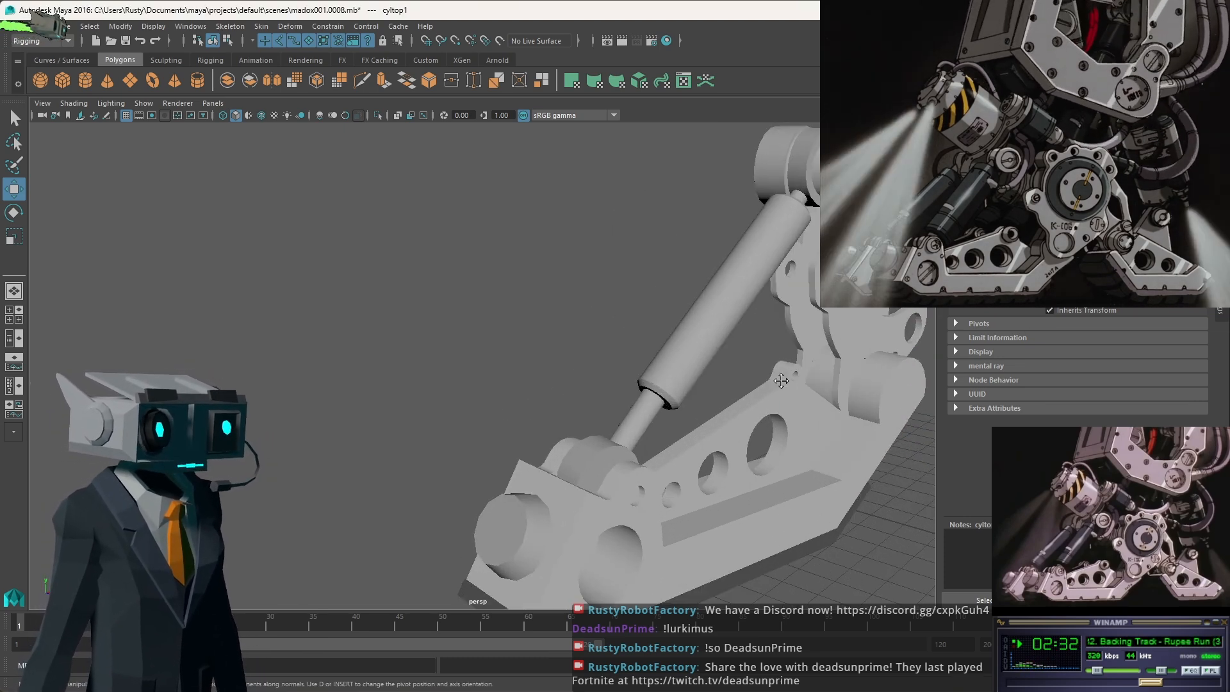
{"action": "middle_click_drag", "start_coordinate": [761, 390], "coordinate": [285, 343], "text": "alt"}
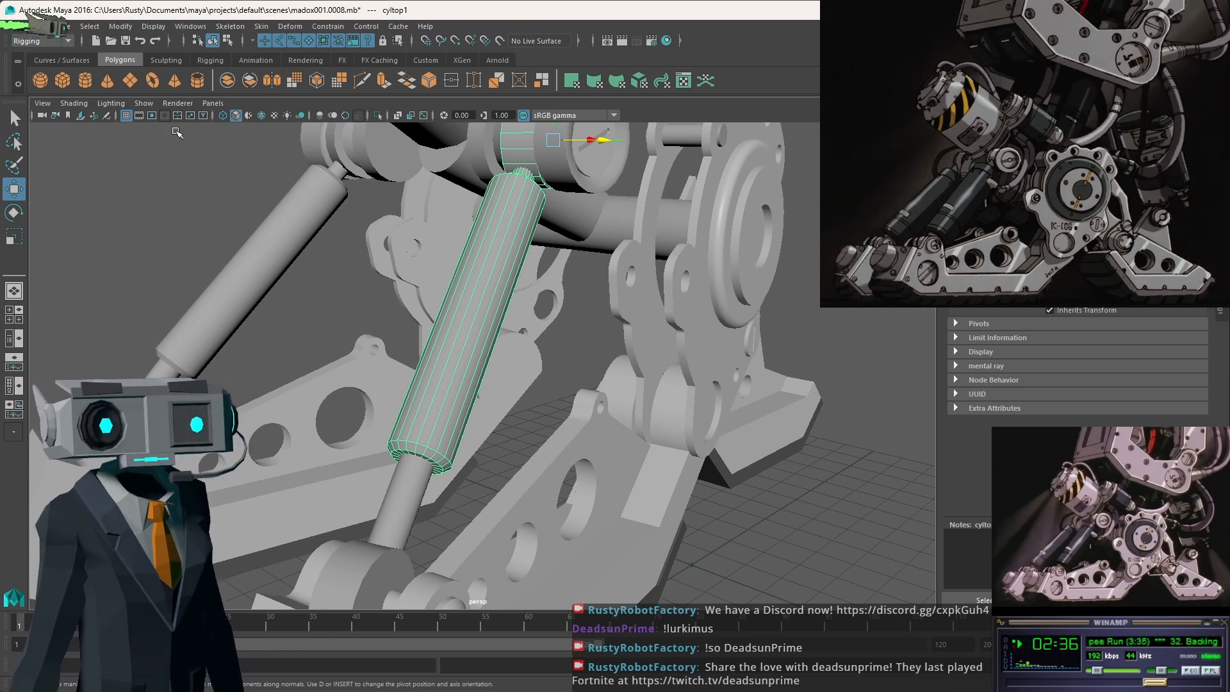
Show the four-view layout and locate the piston cyltop1 in the node hierarchy and the front view.
{"action": "key", "text": "space"}
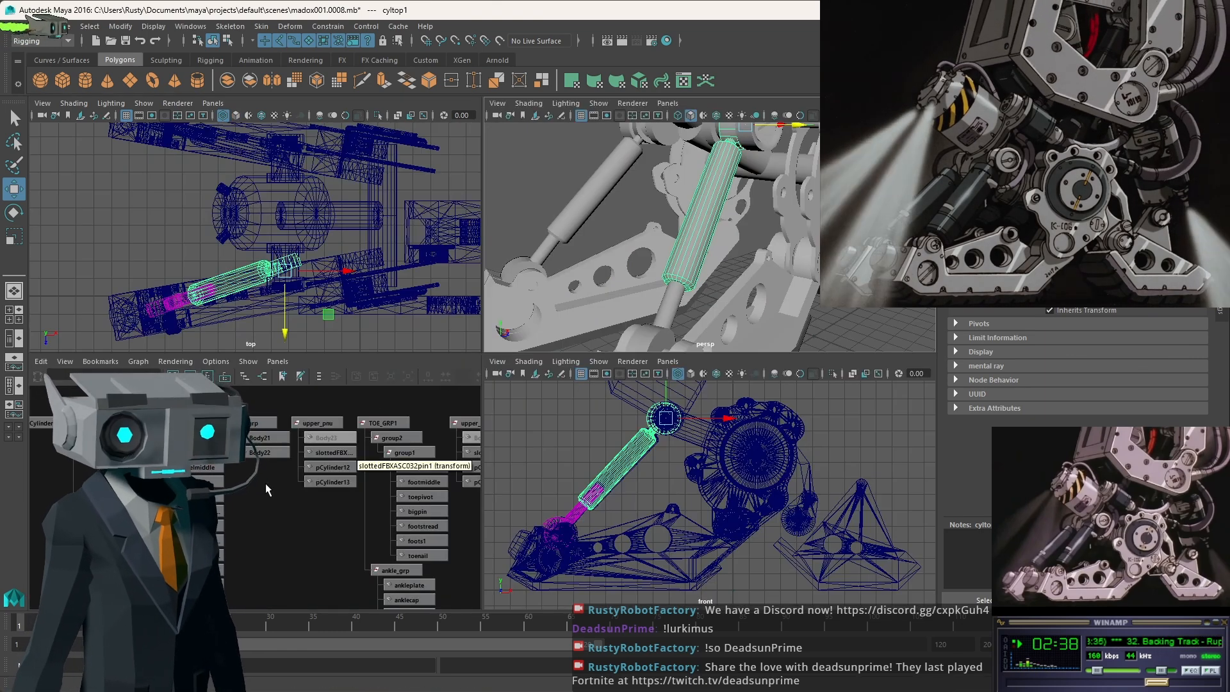
{"action": "key", "text": "f"}
{"action": "scroll", "coordinate": [231, 543], "scroll_direction": "down", "scroll_amount": 6}
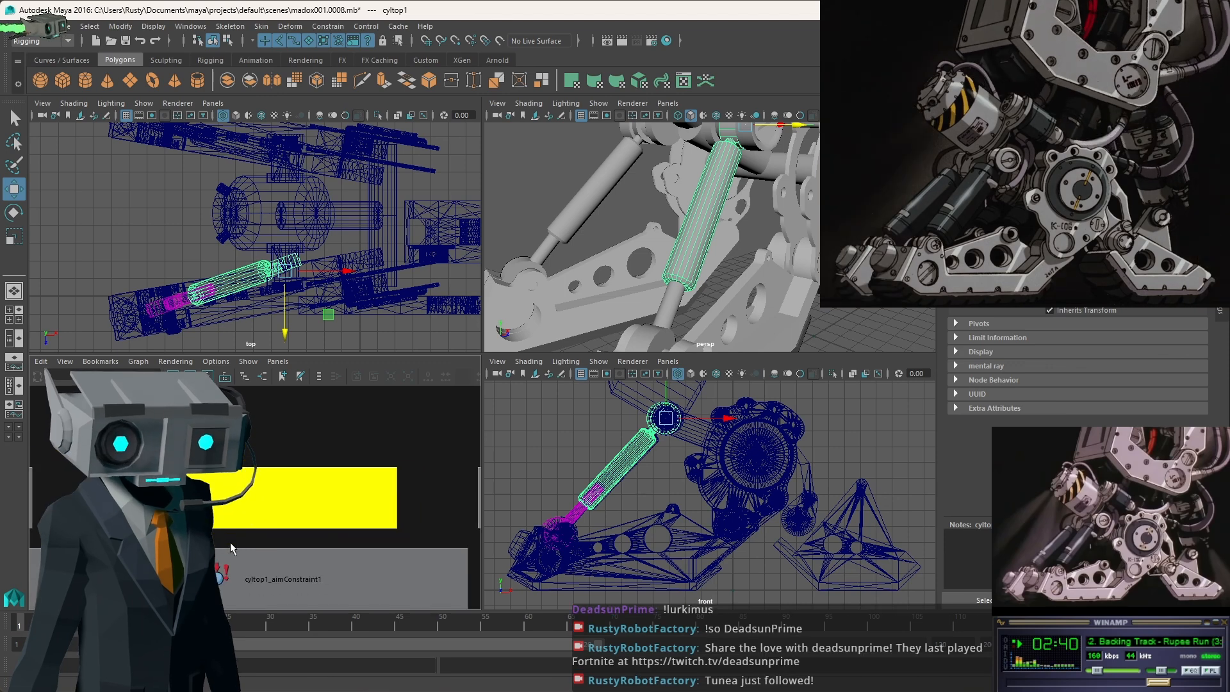
{"action": "middle_click_drag", "start_coordinate": [215, 559], "coordinate": [237, 522], "text": "alt"}
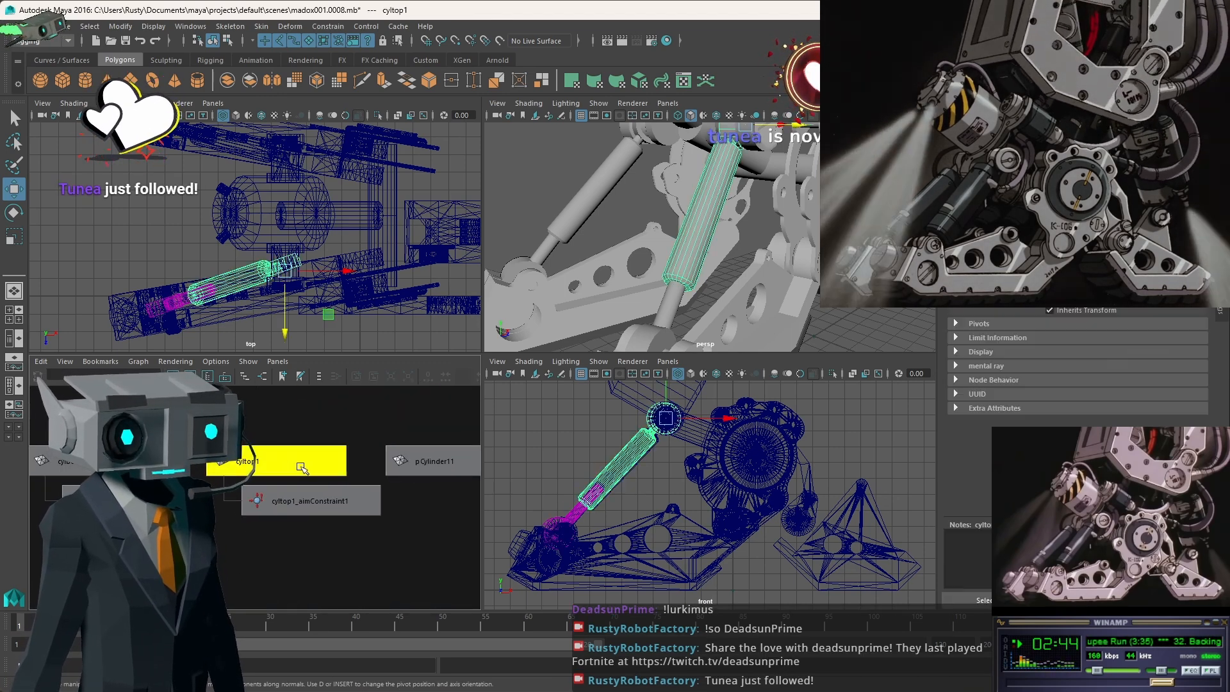
{"action": "scroll", "coordinate": [628, 476], "scroll_direction": "up", "scroll_amount": 5}
{"action": "scroll", "coordinate": [631, 476], "scroll_direction": "down", "scroll_amount": 2}
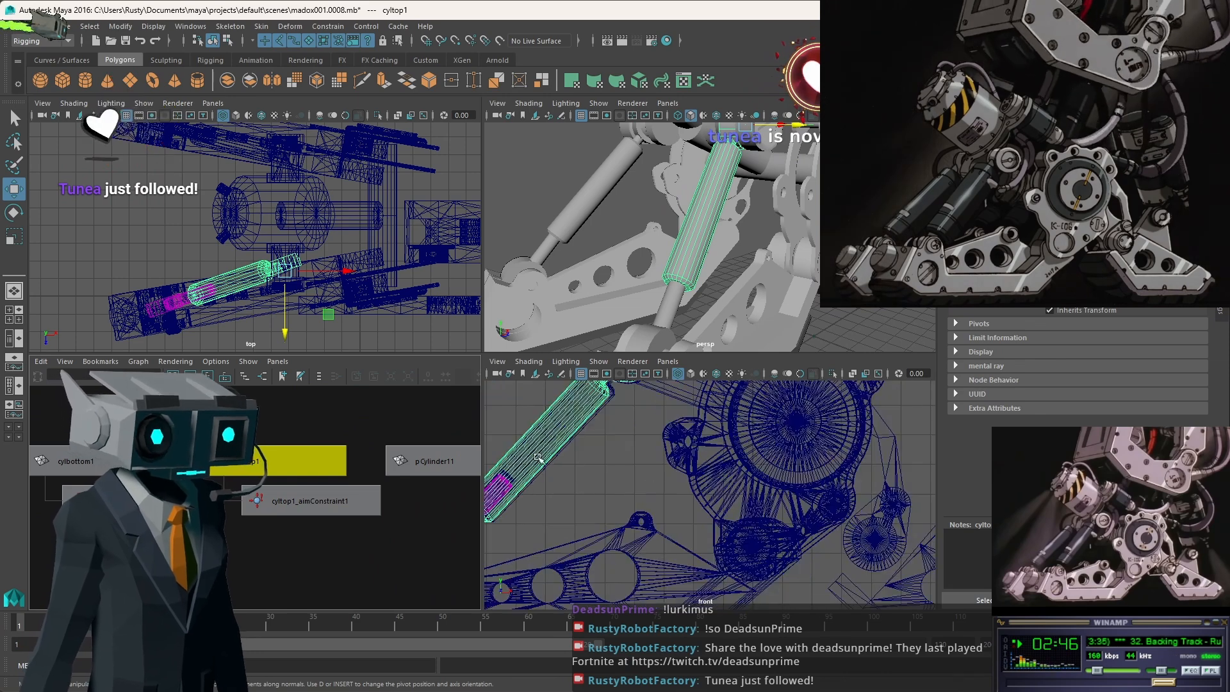
{"action": "middle_click_drag", "start_coordinate": [555, 446], "coordinate": [690, 480], "text": "alt"}
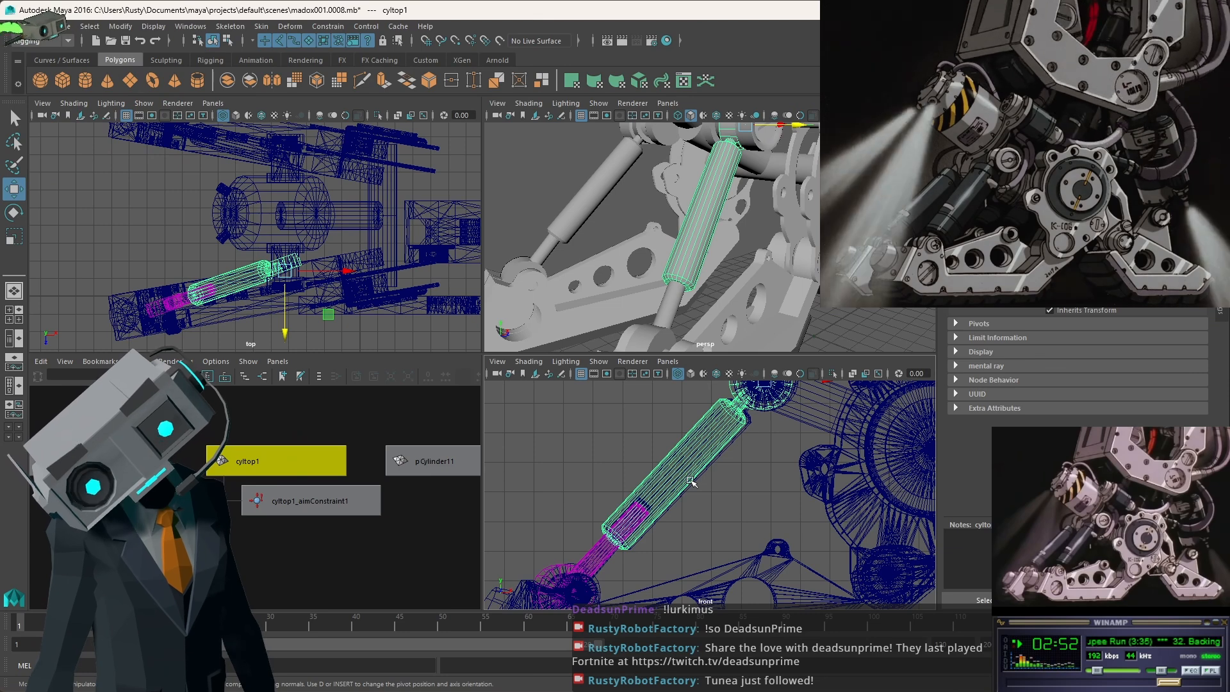
Inspect the offset and vector attributes of cyltop1_aimConstraint1, reselect cyltop1 and check the lower piston's aim constraint.
{"action": "left_click", "coordinate": [311, 501]}
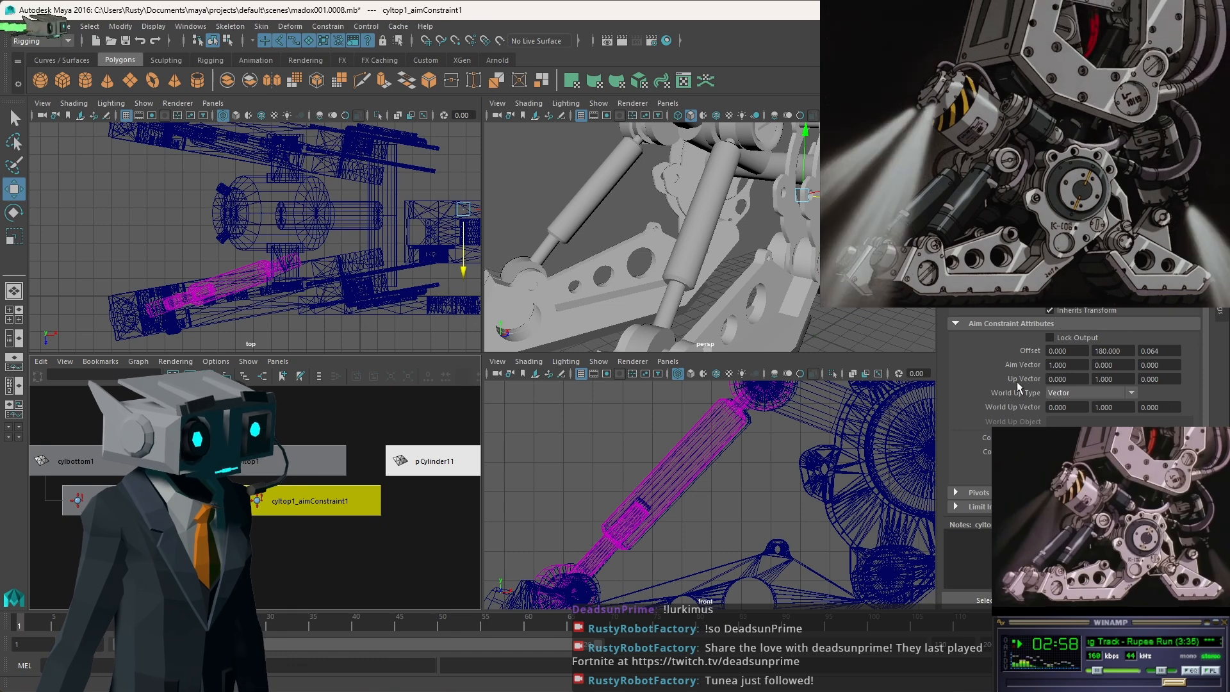
{"action": "scroll", "coordinate": [1011, 390], "scroll_direction": "down", "scroll_amount": 2}
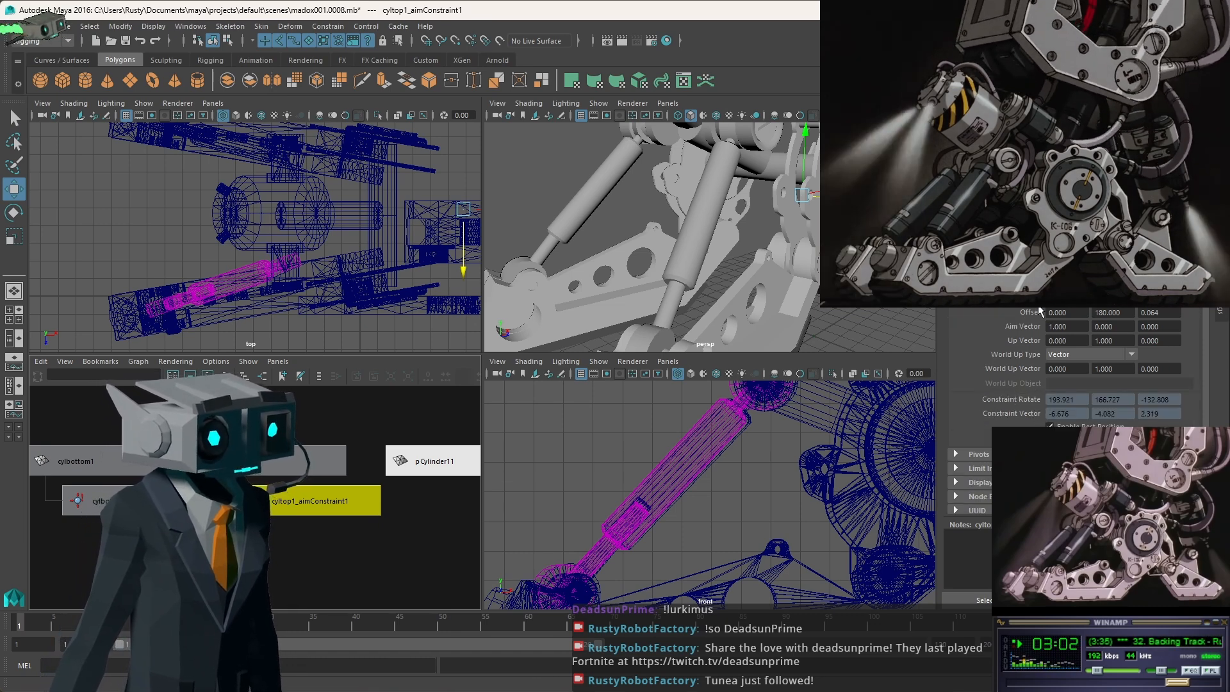
{"action": "key", "text": "Up"}
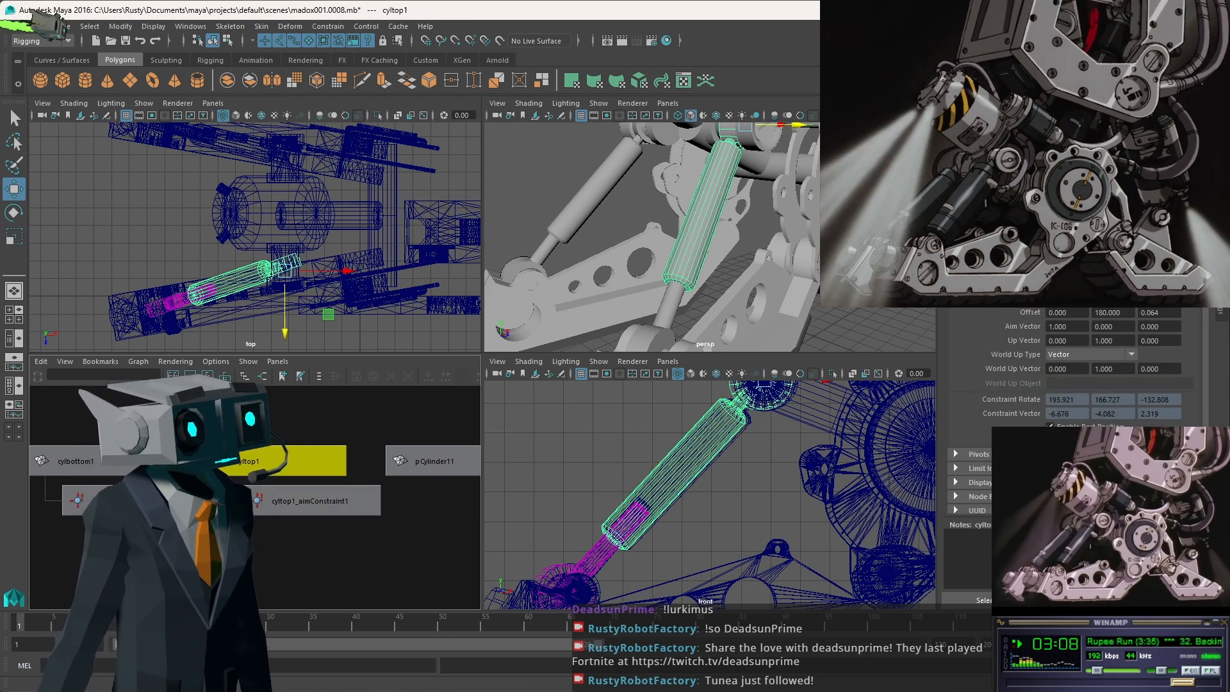
{"action": "left_click", "coordinate": [1115, 130]}
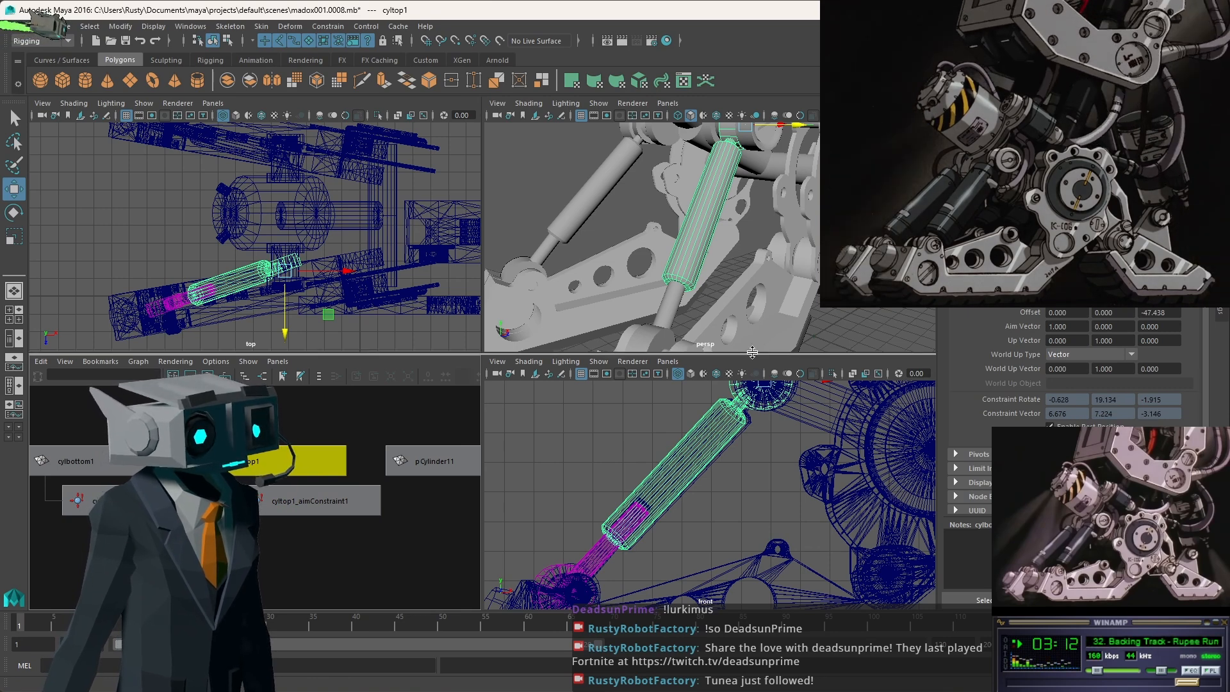
Clear the selection and review the entire foot assembly in the front view.
{"action": "left_click", "coordinate": [590, 449]}
{"action": "scroll", "coordinate": [595, 449], "scroll_direction": "down", "scroll_amount": 3}
{"action": "scroll", "coordinate": [595, 448], "scroll_direction": "up", "scroll_amount": 1}
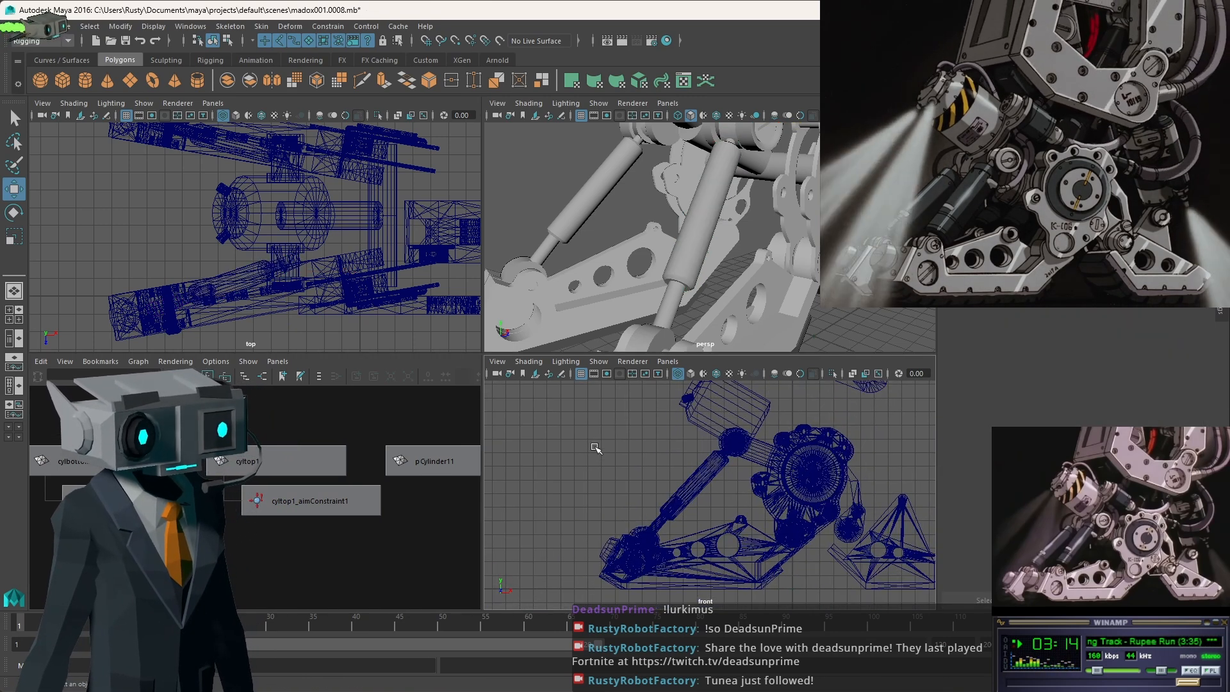
{"action": "scroll", "coordinate": [671, 440], "scroll_direction": "down", "scroll_amount": 2}
{"action": "middle_click_drag", "start_coordinate": [794, 454], "coordinate": [758, 469], "text": "alt"}
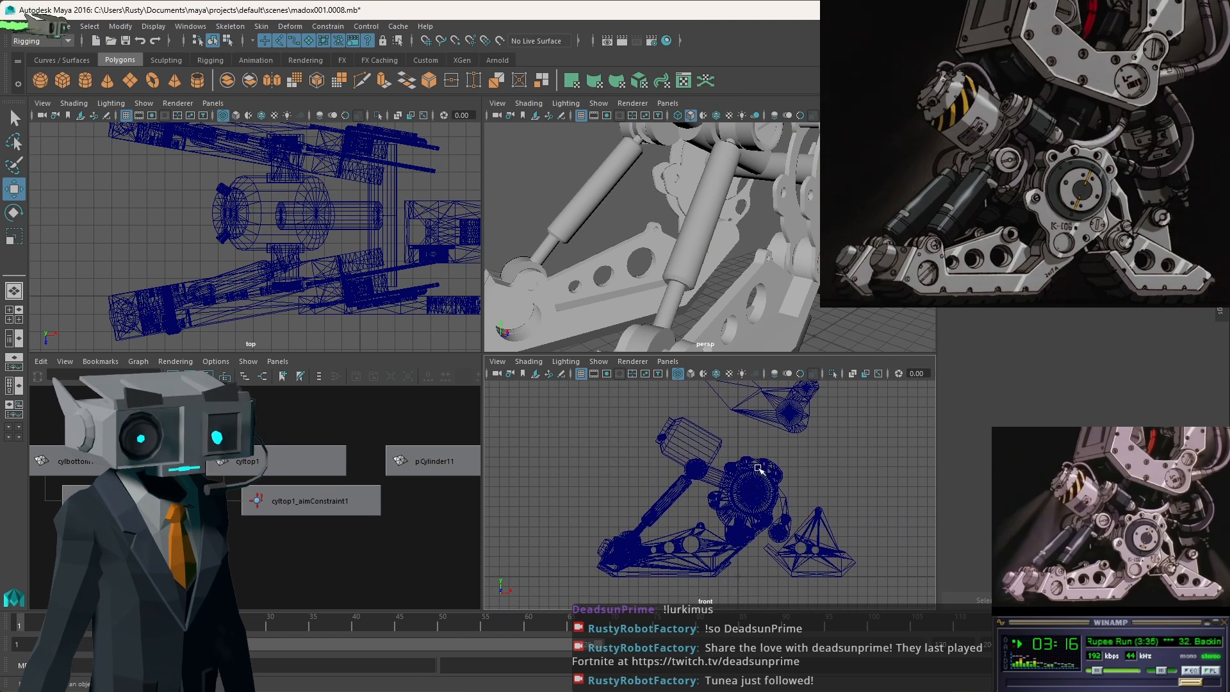
{"action": "scroll", "coordinate": [770, 471], "scroll_direction": "up", "scroll_amount": 1}
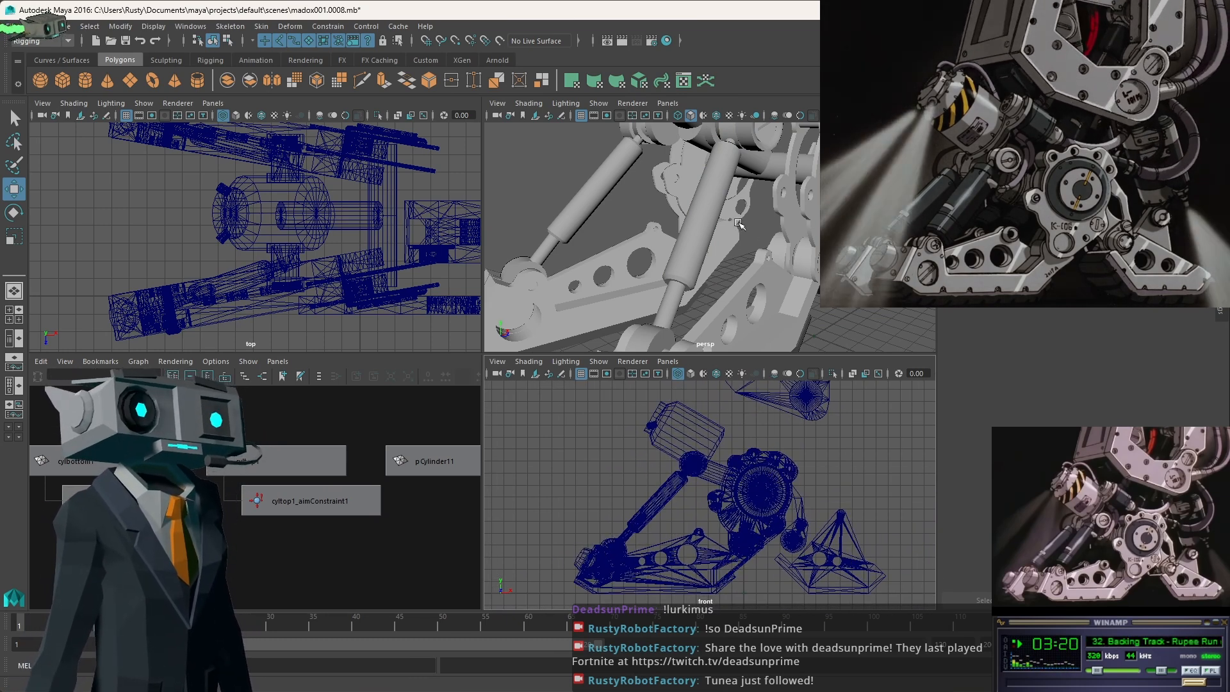
Examine the piston and ankle joints from several angles, finishing with the whole foot and the upper leg plate.
{"action": "left_click_drag", "start_coordinate": [839, 239], "coordinate": [747, 234], "text": "alt"}
{"action": "middle_click_drag", "start_coordinate": [756, 183], "coordinate": [862, 296], "text": "alt"}
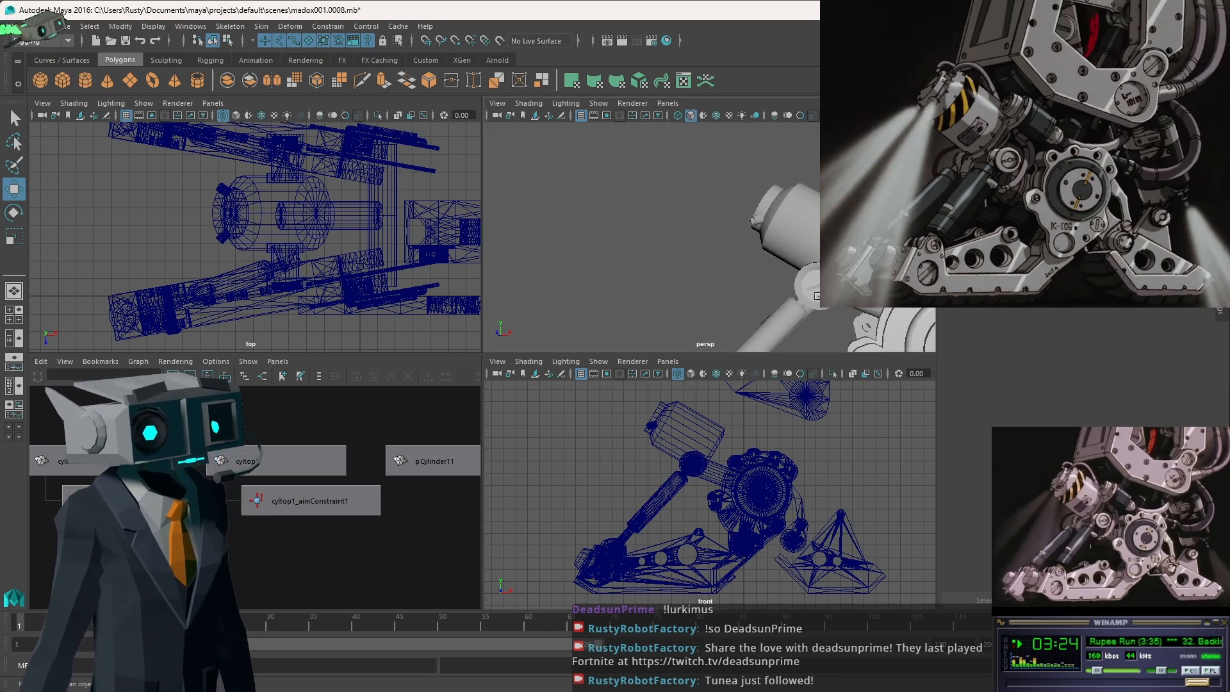
{"action": "left_click_drag", "start_coordinate": [839, 282], "coordinate": [890, 285], "text": "alt"}
{"action": "middle_click_drag", "start_coordinate": [849, 288], "coordinate": [701, 229], "text": "alt"}
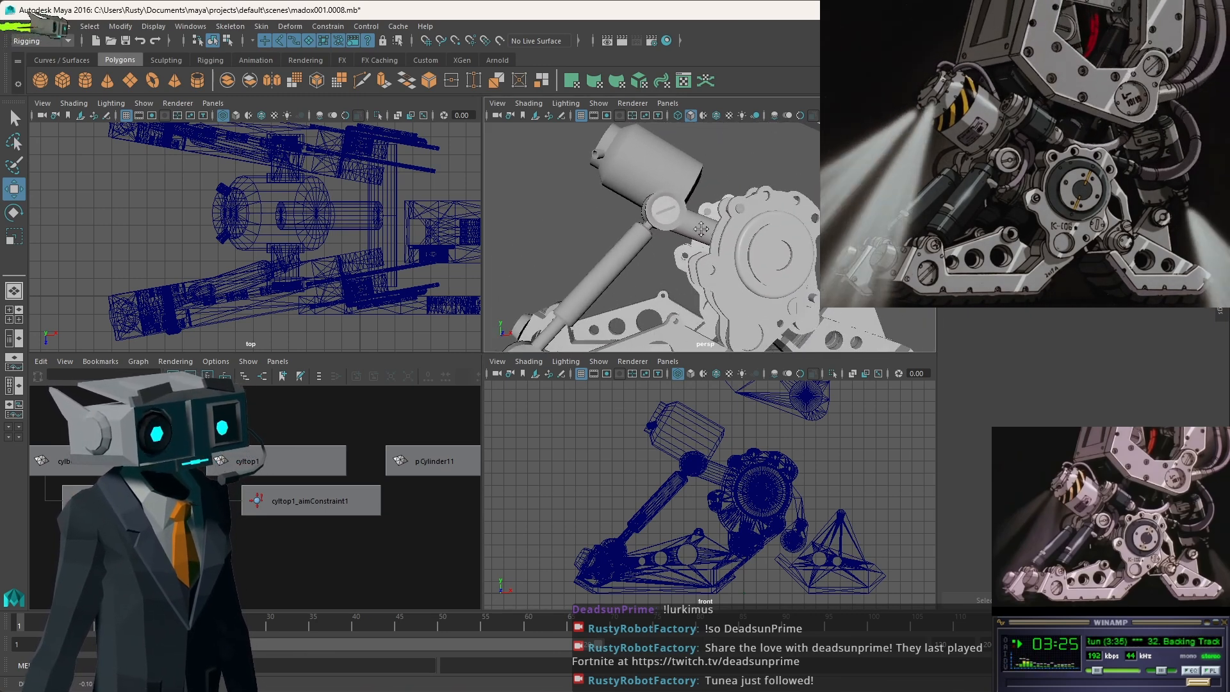
{"action": "left_click_drag", "start_coordinate": [701, 228], "coordinate": [747, 240], "text": "alt"}
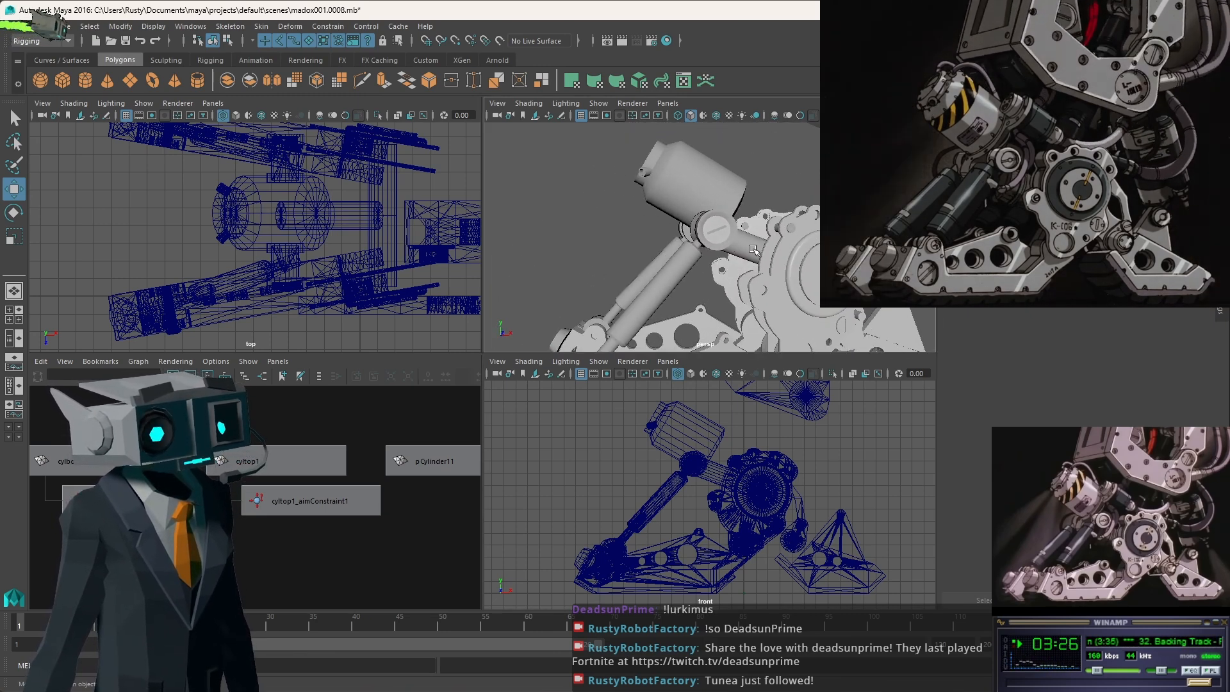
{"action": "middle_click_drag", "start_coordinate": [747, 241], "coordinate": [763, 267], "text": "alt"}
{"action": "key", "text": "space"}
{"action": "scroll", "coordinate": [617, 354], "scroll_direction": "down", "scroll_amount": 1}
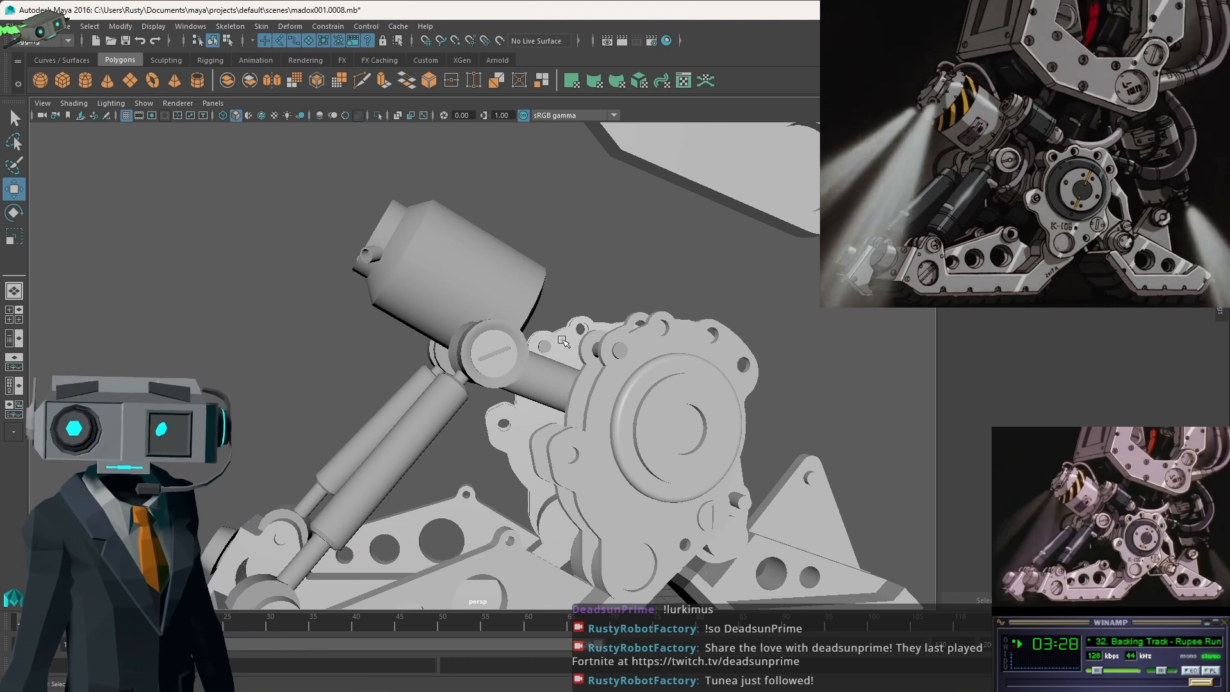
{"action": "left_click_drag", "start_coordinate": [562, 323], "coordinate": [606, 302], "text": "alt"}
{"action": "scroll", "coordinate": [603, 315], "scroll_direction": "down", "scroll_amount": 5}
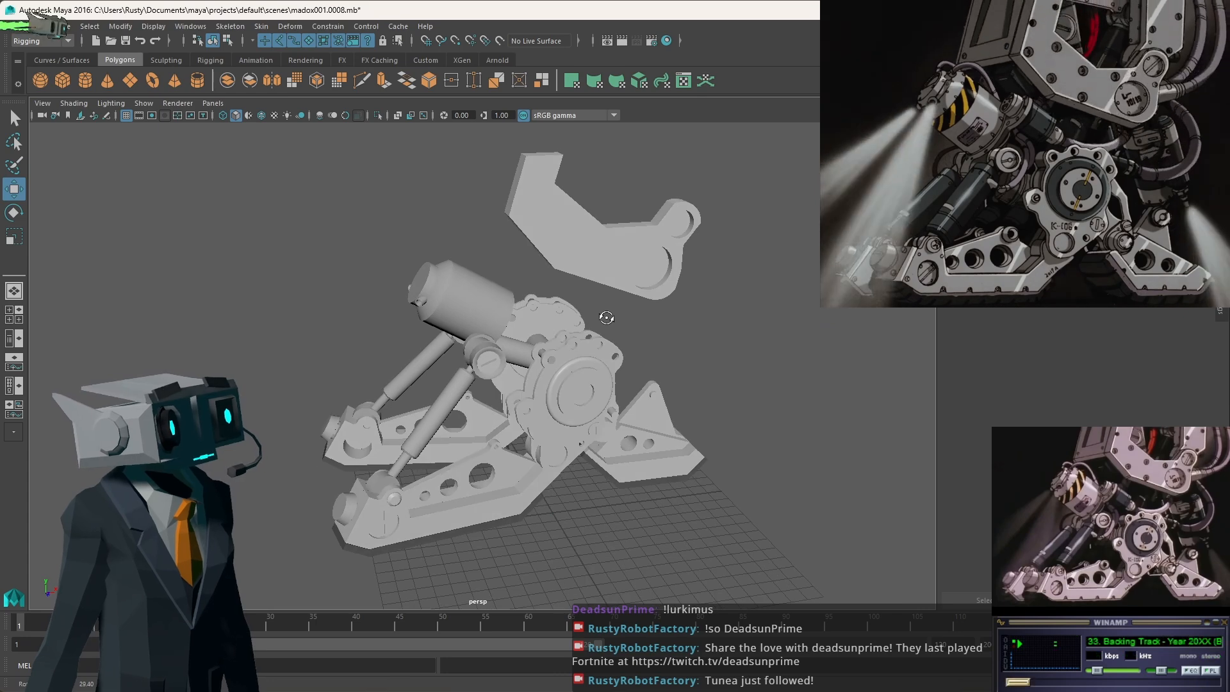
Select the upper leg plate Body21 and center its pivot on the mesh.
{"action": "left_click", "coordinate": [570, 233]}
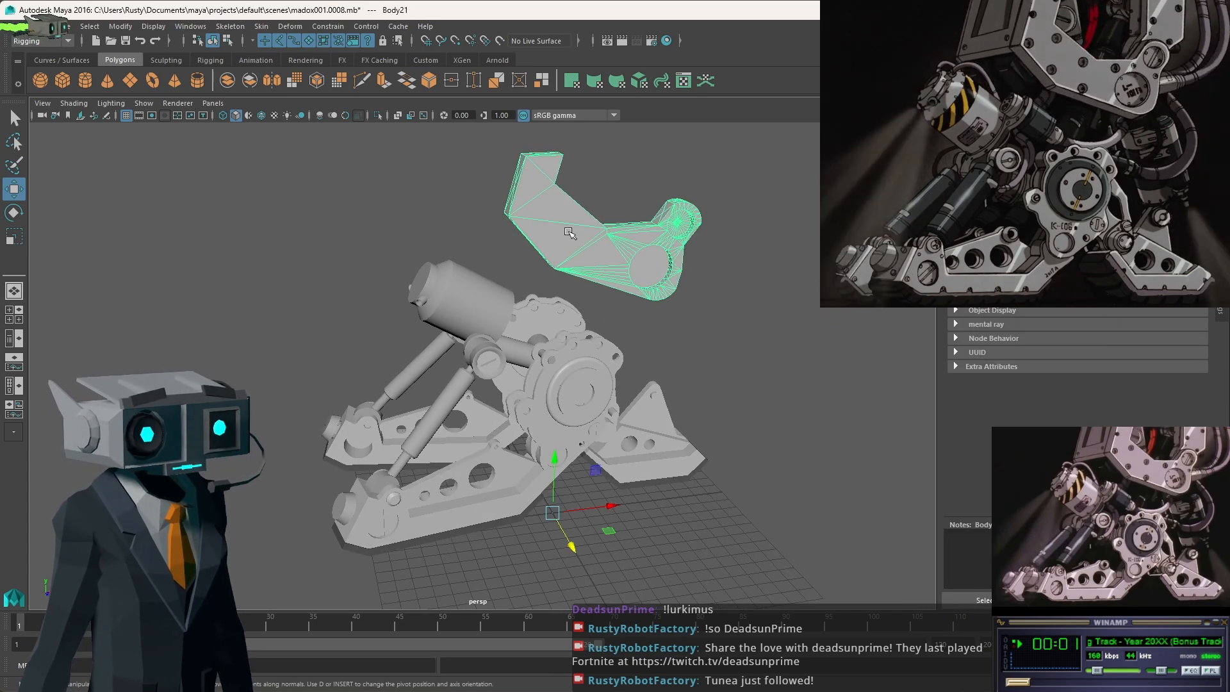
{"action": "left_click_drag", "start_coordinate": [571, 232], "coordinate": [558, 270], "text": "alt"}
{"action": "left_click", "coordinate": [102, 30]}
{"action": "mouse_move", "coordinate": [121, 26]}
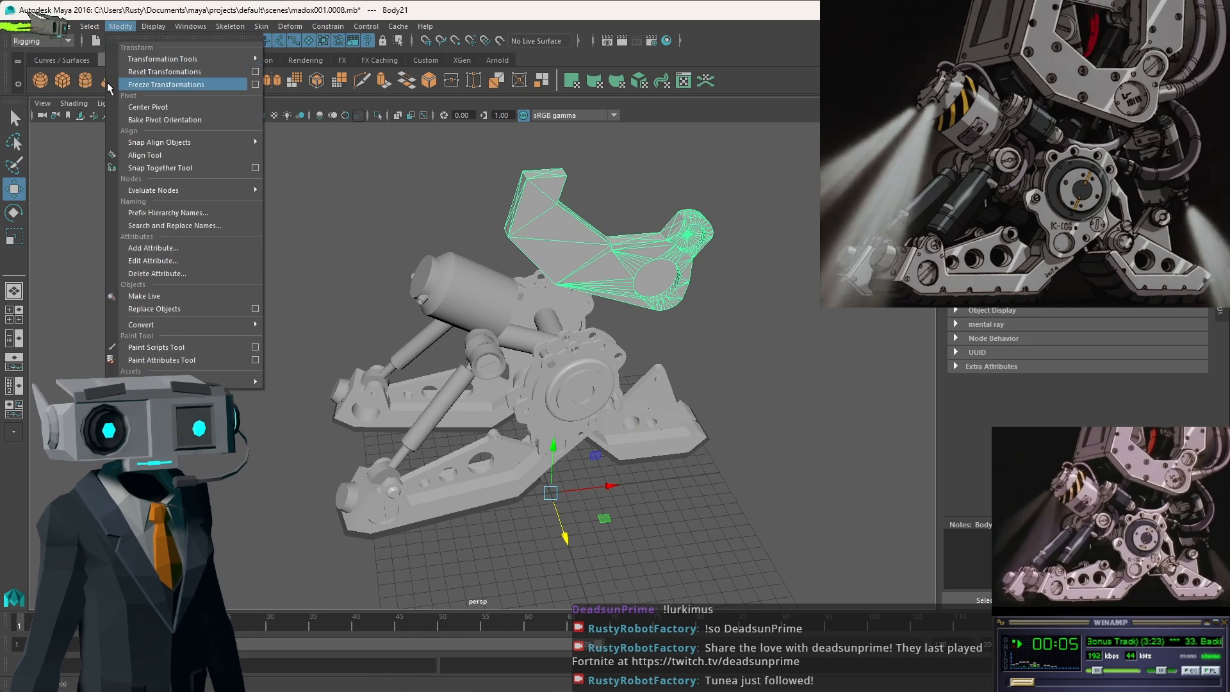
{"action": "left_click", "coordinate": [148, 107]}
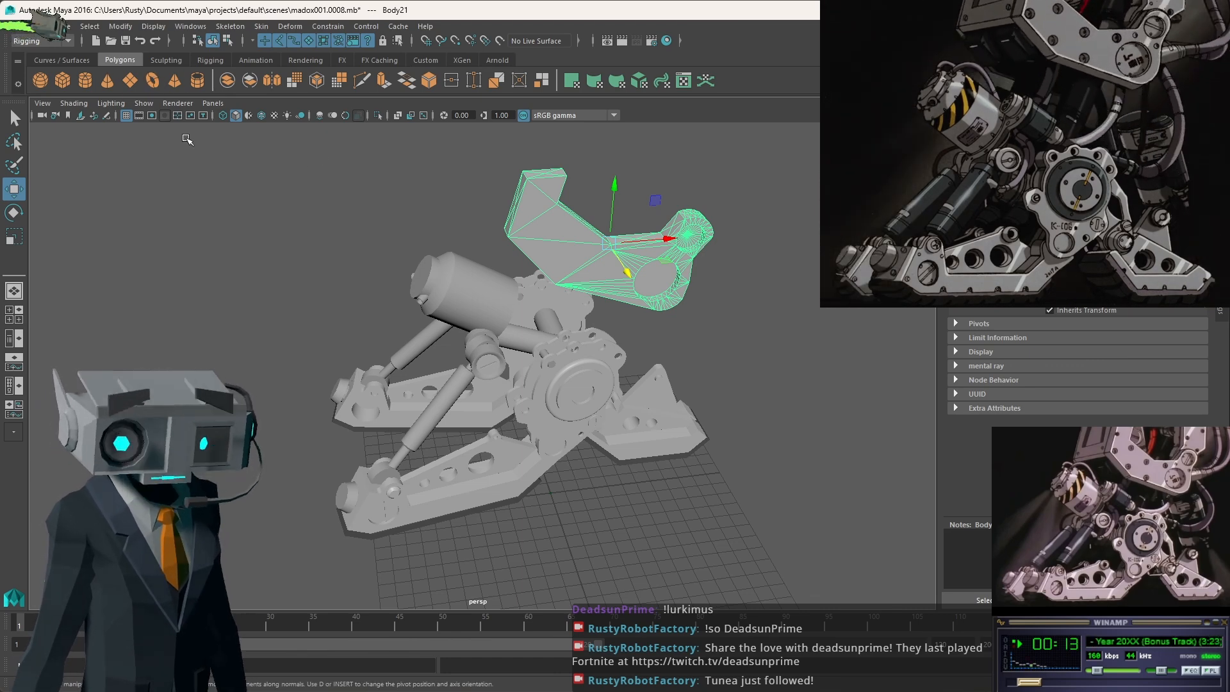
Duplicate the upper leg plate and move the copy sideways to the opposite side of the foot.
{"action": "key", "text": "ctrl+d"}
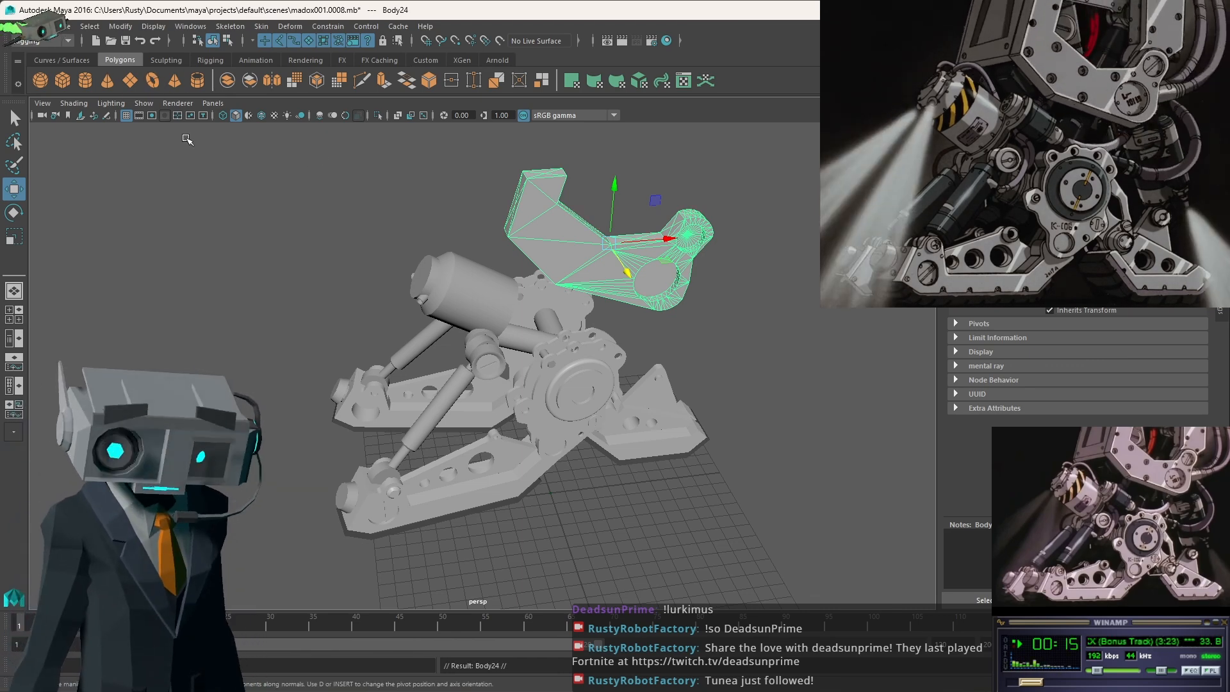
{"action": "left_click_drag", "start_coordinate": [546, 245], "coordinate": [520, 202], "text": "alt"}
{"action": "left_click_drag", "start_coordinate": [464, 237], "coordinate": [544, 250], "text": "alt"}
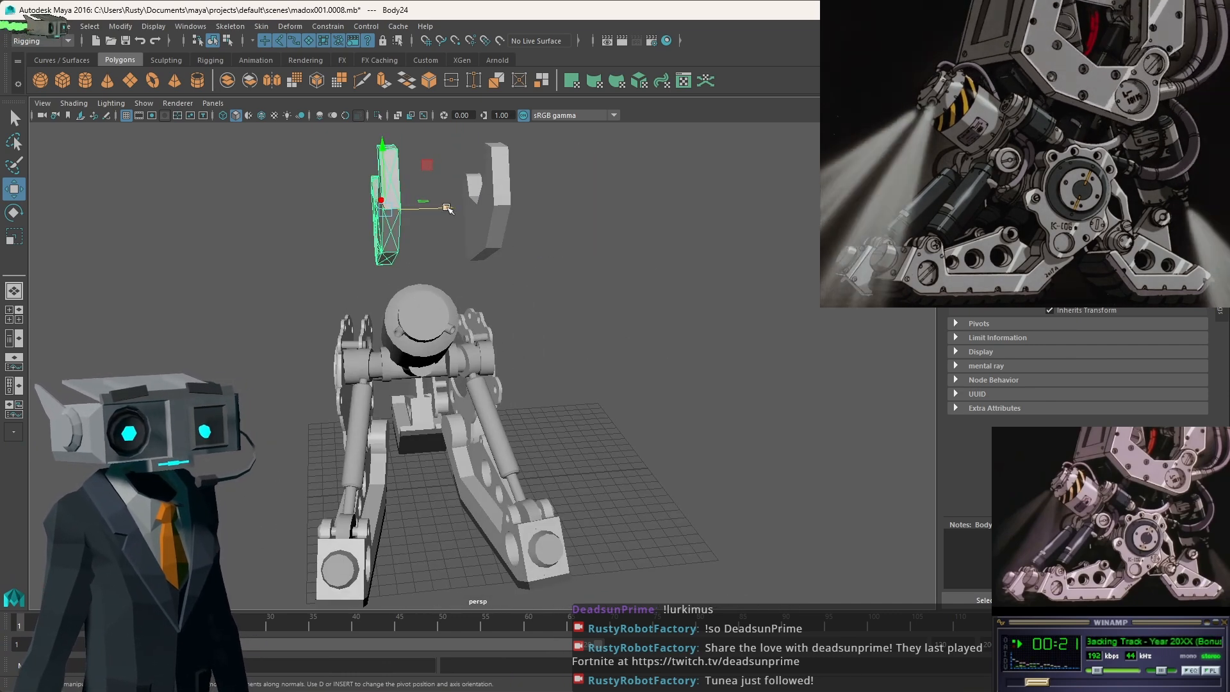
{"action": "left_click_drag", "start_coordinate": [451, 211], "coordinate": [415, 207]}
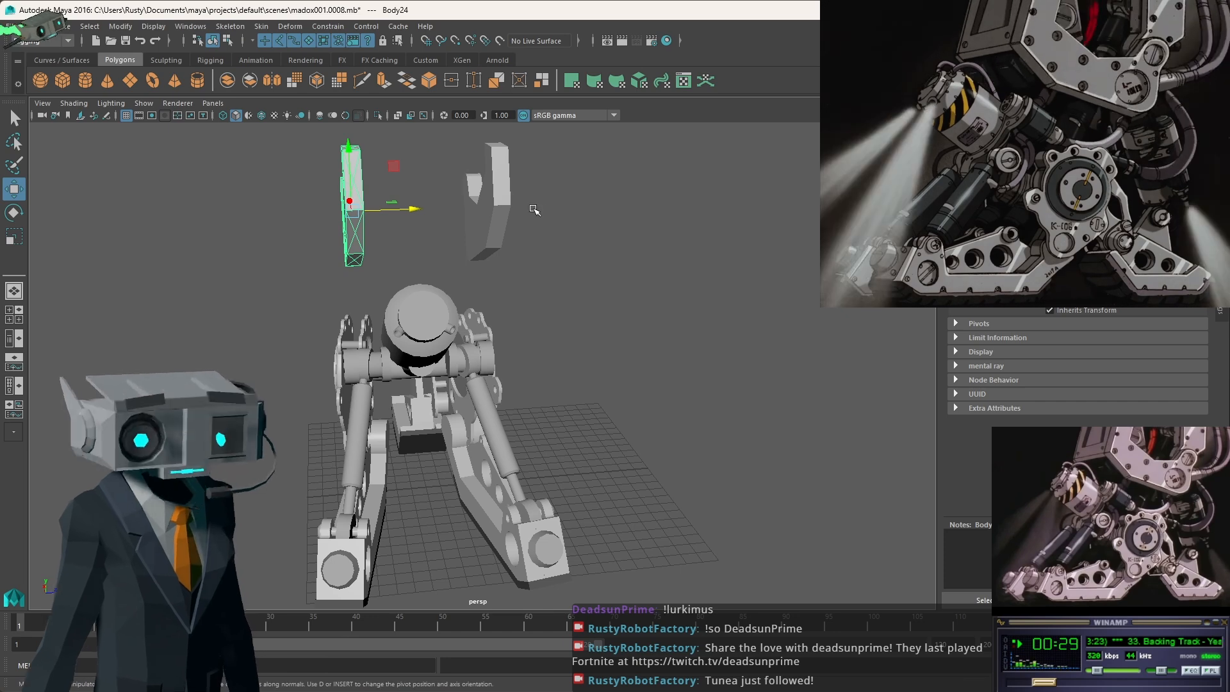
Scale the duplicated leg plate across its thickness to mirror it, and shift it further outward in the top view.
{"action": "key", "text": "r"}
{"action": "left_click_drag", "start_coordinate": [410, 210], "coordinate": [380, 215]}
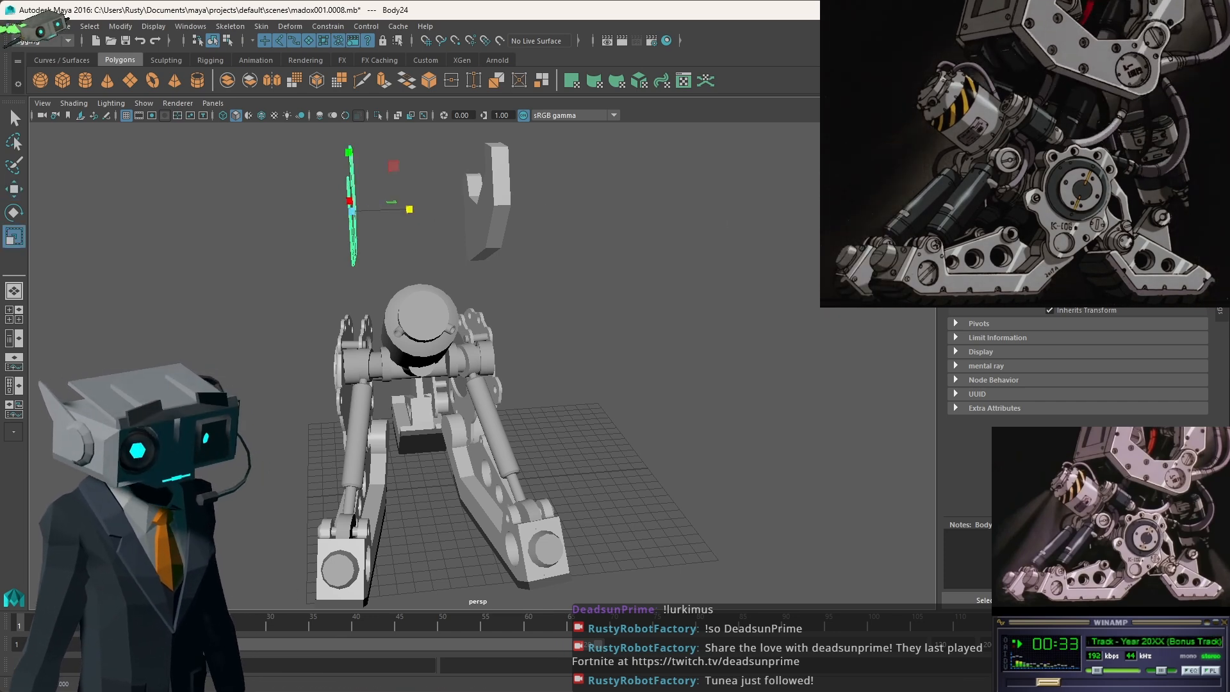
{"action": "left_click_drag", "start_coordinate": [441, 267], "coordinate": [481, 232], "text": "alt"}
{"action": "key", "text": "w"}
{"action": "key", "text": "space"}
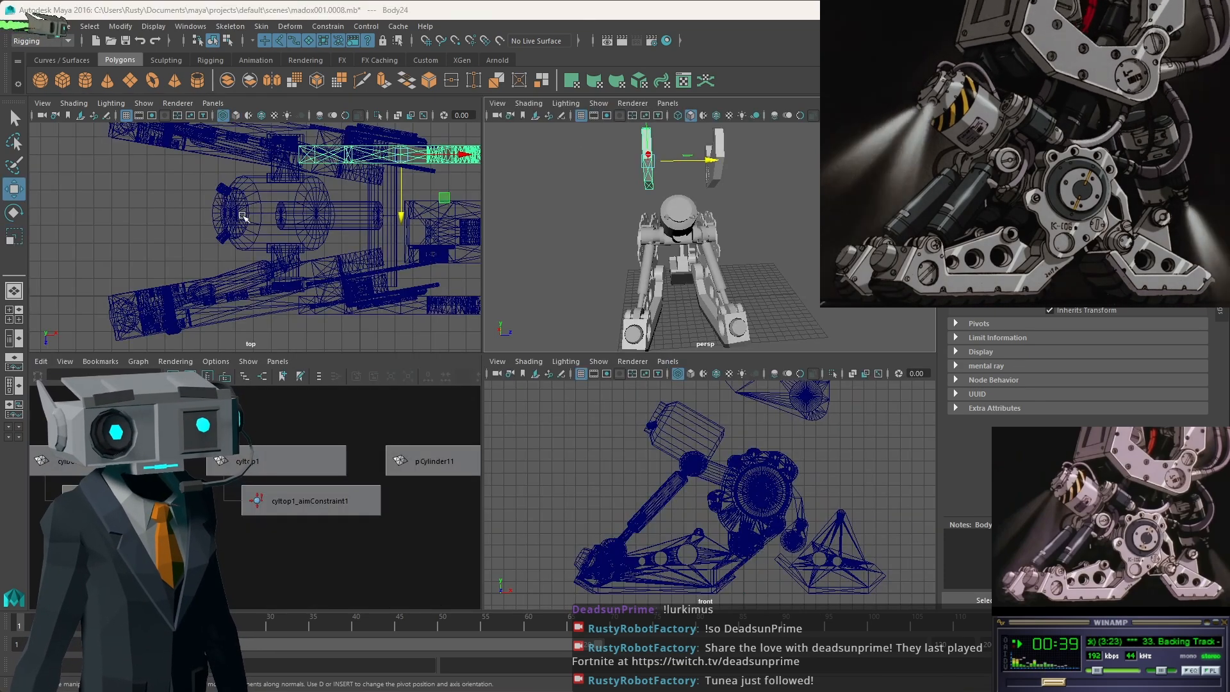
{"action": "key", "text": "space"}
{"action": "middle_click_drag", "start_coordinate": [819, 268], "coordinate": [598, 284], "text": "alt"}
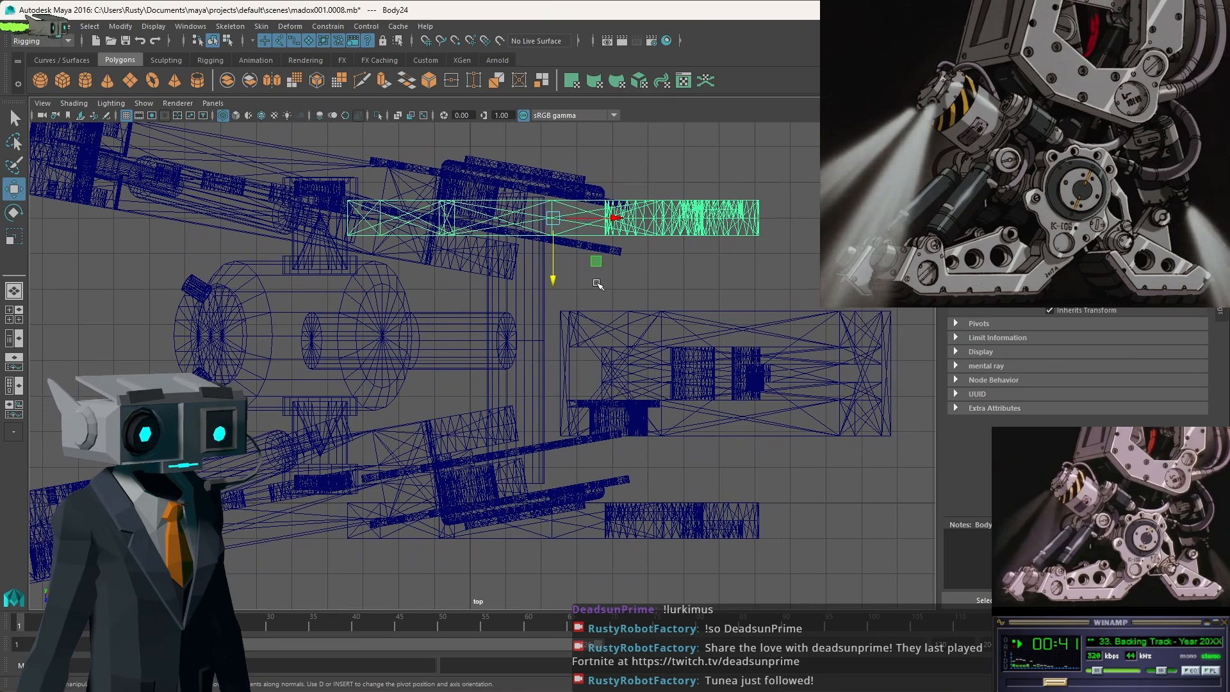
{"action": "left_click_drag", "start_coordinate": [553, 278], "coordinate": [555, 222]}
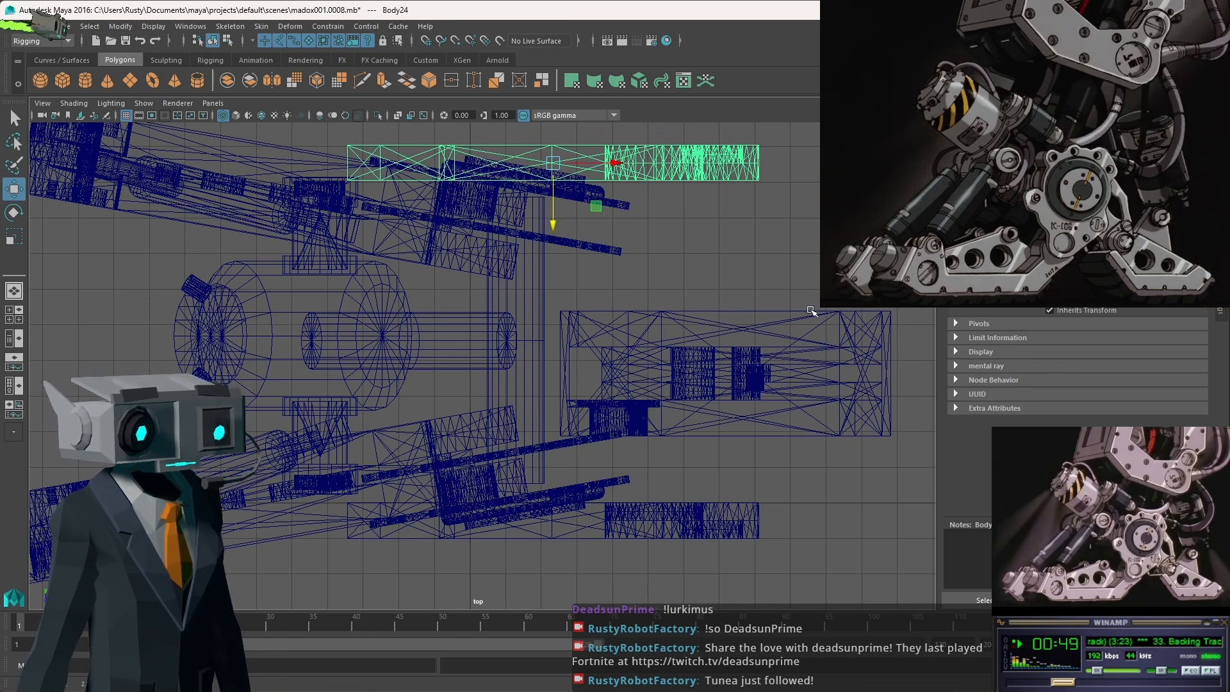
Try to move the selected heel meshes sideways onto the foot's centre line in the top view.
{"action": "left_click_drag", "start_coordinate": [852, 257], "coordinate": [680, 453]}
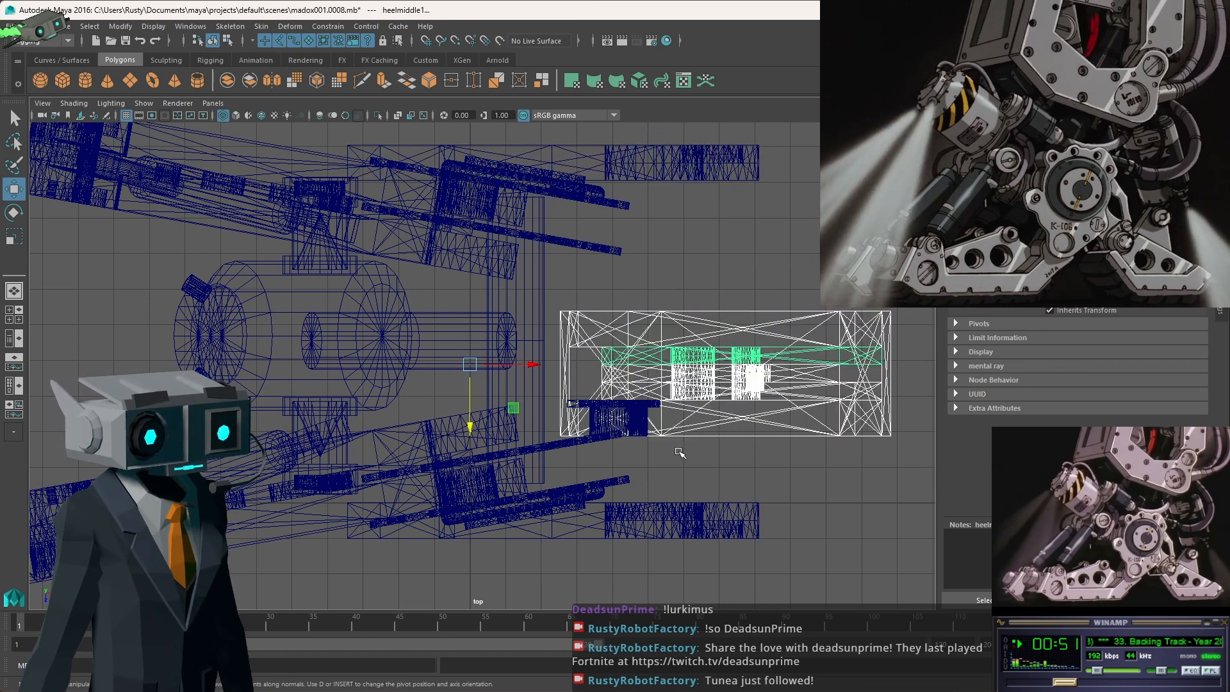
{"action": "left_click_drag", "start_coordinate": [473, 433], "coordinate": [468, 408]}
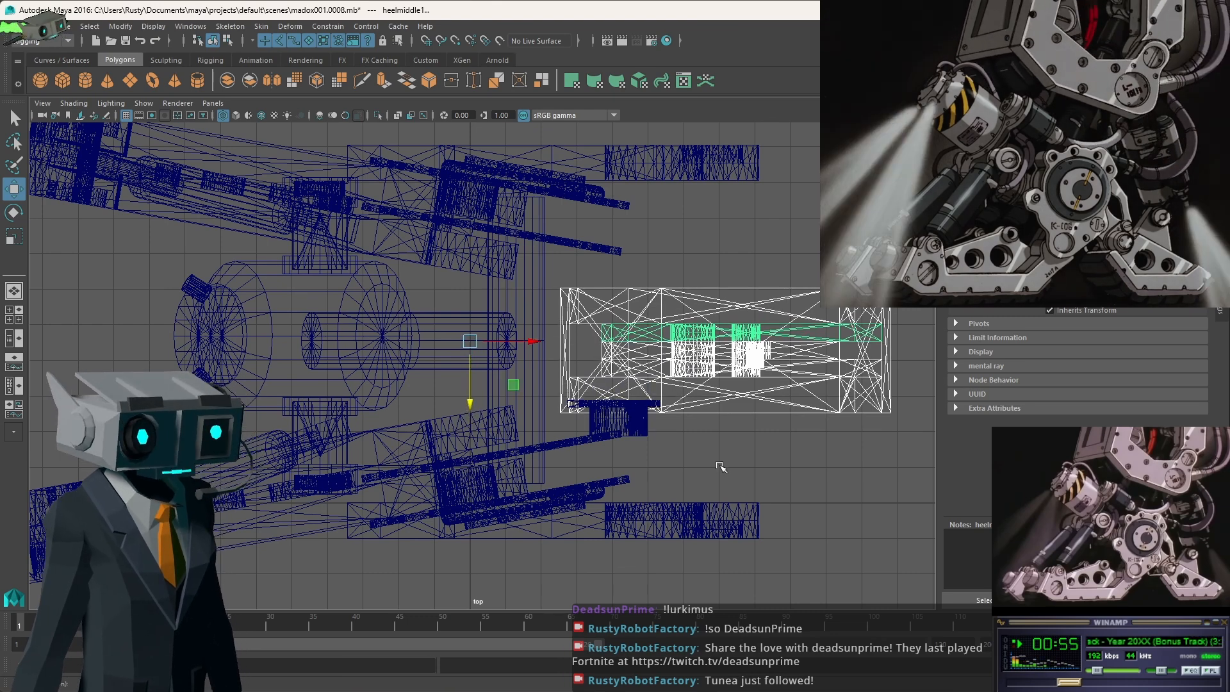
{"action": "left_click_drag", "start_coordinate": [470, 404], "coordinate": [469, 393]}
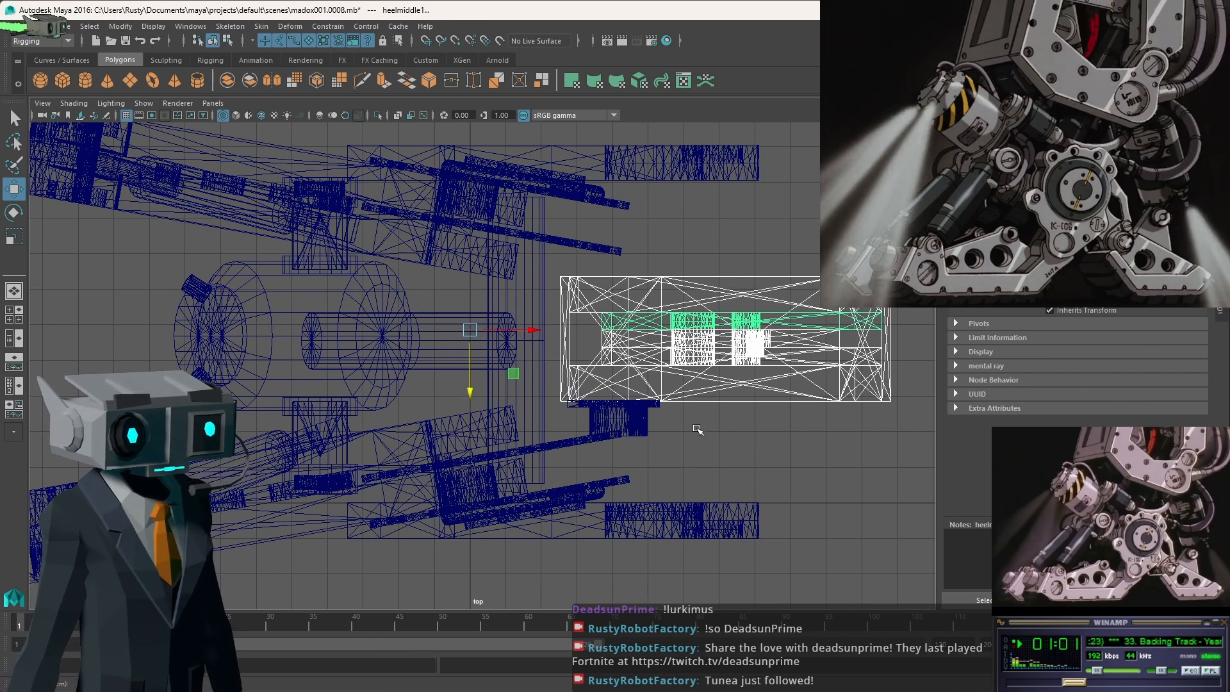
Select heelpin, inspect it beside the heel in the perspective view, and locate it in the node hierarchy.
{"action": "left_click", "coordinate": [638, 427]}
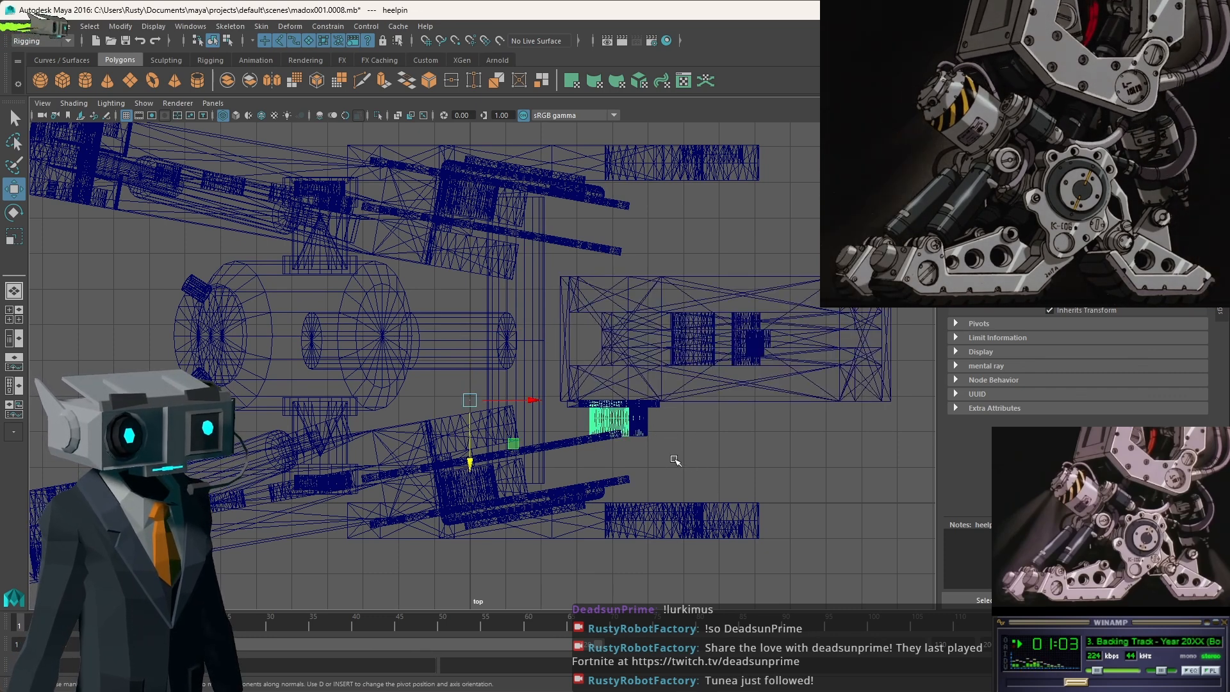
{"action": "key", "text": "space"}
{"action": "left_click_drag", "start_coordinate": [786, 263], "coordinate": [616, 250], "text": "alt"}
{"action": "scroll", "coordinate": [827, 313], "scroll_direction": "up", "scroll_amount": 10}
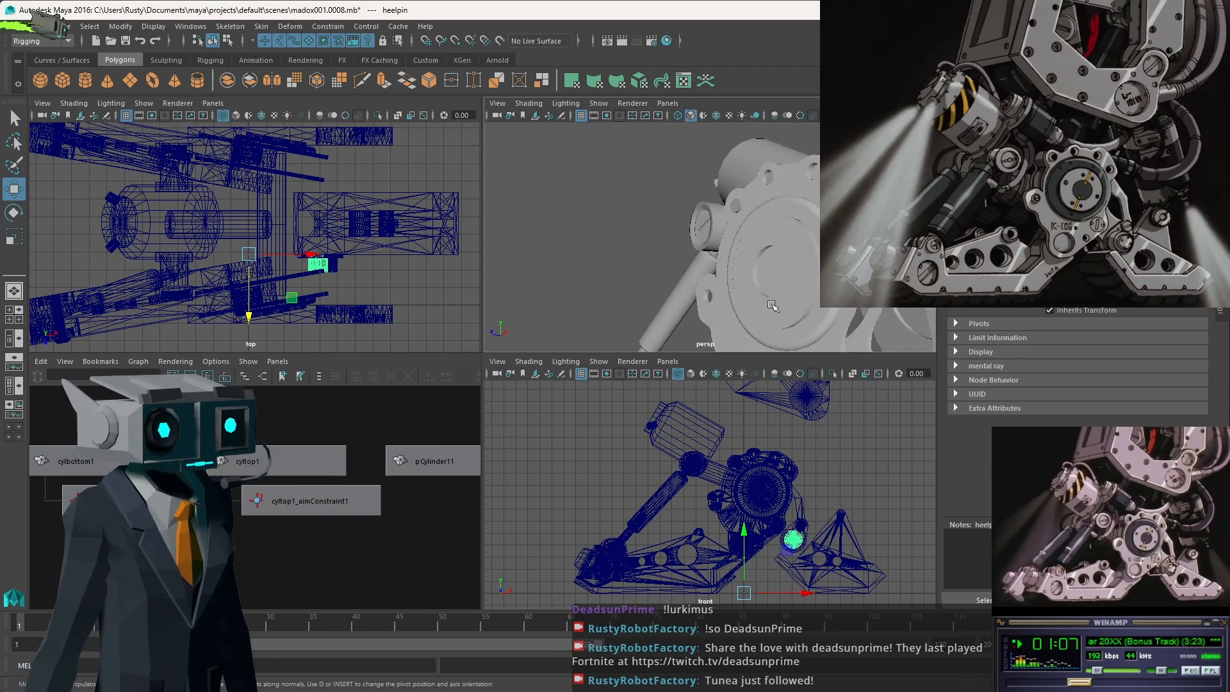
{"action": "key", "text": "f"}
{"action": "left_click_drag", "start_coordinate": [796, 310], "coordinate": [801, 286], "text": "alt"}
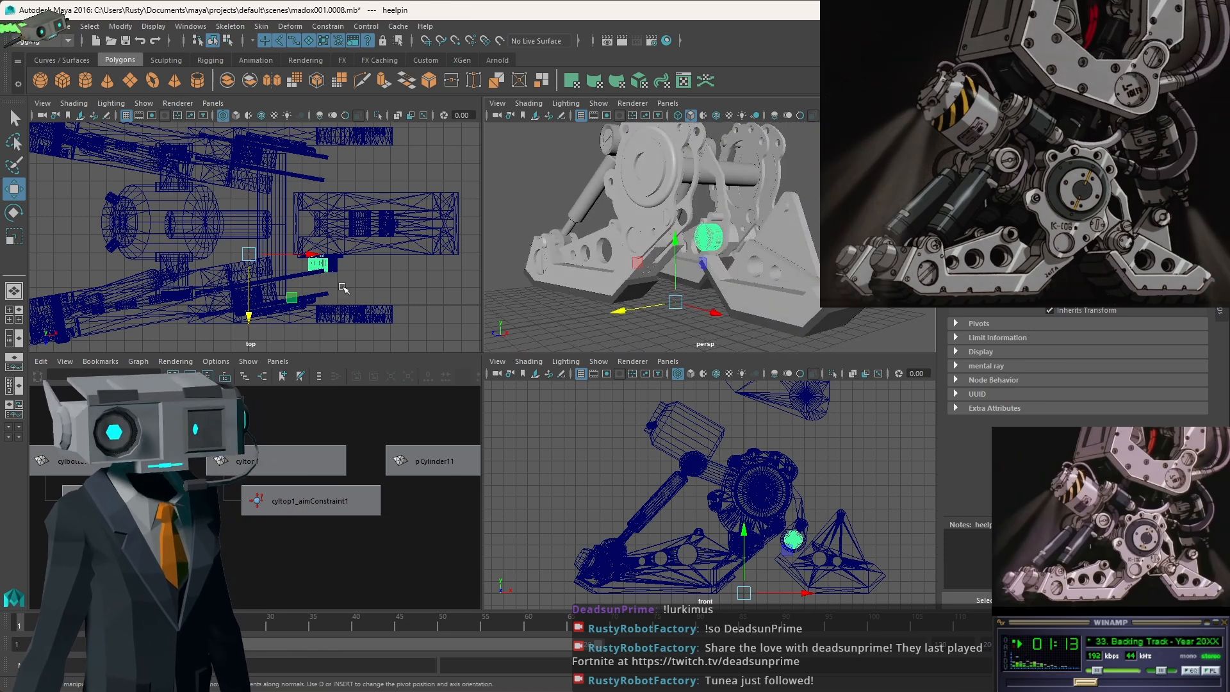
{"action": "left_click", "coordinate": [299, 501]}
{"action": "key", "text": "f"}
{"action": "scroll", "coordinate": [300, 501], "scroll_direction": "down", "scroll_amount": 12}
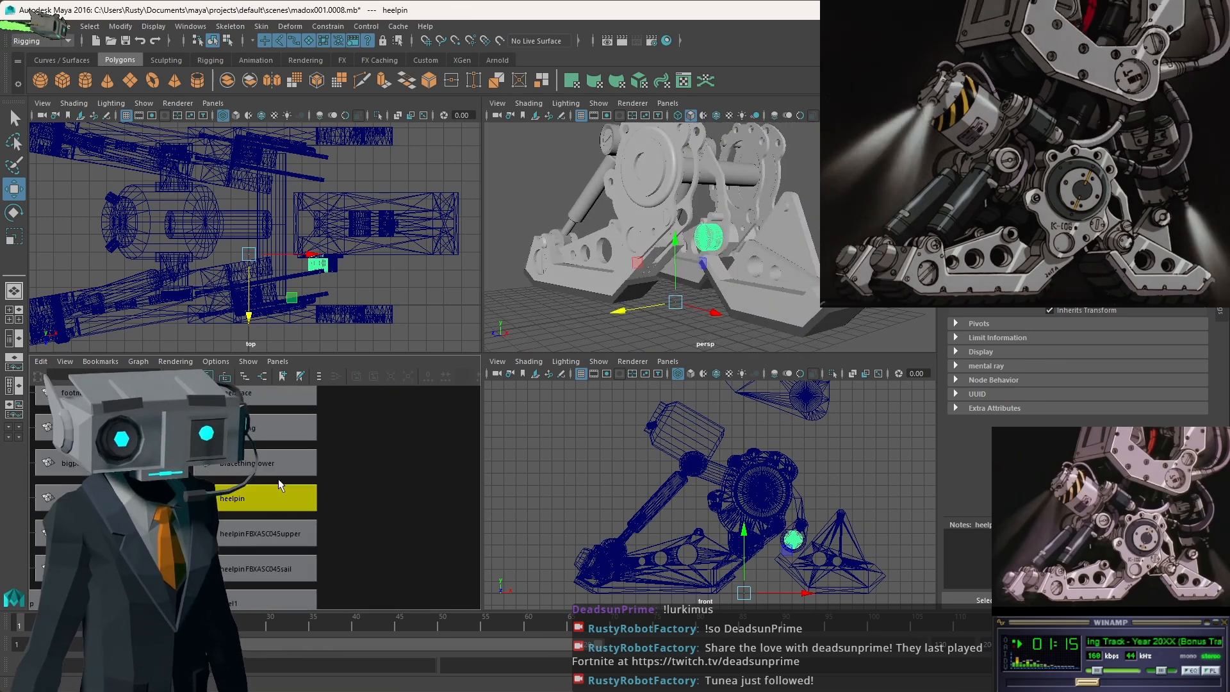
{"action": "scroll", "coordinate": [280, 493], "scroll_direction": "down", "scroll_amount": 8}
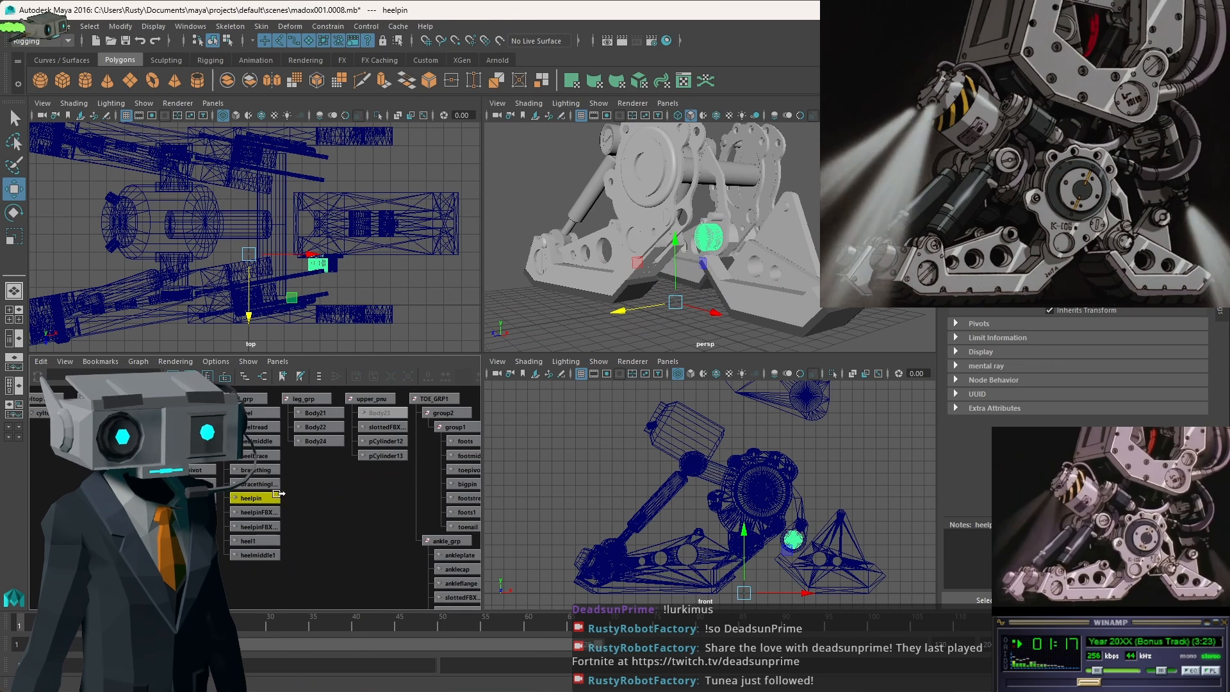
Undo the heel mesh moves and shift the whole heel_grp sideways onto the foot's centre line.
{"action": "key", "text": "ctrl+z"}
{"action": "key", "text": "ctrl+z"}
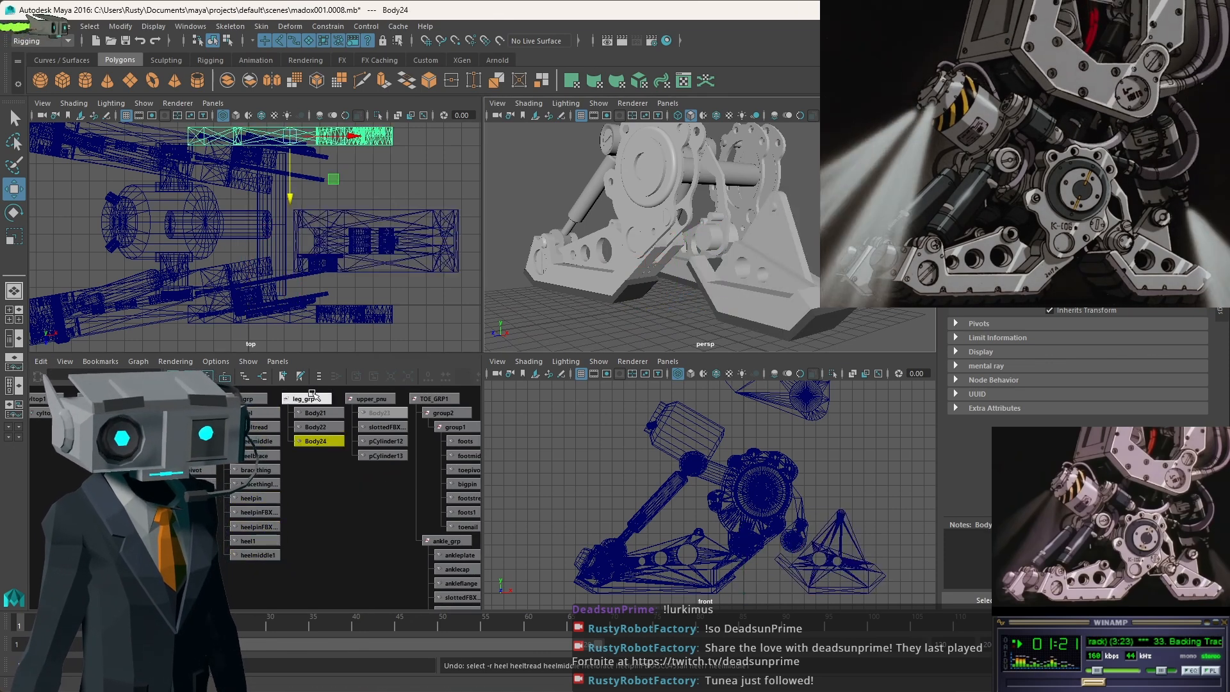
{"action": "left_click", "coordinate": [257, 398]}
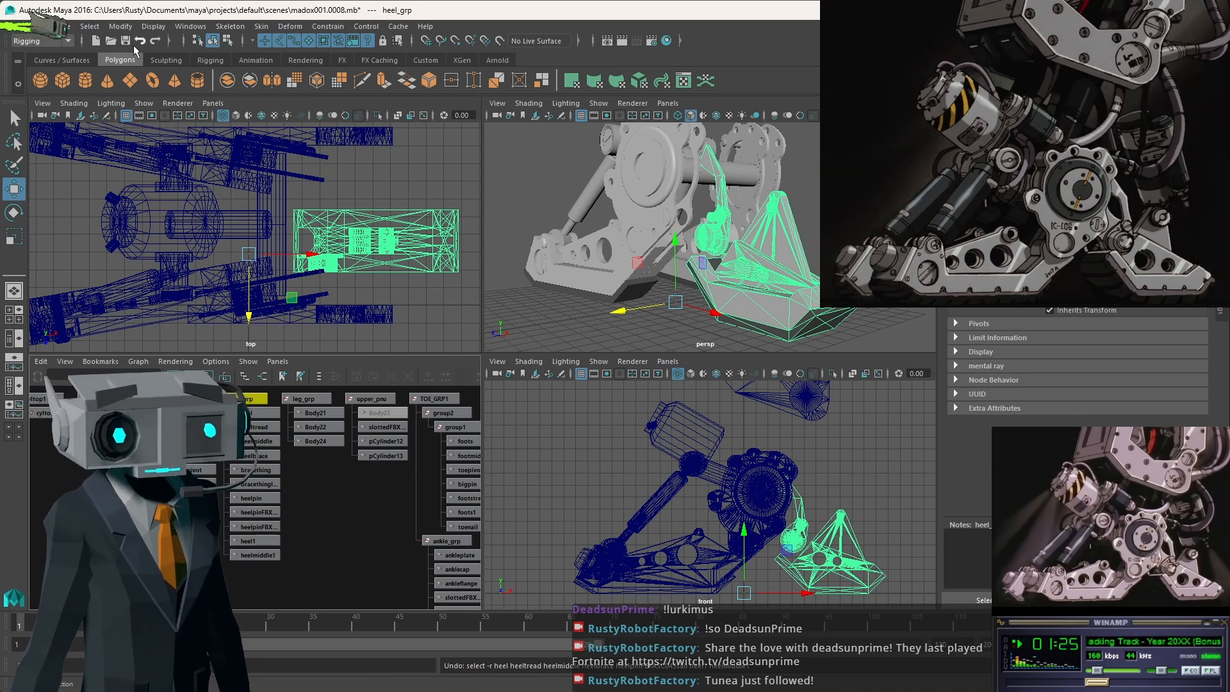
{"action": "left_click_drag", "start_coordinate": [249, 316], "coordinate": [247, 299]}
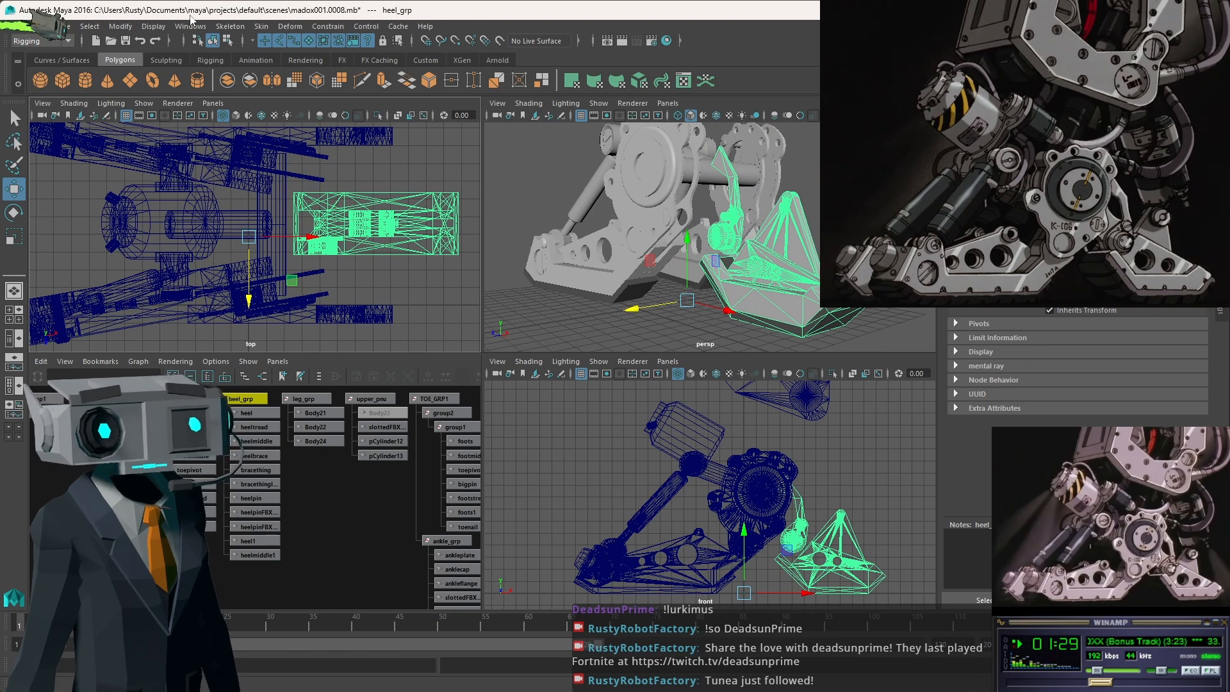
Center the pivot of heel_grp on its geometry.
{"action": "left_click", "coordinate": [190, 26]}
{"action": "mouse_move", "coordinate": [115, 27]}
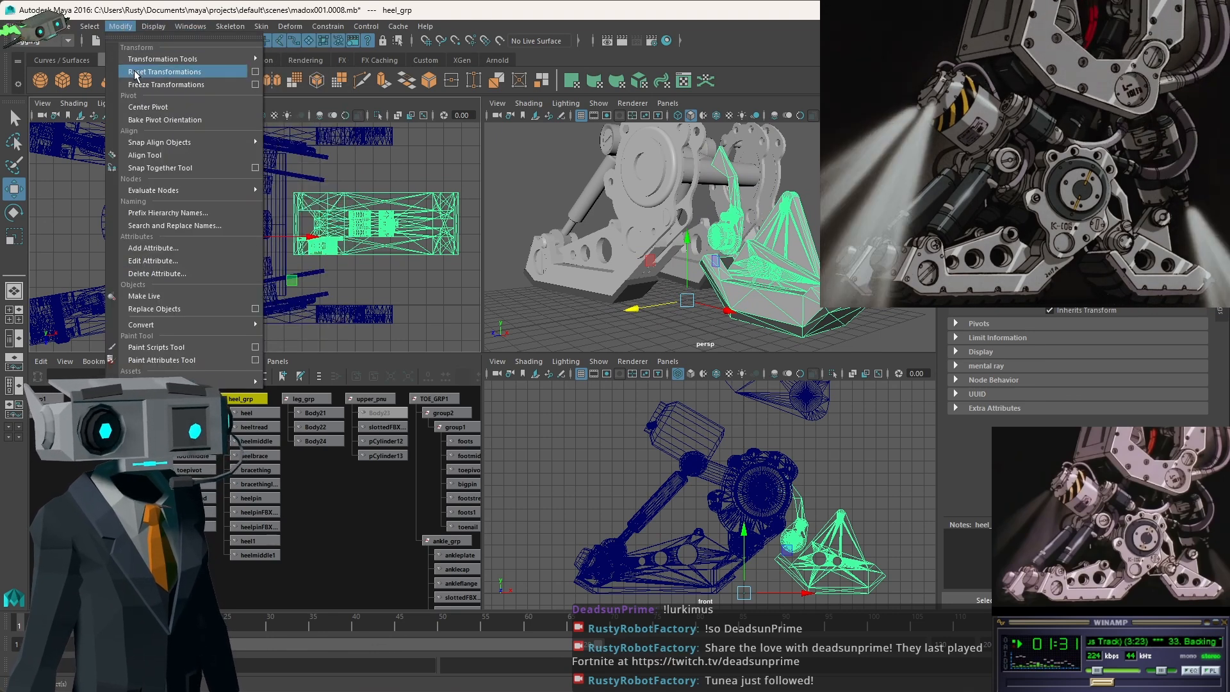
{"action": "left_click", "coordinate": [137, 108]}
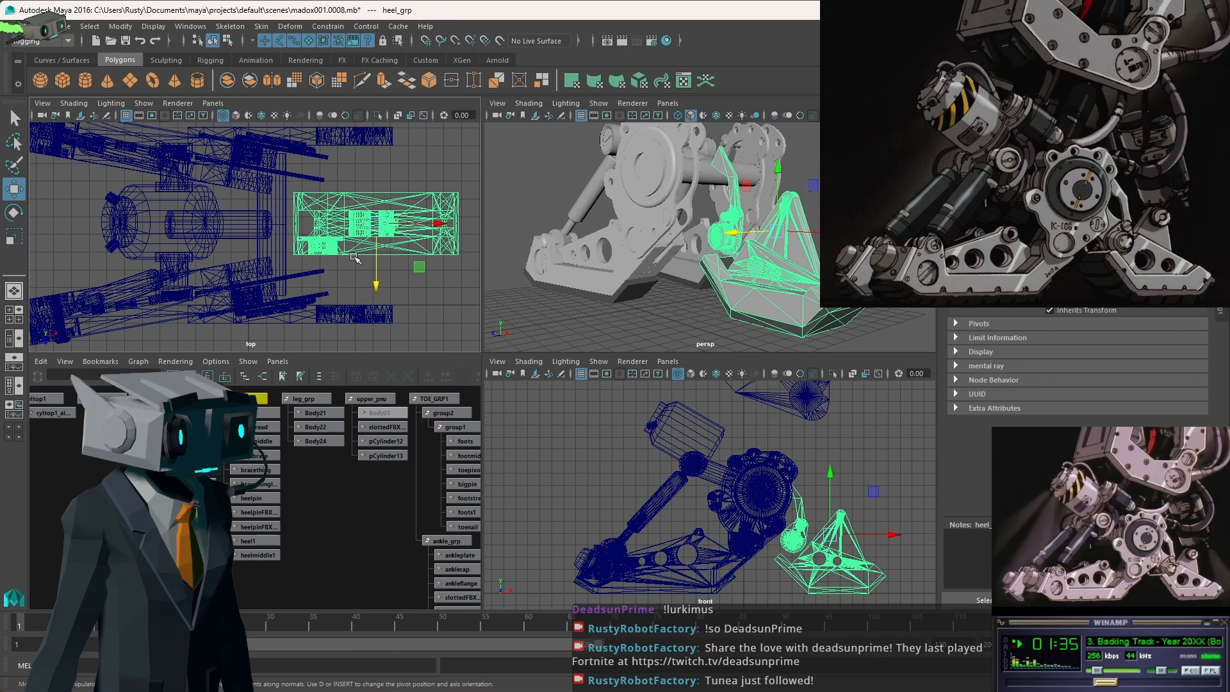
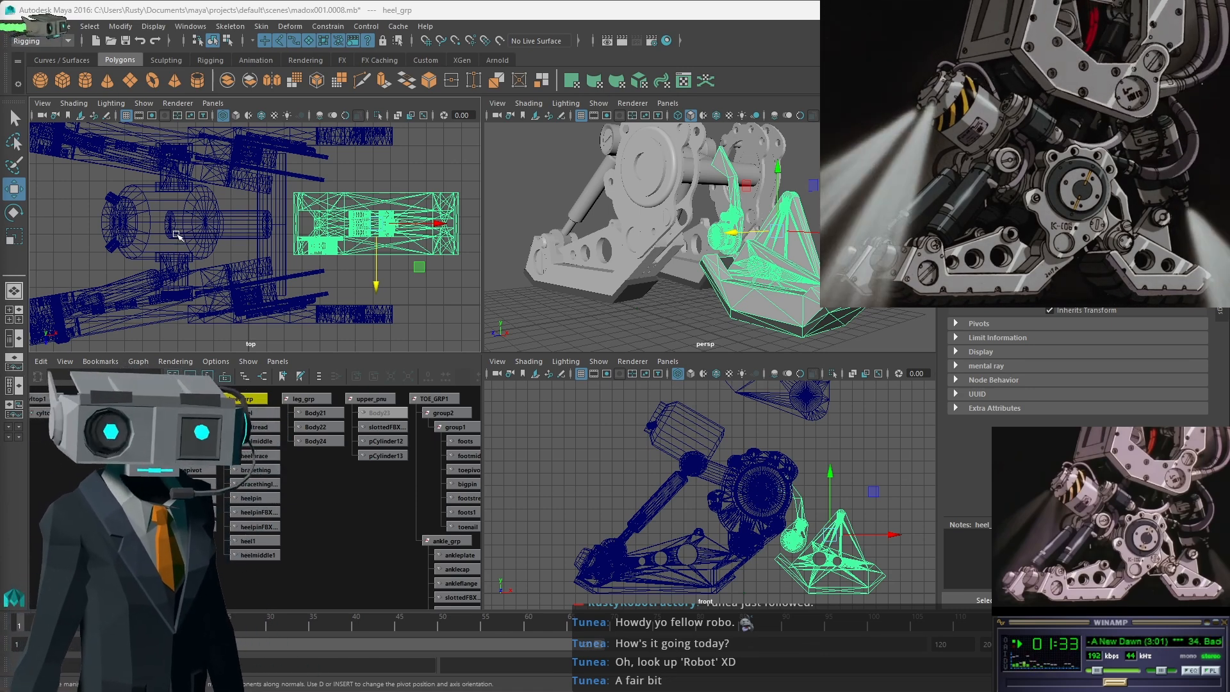
Clear the selection and examine the heel and its pins from behind, from the side and up close.
{"action": "left_click_drag", "start_coordinate": [811, 234], "coordinate": [725, 221], "text": "alt"}
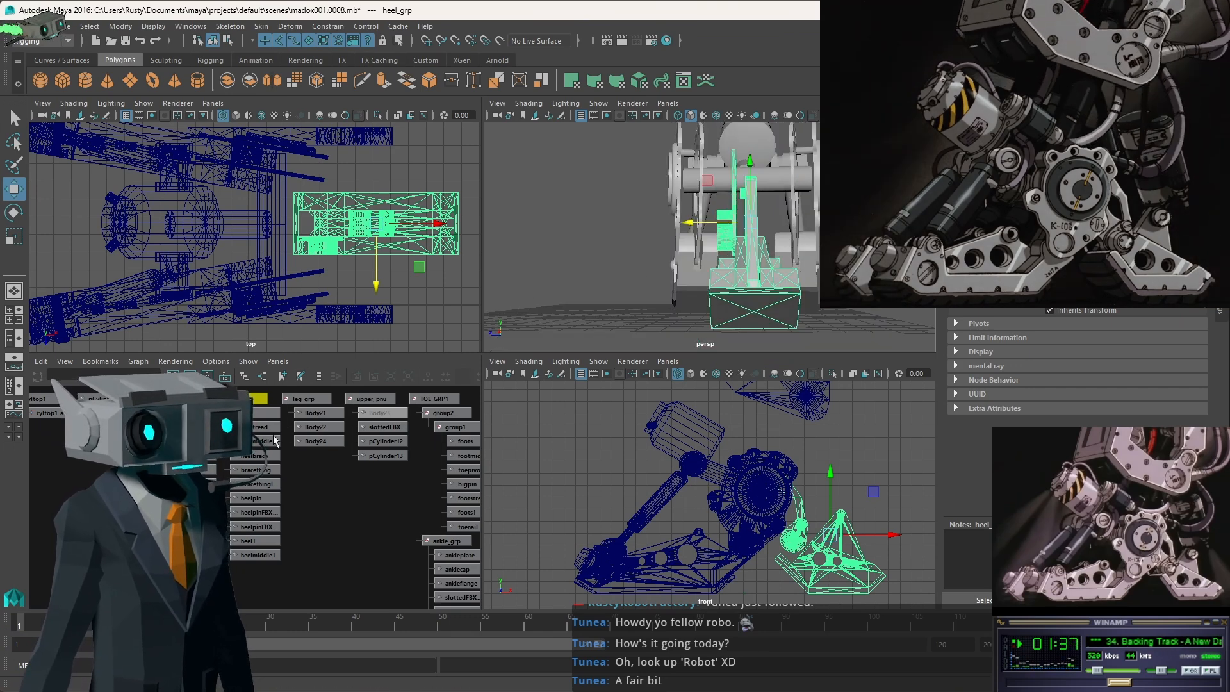
{"action": "left_click", "coordinate": [629, 205]}
{"action": "left_click_drag", "start_coordinate": [631, 207], "coordinate": [761, 251], "text": "alt"}
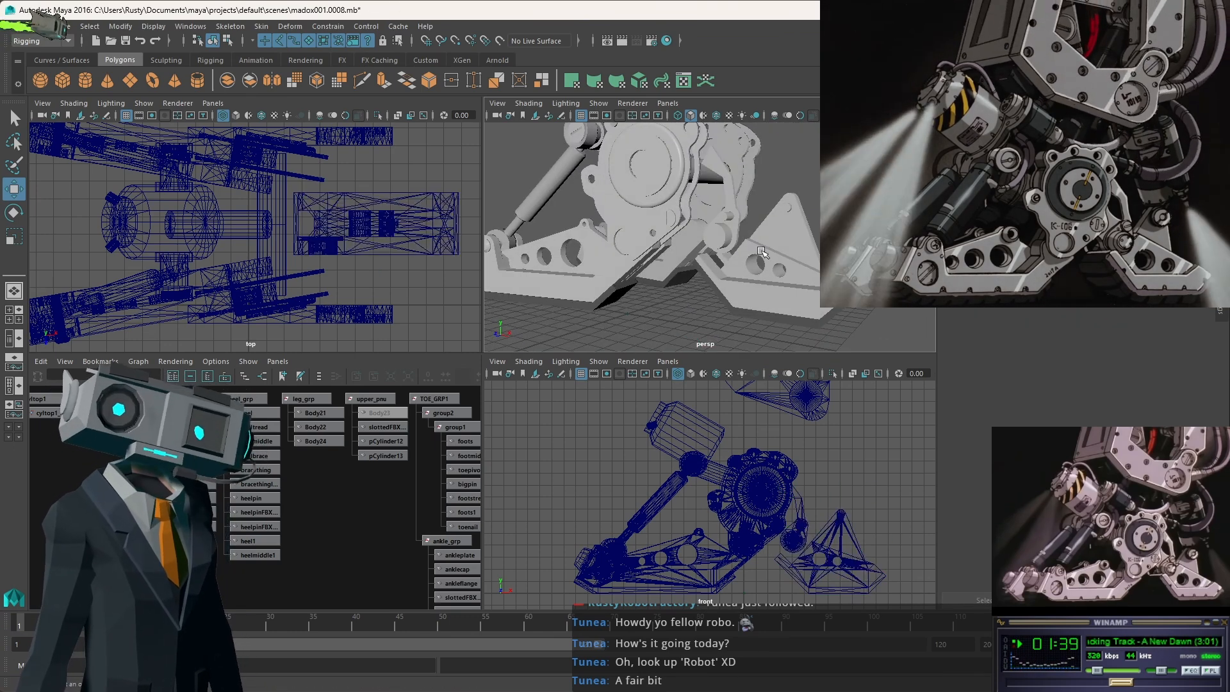
{"action": "scroll", "coordinate": [763, 187], "scroll_direction": "up", "scroll_amount": 5}
{"action": "left_click_drag", "start_coordinate": [764, 188], "coordinate": [730, 210], "text": "alt"}
Select heelpin together with the smaller upper pin heelpinFBXASC045upper and check their placement against the ankle and heel.
{"action": "left_click", "coordinate": [759, 206]}
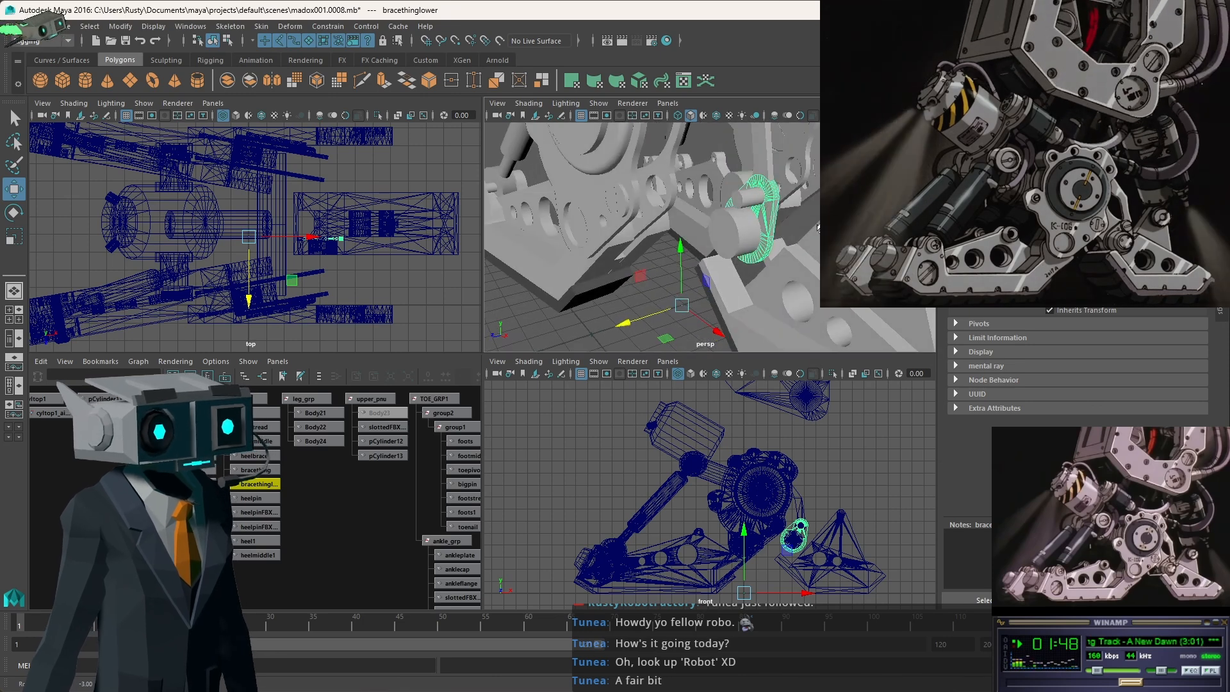
{"action": "left_click", "coordinate": [746, 196]}
{"action": "left_click", "coordinate": [740, 233]}
{"action": "left_click", "coordinate": [749, 197], "text": "shift"}
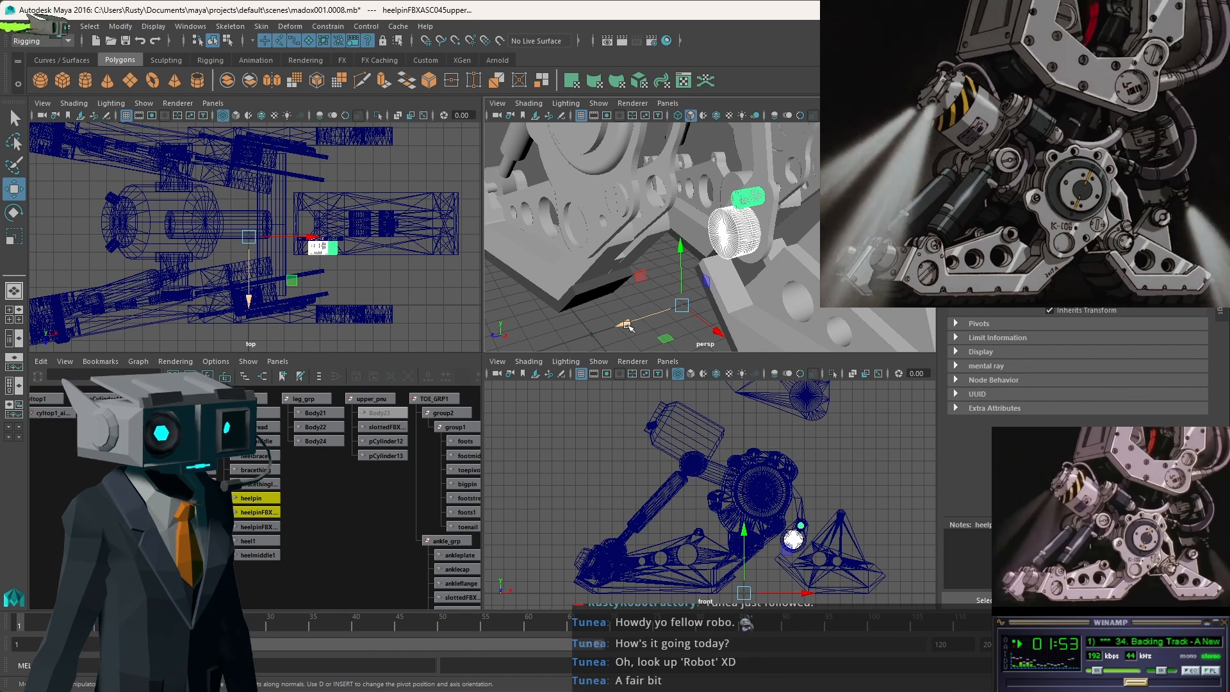
{"action": "right_click_drag", "start_coordinate": [752, 288], "coordinate": [654, 272], "text": "alt"}
{"action": "left_click_drag", "start_coordinate": [653, 272], "coordinate": [710, 248], "text": "alt"}
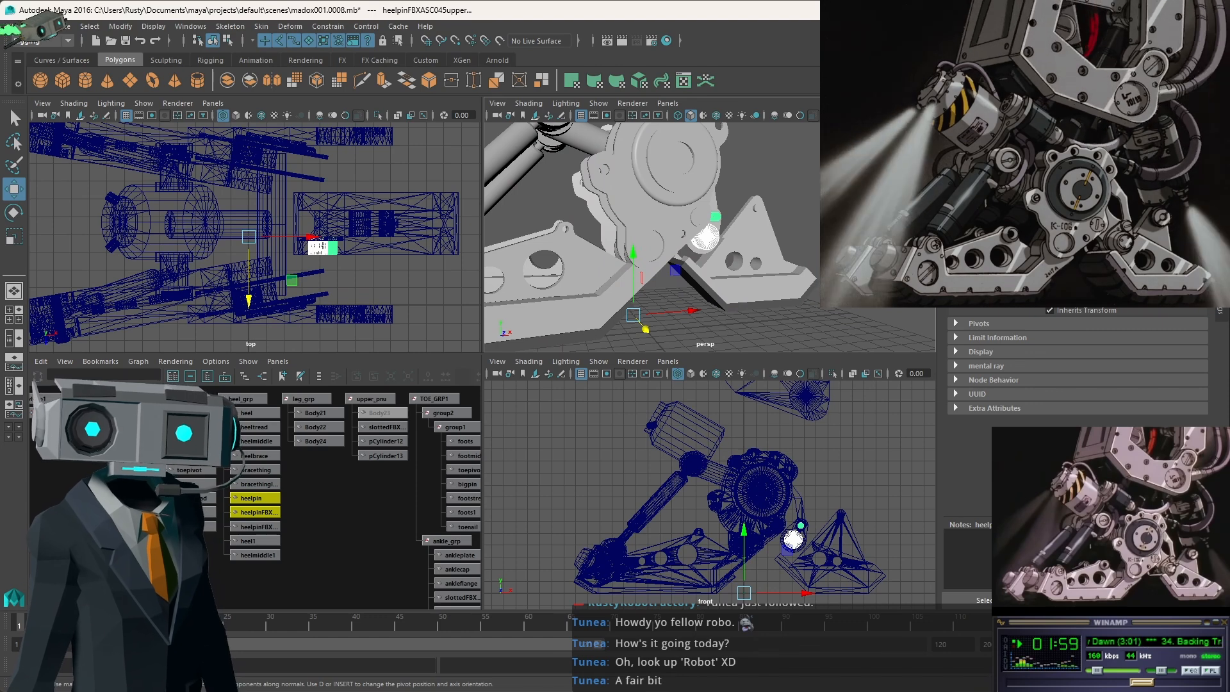
{"action": "left_click_drag", "start_coordinate": [775, 221], "coordinate": [798, 225], "text": "alt"}
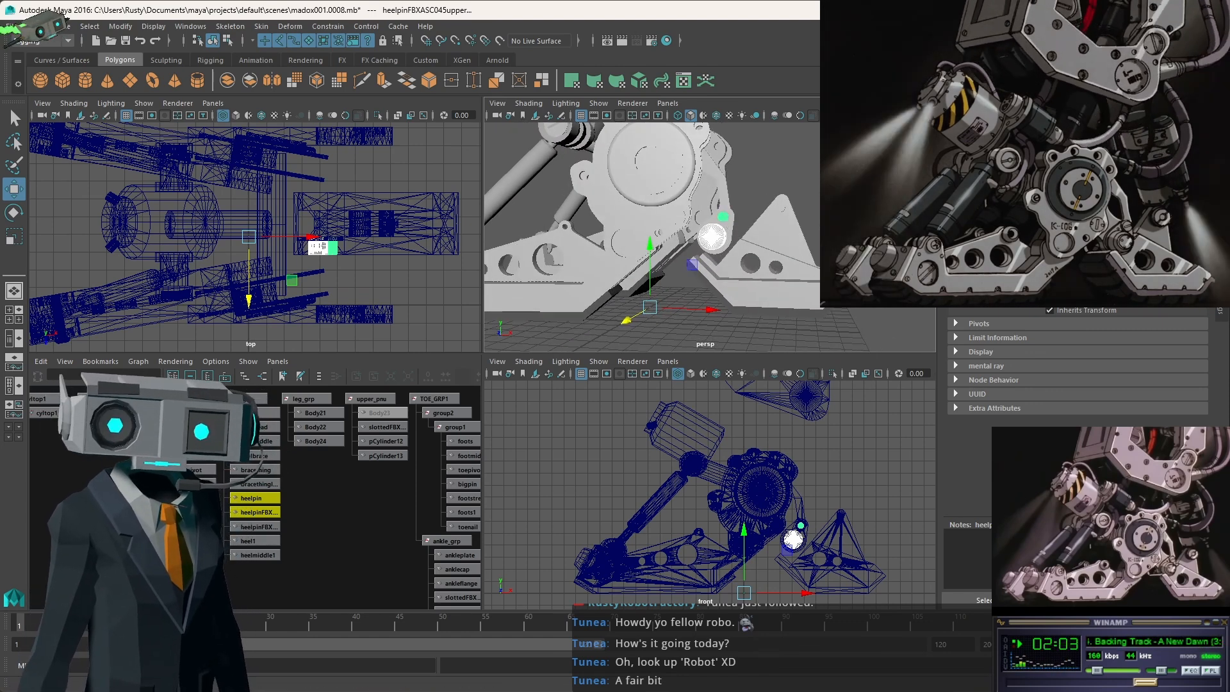
Select heelbrace and examine from behind and from the side how it sits between the heel plates and beside the ankle pins.
{"action": "key", "text": "f"}
{"action": "scroll", "coordinate": [769, 234], "scroll_direction": "down", "scroll_amount": 5}
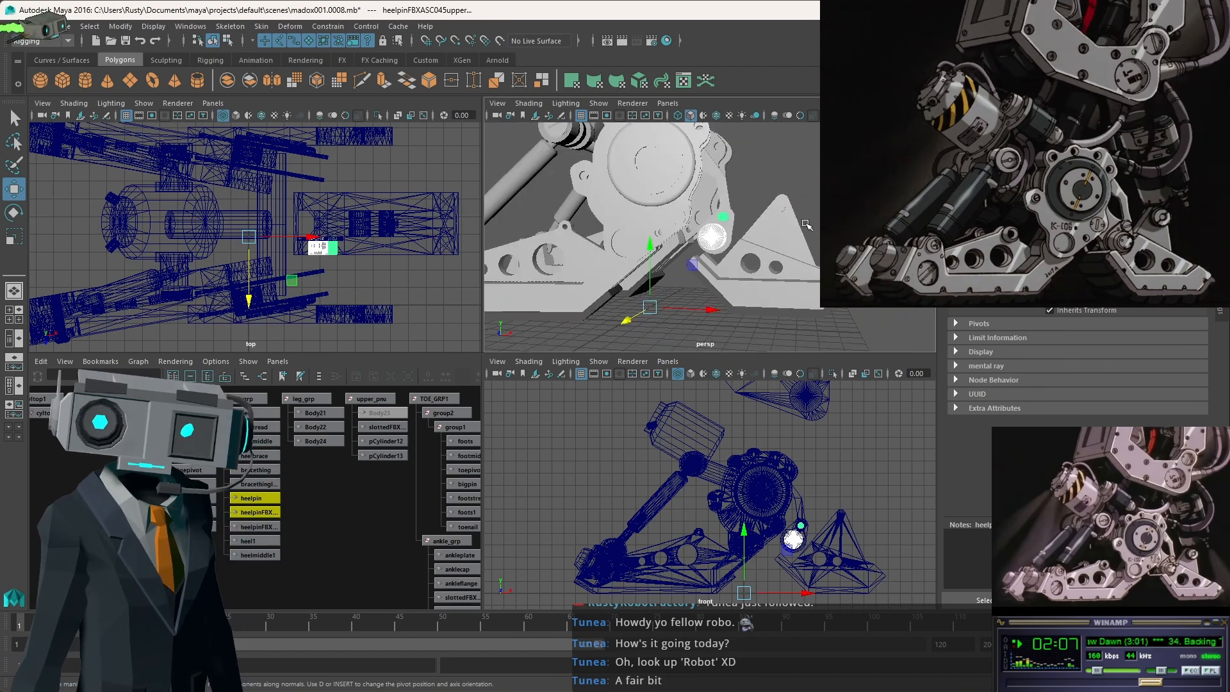
{"action": "left_click_drag", "start_coordinate": [756, 240], "coordinate": [580, 269], "text": "alt"}
{"action": "left_click", "coordinate": [708, 277]}
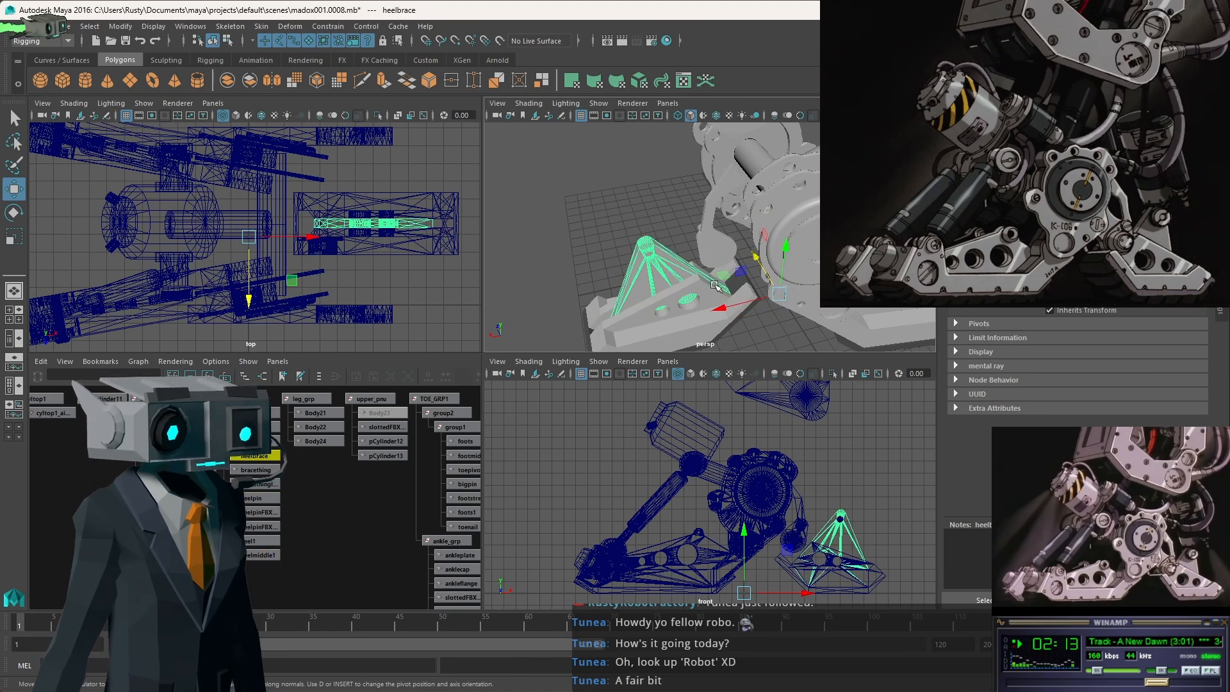
{"action": "left_click_drag", "start_coordinate": [709, 276], "coordinate": [570, 271], "text": "alt"}
{"action": "scroll", "coordinate": [681, 250], "scroll_direction": "up", "scroll_amount": 6}
{"action": "scroll", "coordinate": [681, 250], "scroll_direction": "down", "scroll_amount": 5}
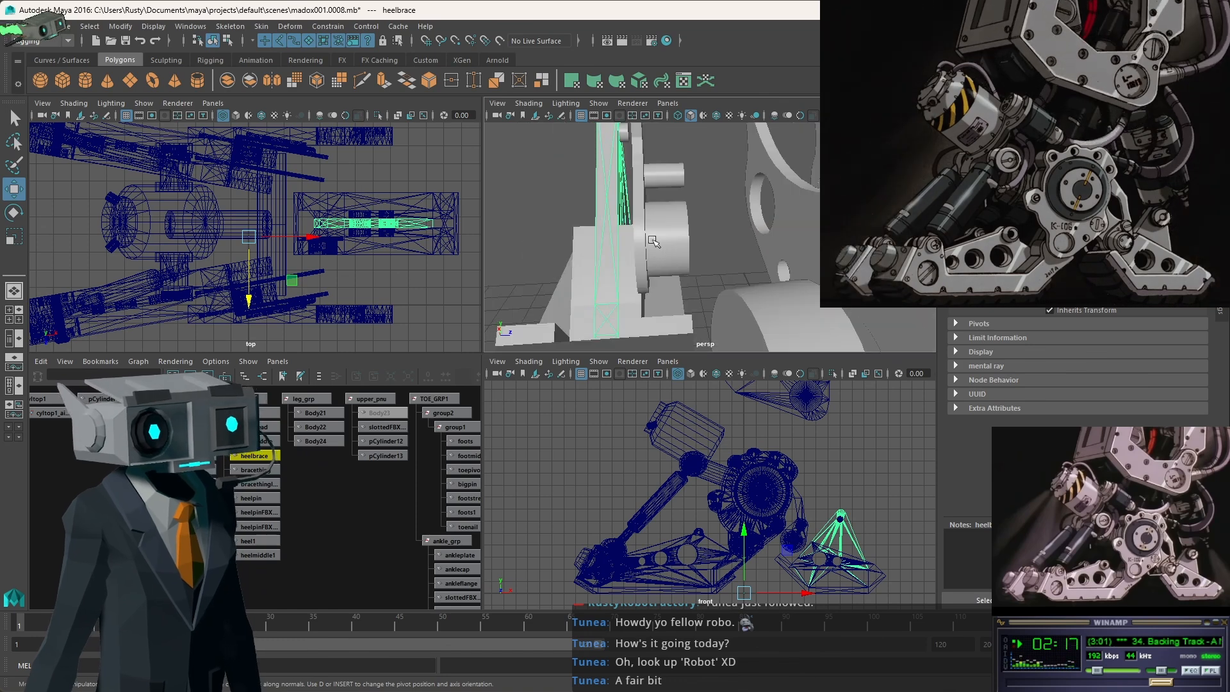
{"action": "middle_click_drag", "start_coordinate": [613, 203], "coordinate": [724, 225], "text": "alt"}
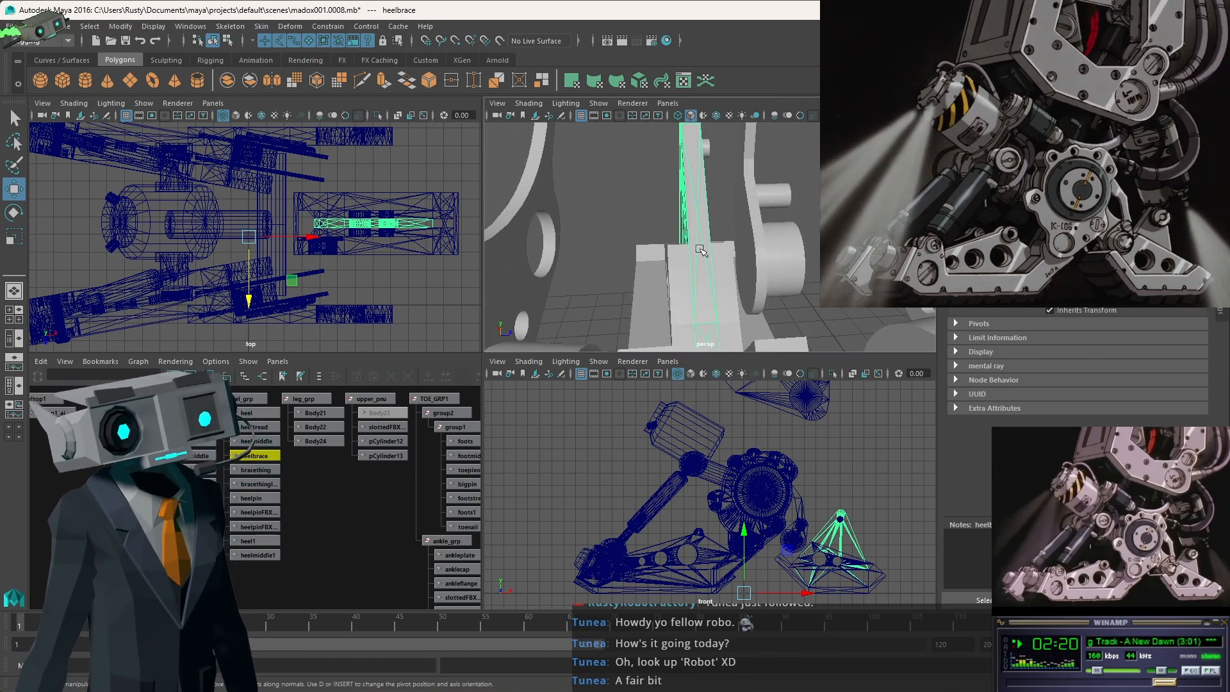
{"action": "left_click_drag", "start_coordinate": [656, 234], "coordinate": [809, 264], "text": "alt"}
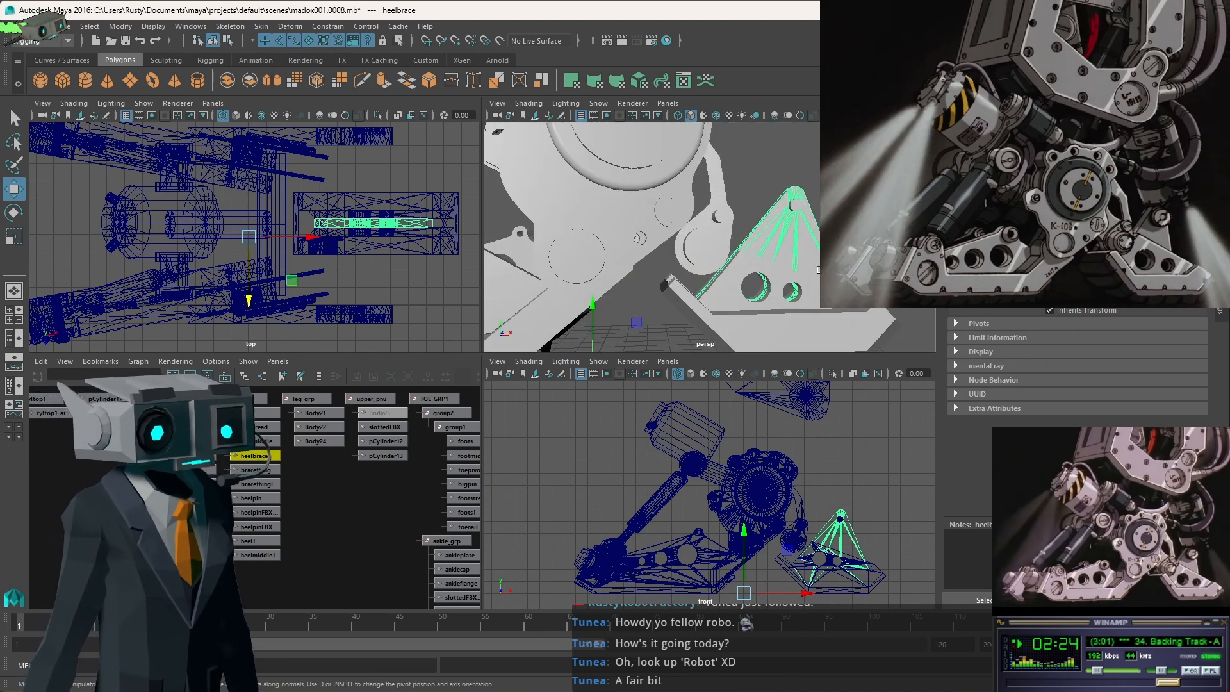
Enlarge the perspective view and examine heelbrace in wireframe, including its holes, upper pin and fit inside the heel.
{"action": "key", "text": "space"}
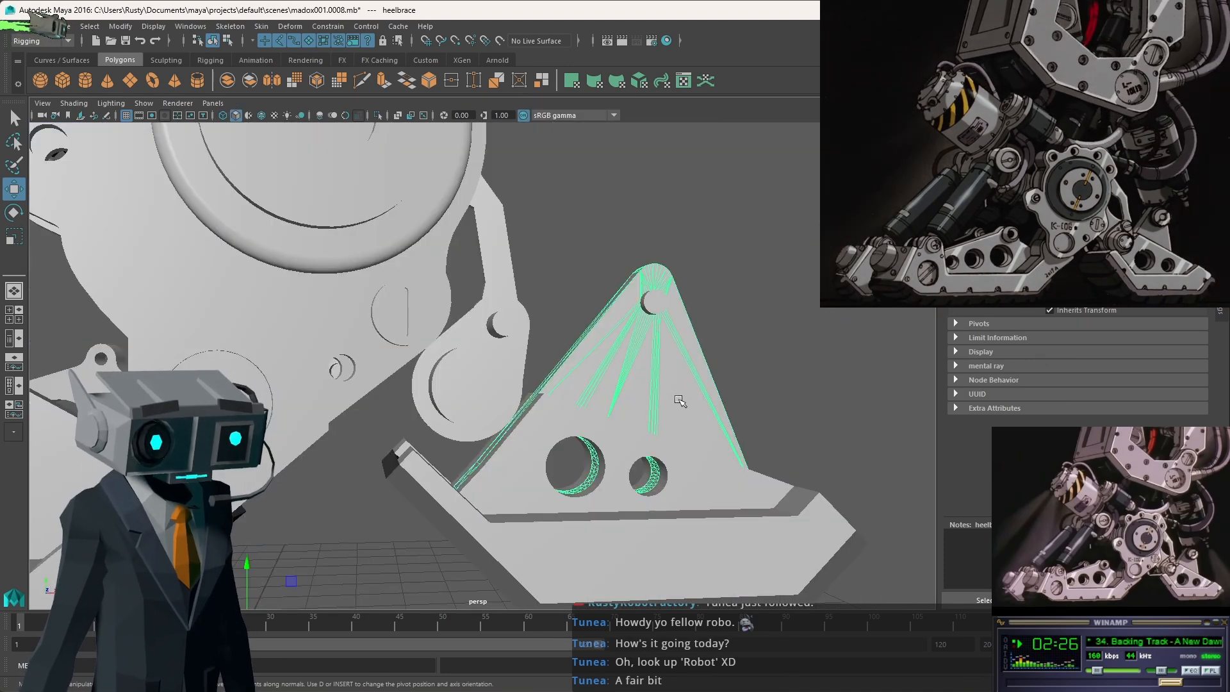
{"action": "left_click_drag", "start_coordinate": [740, 394], "coordinate": [675, 332], "text": "alt"}
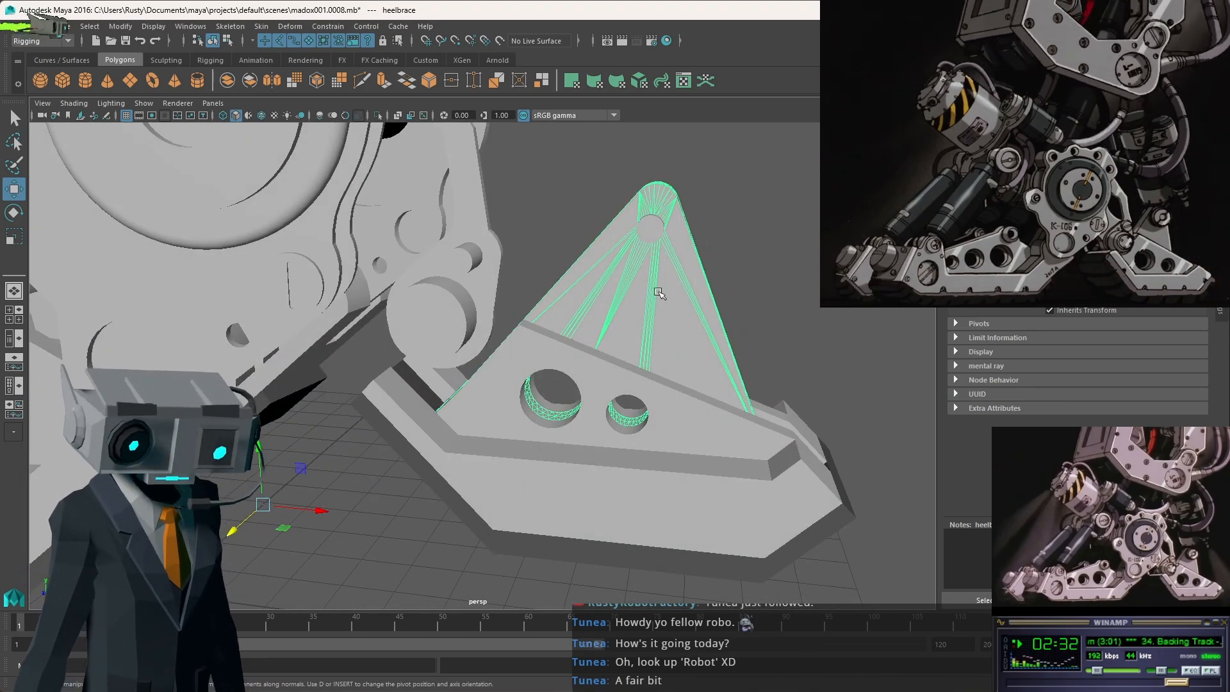
{"action": "key", "text": "4"}
{"action": "mouse_move", "coordinate": [688, 316]}
{"action": "left_mouse_down", "text": "alt"}
{"action": "mouse_move", "coordinate": [711, 306]}
{"action": "mouse_move", "coordinate": [681, 298]}
{"action": "mouse_move", "coordinate": [701, 308]}
{"action": "left_mouse_up", "text": "alt"}
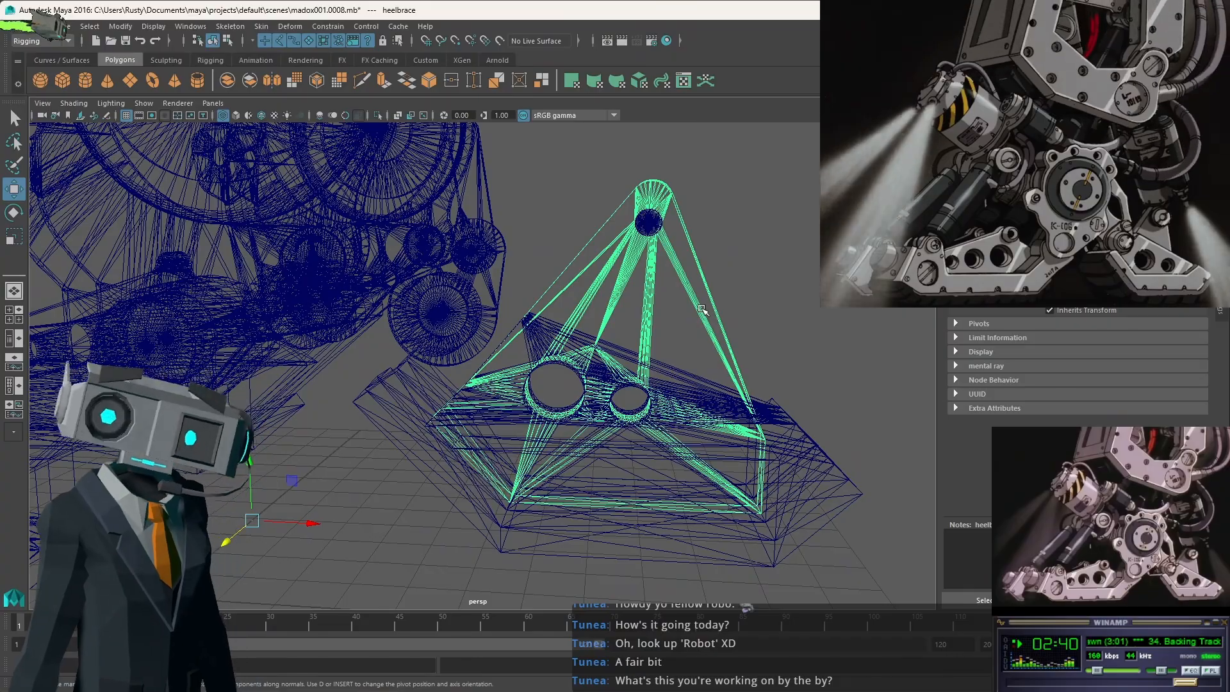
{"action": "left_click_drag", "start_coordinate": [619, 343], "coordinate": [649, 336], "text": "alt"}
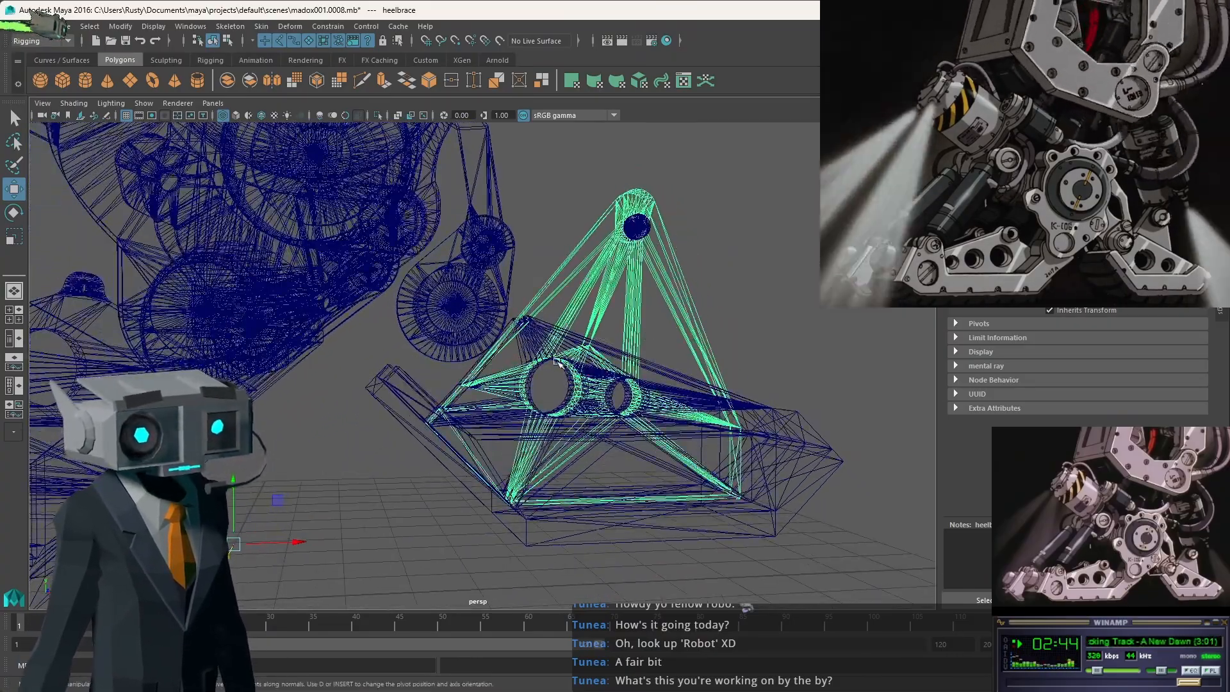
{"action": "left_click_drag", "start_coordinate": [628, 347], "coordinate": [627, 346], "text": "alt"}
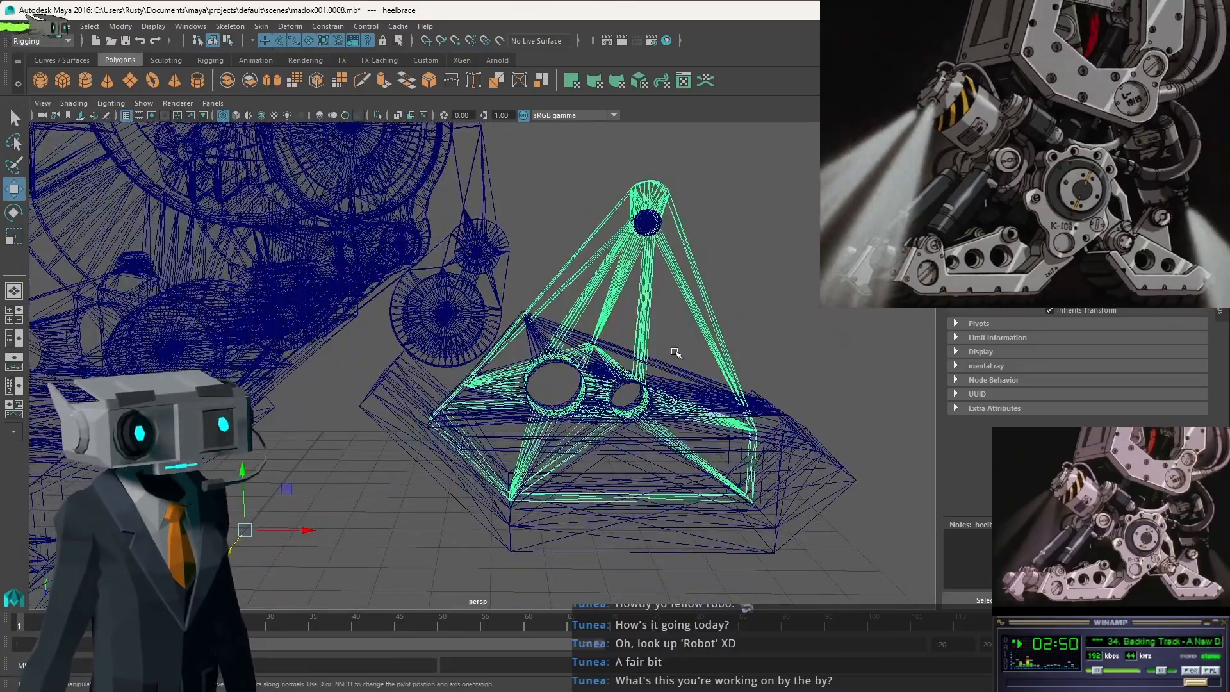
{"action": "left_click_drag", "start_coordinate": [676, 352], "coordinate": [757, 359], "text": "alt"}
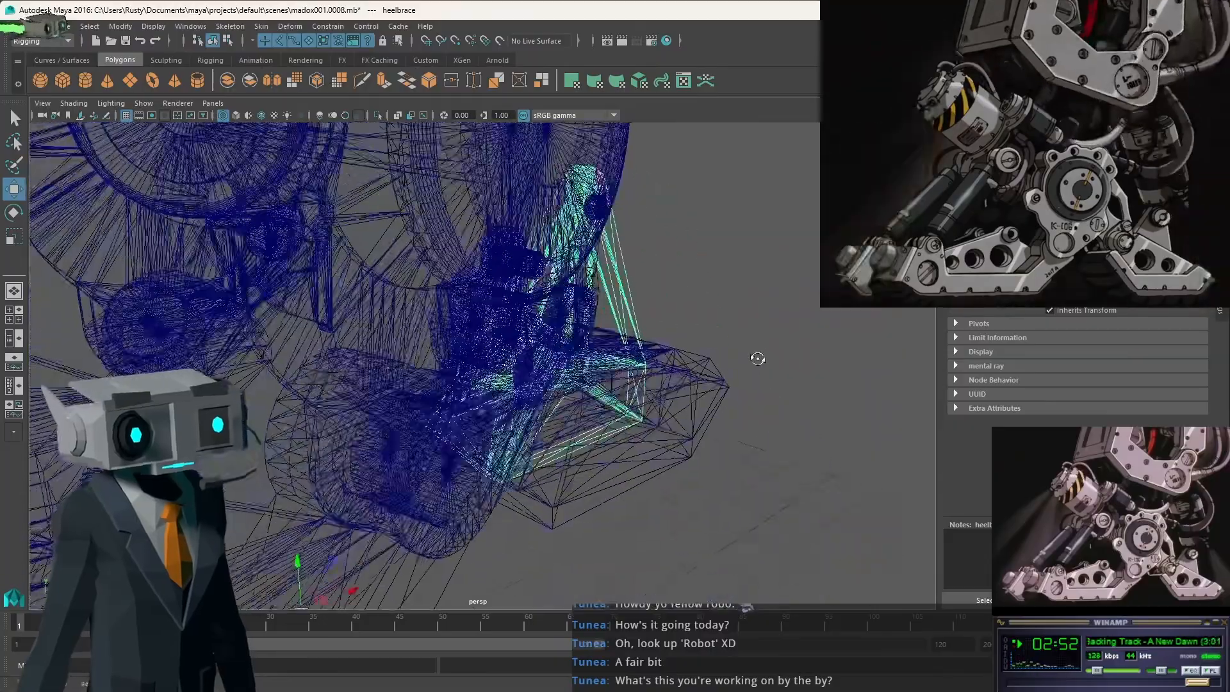
{"action": "key", "text": "f"}
{"action": "left_click_drag", "start_coordinate": [667, 352], "coordinate": [442, 349], "text": "alt"}
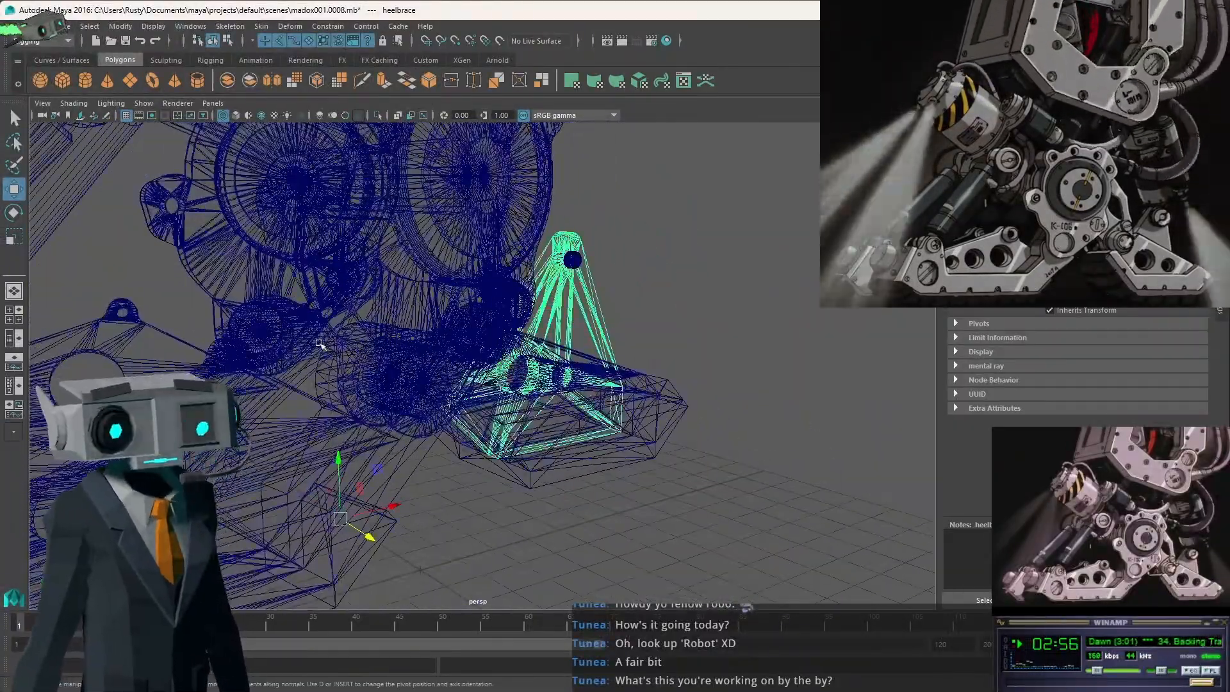
{"action": "key", "text": "space"}
{"action": "key", "text": "space"}
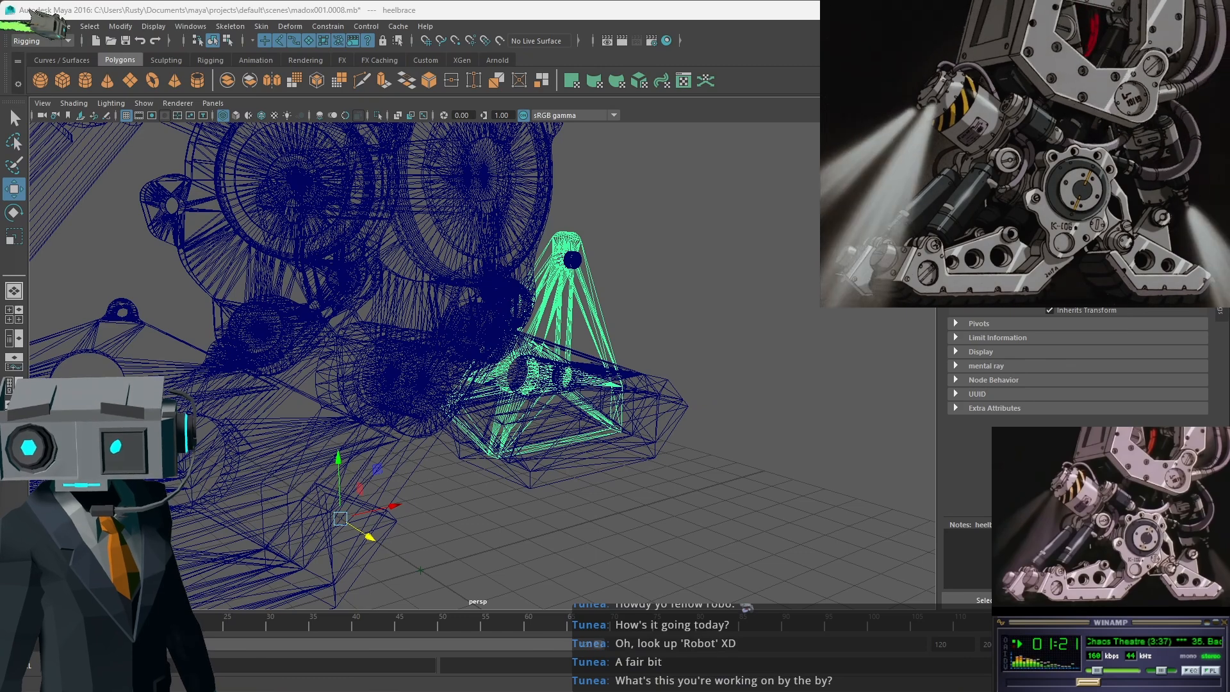
Bring the browser with the MADOX-01 YouTube video over the scene, pause playback and return to Maya.
{"action": "left_click_drag", "start_coordinate": [0, 23], "coordinate": [414, 23]}
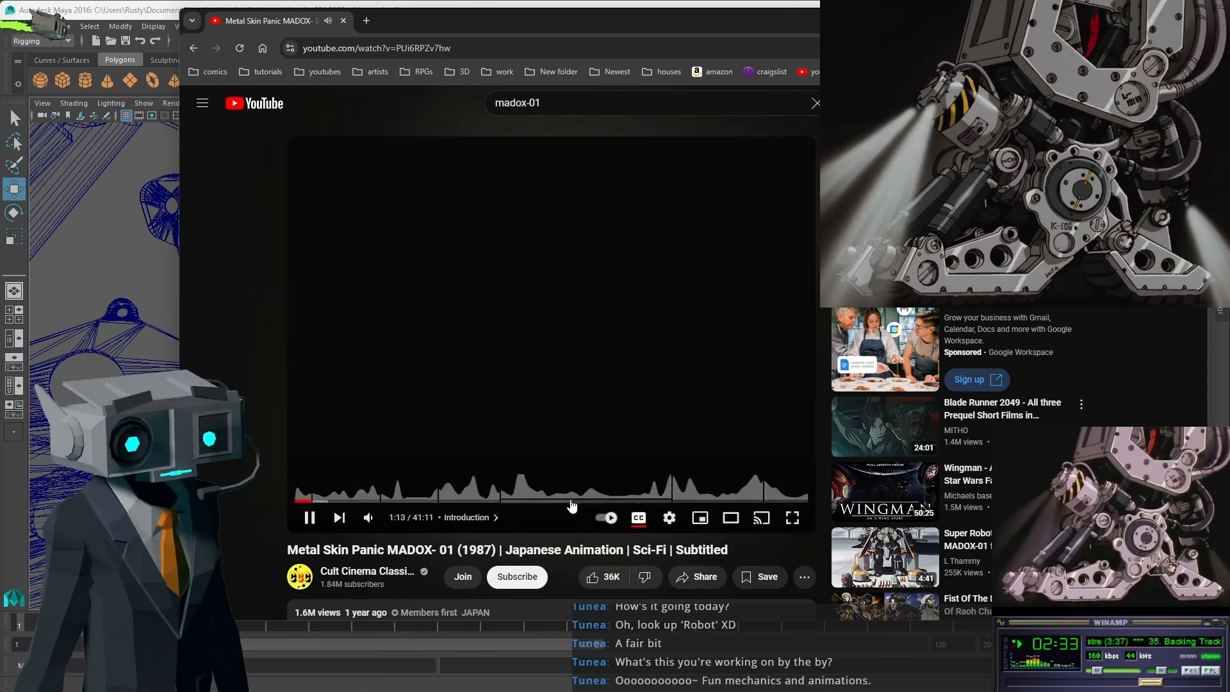
{"action": "left_click", "coordinate": [309, 518]}
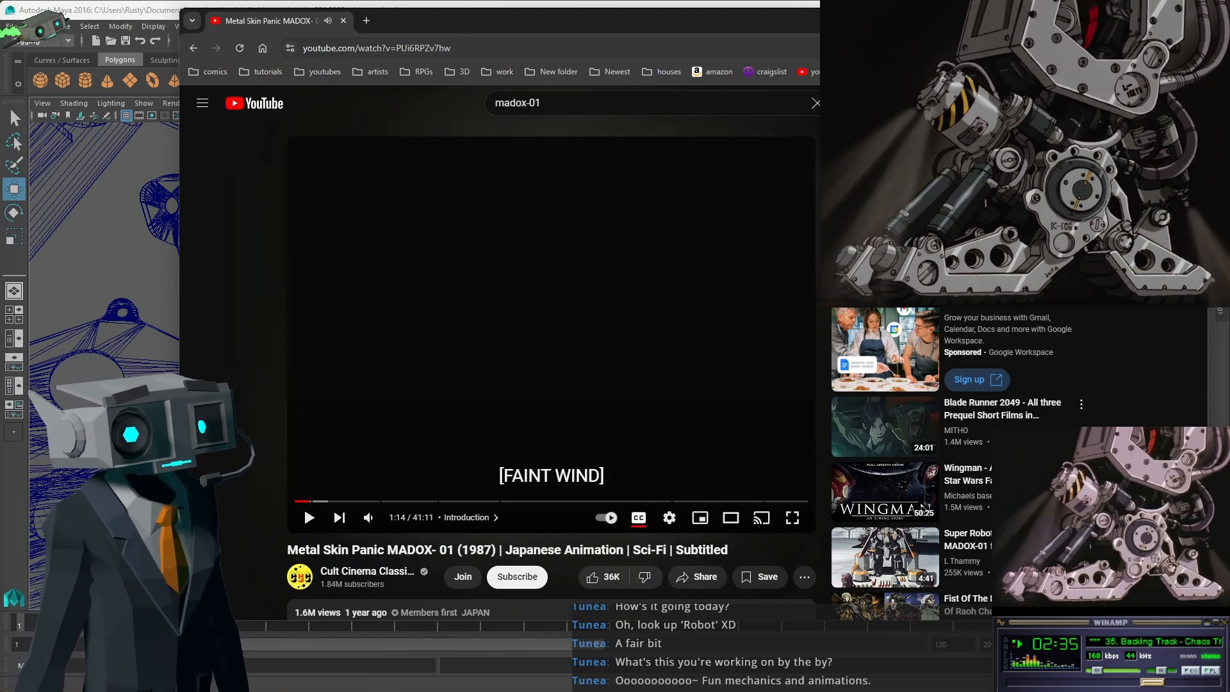
{"action": "key", "text": "alt+Tab"}
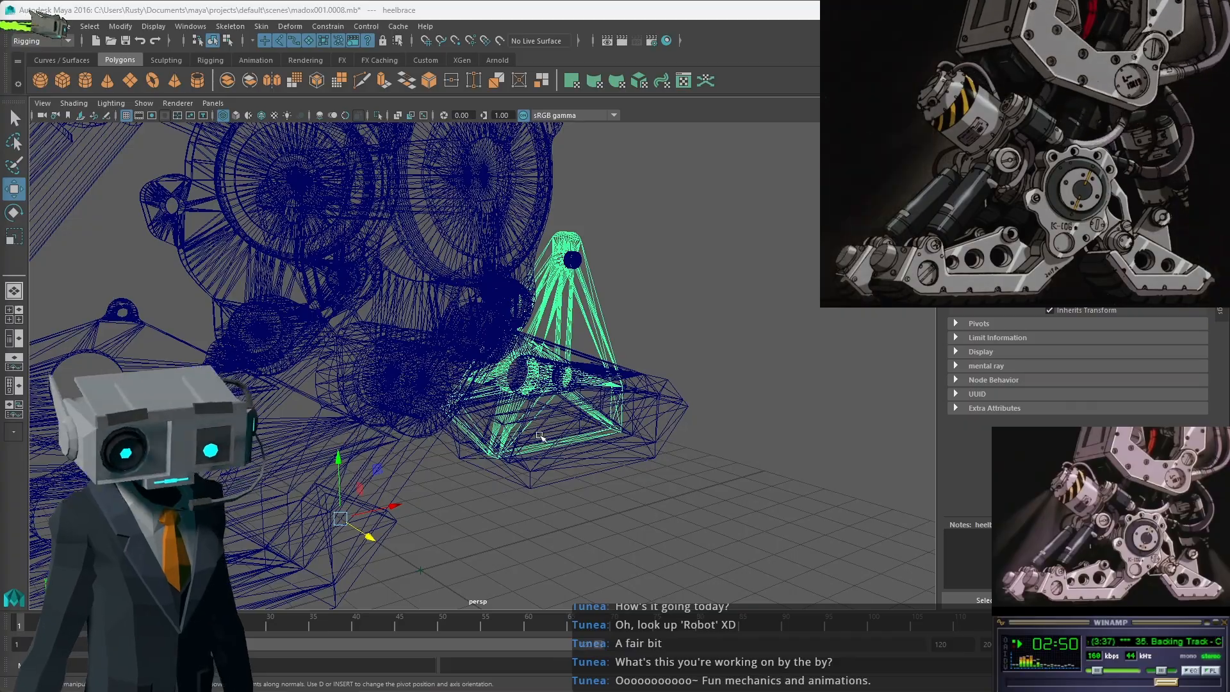
Show the patlabor2-hand-01.webp reference picture over the Maya scene and move its window back off the screen.
{"action": "left_click_drag", "start_coordinate": [603, 418], "coordinate": [694, 394], "text": "alt"}
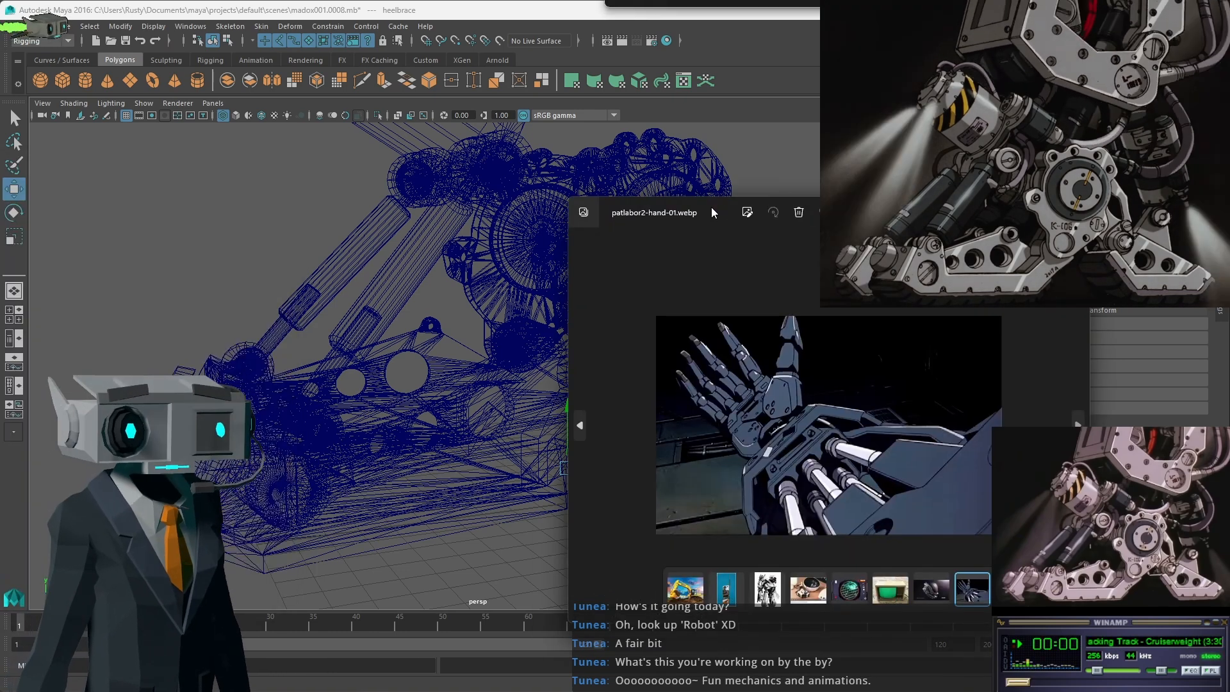
{"action": "left_click_drag", "start_coordinate": [712, 206], "coordinate": [539, 135]}
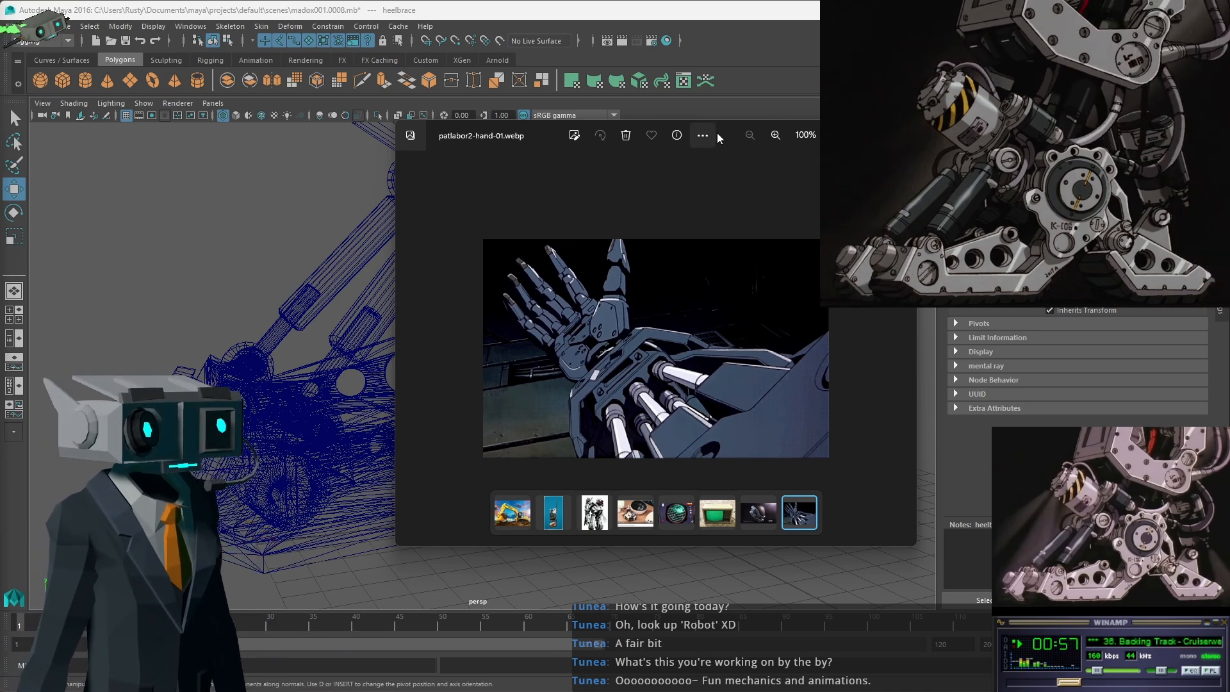
{"action": "left_click_drag", "start_coordinate": [729, 133], "coordinate": [0, 138]}
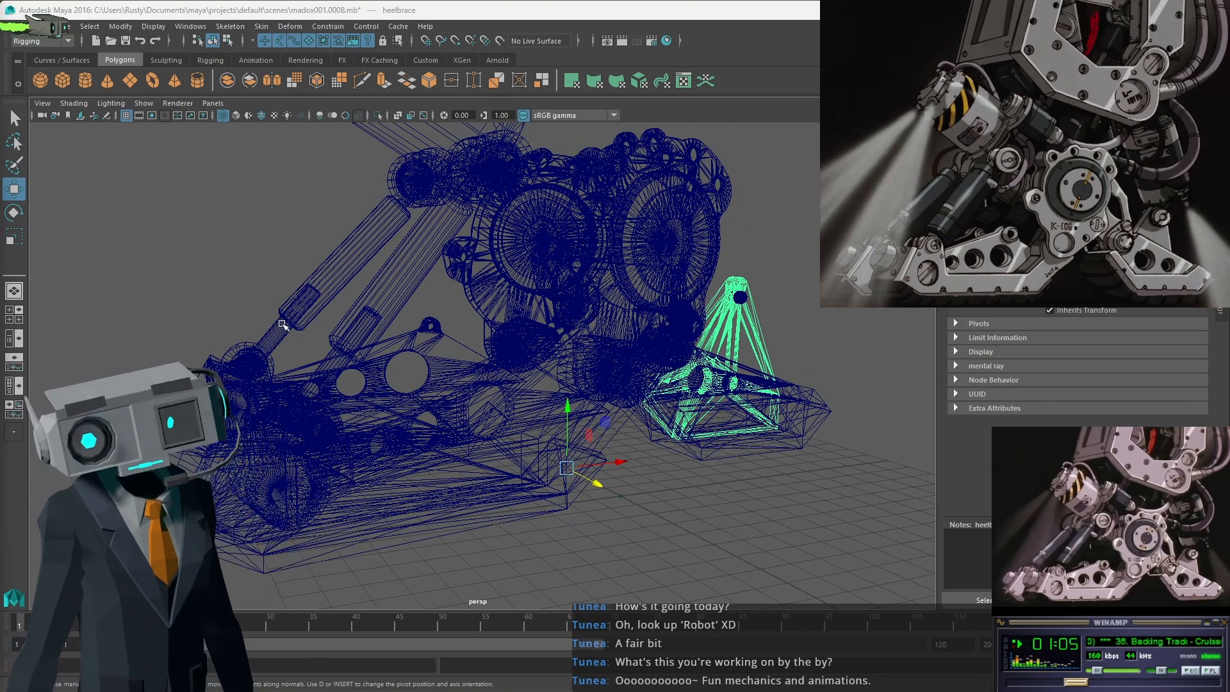
Examine heelbrace head-on in wireframe and shaded display to check its alignment with the heel block and pins.
{"action": "middle_click_drag", "start_coordinate": [293, 357], "coordinate": [420, 367], "text": "alt"}
{"action": "left_click_drag", "start_coordinate": [420, 366], "coordinate": [507, 398], "text": "alt"}
{"action": "left_click_drag", "start_coordinate": [672, 414], "coordinate": [602, 428], "text": "alt"}
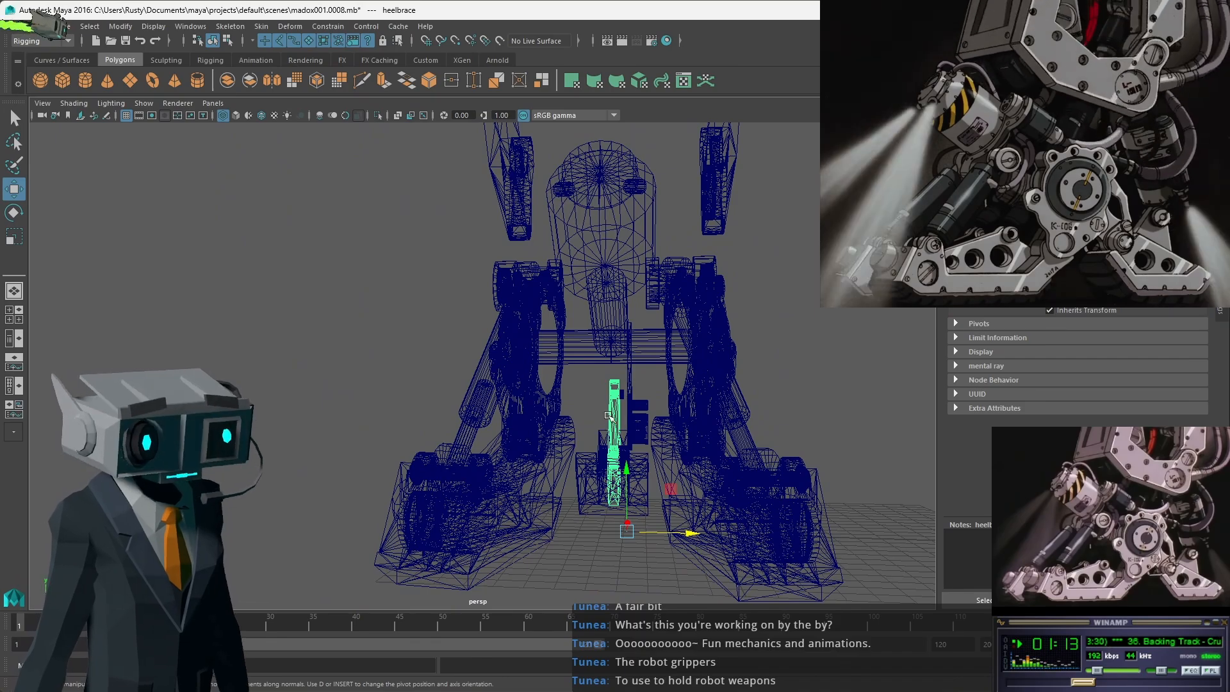
{"action": "key", "text": "f"}
{"action": "left_click_drag", "start_coordinate": [504, 350], "coordinate": [489, 317], "text": "alt"}
{"action": "scroll", "coordinate": [489, 316], "scroll_direction": "up", "scroll_amount": 7}
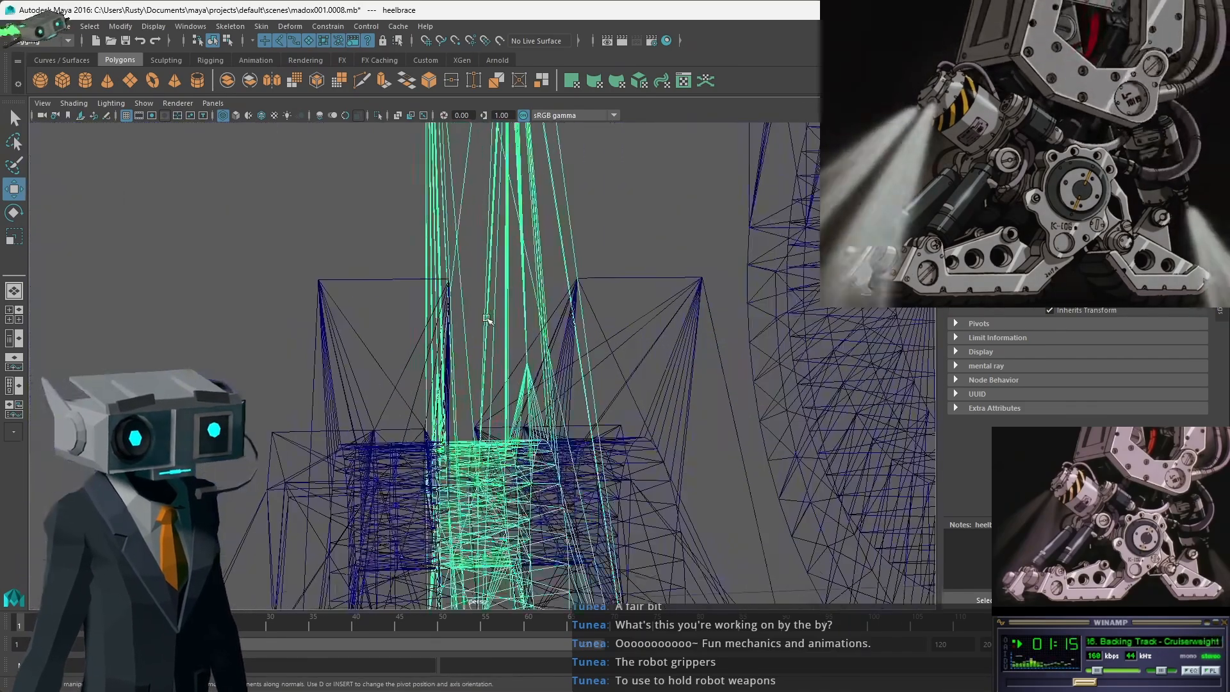
{"action": "scroll", "coordinate": [489, 316], "scroll_direction": "down", "scroll_amount": 3}
{"action": "key", "text": "5"}
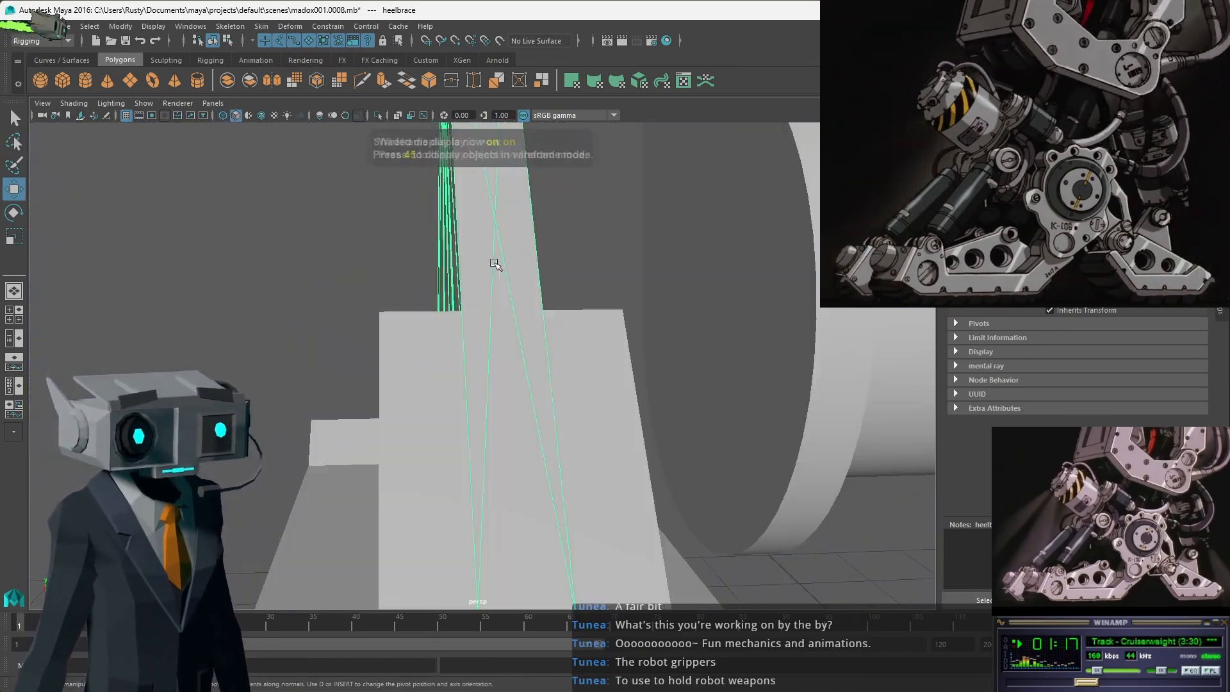
{"action": "scroll", "coordinate": [516, 276], "scroll_direction": "down", "scroll_amount": 3}
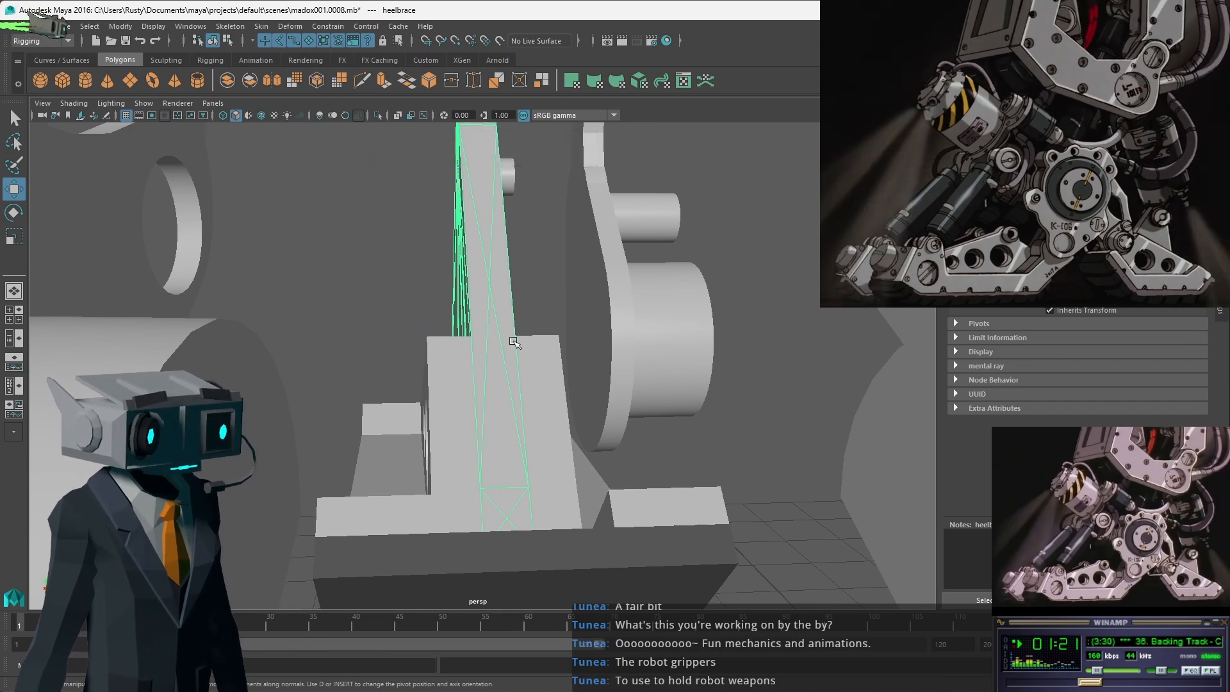
{"action": "left_click_drag", "start_coordinate": [514, 341], "coordinate": [512, 353], "text": "alt"}
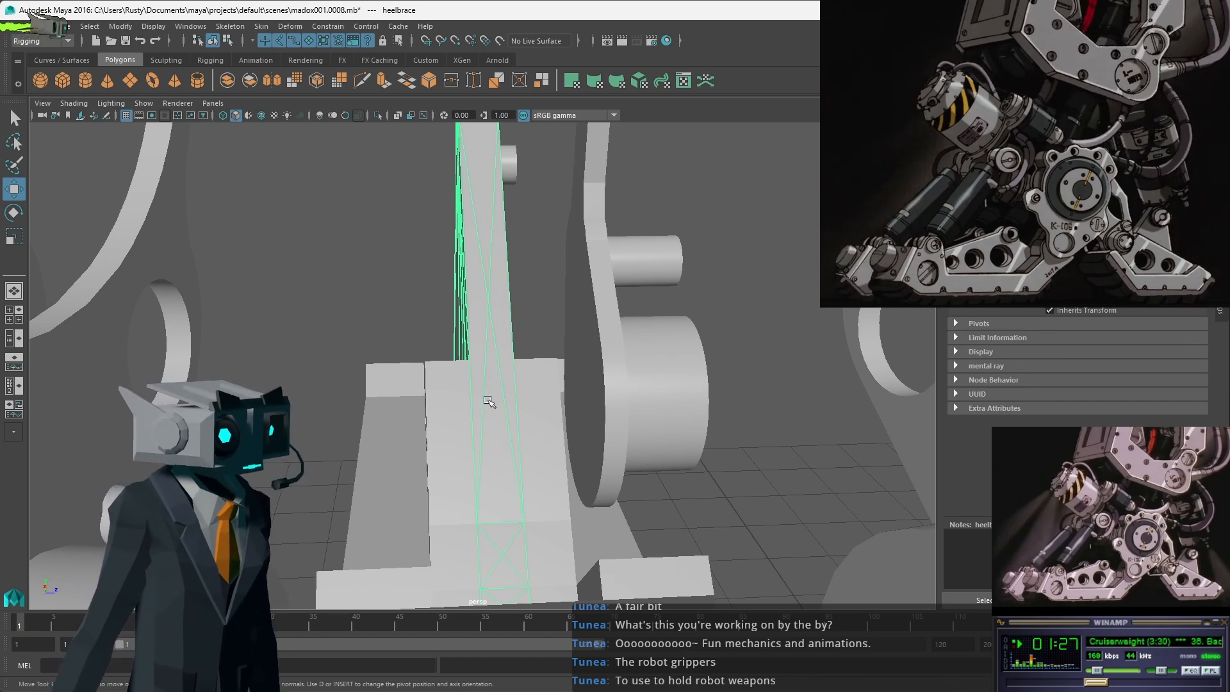
Select heelmiddle and inspect its thickness and position beside the heel brace from the front and the side.
{"action": "scroll", "coordinate": [487, 401], "scroll_direction": "down", "scroll_amount": 4}
{"action": "scroll", "coordinate": [486, 403], "scroll_direction": "up", "scroll_amount": 1}
{"action": "mouse_move", "coordinate": [506, 420]}
{"action": "left_mouse_down", "text": "alt"}
{"action": "mouse_move", "coordinate": [471, 425]}
{"action": "mouse_move", "coordinate": [493, 424]}
{"action": "left_mouse_up", "text": "alt"}
{"action": "left_click", "coordinate": [543, 425]}
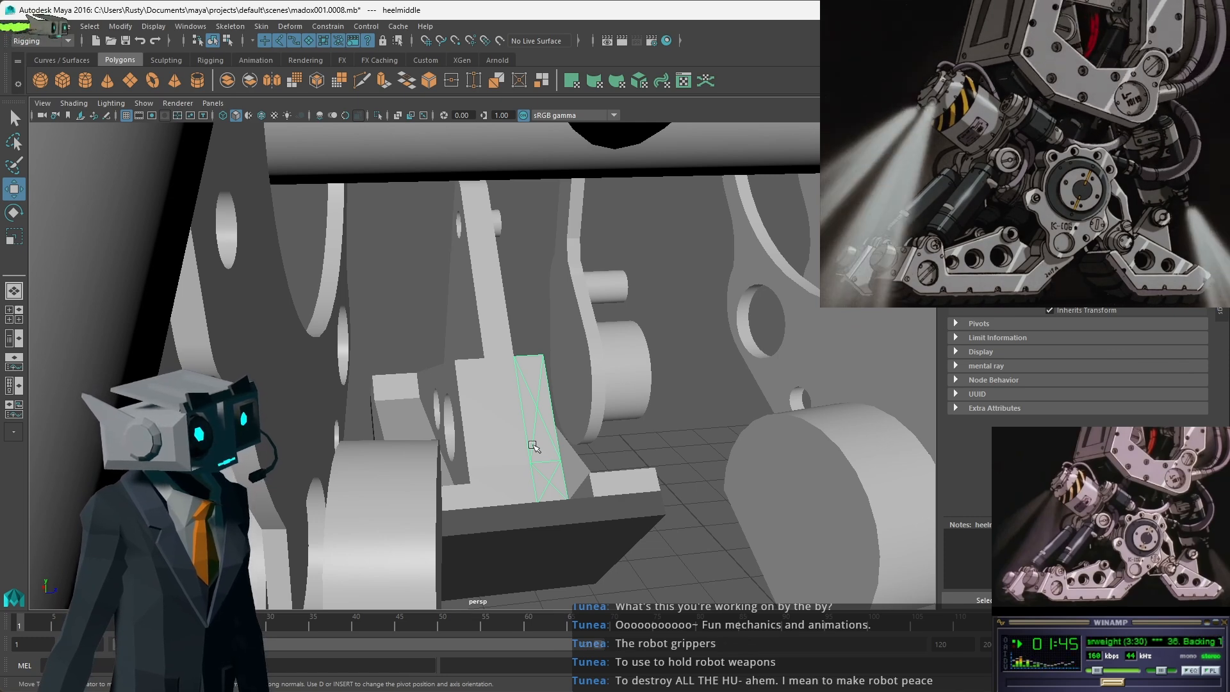
{"action": "left_click_drag", "start_coordinate": [533, 445], "coordinate": [521, 450], "text": "alt"}
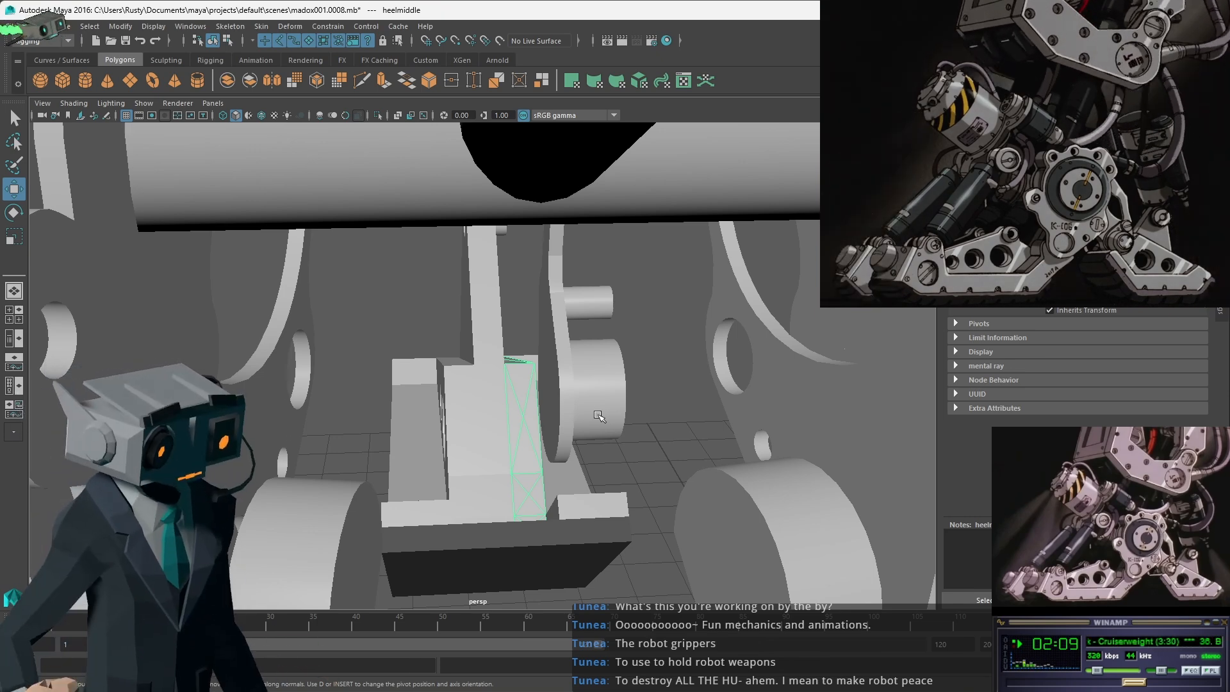
{"action": "left_click_drag", "start_coordinate": [542, 352], "coordinate": [431, 392], "text": "alt"}
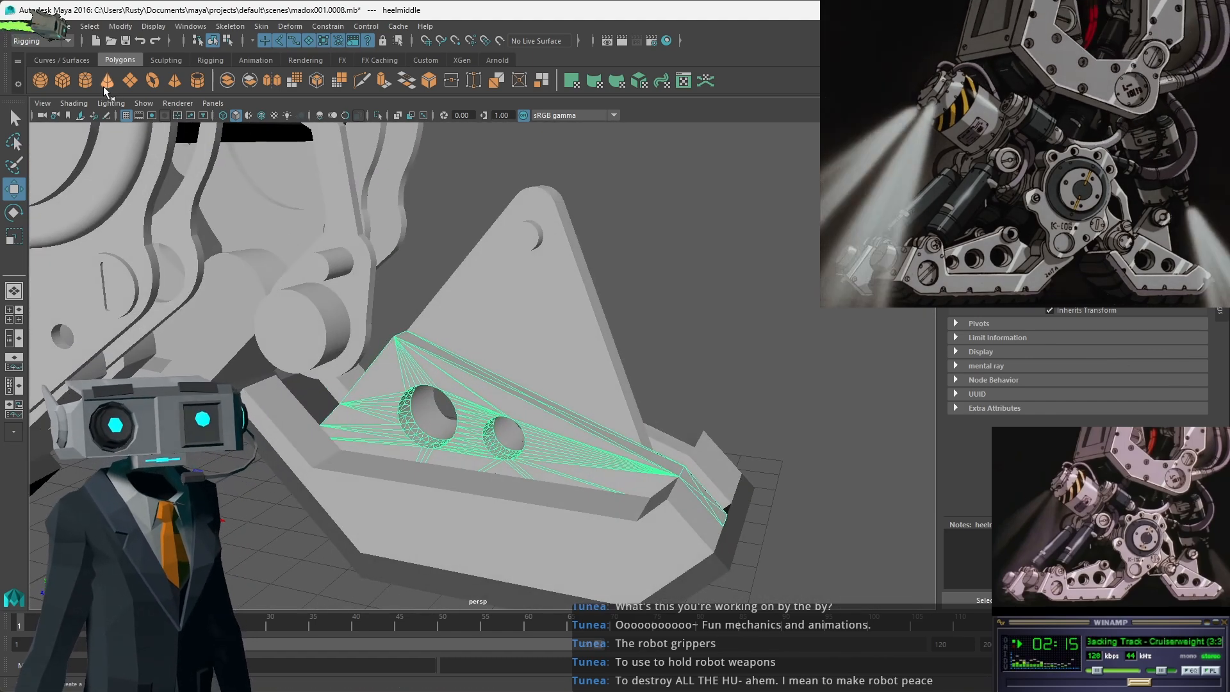
Create a small polygon cube and move it up against the sloped ankle-side edge of the heel.
{"action": "left_click", "coordinate": [64, 81]}
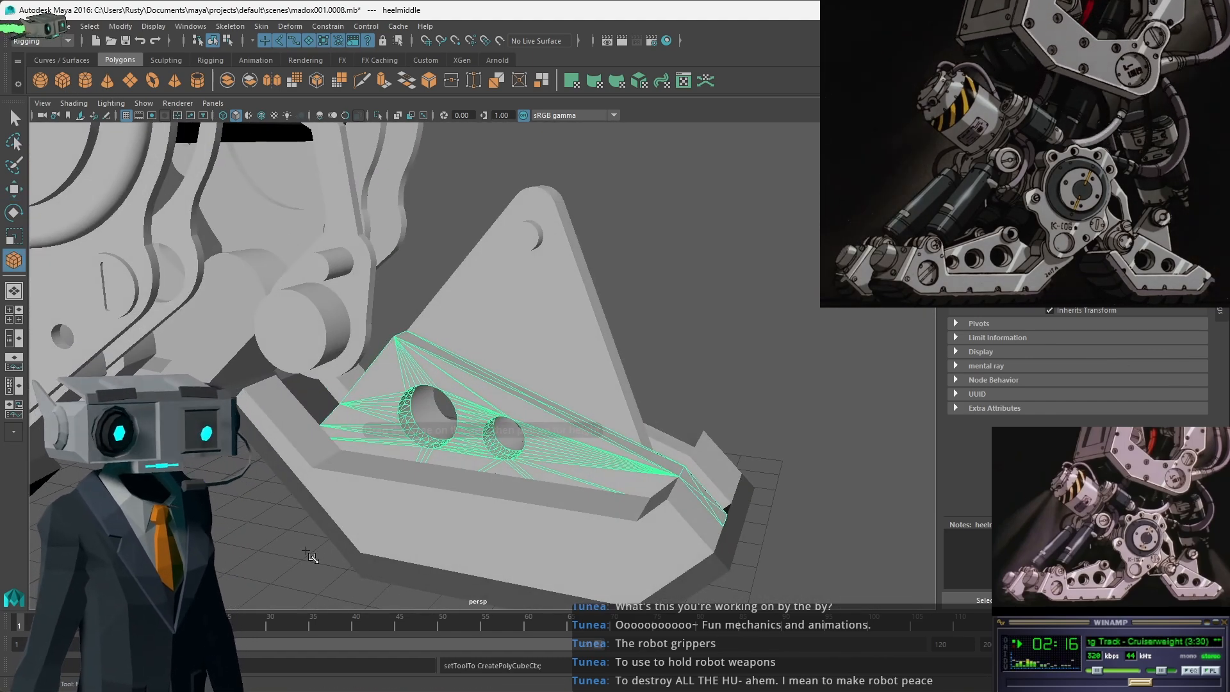
{"action": "left_click", "coordinate": [225, 549]}
{"action": "left_click_drag", "start_coordinate": [278, 560], "coordinate": [478, 349]}
{"action": "left_click", "coordinate": [497, 596]}
{"action": "left_click_drag", "start_coordinate": [491, 543], "coordinate": [490, 317]}
{"action": "left_click_drag", "start_coordinate": [531, 360], "coordinate": [587, 371], "text": "alt"}
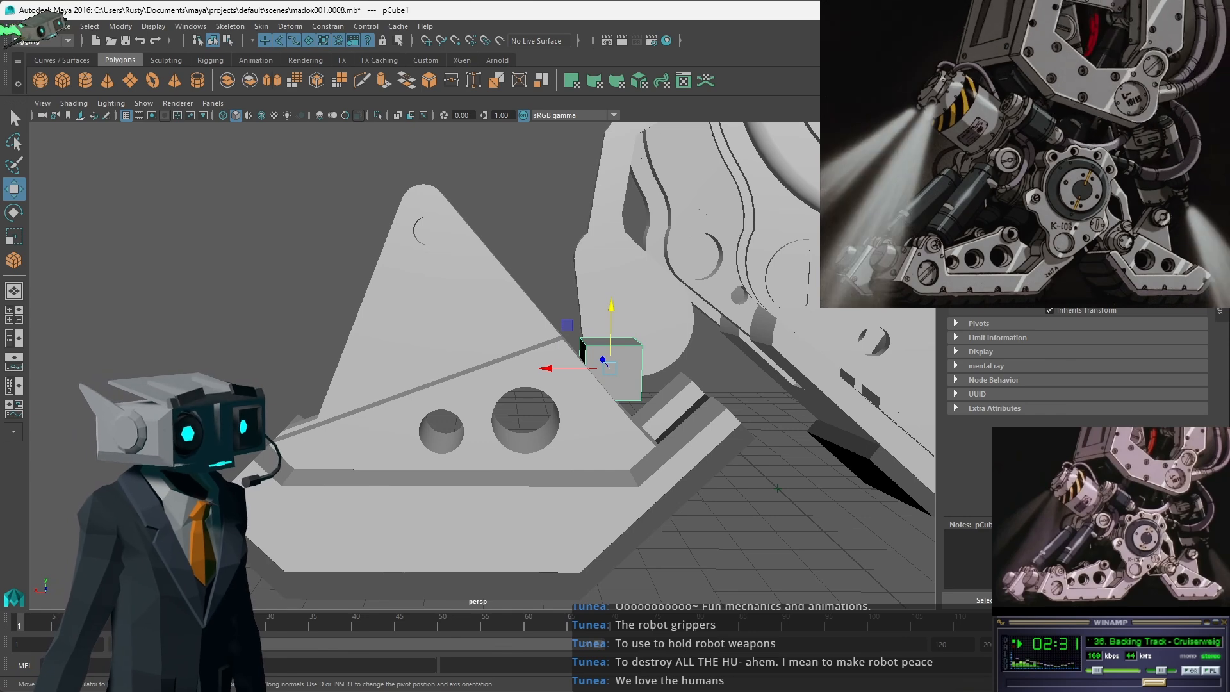
{"action": "left_click_drag", "start_coordinate": [683, 357], "coordinate": [670, 346], "text": "alt"}
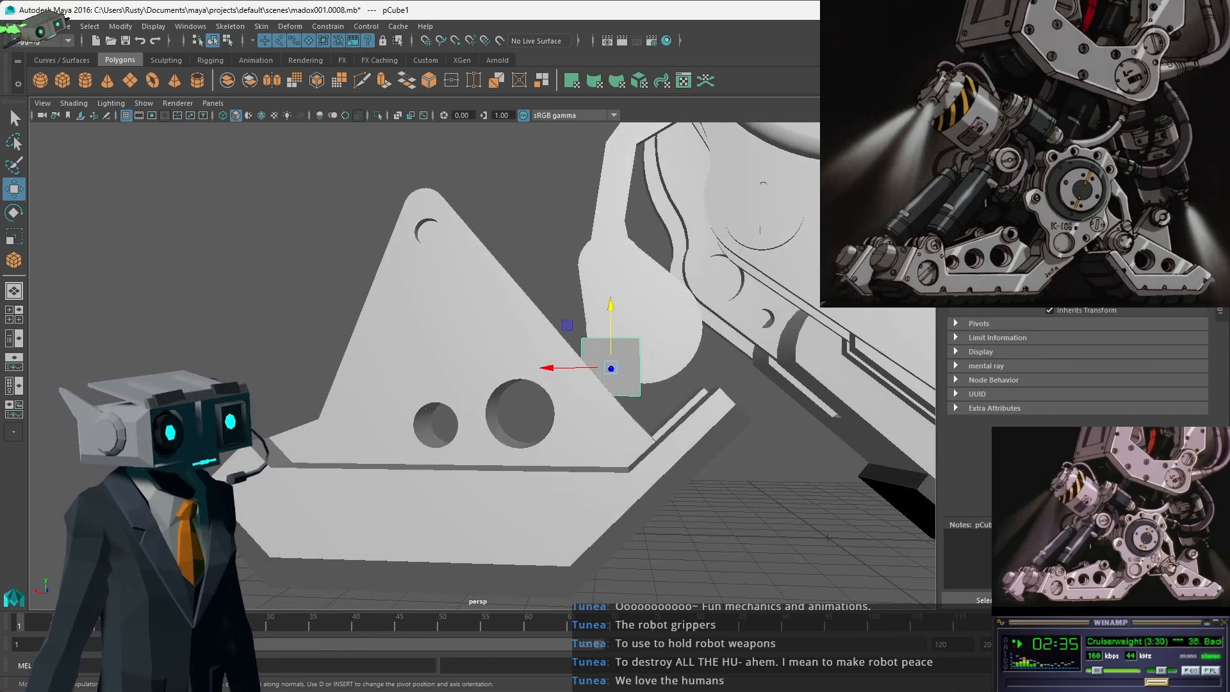
Rotate the cube in side view so its faces follow the sloped edge of the heel.
{"action": "key", "text": "e"}
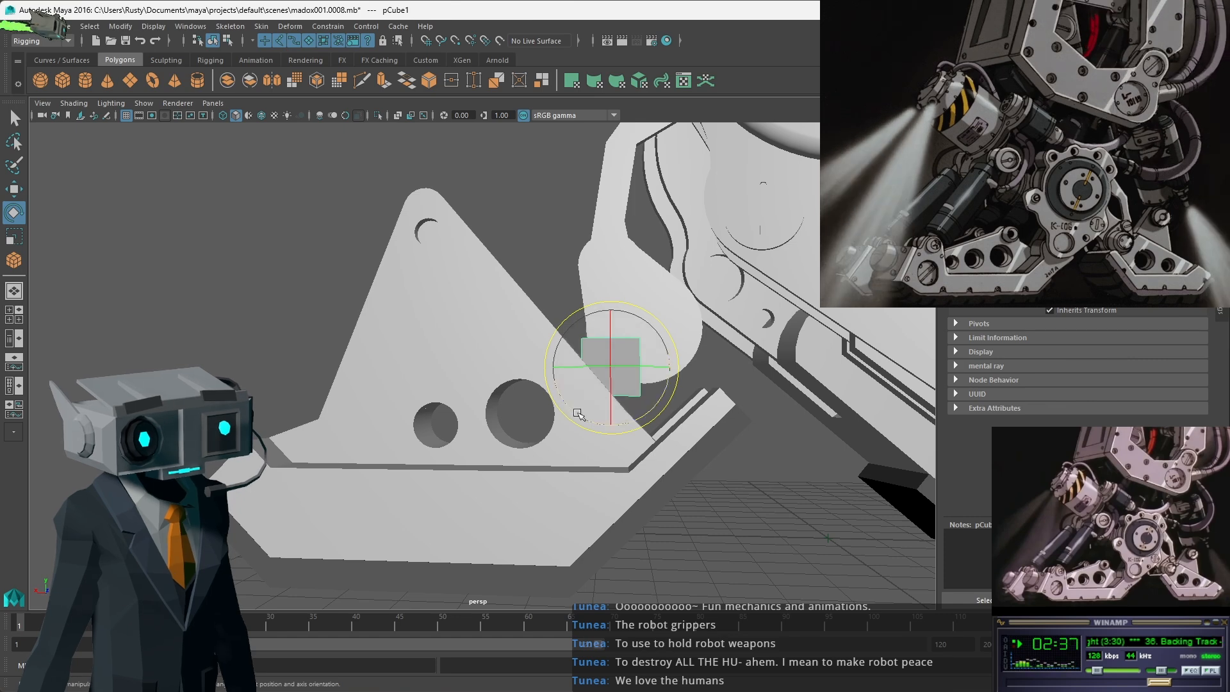
{"action": "left_click_drag", "start_coordinate": [580, 417], "coordinate": [619, 421]}
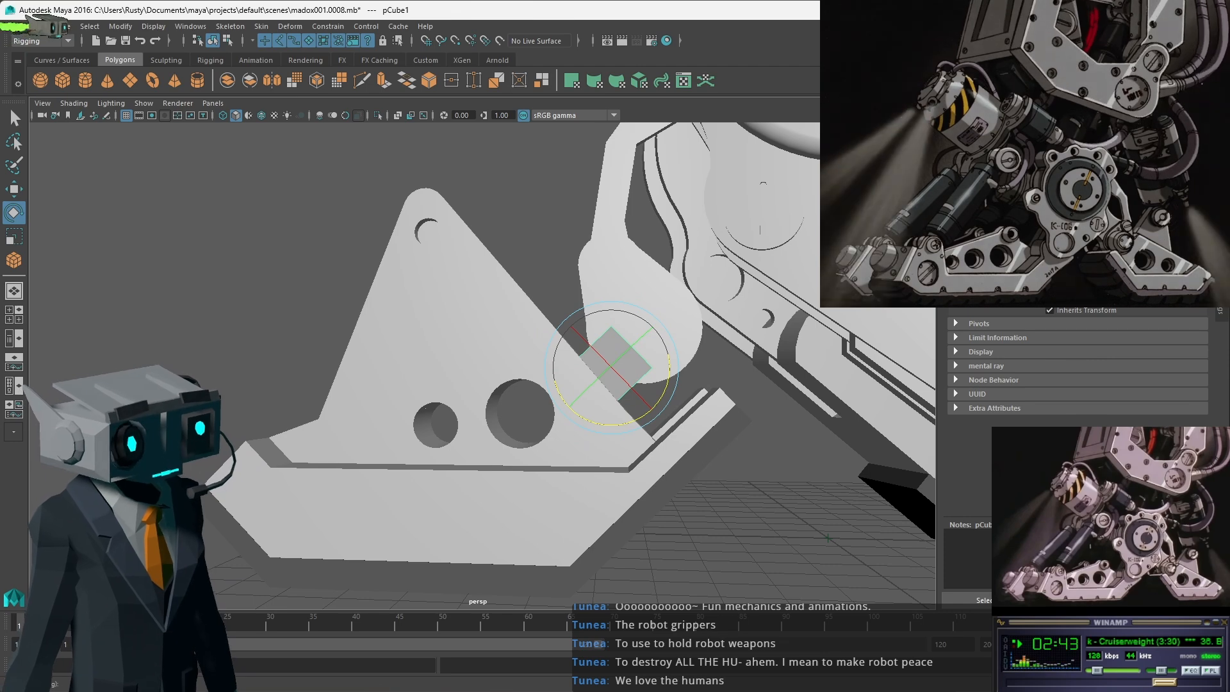
{"action": "key", "text": "Return"}
{"action": "left_click_drag", "start_coordinate": [708, 413], "coordinate": [577, 402], "text": "alt"}
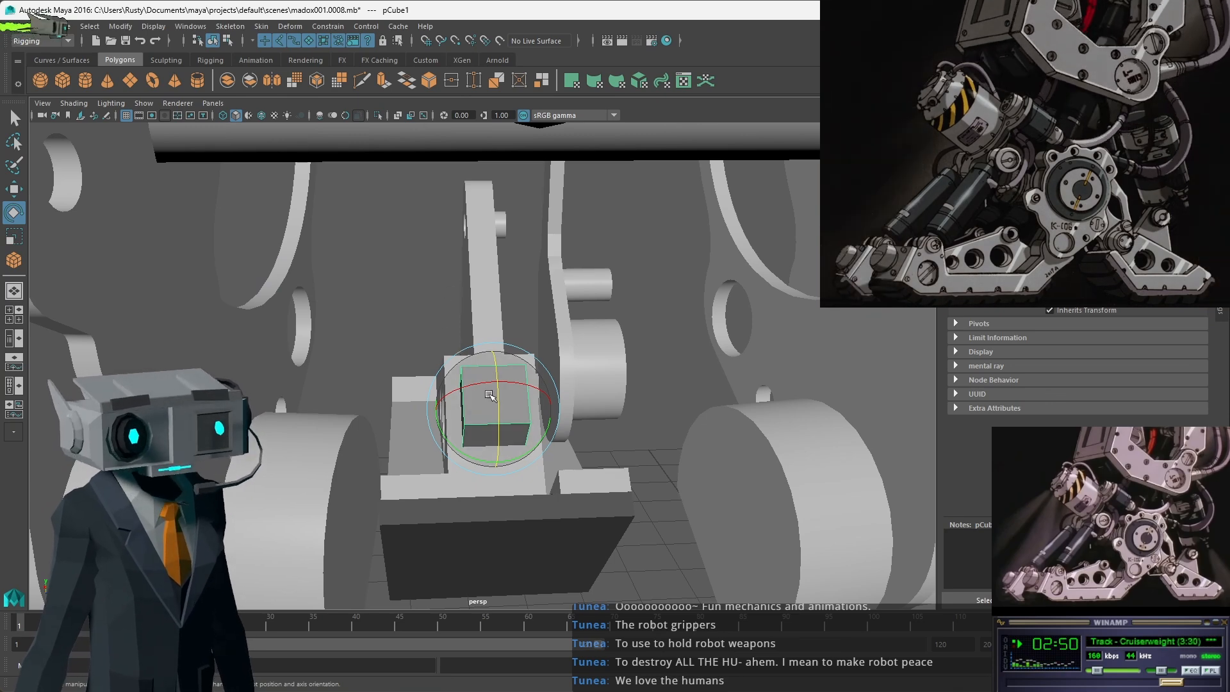
Extrude the small cube's sloped ankle-side face about 3.47 units toward the ankle disc.
{"action": "left_click", "coordinate": [406, 316]}
{"action": "left_click", "coordinate": [498, 404]}
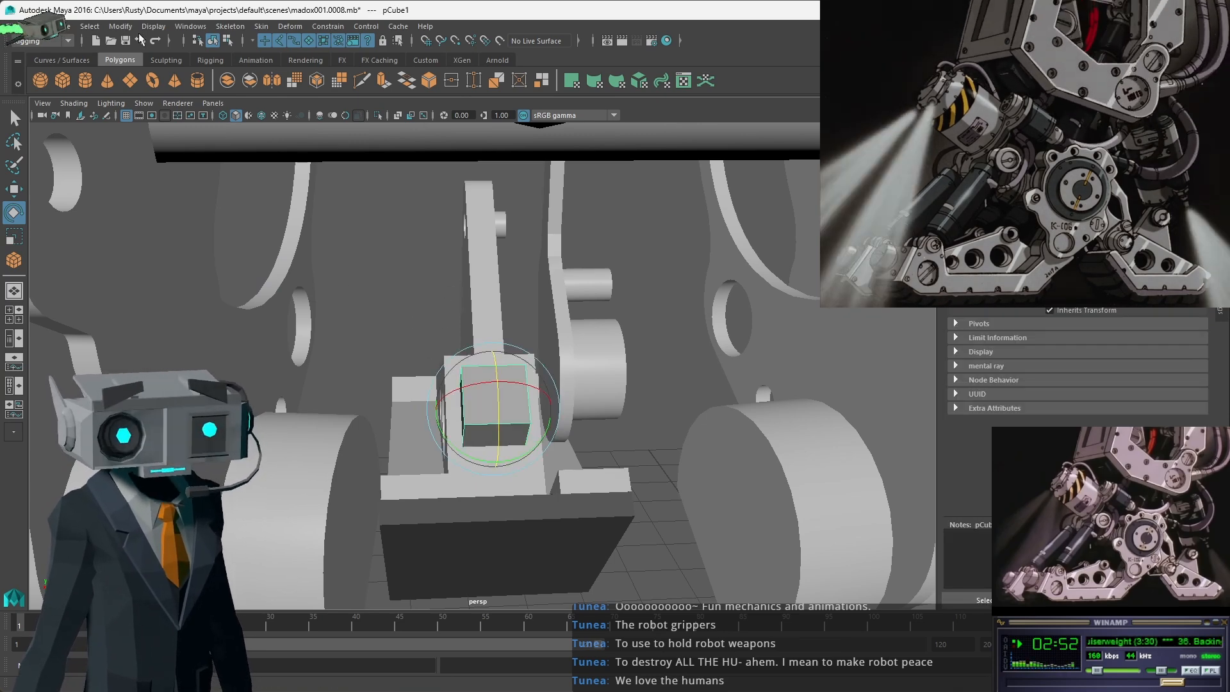
{"action": "left_click", "coordinate": [227, 40]}
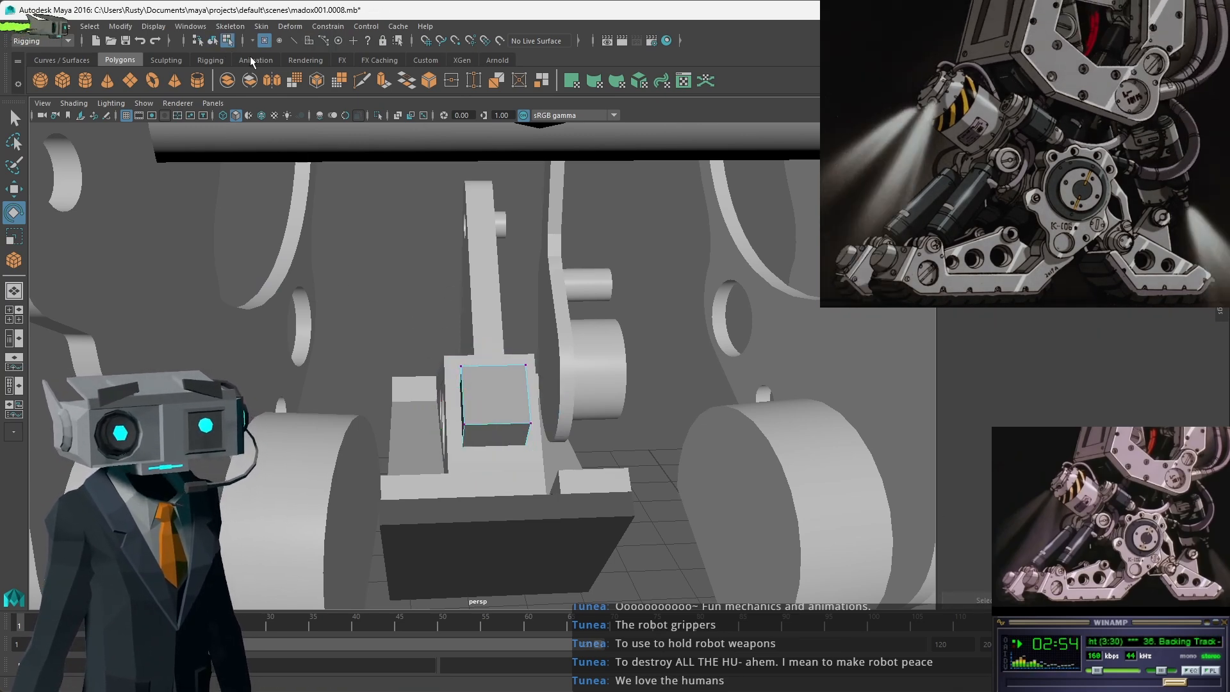
{"action": "left_click", "coordinate": [309, 40]}
{"action": "left_click", "coordinate": [507, 398]}
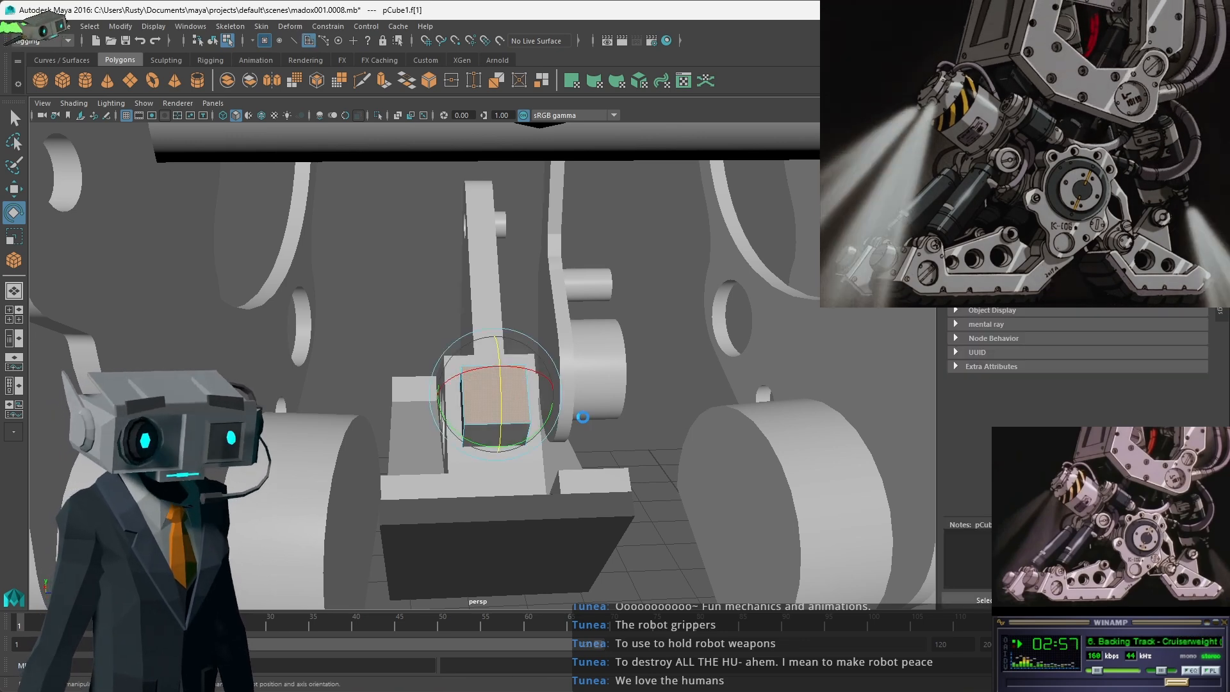
{"action": "key", "text": "ctrl+e"}
{"action": "left_click_drag", "start_coordinate": [506, 397], "coordinate": [496, 387], "text": "alt"}
{"action": "left_click_drag", "start_coordinate": [304, 327], "coordinate": [144, 181]}
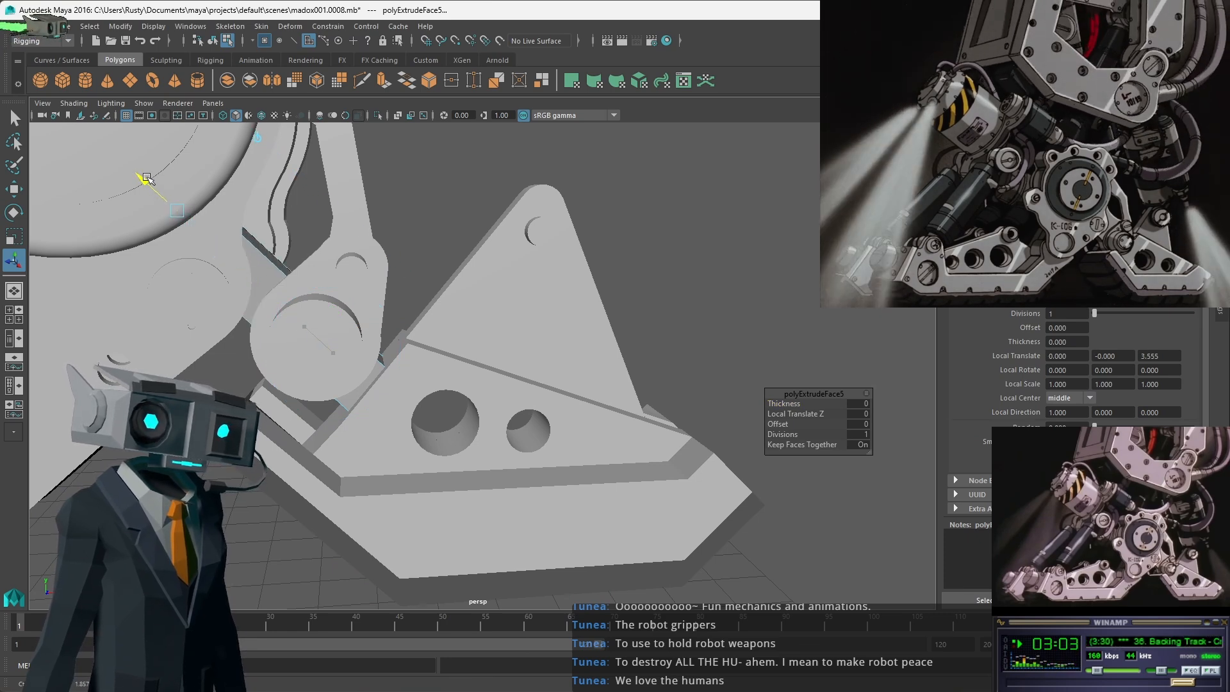
{"action": "key", "text": "space"}
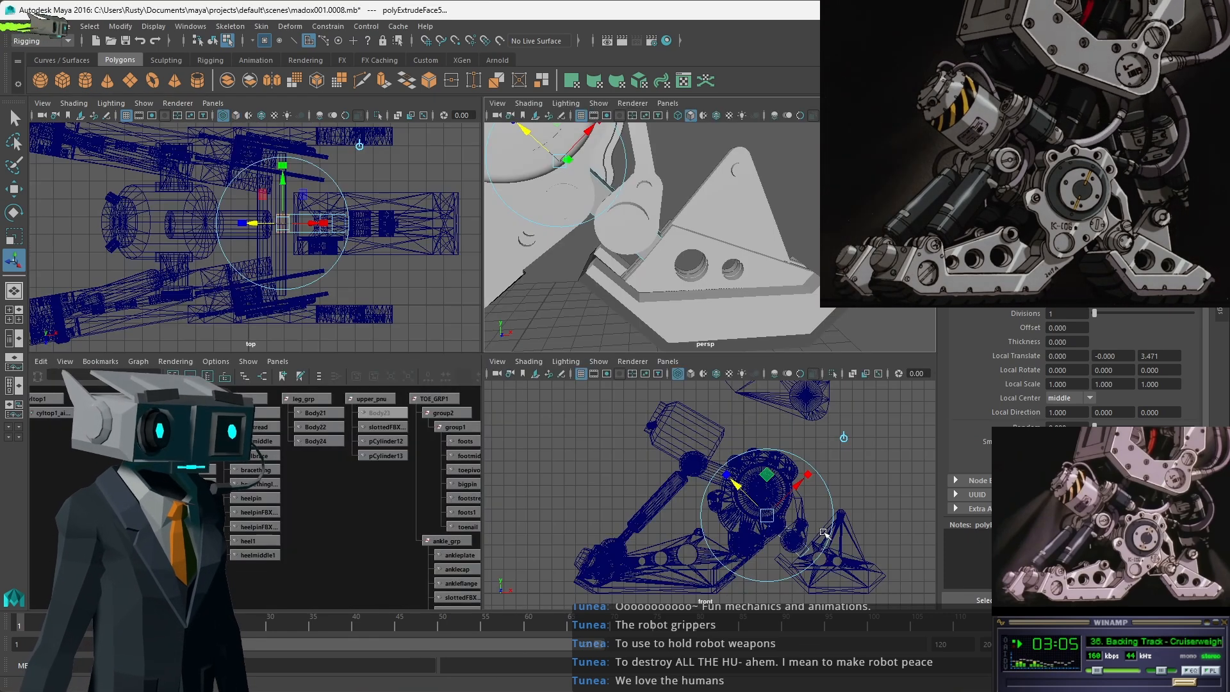
Switch to vertex editing and select the extruded block's corner vertices behind the round heel pin in the front view.
{"action": "scroll", "coordinate": [826, 535], "scroll_direction": "up", "scroll_amount": 8}
{"action": "scroll", "coordinate": [756, 522], "scroll_direction": "down", "scroll_amount": 8}
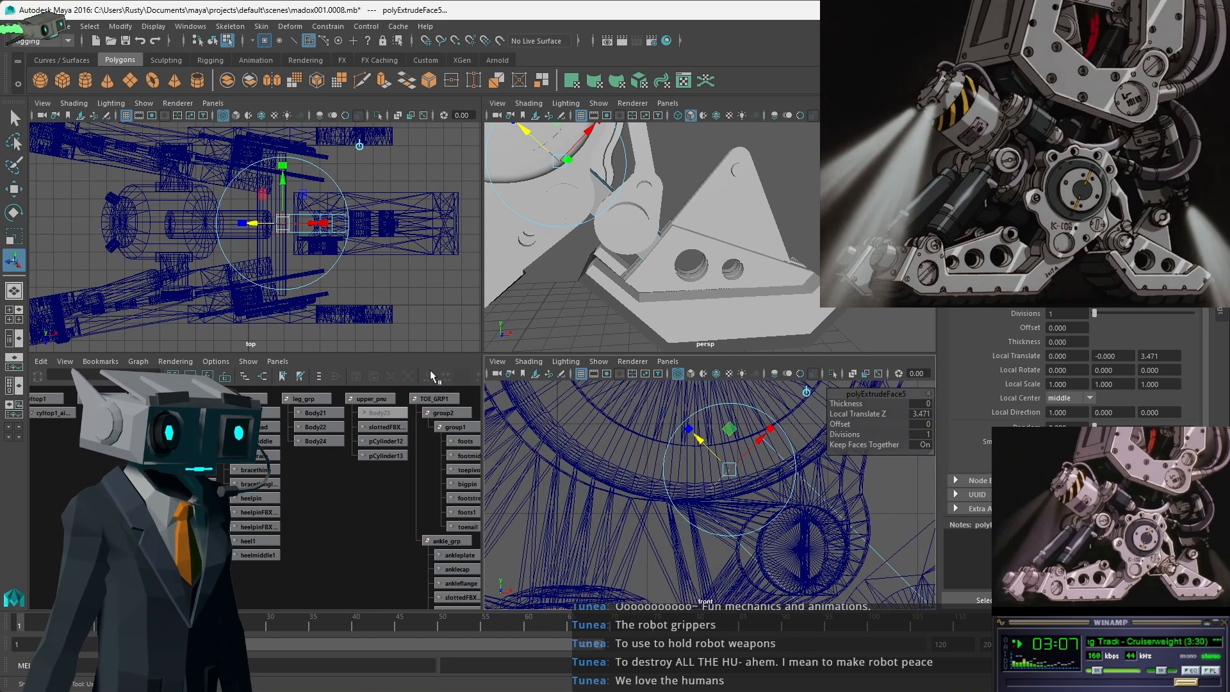
{"action": "scroll", "coordinate": [681, 506], "scroll_direction": "down", "scroll_amount": 1}
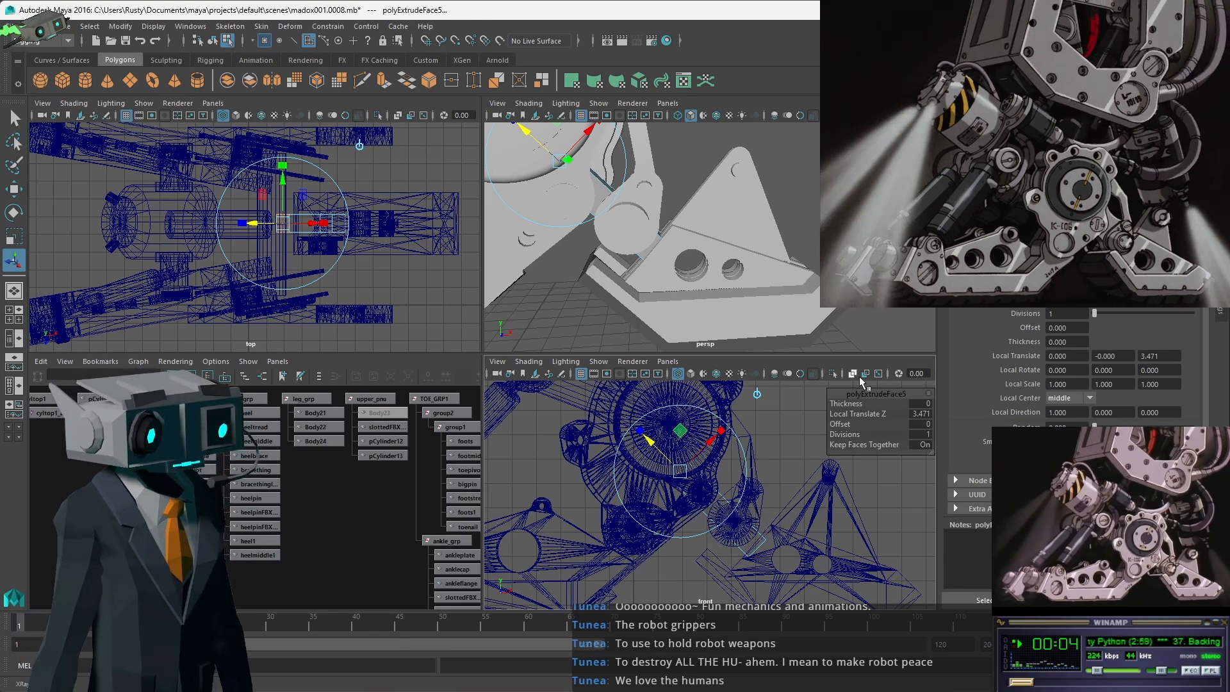
{"action": "mouse_move", "coordinate": [648, 231]}
{"action": "left_mouse_down", "text": "alt"}
{"action": "mouse_move", "coordinate": [553, 212]}
{"action": "mouse_move", "coordinate": [799, 222]}
{"action": "mouse_move", "coordinate": [716, 196]}
{"action": "mouse_move", "coordinate": [454, 188]}
{"action": "mouse_move", "coordinate": [466, 202]}
{"action": "mouse_move", "coordinate": [727, 207]}
{"action": "mouse_move", "coordinate": [646, 214]}
{"action": "left_mouse_up", "text": "alt"}
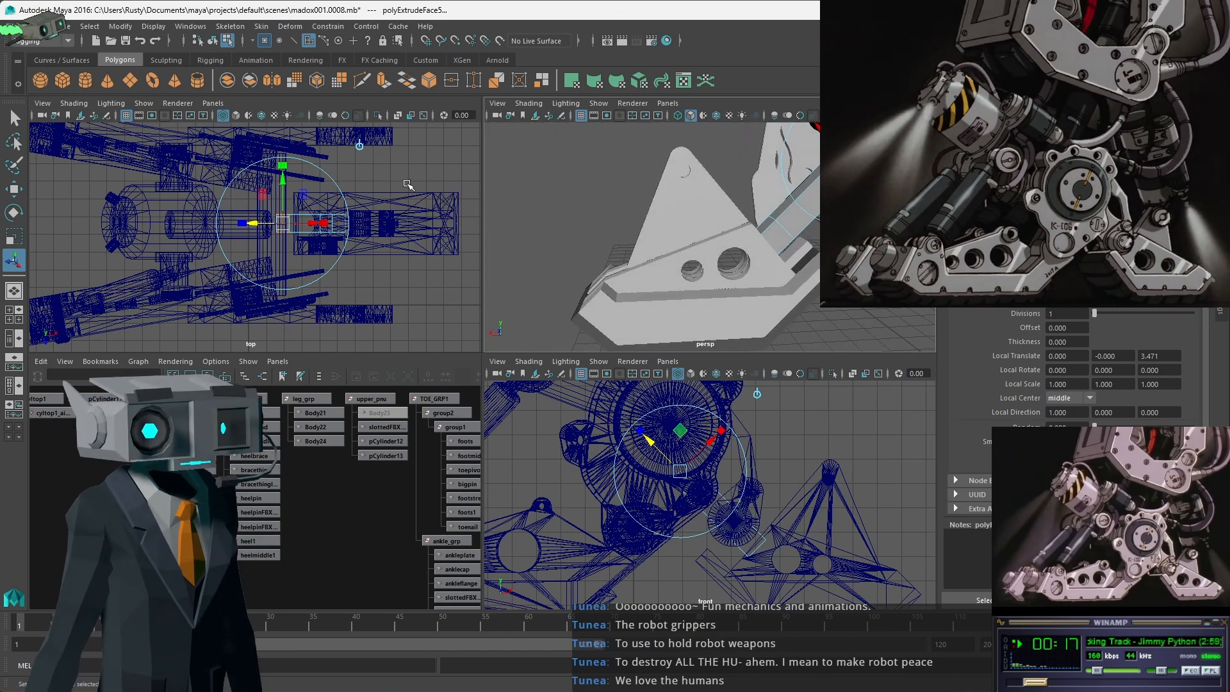
{"action": "left_click", "coordinate": [264, 41]}
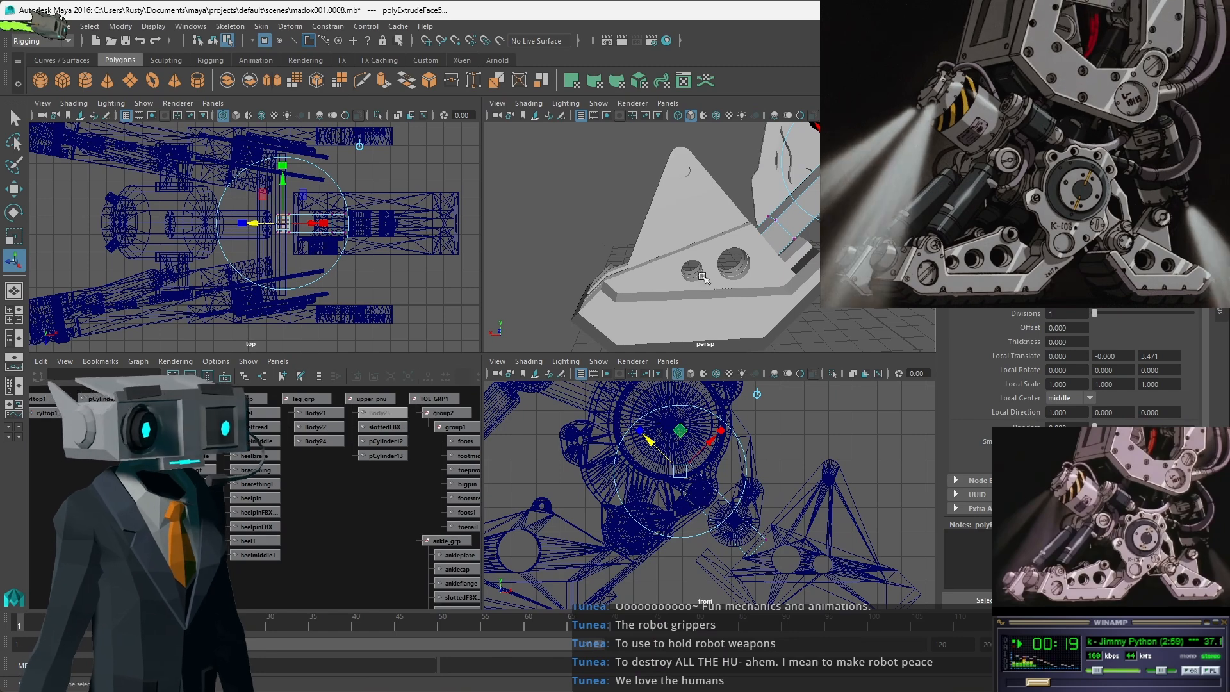
{"action": "right_click_drag", "start_coordinate": [747, 514], "coordinate": [801, 539], "text": "alt"}
{"action": "middle_click_drag", "start_coordinate": [869, 559], "coordinate": [619, 385], "text": "alt"}
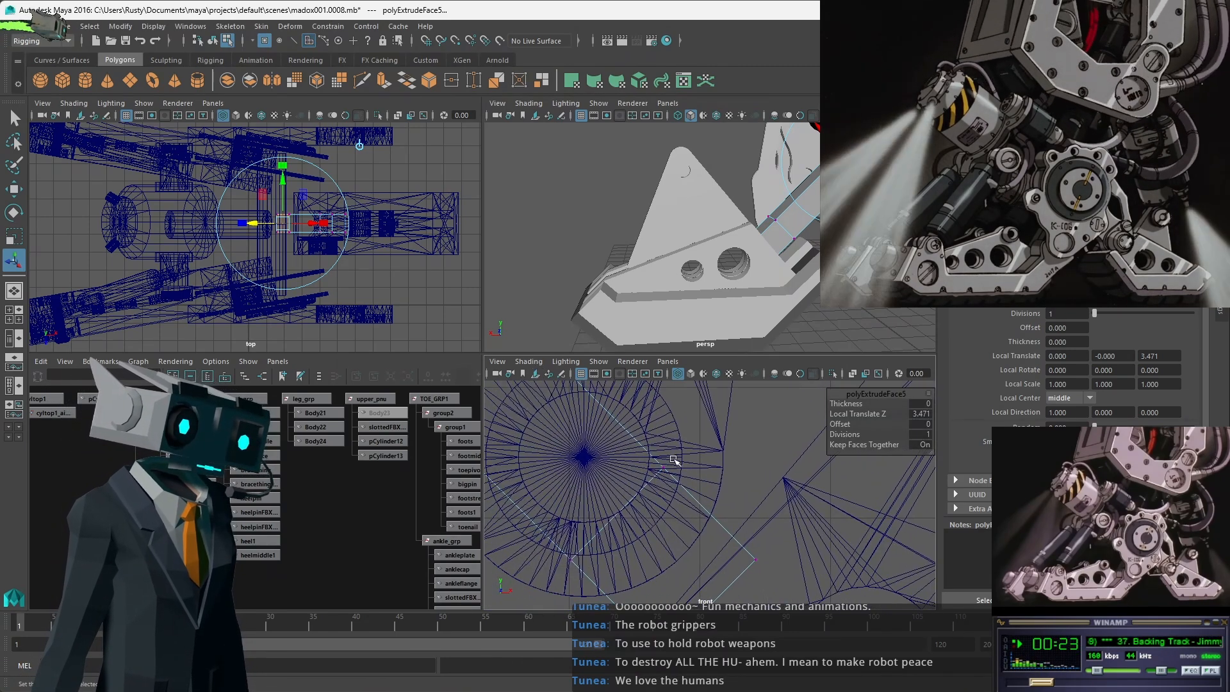
{"action": "left_click_drag", "start_coordinate": [703, 456], "coordinate": [616, 495]}
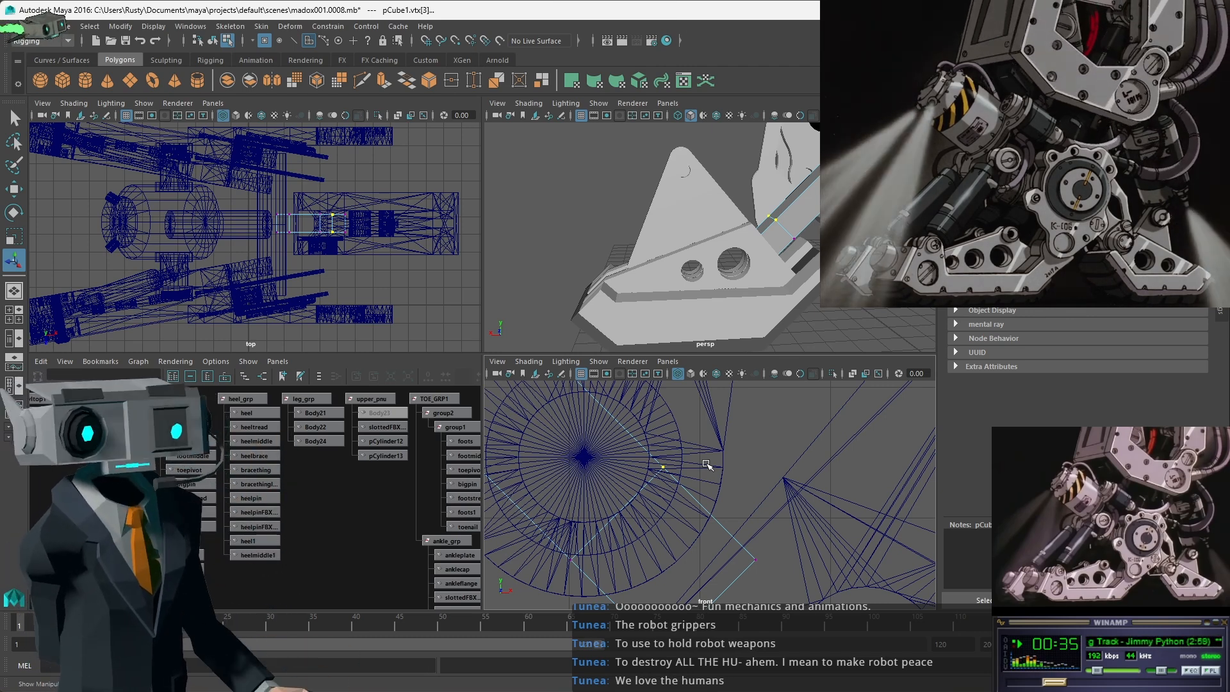
{"action": "scroll", "coordinate": [772, 240], "scroll_direction": "down", "scroll_amount": 5}
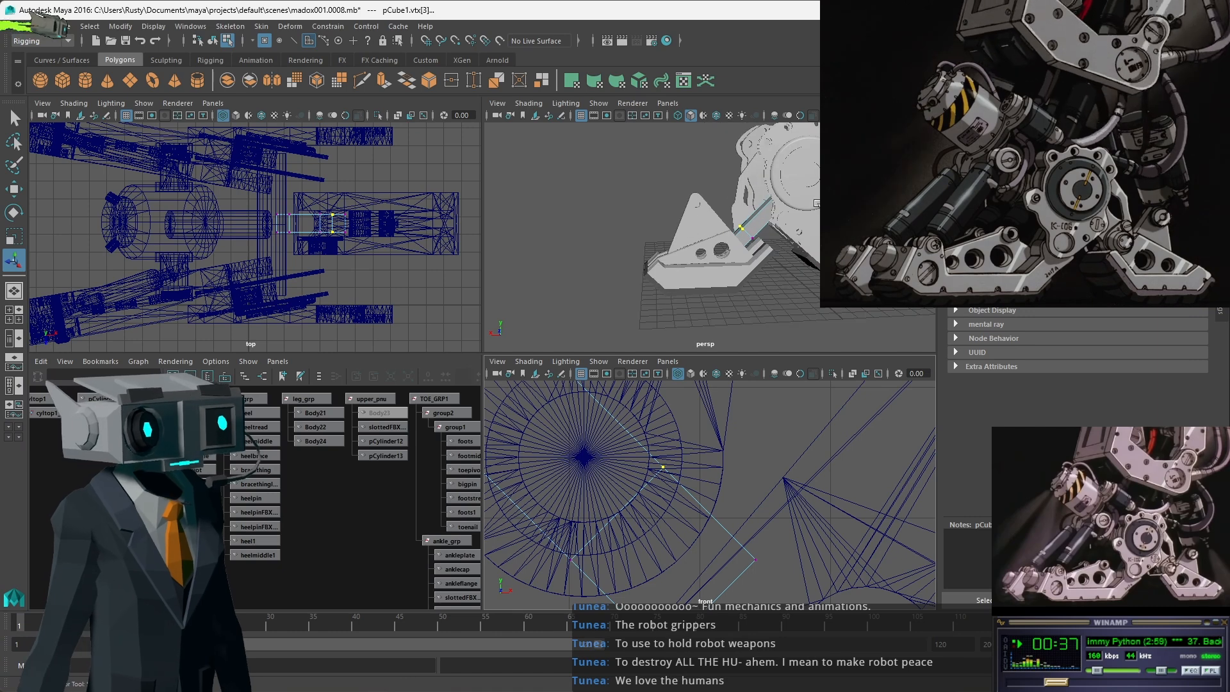
Examine how the heel, heel brace and ankle plates connect in the perspective and top views.
{"action": "left_click", "coordinate": [792, 217]}
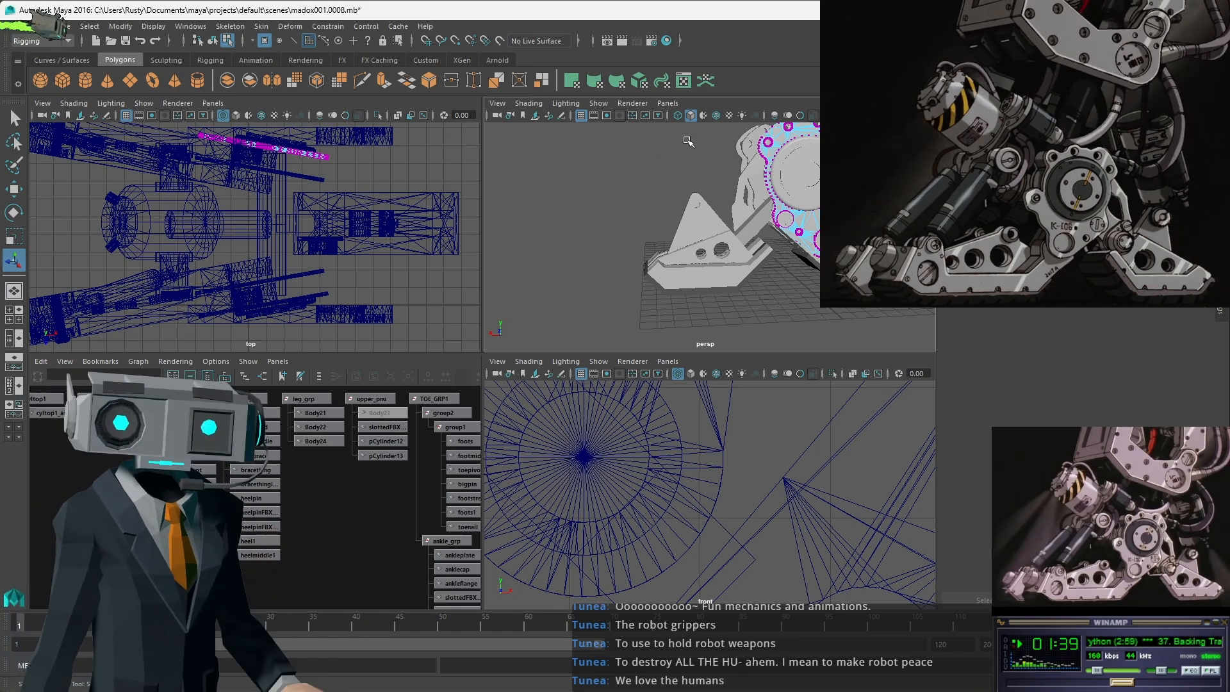
{"action": "mouse_move", "coordinate": [719, 215]}
{"action": "left_mouse_down", "text": "alt"}
{"action": "mouse_move", "coordinate": [884, 230]}
{"action": "mouse_move", "coordinate": [723, 209]}
{"action": "left_mouse_up", "text": "alt"}
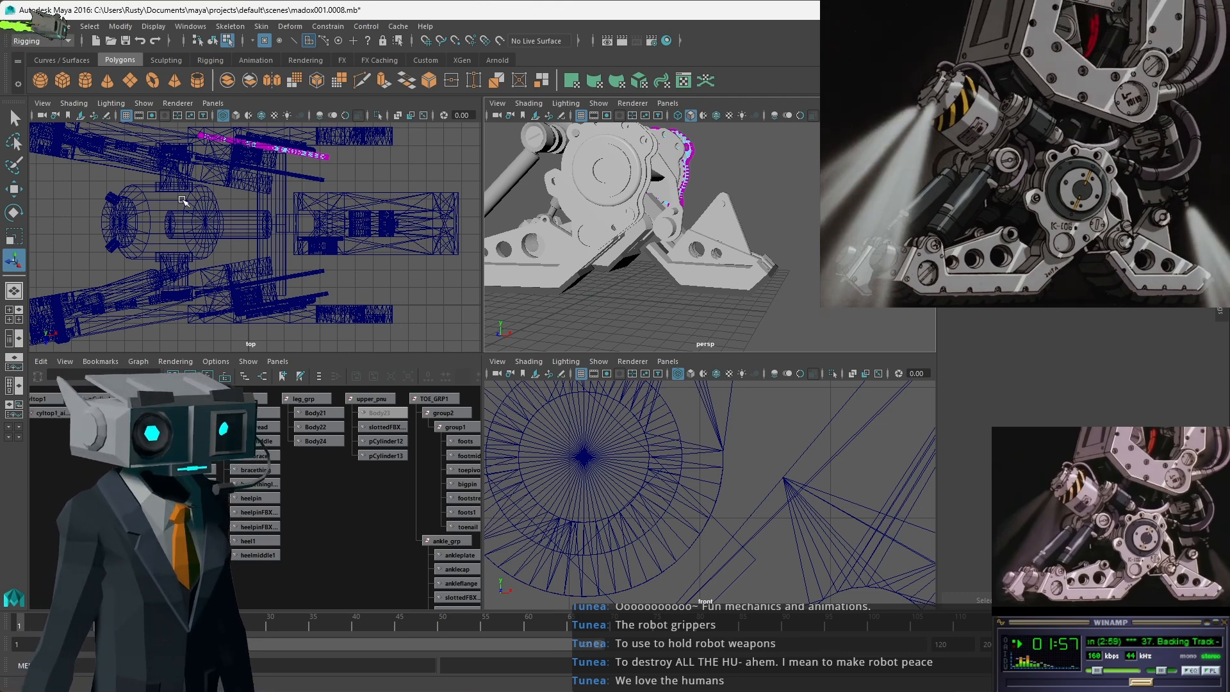
{"action": "middle_click_drag", "start_coordinate": [153, 202], "coordinate": [282, 224], "text": "alt"}
{"action": "scroll", "coordinate": [341, 221], "scroll_direction": "down", "scroll_amount": 3}
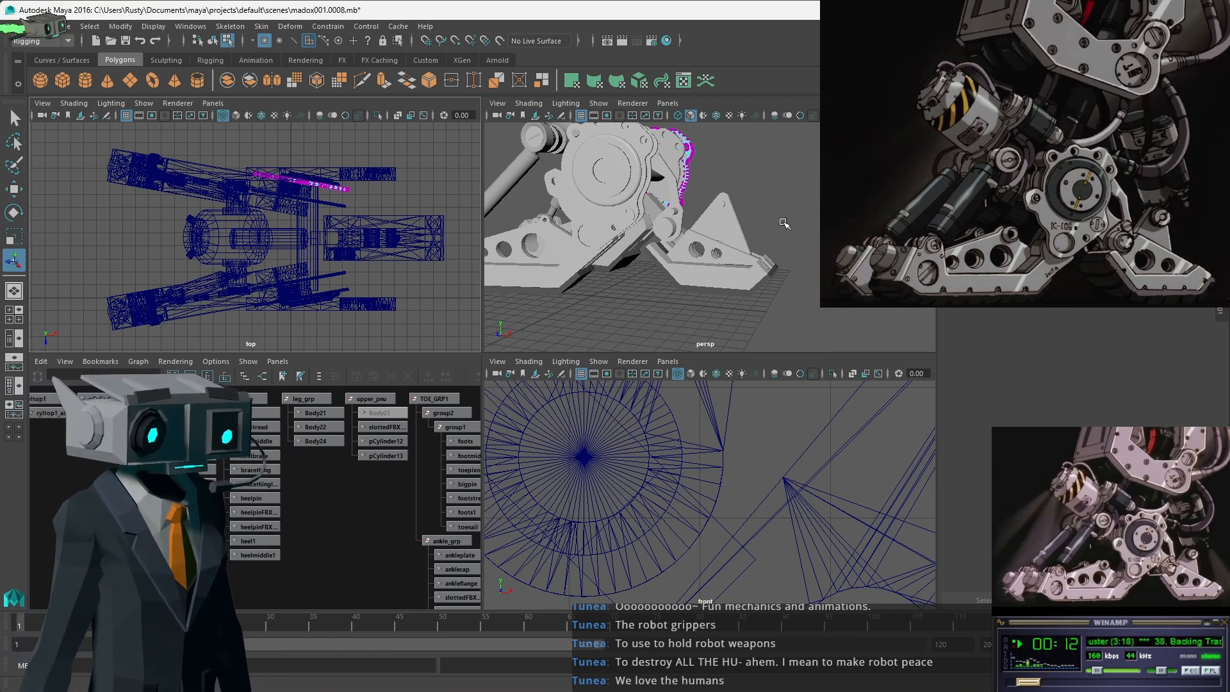
{"action": "mouse_move", "coordinate": [769, 248]}
{"action": "left_mouse_down", "text": "alt"}
{"action": "mouse_move", "coordinate": [593, 196]}
{"action": "mouse_move", "coordinate": [654, 230]}
{"action": "mouse_move", "coordinate": [770, 242]}
{"action": "left_mouse_up", "text": "alt"}
{"action": "scroll", "coordinate": [718, 241], "scroll_direction": "up", "scroll_amount": 6}
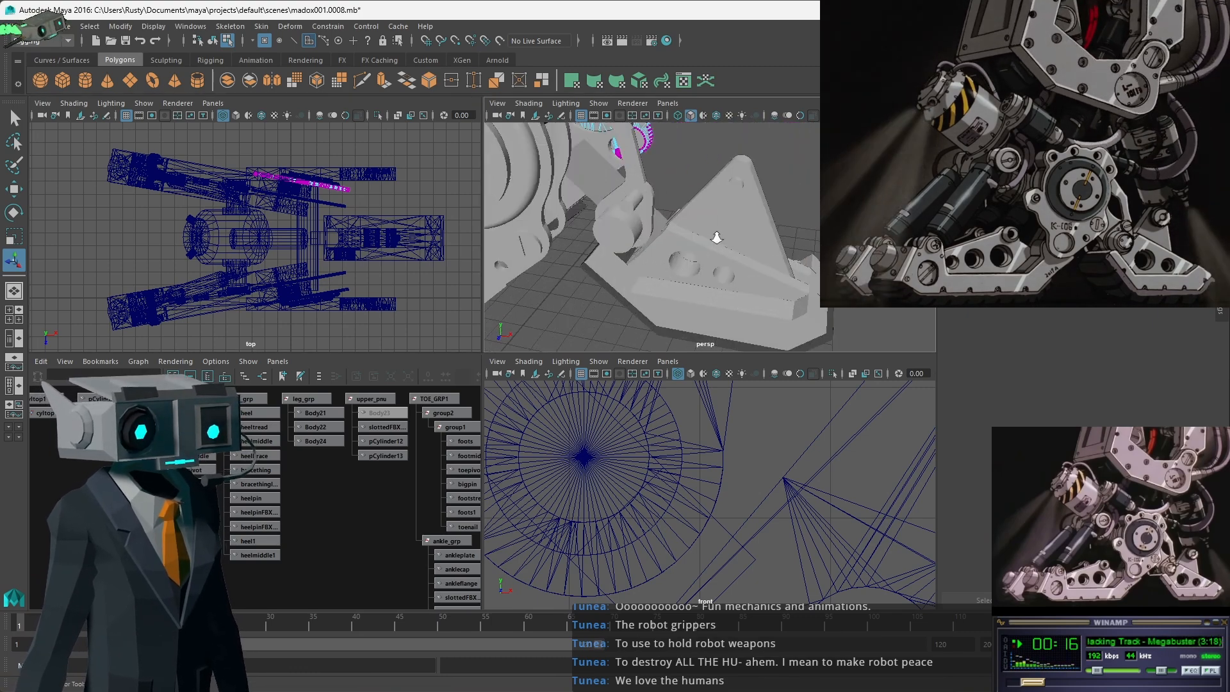
{"action": "scroll", "coordinate": [675, 436], "scroll_direction": "down", "scroll_amount": 5}
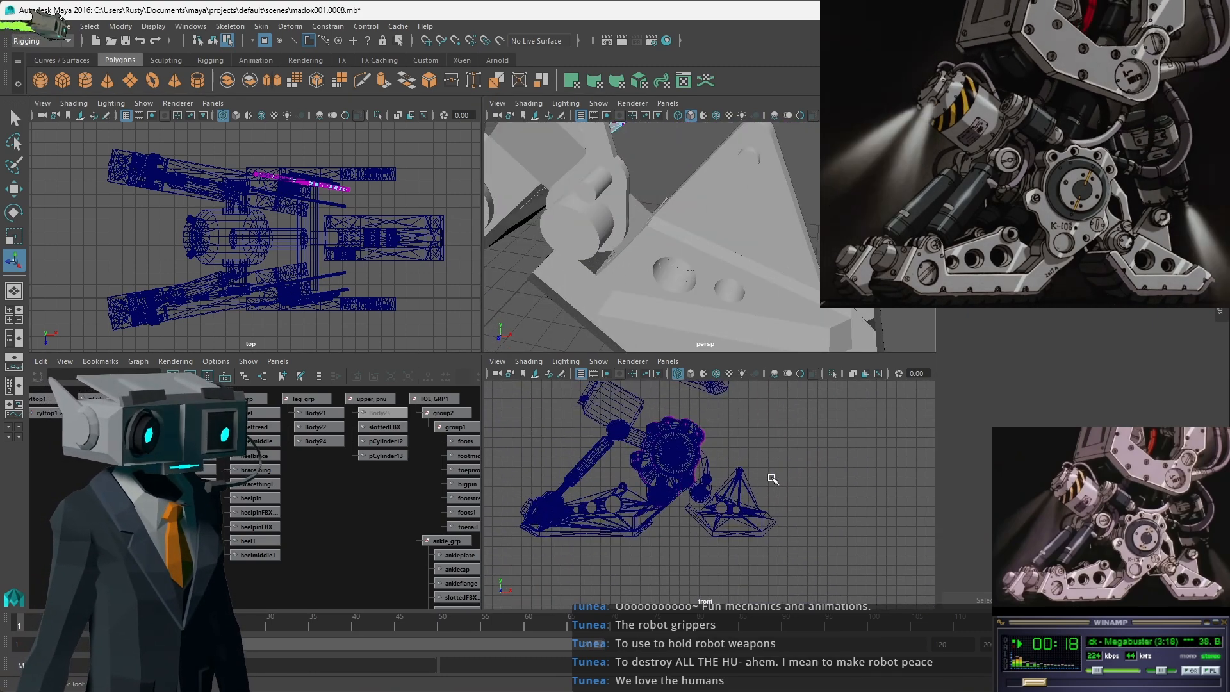
Move the block's upper vertices beside the brace's small upper pin and its outer corner onto the tip of the heel's sloped edge.
{"action": "scroll", "coordinate": [737, 462], "scroll_direction": "up", "scroll_amount": 3}
{"action": "left_click", "coordinate": [717, 507]}
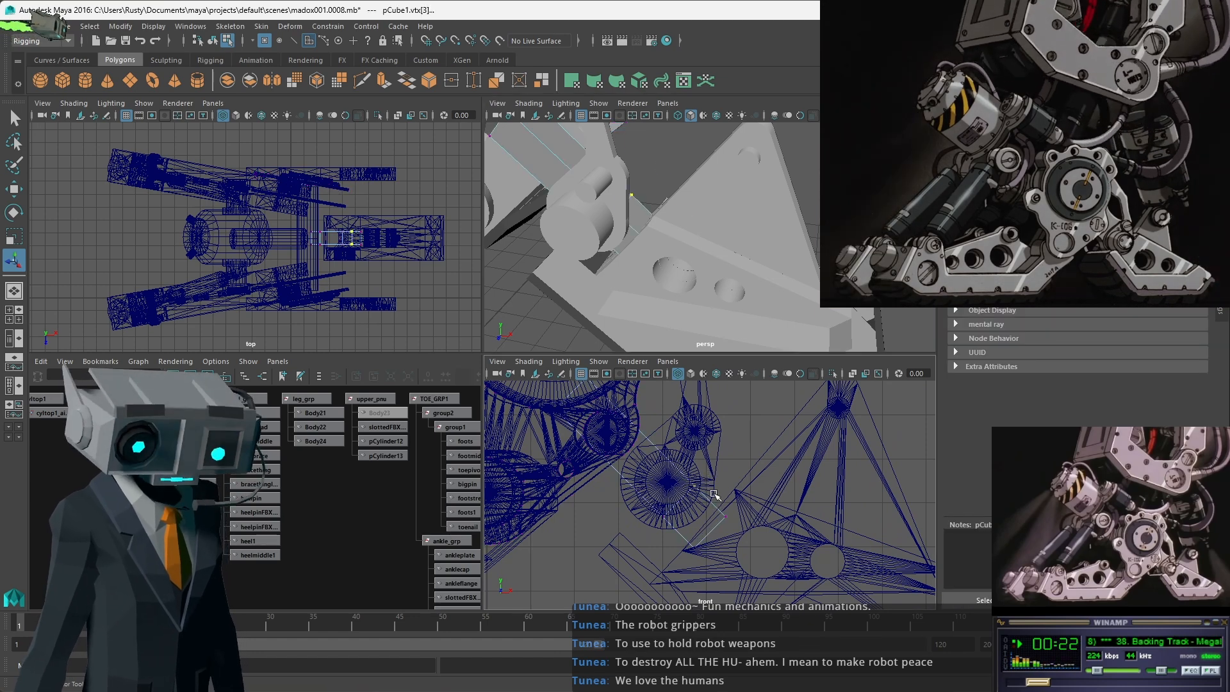
{"action": "key", "text": "w"}
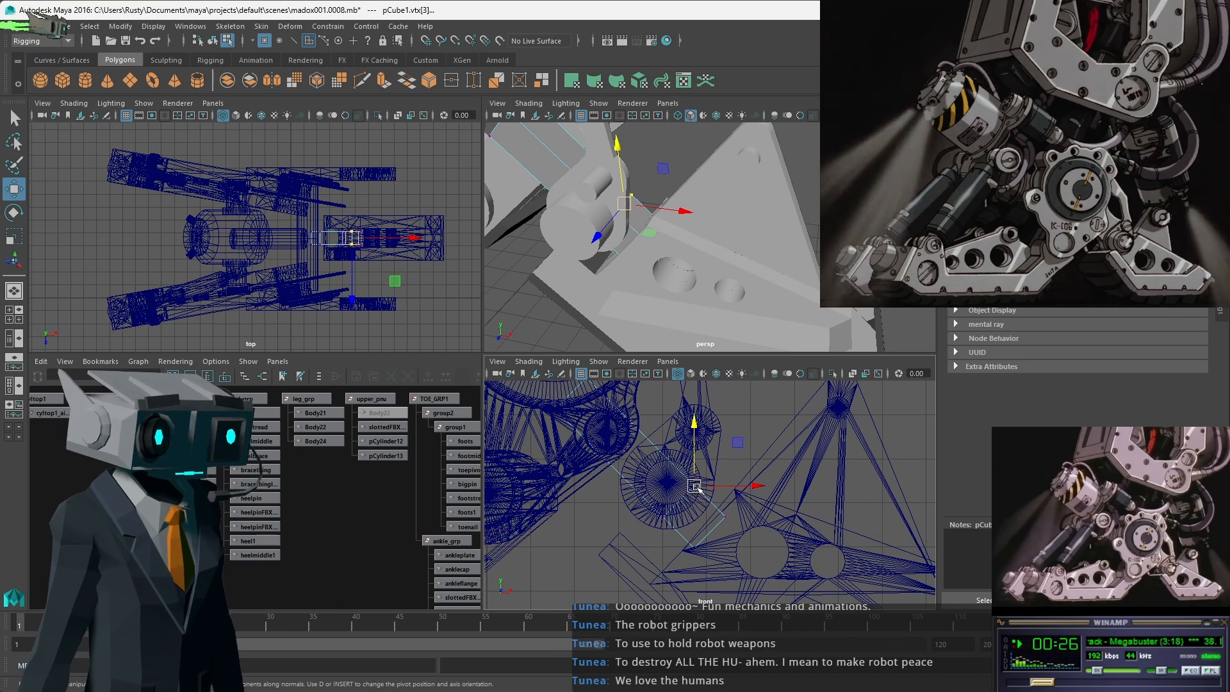
{"action": "left_click_drag", "start_coordinate": [697, 489], "coordinate": [714, 420]}
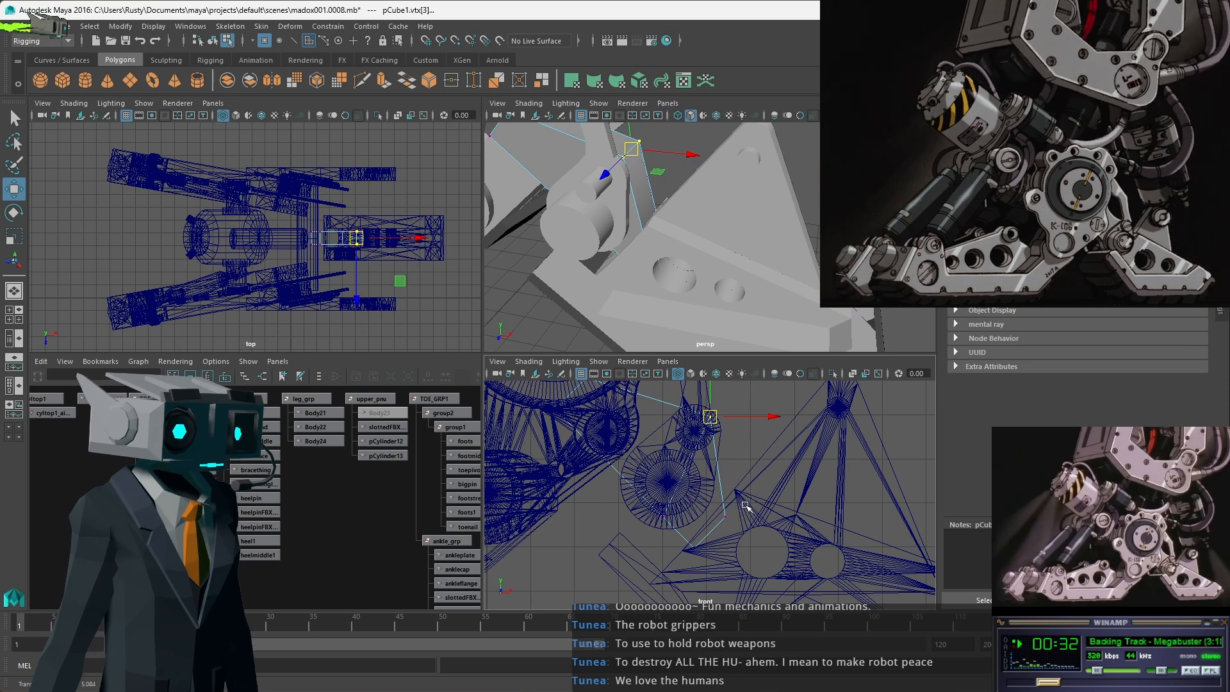
{"action": "left_click_drag", "start_coordinate": [713, 506], "coordinate": [741, 497]}
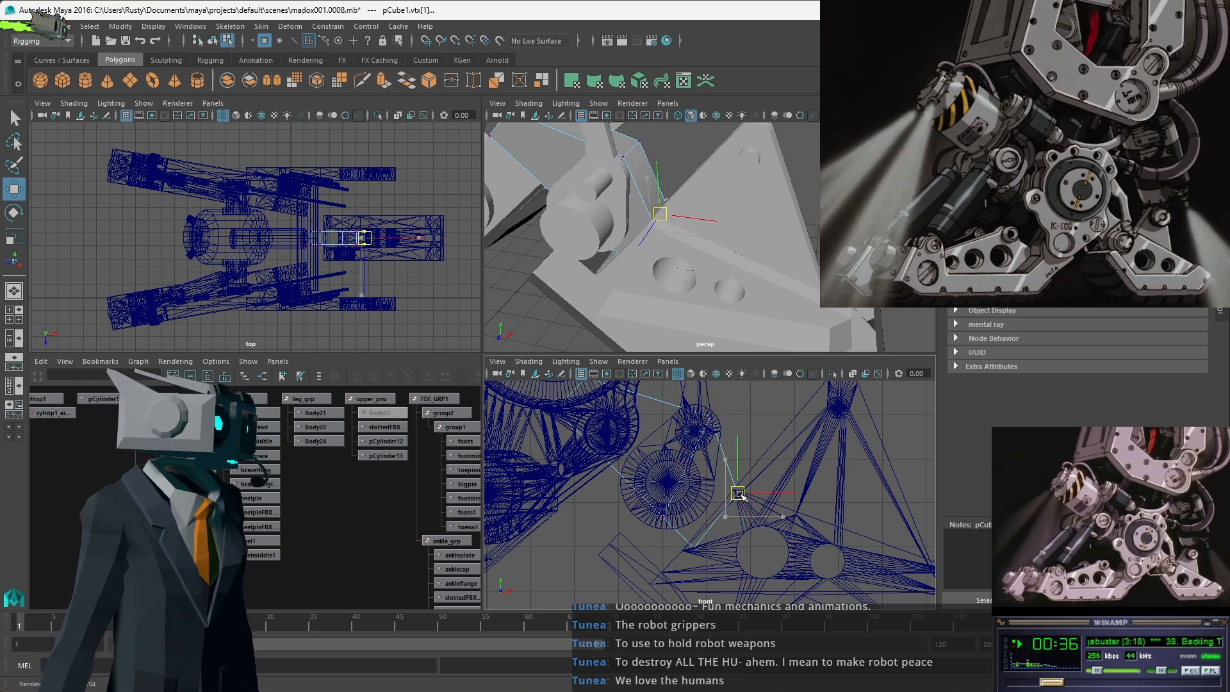
Position the block's inner lower vertices at the lower ankle-side rim of the large heel pin.
{"action": "left_click_drag", "start_coordinate": [741, 494], "coordinate": [638, 520]}
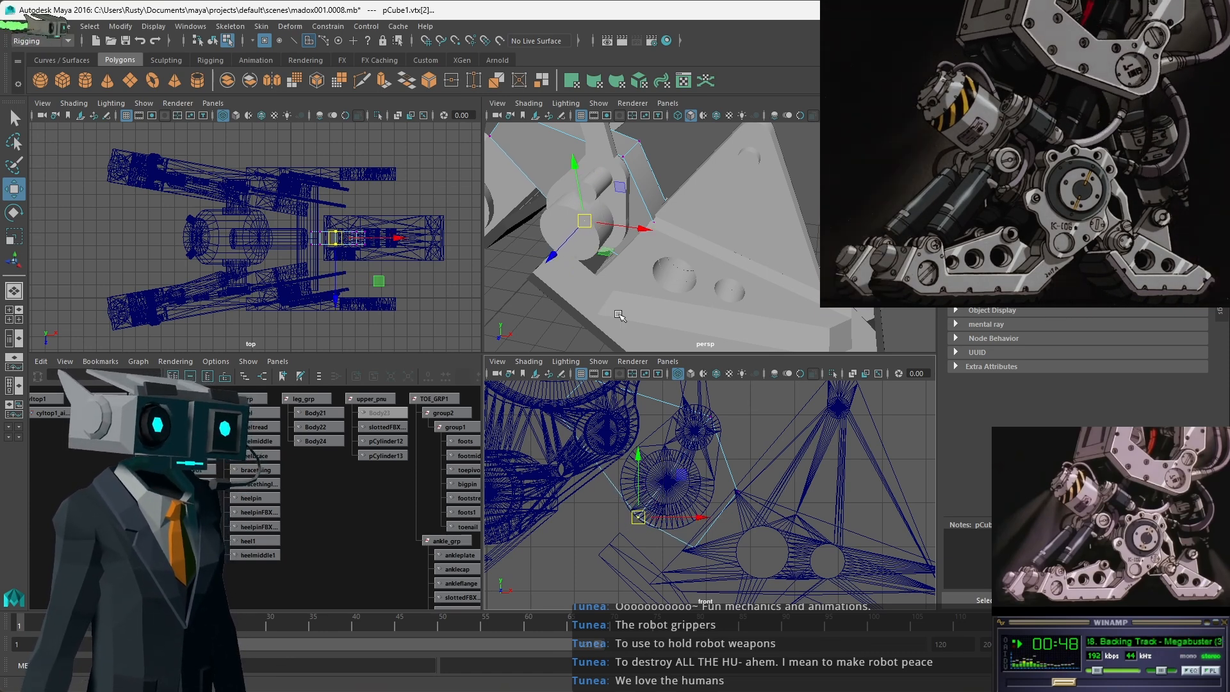
{"action": "left_click_drag", "start_coordinate": [583, 274], "coordinate": [685, 253], "text": "alt"}
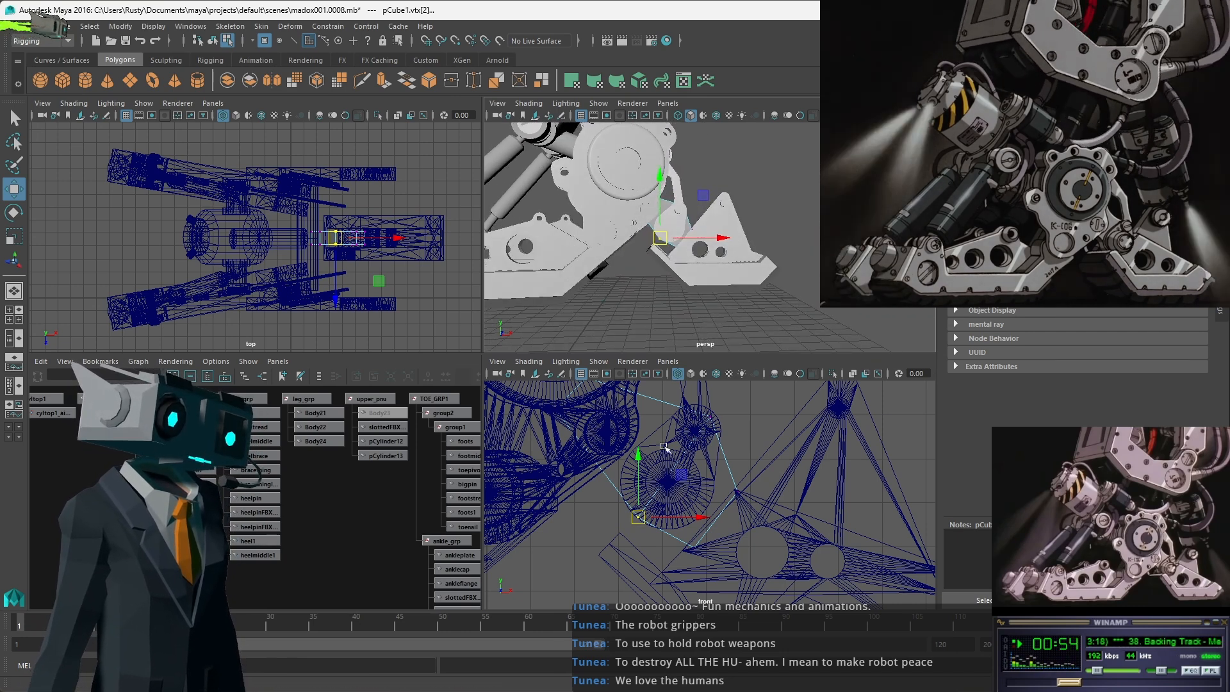
{"action": "left_click_drag", "start_coordinate": [638, 516], "coordinate": [633, 523]}
{"action": "left_click_drag", "start_coordinate": [631, 298], "coordinate": [691, 232], "text": "alt"}
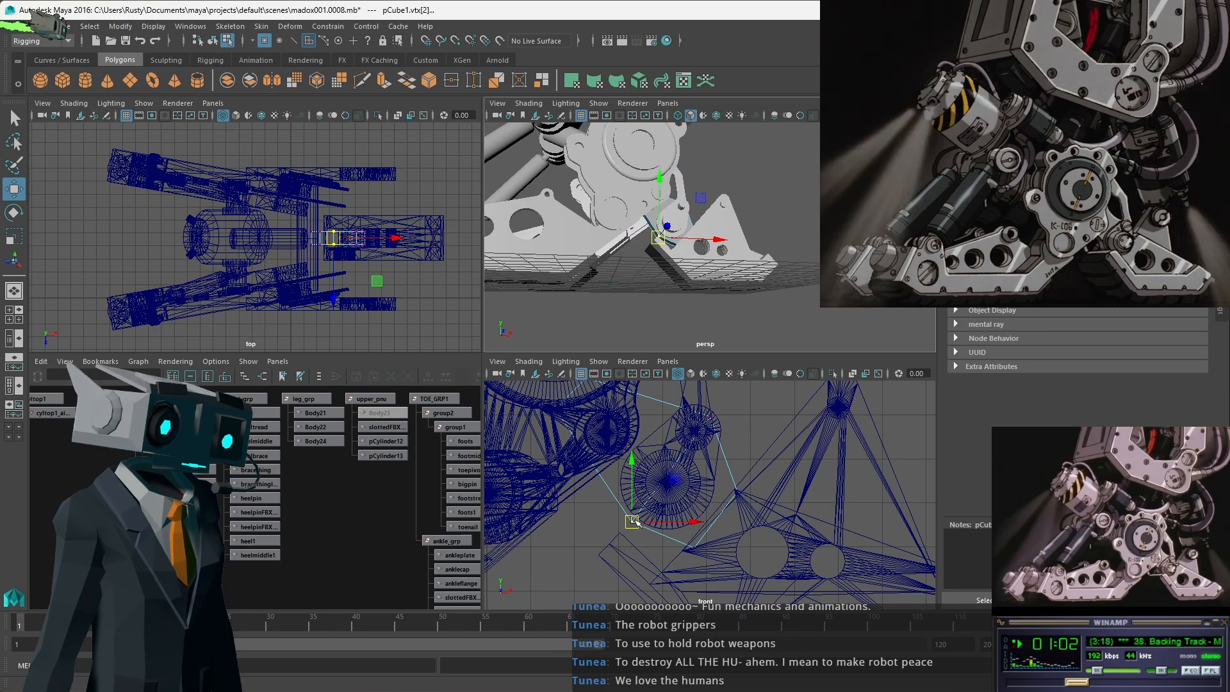
{"action": "left_click_drag", "start_coordinate": [632, 521], "coordinate": [645, 514]}
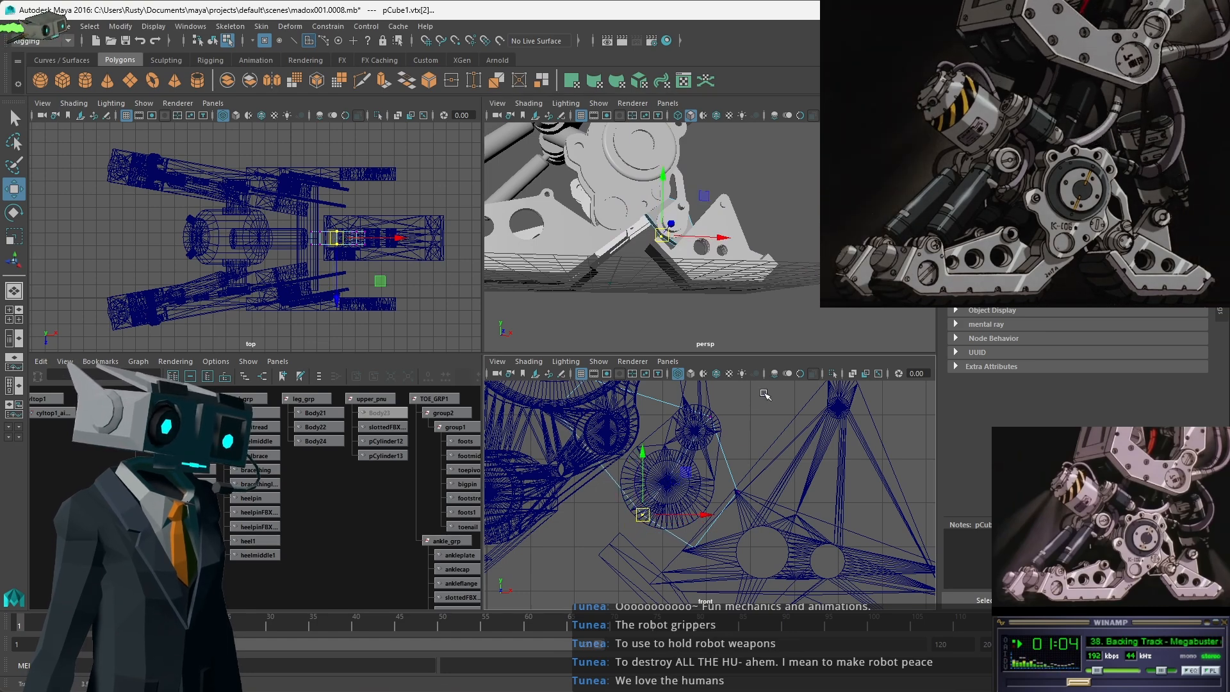
Check the reshaped block around the heel pin, return to object selection and deselect it.
{"action": "left_click_drag", "start_coordinate": [708, 222], "coordinate": [686, 236], "text": "alt"}
{"action": "scroll", "coordinate": [687, 236], "scroll_direction": "up", "scroll_amount": 5}
{"action": "left_click", "coordinate": [610, 201]}
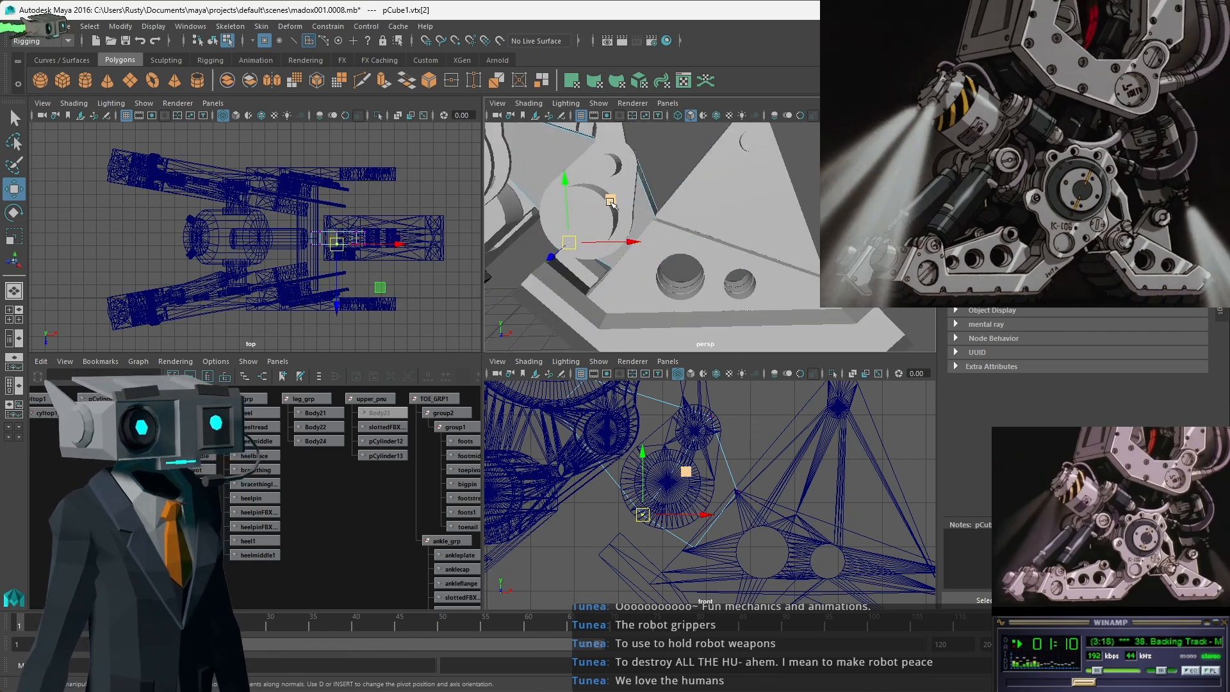
{"action": "left_click", "coordinate": [795, 202]}
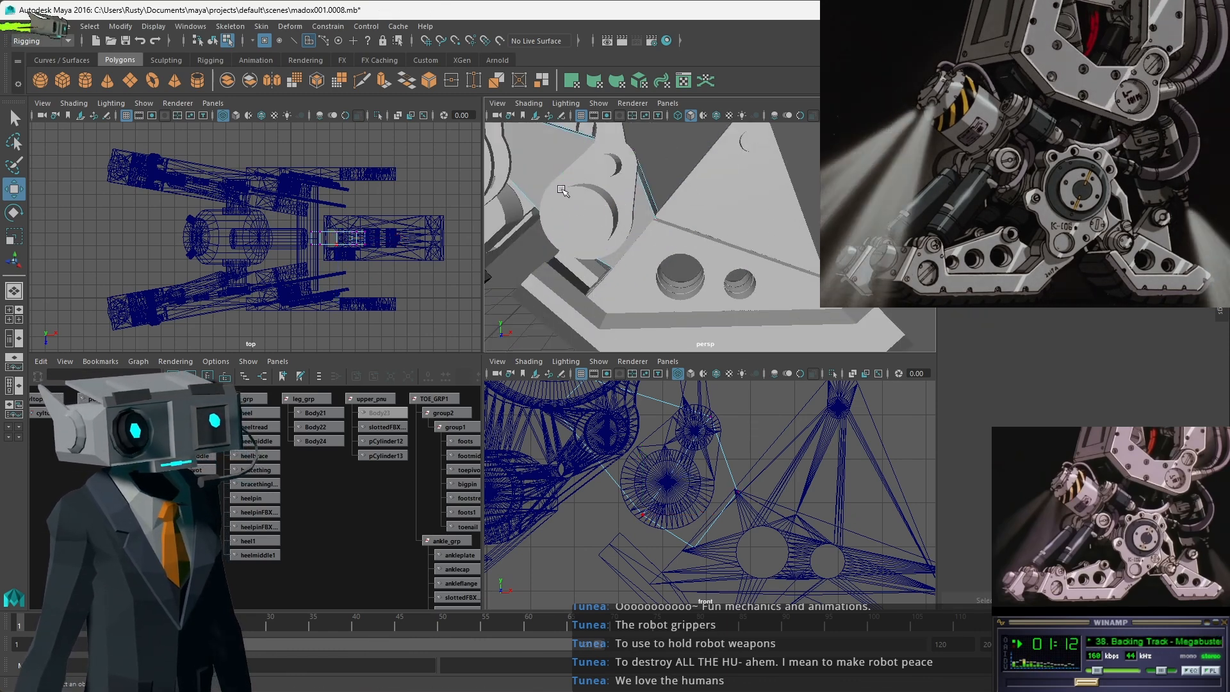
{"action": "left_click", "coordinate": [214, 41]}
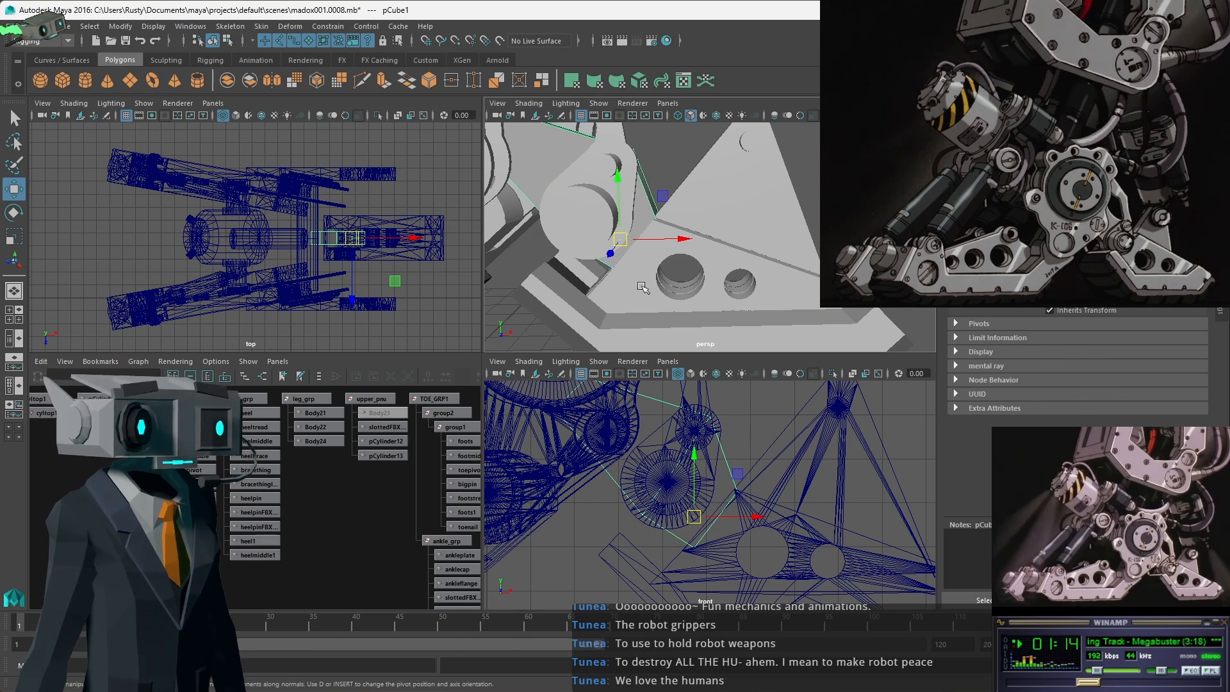
{"action": "scroll", "coordinate": [602, 282], "scroll_direction": "down", "scroll_amount": 5}
{"action": "left_click", "coordinate": [596, 295]}
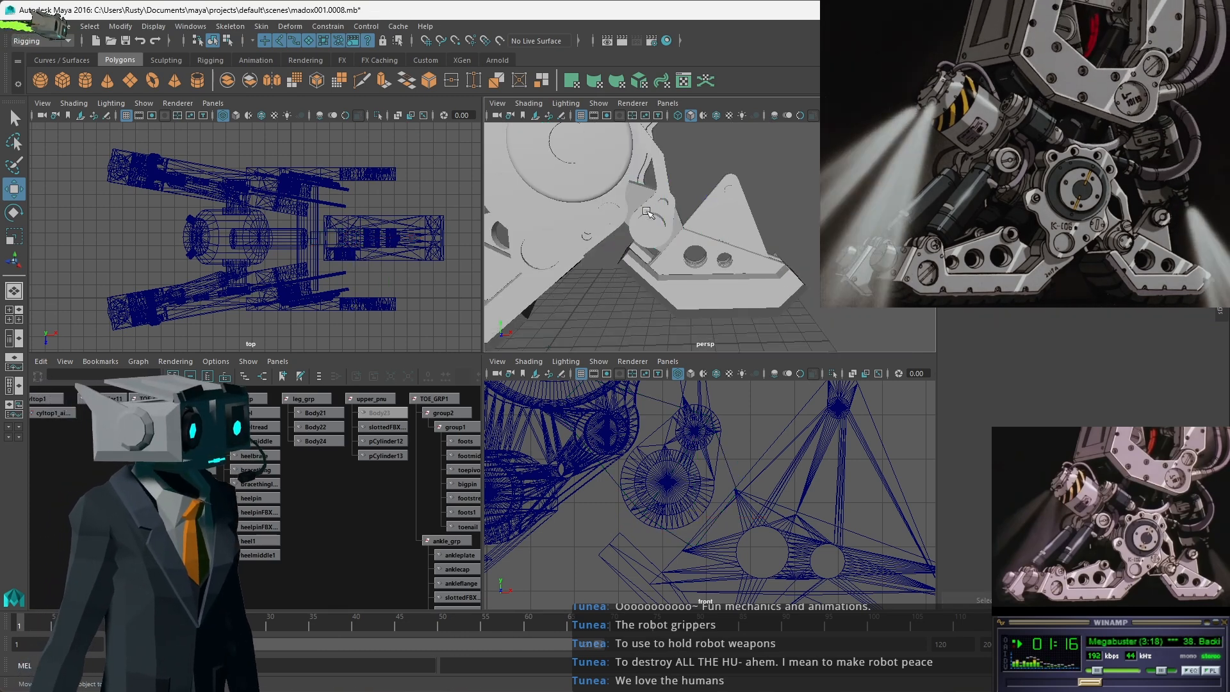
Examine the heel joint, ankle plates, toe assembly and pistons from several angles against the reference artwork.
{"action": "scroll", "coordinate": [655, 142], "scroll_direction": "down", "scroll_amount": 5}
{"action": "mouse_move", "coordinate": [655, 198]}
{"action": "left_mouse_down", "text": "alt"}
{"action": "mouse_move", "coordinate": [647, 215]}
{"action": "mouse_move", "coordinate": [658, 201]}
{"action": "left_mouse_up", "text": "alt"}
{"action": "scroll", "coordinate": [638, 231], "scroll_direction": "up", "scroll_amount": 5}
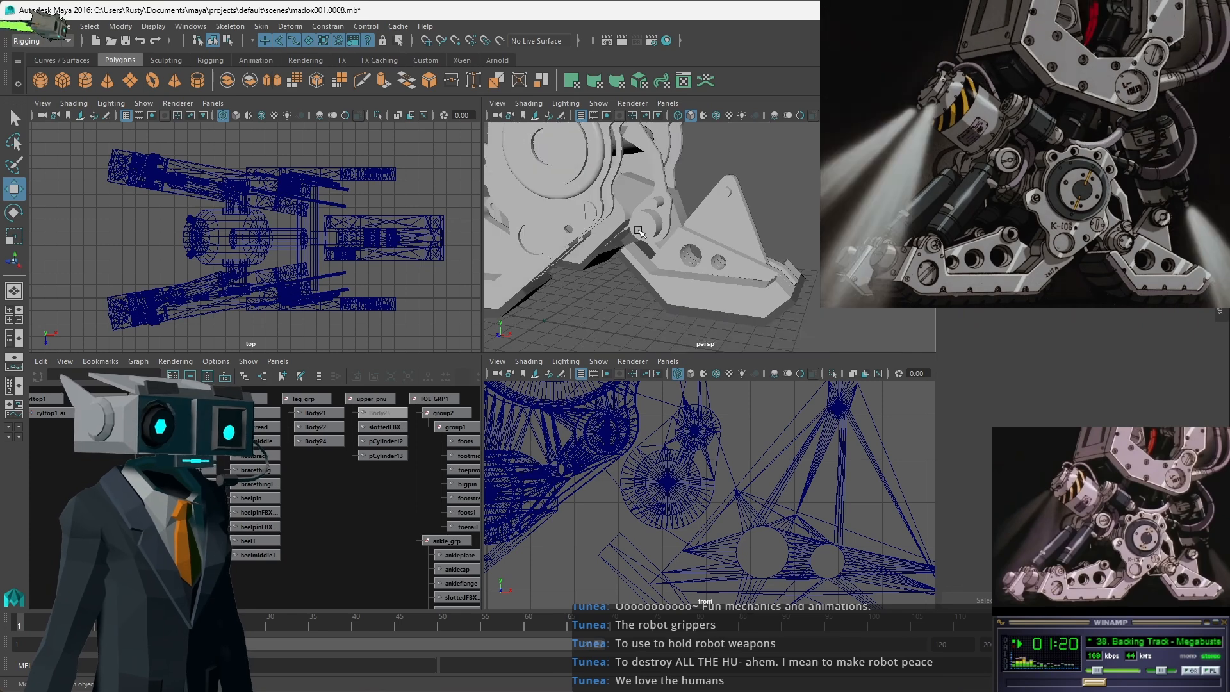
{"action": "left_click_drag", "start_coordinate": [588, 238], "coordinate": [779, 256], "text": "alt"}
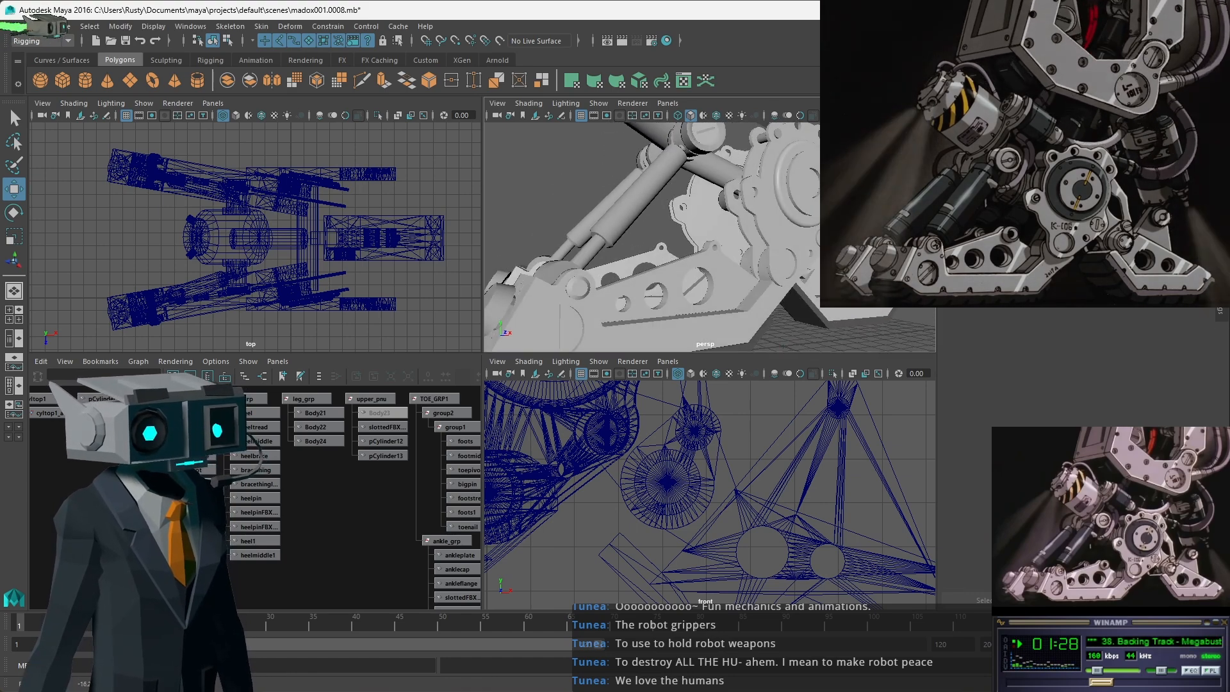
{"action": "scroll", "coordinate": [768, 234], "scroll_direction": "down", "scroll_amount": 3}
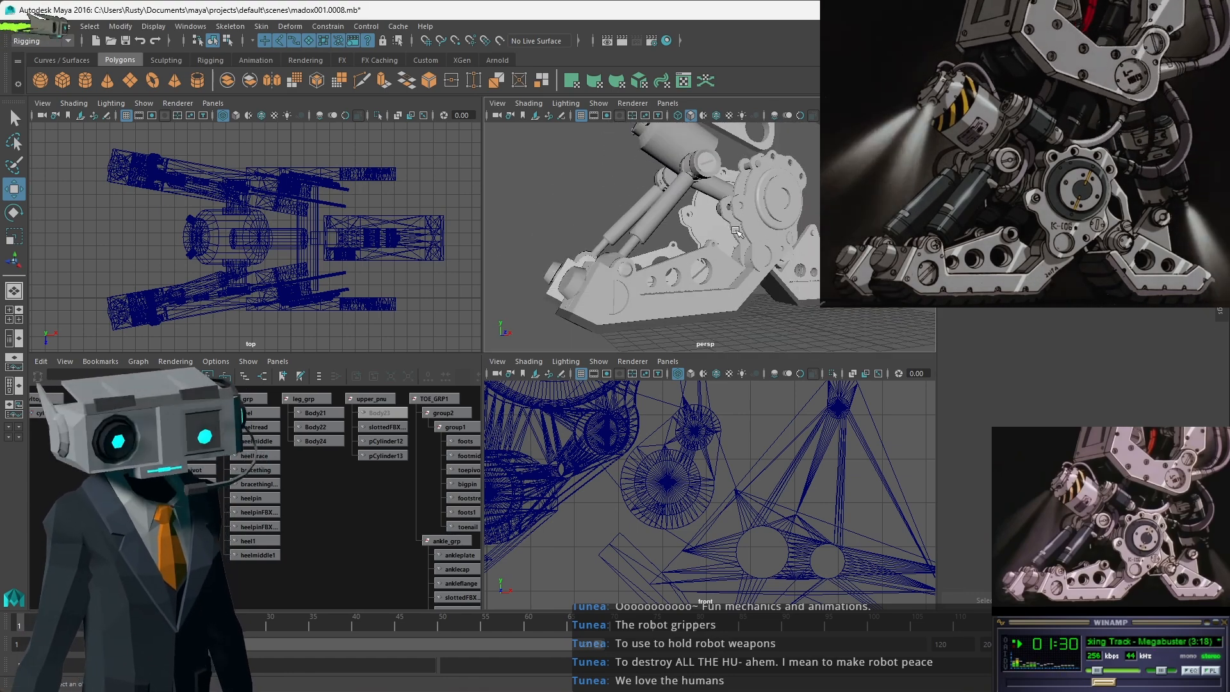
{"action": "scroll", "coordinate": [735, 232], "scroll_direction": "up", "scroll_amount": 3}
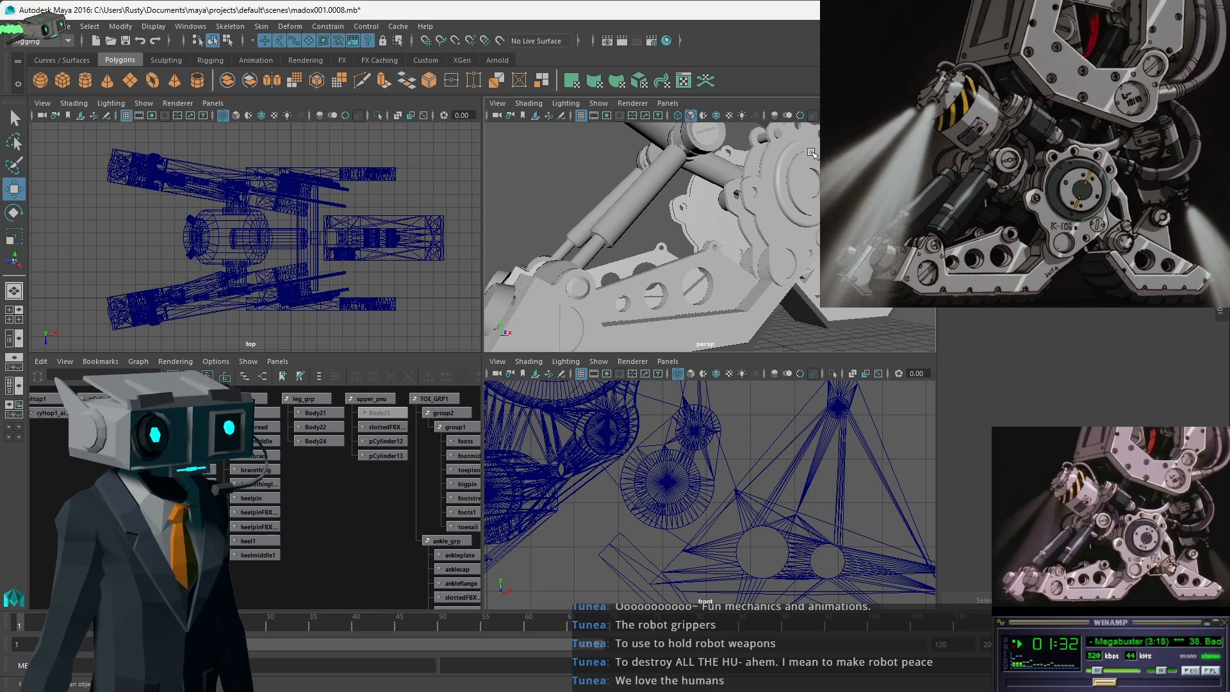
{"action": "left_click", "coordinate": [781, 182]}
{"action": "left_click", "coordinate": [878, 231]}
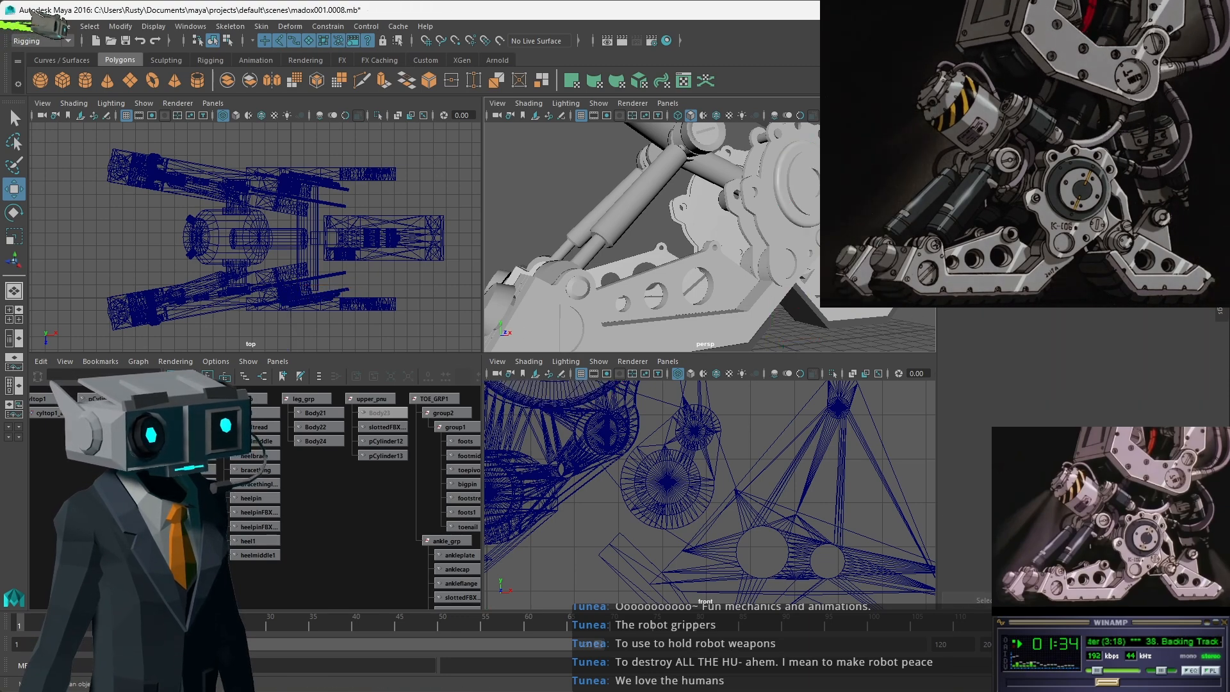
{"action": "mouse_move", "coordinate": [695, 283]}
{"action": "left_mouse_down", "text": "alt"}
{"action": "mouse_move", "coordinate": [791, 262]}
{"action": "mouse_move", "coordinate": [701, 283]}
{"action": "left_mouse_up", "text": "alt"}
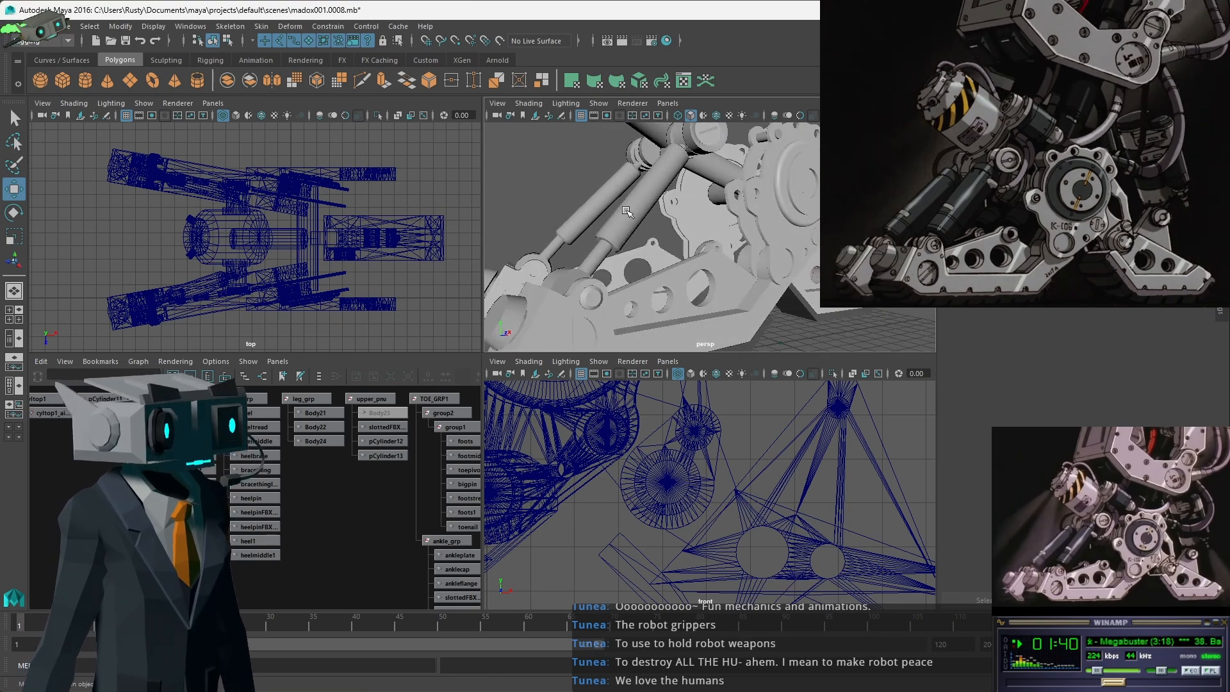
Examine the motor cylinder, pistons and upper leg plates from several angles against the reference artwork.
{"action": "left_click_drag", "start_coordinate": [638, 209], "coordinate": [680, 277], "text": "alt"}
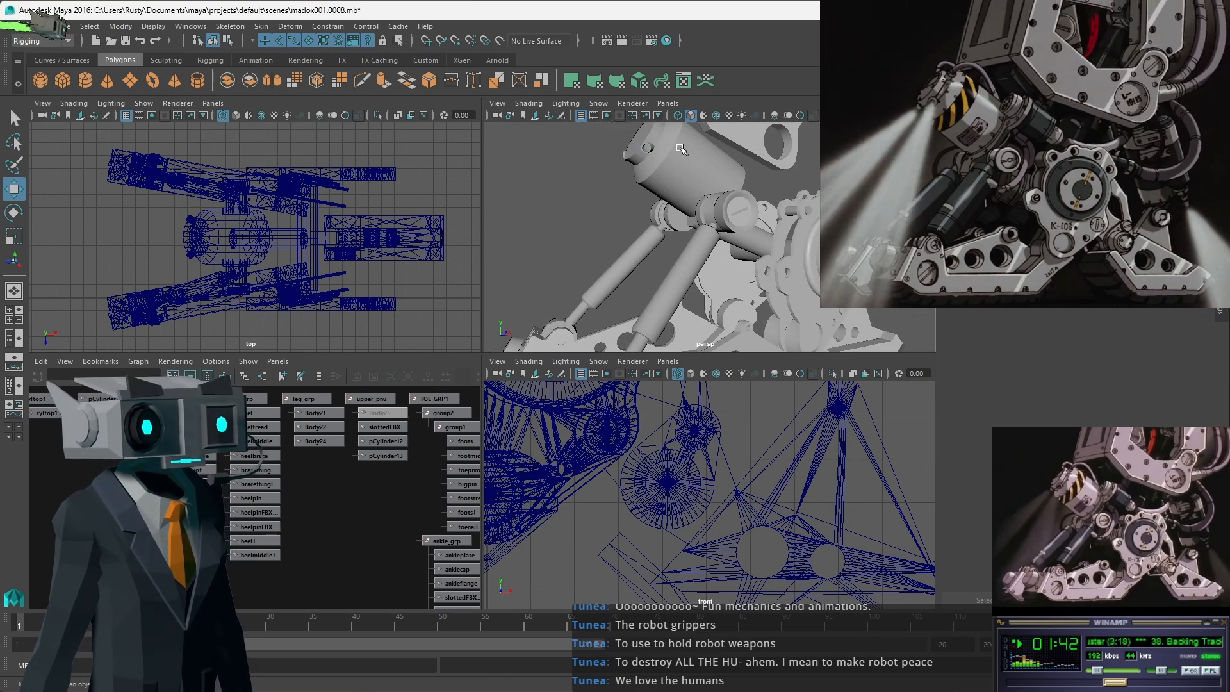
{"action": "left_click", "coordinate": [687, 171]}
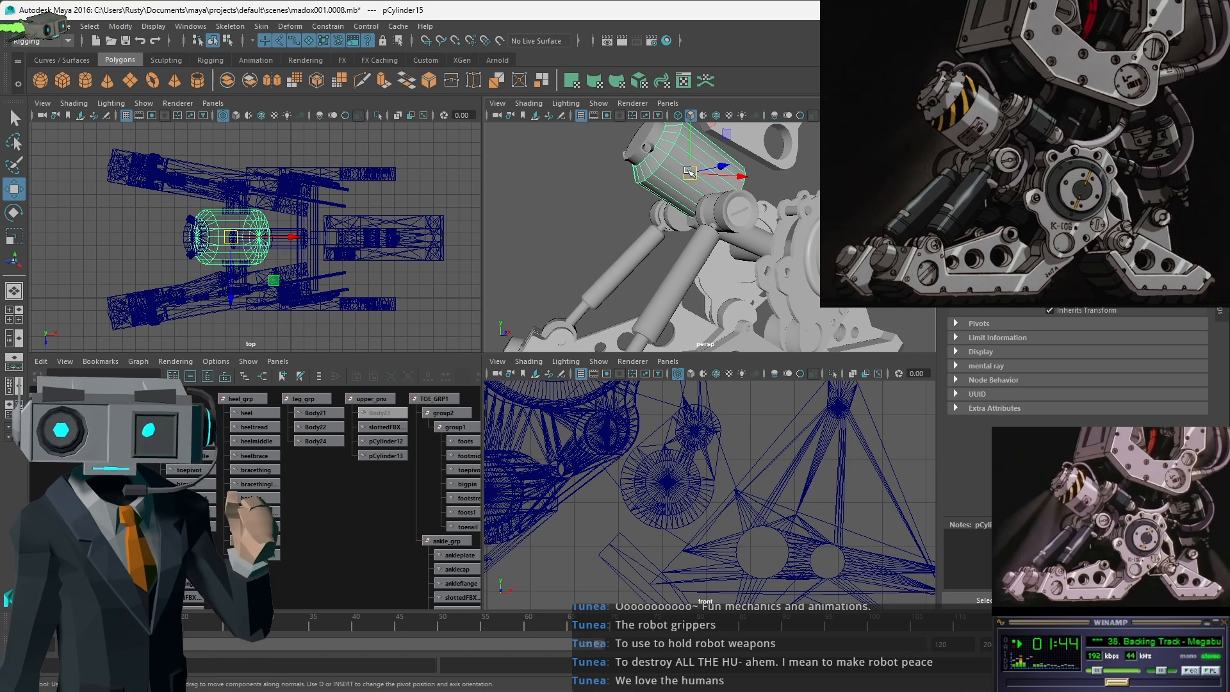
{"action": "left_click", "coordinate": [588, 190]}
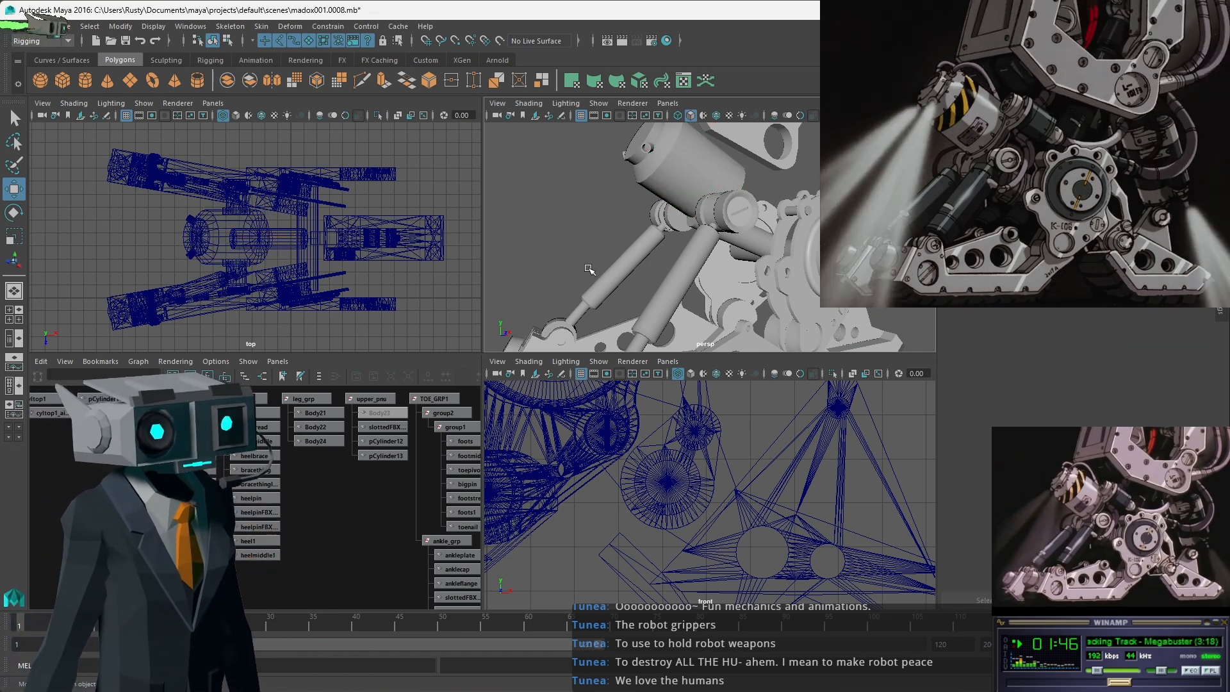
{"action": "scroll", "coordinate": [705, 173], "scroll_direction": "down", "scroll_amount": 3}
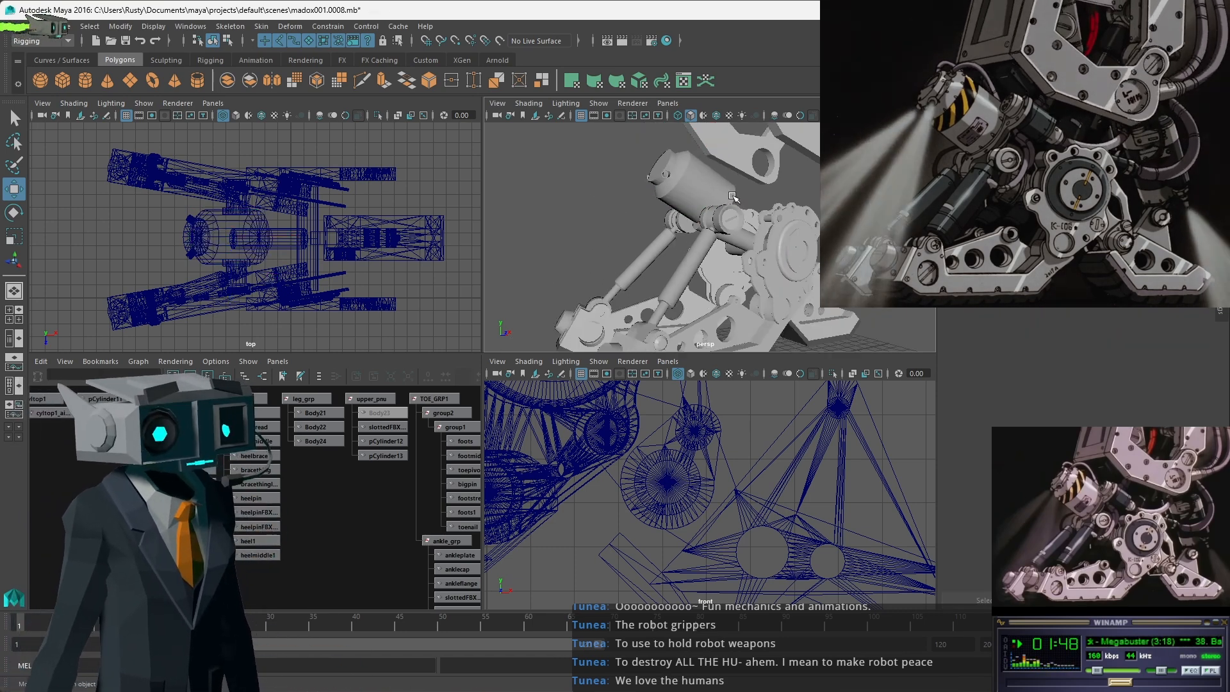
{"action": "left_click", "coordinate": [728, 170]}
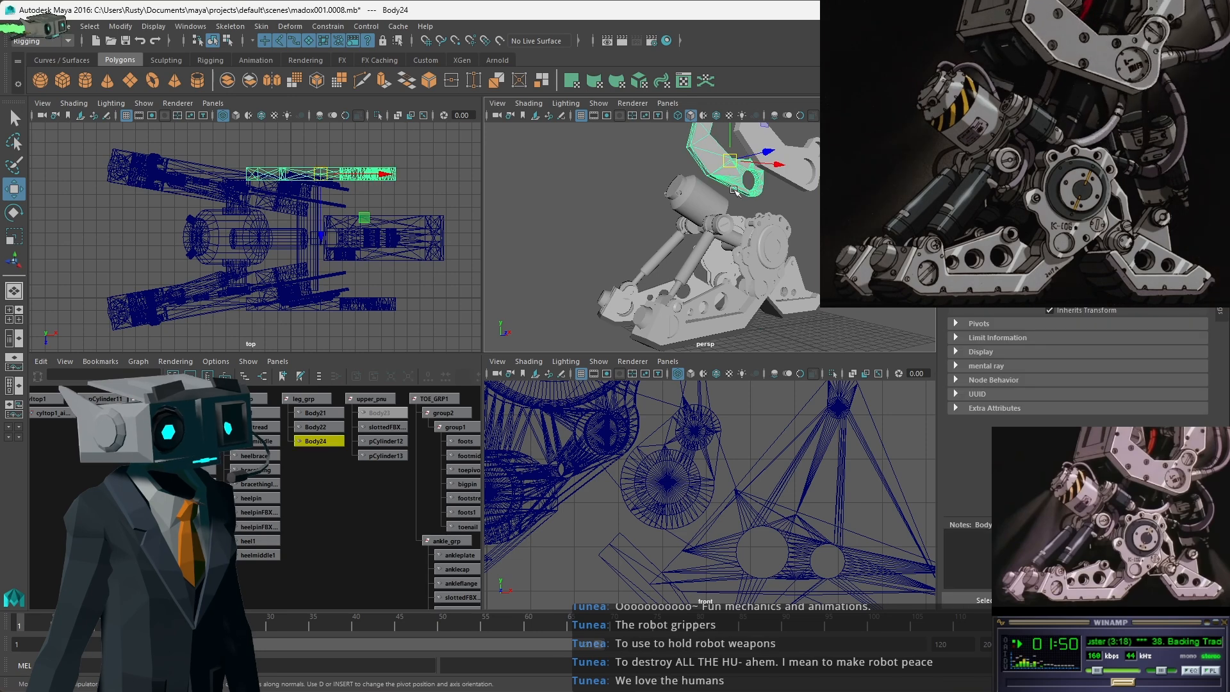
{"action": "left_click_drag", "start_coordinate": [739, 193], "coordinate": [727, 176], "text": "alt"}
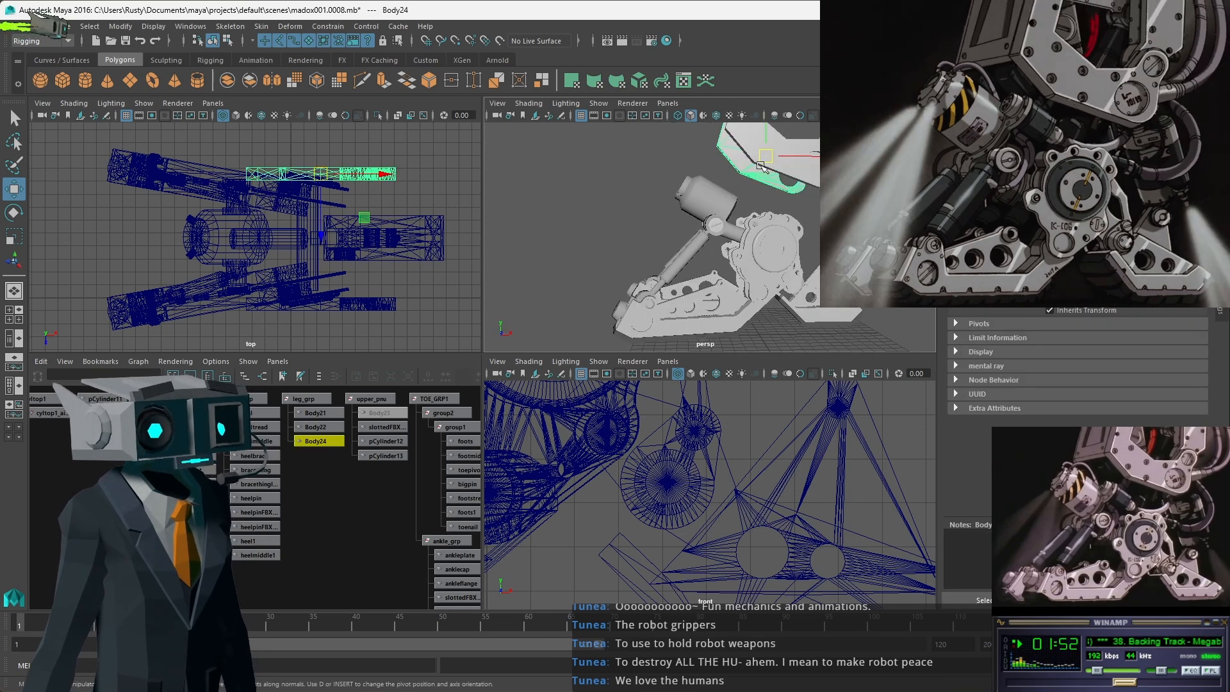
{"action": "mouse_move", "coordinate": [731, 176]}
{"action": "middle_mouse_down", "text": "alt"}
{"action": "mouse_move", "coordinate": [791, 314]}
{"action": "mouse_move", "coordinate": [708, 185]}
{"action": "middle_mouse_up", "text": "alt"}
{"action": "scroll", "coordinate": [791, 315], "scroll_direction": "up", "scroll_amount": 5}
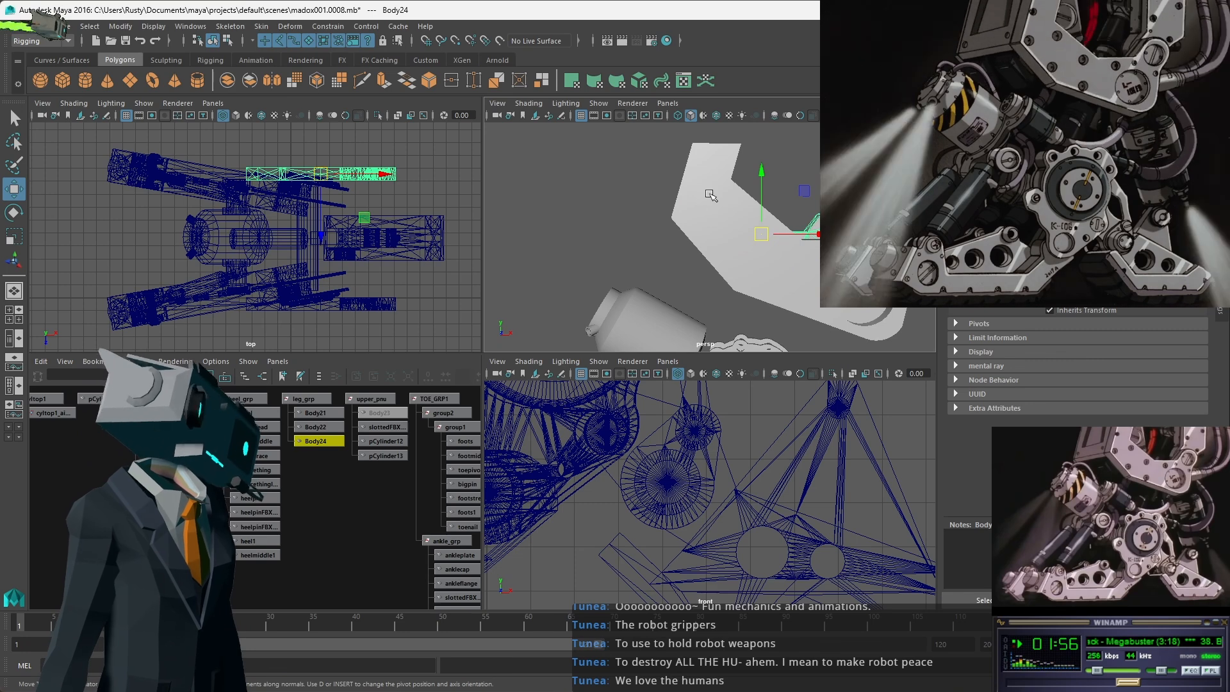
{"action": "left_click_drag", "start_coordinate": [637, 191], "coordinate": [819, 192], "text": "alt"}
Try to extrude an edge at the upper end of the Body21 leg plate, then return to object selection.
{"action": "left_click", "coordinate": [766, 189]}
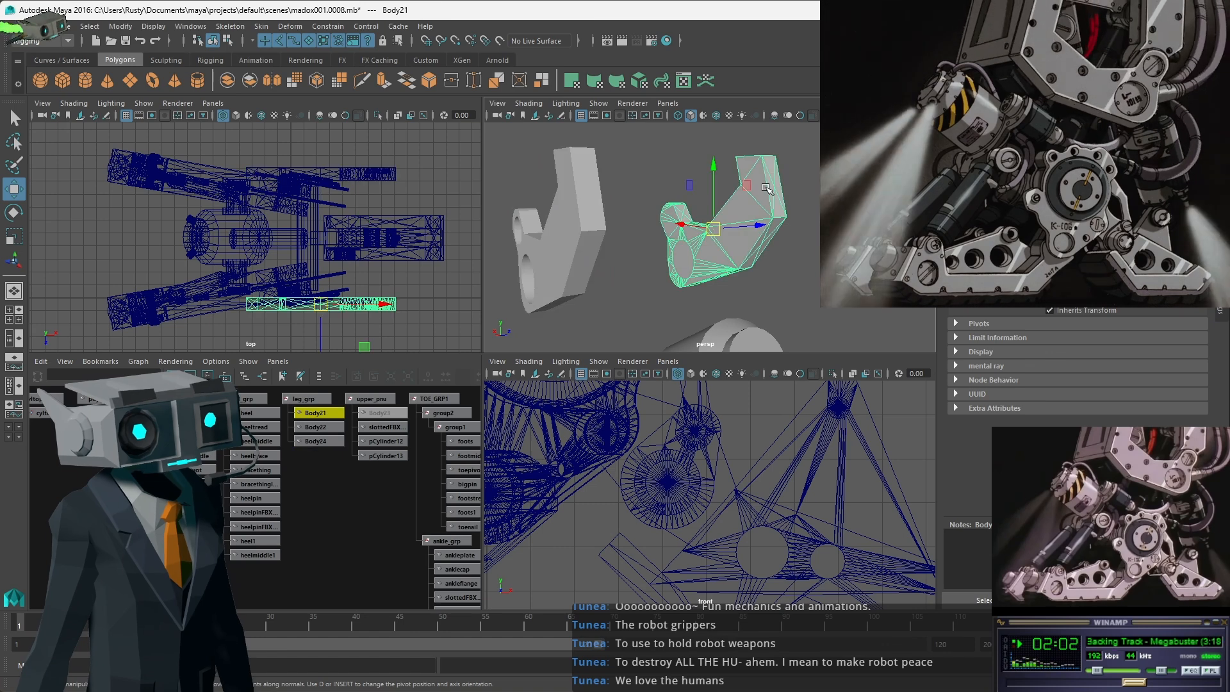
{"action": "key", "text": "f"}
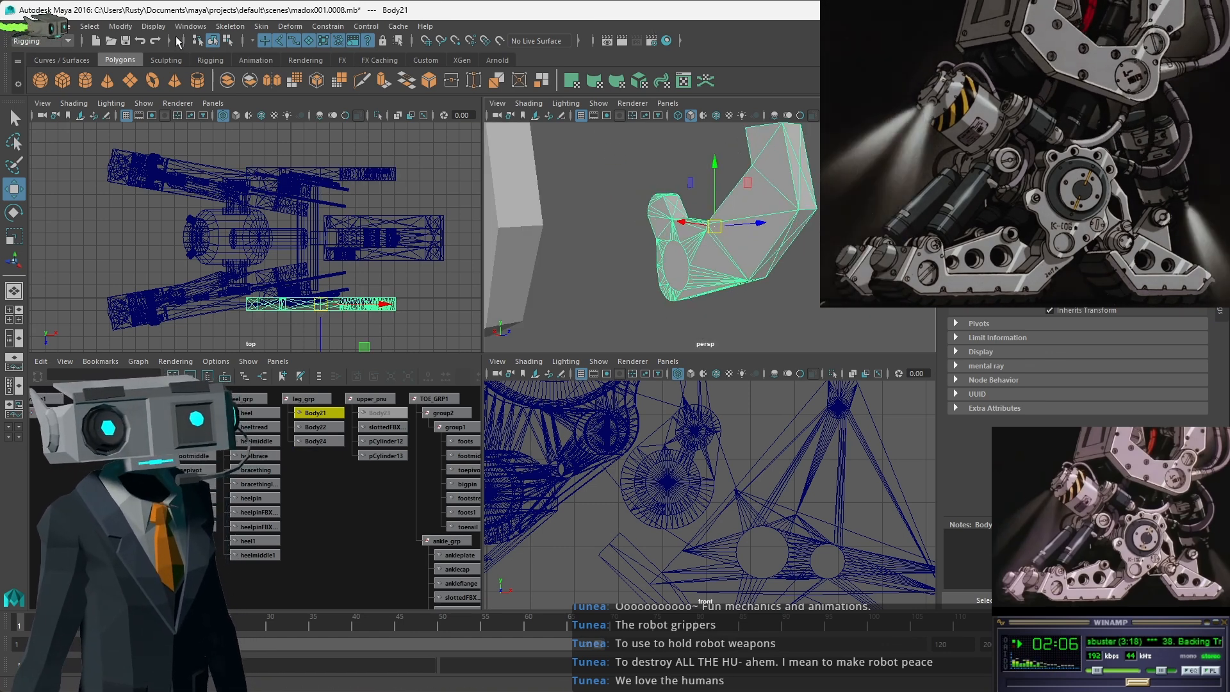
{"action": "key", "text": "F8"}
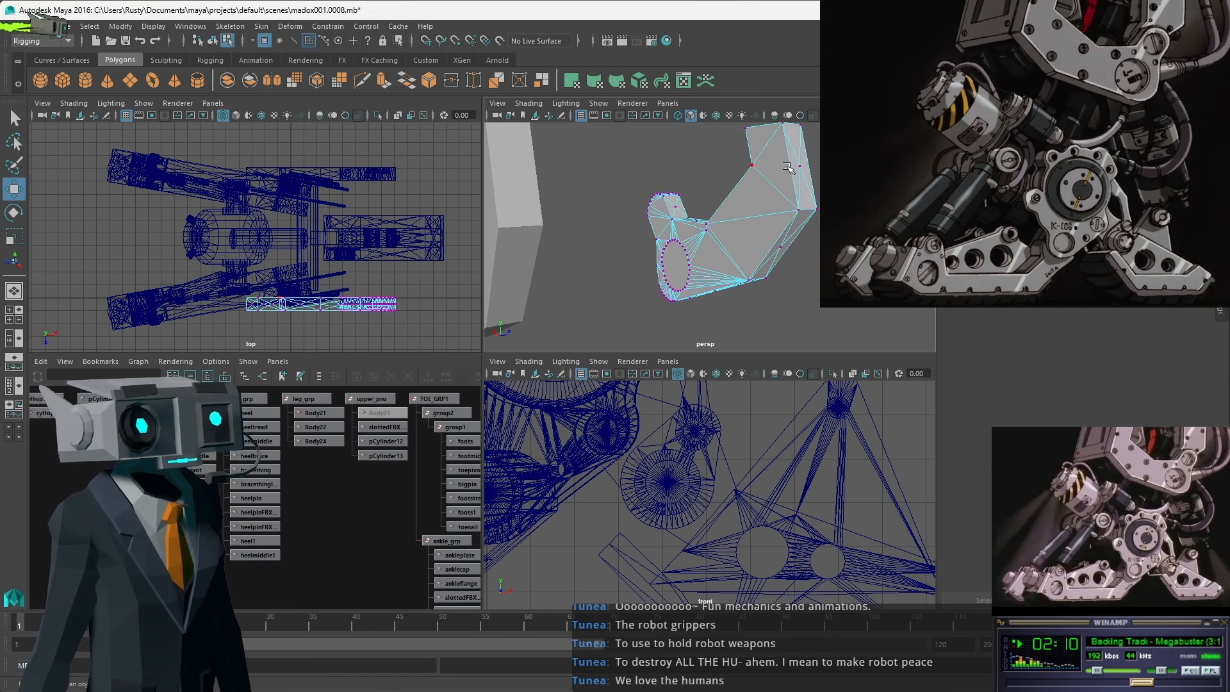
{"action": "left_click", "coordinate": [295, 41]}
{"action": "left_click", "coordinate": [801, 168]}
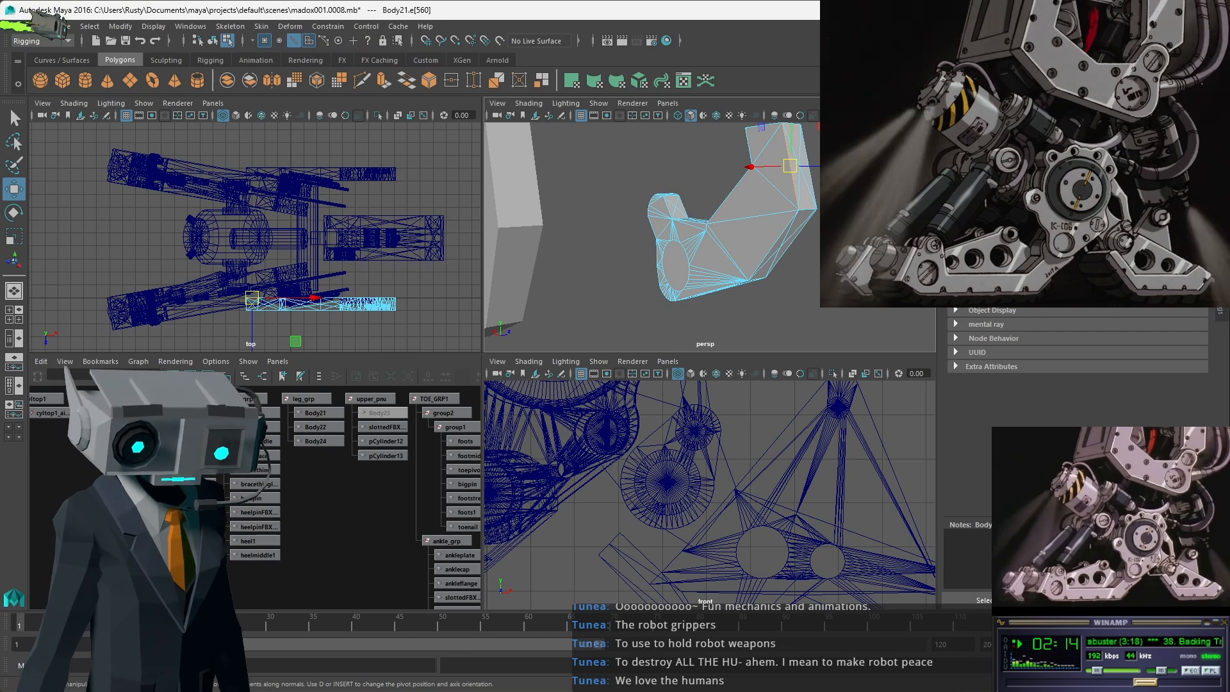
{"action": "key", "text": "ctrl+e"}
{"action": "left_click_drag", "start_coordinate": [809, 192], "coordinate": [725, 314], "text": "alt"}
{"action": "key", "text": "ctrl+z"}
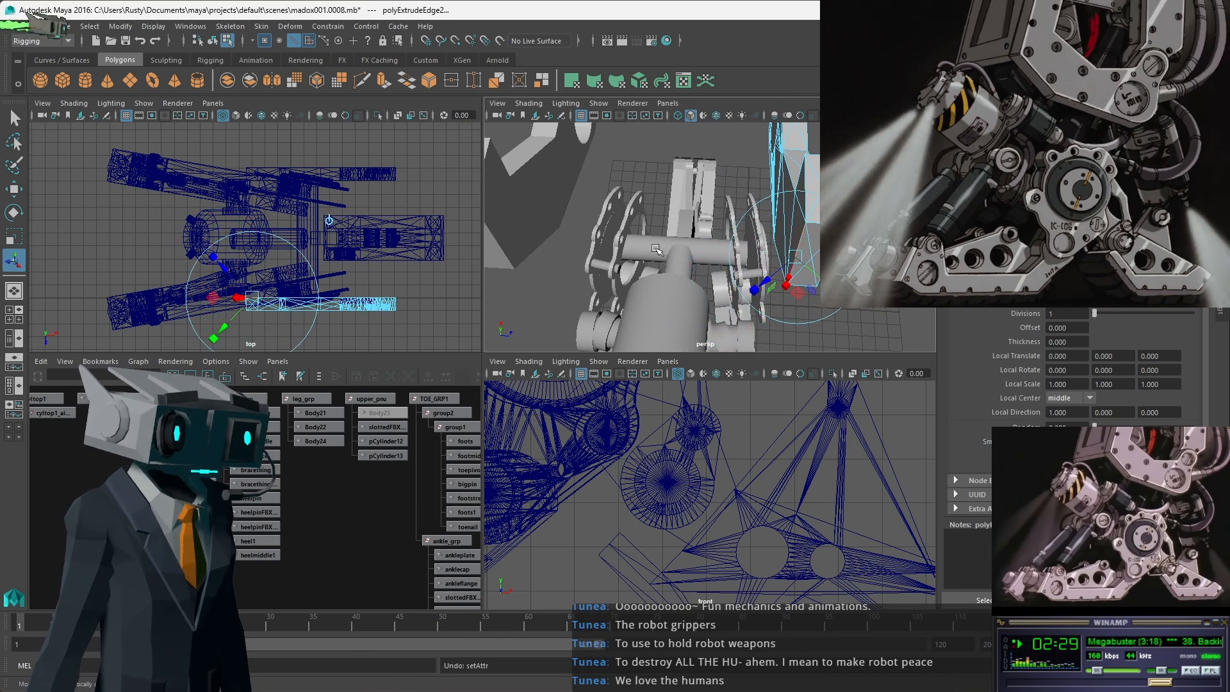
{"action": "left_click", "coordinate": [696, 148]}
{"action": "left_click", "coordinate": [214, 42]}
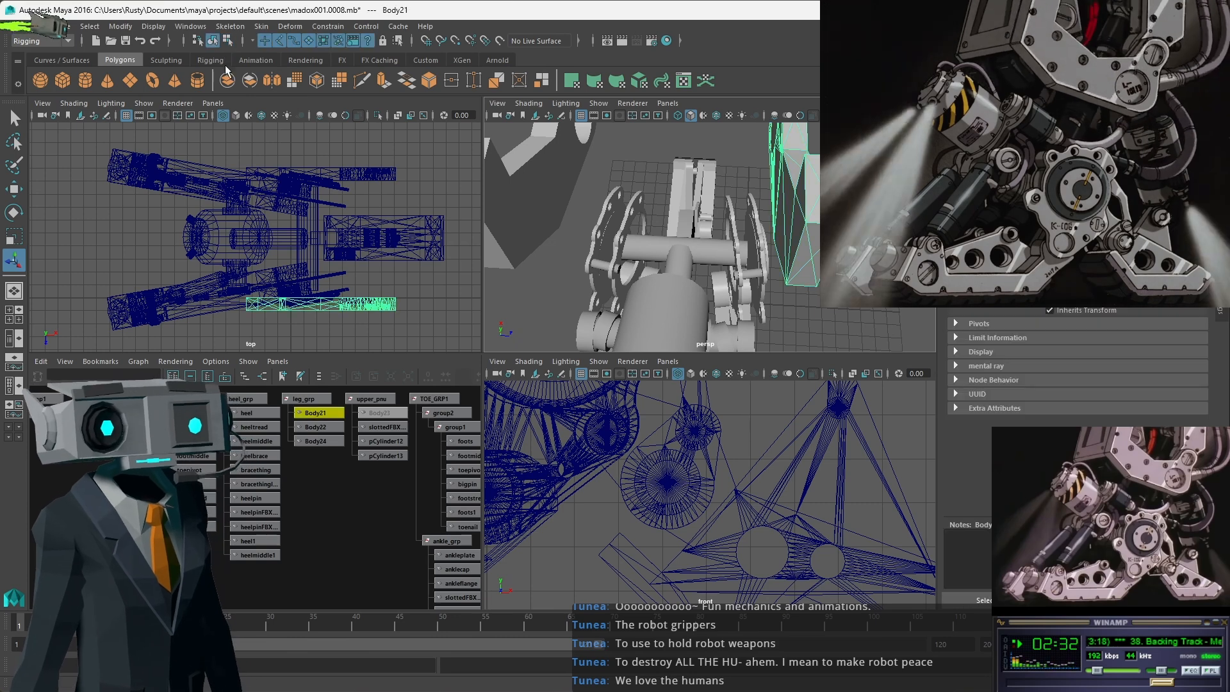
Create a small polygon cube beside the outer corner of the upper leg plate in the front view.
{"action": "left_click_drag", "start_coordinate": [878, 273], "coordinate": [780, 265], "text": "alt"}
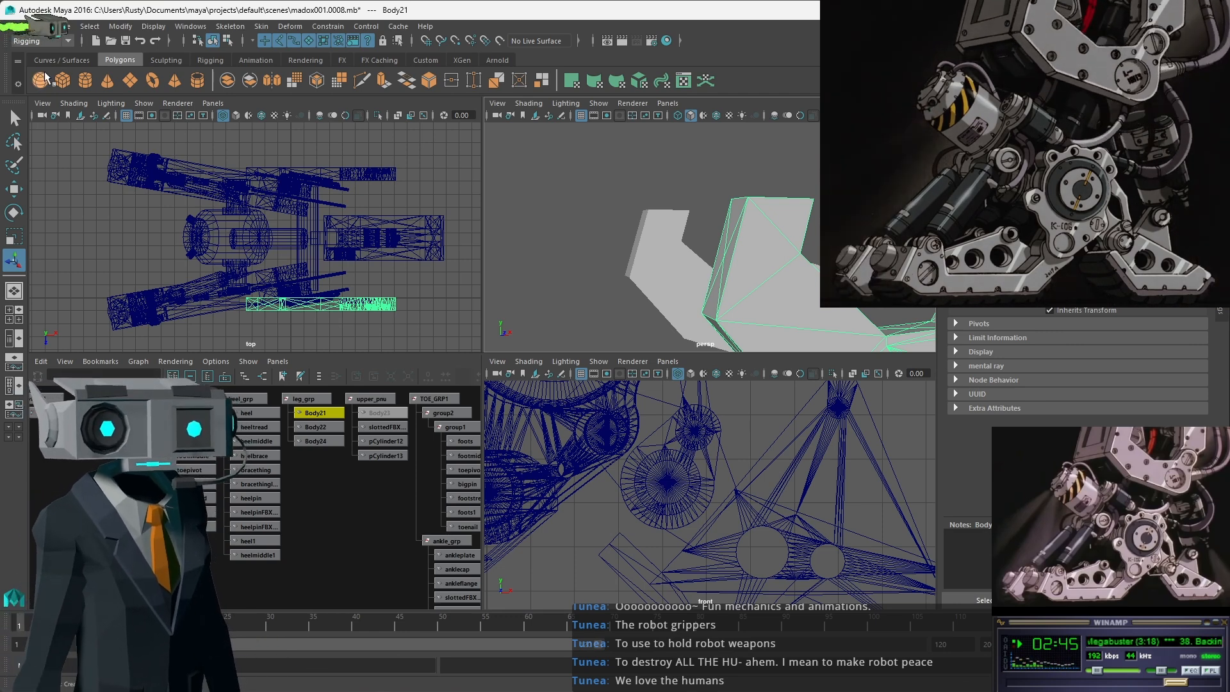
{"action": "left_click", "coordinate": [61, 80]}
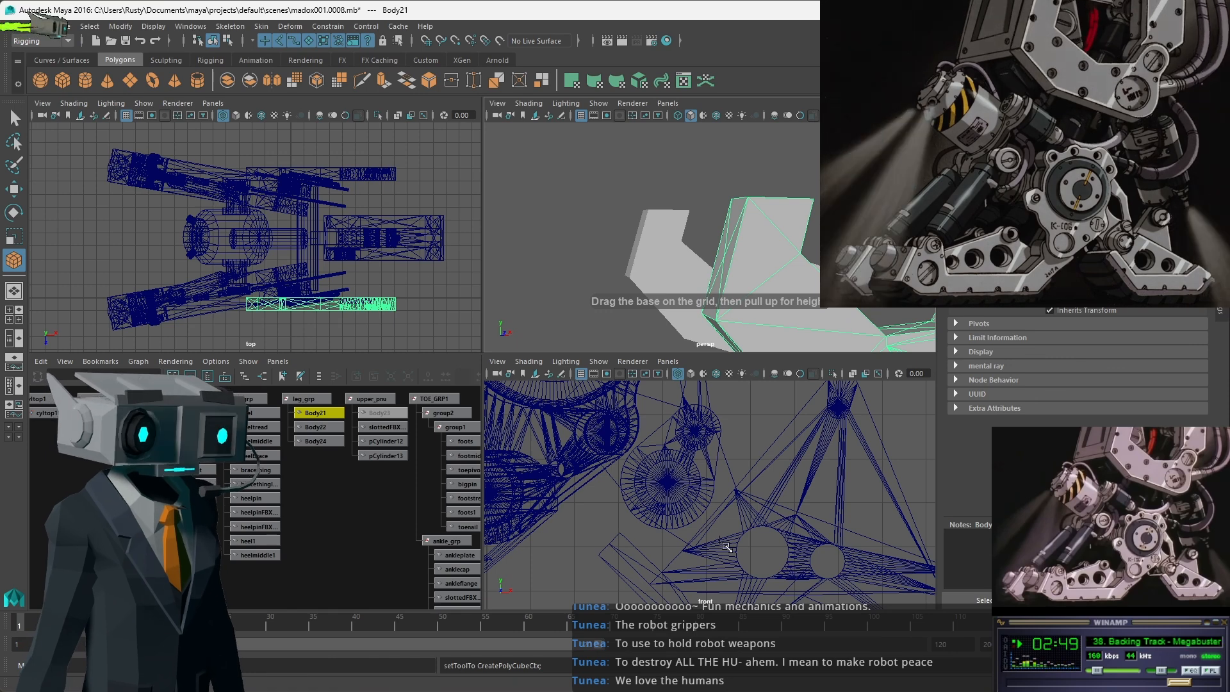
{"action": "scroll", "coordinate": [726, 546], "scroll_direction": "down", "scroll_amount": 10}
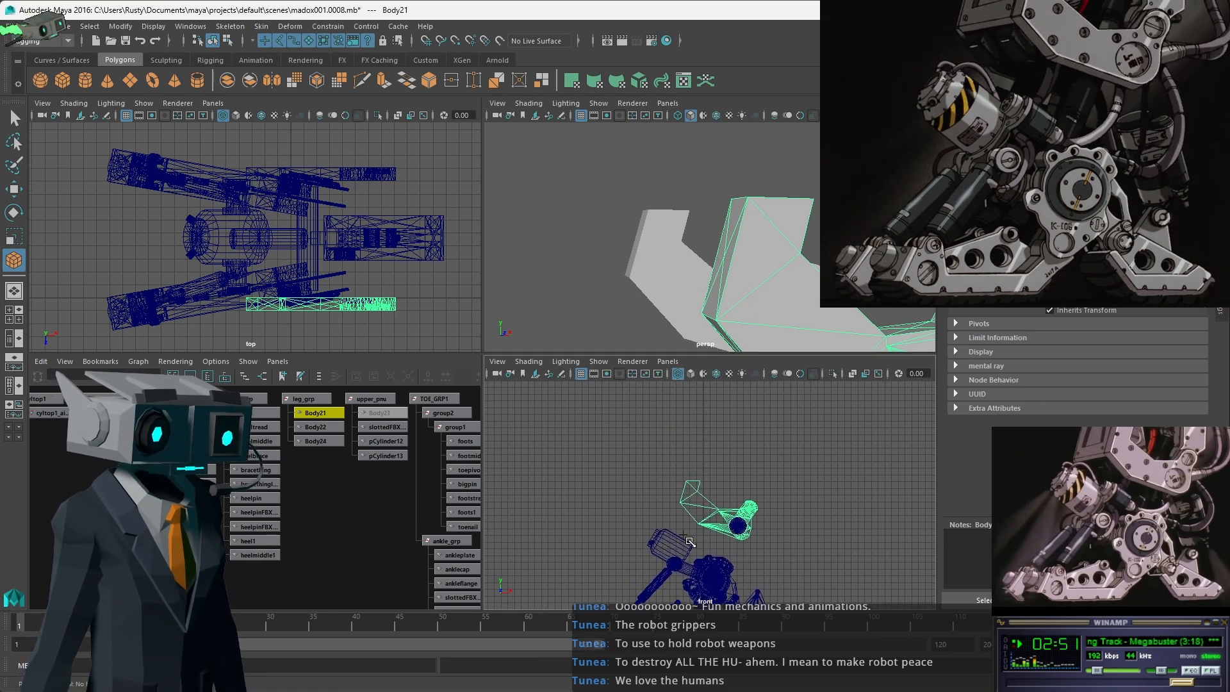
{"action": "left_click", "coordinate": [678, 502]}
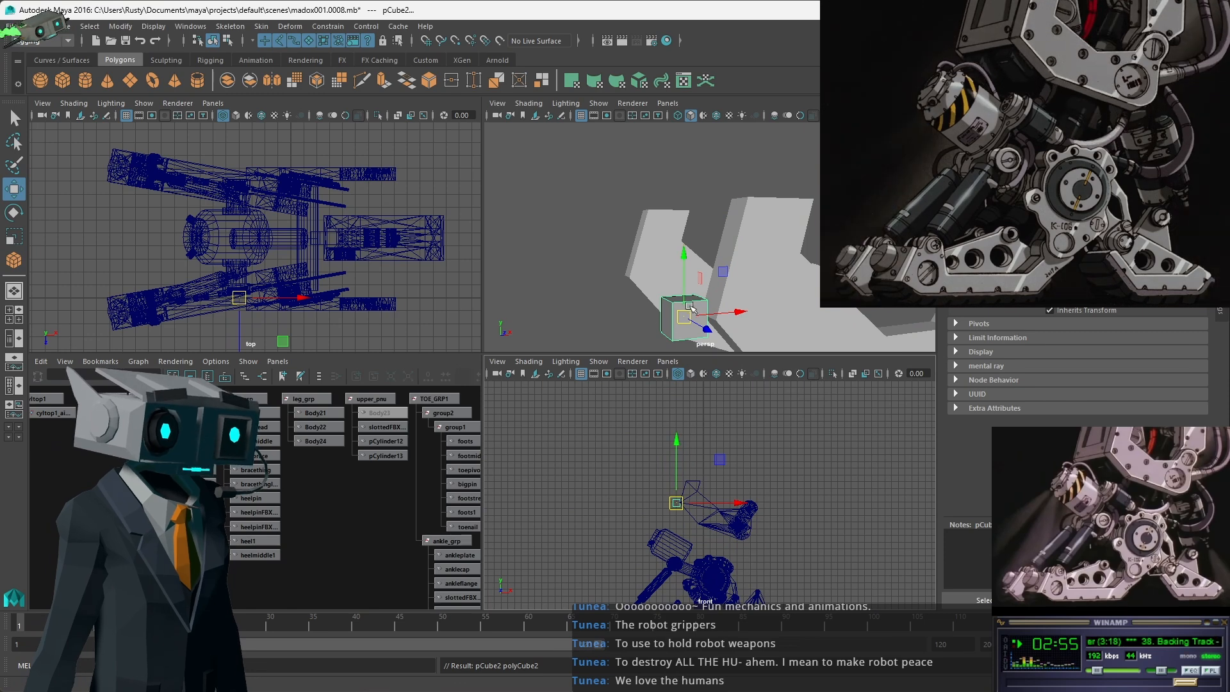
Move the cube between the two leg plates so its lower outer corner meets the plate's outer corner.
{"action": "left_click_drag", "start_coordinate": [686, 275], "coordinate": [664, 203]}
{"action": "middle_click_drag", "start_coordinate": [708, 196], "coordinate": [638, 195], "text": "alt"}
{"action": "left_click_drag", "start_coordinate": [560, 191], "coordinate": [590, 219]}
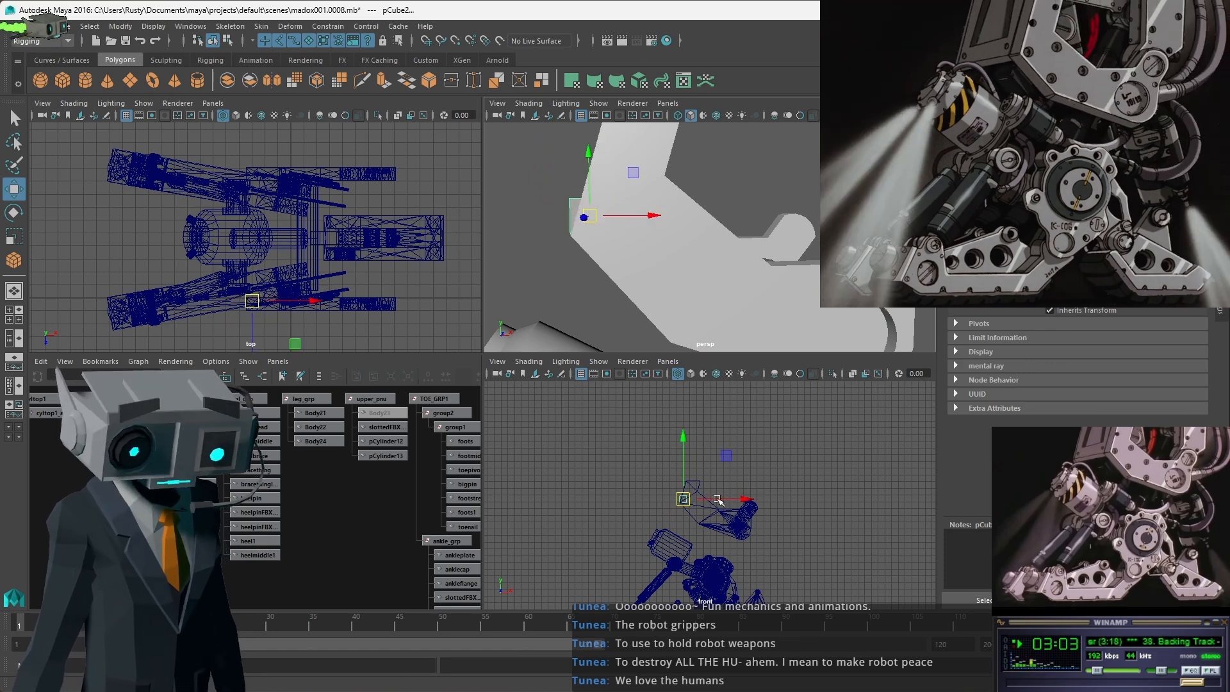
{"action": "scroll", "coordinate": [697, 507], "scroll_direction": "up", "scroll_amount": 10}
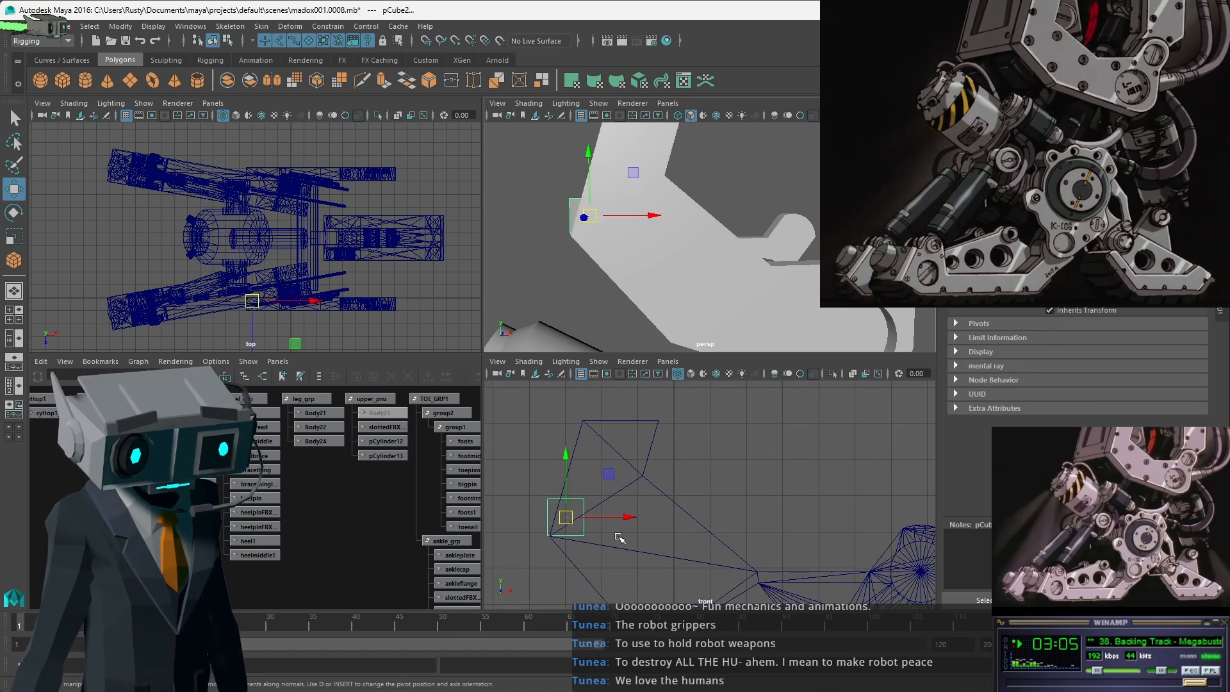
{"action": "middle_click_drag", "start_coordinate": [603, 529], "coordinate": [769, 491], "text": "alt"}
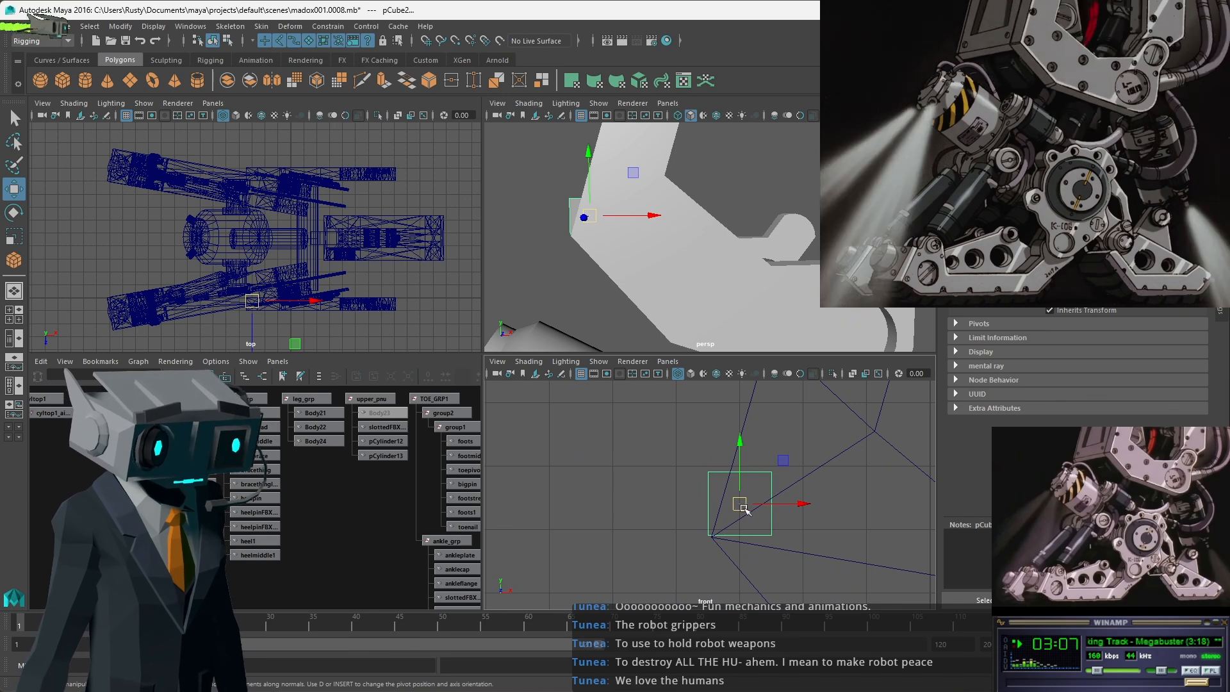
{"action": "left_click_drag", "start_coordinate": [744, 508], "coordinate": [747, 508]}
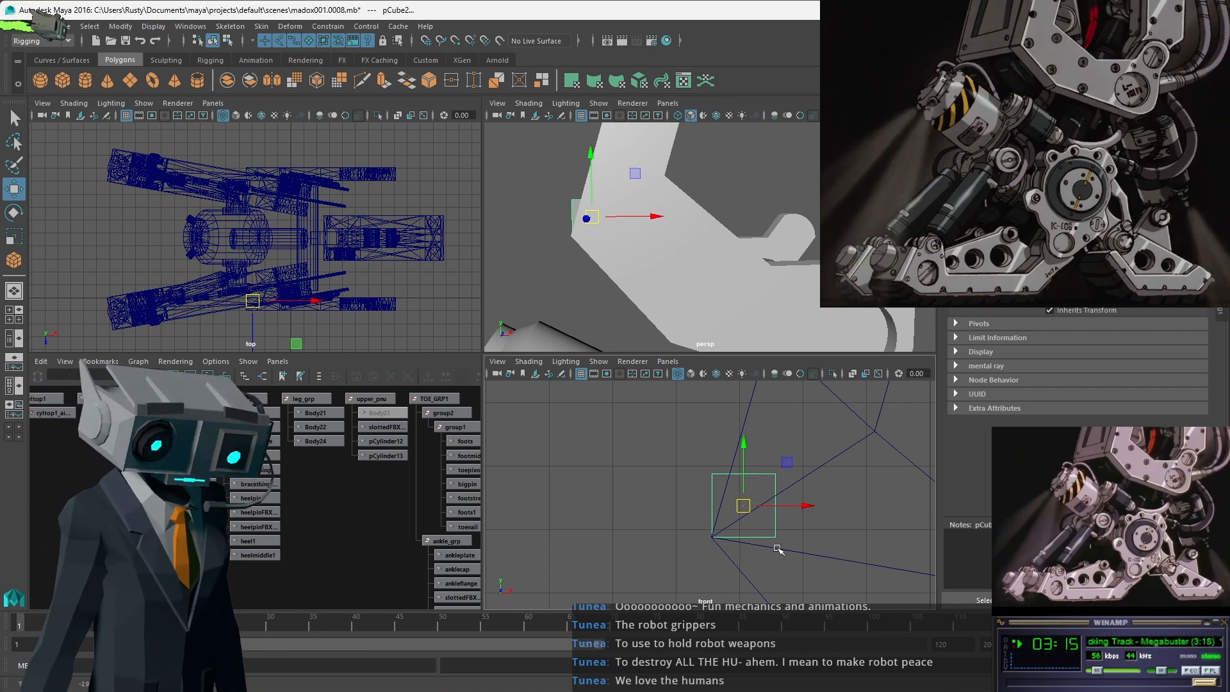
Reshape the cube's vertices into a thin slanted strip running from the plate's outer corner up to its upper tip.
{"action": "left_click", "coordinate": [786, 461]}
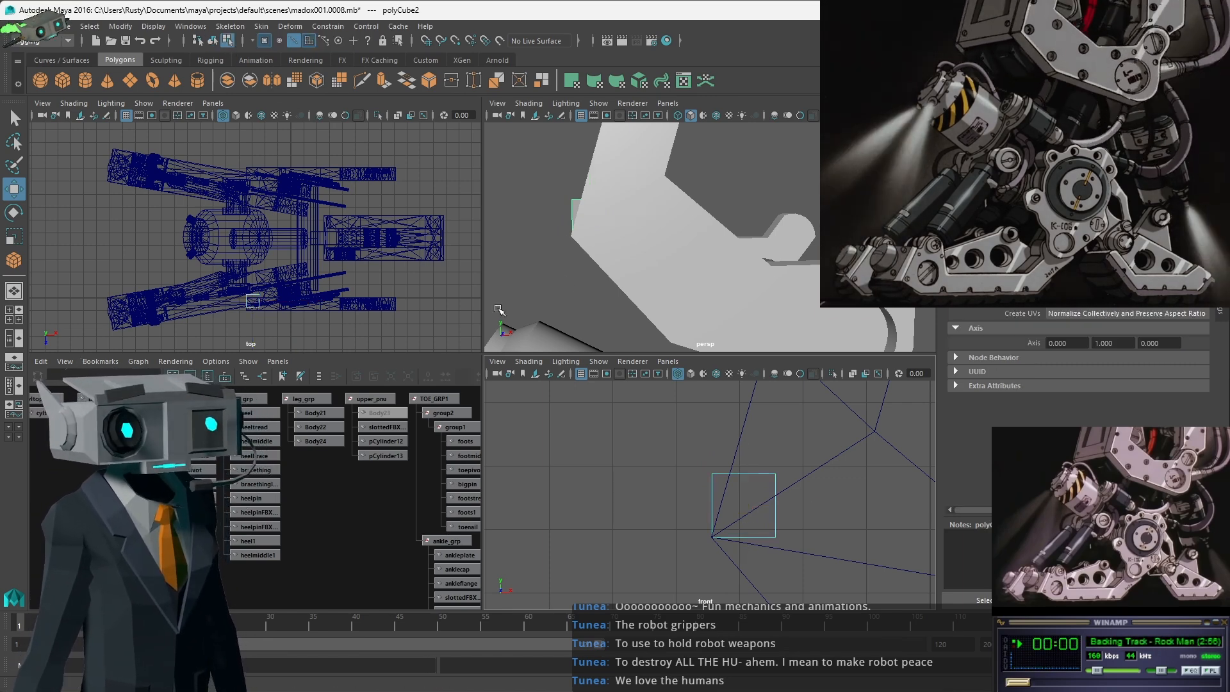
{"action": "scroll", "coordinate": [786, 472], "scroll_direction": "down", "scroll_amount": 7}
{"action": "scroll", "coordinate": [786, 472], "scroll_direction": "up", "scroll_amount": 1}
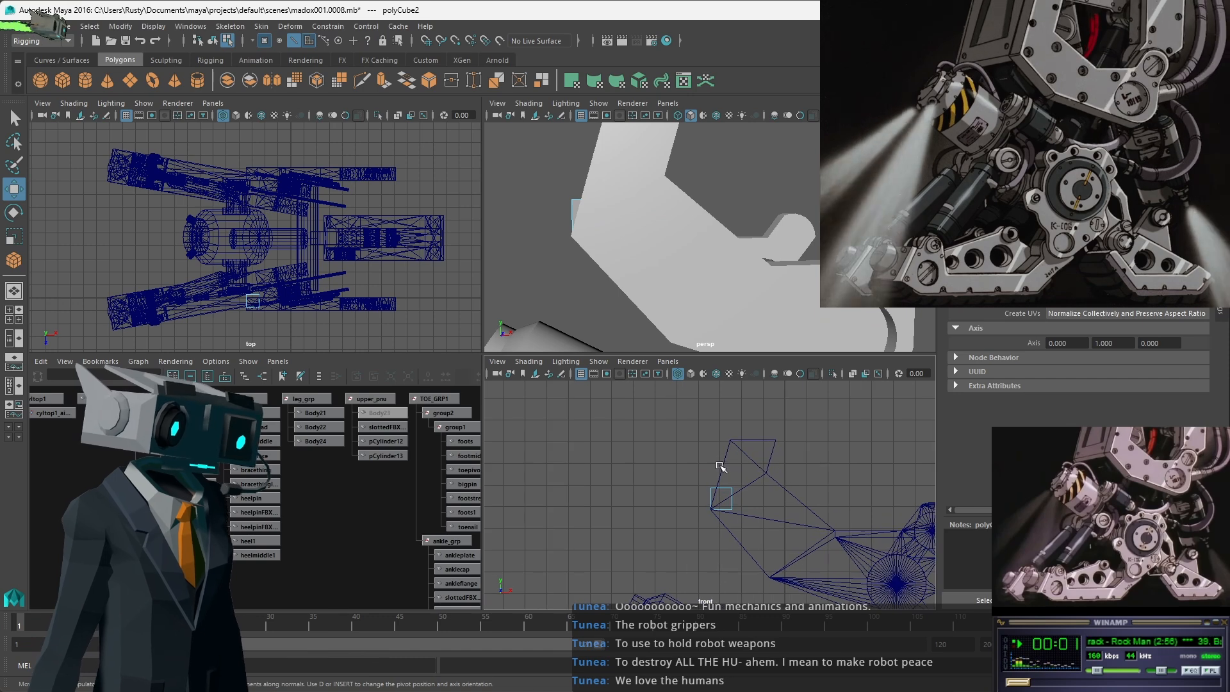
{"action": "left_click_drag", "start_coordinate": [701, 493], "coordinate": [701, 499]}
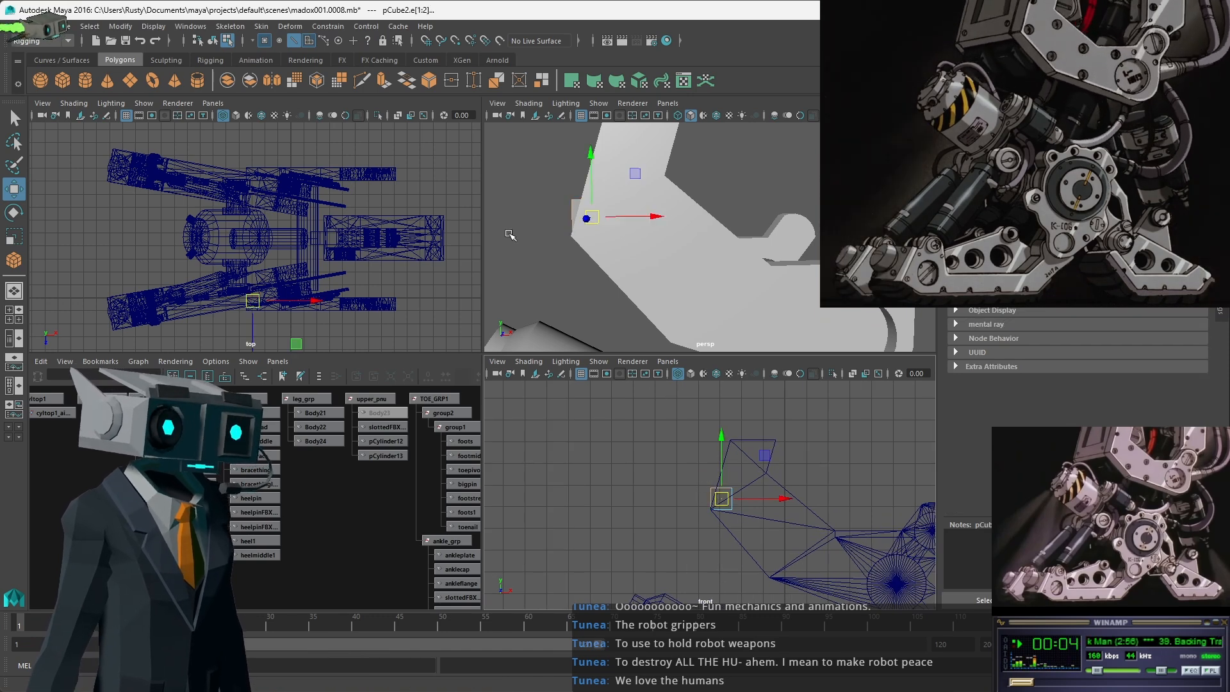
{"action": "left_click", "coordinate": [277, 41]}
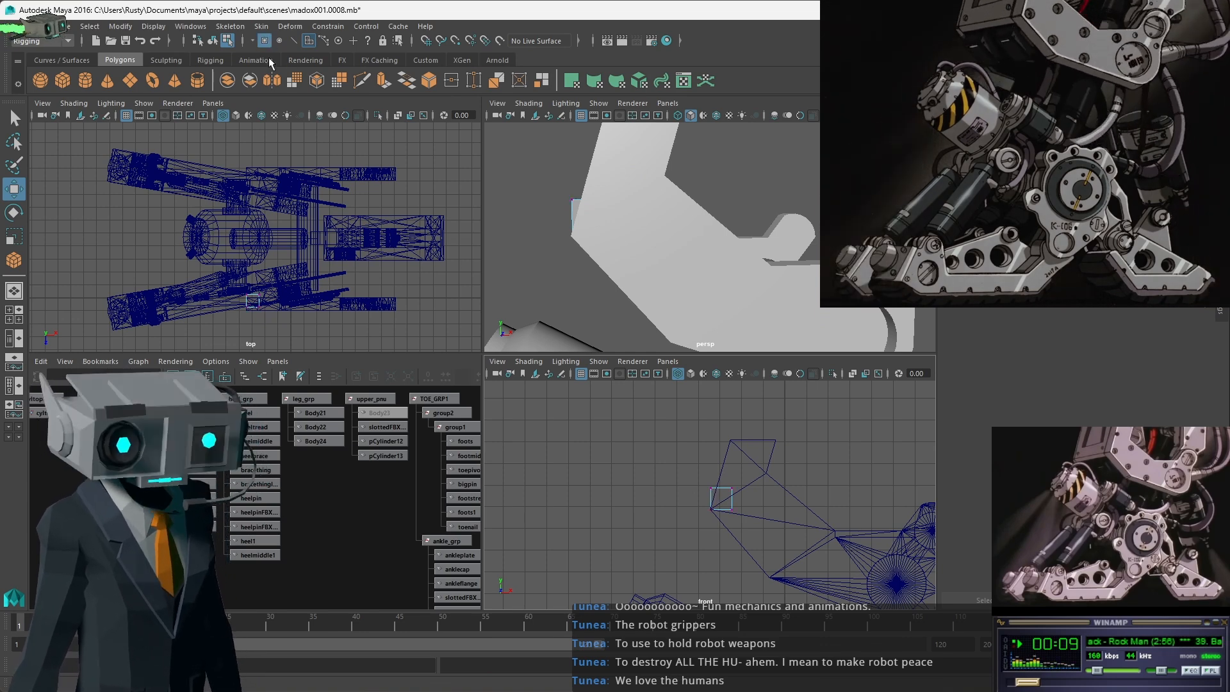
{"action": "left_click_drag", "start_coordinate": [708, 490], "coordinate": [732, 441]}
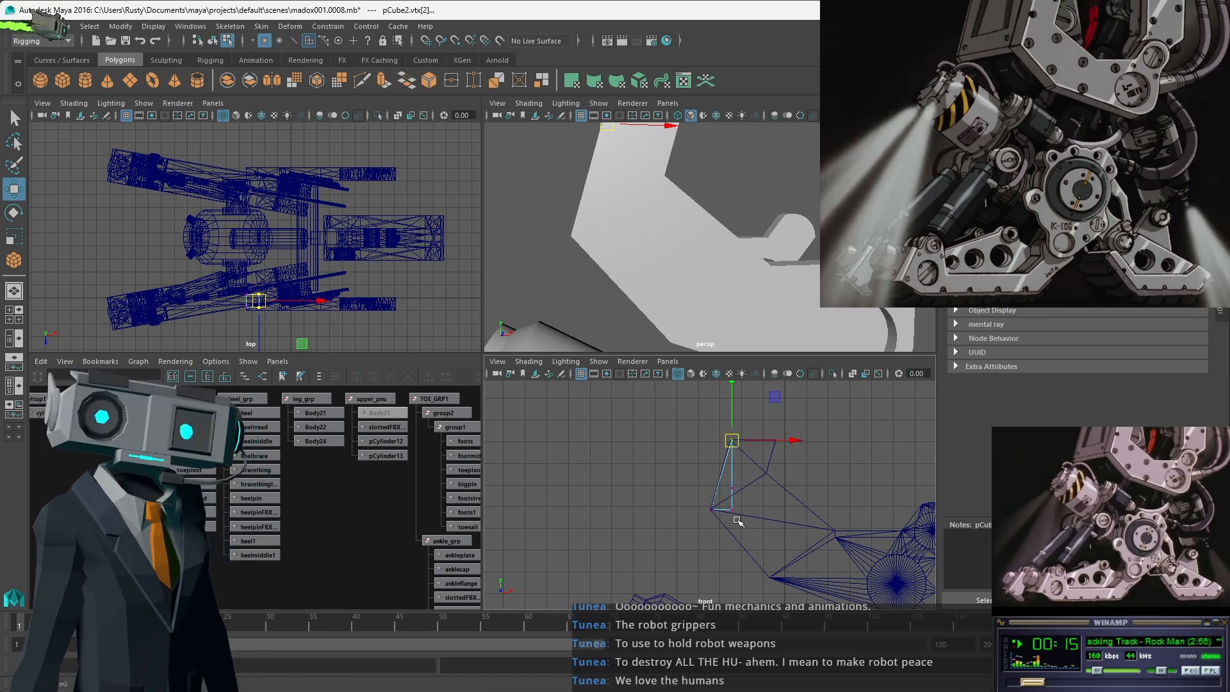
{"action": "left_click", "coordinate": [732, 509]}
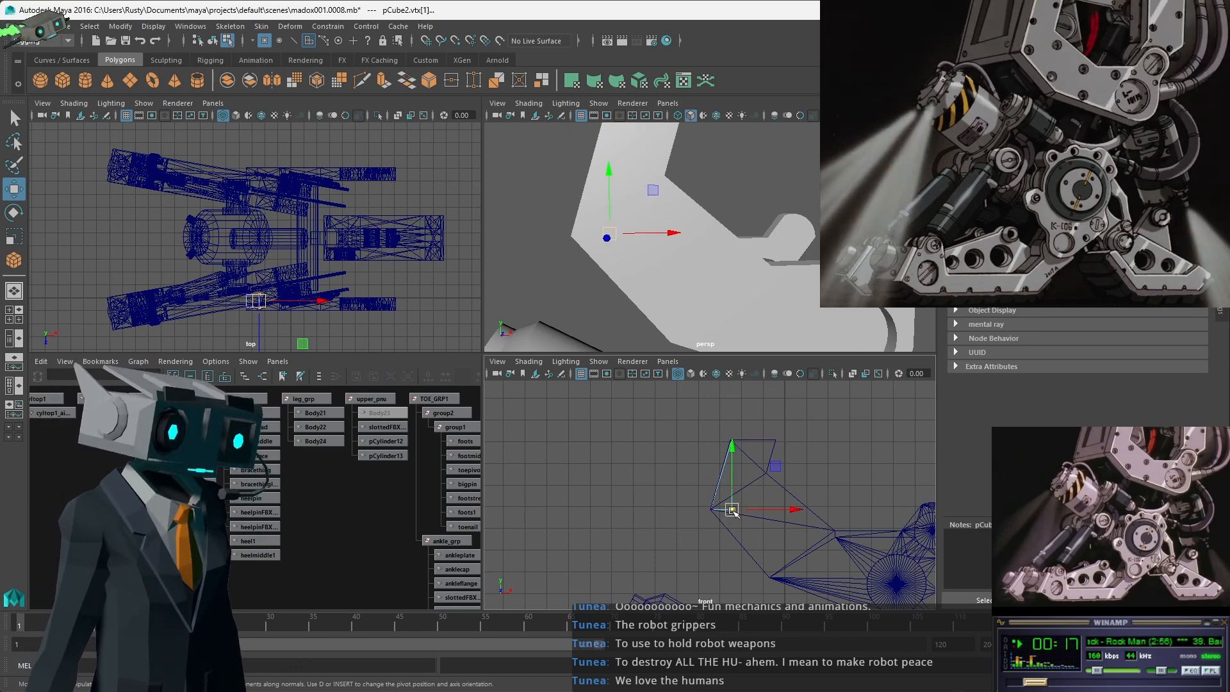
{"action": "left_click_drag", "start_coordinate": [732, 510], "coordinate": [739, 442]}
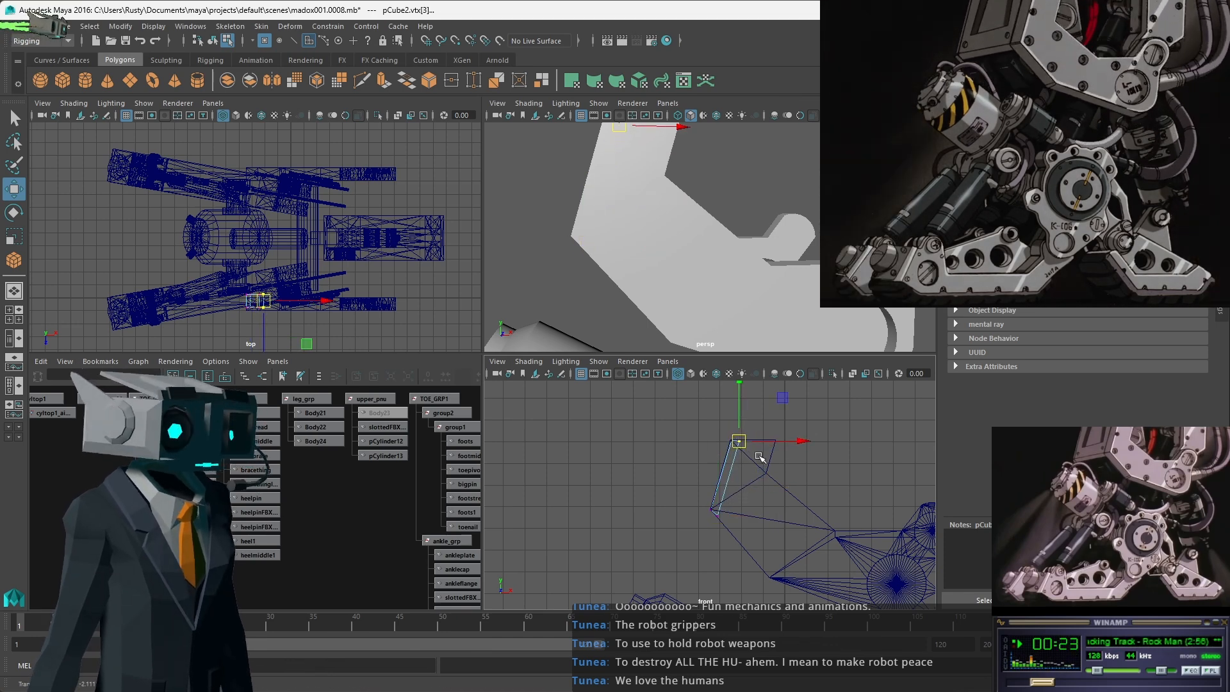
Snap the strip's lower outer vertices onto the leg plate's outer corner using point snapping.
{"action": "scroll", "coordinate": [743, 500], "scroll_direction": "up", "scroll_amount": 6}
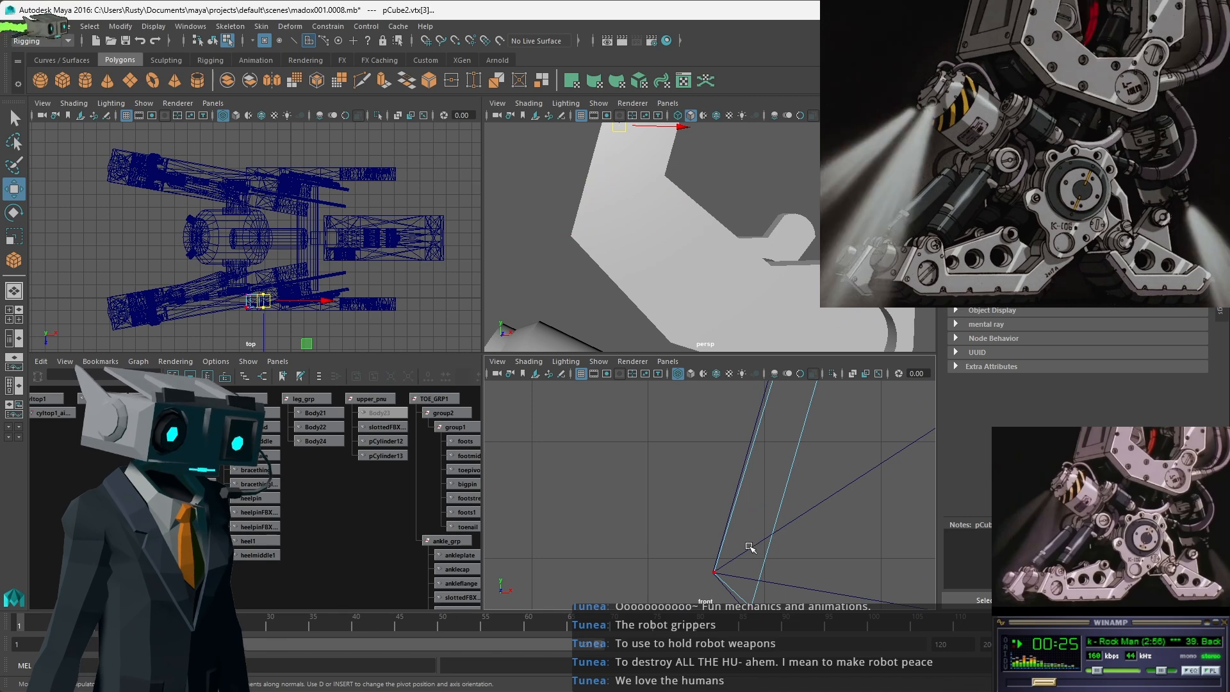
{"action": "middle_click_drag", "start_coordinate": [748, 545], "coordinate": [710, 398], "text": "alt"}
{"action": "key", "text": "space"}
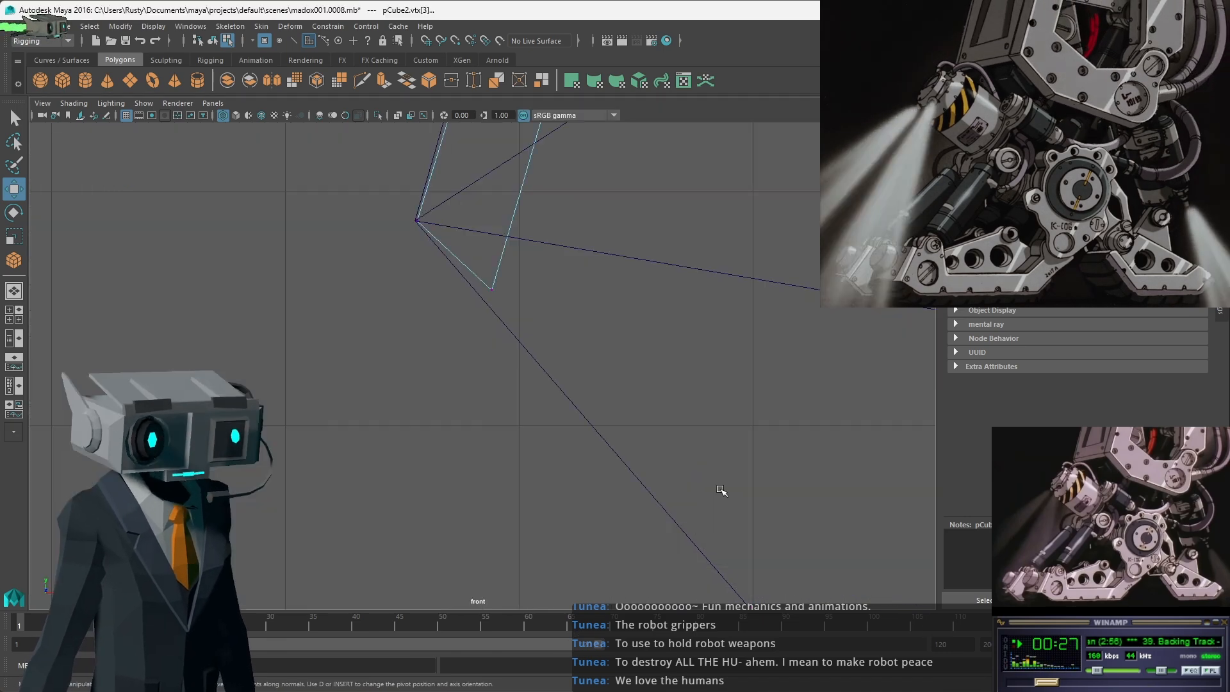
{"action": "mouse_move", "coordinate": [405, 203]}
{"action": "left_mouse_down"}
{"action": "mouse_move", "coordinate": [434, 233]}
{"action": "mouse_move", "coordinate": [398, 218]}
{"action": "left_mouse_up"}
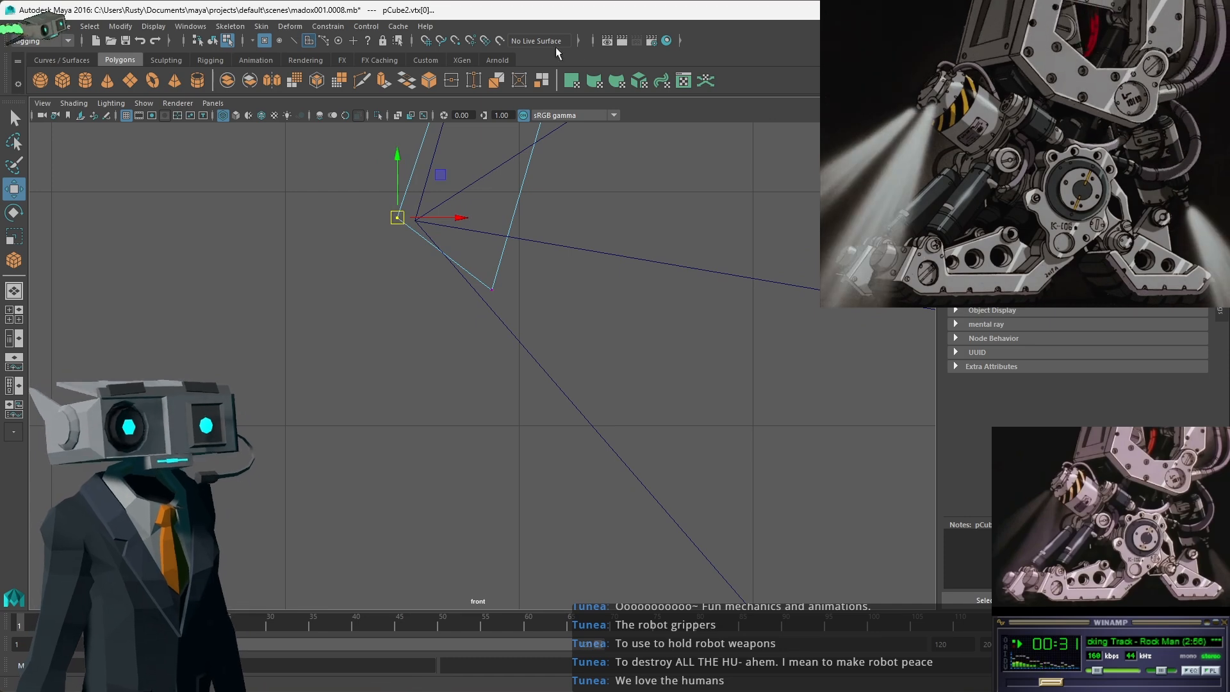
{"action": "left_click", "coordinate": [456, 41]}
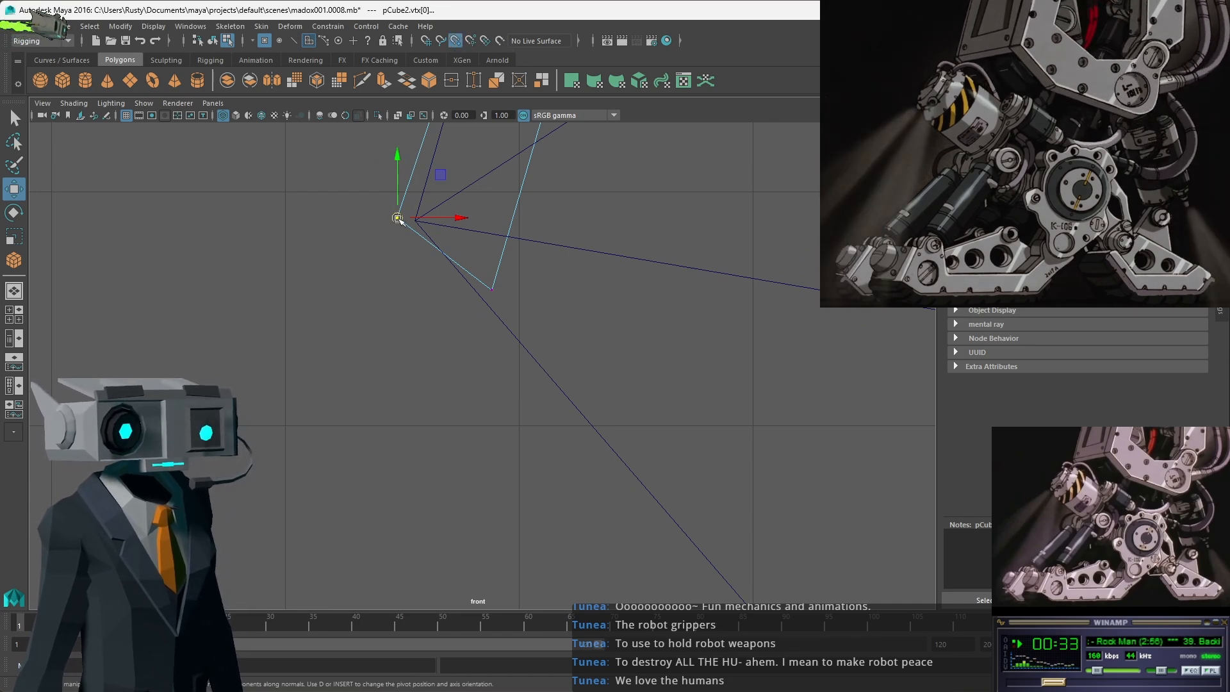
{"action": "left_click_drag", "start_coordinate": [398, 218], "coordinate": [416, 220]}
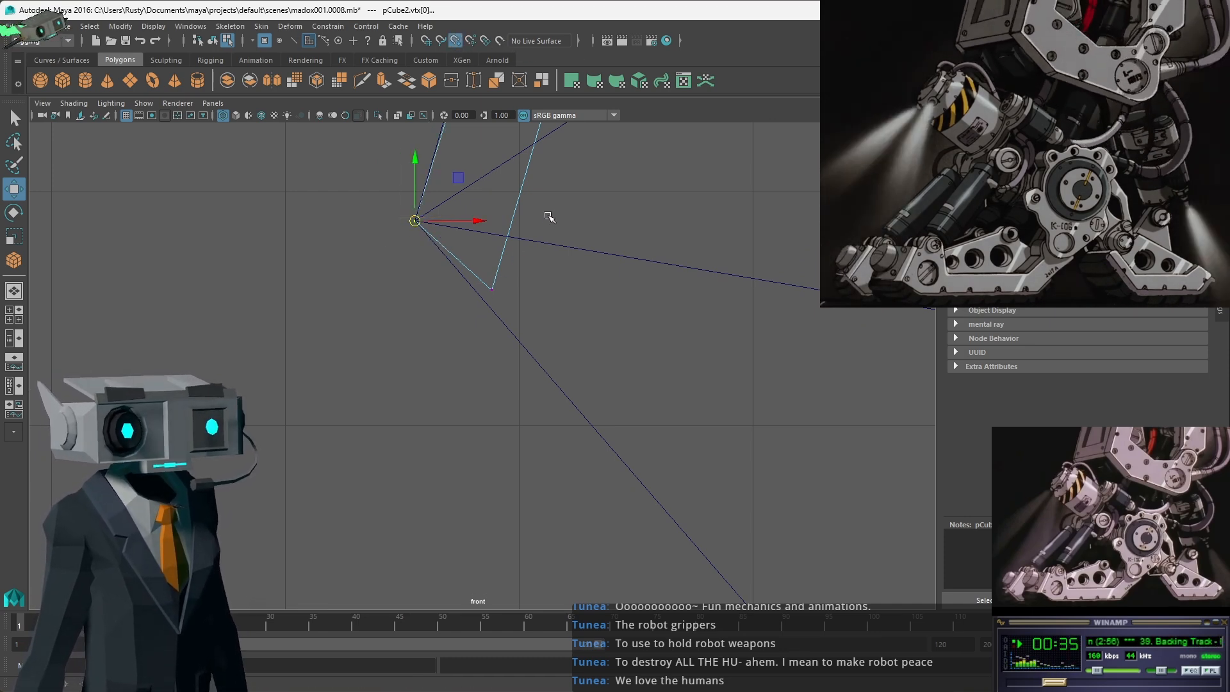
Snap the strip's upper outer vertices onto the leg plate's upper tip.
{"action": "scroll", "coordinate": [554, 211], "scroll_direction": "down", "scroll_amount": 5}
{"action": "left_click_drag", "start_coordinate": [511, 227], "coordinate": [513, 231]}
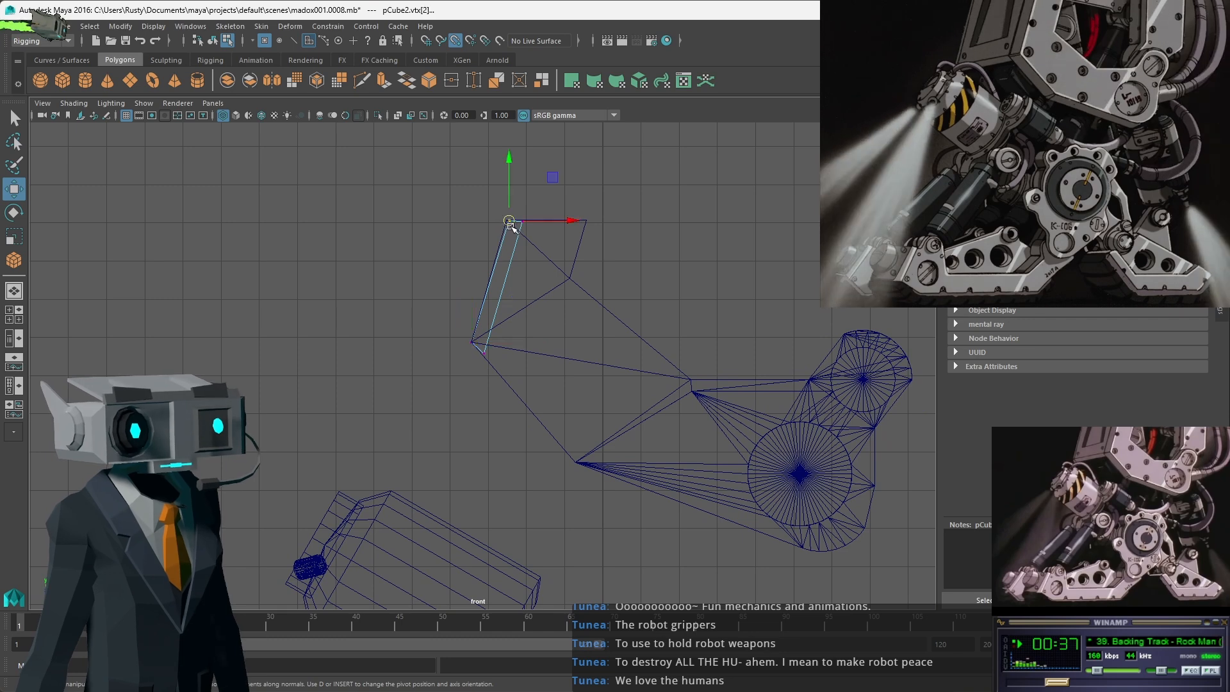
{"action": "scroll", "coordinate": [507, 192], "scroll_direction": "up", "scroll_amount": 5}
{"action": "middle_click_drag", "start_coordinate": [627, 147], "coordinate": [618, 355], "text": "alt"}
{"action": "left_click_drag", "start_coordinate": [560, 292], "coordinate": [552, 293]}
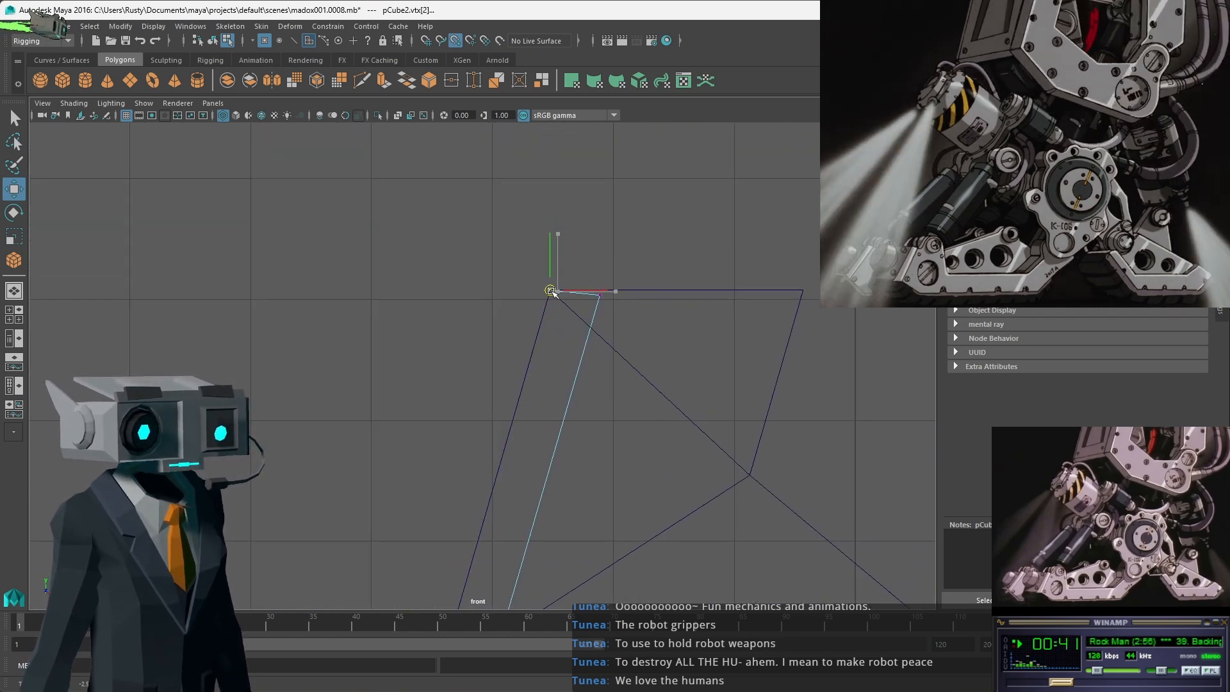
Turn off snapping and move the strip's lower inner vertices onto the leg plate's lower slanted edge.
{"action": "scroll", "coordinate": [590, 378], "scroll_direction": "down", "scroll_amount": 5}
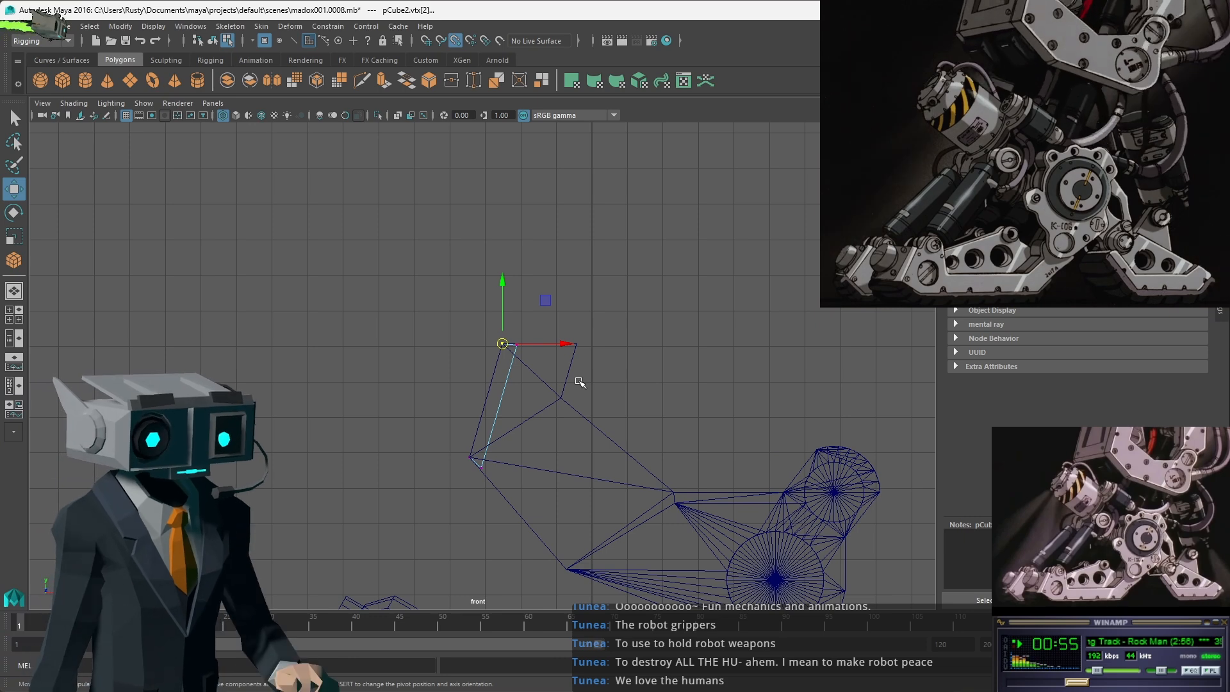
{"action": "scroll", "coordinate": [496, 477], "scroll_direction": "up", "scroll_amount": 4}
{"action": "right_click_drag", "start_coordinate": [506, 487], "coordinate": [673, 394], "text": "alt"}
{"action": "middle_click_drag", "start_coordinate": [631, 542], "coordinate": [747, 258], "text": "alt"}
{"action": "middle_click_drag", "start_coordinate": [693, 550], "coordinate": [703, 357], "text": "alt"}
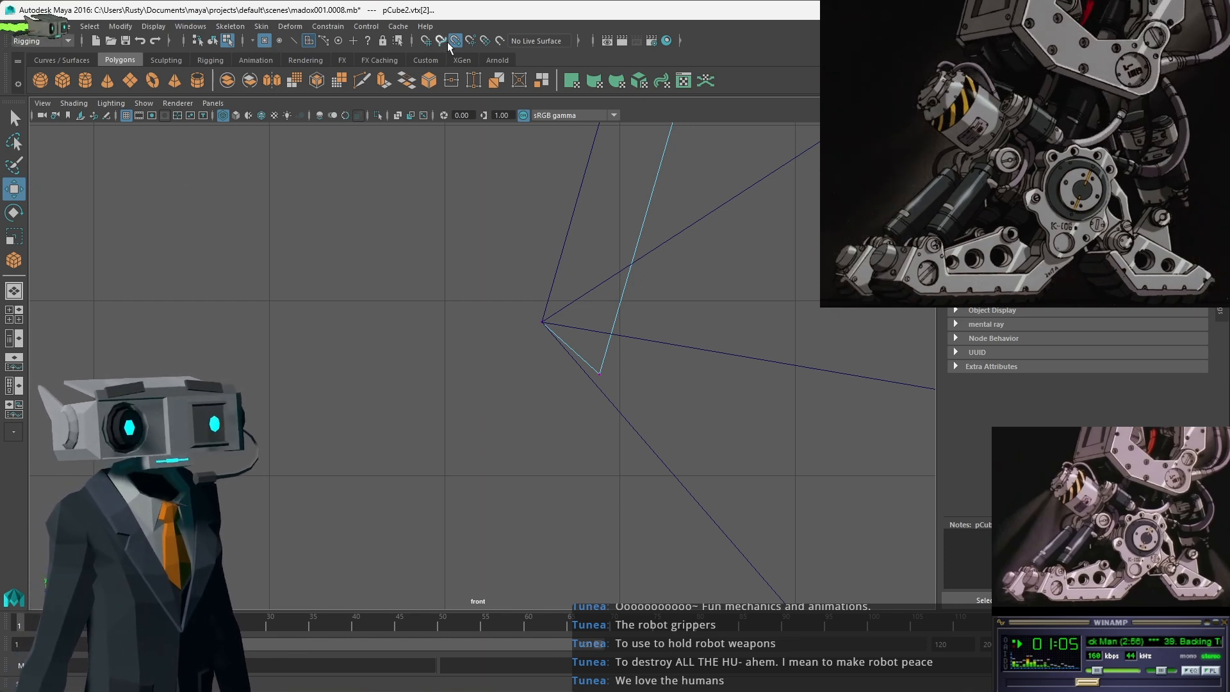
{"action": "left_click_drag", "start_coordinate": [636, 409], "coordinate": [590, 376]}
{"action": "scroll", "coordinate": [632, 233], "scroll_direction": "down", "scroll_amount": 4}
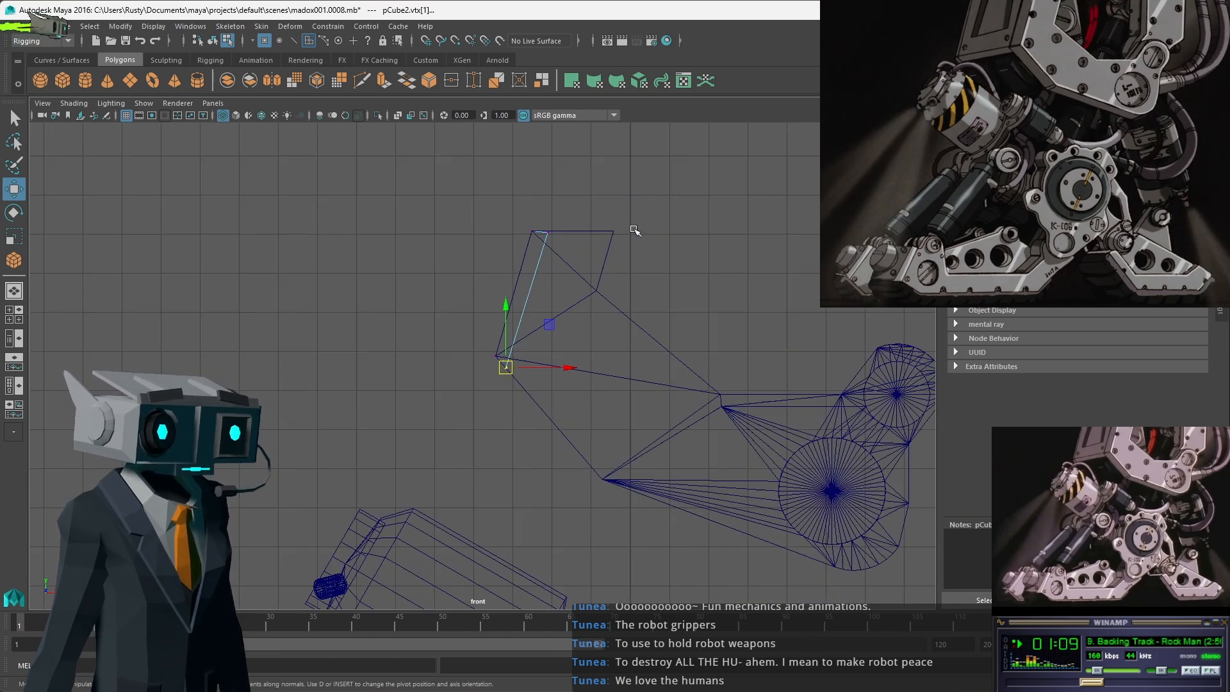
Move the strip's upper inner vertices level with the leg plate's horizontal upper edge.
{"action": "left_click_drag", "start_coordinate": [532, 230], "coordinate": [544, 250]}
{"action": "scroll", "coordinate": [544, 250], "scroll_direction": "up", "scroll_amount": 6}
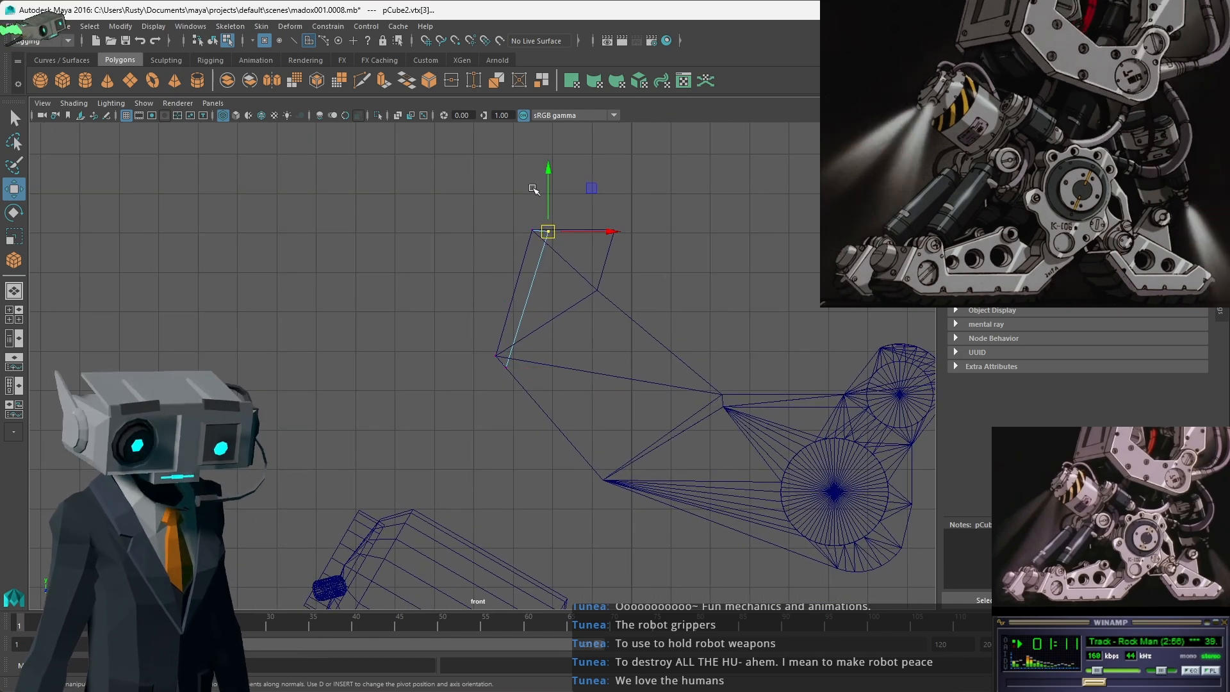
{"action": "left_click_drag", "start_coordinate": [492, 350], "coordinate": [496, 332]}
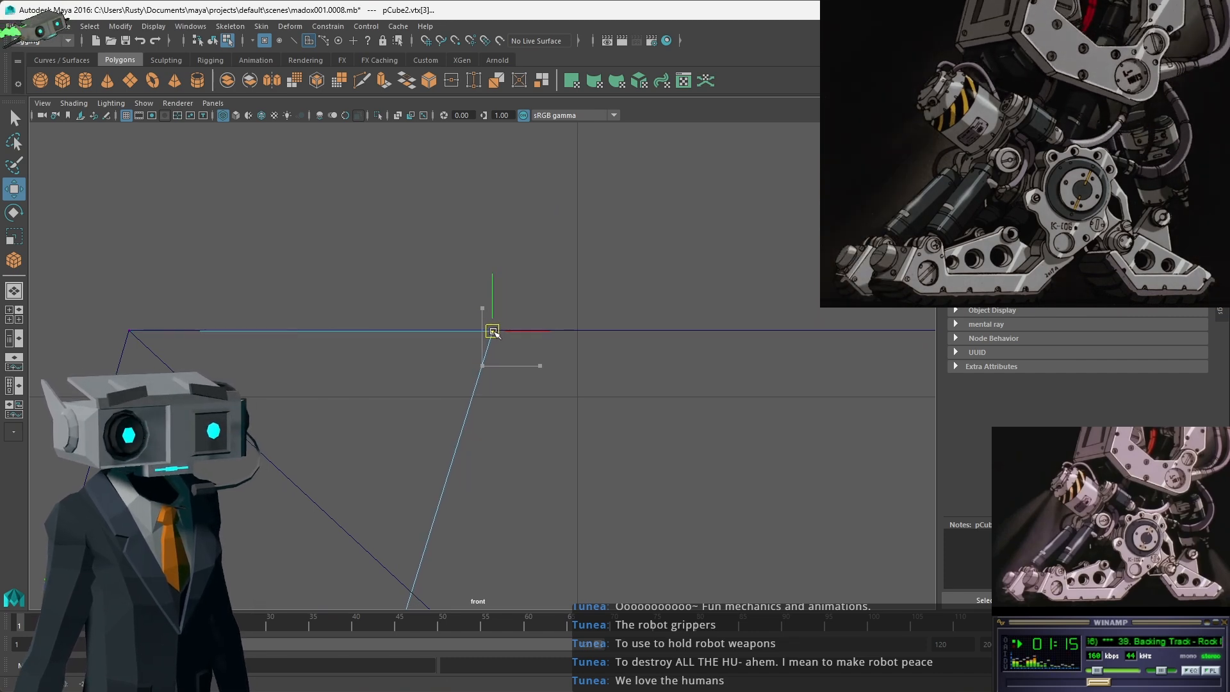
{"action": "scroll", "coordinate": [418, 398], "scroll_direction": "down", "scroll_amount": 5}
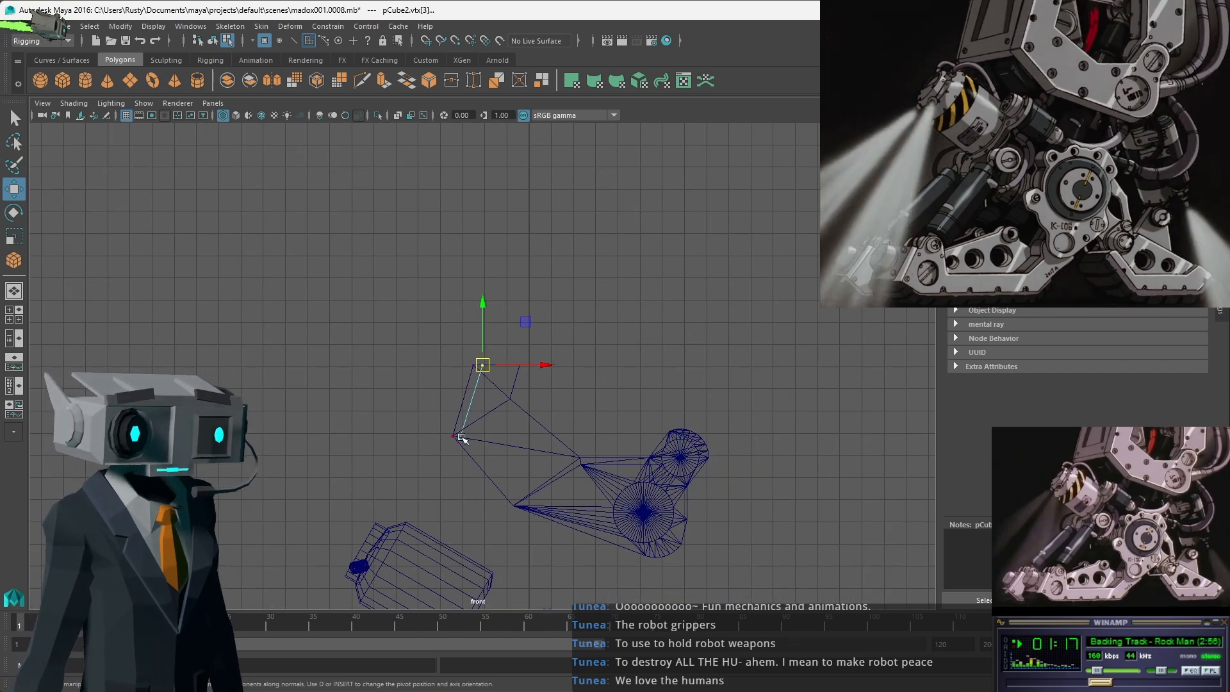
Switch to object mode and shift the whole strip sideways toward the opposite leg plate, against its own plate's inner face.
{"action": "key", "text": "space"}
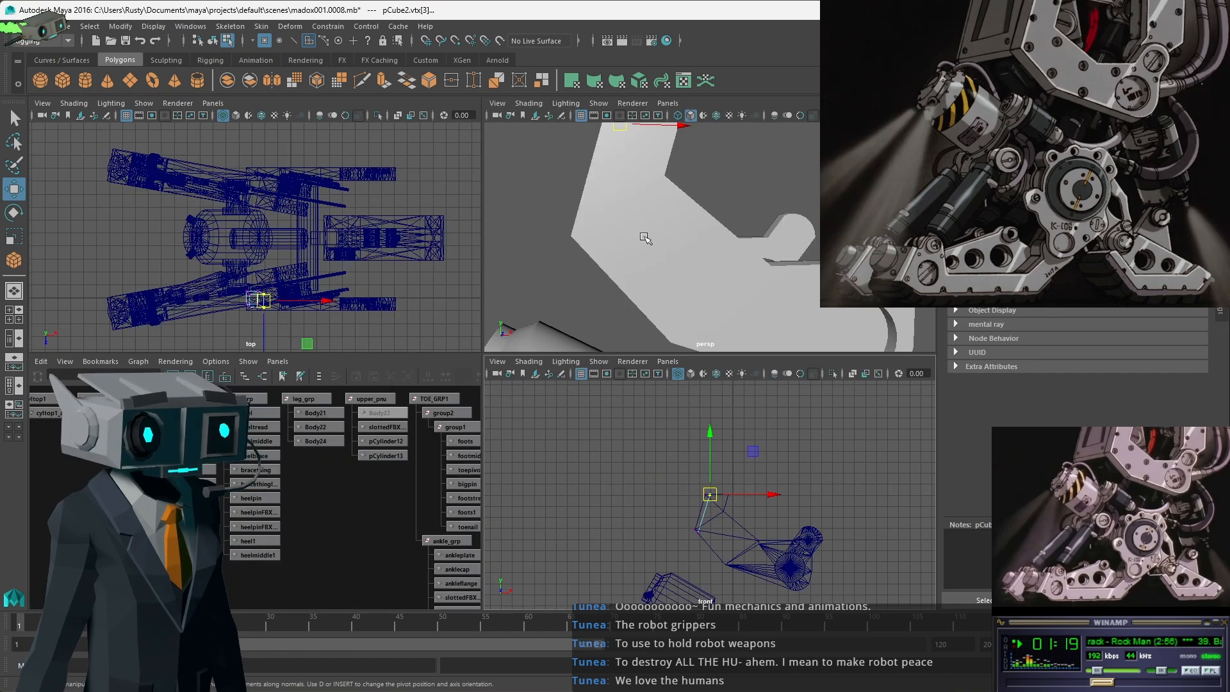
{"action": "left_click_drag", "start_coordinate": [564, 207], "coordinate": [717, 218], "text": "alt"}
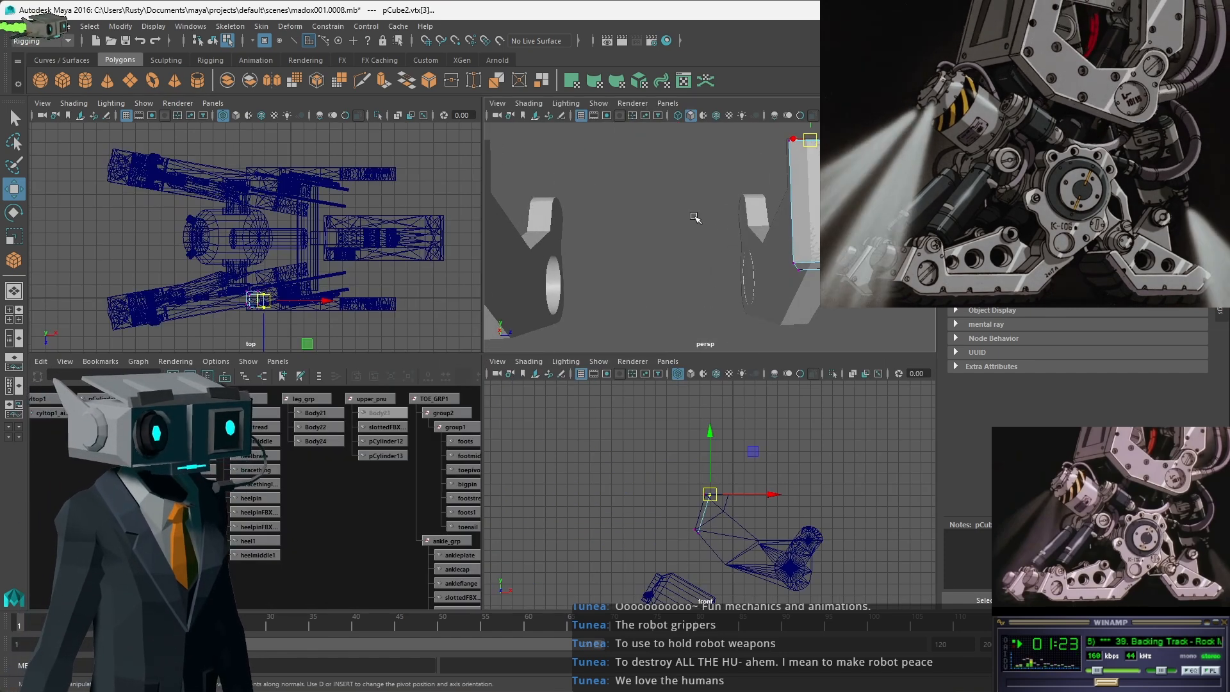
{"action": "key", "text": "F8"}
{"action": "key", "text": "Delete"}
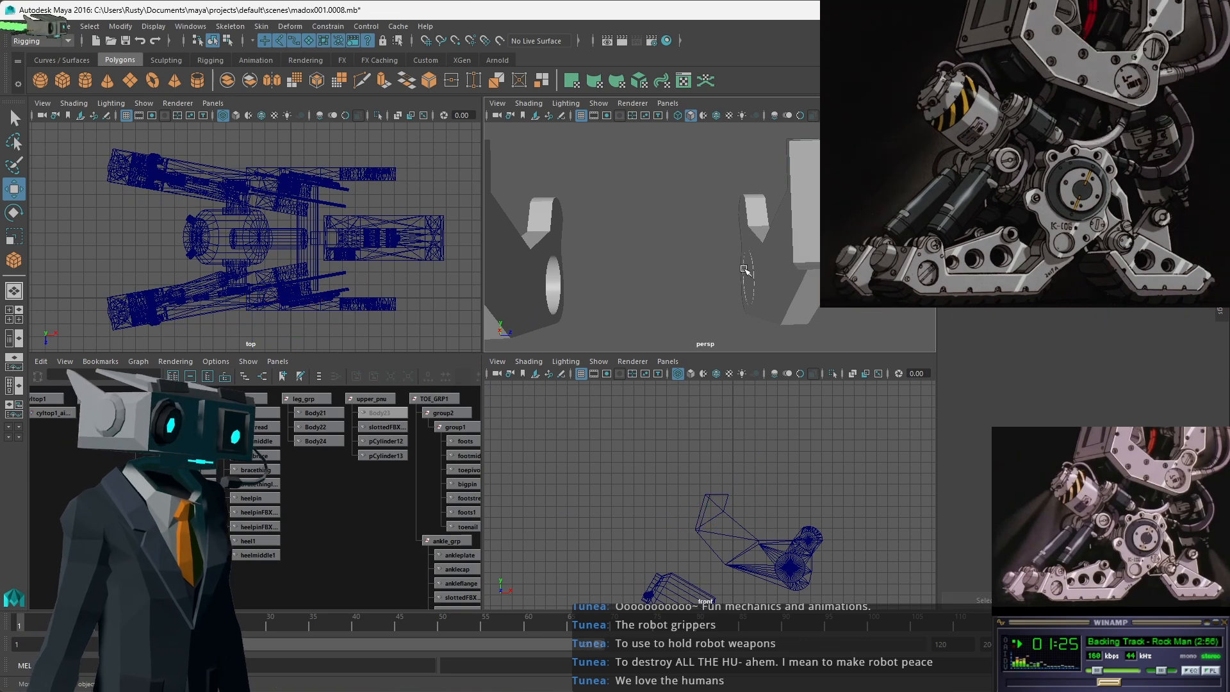
{"action": "left_click_drag", "start_coordinate": [782, 172], "coordinate": [780, 282], "text": "alt"}
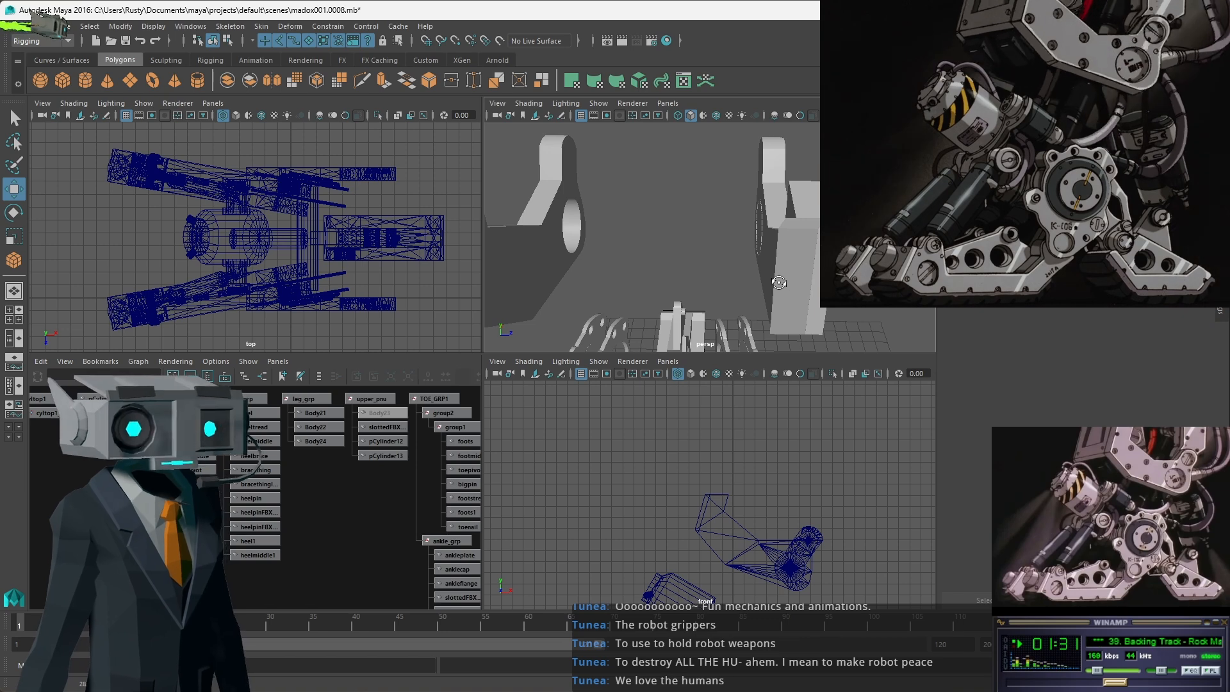
{"action": "middle_click_drag", "start_coordinate": [709, 559], "coordinate": [692, 528], "text": "alt"}
{"action": "left_click", "coordinate": [786, 235]}
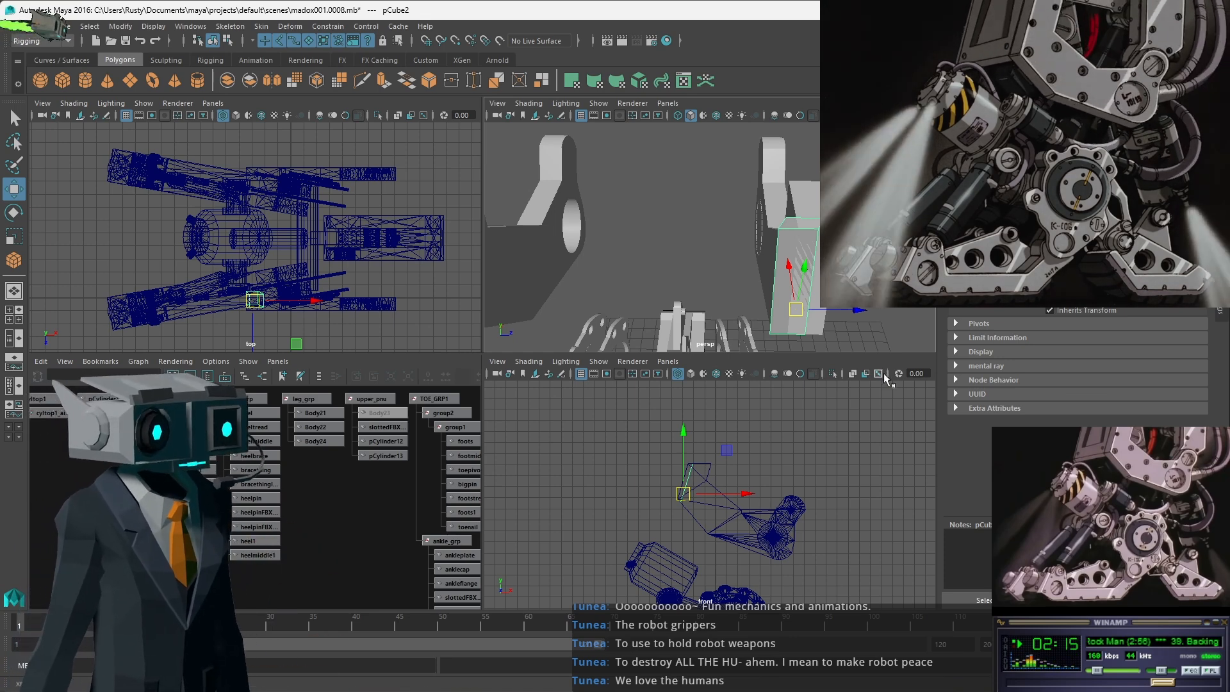
{"action": "mouse_move", "coordinate": [853, 310]}
{"action": "left_mouse_down"}
{"action": "mouse_move", "coordinate": [825, 310]}
{"action": "mouse_move", "coordinate": [837, 310]}
{"action": "left_mouse_up"}
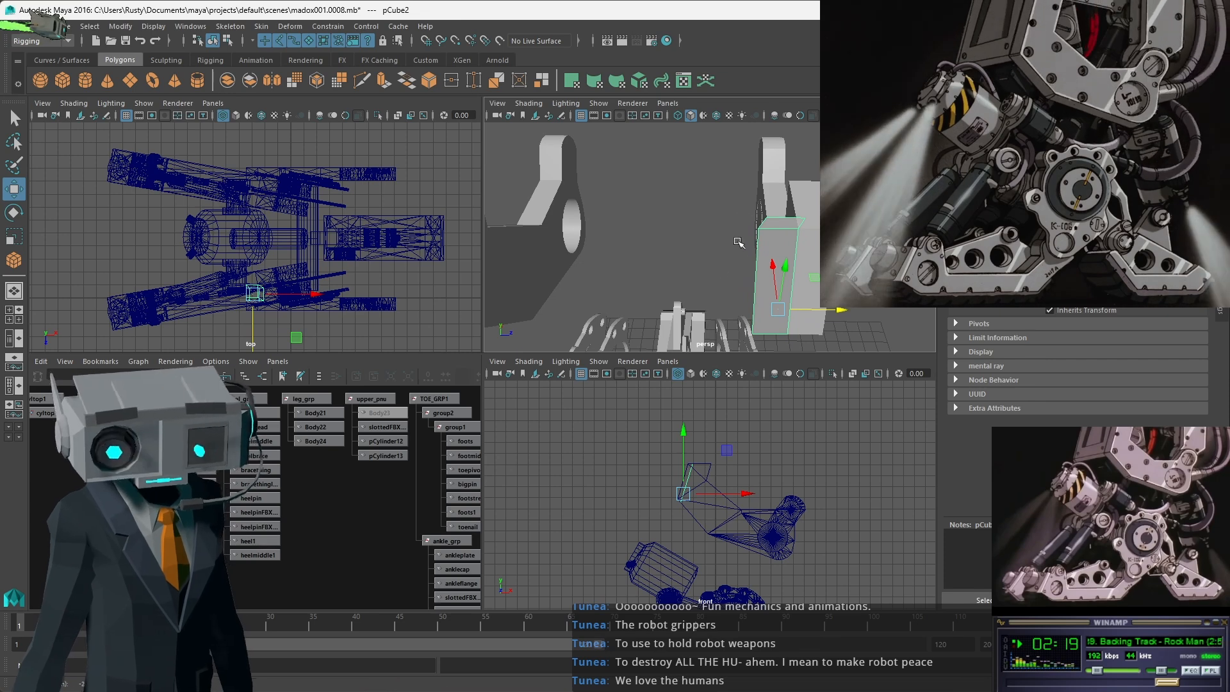
Stretch the strip across the gap by moving its inner end vertices over to the opposite leg plate.
{"action": "left_click_drag", "start_coordinate": [774, 241], "coordinate": [776, 292], "text": "alt"}
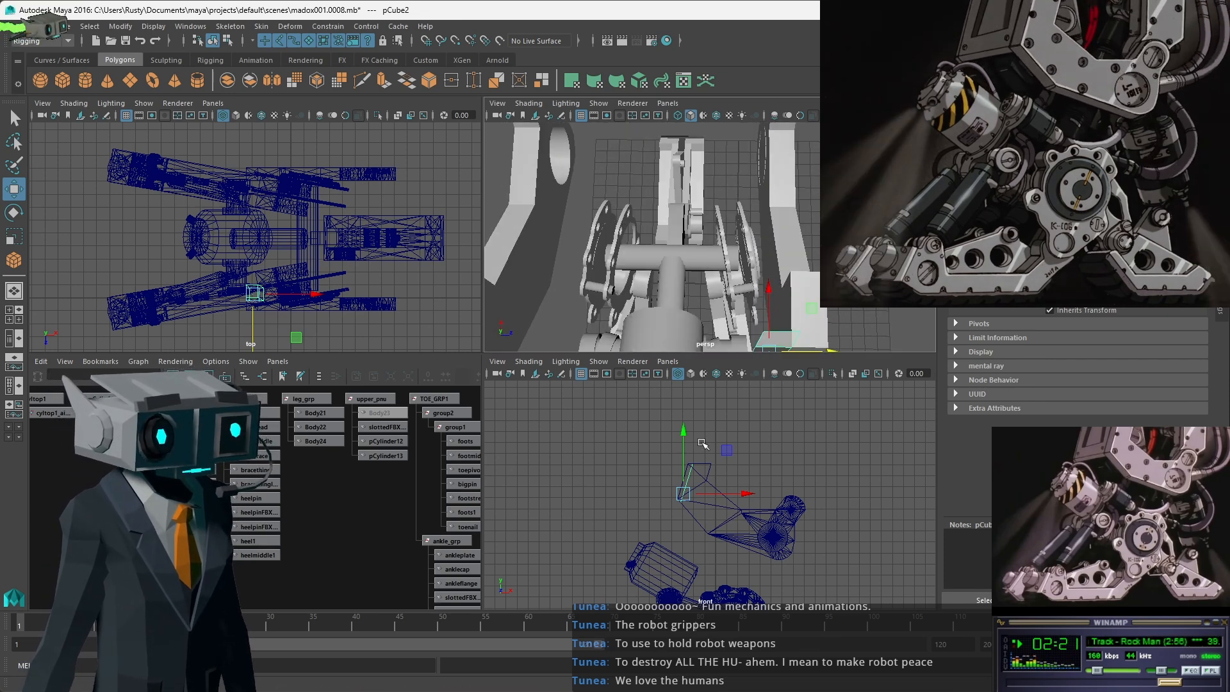
{"action": "scroll", "coordinate": [673, 459], "scroll_direction": "up", "scroll_amount": 2}
{"action": "scroll", "coordinate": [673, 459], "scroll_direction": "up", "scroll_amount": 1}
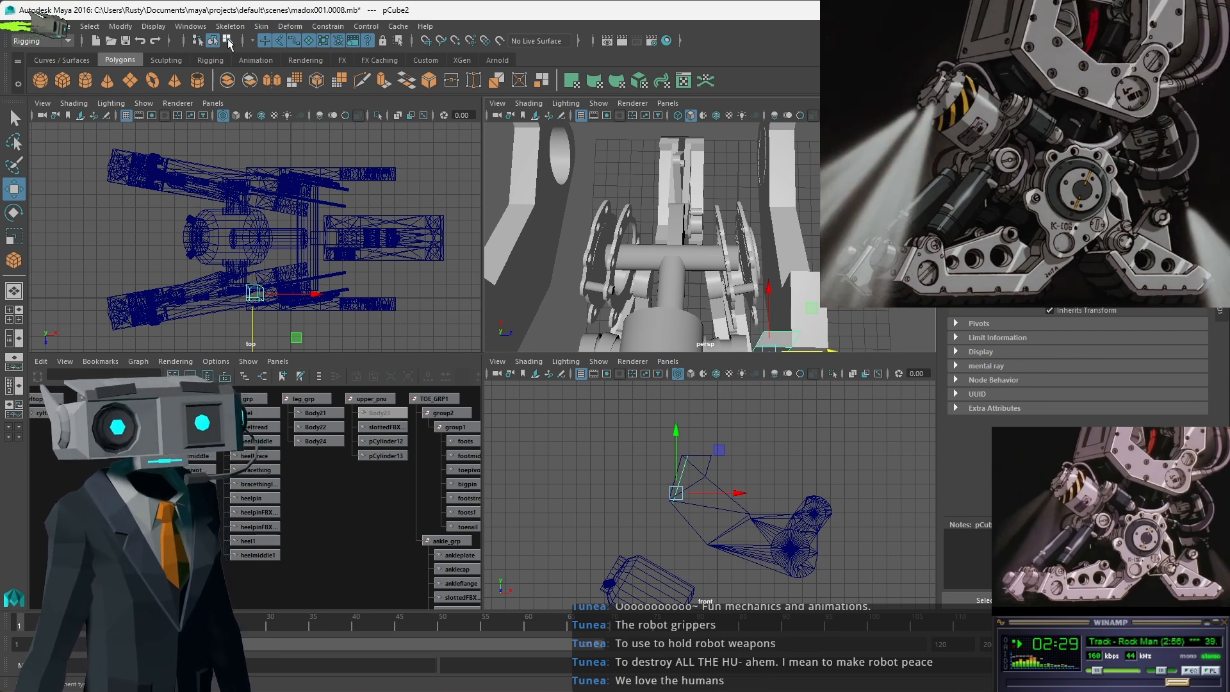
{"action": "left_click", "coordinate": [228, 40]}
{"action": "left_click", "coordinate": [686, 455]}
{"action": "scroll", "coordinate": [737, 428], "scroll_direction": "up", "scroll_amount": 2}
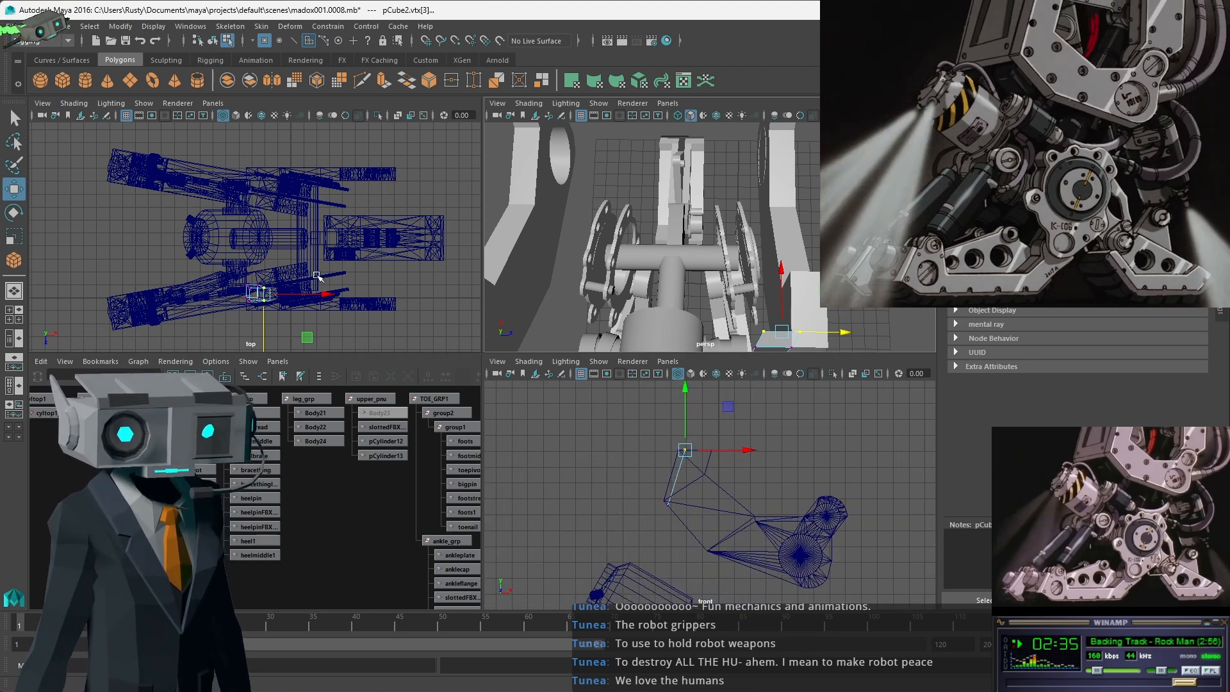
{"action": "left_click_drag", "start_coordinate": [224, 280], "coordinate": [259, 294]}
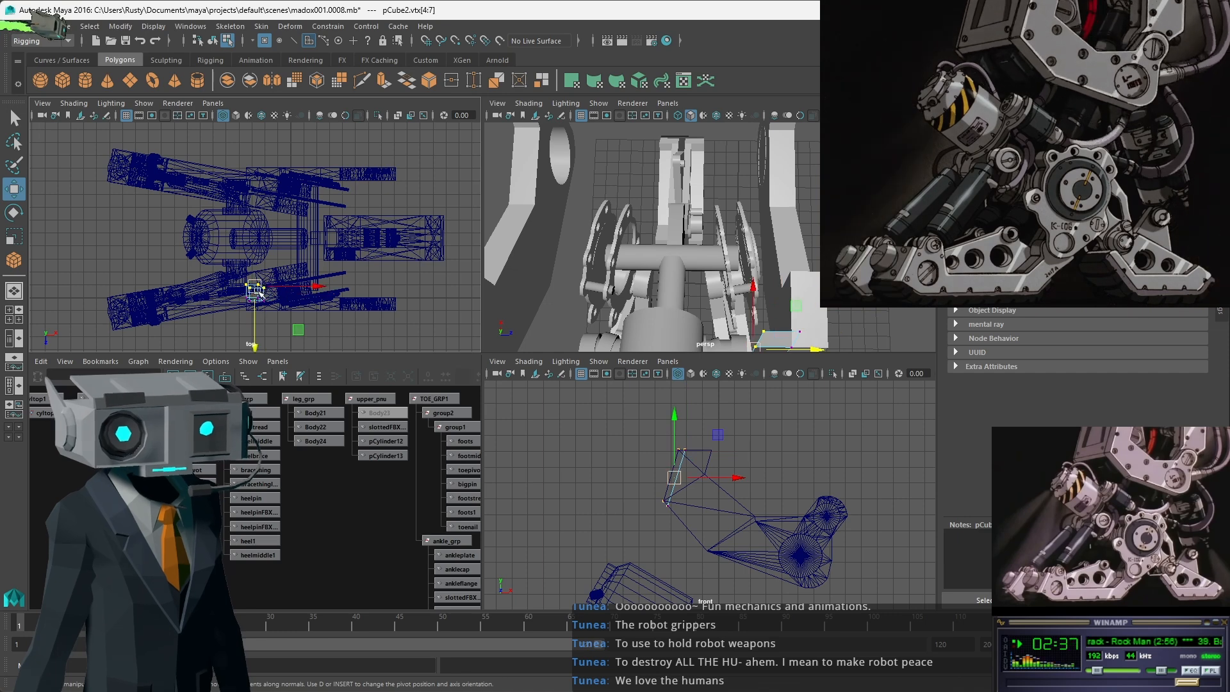
{"action": "left_click_drag", "start_coordinate": [254, 348], "coordinate": [255, 244]}
{"action": "key", "text": "f"}
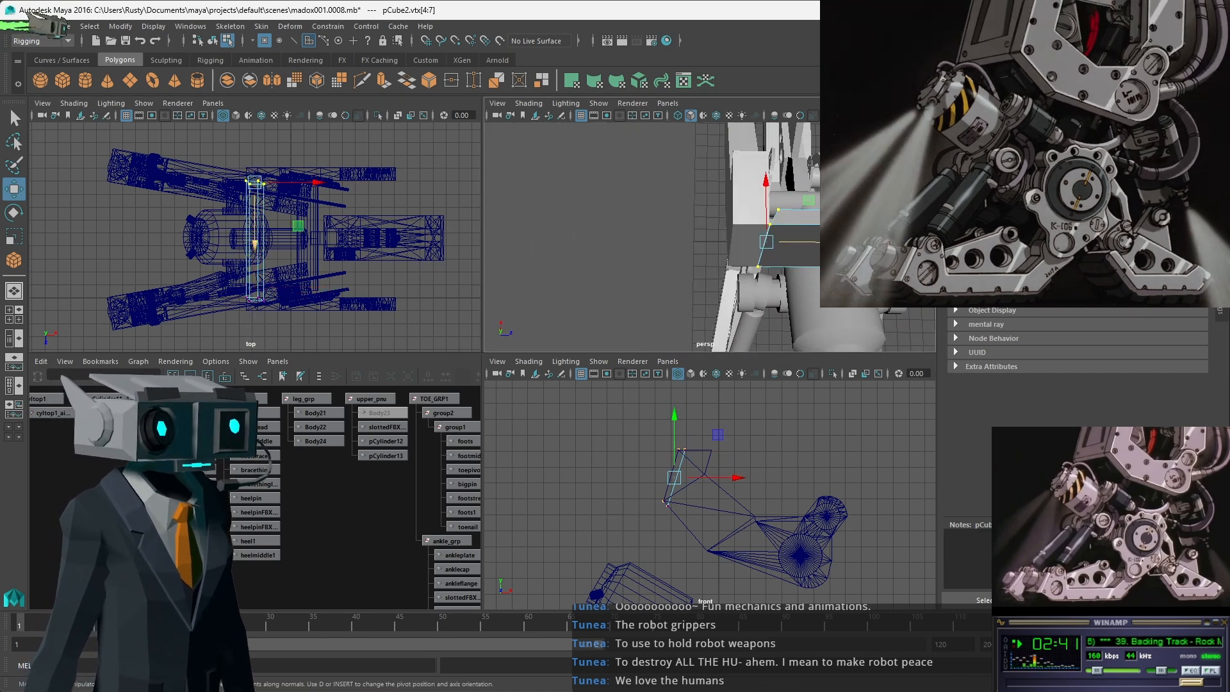
{"action": "left_click_drag", "start_coordinate": [827, 242], "coordinate": [750, 247]}
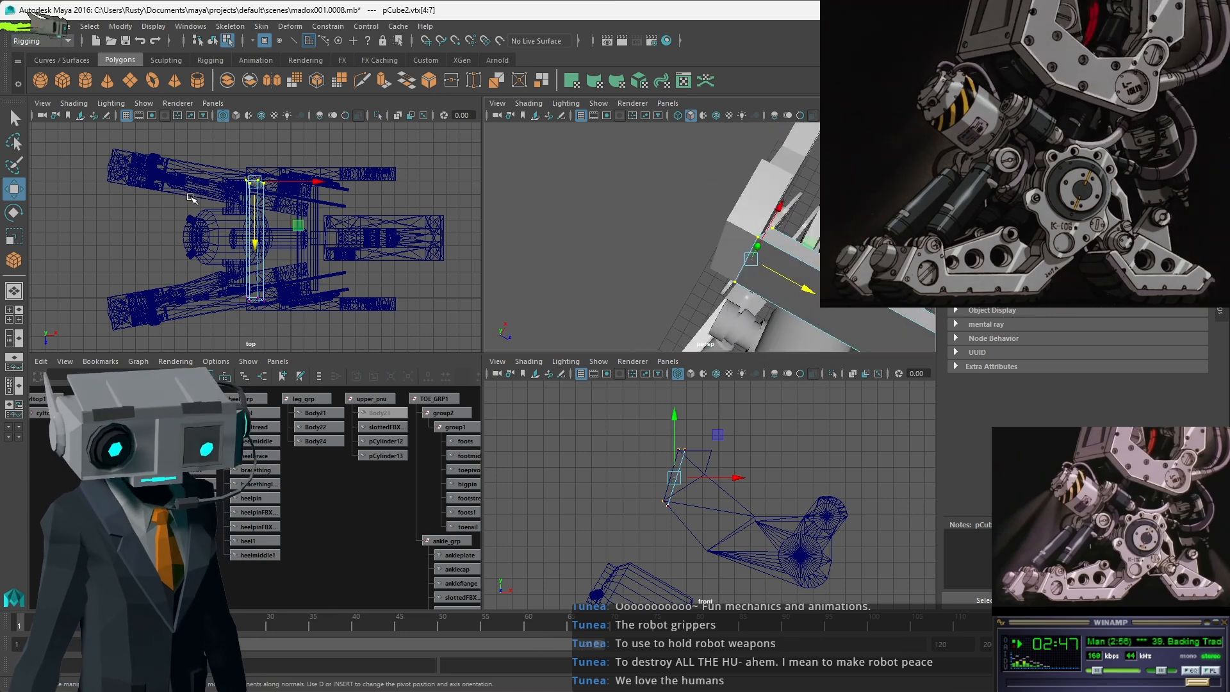
Square off the panel's far end by moving its two offset vertices in line with the other end vertices.
{"action": "key", "text": "space"}
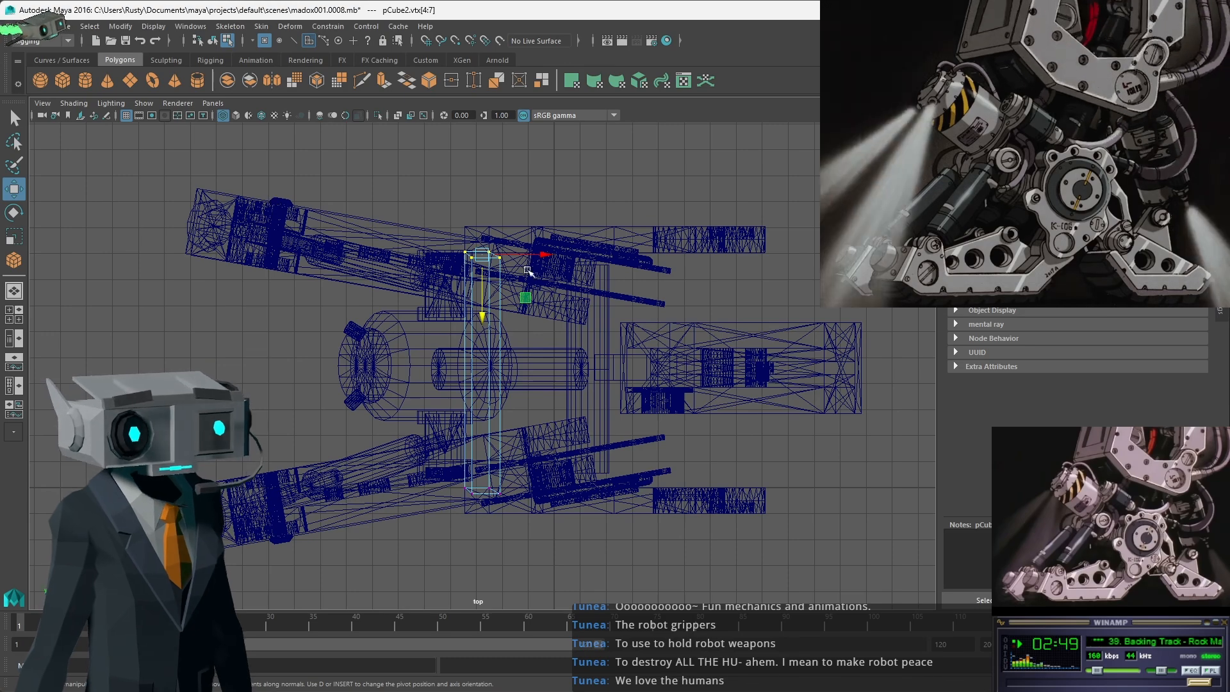
{"action": "scroll", "coordinate": [511, 254], "scroll_direction": "up", "scroll_amount": 8}
{"action": "middle_click_drag", "start_coordinate": [548, 190], "coordinate": [619, 347], "text": "alt"}
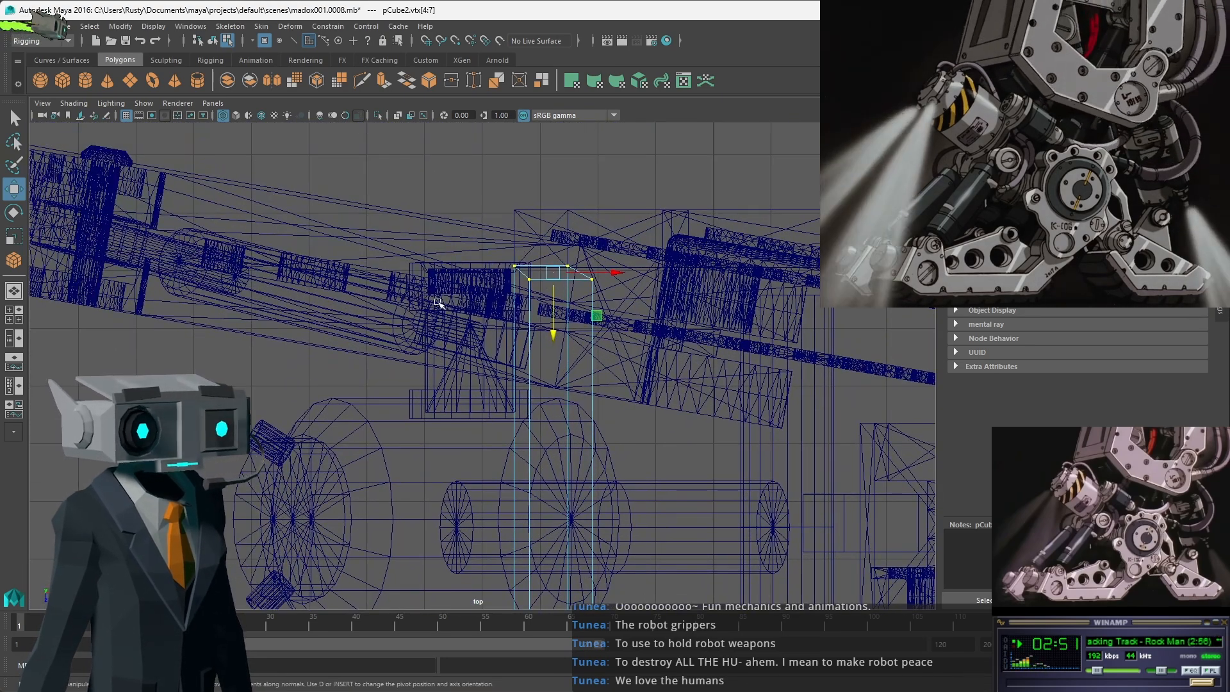
{"action": "left_click", "coordinate": [442, 303]}
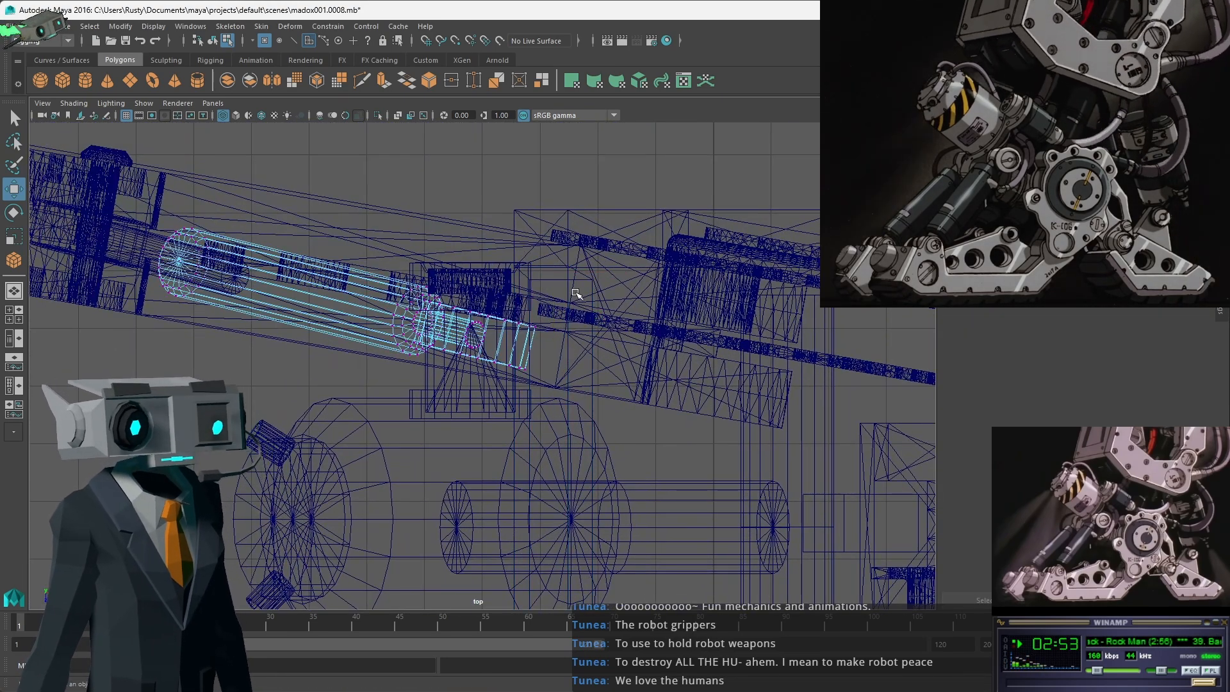
{"action": "key", "text": "ctrl+z"}
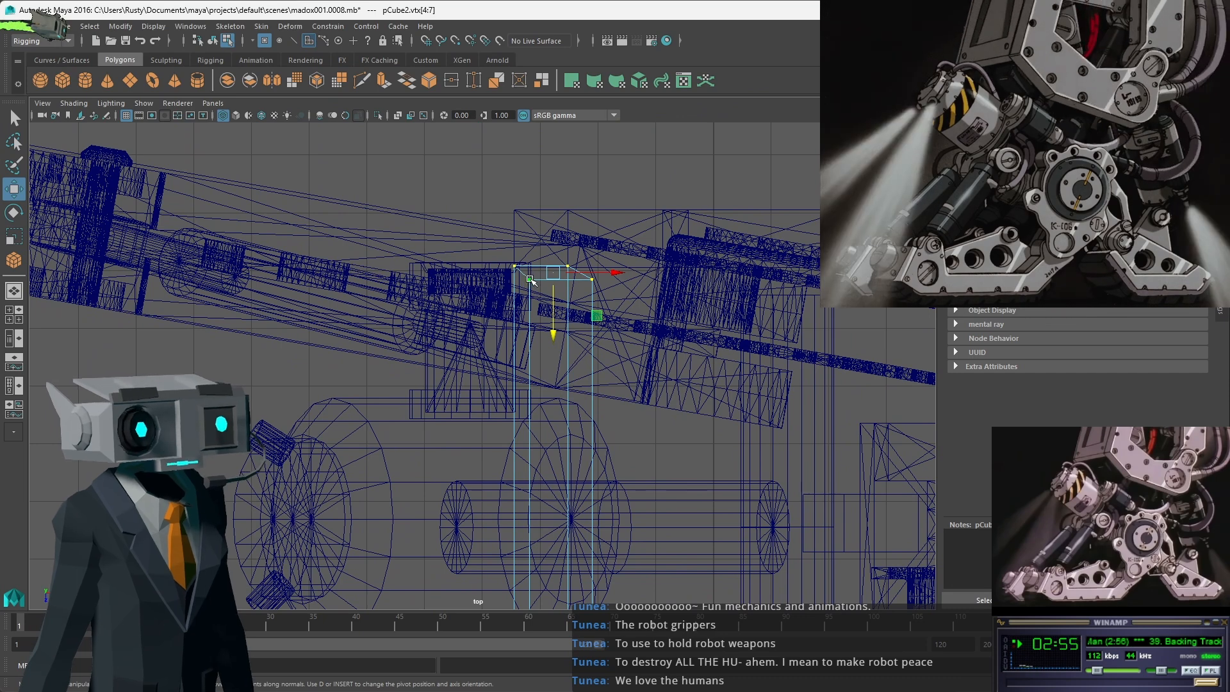
{"action": "key", "text": "q"}
{"action": "left_click", "coordinate": [593, 280]}
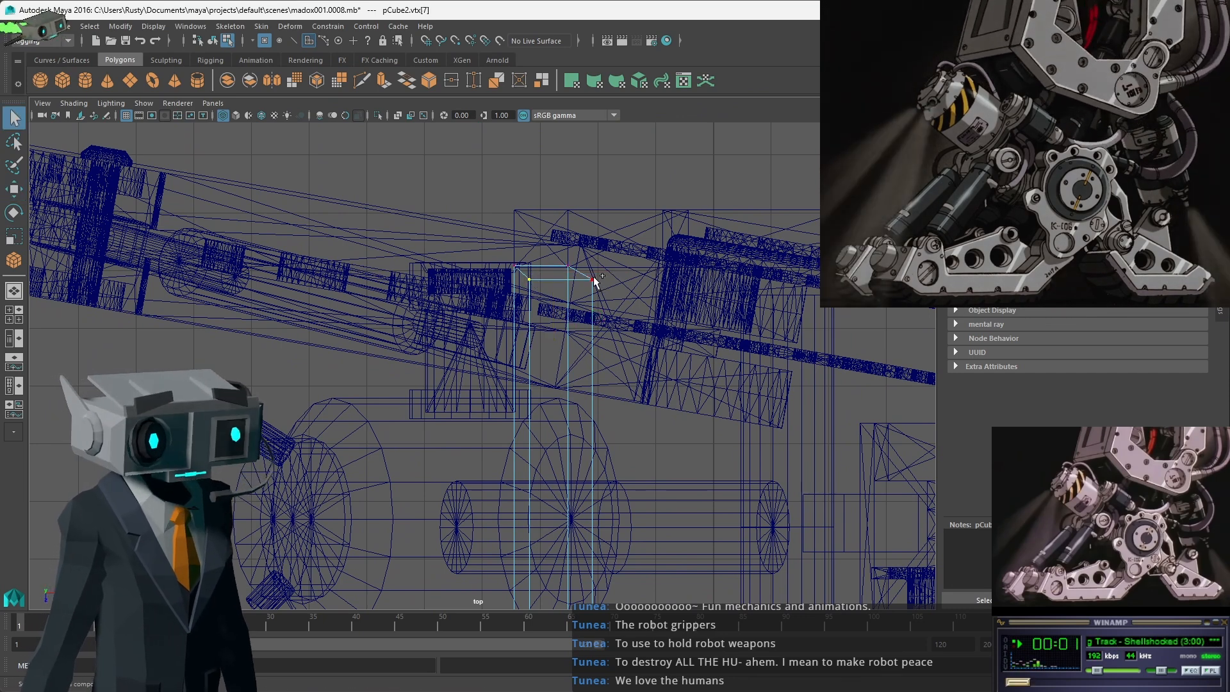
{"action": "left_click", "coordinate": [592, 280]}
{"action": "key", "text": "w"}
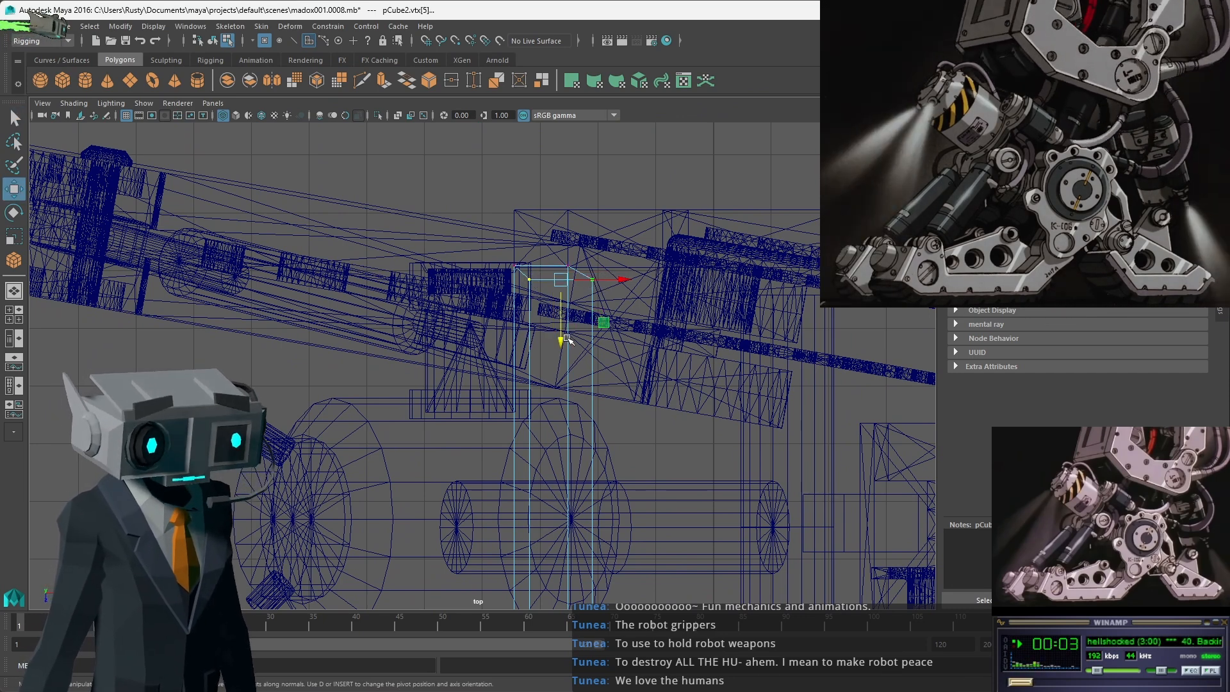
{"action": "left_click_drag", "start_coordinate": [563, 344], "coordinate": [563, 328]}
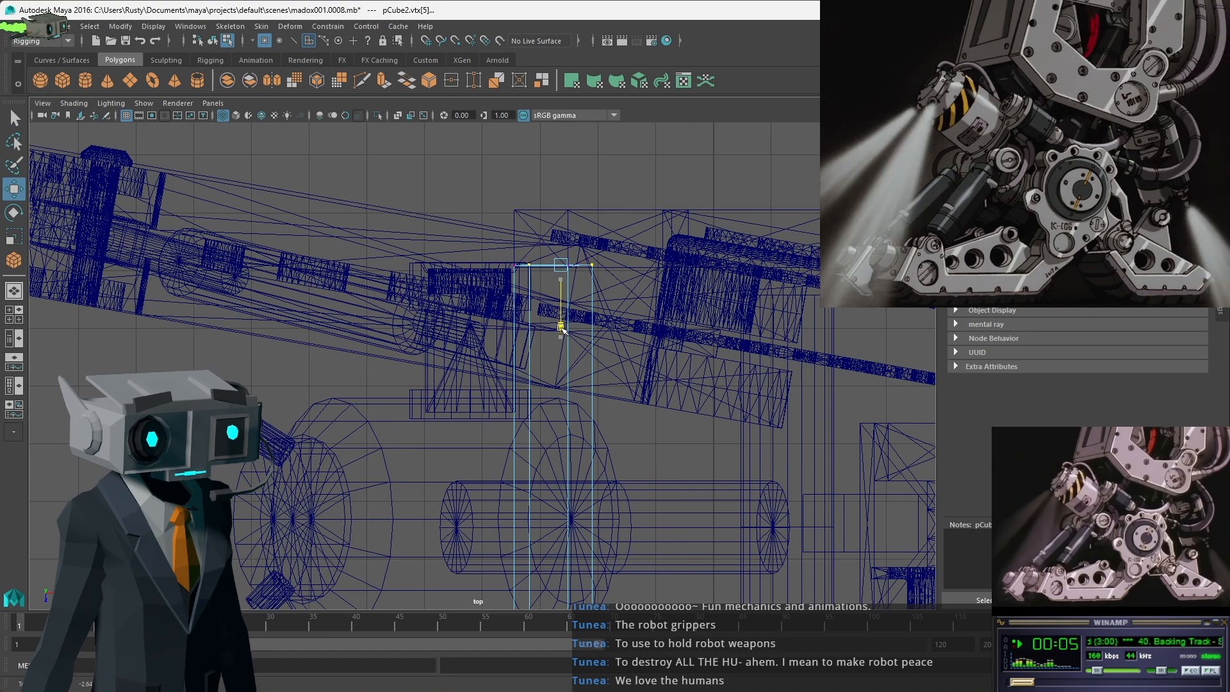
{"action": "left_click_drag", "start_coordinate": [563, 330], "coordinate": [563, 328]}
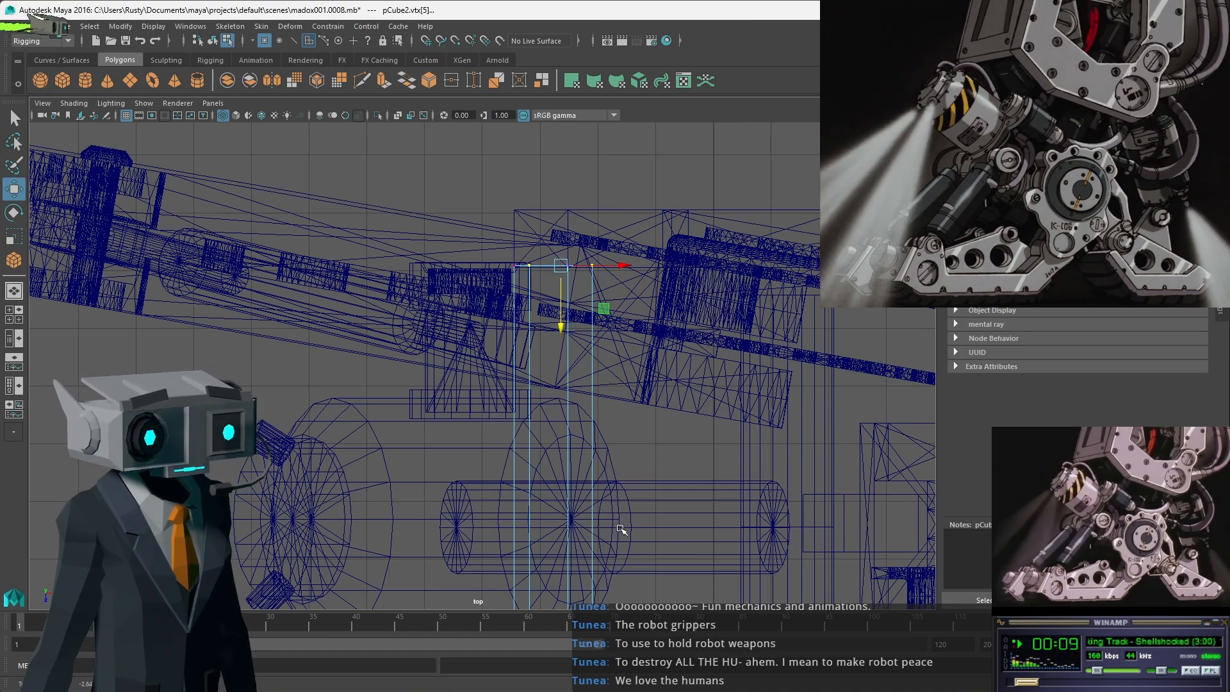
Square off the panel's near end by aligning its two protruding vertices with the rest of that end.
{"action": "middle_click_drag", "start_coordinate": [621, 528], "coordinate": [613, 296], "text": "alt"}
{"action": "middle_click_drag", "start_coordinate": [564, 522], "coordinate": [621, 295], "text": "alt"}
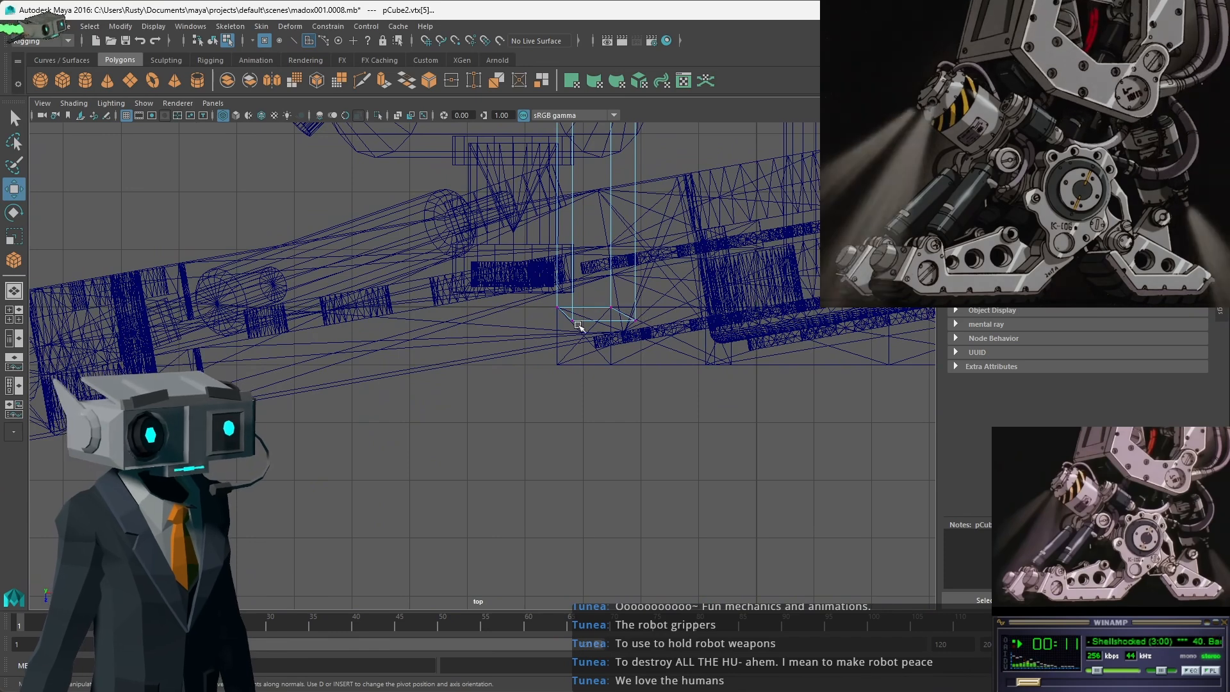
{"action": "left_click", "coordinate": [572, 321]}
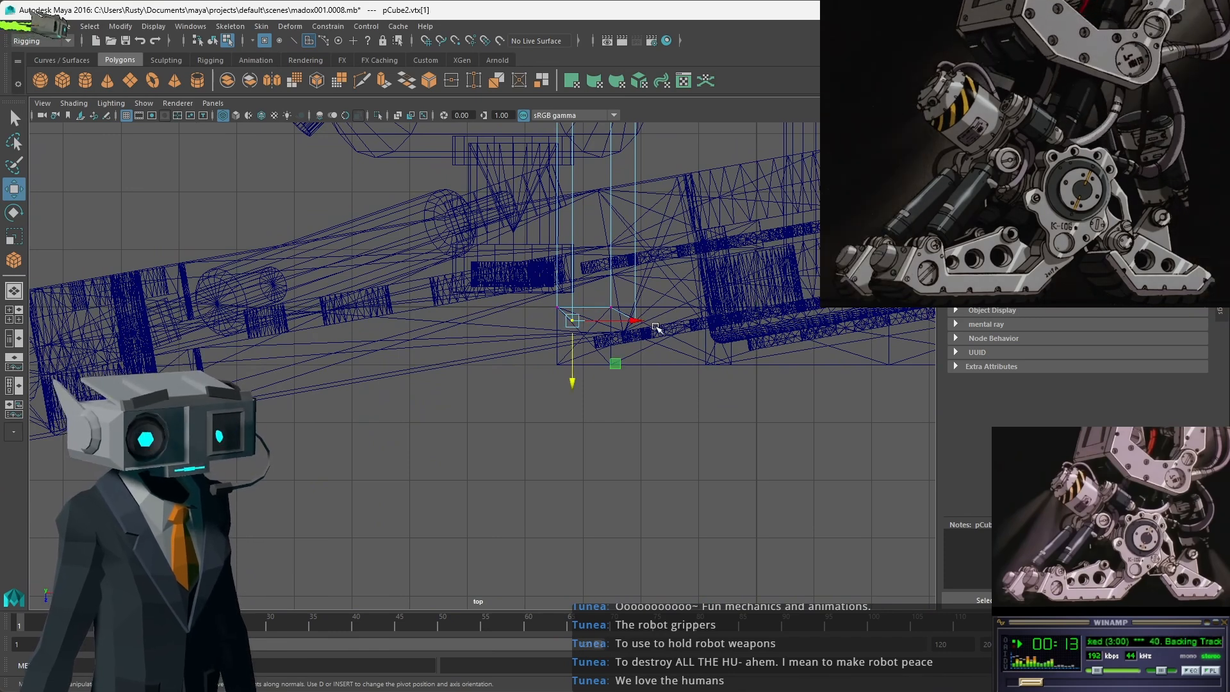
{"action": "key", "text": "q"}
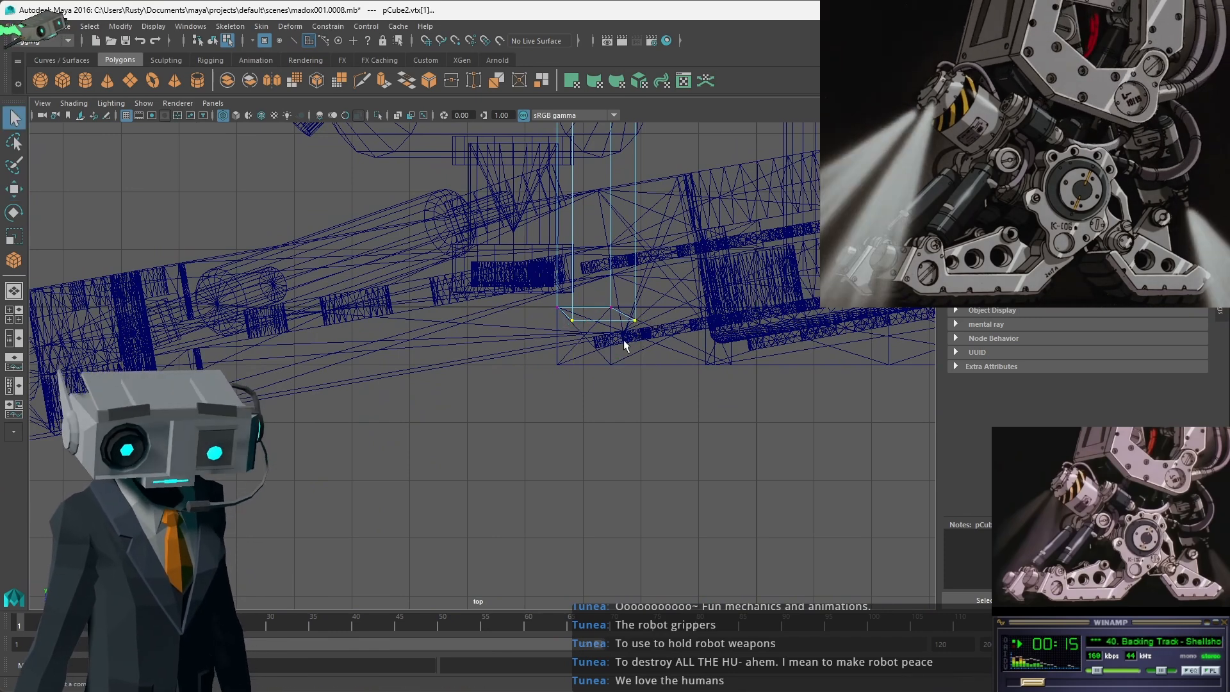
{"action": "key", "text": "w"}
{"action": "left_click_drag", "start_coordinate": [604, 383], "coordinate": [606, 371]}
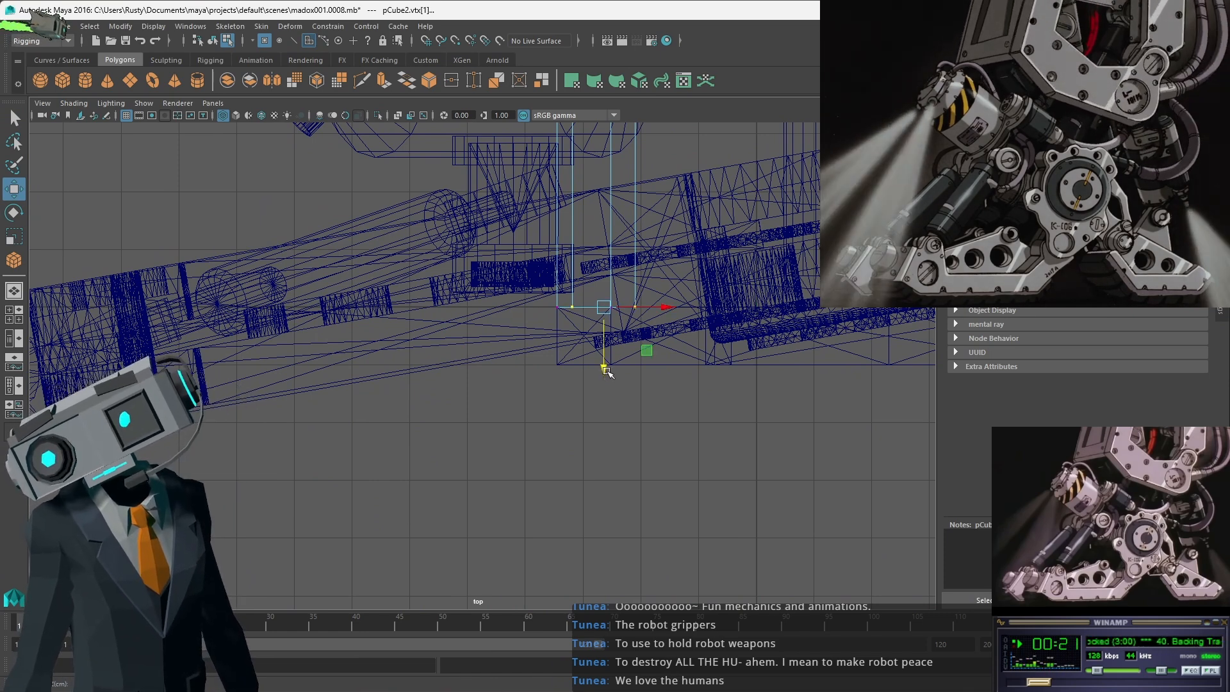
Return to object mode and nudge the connecting panel slightly inward along the X axis between the leg plates.
{"action": "key", "text": "a"}
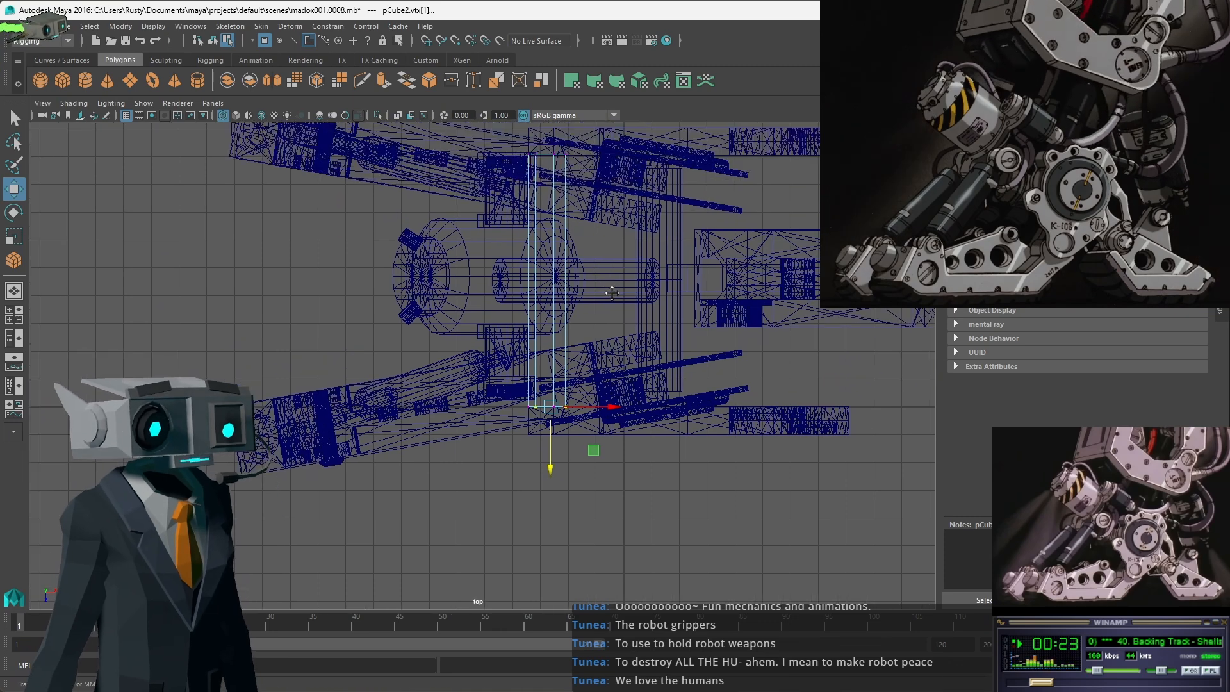
{"action": "left_click", "coordinate": [213, 40]}
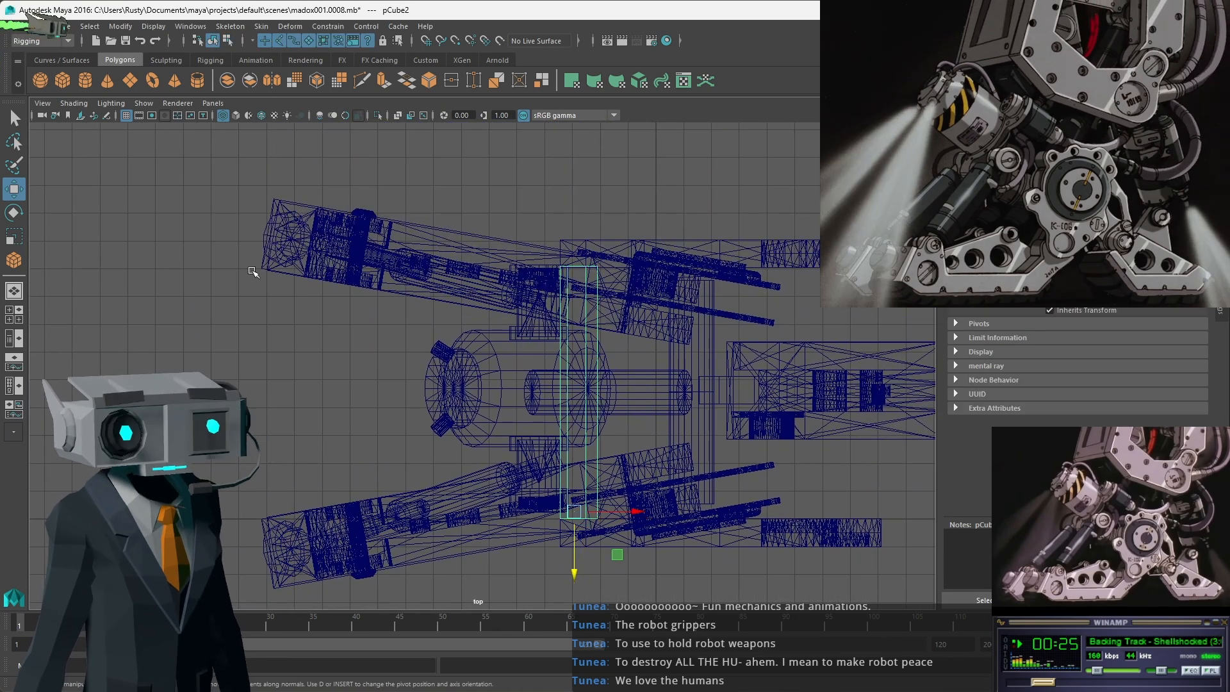
{"action": "left_click", "coordinate": [336, 463]}
{"action": "key", "text": "space"}
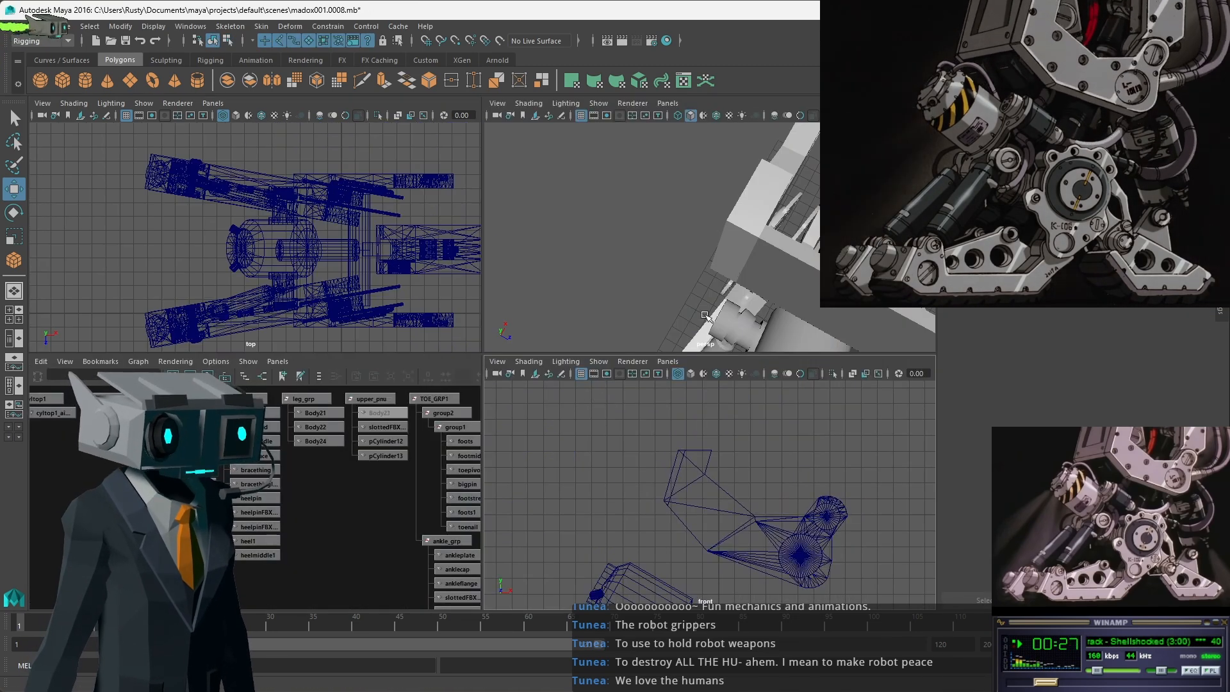
{"action": "left_click_drag", "start_coordinate": [878, 237], "coordinate": [637, 188], "text": "alt"}
{"action": "scroll", "coordinate": [769, 207], "scroll_direction": "down", "scroll_amount": 2}
{"action": "left_click_drag", "start_coordinate": [804, 208], "coordinate": [712, 231], "text": "alt"}
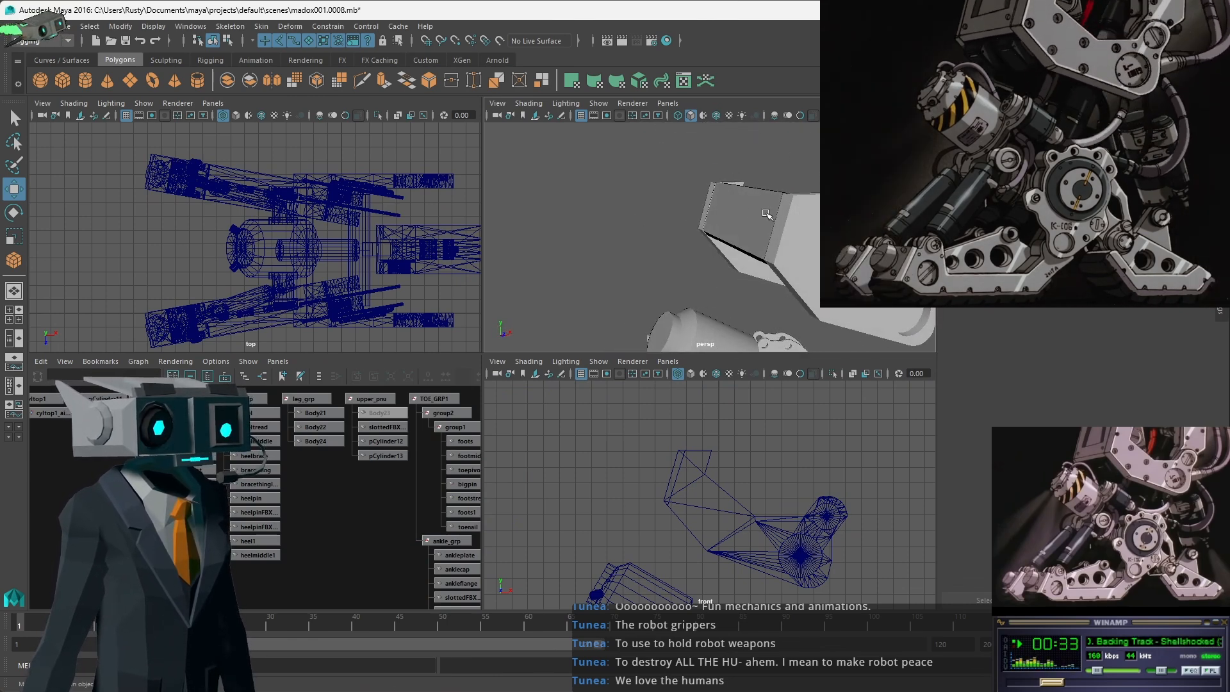
{"action": "left_click", "coordinate": [709, 232]}
{"action": "left_click_drag", "start_coordinate": [822, 244], "coordinate": [824, 244]}
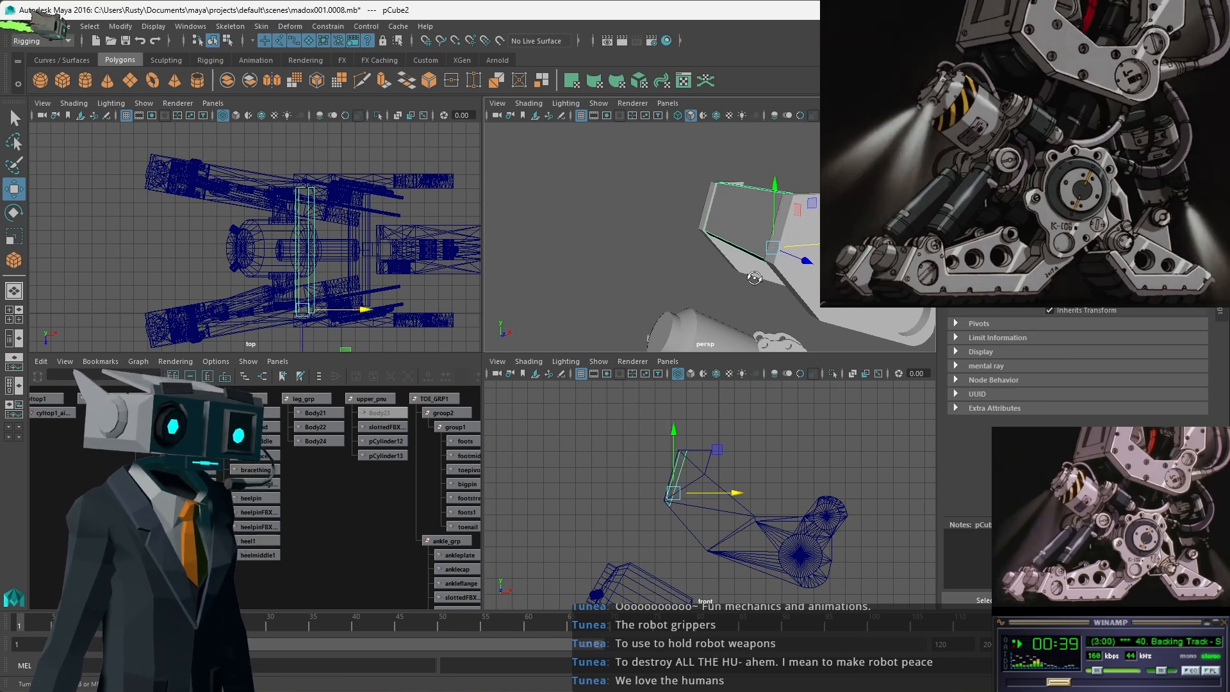
{"action": "left_click_drag", "start_coordinate": [754, 277], "coordinate": [803, 278], "text": "alt"}
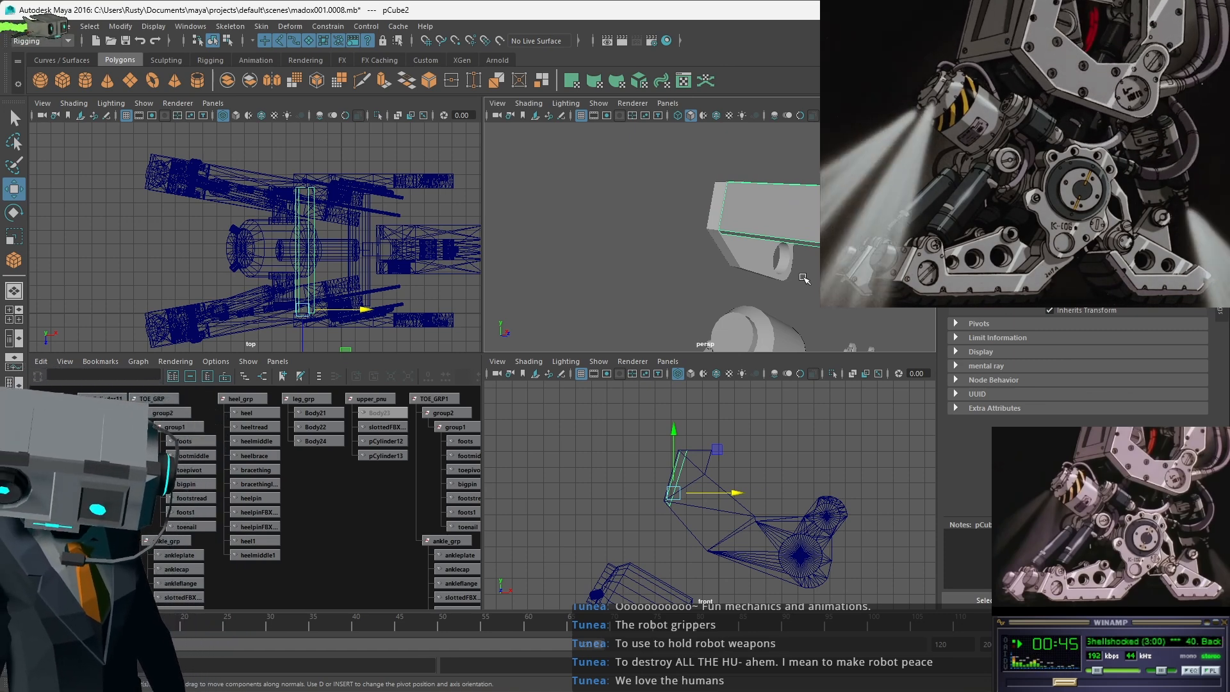
Save the robot leg scene as a new incremental version.
{"action": "left_click_drag", "start_coordinate": [809, 275], "coordinate": [782, 241], "text": "alt"}
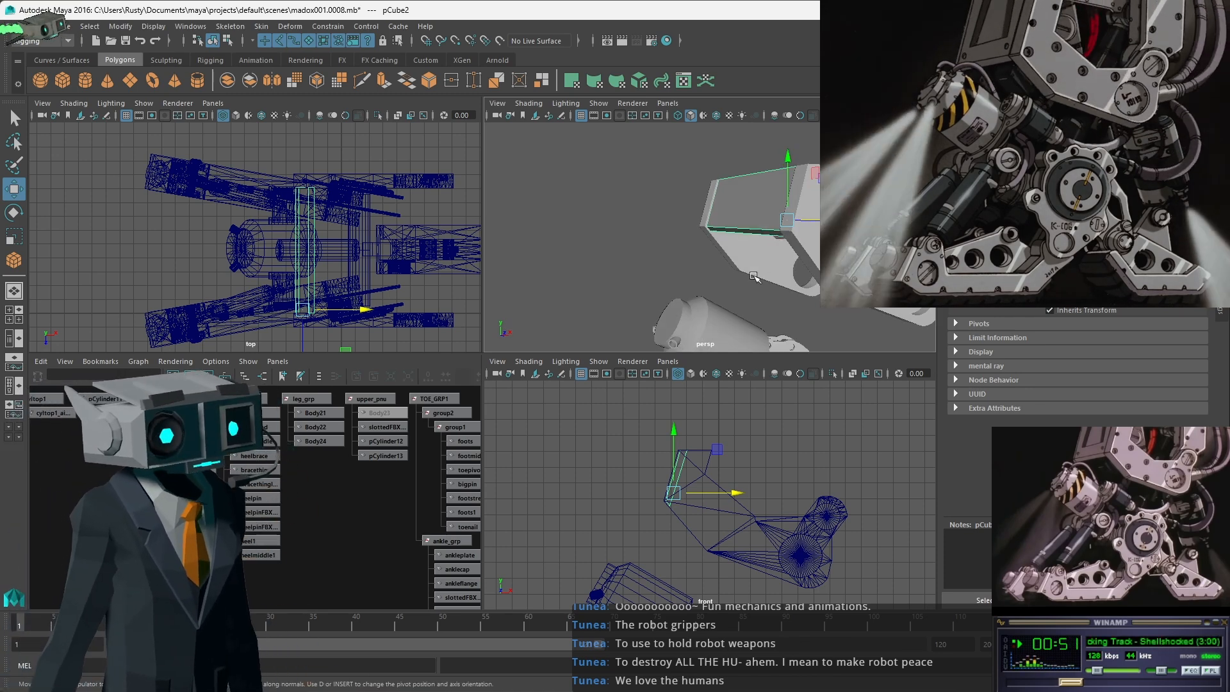
{"action": "left_click_drag", "start_coordinate": [759, 298], "coordinate": [644, 175], "text": "alt"}
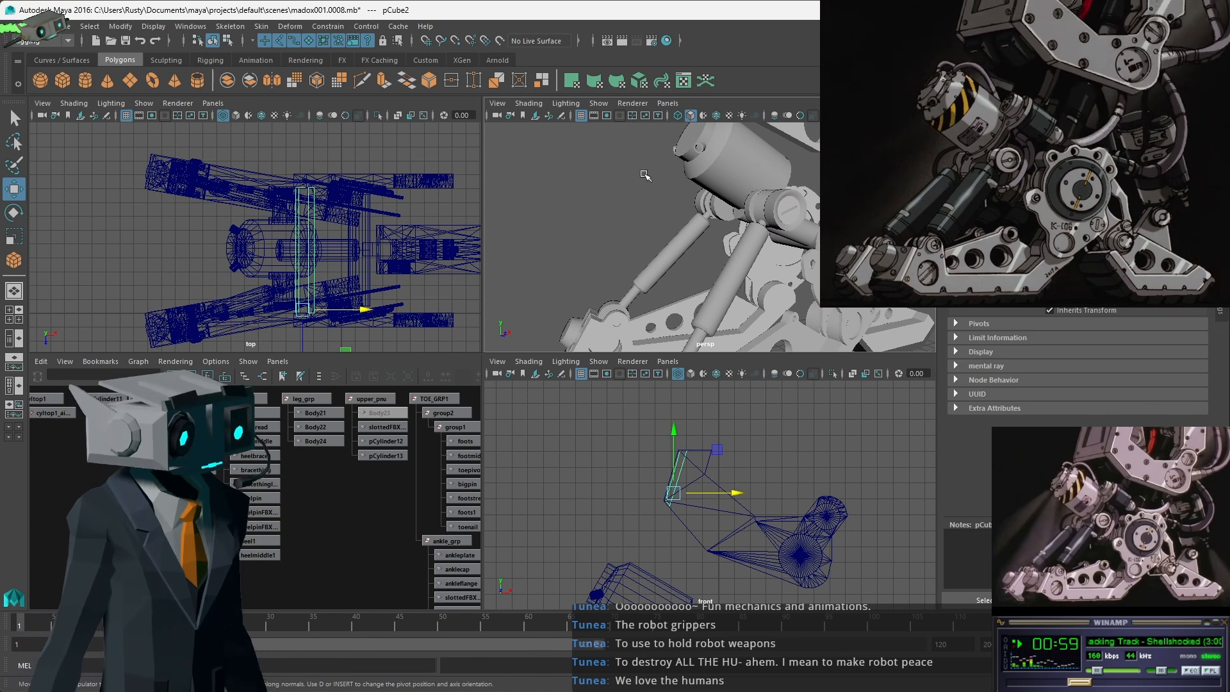
{"action": "right_click_drag", "start_coordinate": [698, 211], "coordinate": [665, 202], "text": "alt"}
{"action": "left_click", "coordinate": [18, 26]}
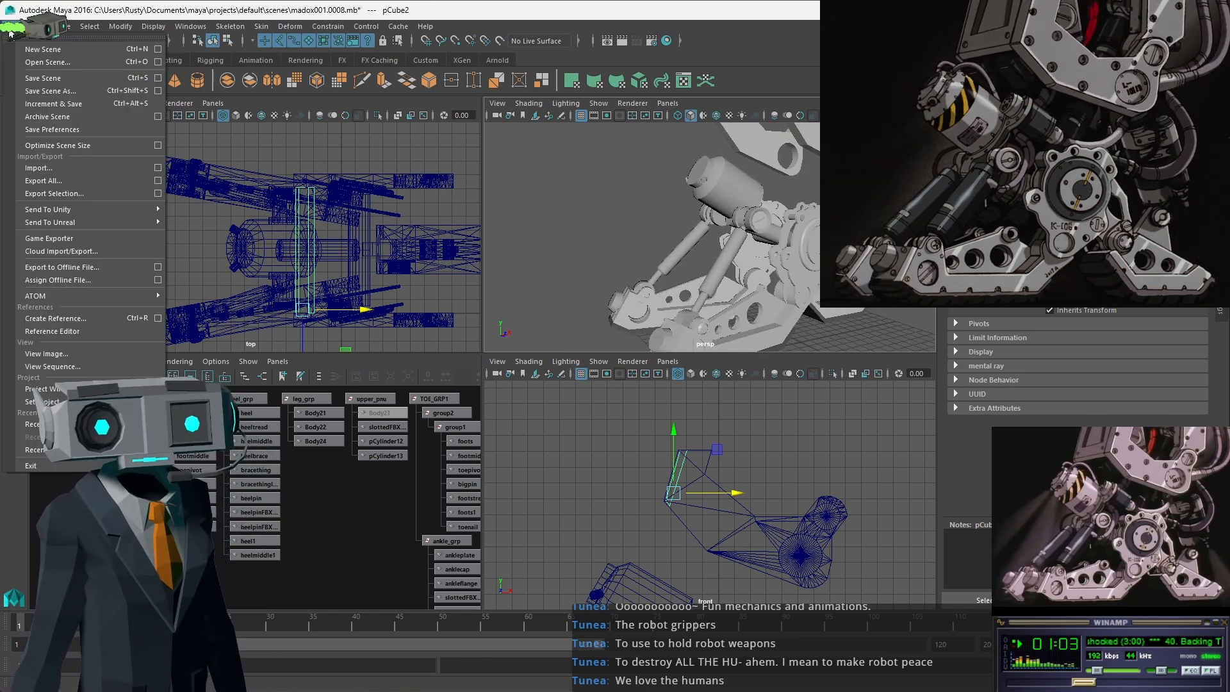
{"action": "left_click", "coordinate": [51, 102]}
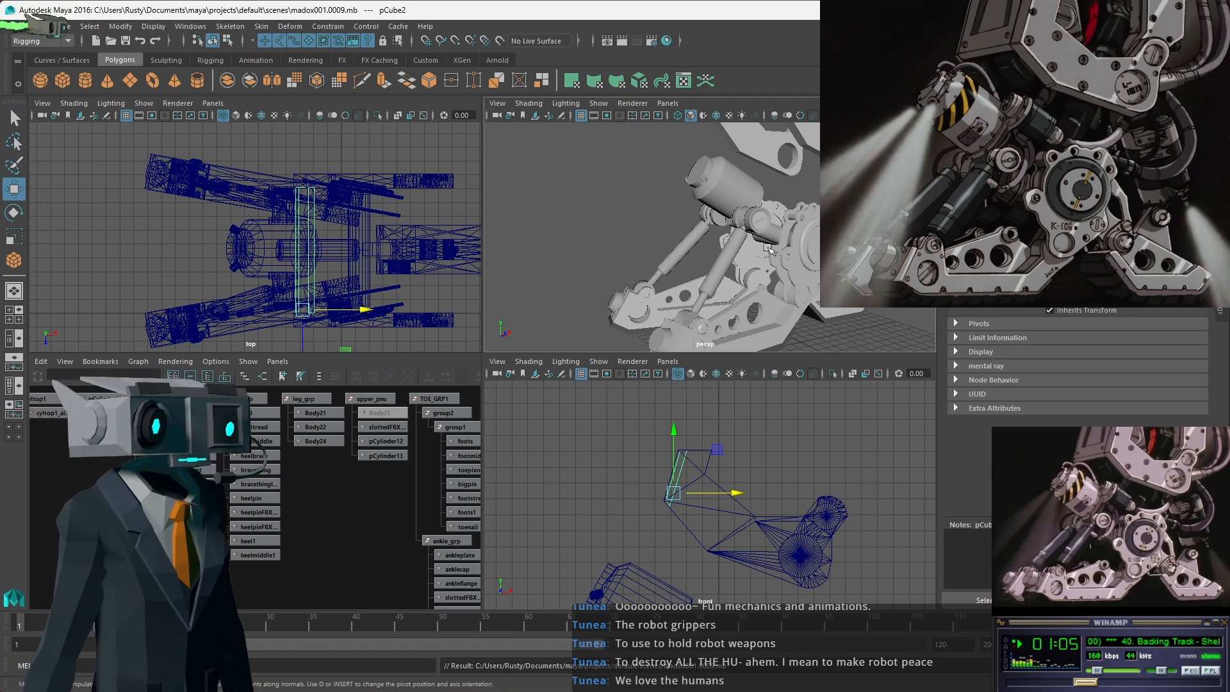
{"action": "left_click_drag", "start_coordinate": [790, 241], "coordinate": [778, 292], "text": "alt"}
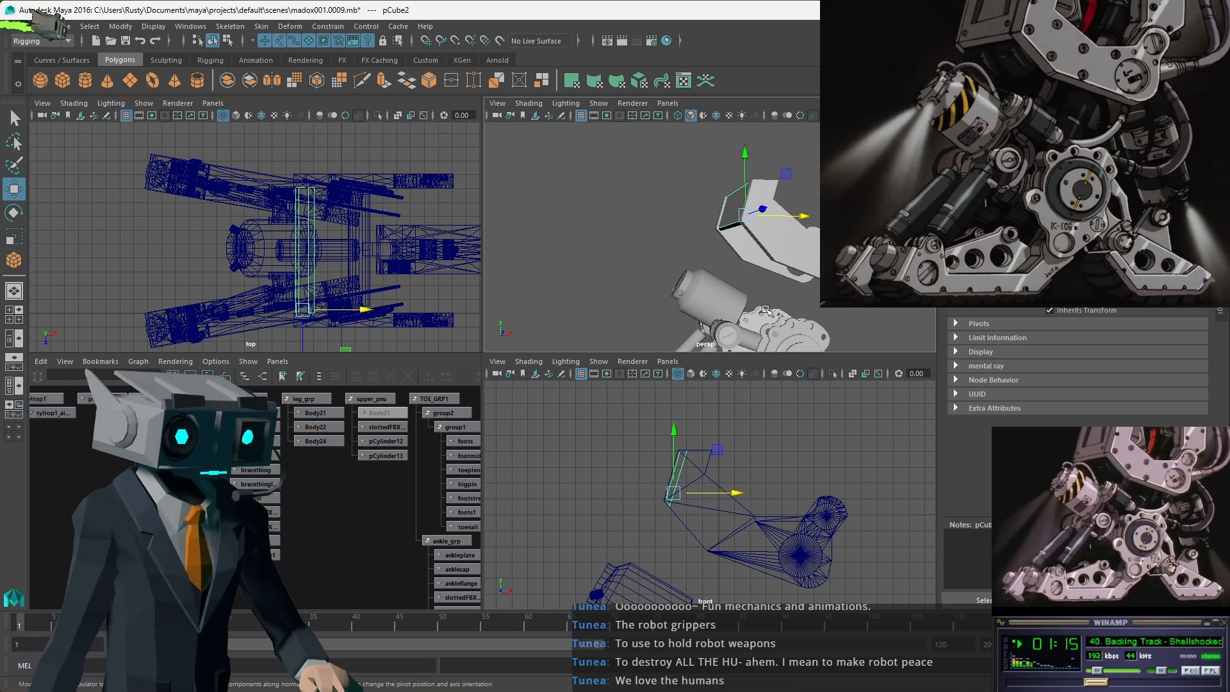
{"action": "middle_click_drag", "start_coordinate": [766, 310], "coordinate": [713, 218], "text": "alt"}
{"action": "left_click_drag", "start_coordinate": [660, 229], "coordinate": [721, 204], "text": "alt"}
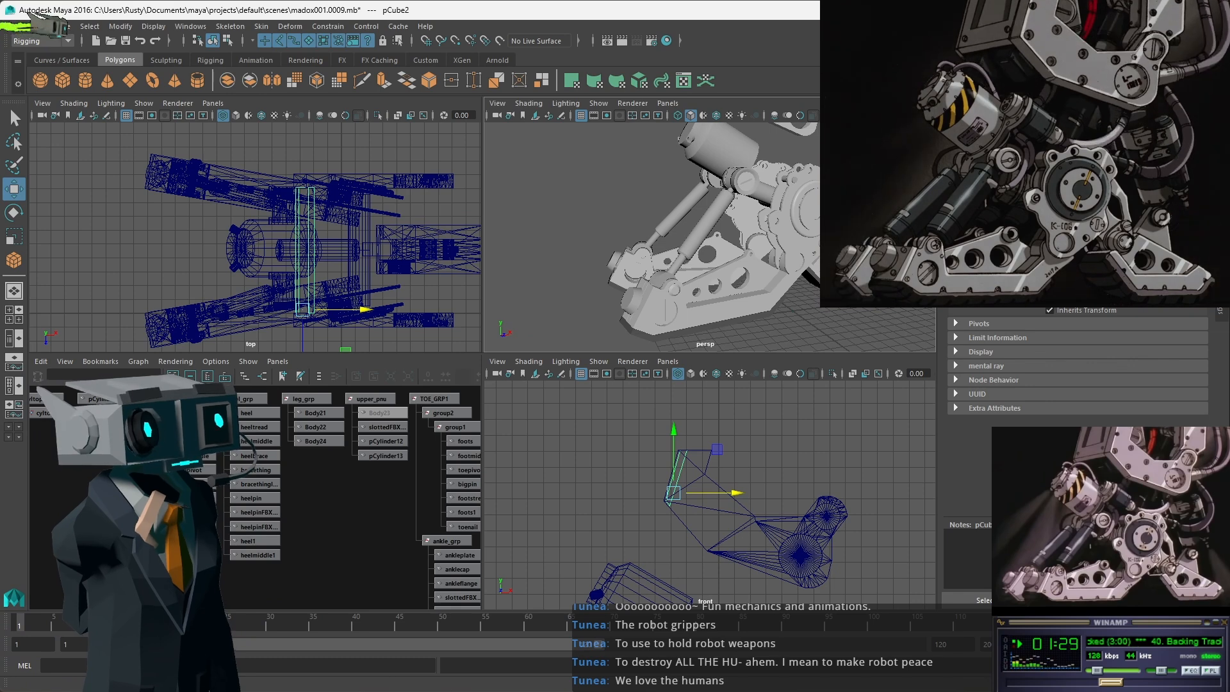
Switch to the Unity project, look over the sci-fi corridor scene and select the scopedog001 model.
{"action": "key", "text": "alt+Tab"}
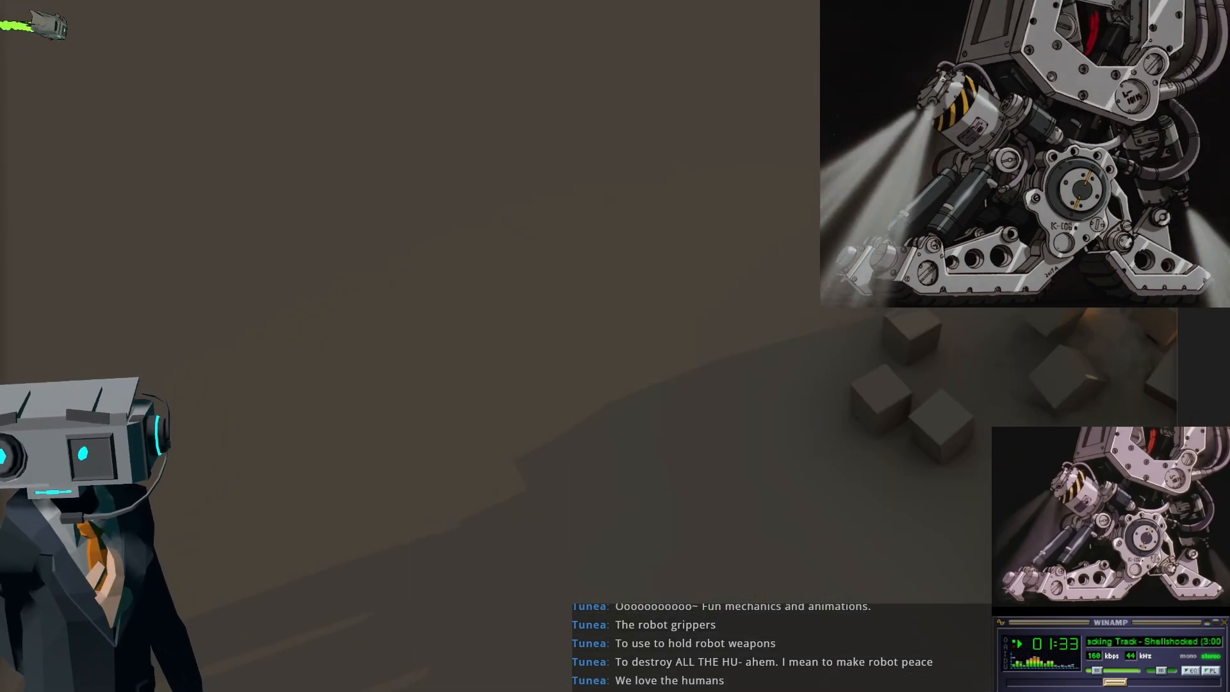
{"action": "key", "text": "alt+Tab"}
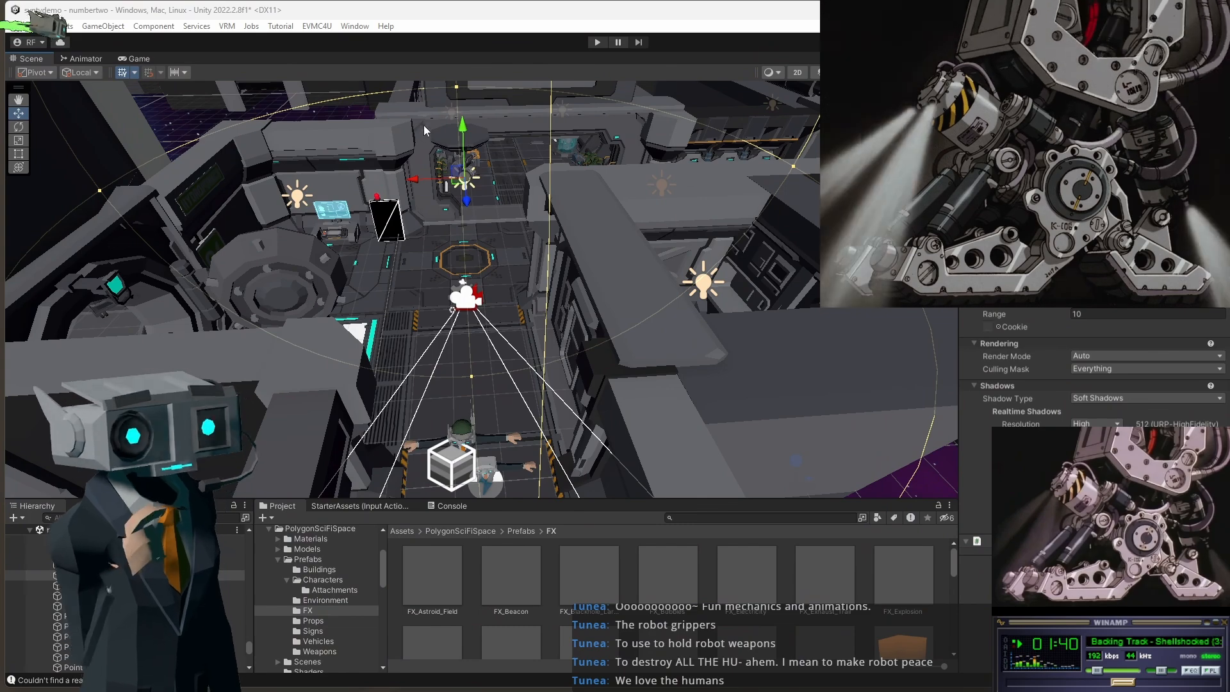
{"action": "scroll", "coordinate": [466, 306], "scroll_direction": "down", "scroll_amount": 1}
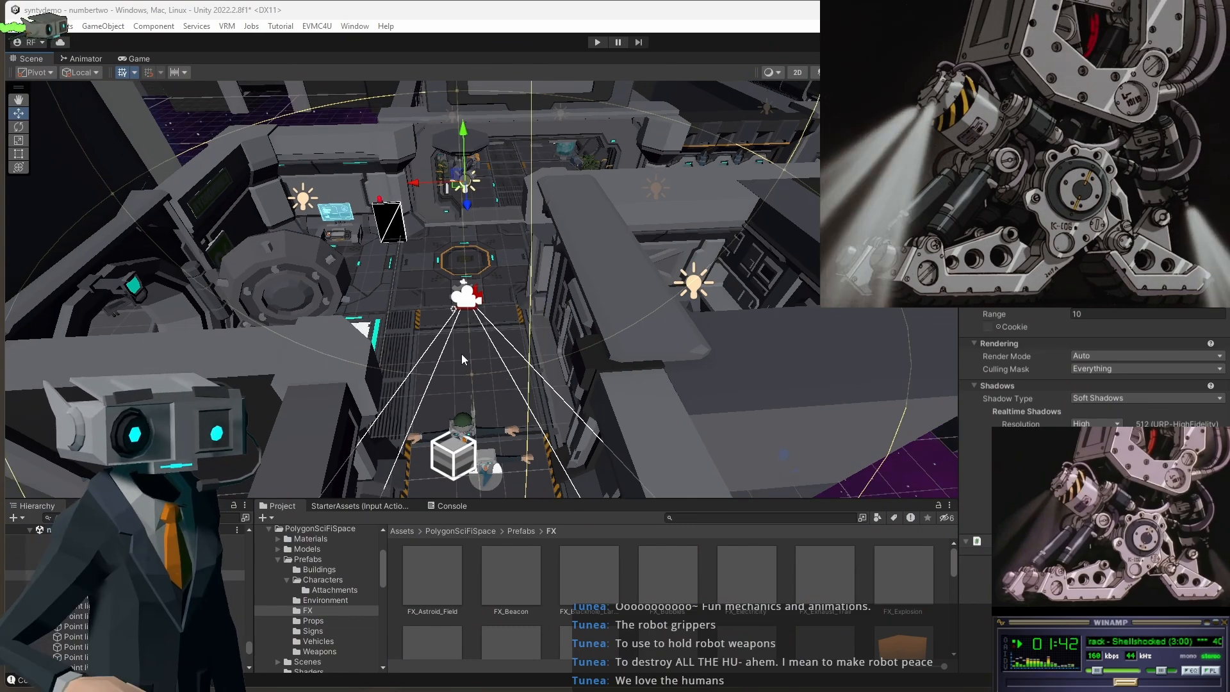
{"action": "middle_click_drag", "start_coordinate": [464, 359], "coordinate": [548, 229]}
{"action": "left_click_drag", "start_coordinate": [548, 230], "coordinate": [429, 221], "text": "alt"}
{"action": "left_click", "coordinate": [525, 228]}
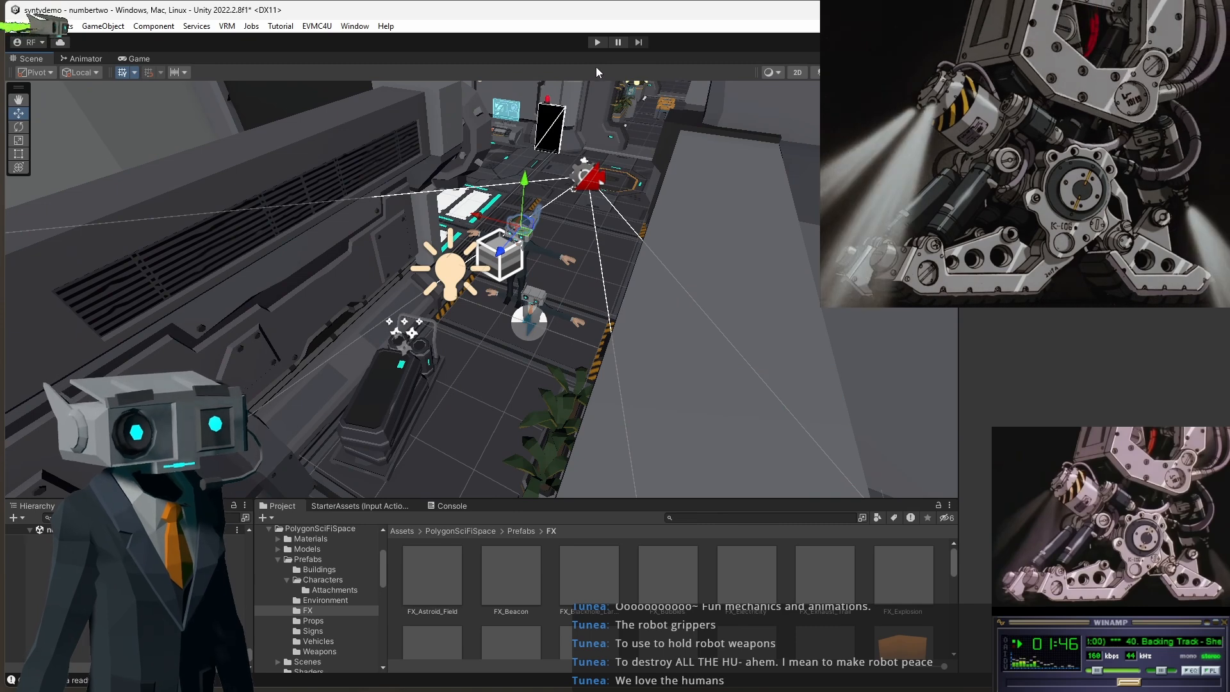
Play-test the corridor scene with the floating robot head, stop it and return to Maya.
{"action": "left_click", "coordinate": [597, 41]}
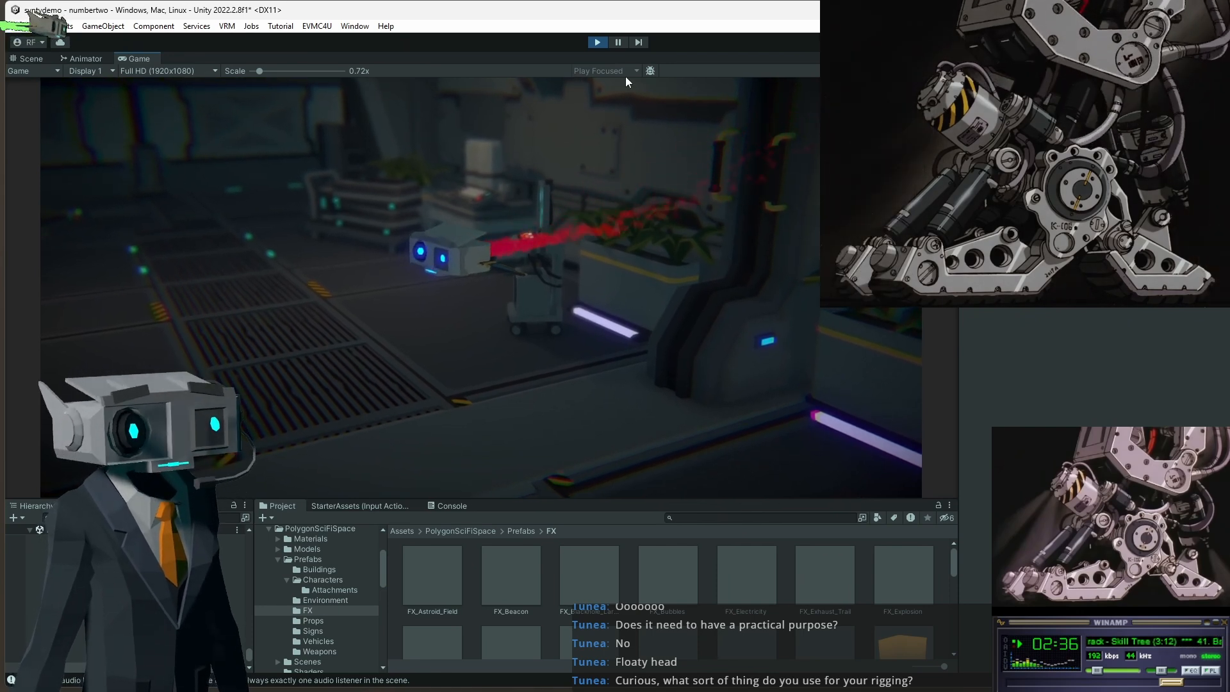
{"action": "left_click", "coordinate": [597, 43]}
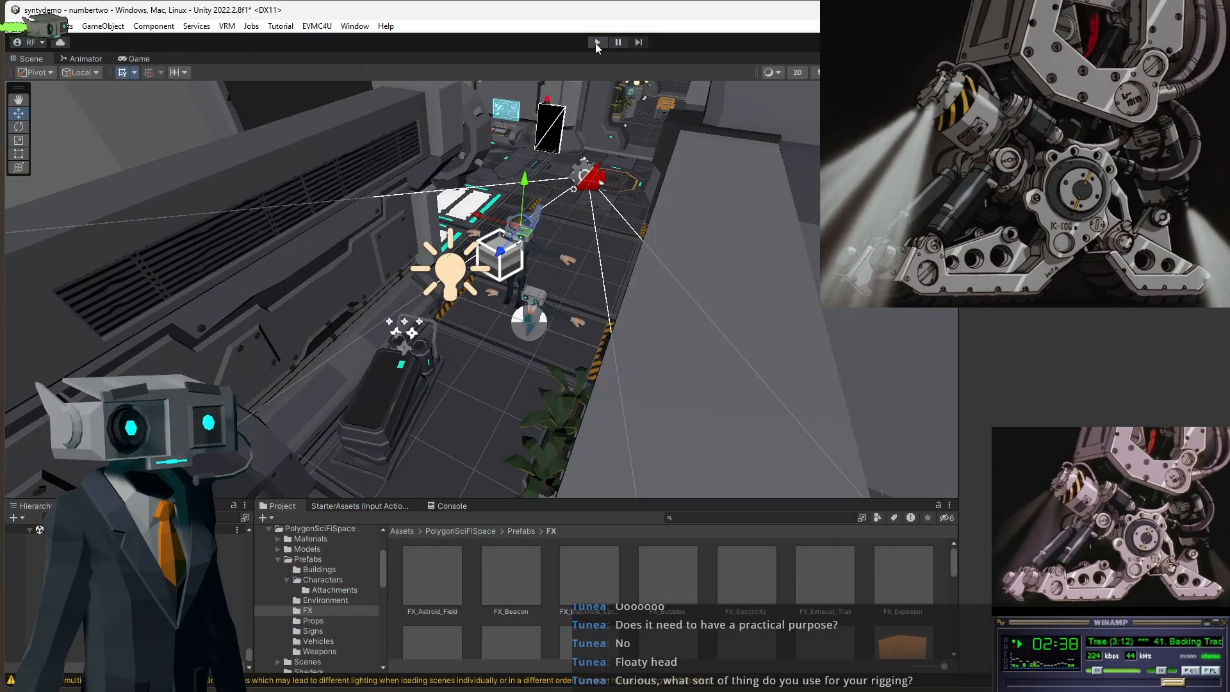
{"action": "left_click", "coordinate": [1155, 10]}
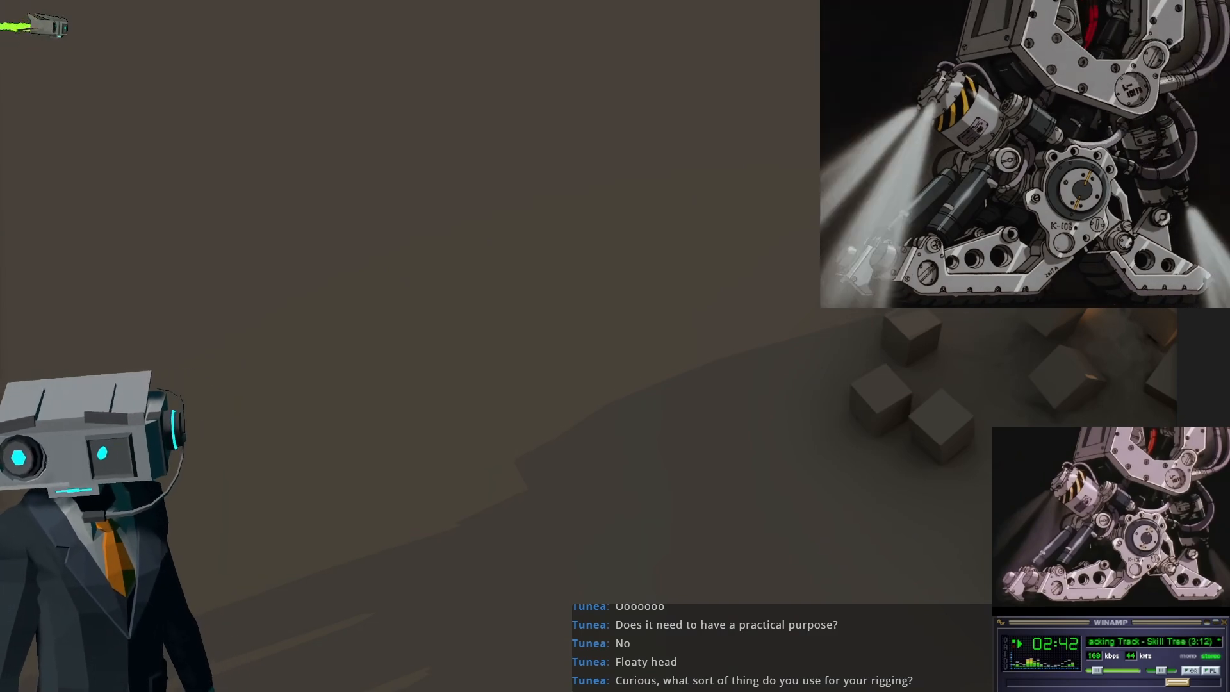
{"action": "key", "text": "alt+Tab"}
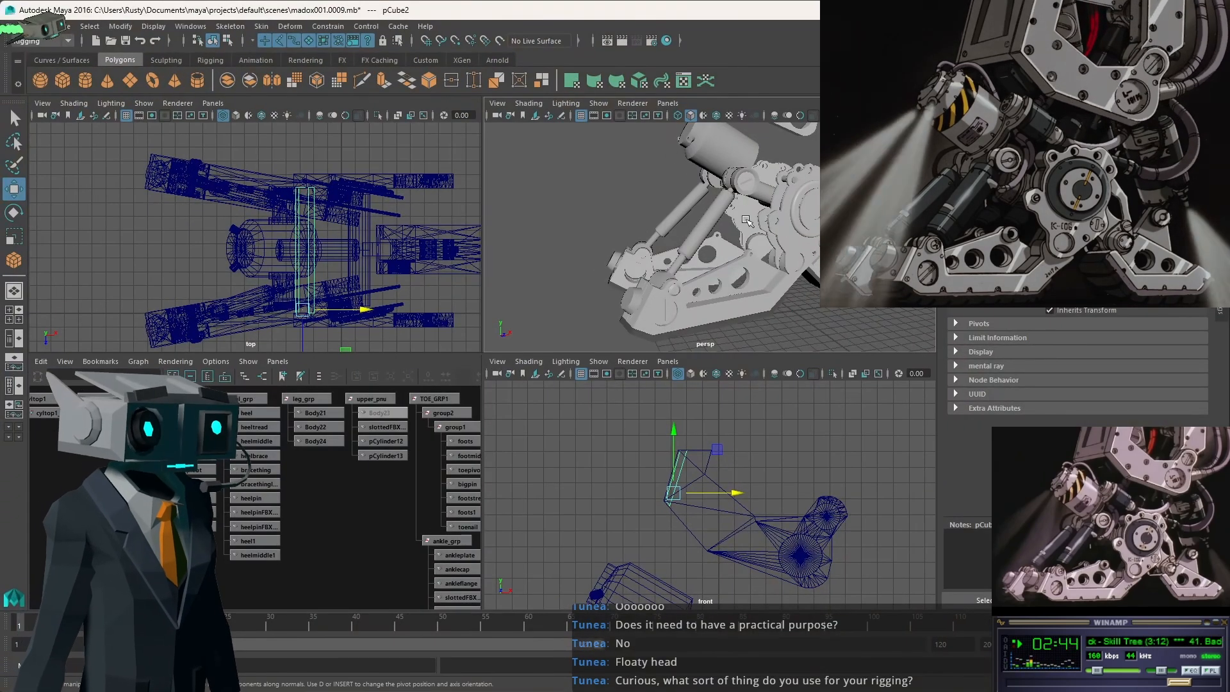
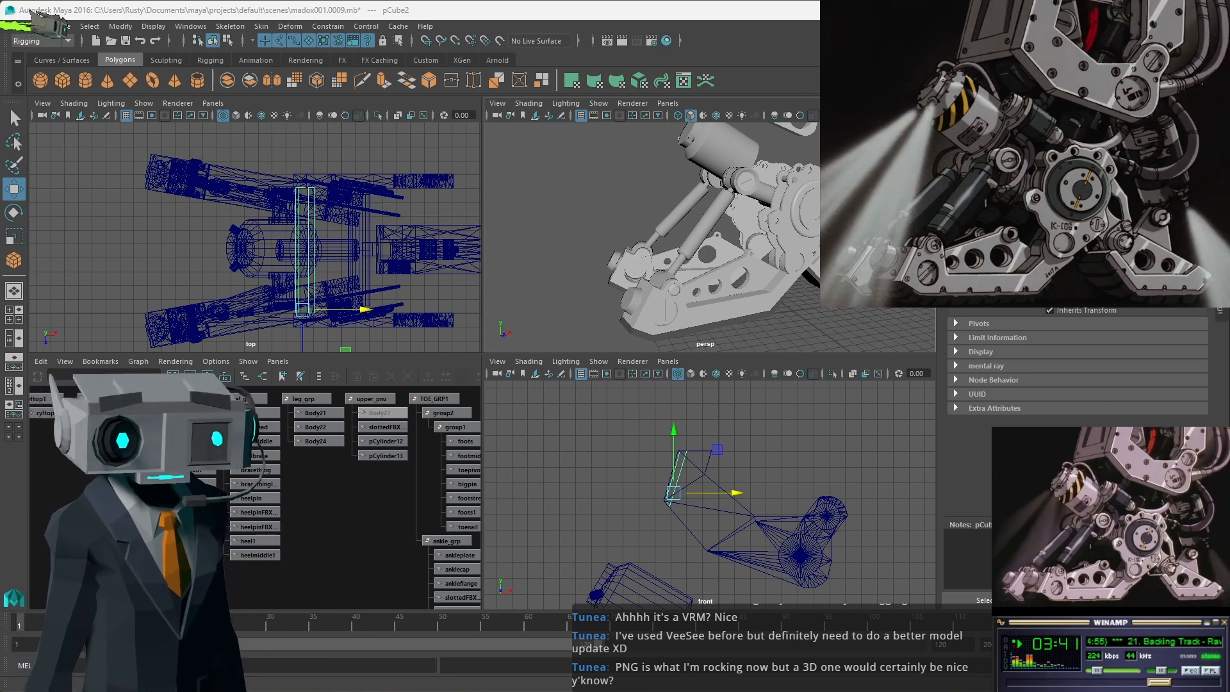
Examine the cyltop1 piston cylinder and its aim constraint in the node hierarchy, and clear the selection.
{"action": "middle_click_drag", "start_coordinate": [815, 218], "coordinate": [764, 262], "text": "alt"}
{"action": "left_click_drag", "start_coordinate": [764, 261], "coordinate": [675, 259], "text": "alt"}
{"action": "left_click", "coordinate": [674, 259]}
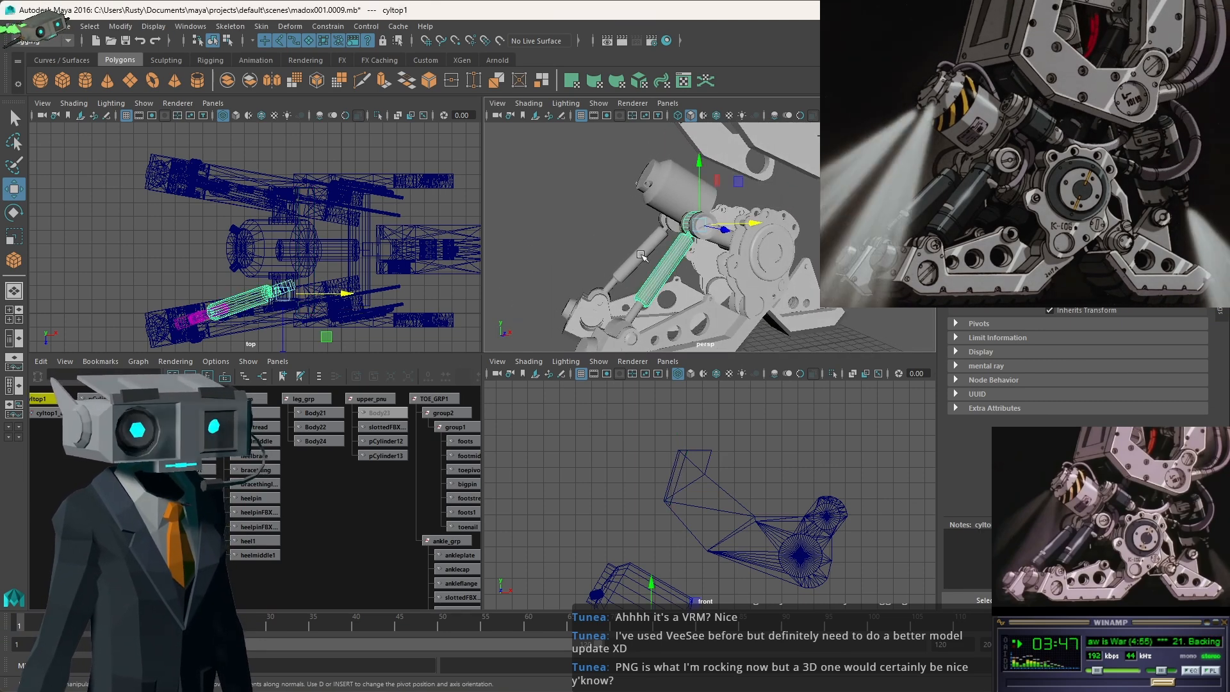
{"action": "scroll", "coordinate": [128, 463], "scroll_direction": "down", "scroll_amount": 4}
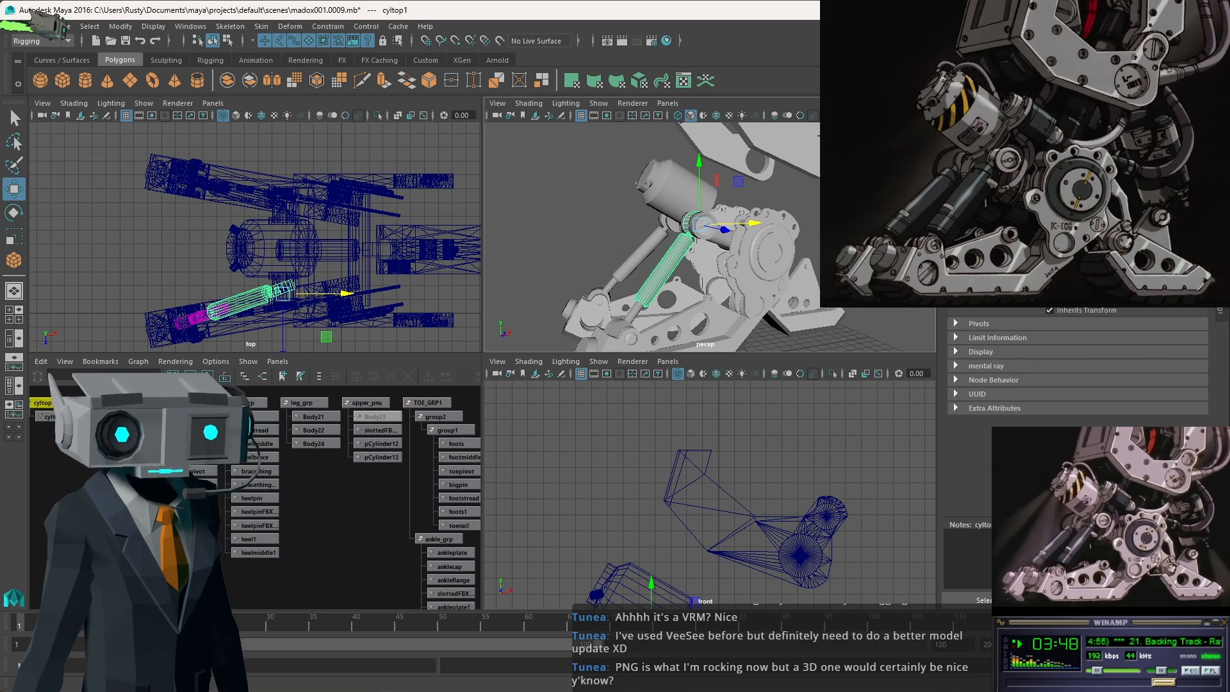
{"action": "middle_click_drag", "start_coordinate": [102, 463], "coordinate": [235, 491], "text": "alt"}
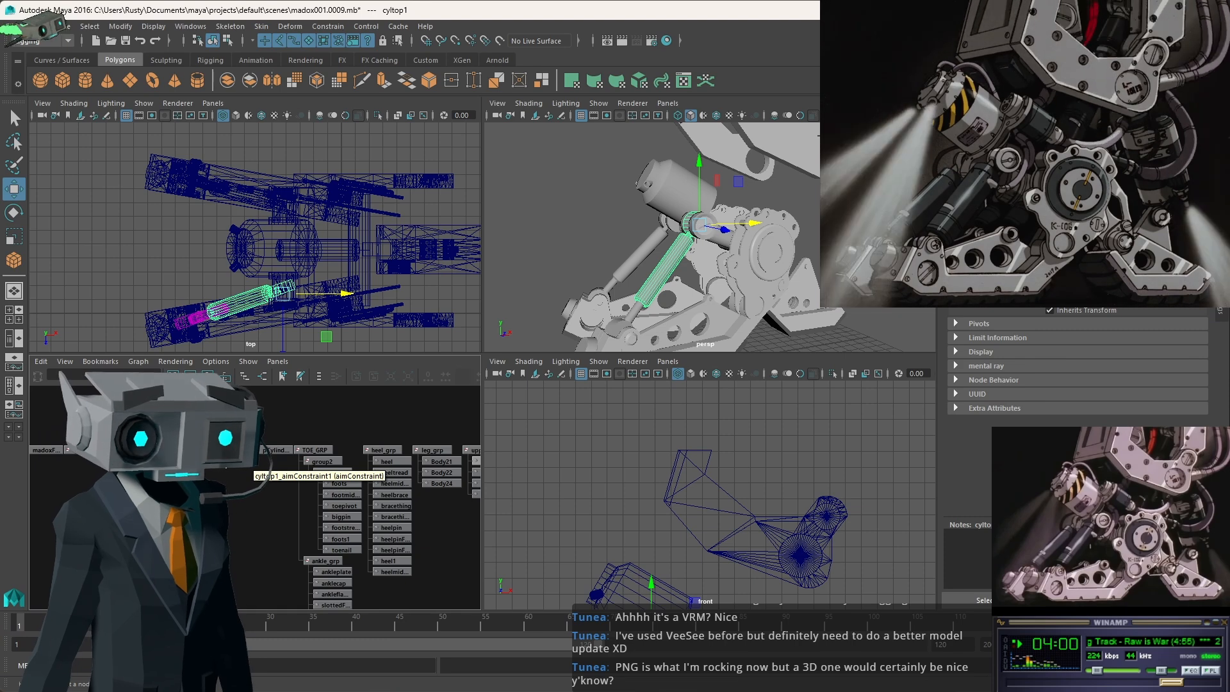
{"action": "left_click", "coordinate": [223, 473]}
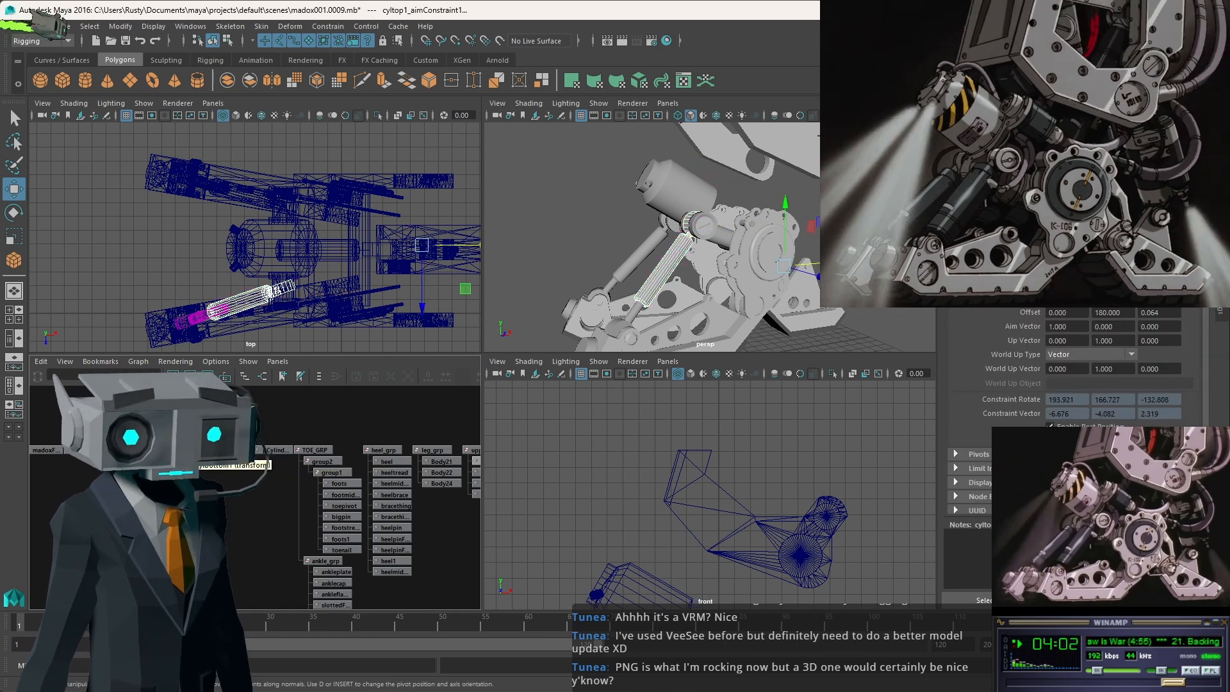
{"action": "left_click_drag", "start_coordinate": [160, 442], "coordinate": [252, 464]}
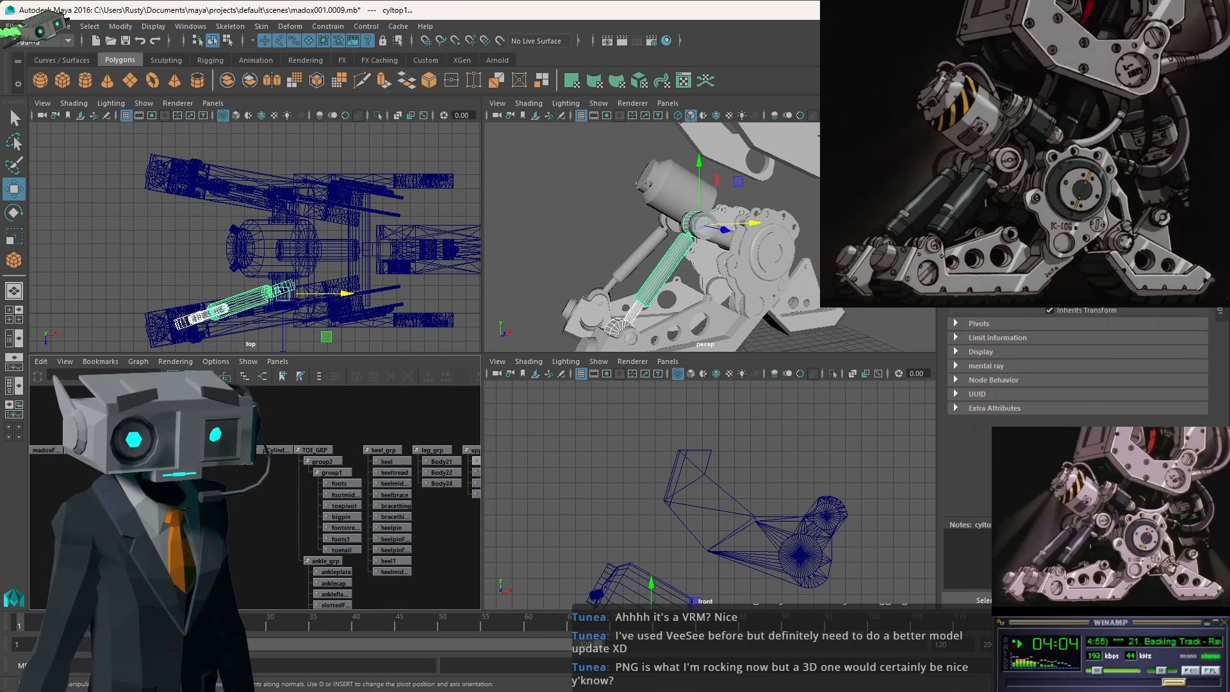
{"action": "left_click", "coordinate": [276, 451]}
{"action": "left_click", "coordinate": [270, 494]}
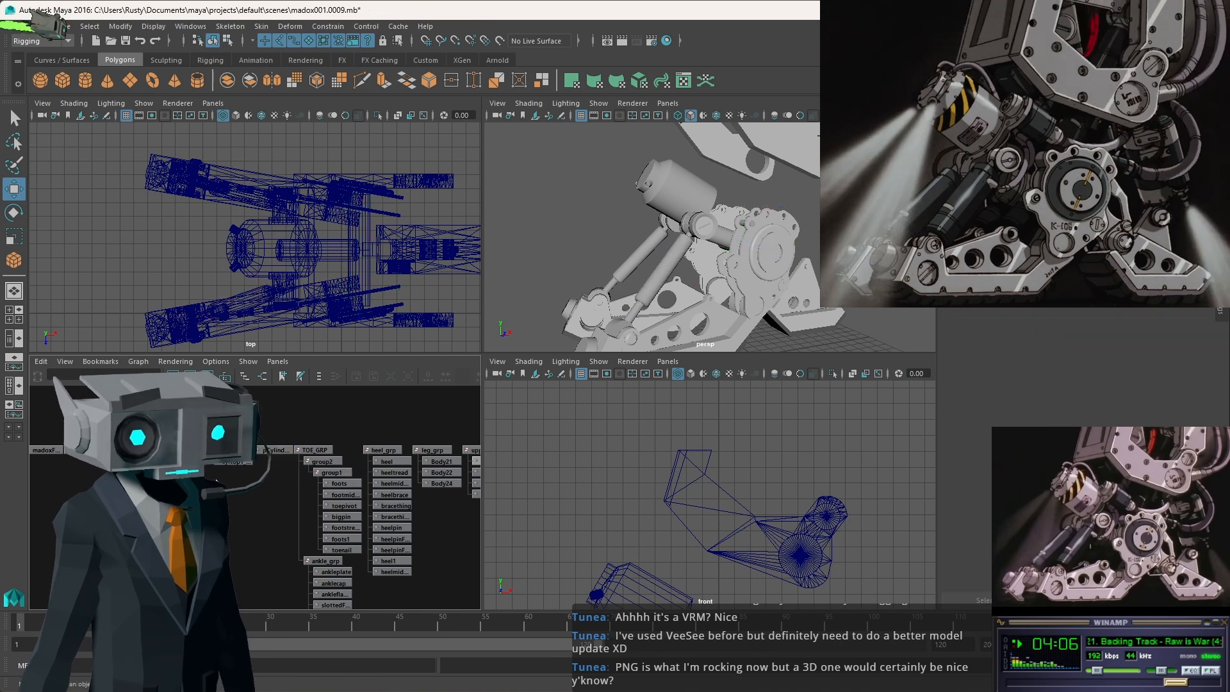
Examine the cylbottom, cyltop and pCylinder9 nodes and the aim constraint on cylbottom1 in the node hierarchy.
{"action": "left_click", "coordinate": [175, 451]}
{"action": "left_click", "coordinate": [131, 451]}
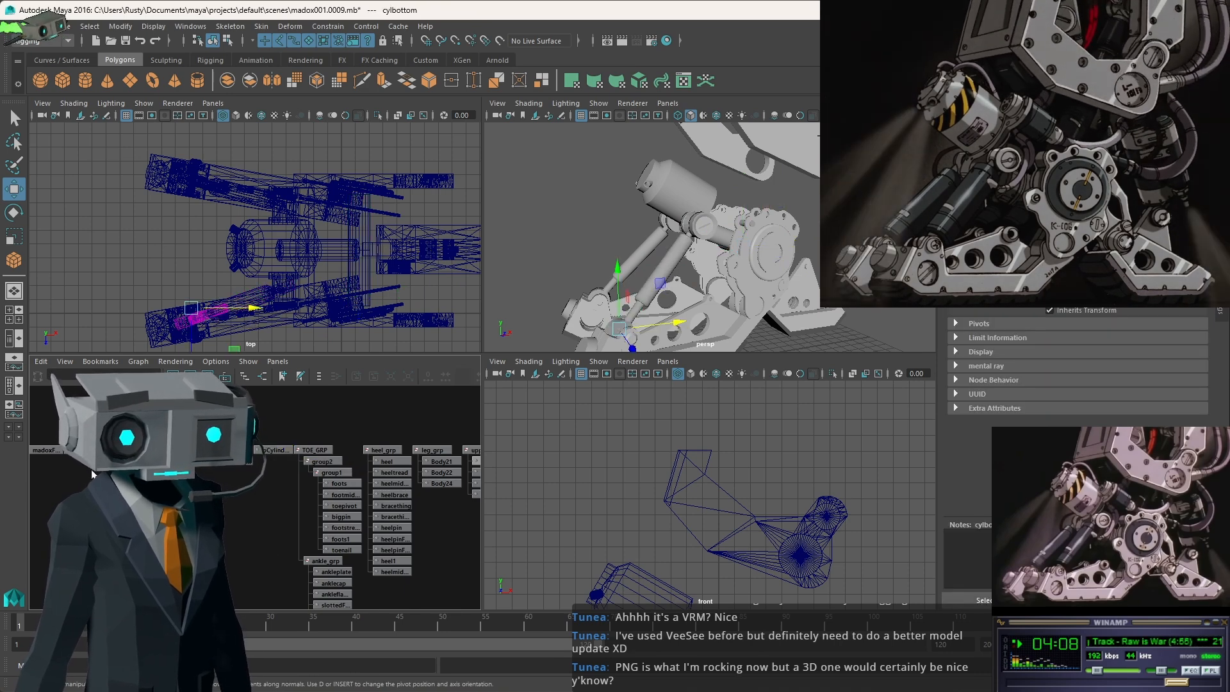
{"action": "middle_click_drag", "start_coordinate": [136, 484], "coordinate": [240, 495], "text": "alt"}
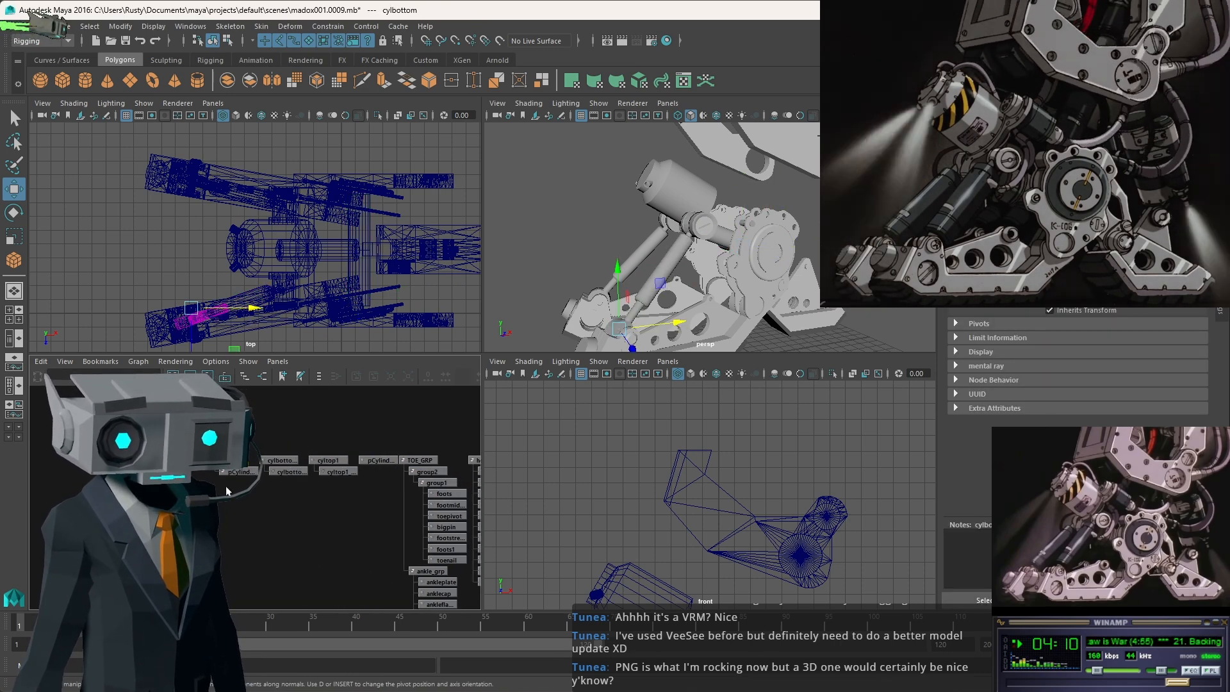
{"action": "left_click", "coordinate": [186, 461]}
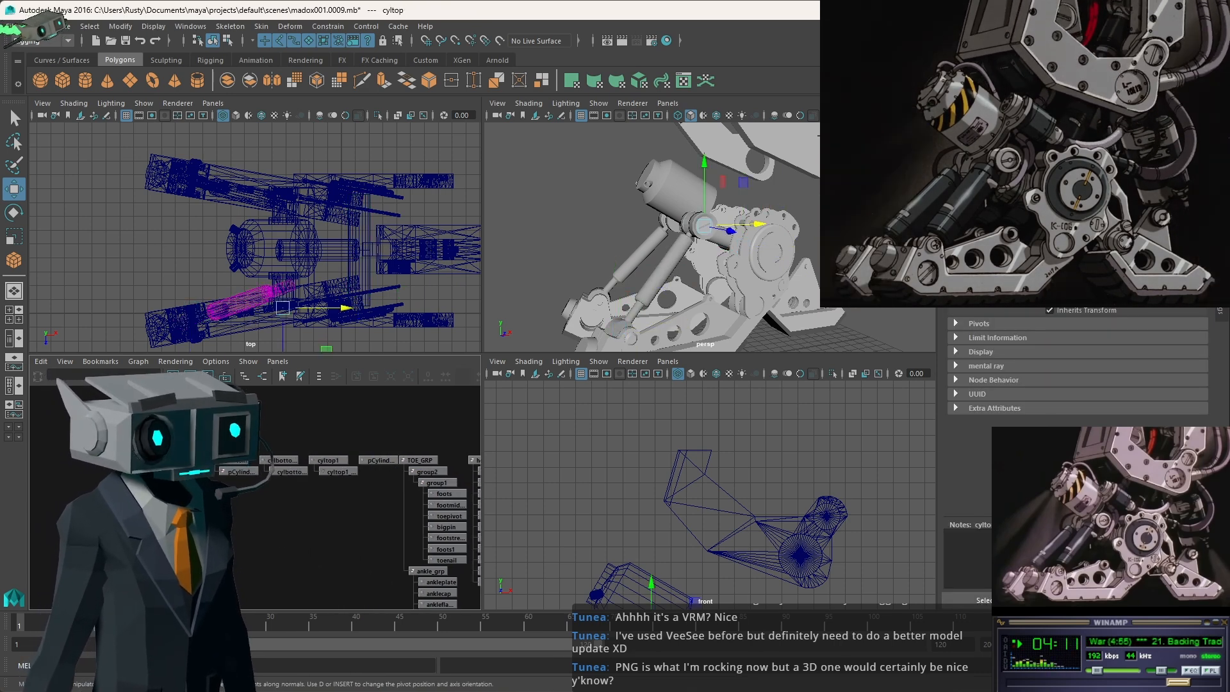
{"action": "left_click", "coordinate": [233, 461]}
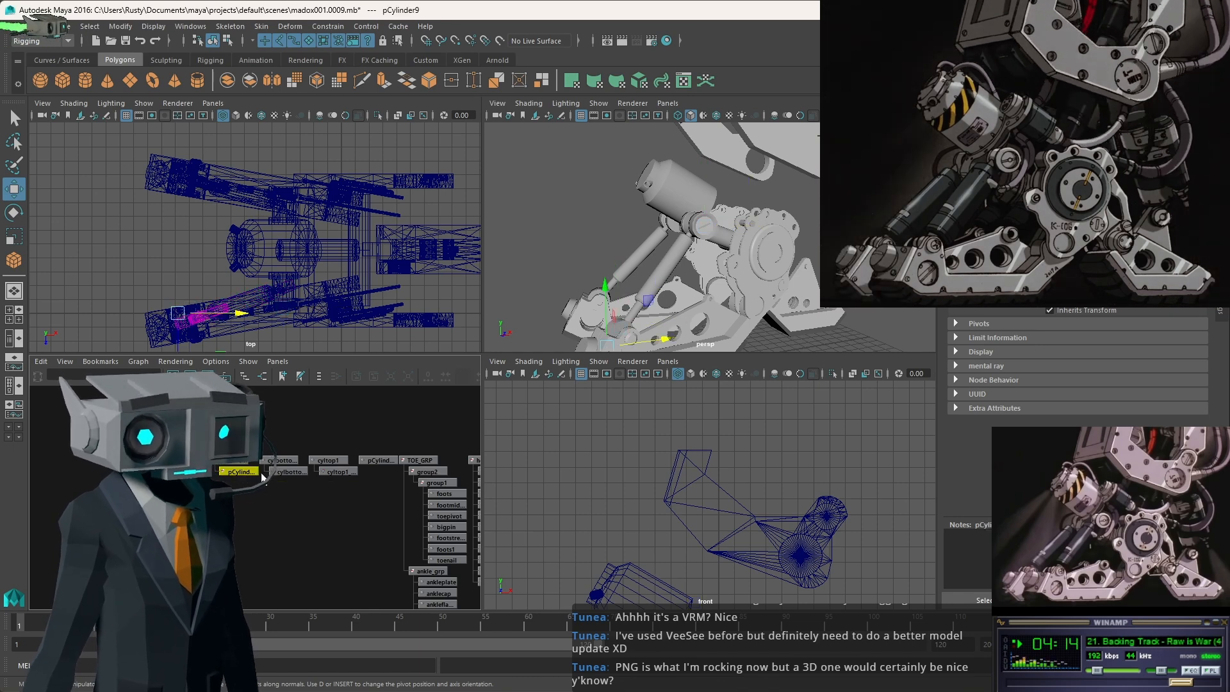
{"action": "left_click", "coordinate": [239, 473]}
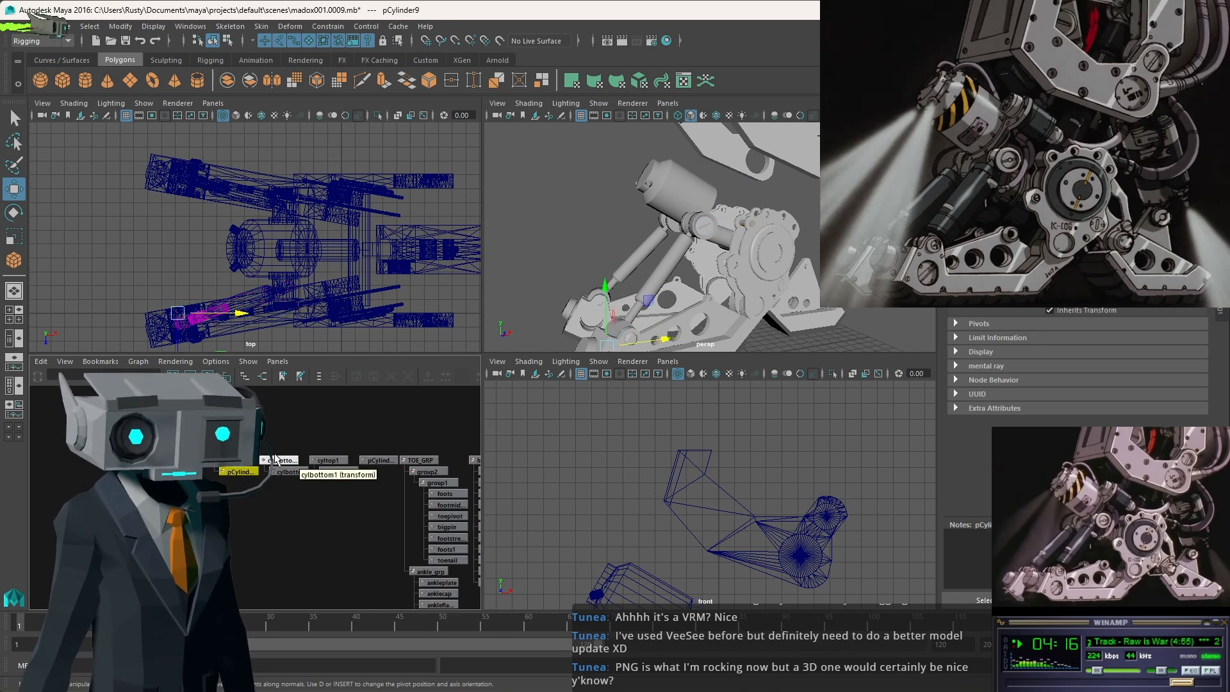
{"action": "left_click", "coordinate": [292, 472]}
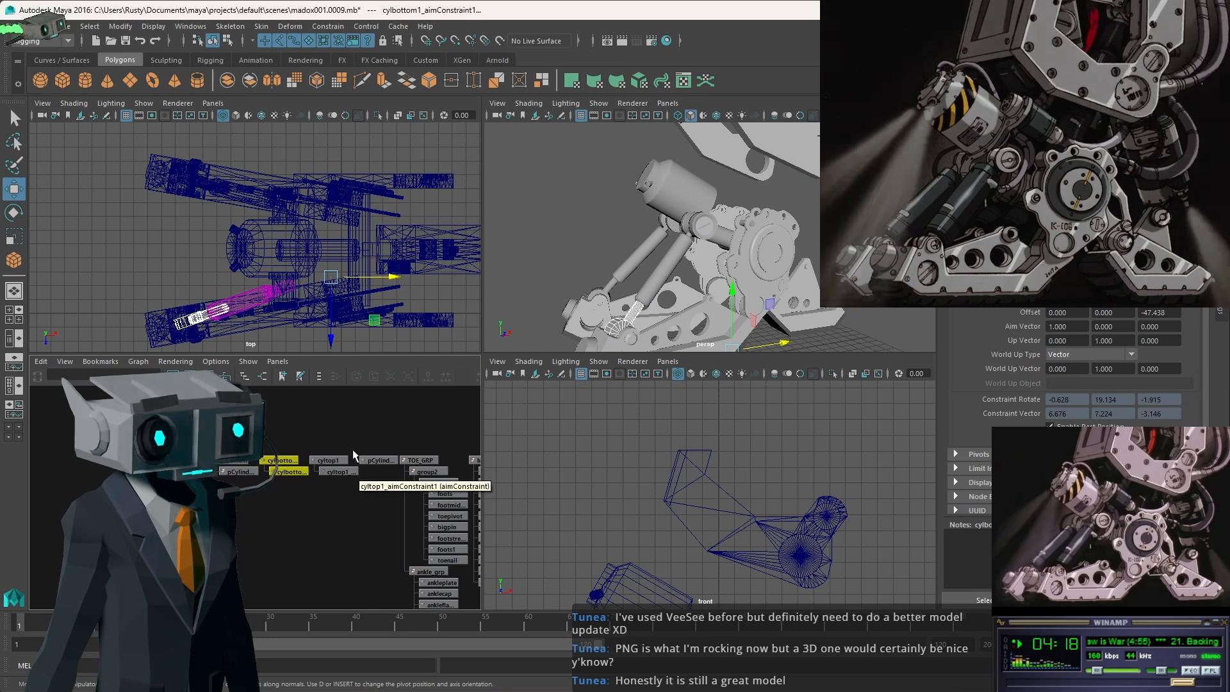
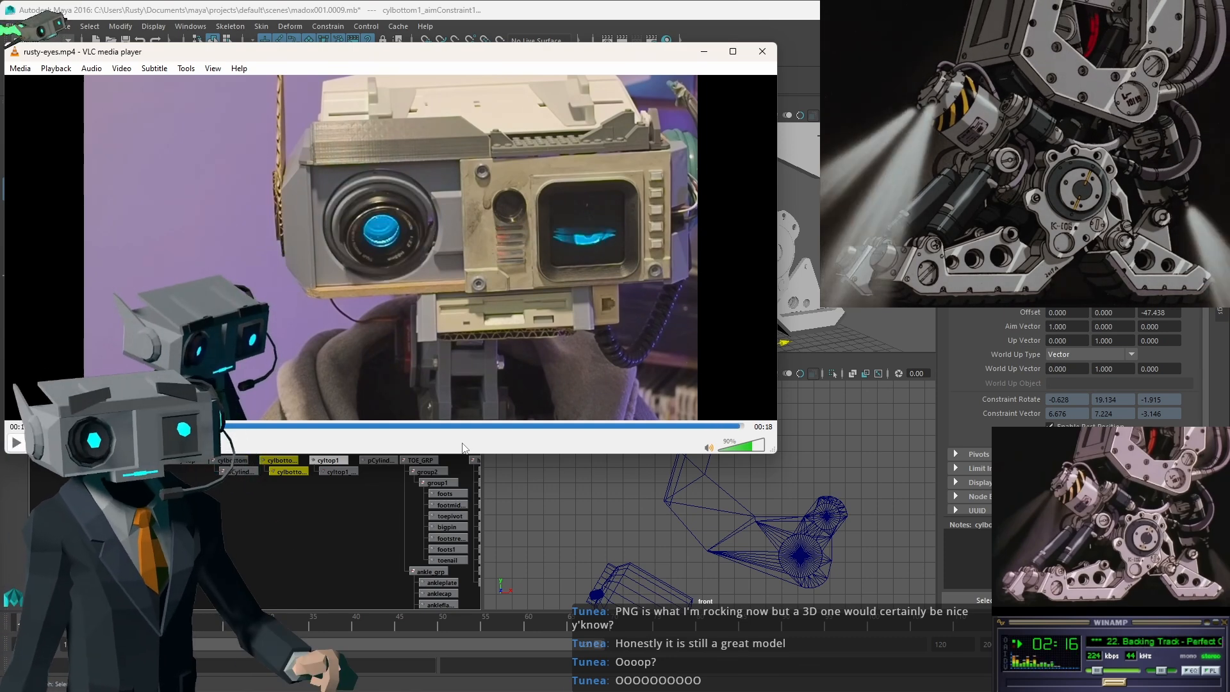
Minimize the video player, switch to Unity and close it, saving the changes to the numbertwo scene.
{"action": "left_click", "coordinate": [704, 51]}
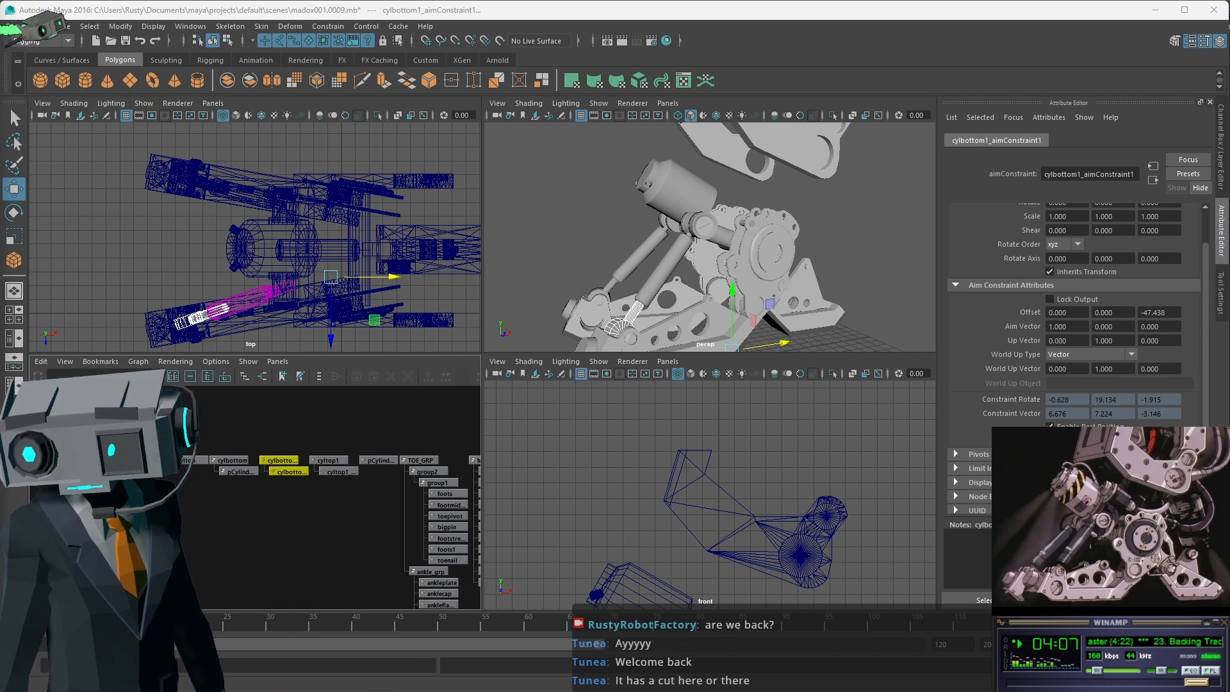
{"action": "key", "text": "alt+Tab"}
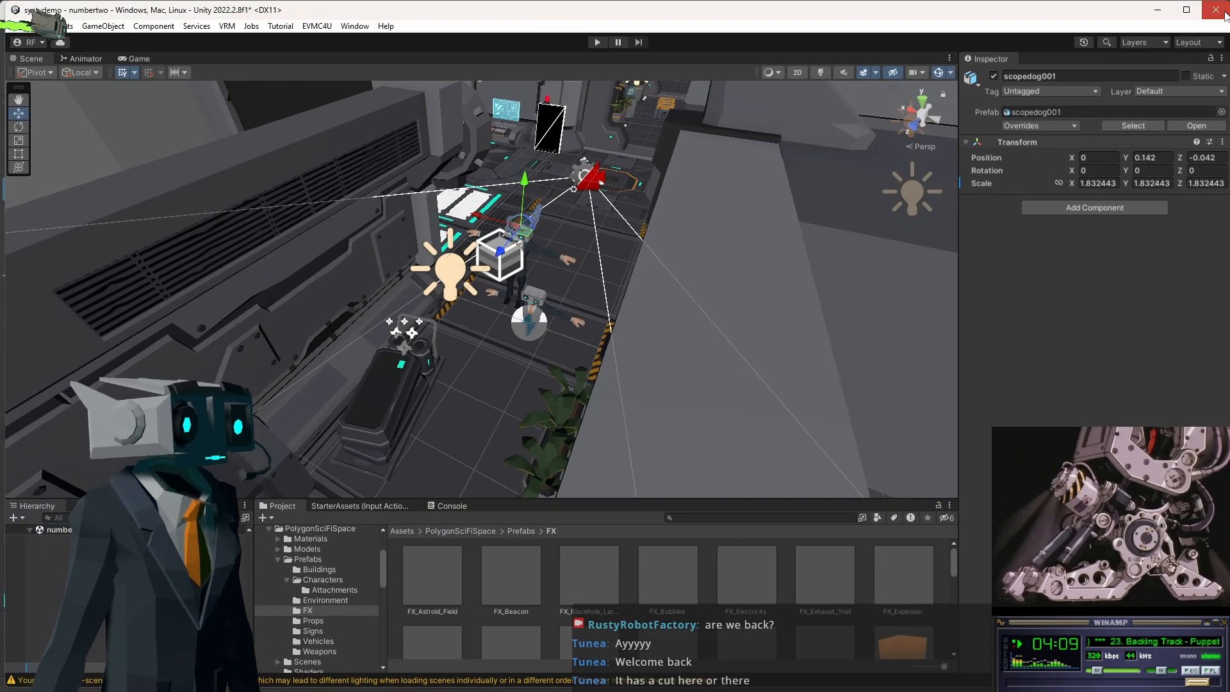
{"action": "left_click", "coordinate": [1216, 10]}
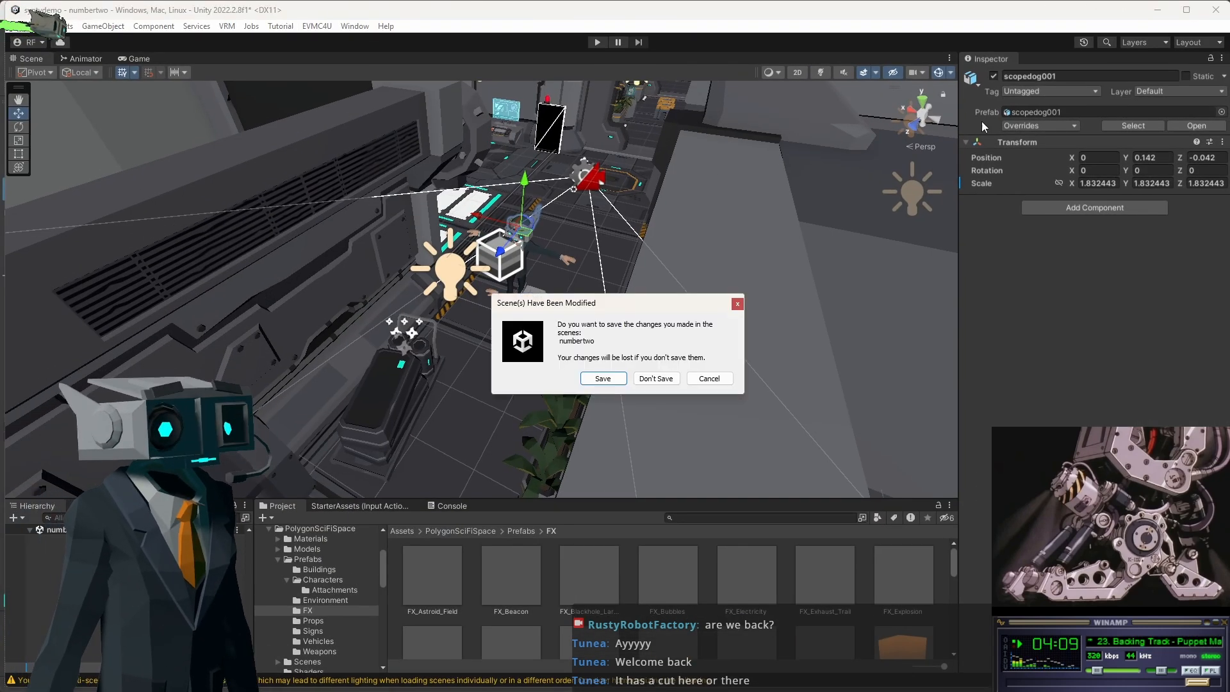
{"action": "left_click", "coordinate": [614, 383]}
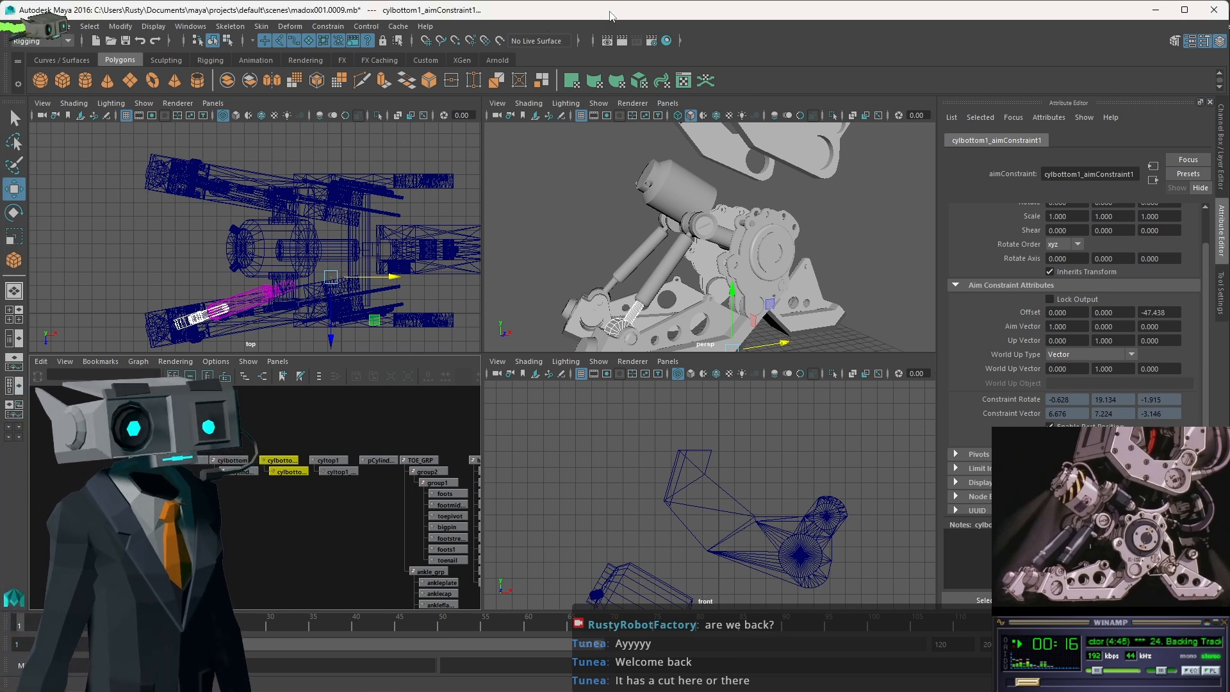
Examine the large cylinder above the piston joint, pCylinder15, from several angles in the perspective and front views.
{"action": "left_click_drag", "start_coordinate": [802, 219], "coordinate": [766, 235], "text": "alt"}
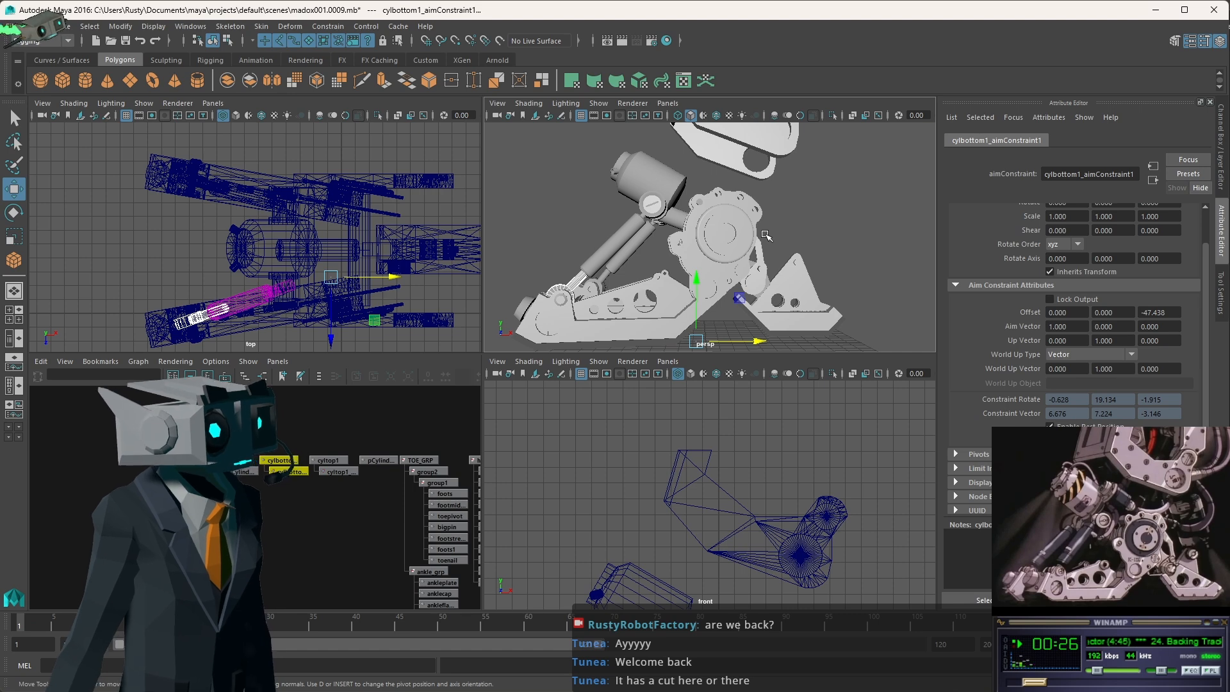
{"action": "left_click_drag", "start_coordinate": [666, 218], "coordinate": [705, 231], "text": "alt"}
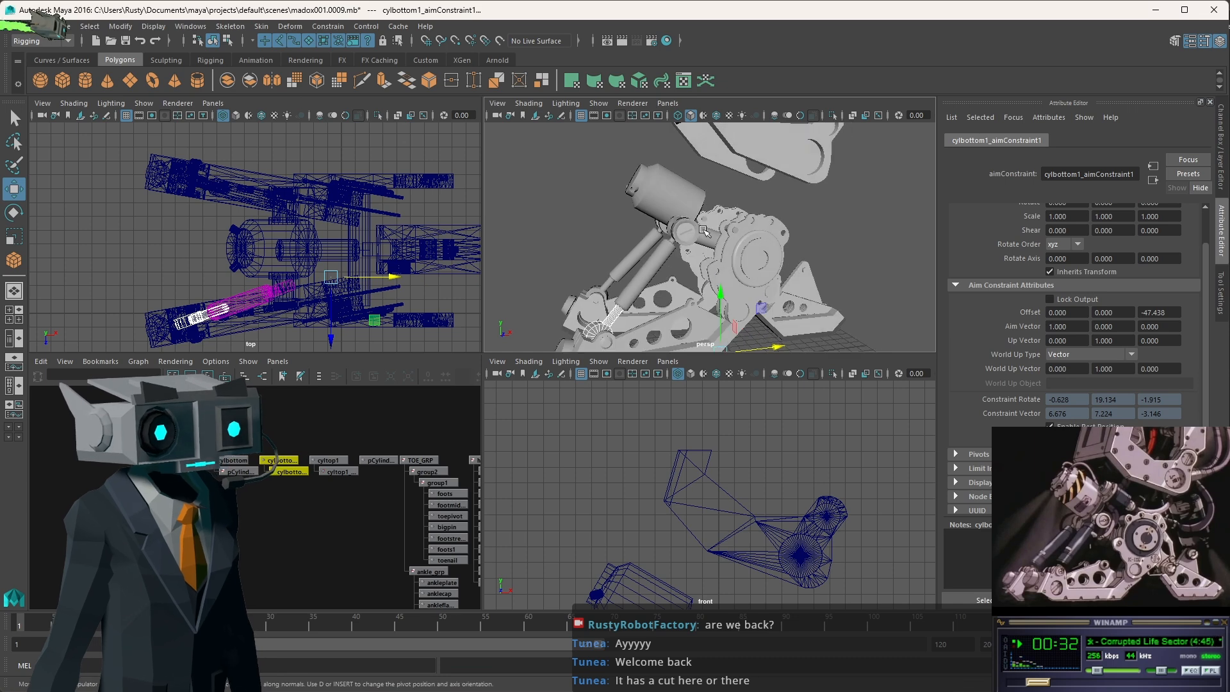
{"action": "left_click", "coordinate": [693, 212]}
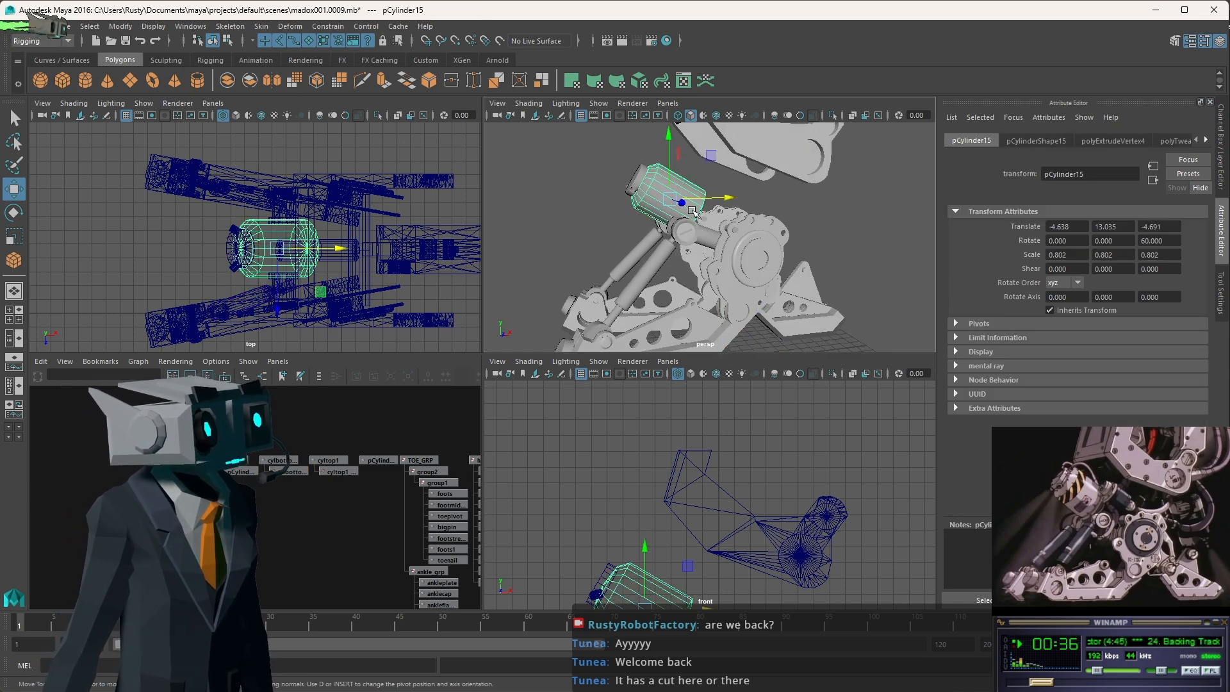
{"action": "scroll", "coordinate": [714, 208], "scroll_direction": "up", "scroll_amount": 5}
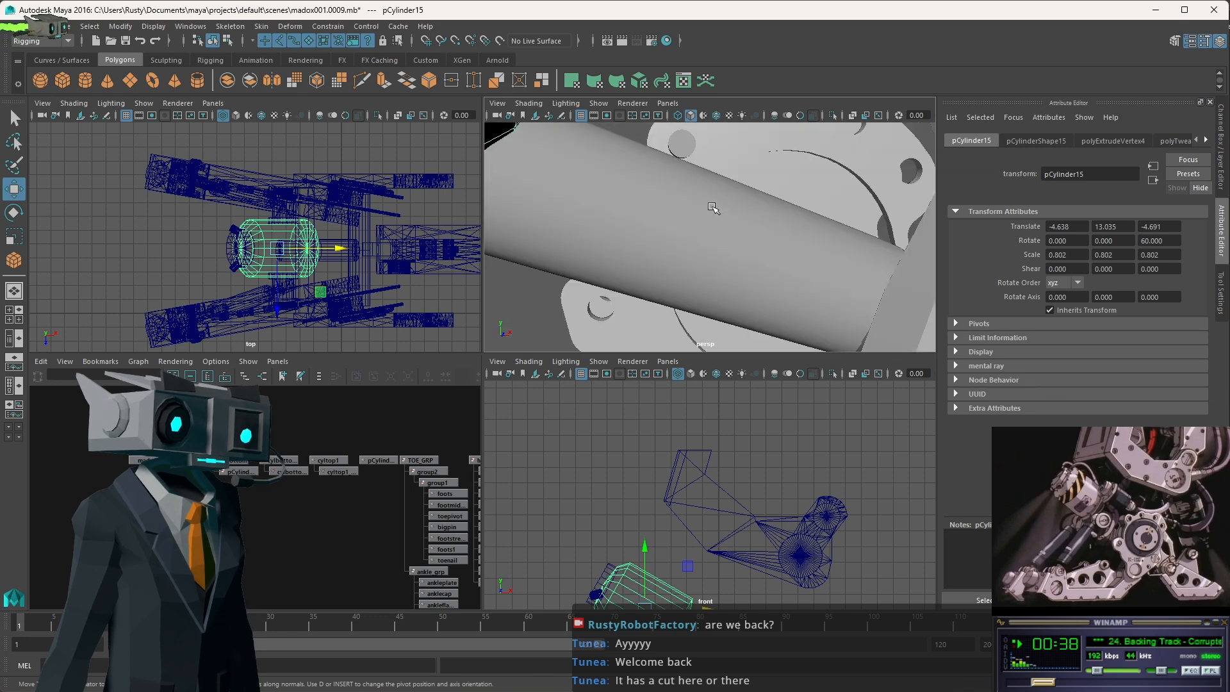
{"action": "scroll", "coordinate": [714, 209], "scroll_direction": "down", "scroll_amount": 4}
{"action": "scroll", "coordinate": [657, 166], "scroll_direction": "up", "scroll_amount": 2}
{"action": "scroll", "coordinate": [671, 261], "scroll_direction": "up", "scroll_amount": 2}
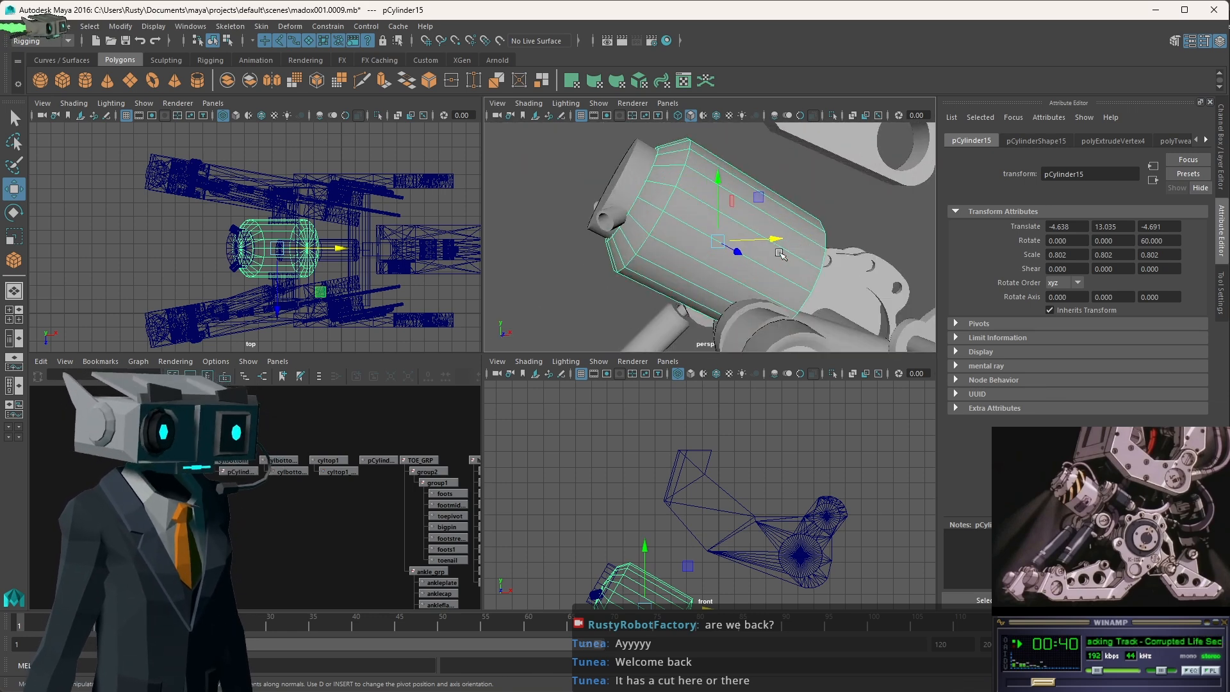
{"action": "middle_click_drag", "start_coordinate": [702, 577], "coordinate": [713, 475], "text": "alt"}
{"action": "scroll", "coordinate": [696, 526], "scroll_direction": "up", "scroll_amount": 3}
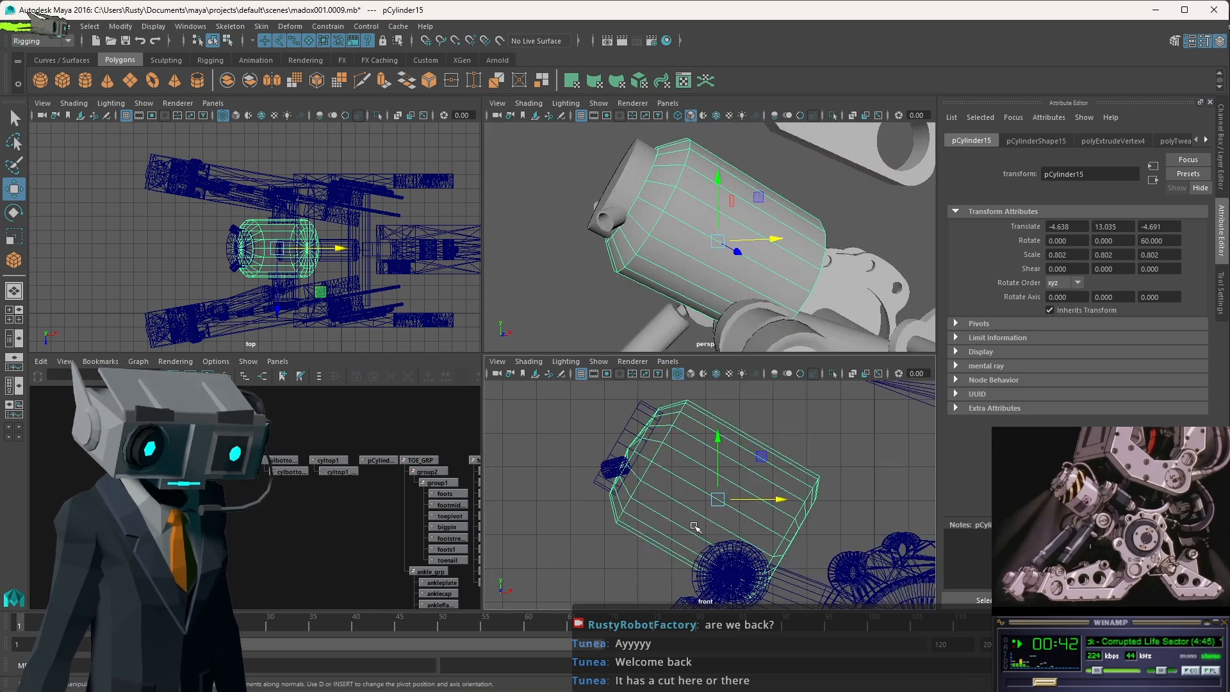
{"action": "scroll", "coordinate": [704, 504], "scroll_direction": "down", "scroll_amount": 2}
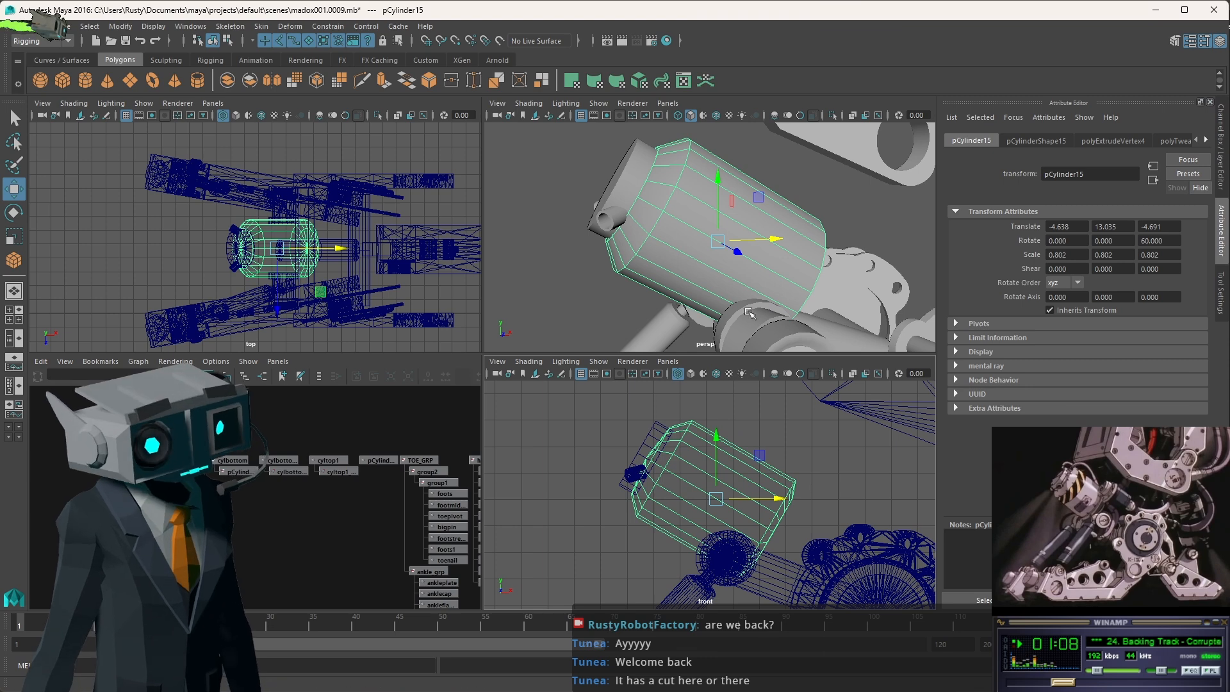
{"action": "left_click_drag", "start_coordinate": [781, 263], "coordinate": [683, 228], "text": "alt"}
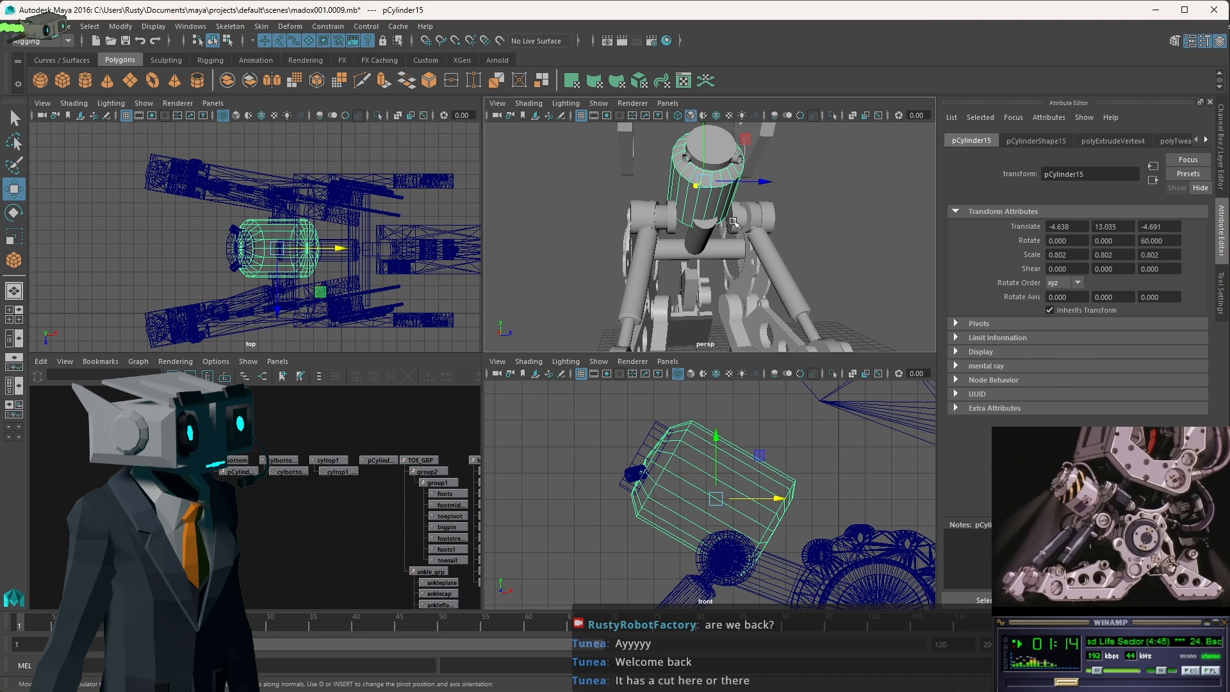
{"action": "left_click_drag", "start_coordinate": [767, 237], "coordinate": [627, 225], "text": "alt"}
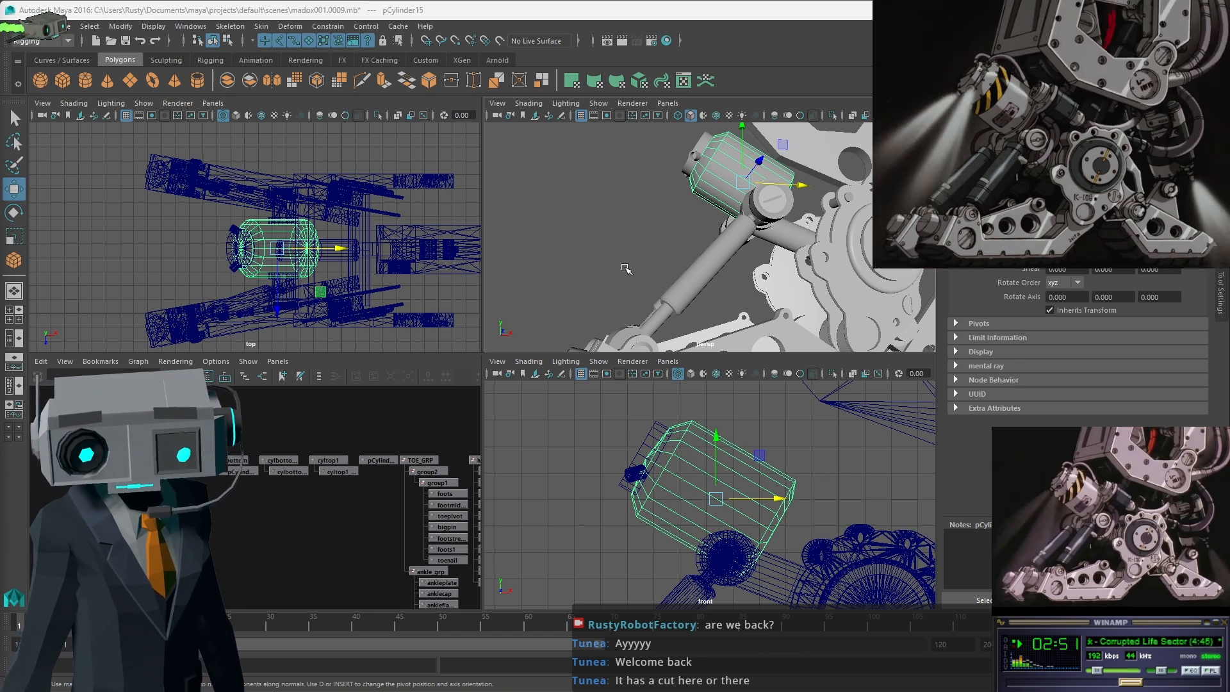
{"action": "mouse_move", "coordinate": [648, 242]}
{"action": "left_mouse_down", "text": "alt"}
{"action": "mouse_move", "coordinate": [701, 263]}
{"action": "mouse_move", "coordinate": [667, 262]}
{"action": "mouse_move", "coordinate": [642, 243]}
{"action": "left_mouse_up", "text": "alt"}
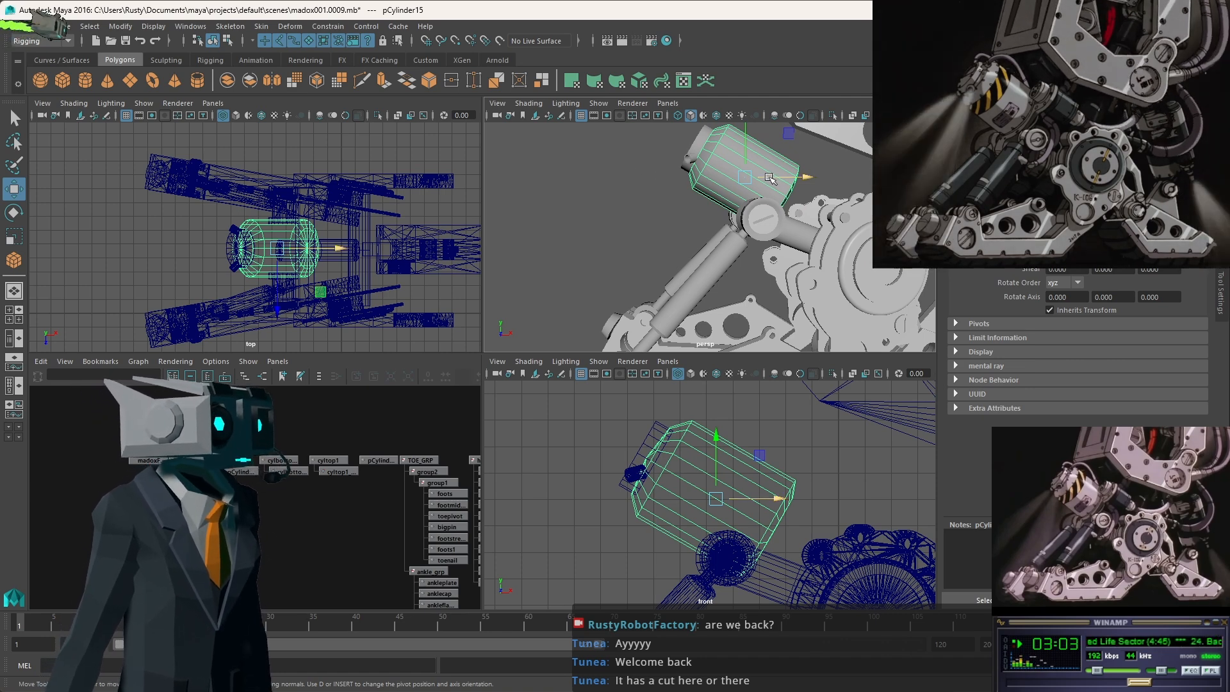
Duplicate the large cylinder, scale the copy down and move it to the cylinder's lower end near the round gear housing.
{"action": "left_click", "coordinate": [819, 160]}
{"action": "left_click", "coordinate": [252, 231]}
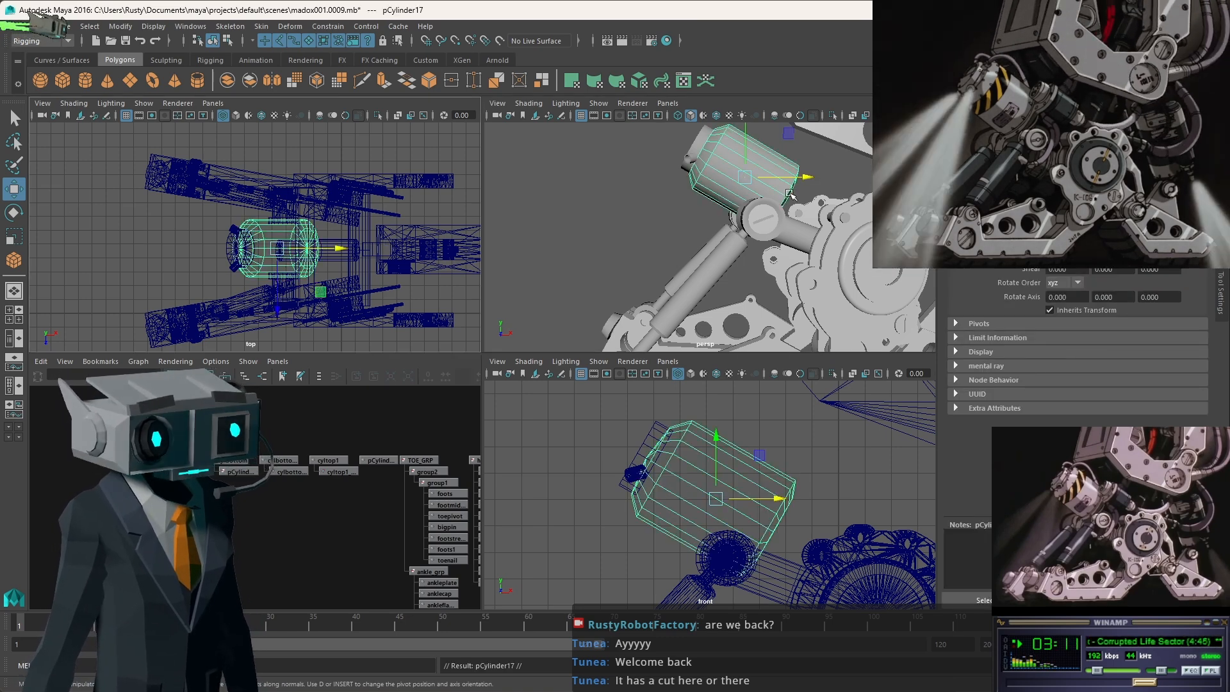
{"action": "mouse_move", "coordinate": [716, 499]}
{"action": "left_mouse_down"}
{"action": "mouse_move", "coordinate": [774, 488]}
{"action": "mouse_move", "coordinate": [699, 503]}
{"action": "left_mouse_up"}
{"action": "key", "text": "r"}
{"action": "key", "text": "w"}
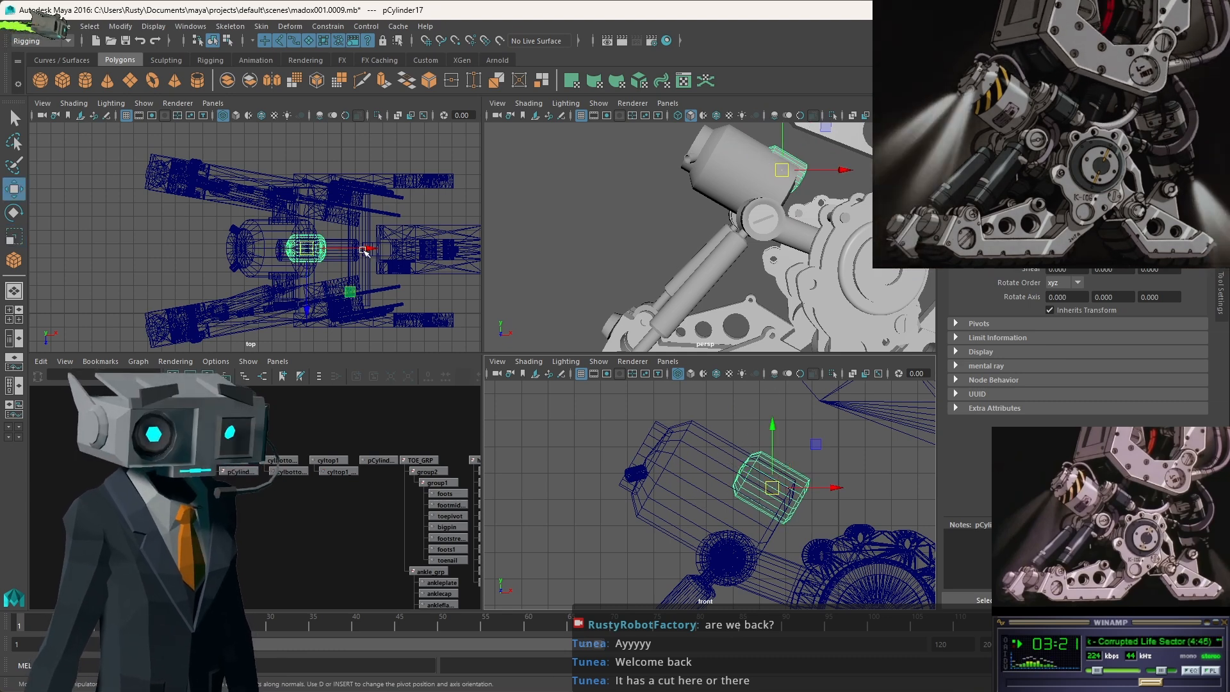
Move the small cylinder sideways off the centre line and position it above the piston joint, beside the large cylinder's lower end.
{"action": "left_click_drag", "start_coordinate": [310, 252], "coordinate": [316, 298]}
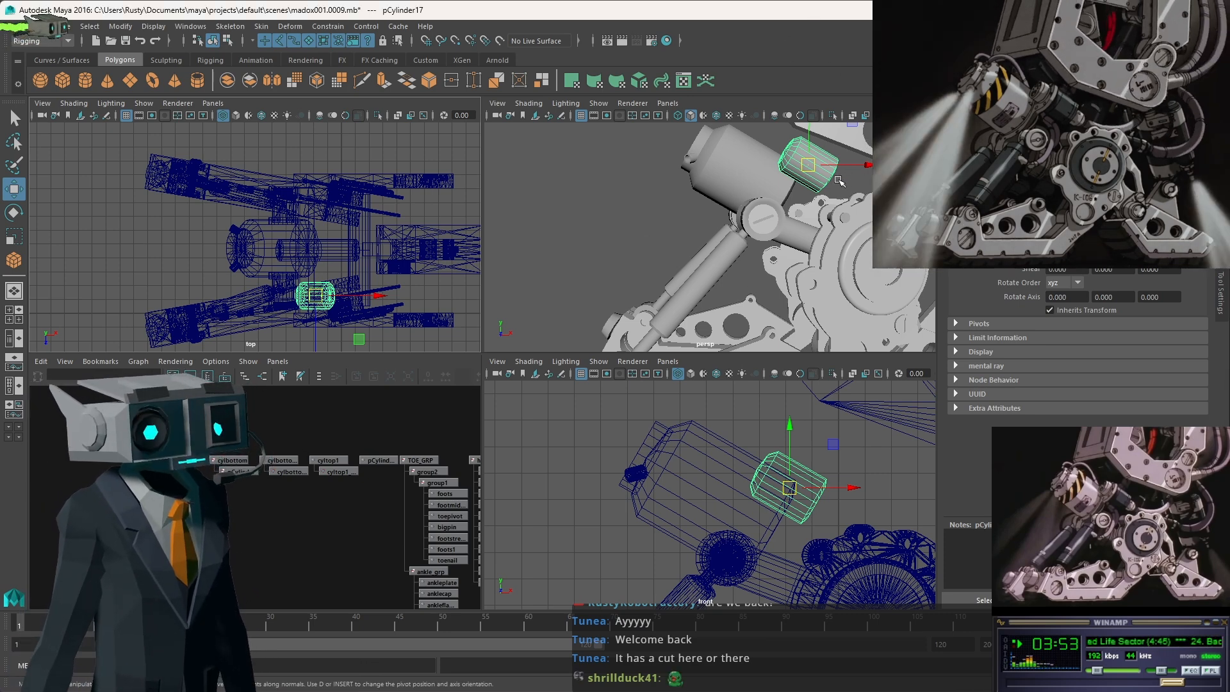
{"action": "left_click_drag", "start_coordinate": [809, 165], "coordinate": [836, 176]}
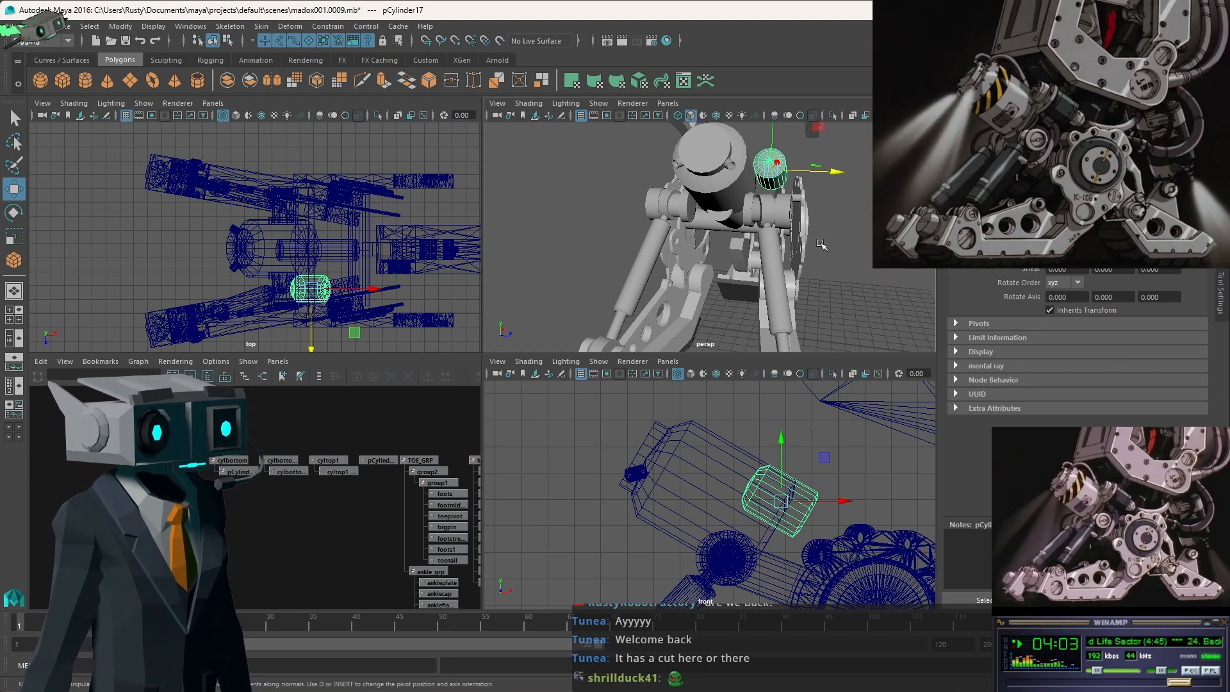
{"action": "left_click_drag", "start_coordinate": [773, 200], "coordinate": [636, 189], "text": "alt"}
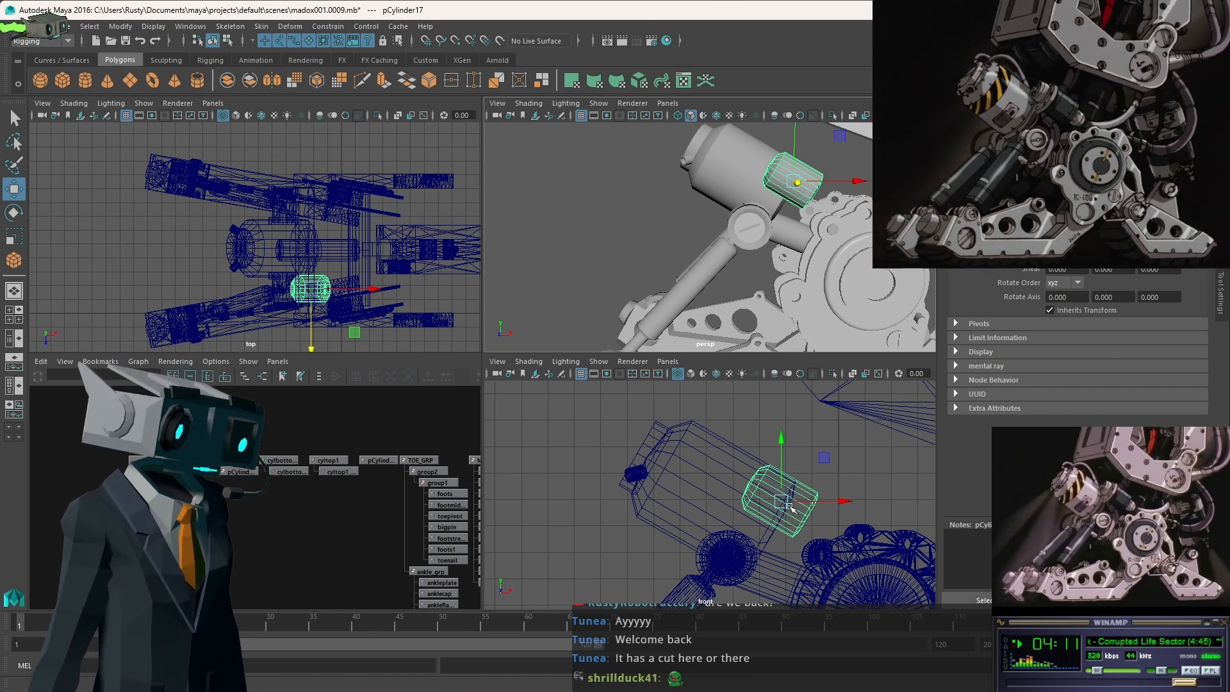
{"action": "mouse_move", "coordinate": [789, 506]}
{"action": "left_mouse_down"}
{"action": "mouse_move", "coordinate": [807, 524]}
{"action": "mouse_move", "coordinate": [792, 512]}
{"action": "left_mouse_up"}
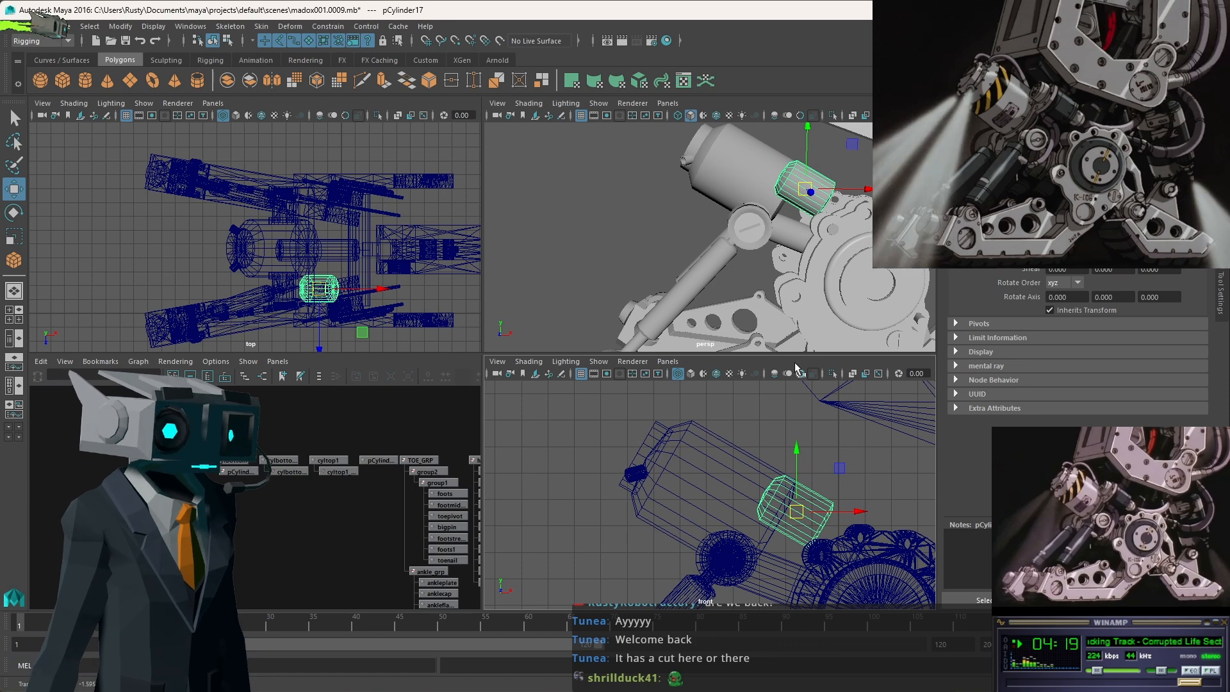
{"action": "left_click_drag", "start_coordinate": [725, 213], "coordinate": [663, 277], "text": "alt"}
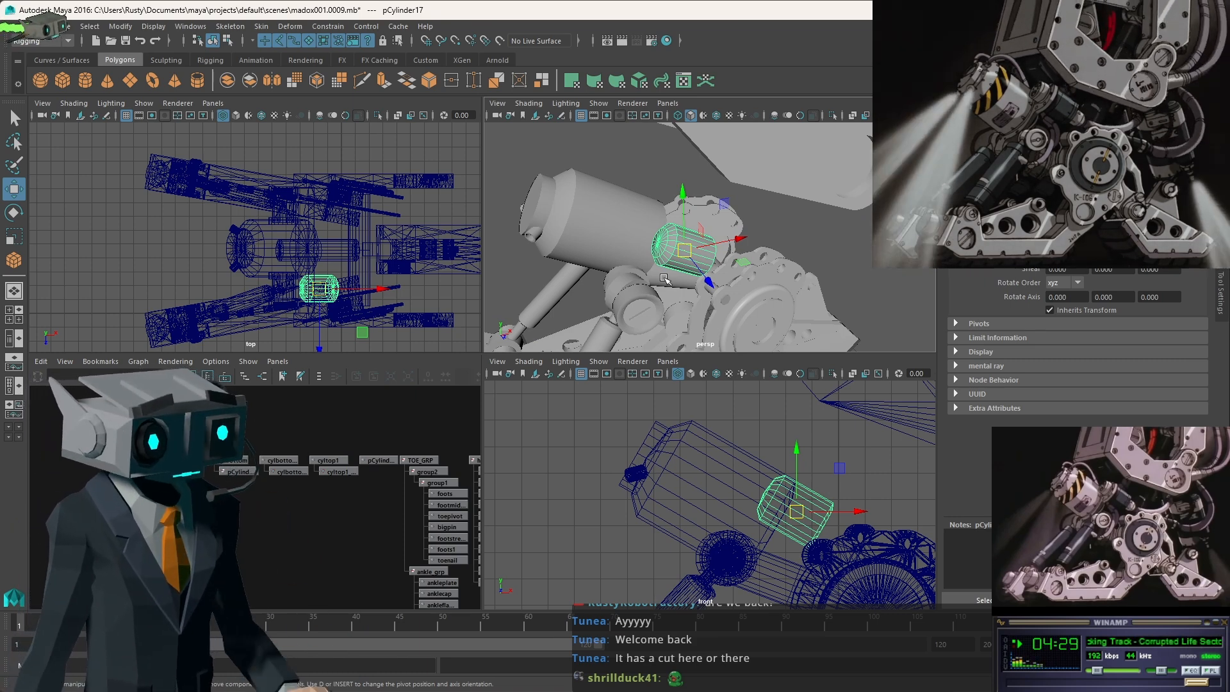
{"action": "left_click_drag", "start_coordinate": [748, 223], "coordinate": [674, 198], "text": "alt"}
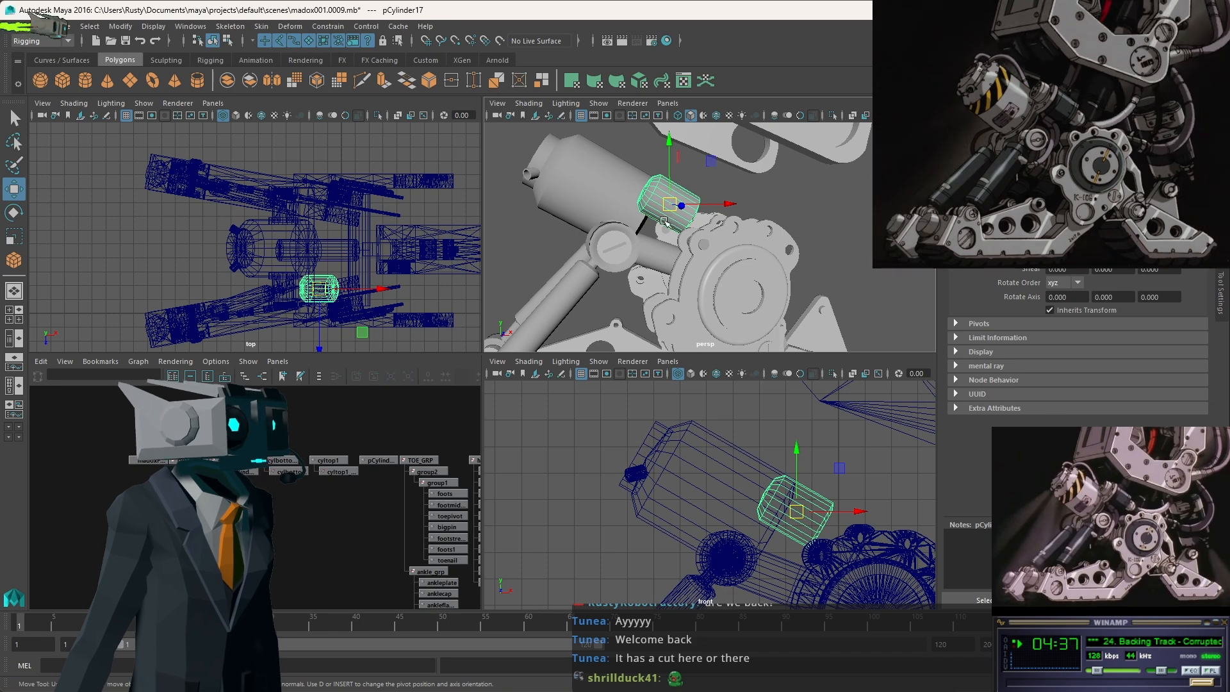
{"action": "left_click_drag", "start_coordinate": [673, 204], "coordinate": [665, 200]}
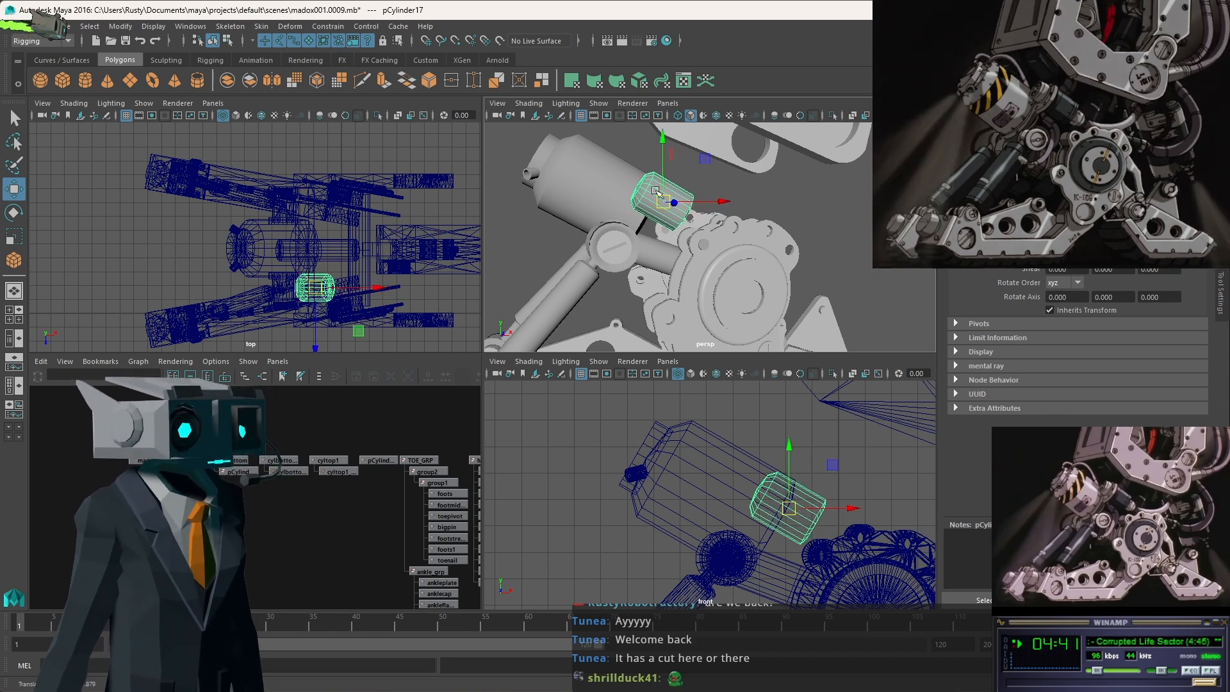
Switch the small cylinder to component mode with edges selectable and select two of its lengthwise edges.
{"action": "scroll", "coordinate": [676, 206], "scroll_direction": "up", "scroll_amount": 10}
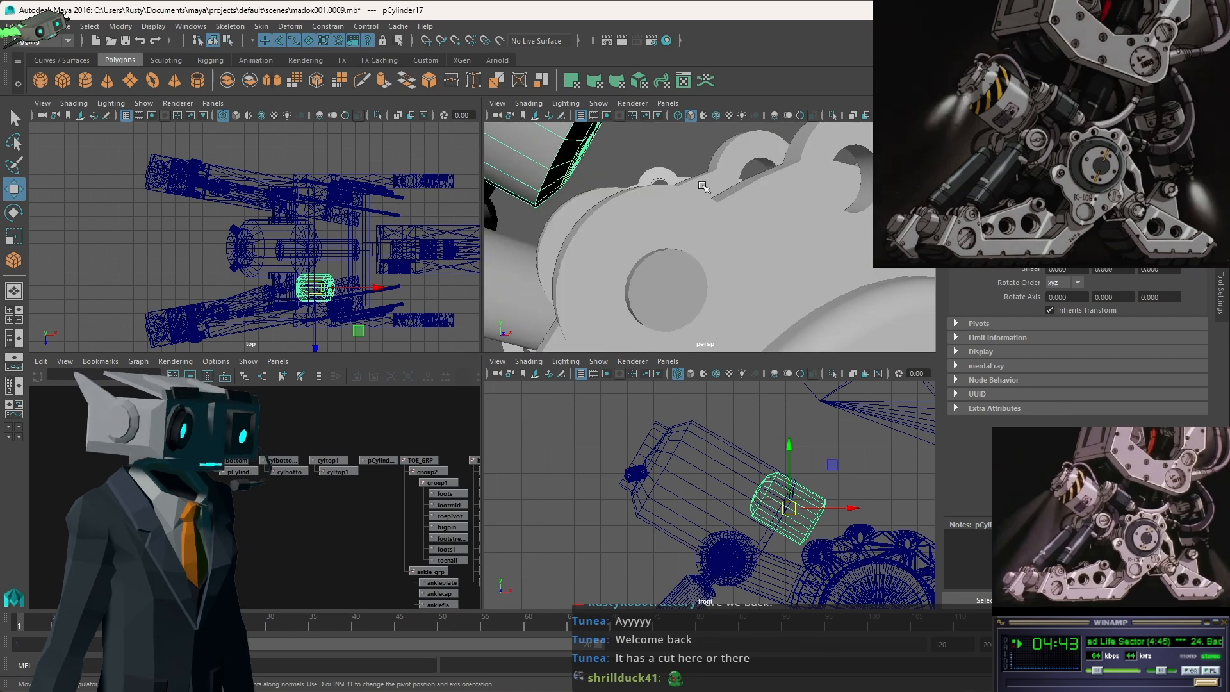
{"action": "key", "text": "f"}
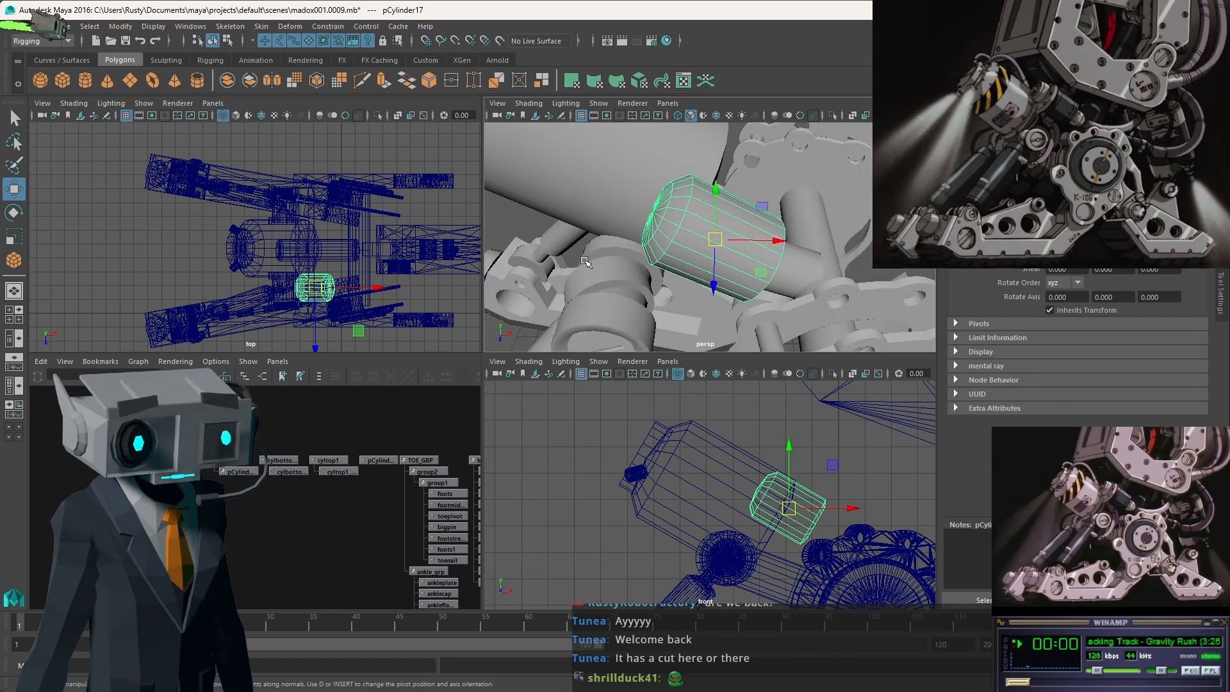
{"action": "left_click_drag", "start_coordinate": [587, 263], "coordinate": [783, 198], "text": "alt"}
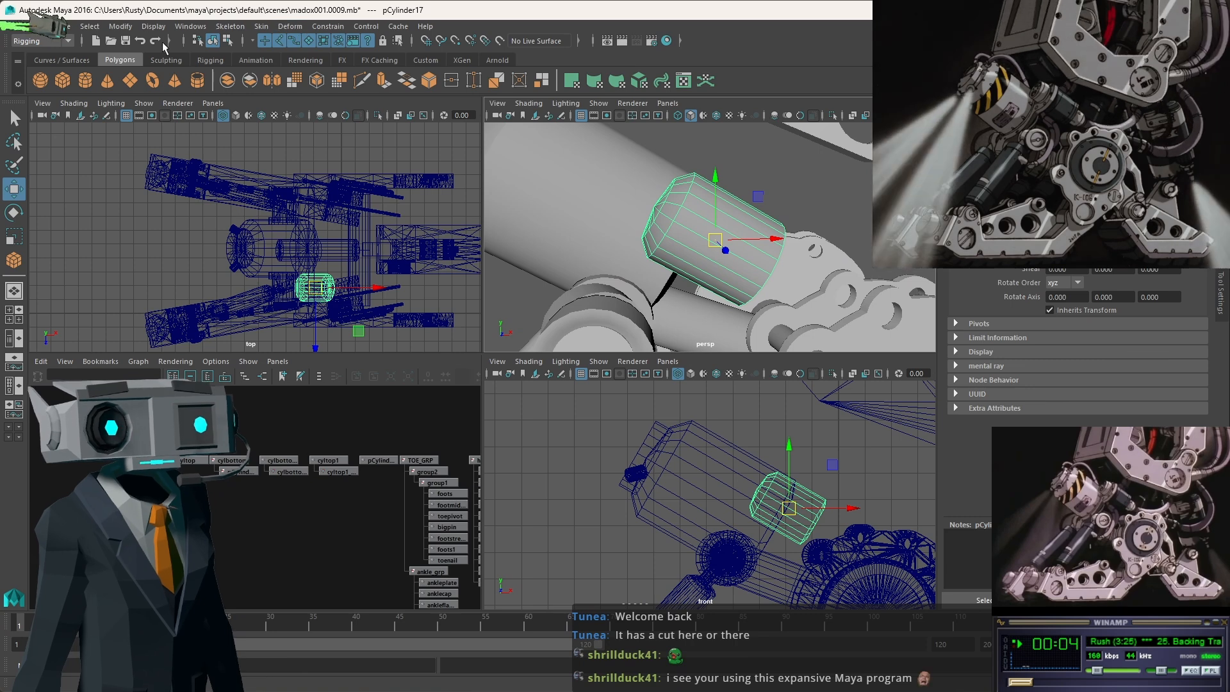
{"action": "left_click", "coordinate": [227, 41]}
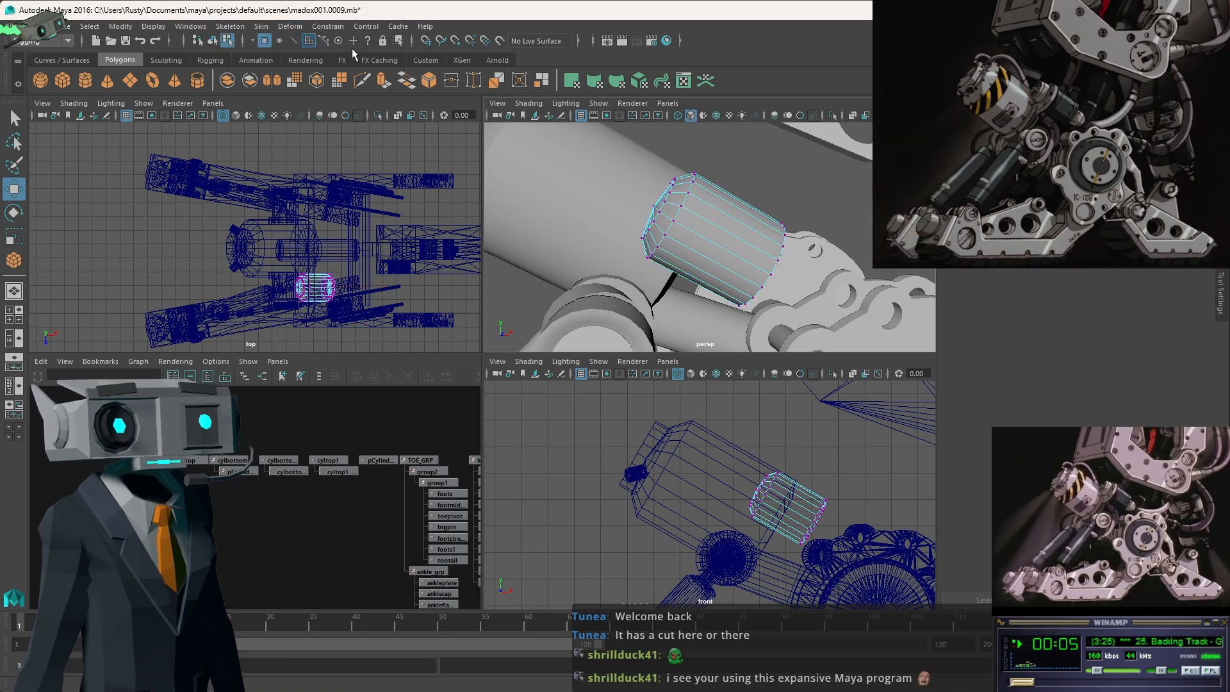
{"action": "left_click", "coordinate": [294, 41]}
{"action": "left_click", "coordinate": [679, 216]}
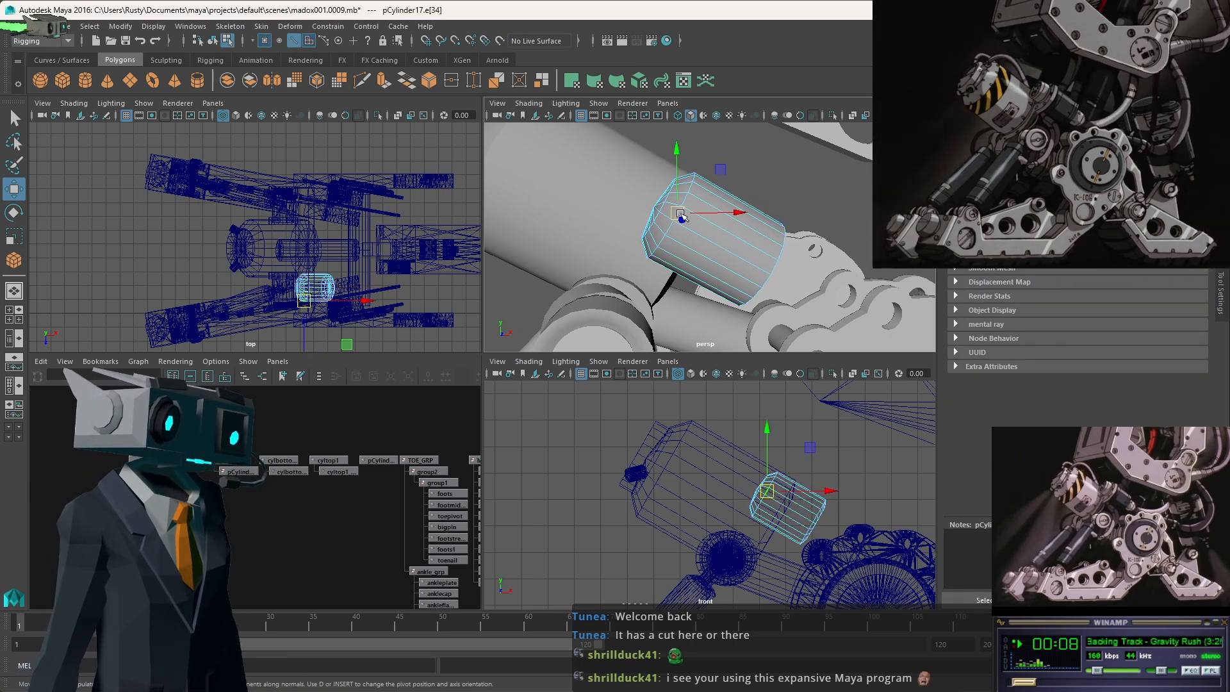
{"action": "key", "text": "q"}
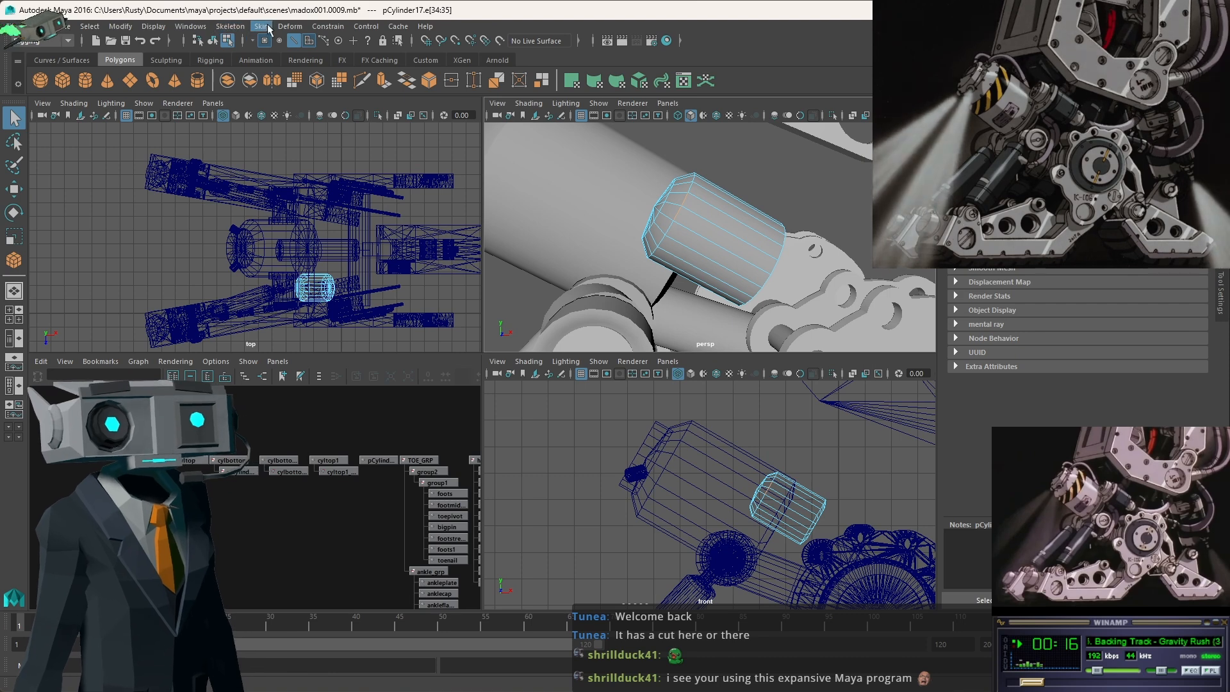
Switch to the Modeling menu set and activate the Insert Edge Loop tool for the small cylinder.
{"action": "left_click", "coordinate": [62, 45]}
{"action": "left_click", "coordinate": [61, 54]}
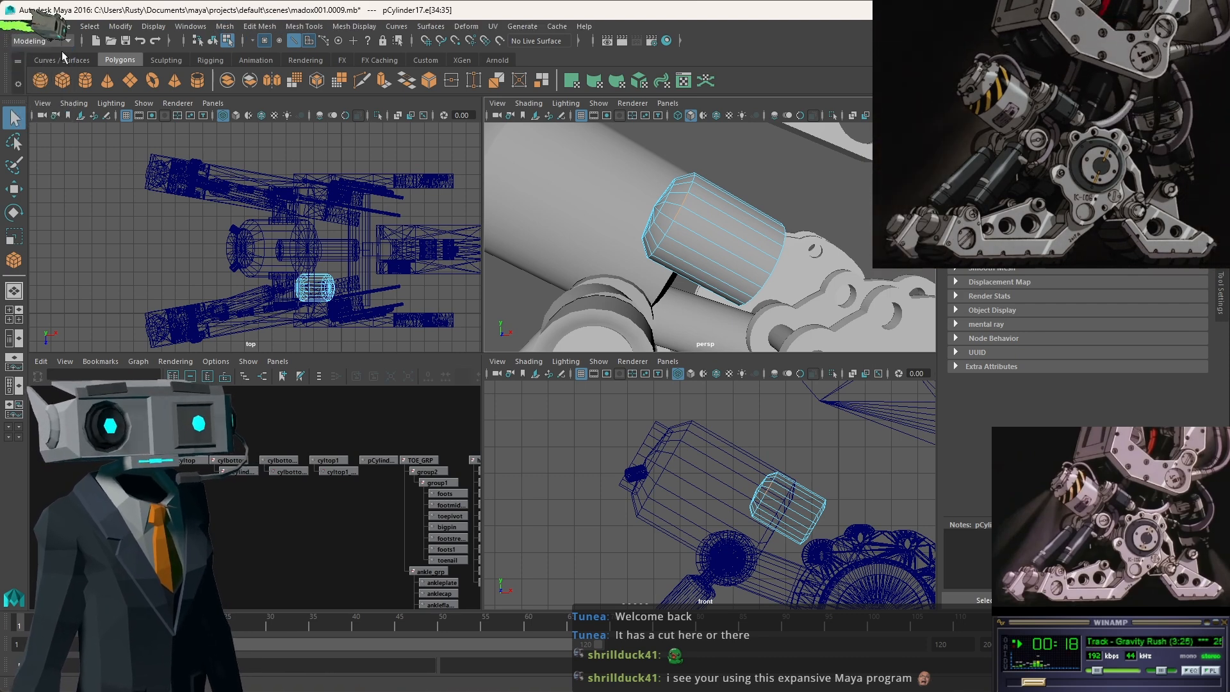
{"action": "left_click", "coordinate": [308, 27]}
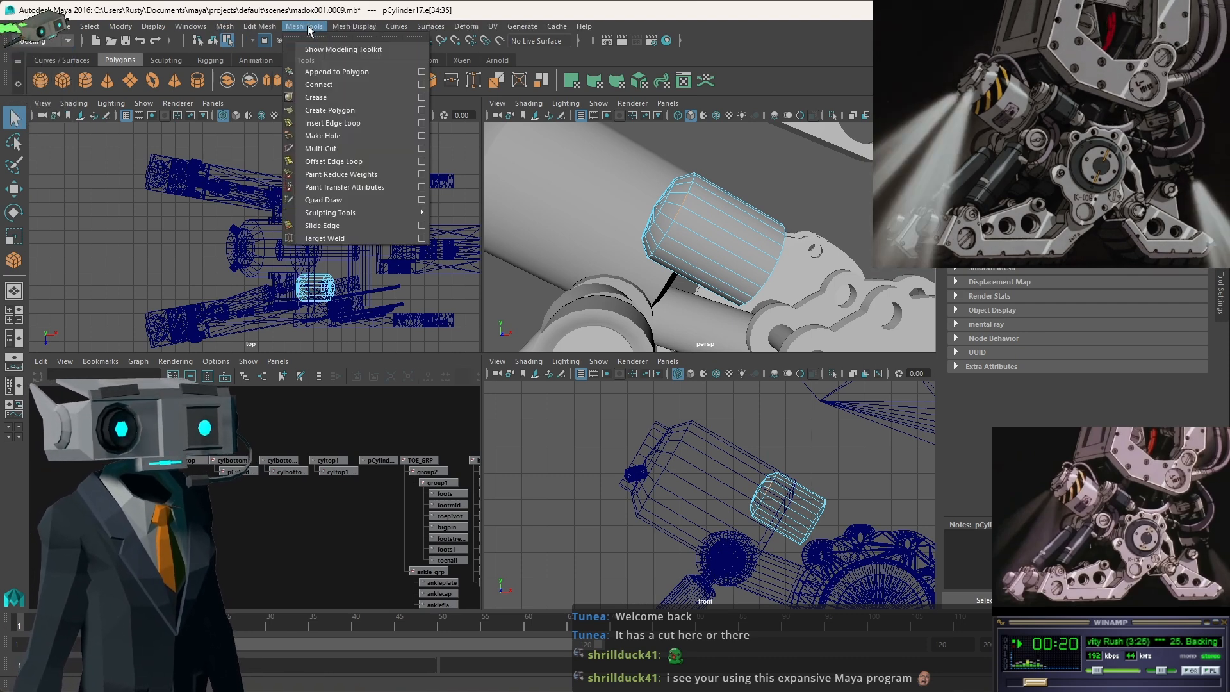
{"action": "left_click", "coordinate": [352, 123]}
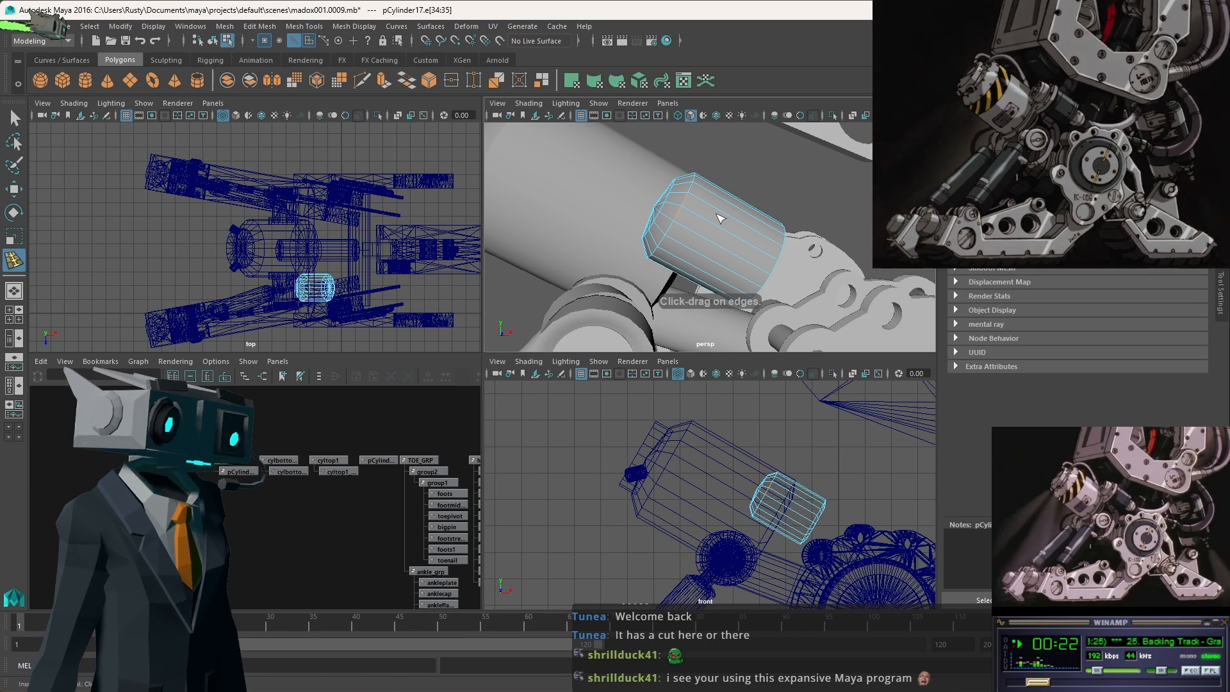
Try edge loops at two positions along the small cylinder, restricting component selection to edges, and undo the inserted loops.
{"action": "left_click", "coordinate": [716, 251]}
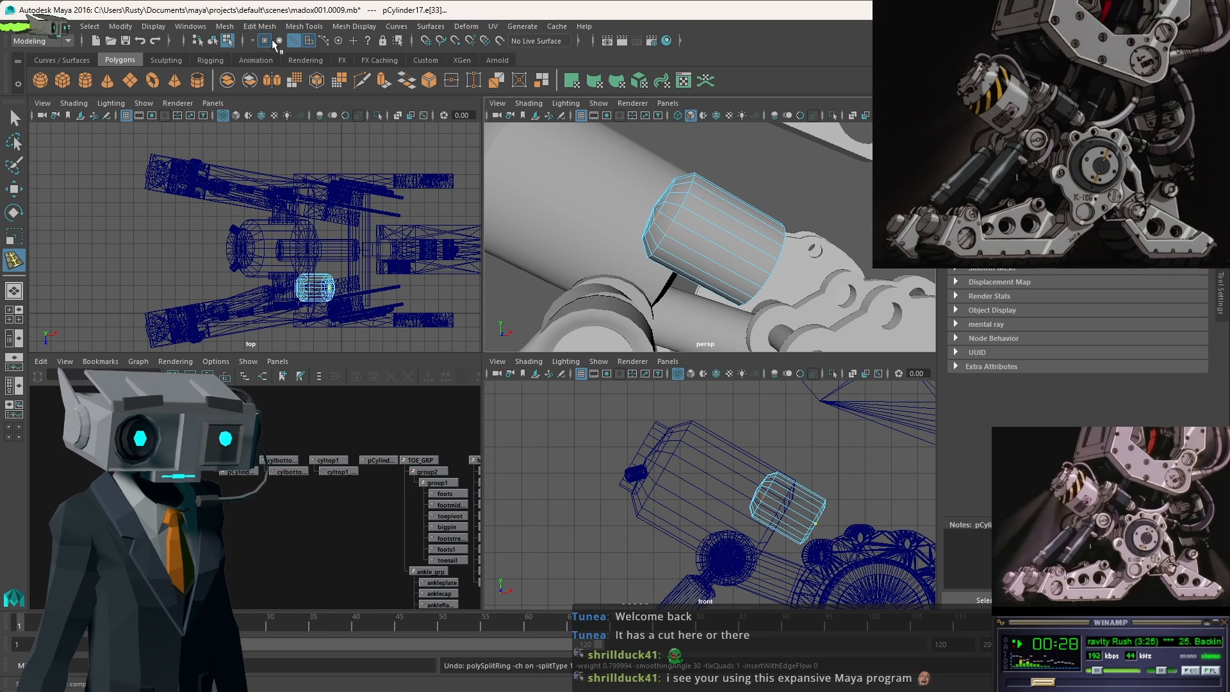
{"action": "left_click", "coordinate": [307, 42]}
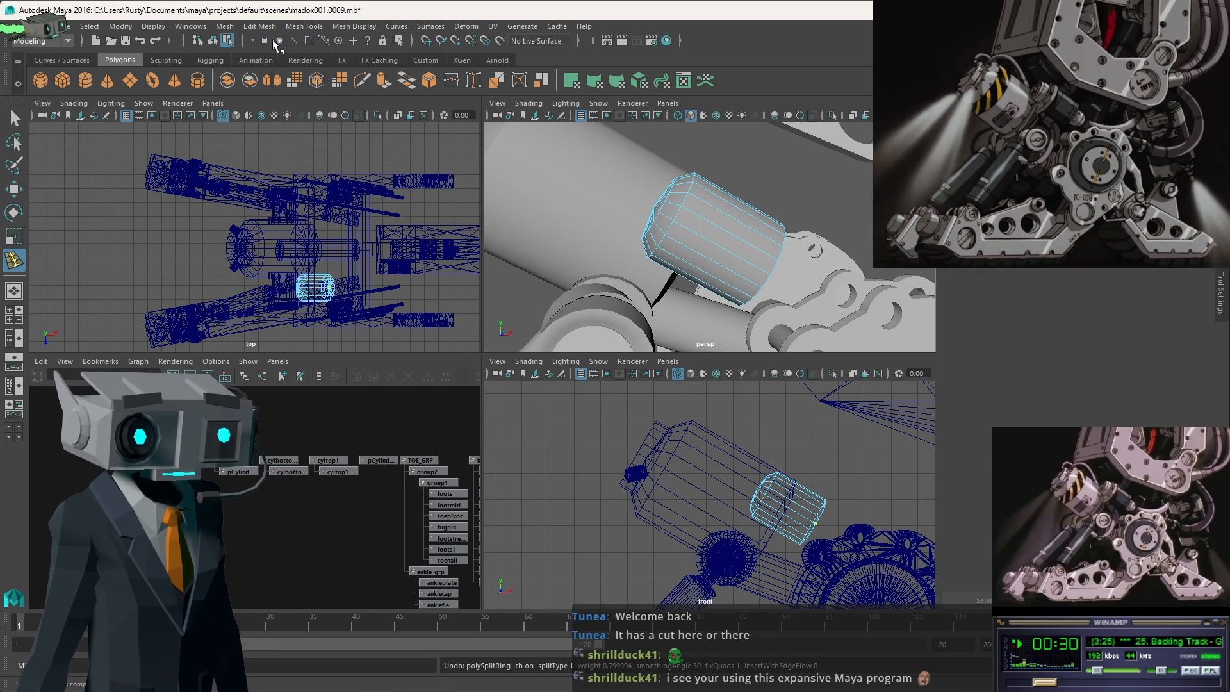
{"action": "left_click", "coordinate": [294, 41]}
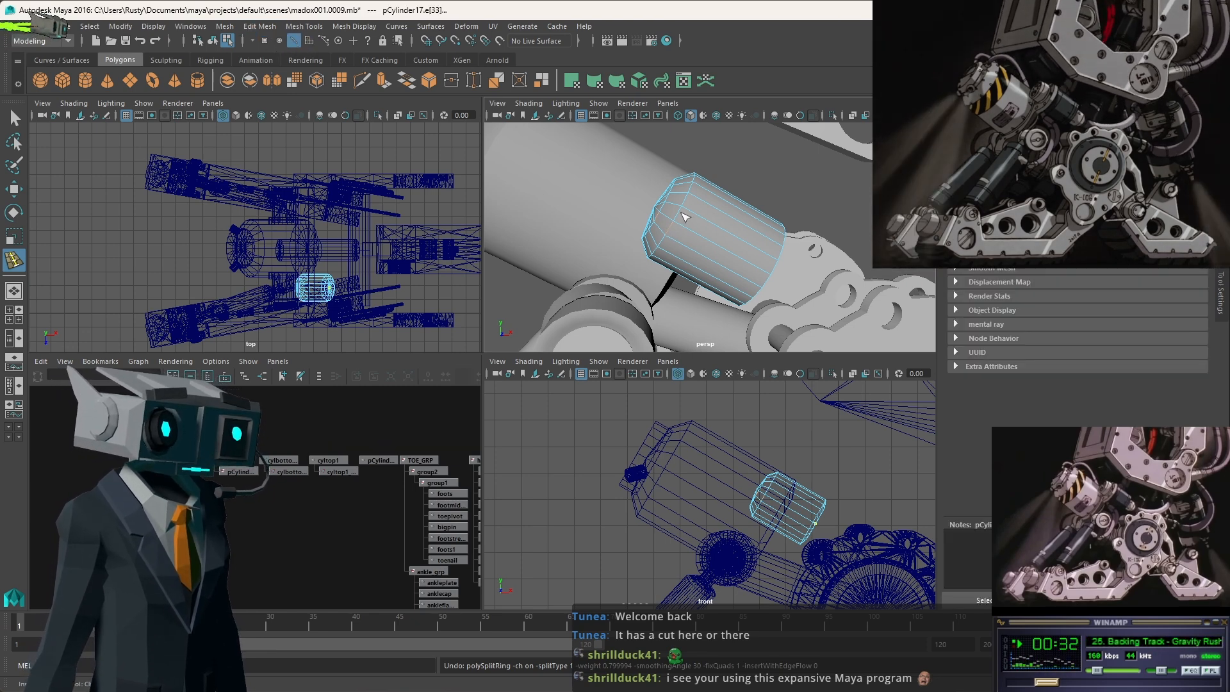
{"action": "left_click", "coordinate": [684, 218]}
{"action": "key", "text": "ctrl+z"}
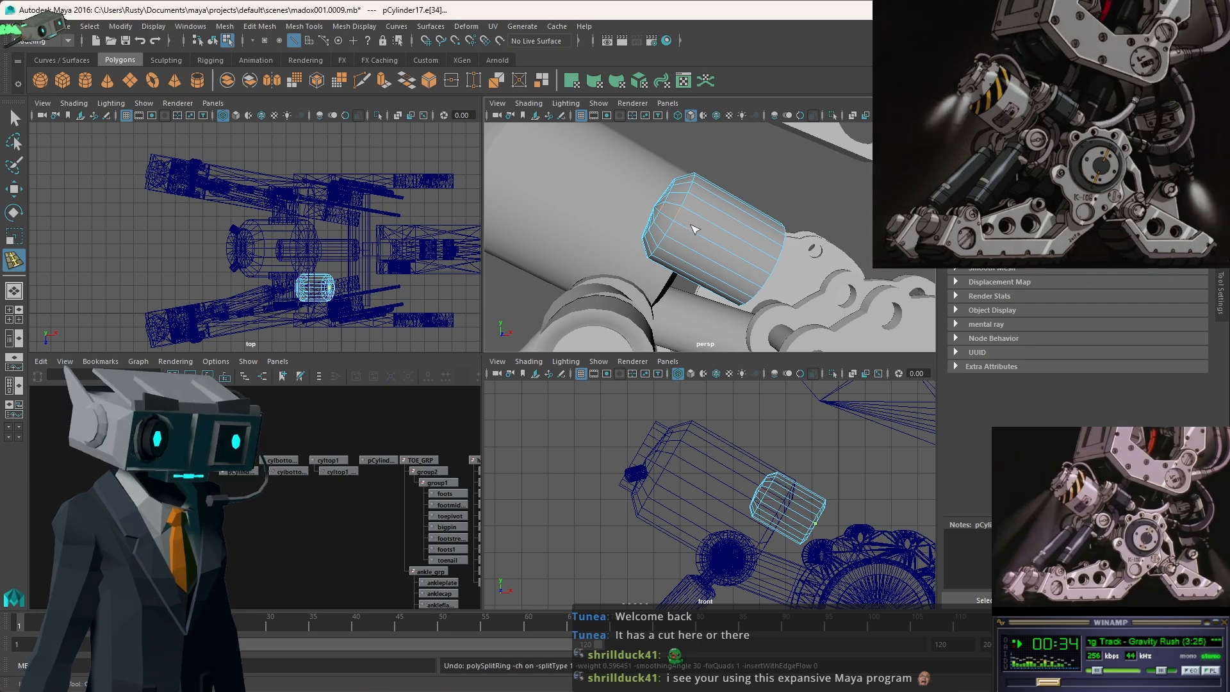
Insert an edge loop around the small cylinder's side, near its bevelled end, with the Insert Edge Loop tool.
{"action": "left_click_drag", "start_coordinate": [695, 216], "coordinate": [712, 223]}
{"action": "key", "text": "F8"}
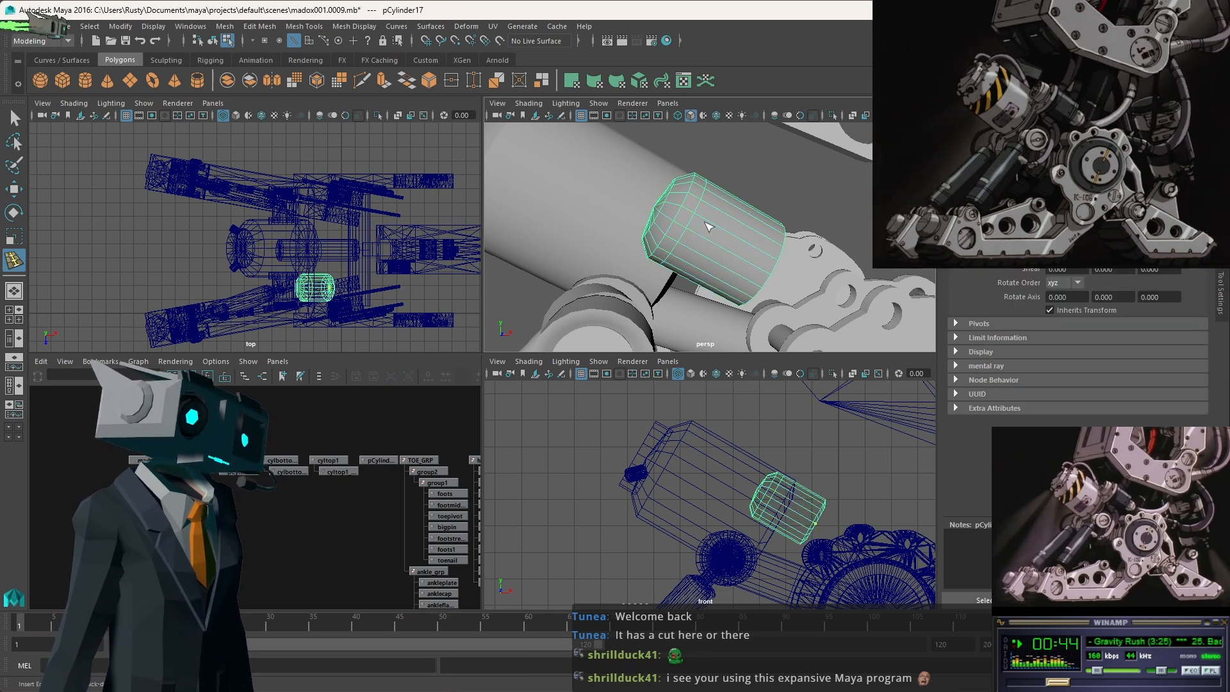
{"action": "key", "text": "F8"}
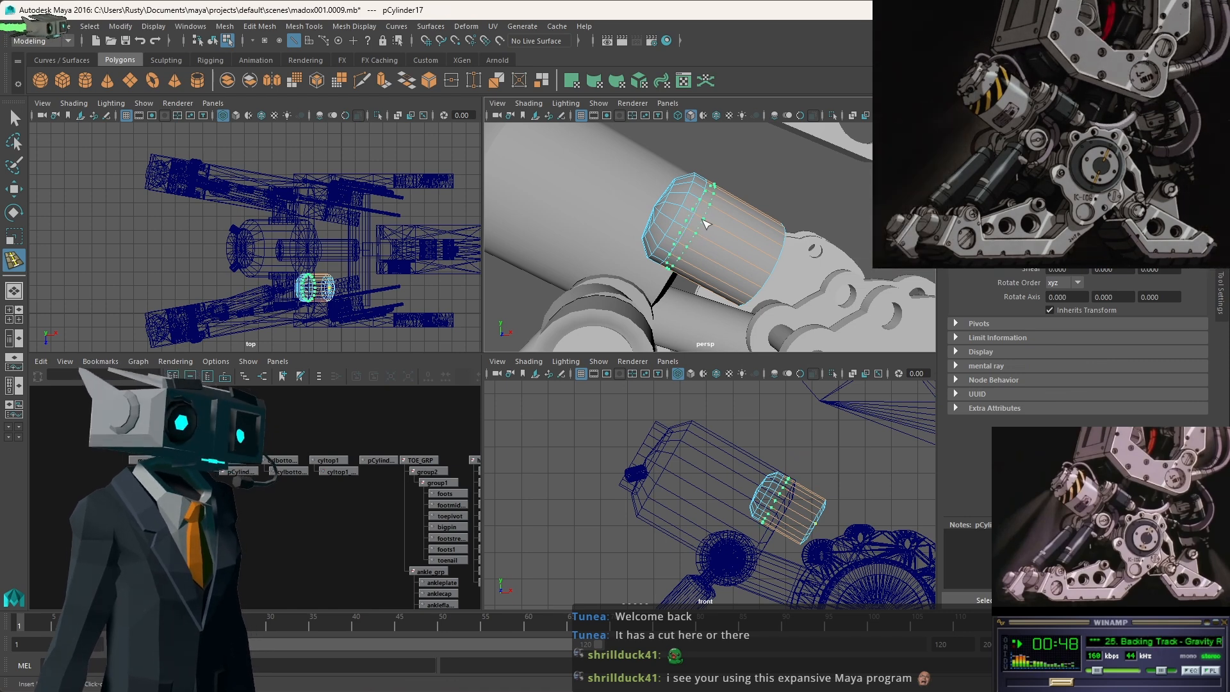
{"action": "left_click", "coordinate": [707, 223]}
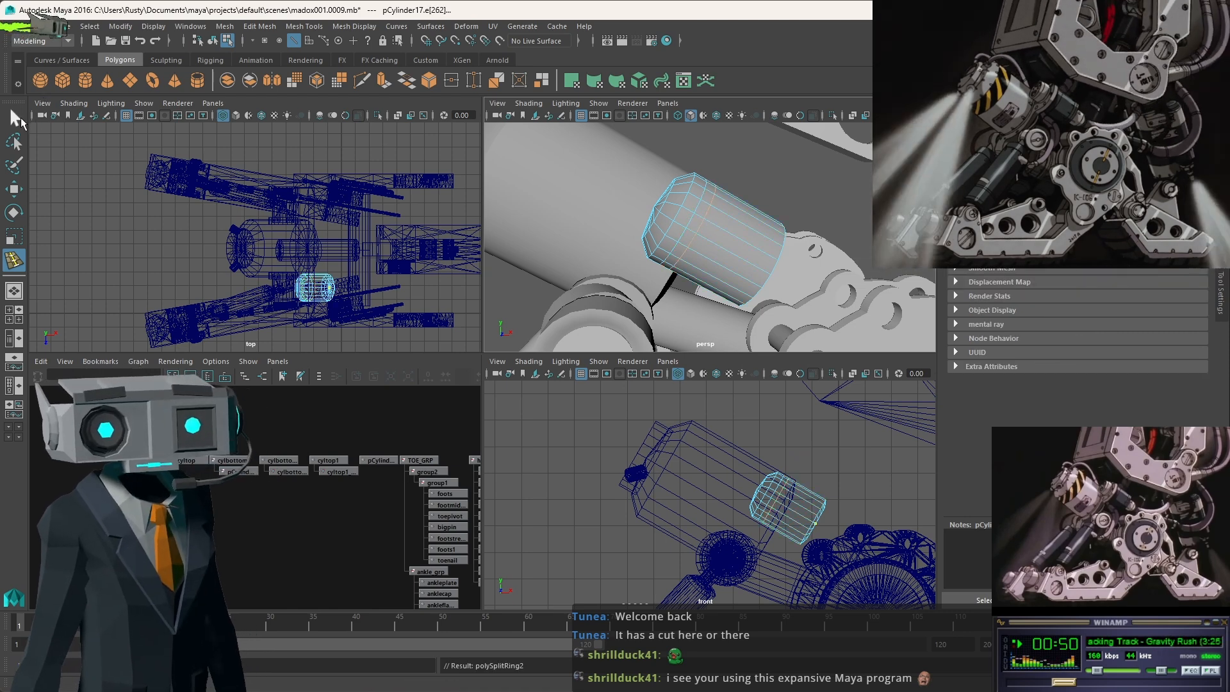
Select the narrow ring of faces around the small cylinder and extrude it outward with a local Z translate of 0.2.
{"action": "left_click", "coordinate": [17, 119]}
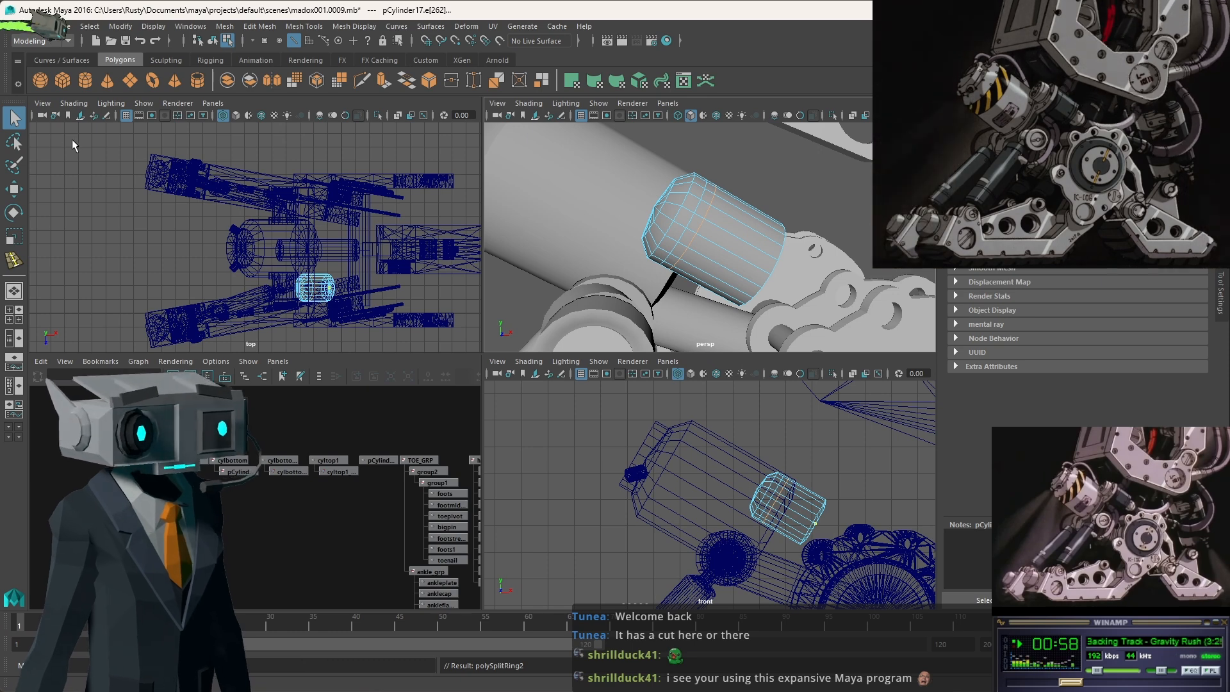
{"action": "left_click", "coordinate": [308, 40]}
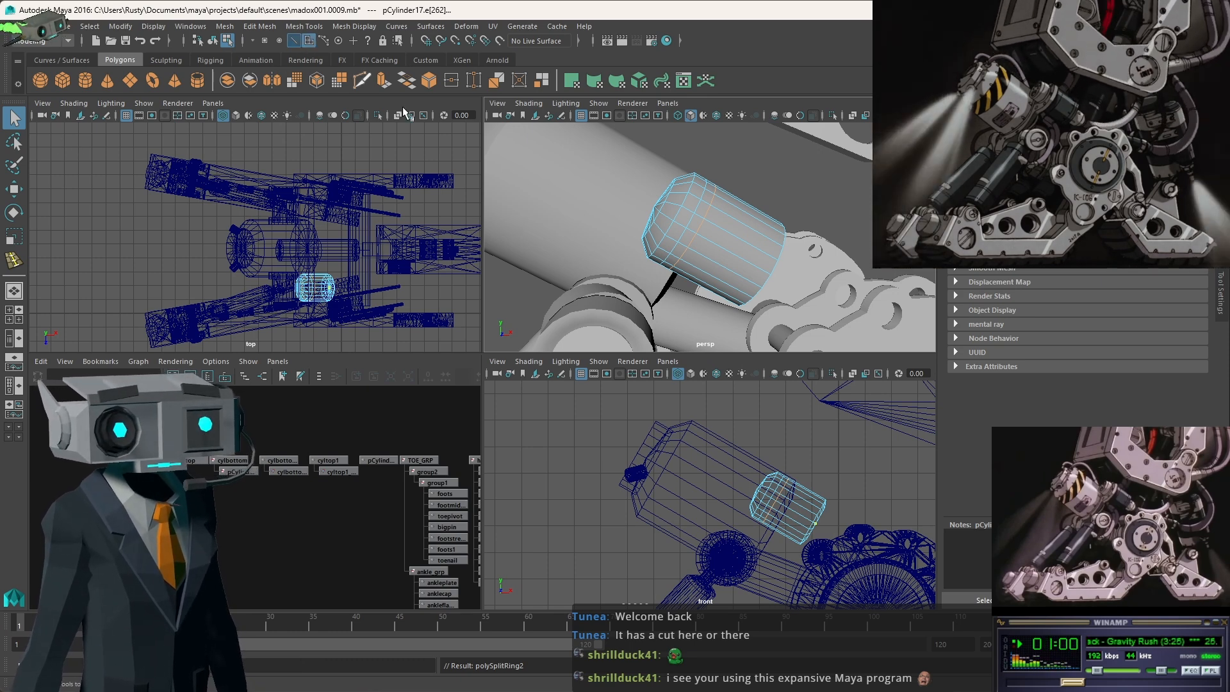
{"action": "left_click", "coordinate": [696, 225]}
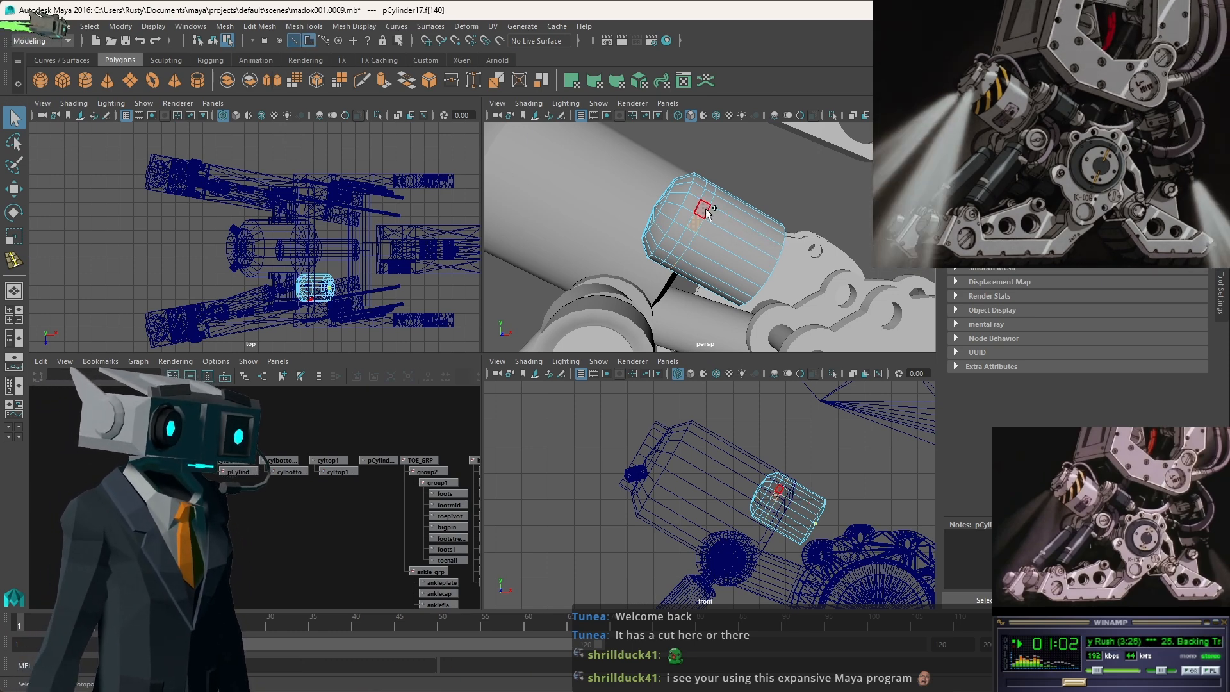
{"action": "double_click", "coordinate": [706, 209], "text": "shift"}
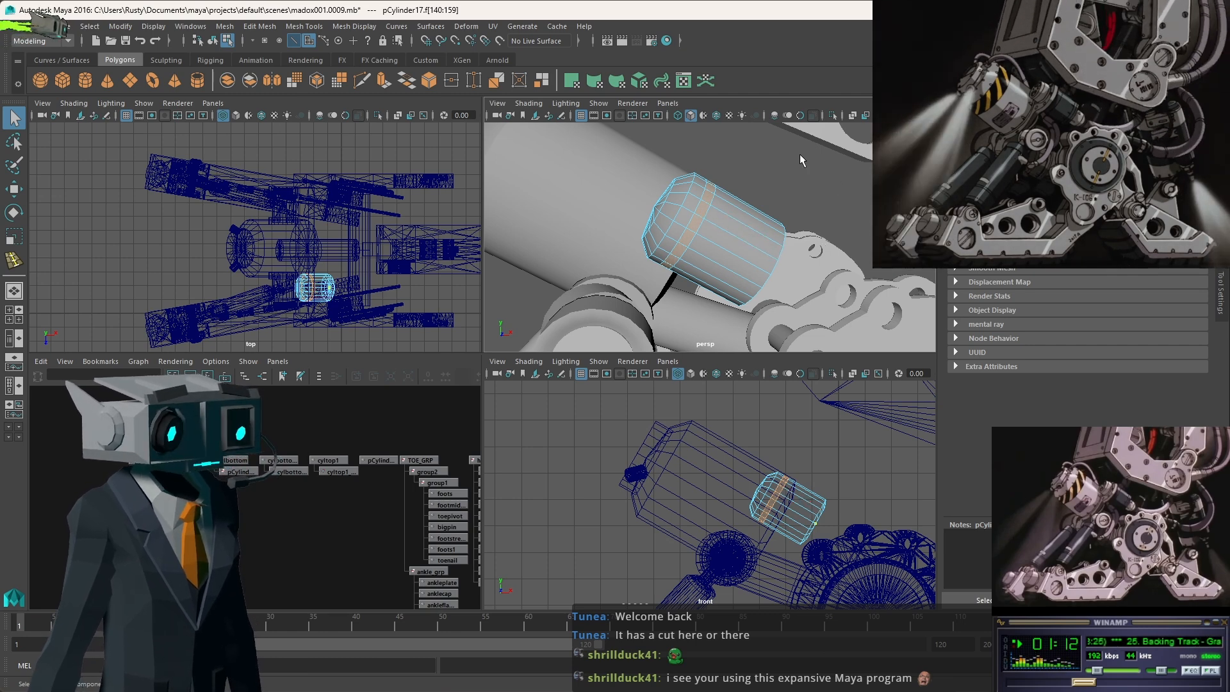
{"action": "key", "text": "ctrl+e"}
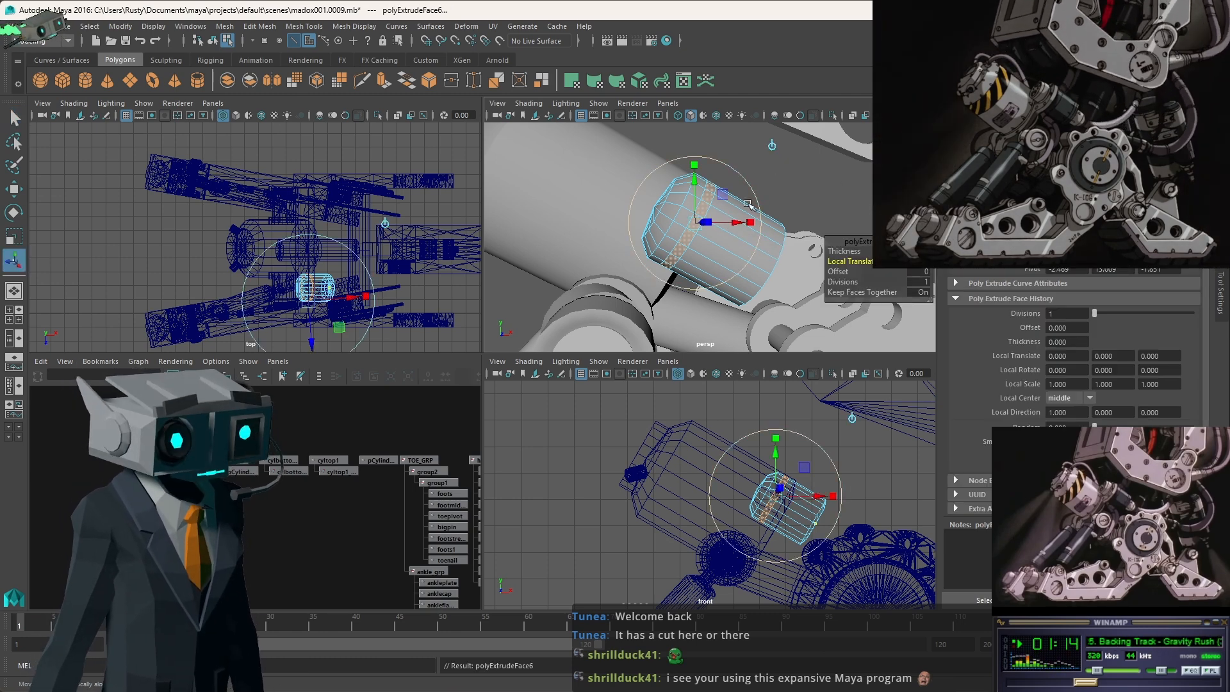
{"action": "left_click_drag", "start_coordinate": [845, 262], "coordinate": [850, 261]}
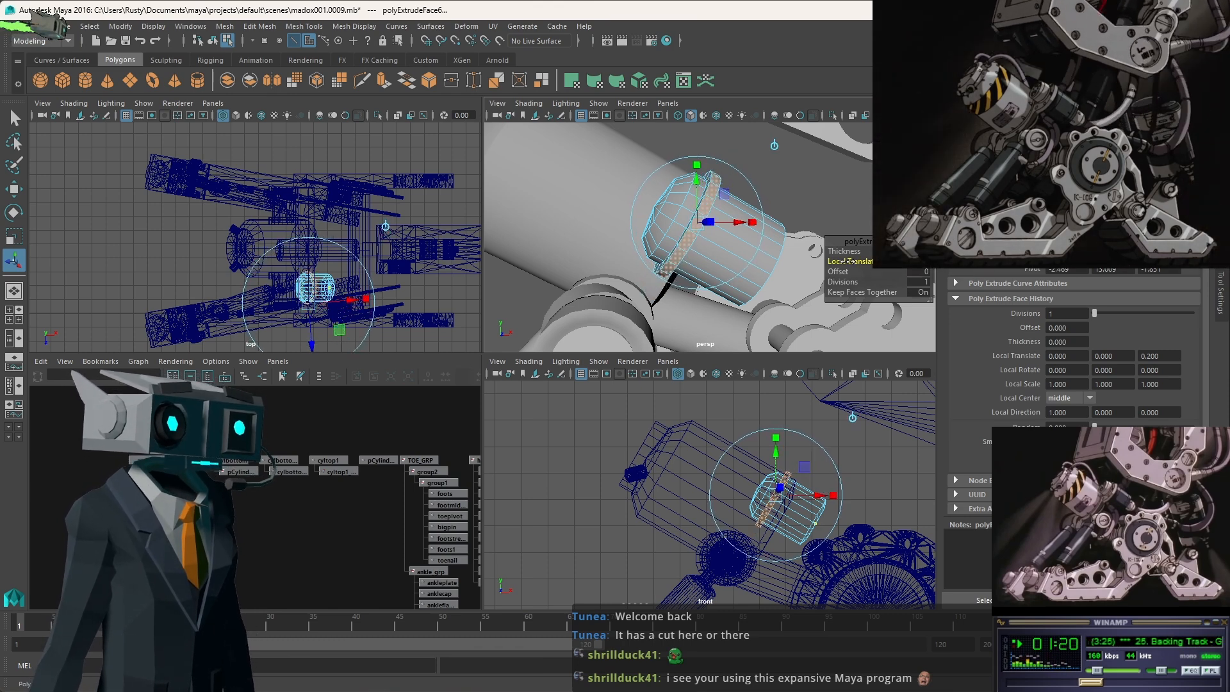
{"action": "left_click_drag", "start_coordinate": [794, 215], "coordinate": [780, 209], "text": "alt"}
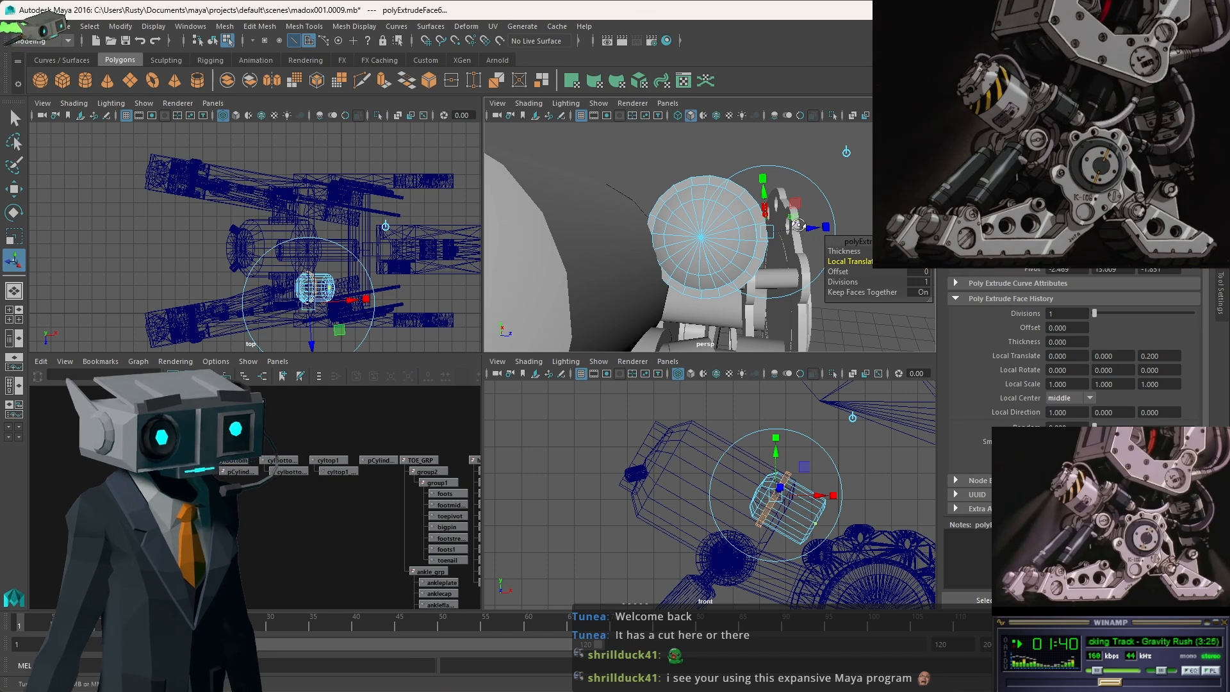
{"action": "left_click_drag", "start_coordinate": [799, 224], "coordinate": [730, 203], "text": "alt"}
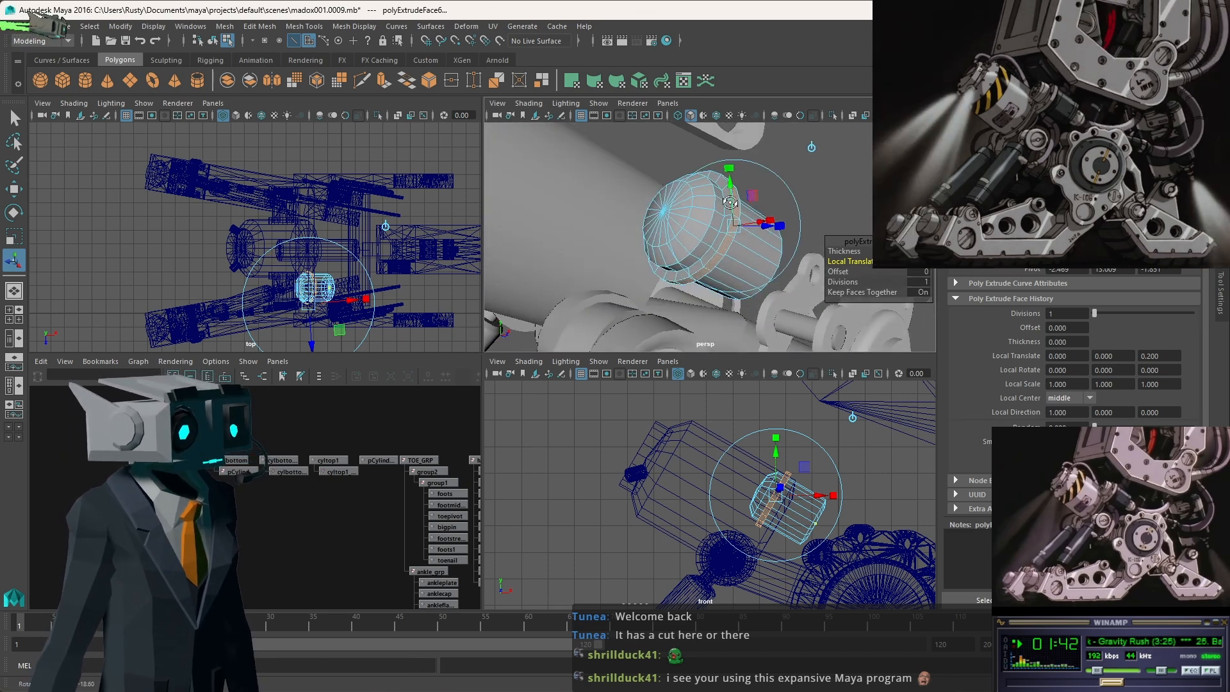
{"action": "key", "text": "q"}
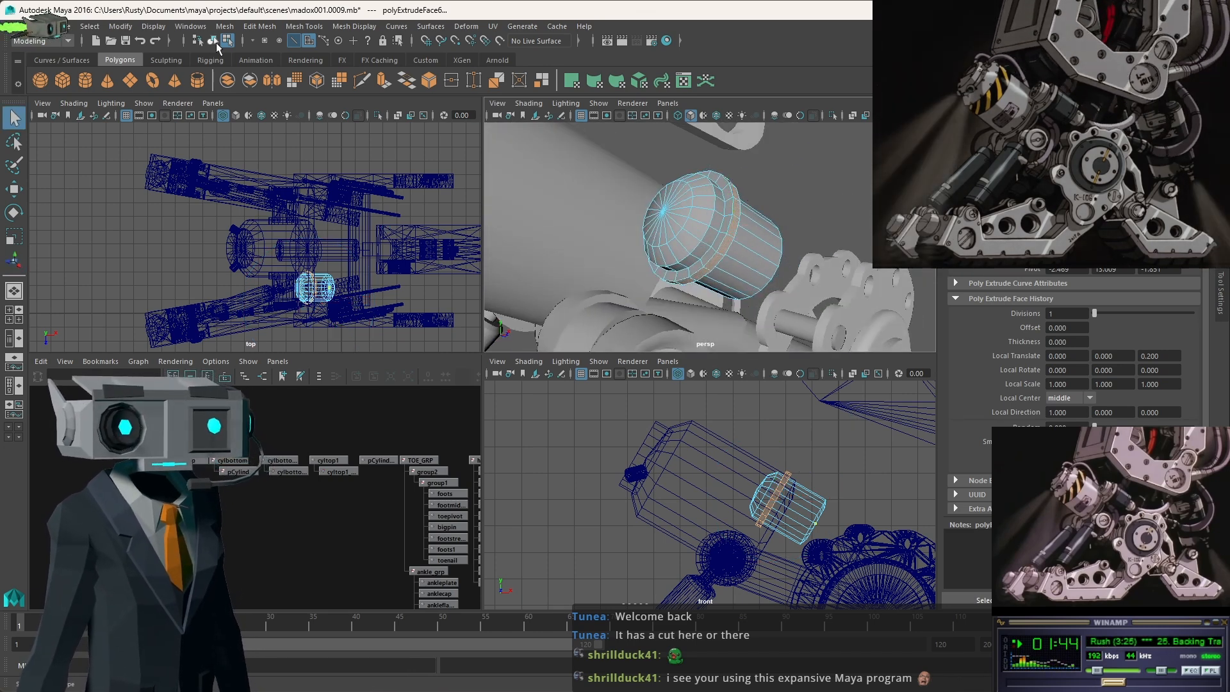
Return to object mode and move the small cylinder slightly sideways, away from the large cylinder.
{"action": "left_click", "coordinate": [215, 41]}
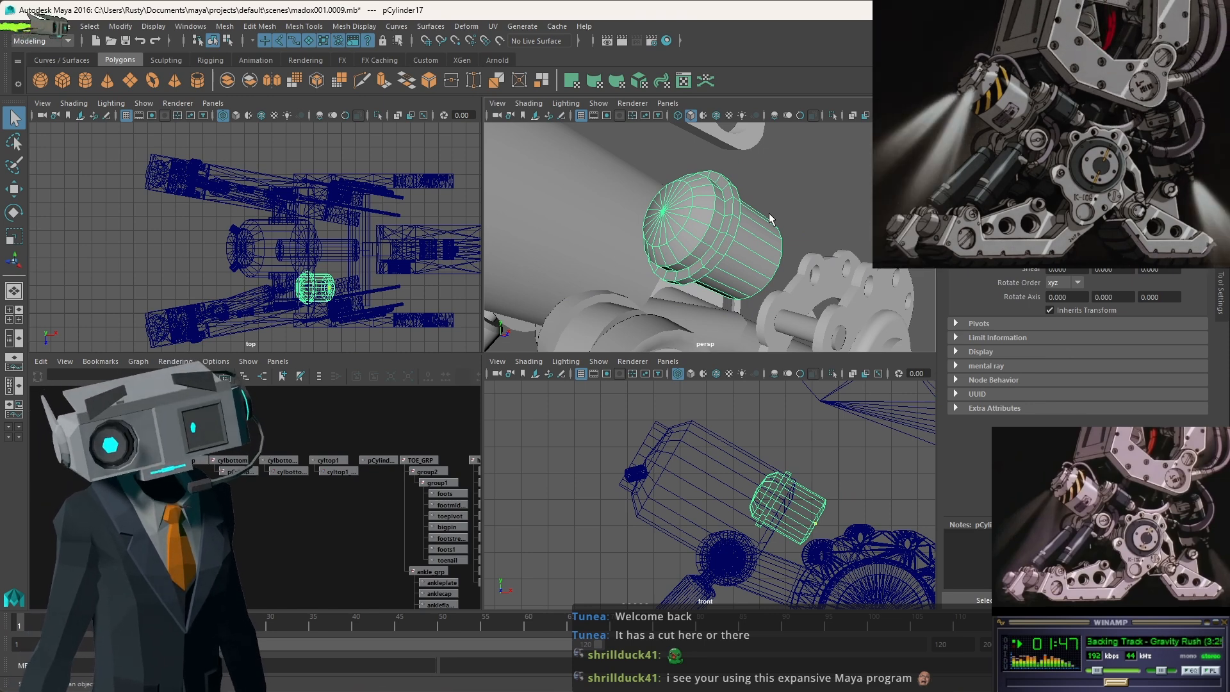
{"action": "left_click_drag", "start_coordinate": [794, 191], "coordinate": [961, 182], "text": "alt"}
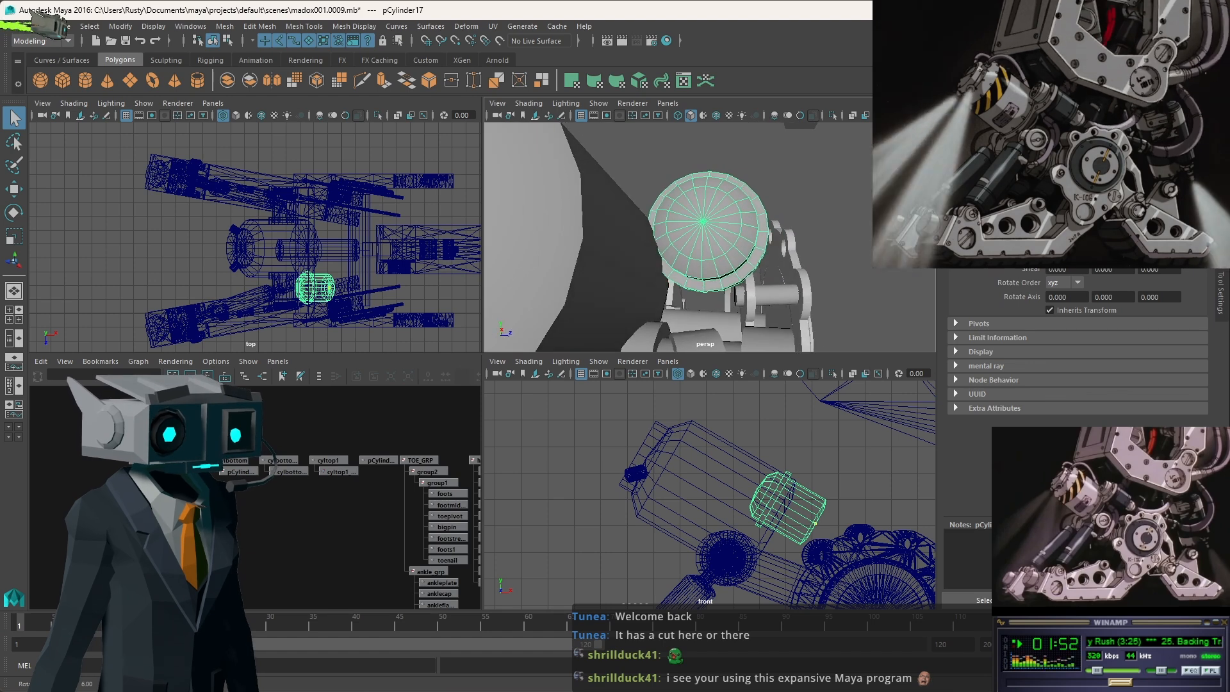
{"action": "key", "text": "w"}
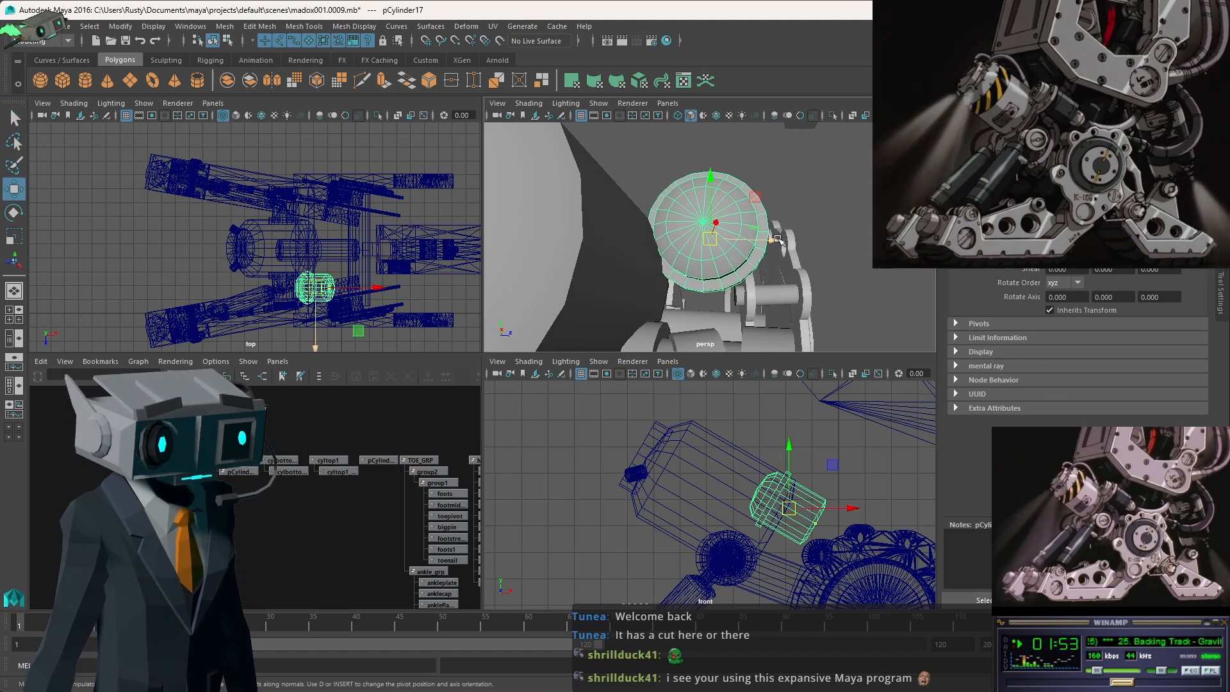
{"action": "left_click_drag", "start_coordinate": [778, 238], "coordinate": [785, 240]}
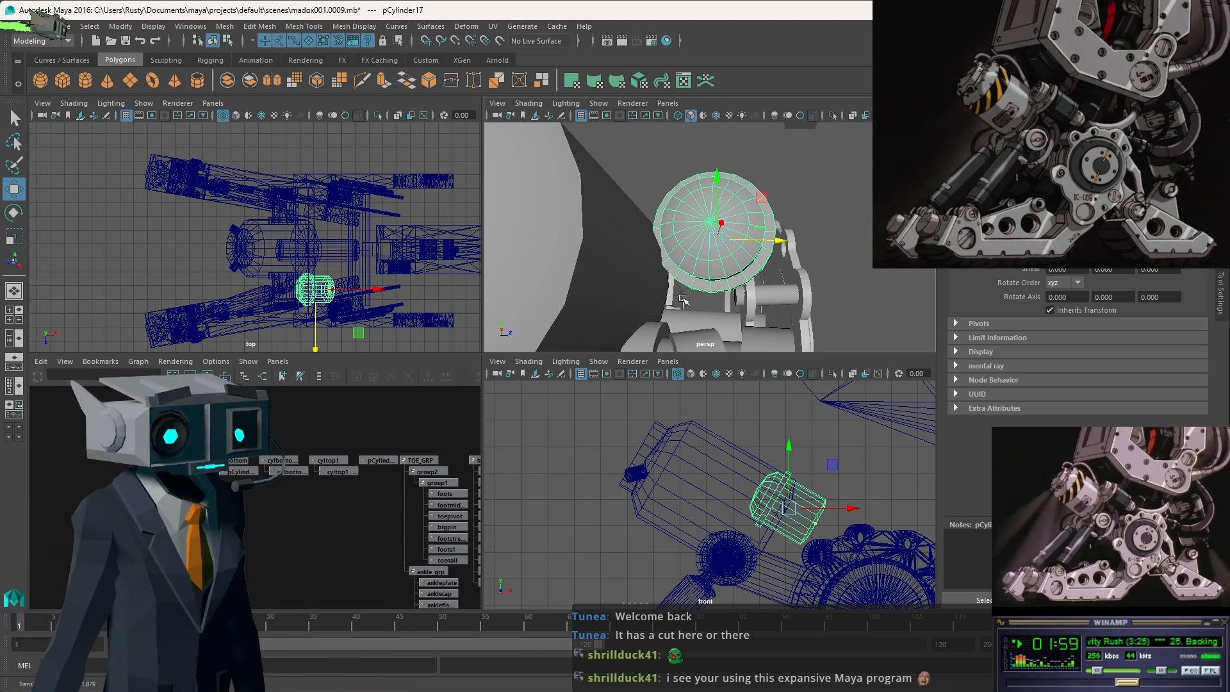
Select three adjacent outer faces of the raised ring on the side facing the large cylinder and extrude them with a thickness of 0.5.
{"action": "left_click_drag", "start_coordinate": [682, 300], "coordinate": [673, 269], "text": "alt"}
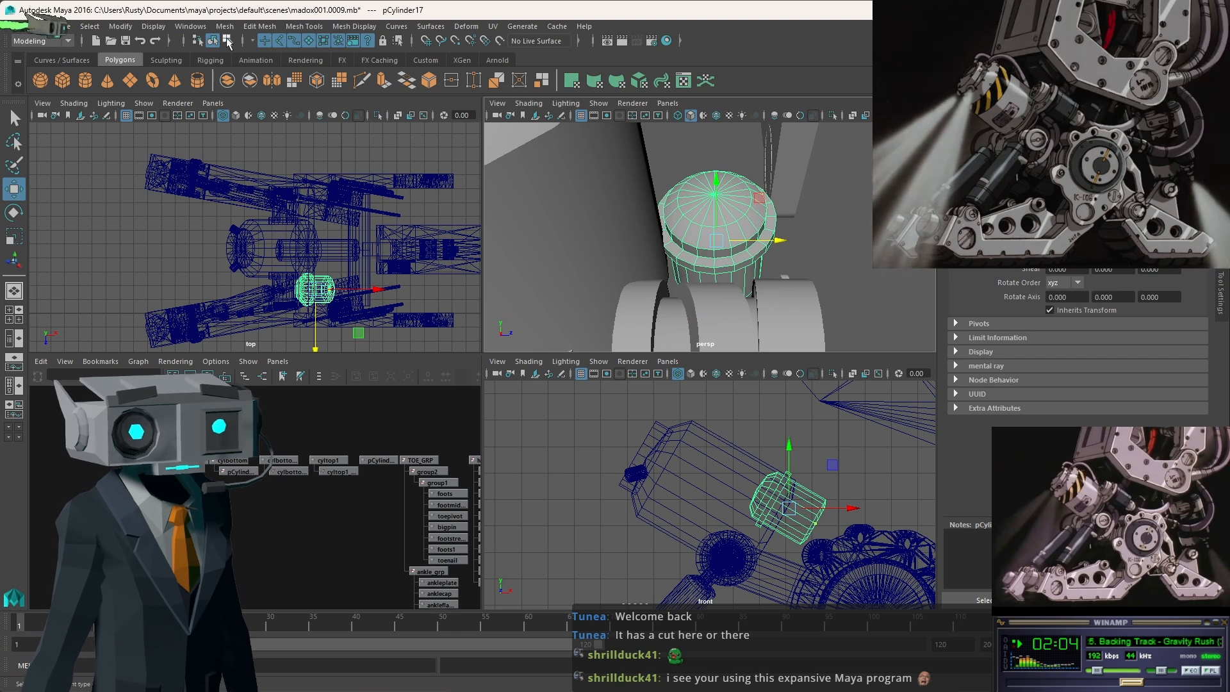
{"action": "left_click", "coordinate": [228, 42]}
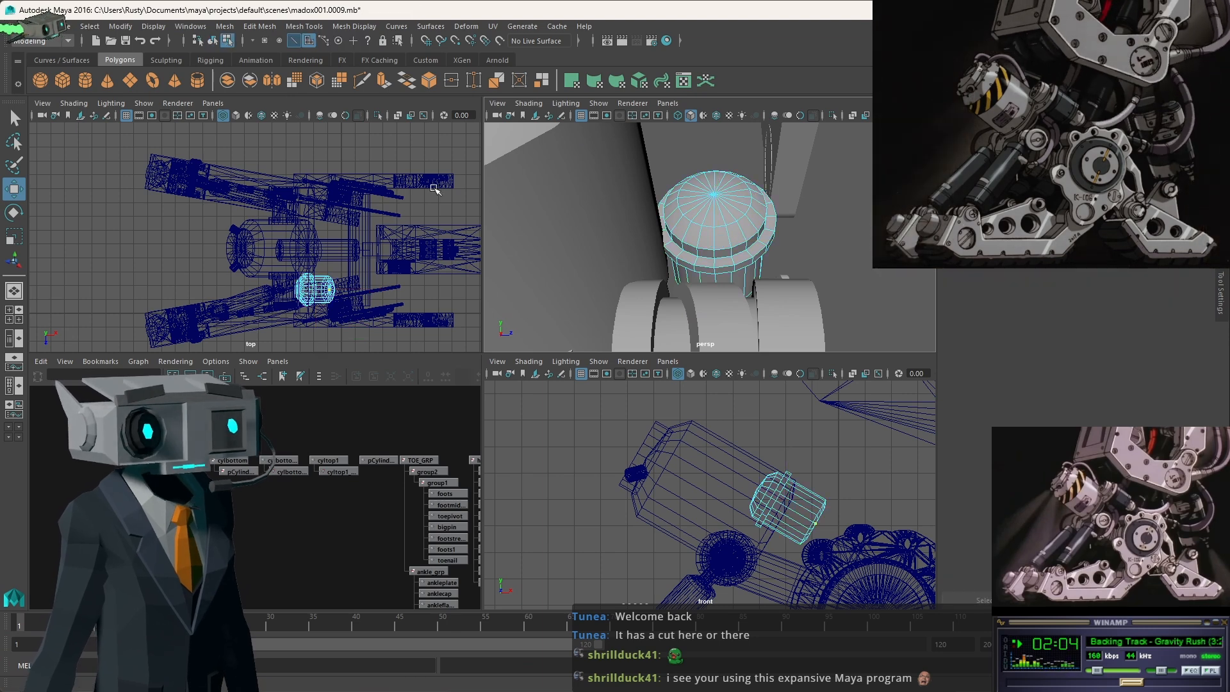
{"action": "left_click", "coordinate": [671, 255]}
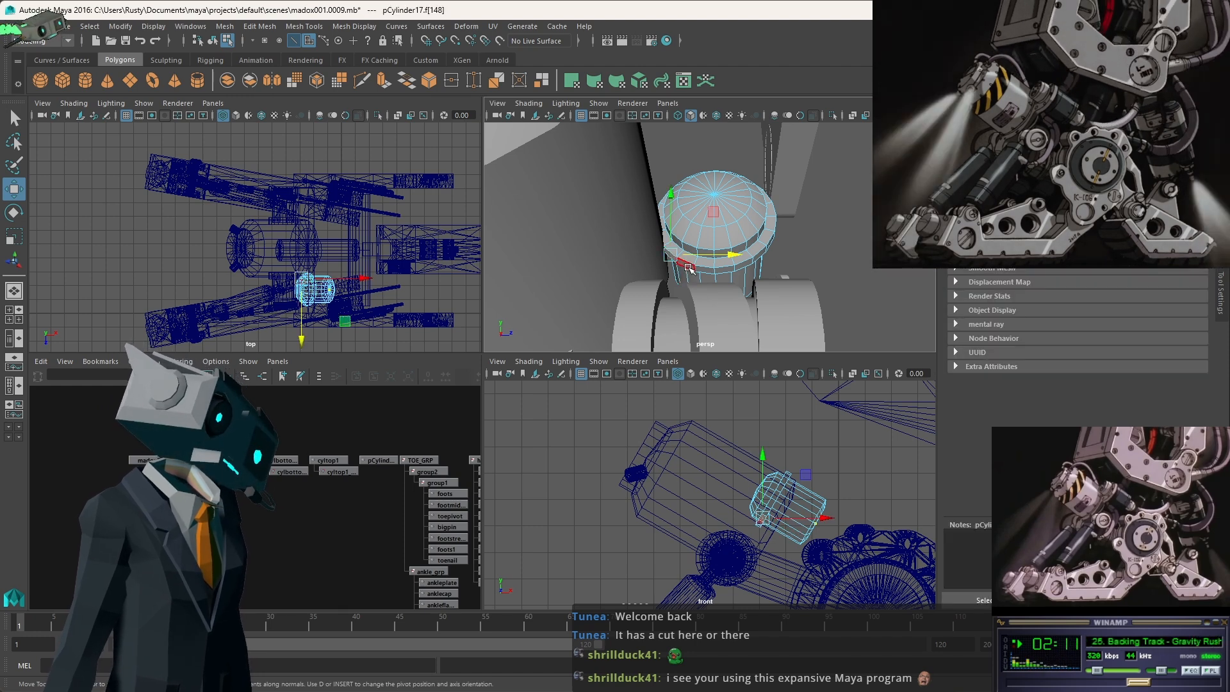
{"action": "left_click", "coordinate": [689, 266], "text": "shift"}
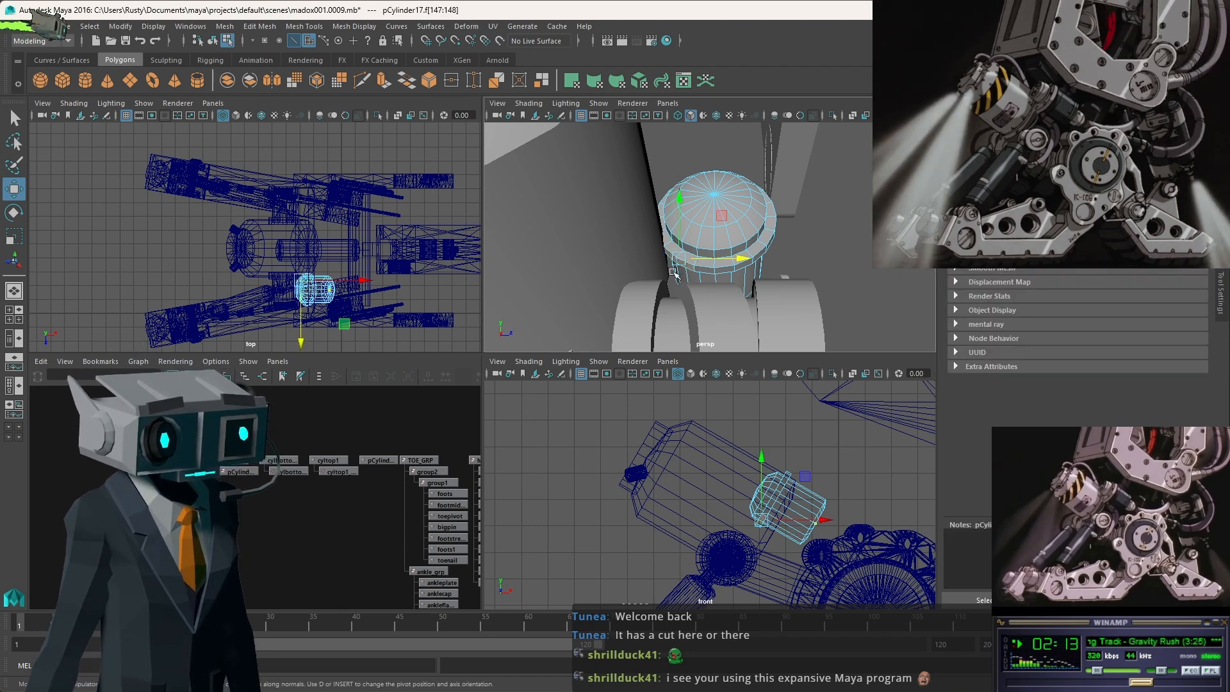
{"action": "key", "text": "f"}
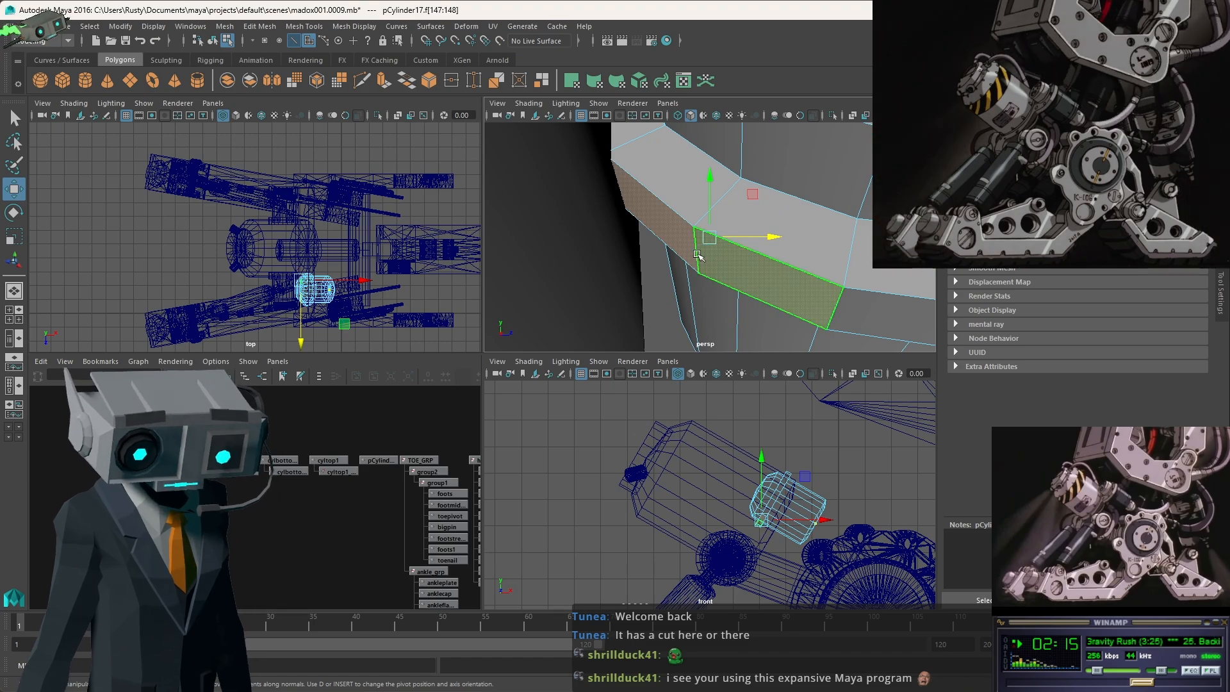
{"action": "key", "text": "4"}
{"action": "left_click_drag", "start_coordinate": [628, 255], "coordinate": [734, 279], "text": "alt"}
{"action": "left_click", "coordinate": [599, 183], "text": "shift"}
{"action": "key", "text": "f"}
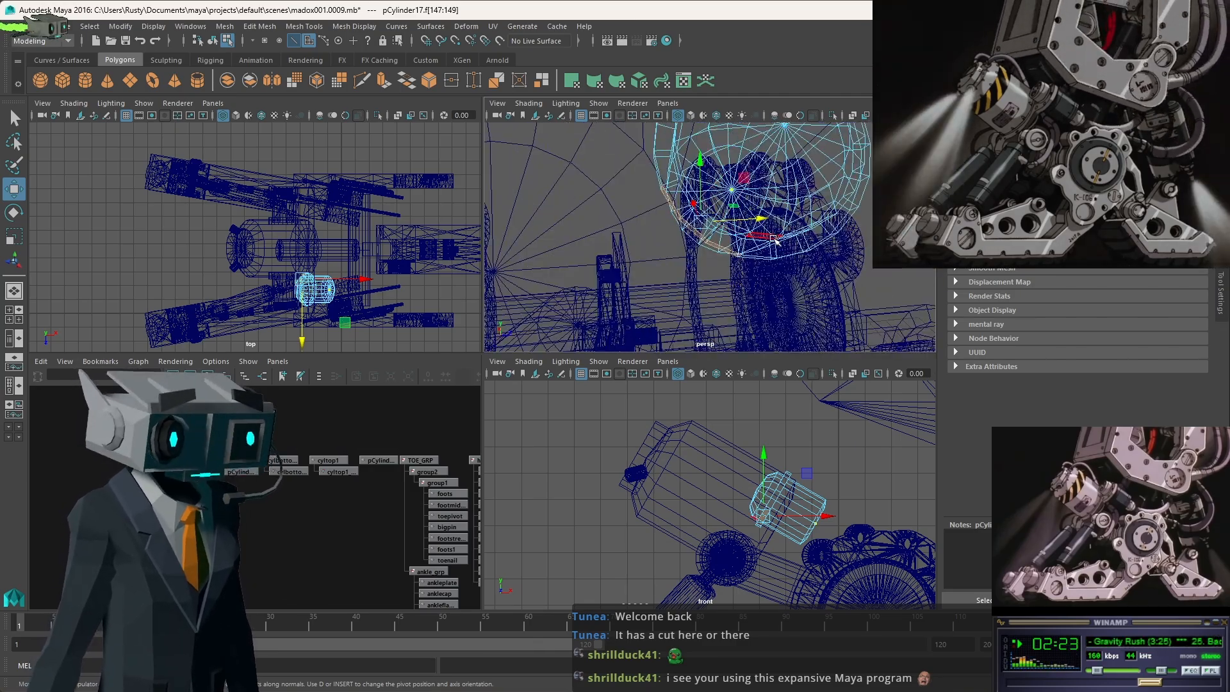
{"action": "mouse_move", "coordinate": [749, 219]}
{"action": "left_mouse_down", "text": "alt"}
{"action": "mouse_move", "coordinate": [740, 201]}
{"action": "mouse_move", "coordinate": [730, 228]}
{"action": "left_mouse_up", "text": "alt"}
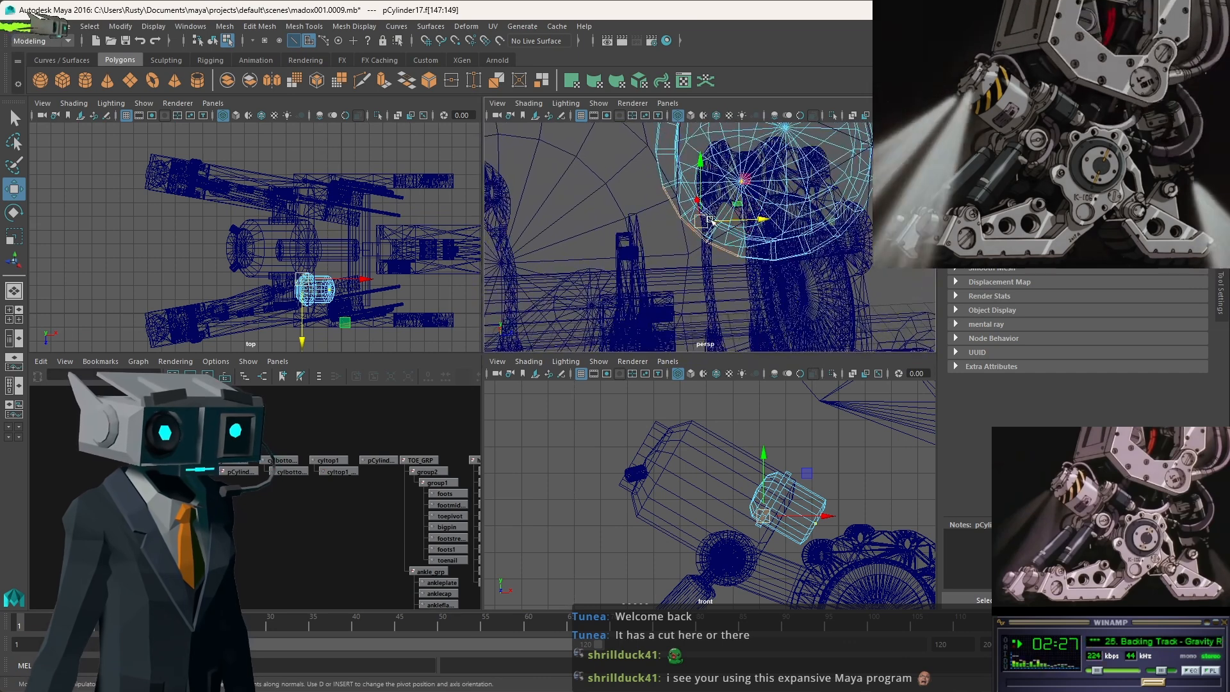
{"action": "key", "text": "ctrl+e"}
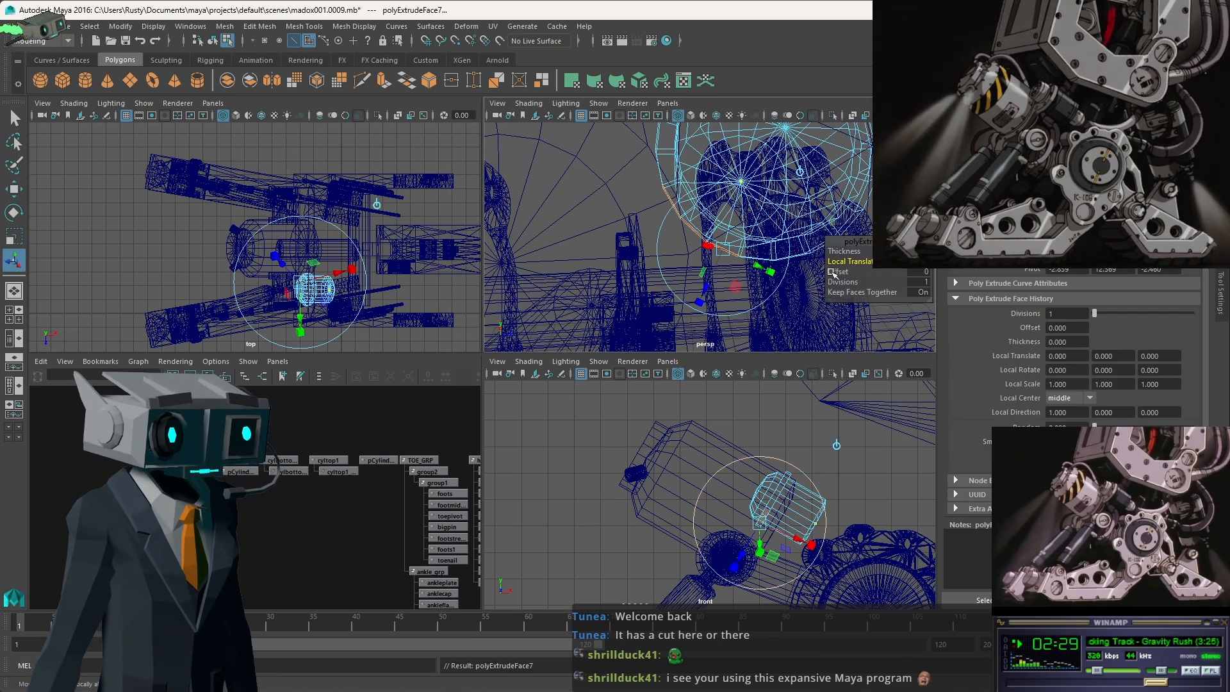
{"action": "left_click_drag", "start_coordinate": [855, 250], "coordinate": [861, 251]}
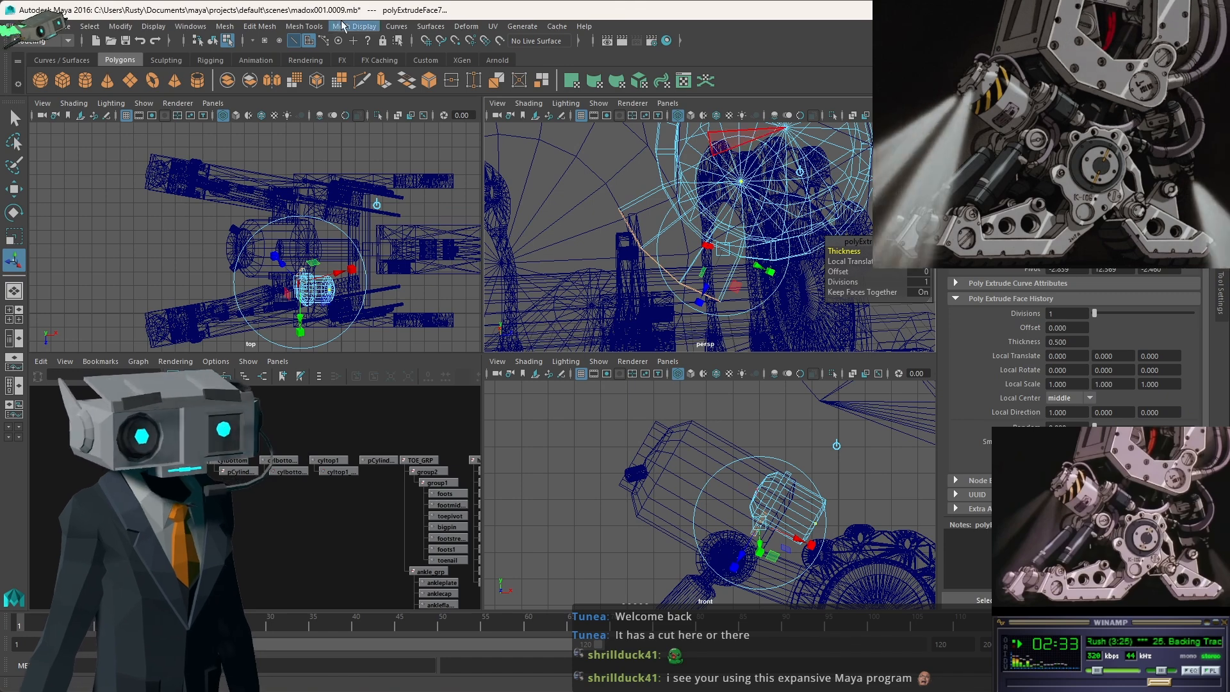
Return to object mode, reselect the small cylinder and inspect its extruded tab up close in shaded display.
{"action": "left_click", "coordinate": [212, 41]}
{"action": "left_click", "coordinate": [913, 193]}
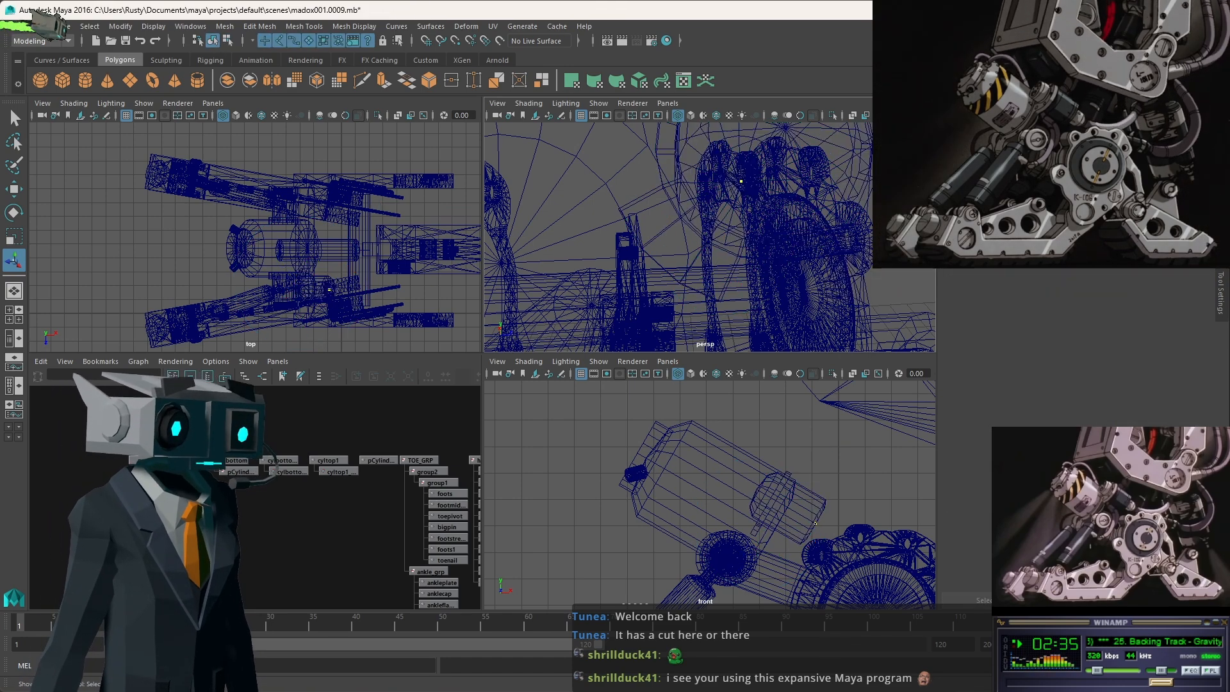
{"action": "left_click_drag", "start_coordinate": [914, 192], "coordinate": [822, 214], "text": "alt"}
{"action": "scroll", "coordinate": [823, 217], "scroll_direction": "down", "scroll_amount": 4}
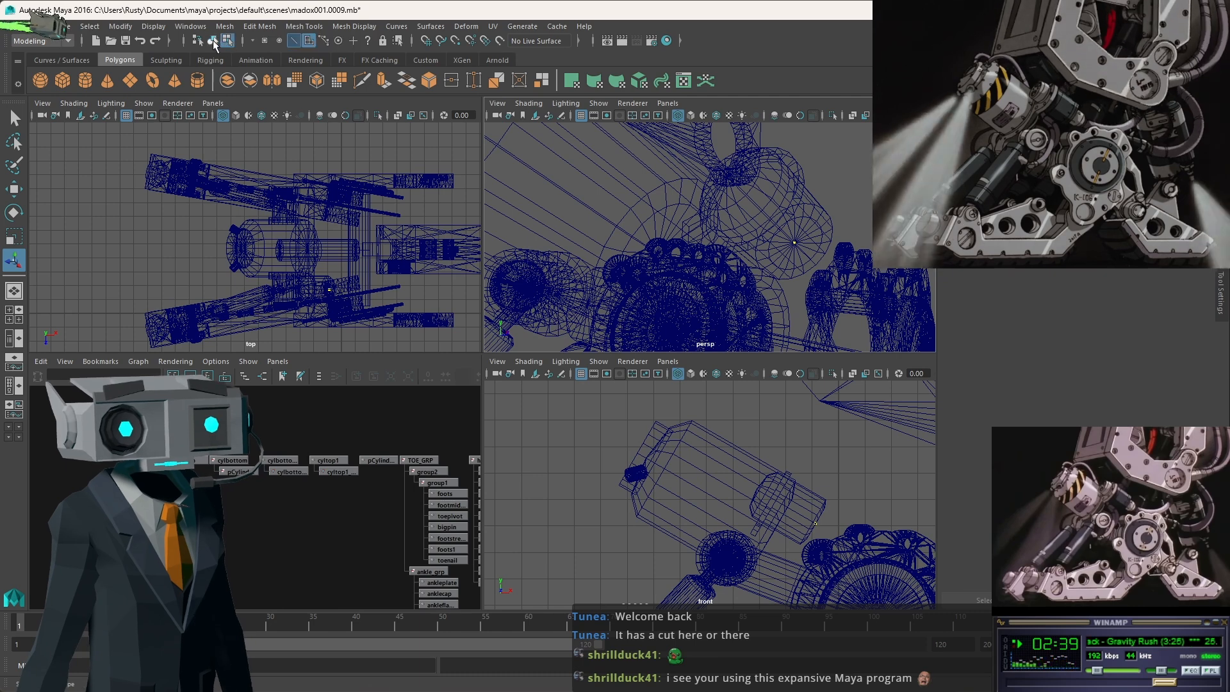
{"action": "left_click", "coordinate": [829, 218]}
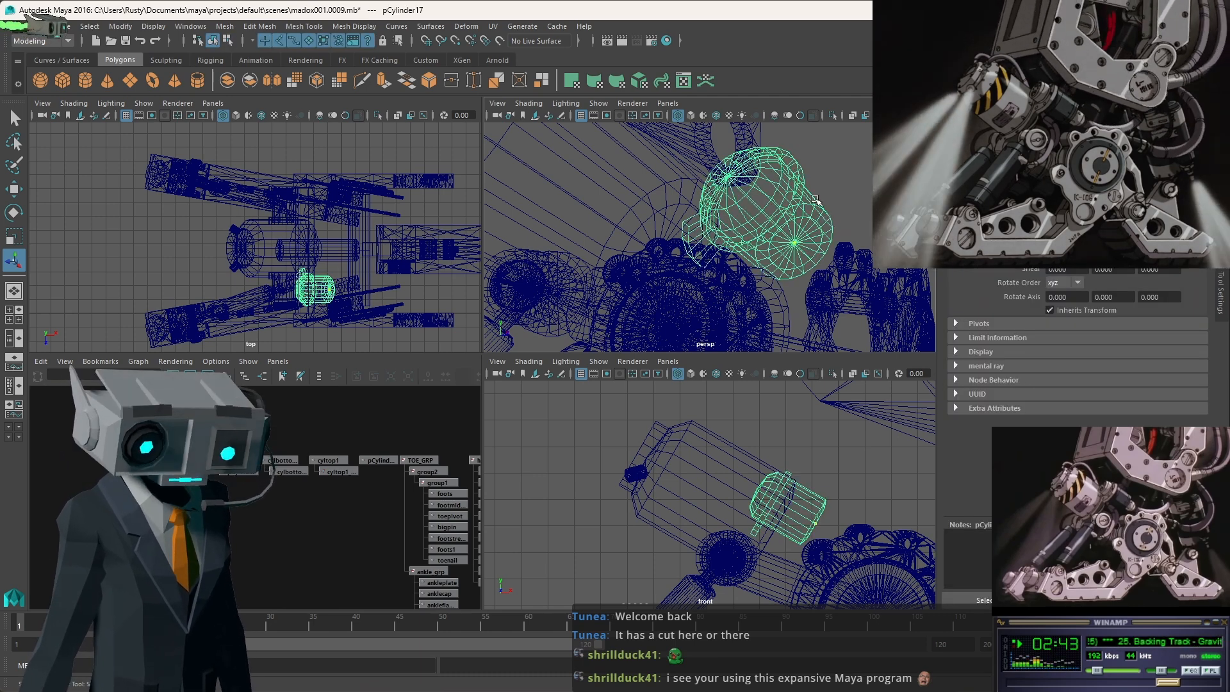
{"action": "key", "text": "5"}
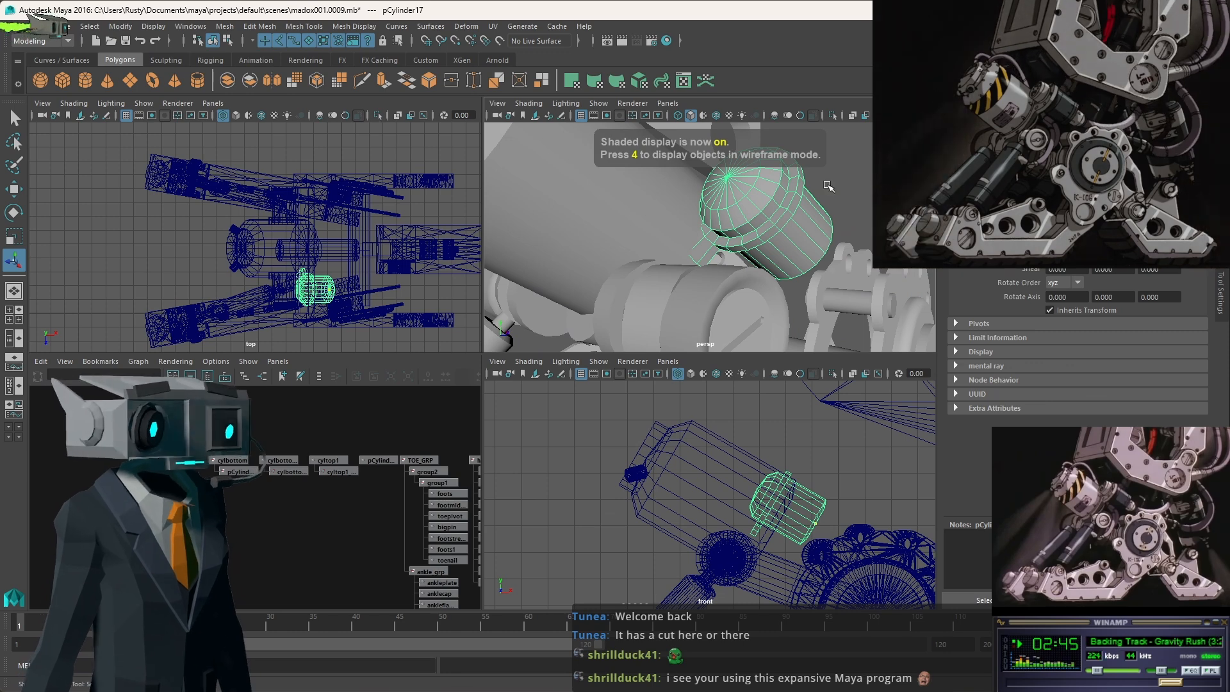
{"action": "left_click_drag", "start_coordinate": [829, 185], "coordinate": [803, 234], "text": "alt"}
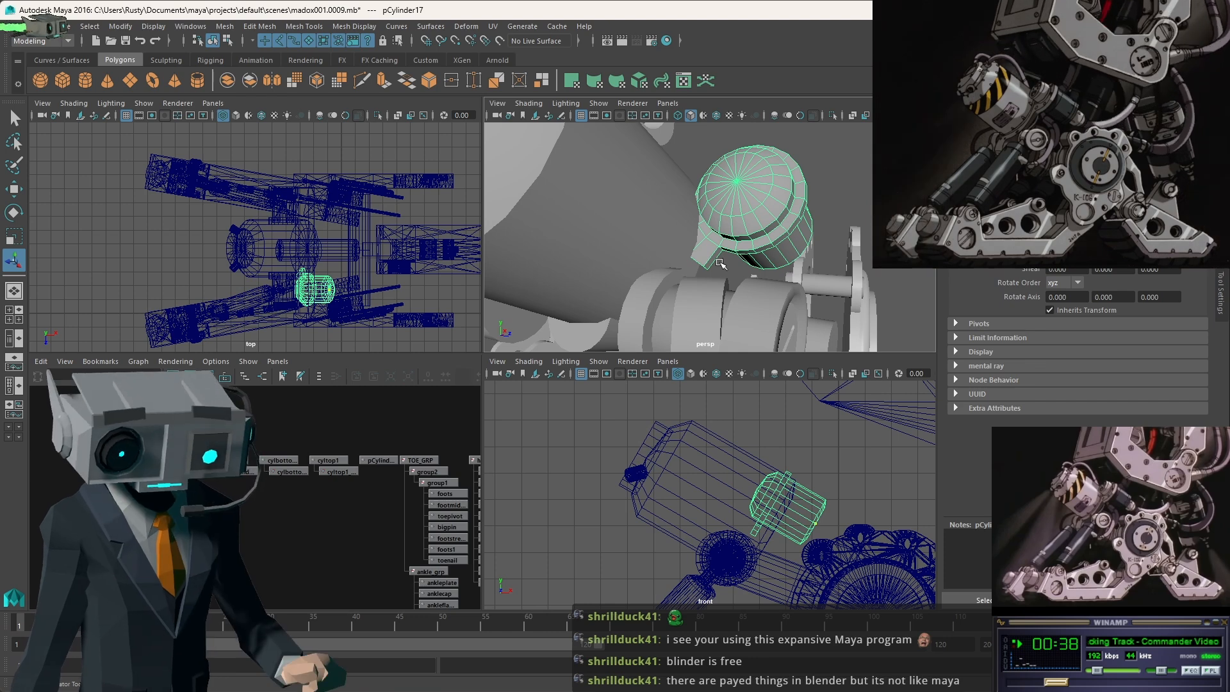
{"action": "mouse_move", "coordinate": [721, 260]}
{"action": "left_mouse_down", "text": "alt"}
{"action": "mouse_move", "coordinate": [715, 229]}
{"action": "mouse_move", "coordinate": [723, 247]}
{"action": "left_mouse_up", "text": "alt"}
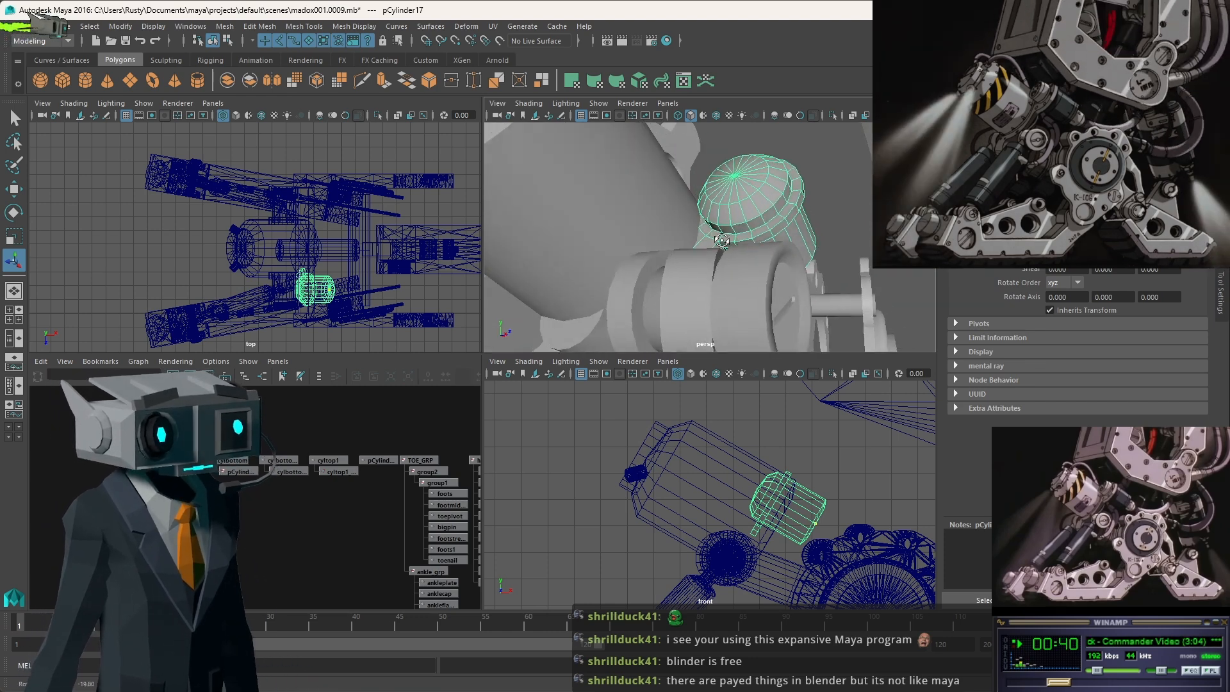
{"action": "scroll", "coordinate": [726, 251], "scroll_direction": "up", "scroll_amount": 6}
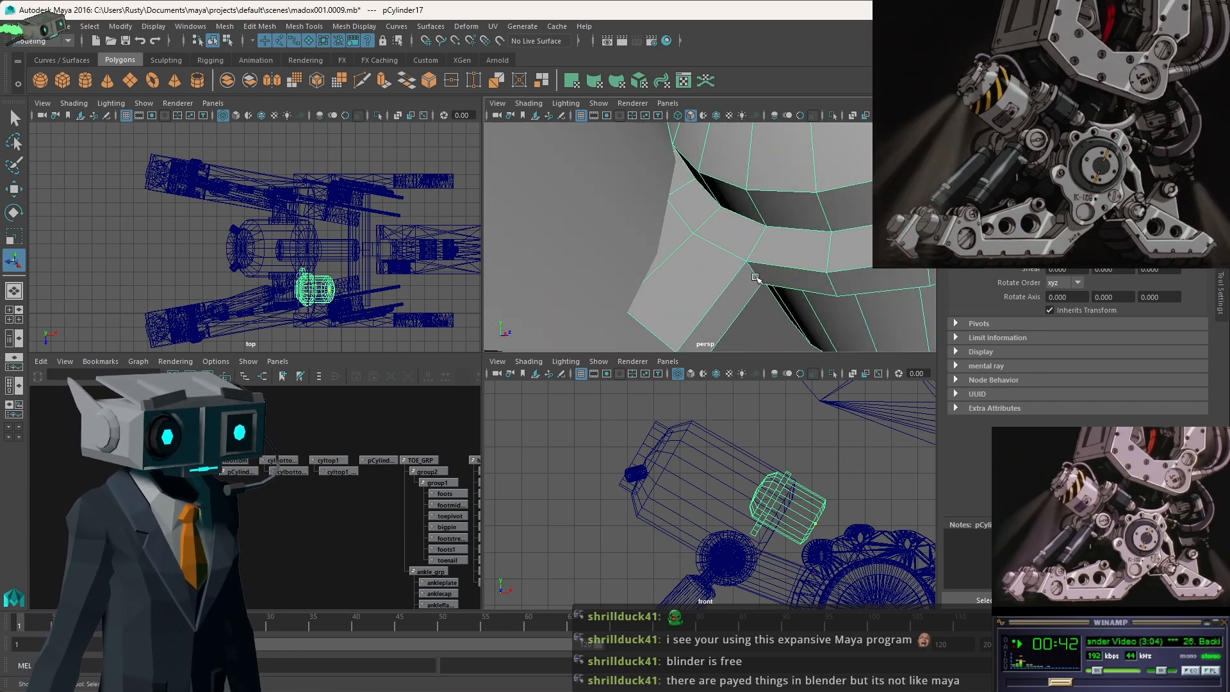
In edge mode, select the short corner edge at the tab's outer end and move it across toward the opposite corner to taper the tab.
{"action": "left_click", "coordinate": [228, 41]}
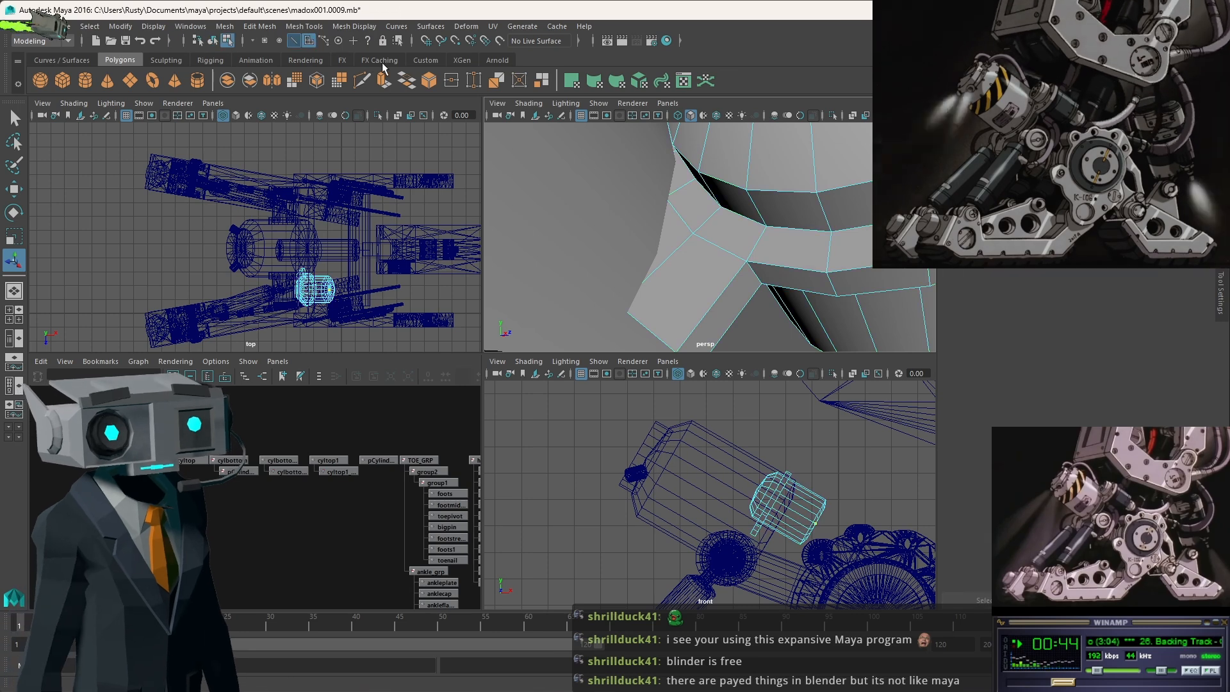
{"action": "left_click", "coordinate": [295, 41]}
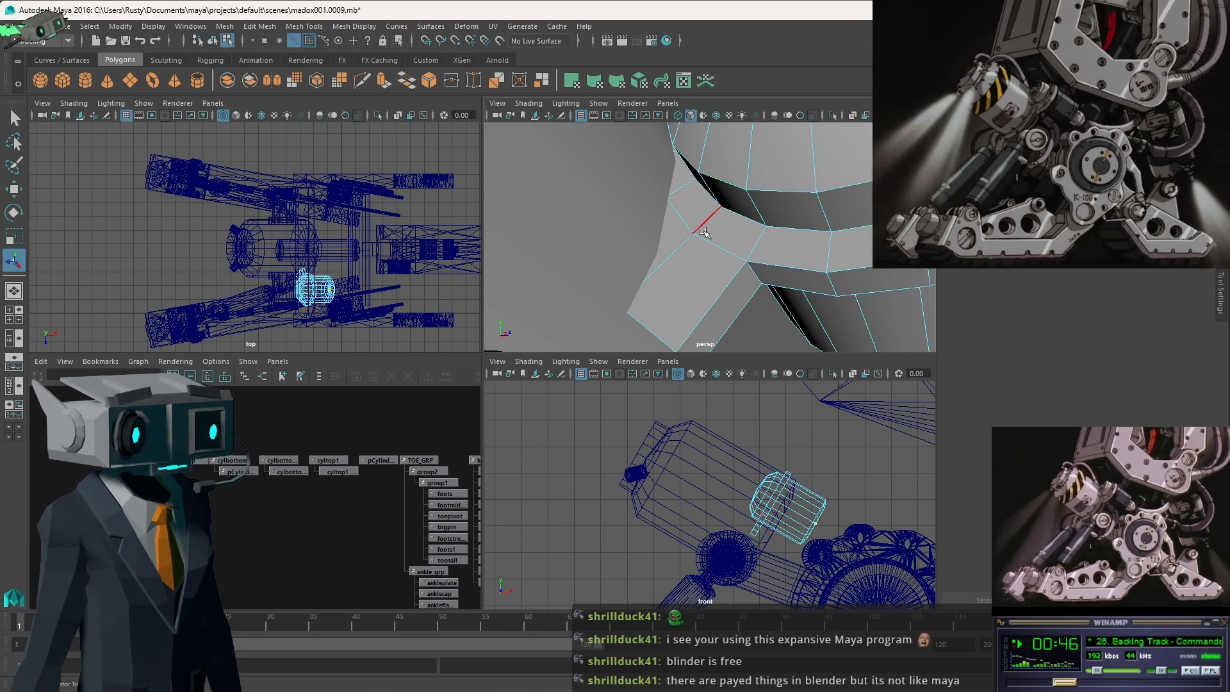
{"action": "left_click", "coordinate": [755, 279]}
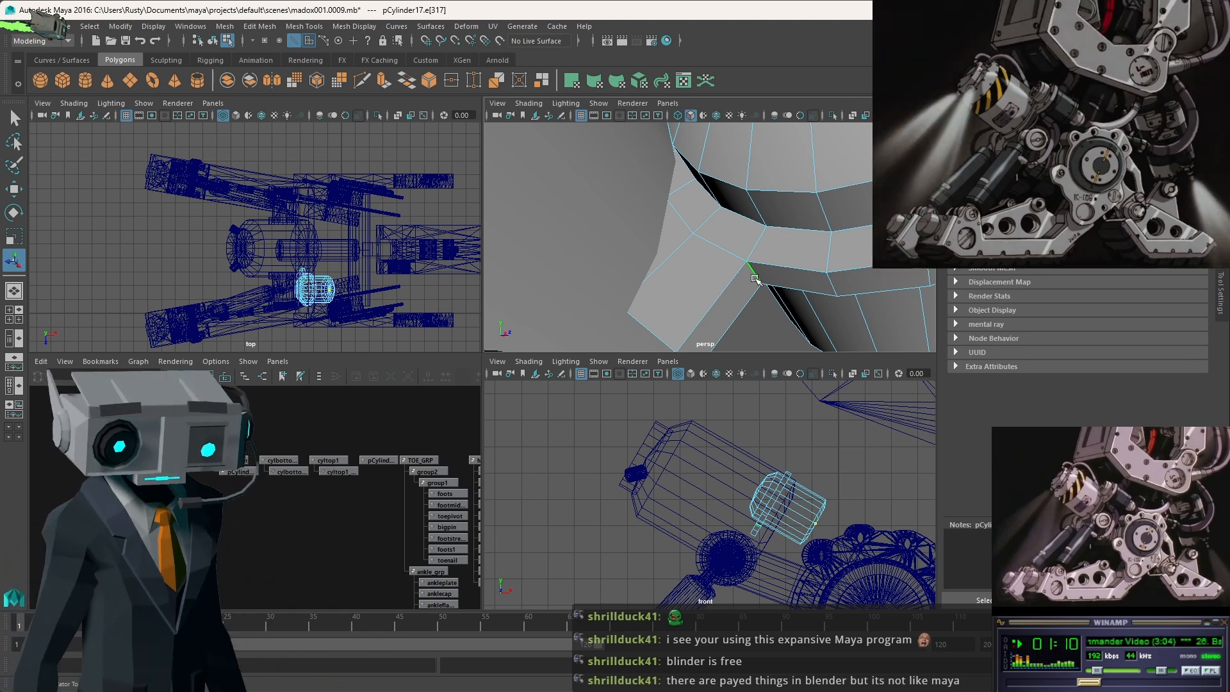
{"action": "key", "text": "w"}
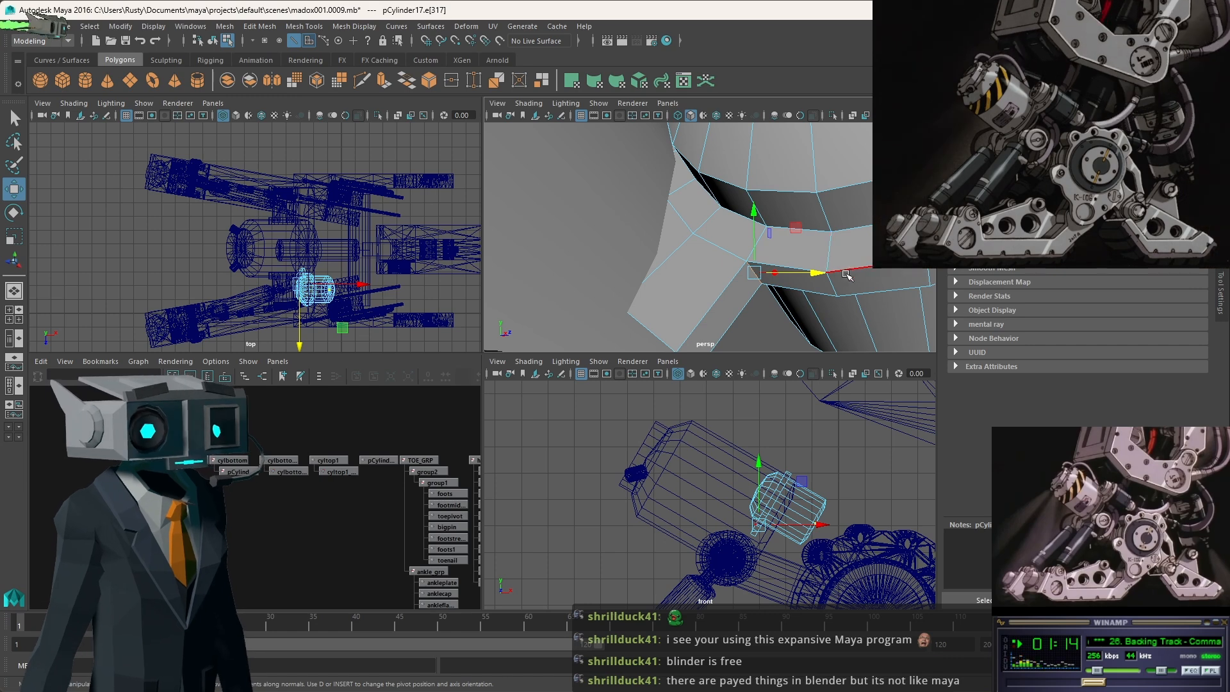
{"action": "left_click_drag", "start_coordinate": [832, 274], "coordinate": [709, 281], "text": "alt"}
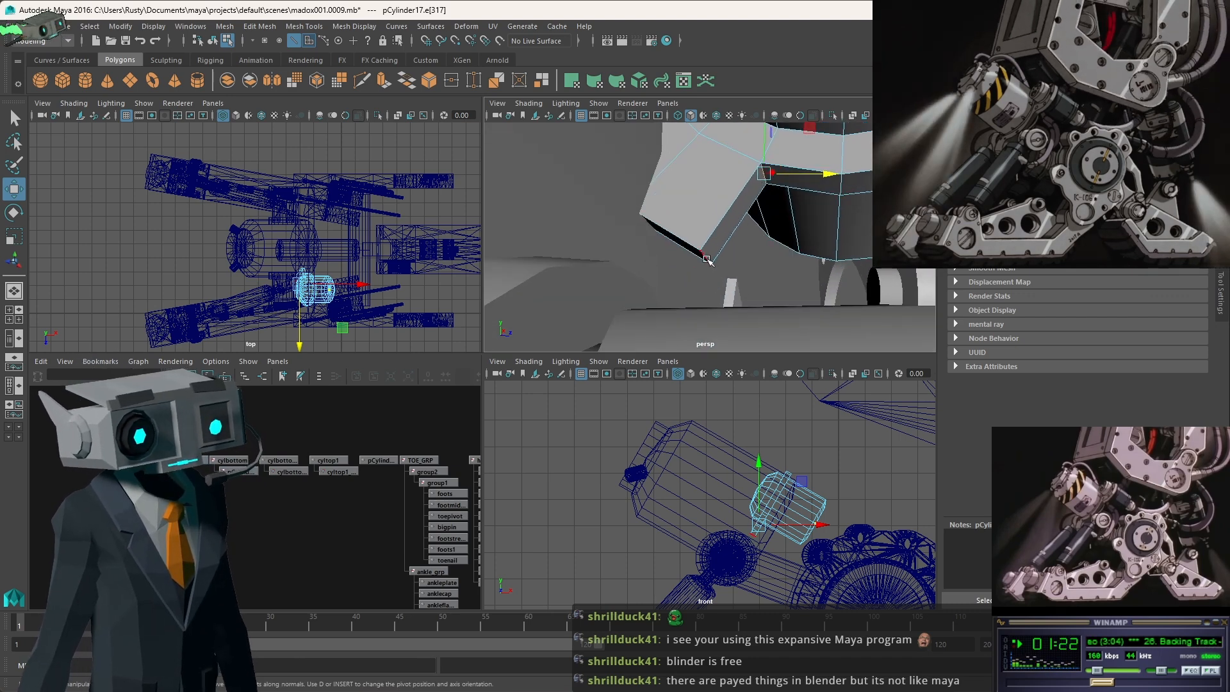
{"action": "left_click", "coordinate": [707, 259]}
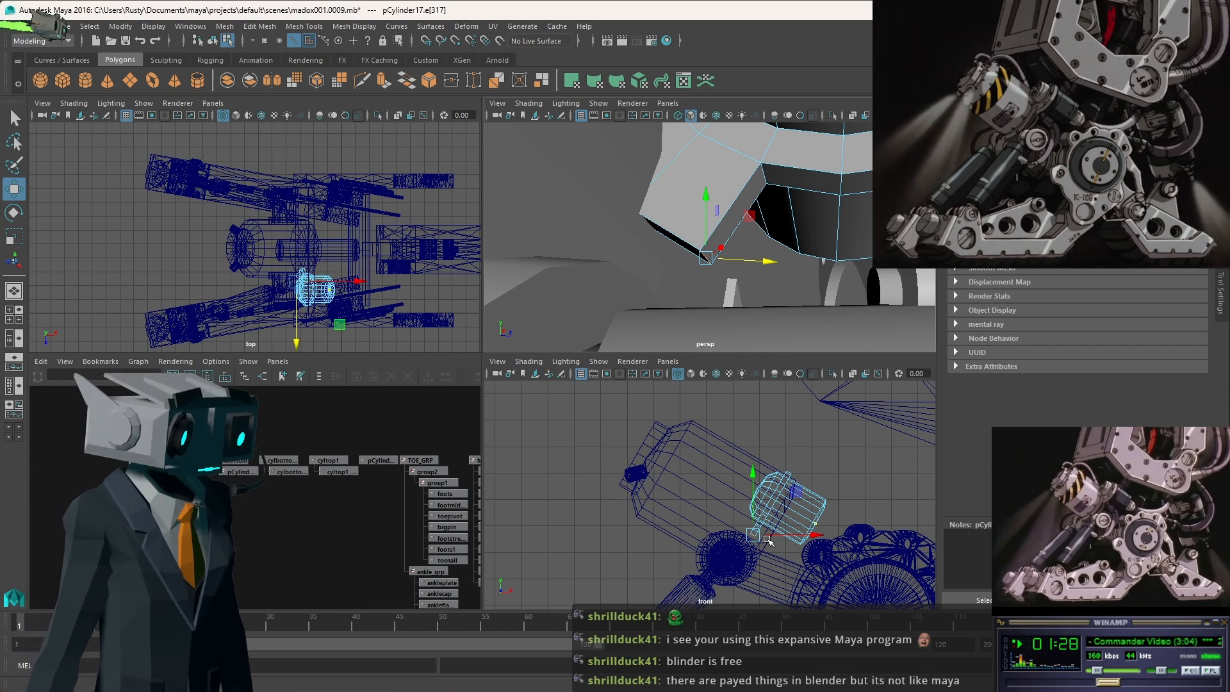
{"action": "left_click_drag", "start_coordinate": [711, 244], "coordinate": [723, 255], "text": "alt"}
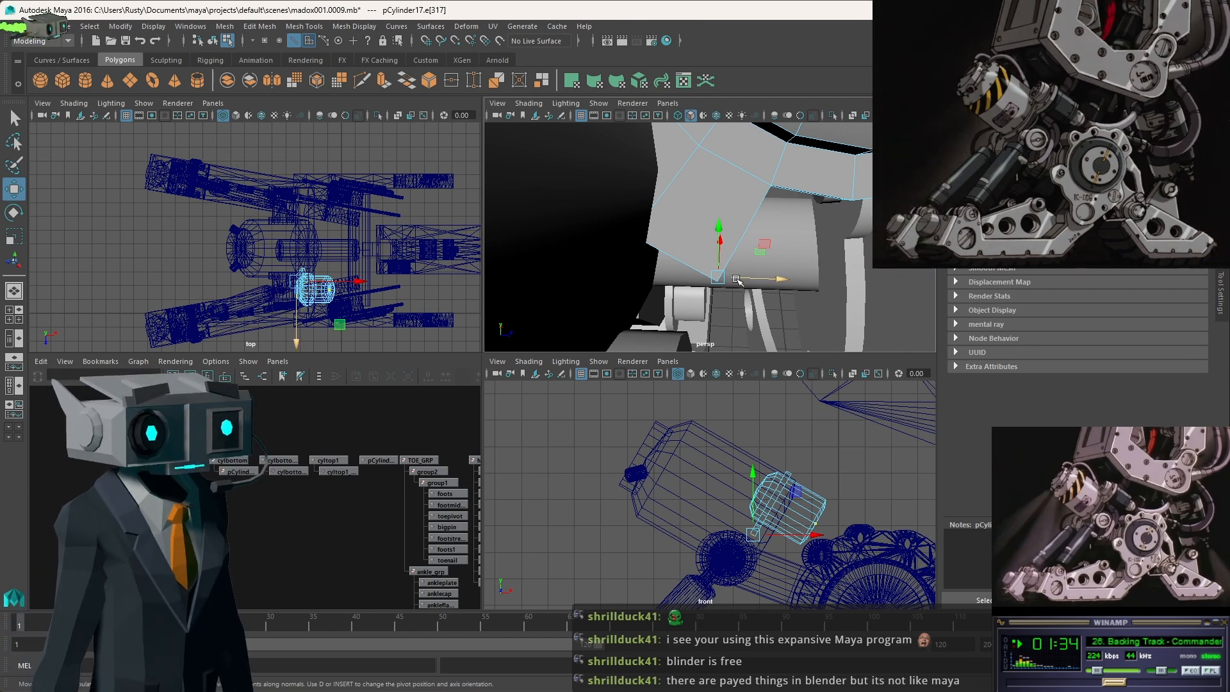
{"action": "left_click_drag", "start_coordinate": [737, 283], "coordinate": [740, 269], "text": "alt"}
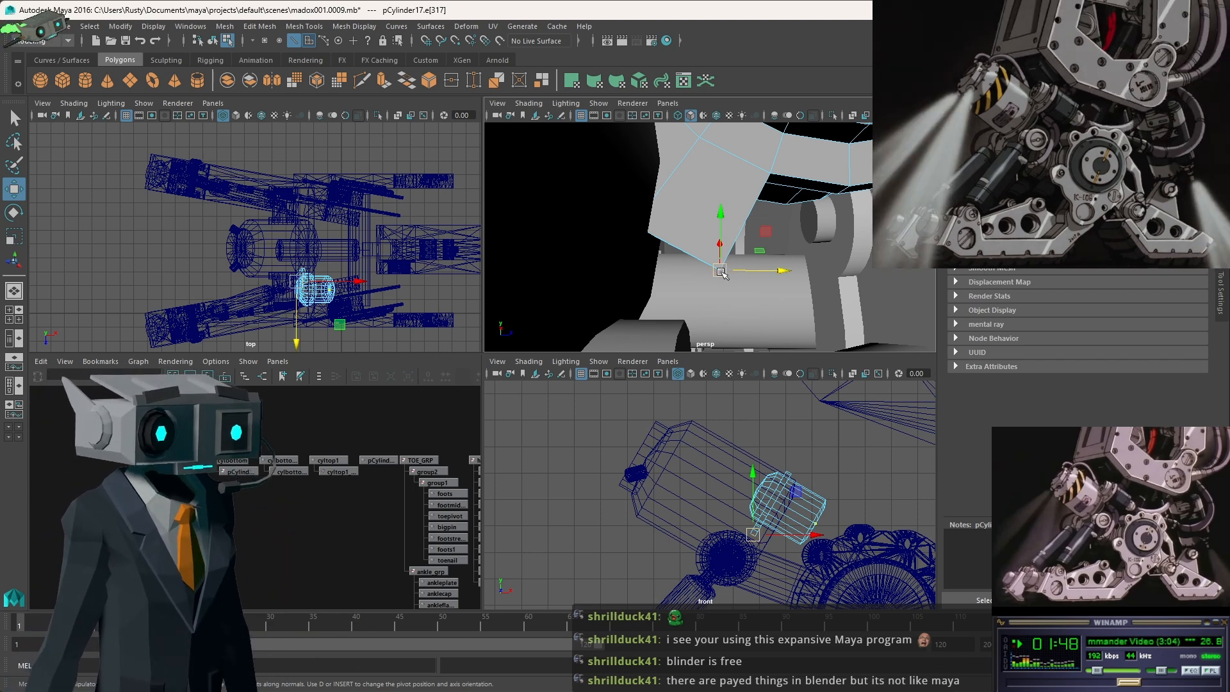
{"action": "left_click_drag", "start_coordinate": [719, 269], "coordinate": [639, 257]}
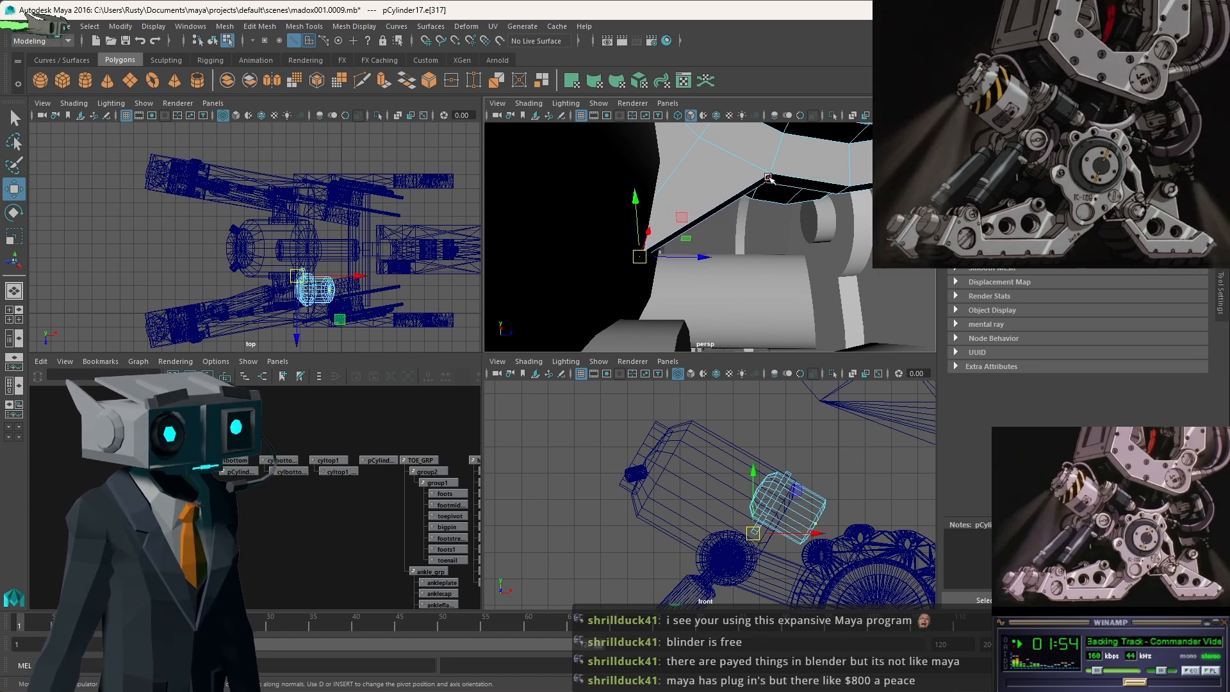
Move the short edge where the tapered tab meets the raised ring slightly downward to reshape the joint.
{"action": "left_click", "coordinate": [770, 181]}
{"action": "left_click_drag", "start_coordinate": [808, 223], "coordinate": [793, 237], "text": "alt"}
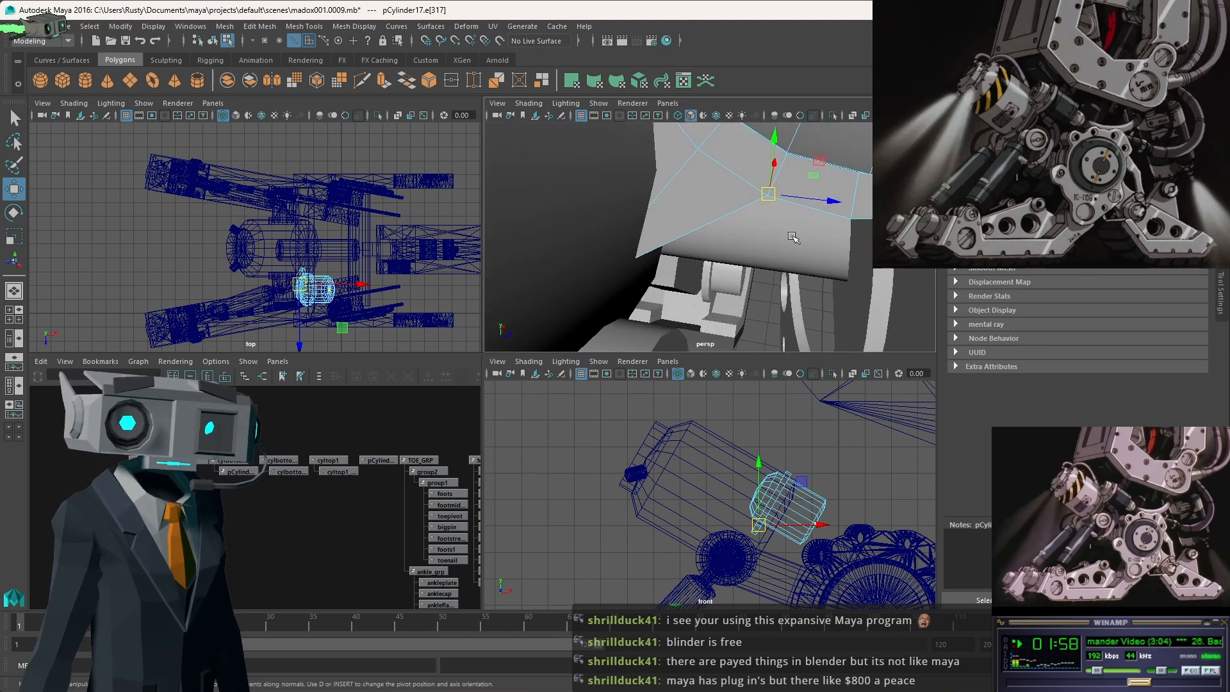
{"action": "left_click_drag", "start_coordinate": [768, 193], "coordinate": [770, 209]}
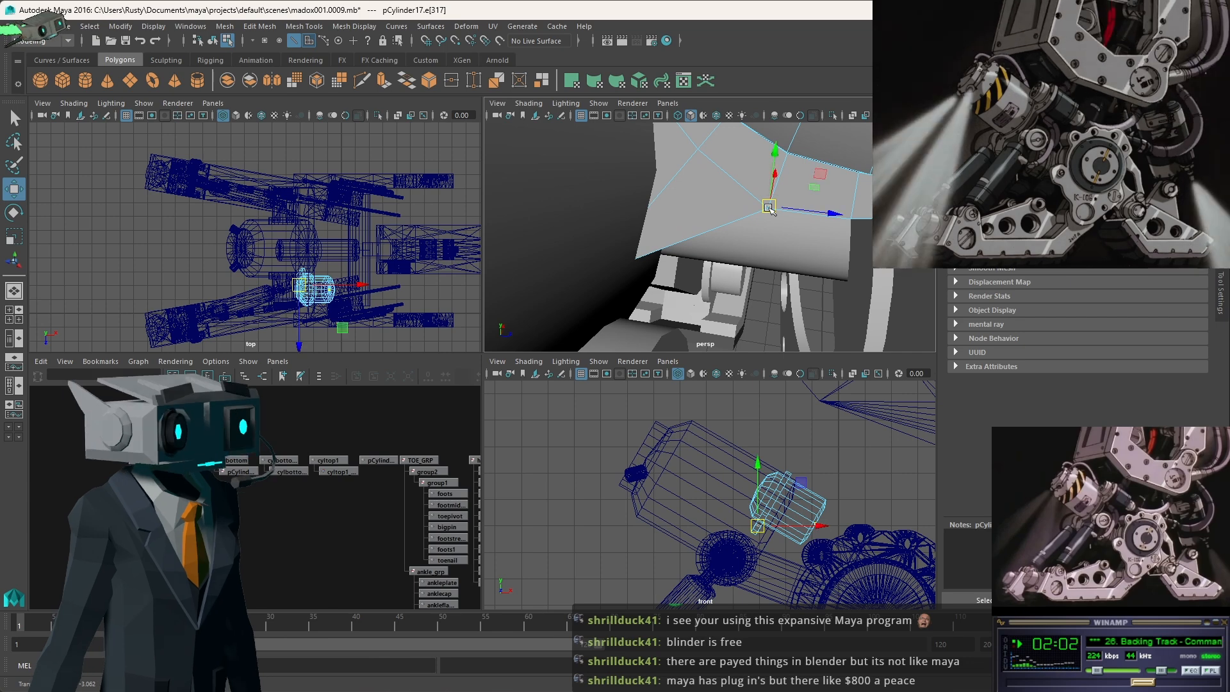
{"action": "mouse_move", "coordinate": [799, 259]}
{"action": "left_mouse_down", "text": "alt"}
{"action": "mouse_move", "coordinate": [718, 210]}
{"action": "mouse_move", "coordinate": [772, 248]}
{"action": "mouse_move", "coordinate": [846, 236]}
{"action": "mouse_move", "coordinate": [772, 233]}
{"action": "mouse_move", "coordinate": [793, 237]}
{"action": "left_mouse_up", "text": "alt"}
{"action": "scroll", "coordinate": [782, 247], "scroll_direction": "down", "scroll_amount": 6}
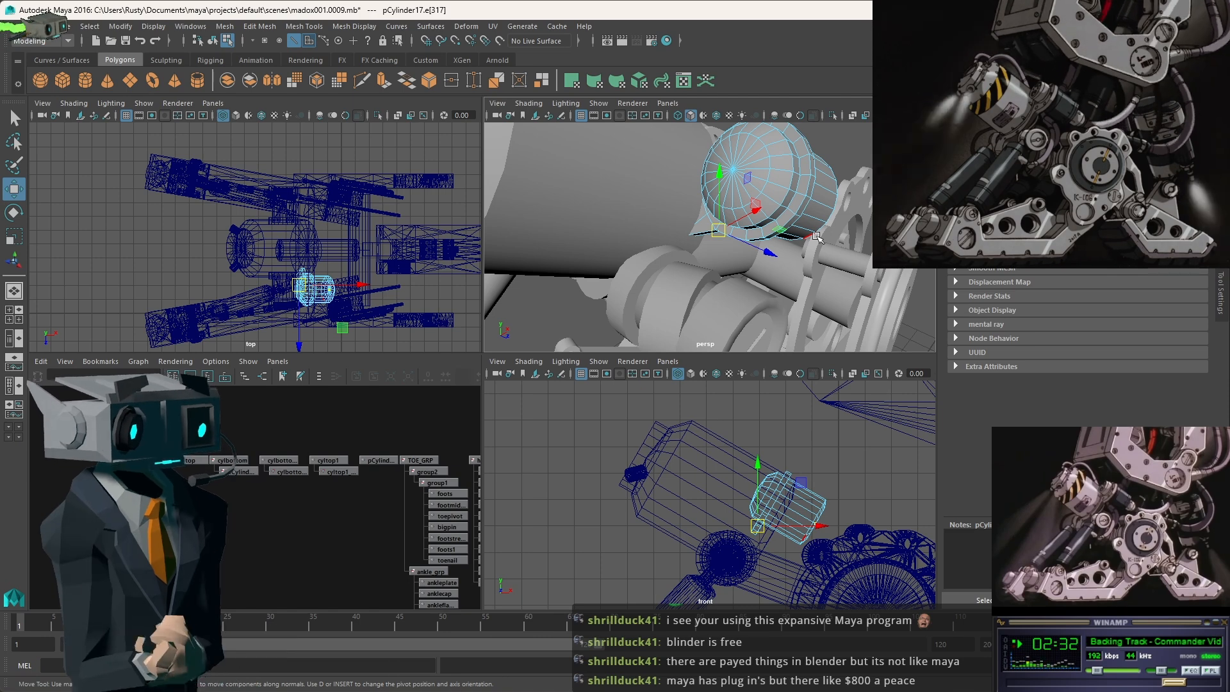
{"action": "left_click", "coordinate": [224, 26]}
{"action": "left_click", "coordinate": [221, 24]}
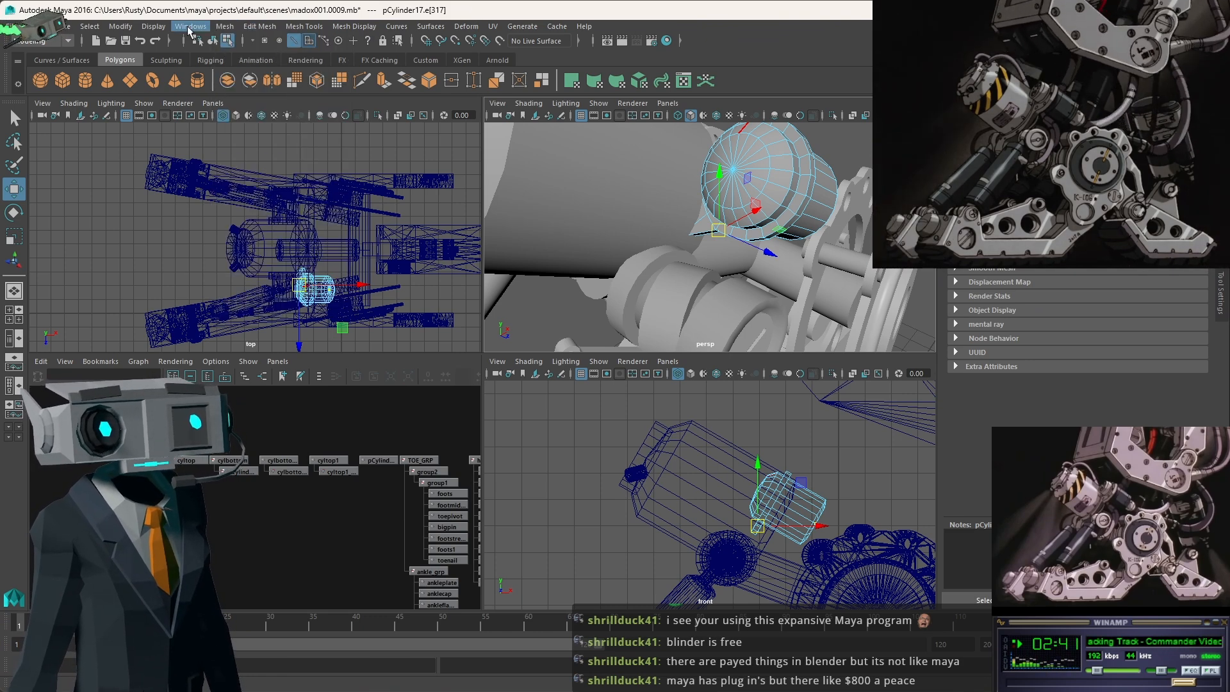
{"action": "left_click", "coordinate": [190, 26]}
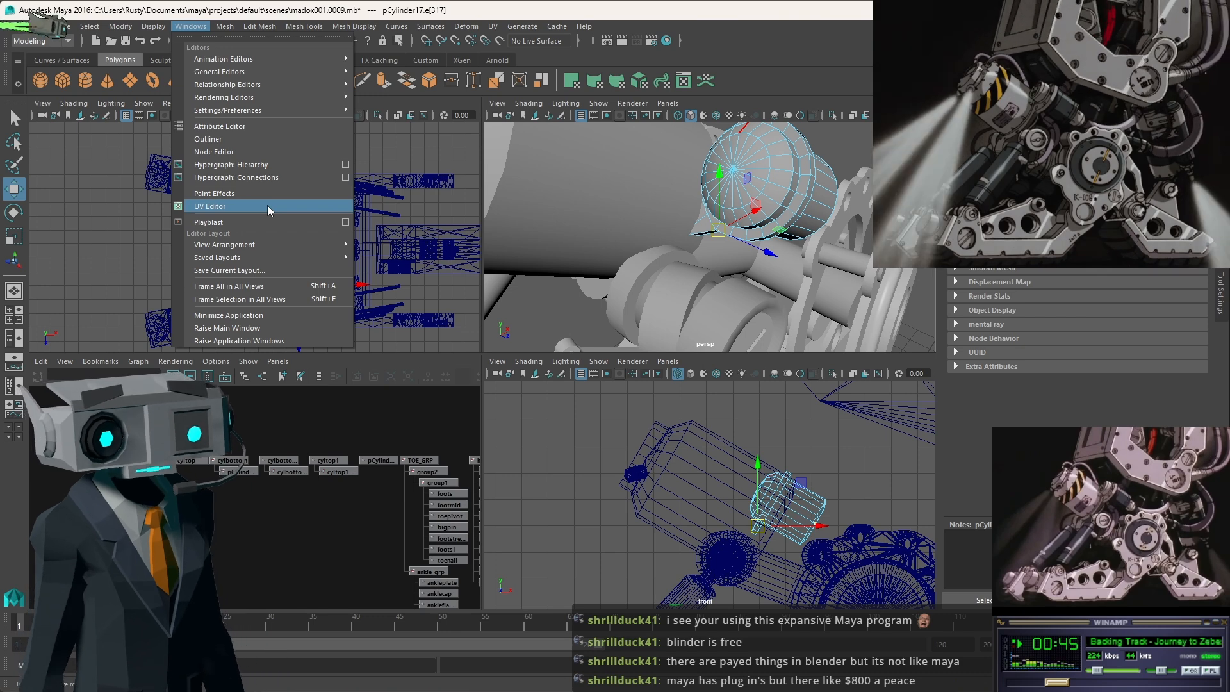
{"action": "left_click", "coordinate": [442, 10]}
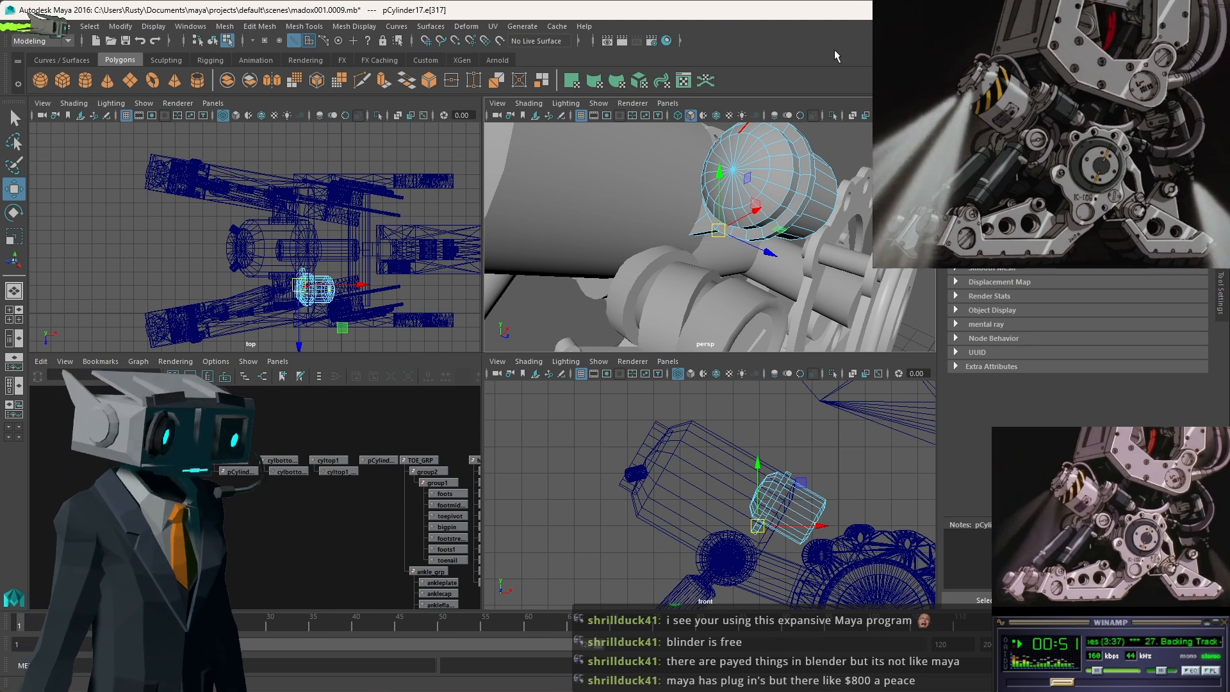
In vertex mode, extrude the centre vertex of the small cylinder's end cap opposite the raised ring with 2 divisions.
{"action": "left_click_drag", "start_coordinate": [820, 179], "coordinate": [699, 191], "text": "alt"}
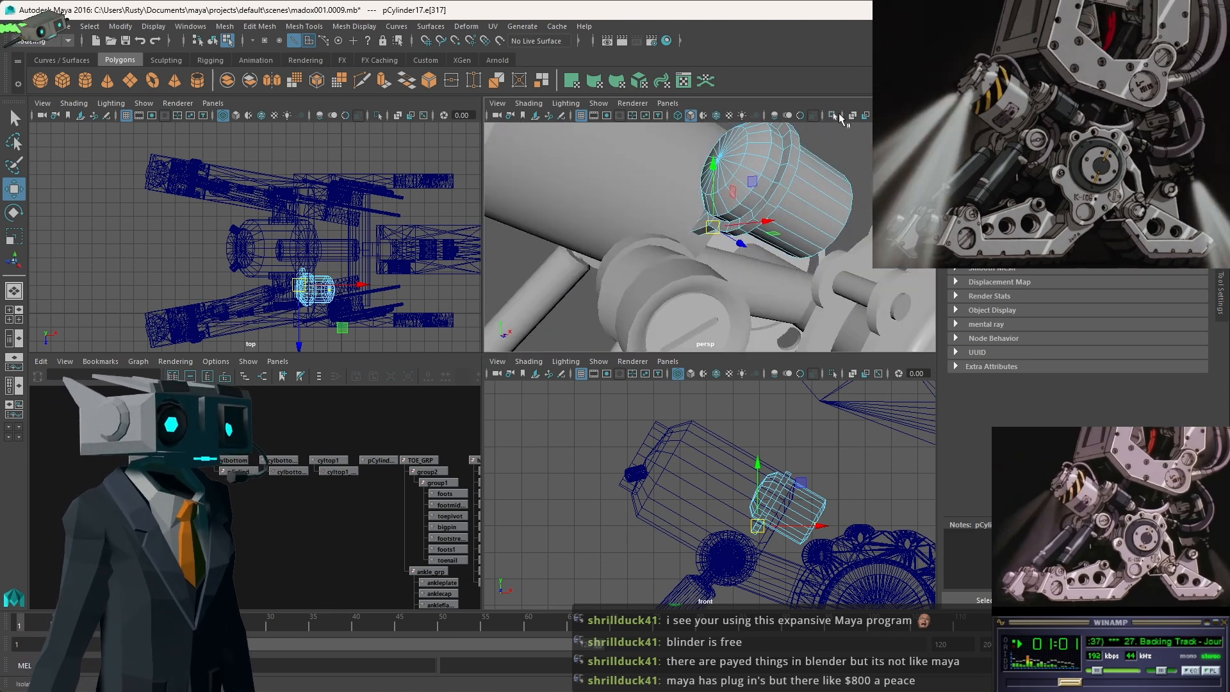
{"action": "left_click_drag", "start_coordinate": [845, 215], "coordinate": [782, 217], "text": "alt"}
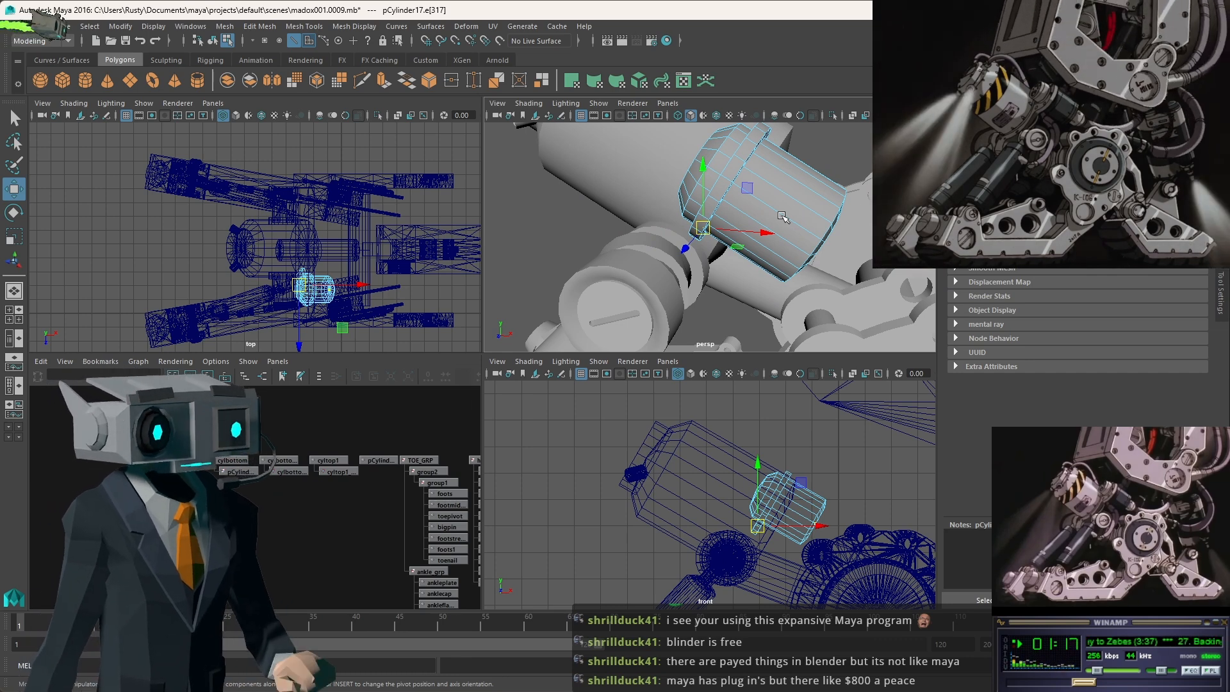
{"action": "left_click_drag", "start_coordinate": [782, 216], "coordinate": [793, 224], "text": "alt"}
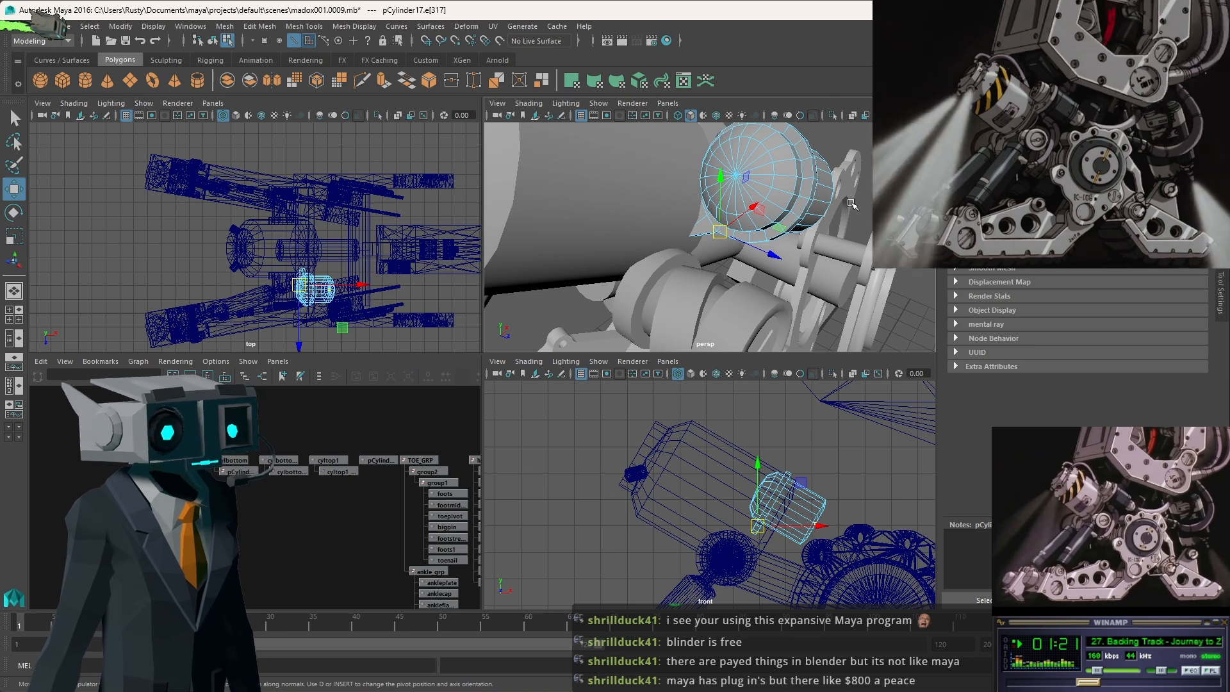
{"action": "left_click_drag", "start_coordinate": [836, 184], "coordinate": [746, 222], "text": "alt"}
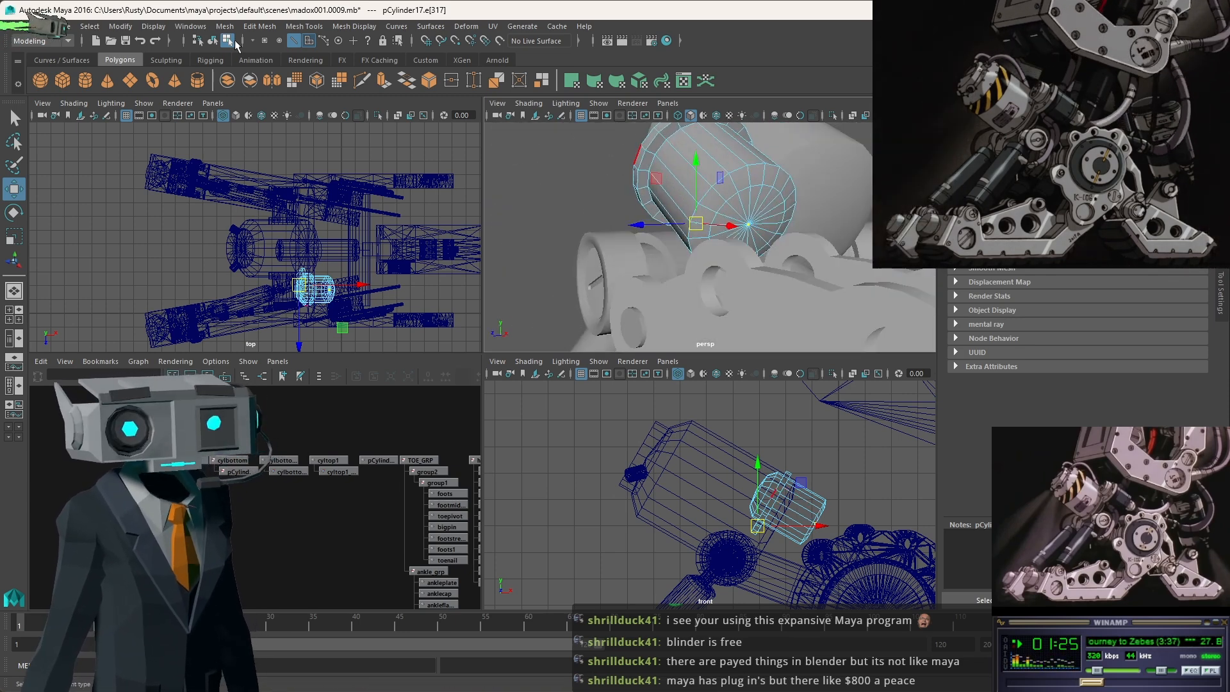
{"action": "left_click", "coordinate": [265, 40]}
{"action": "left_click", "coordinate": [748, 225]}
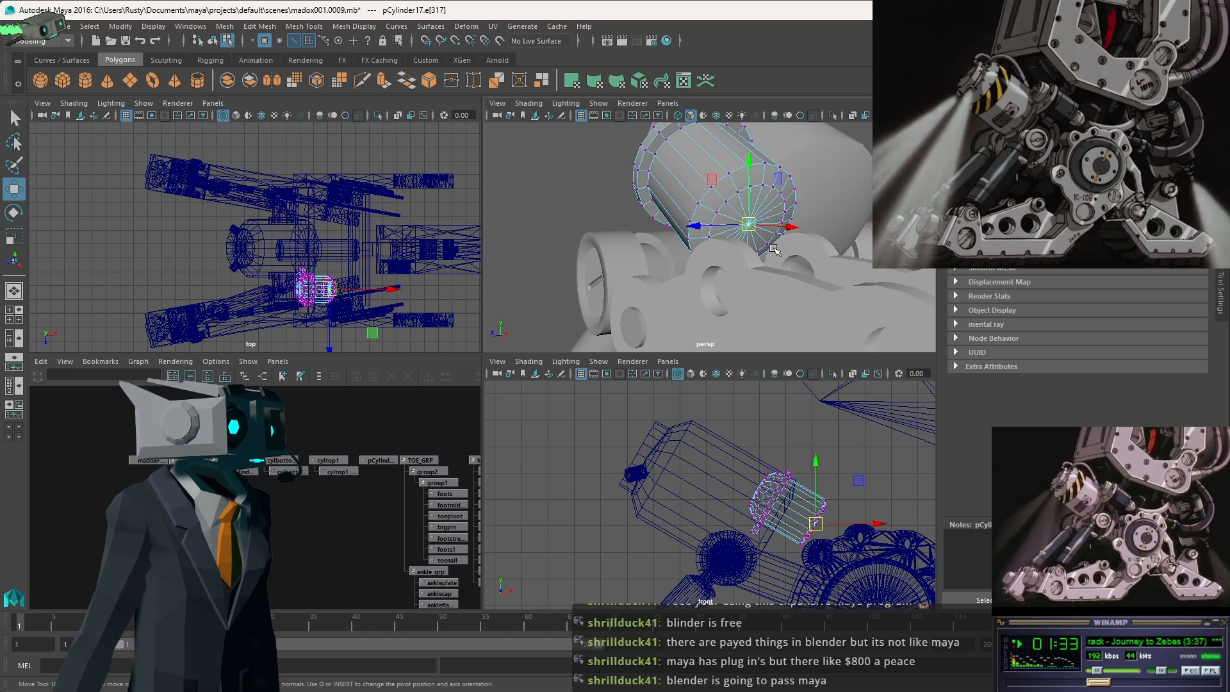
{"action": "key", "text": "ctrl+e"}
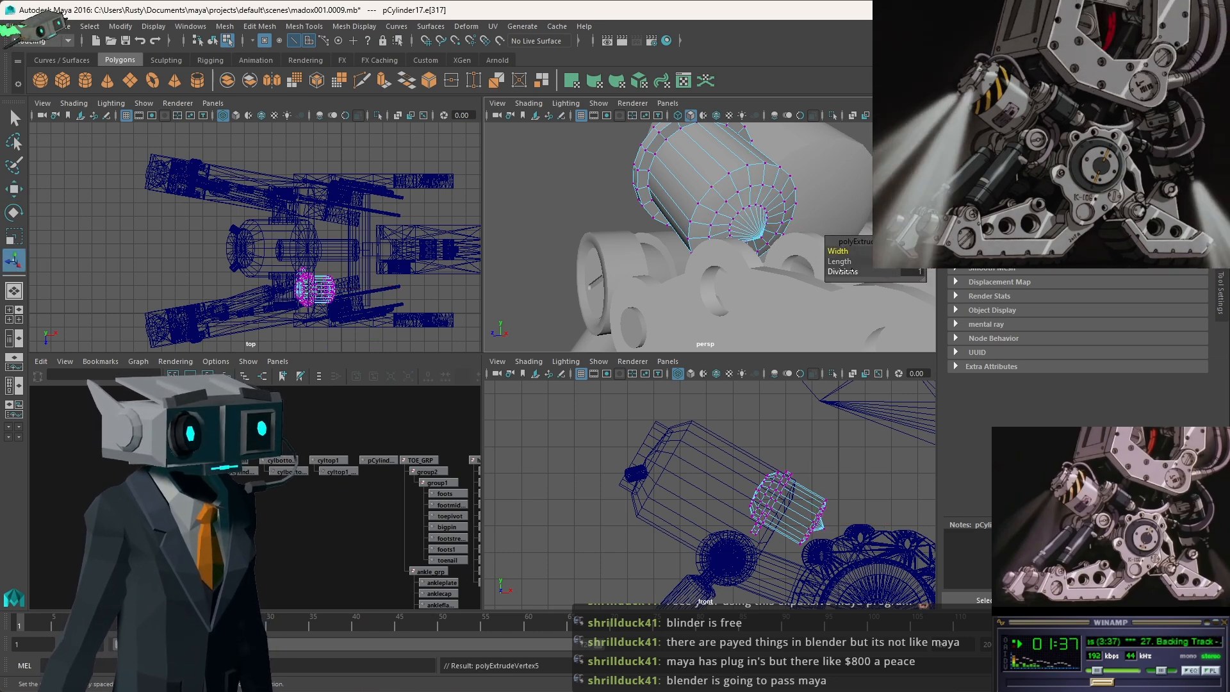
{"action": "left_click_drag", "start_coordinate": [843, 272], "coordinate": [850, 271]}
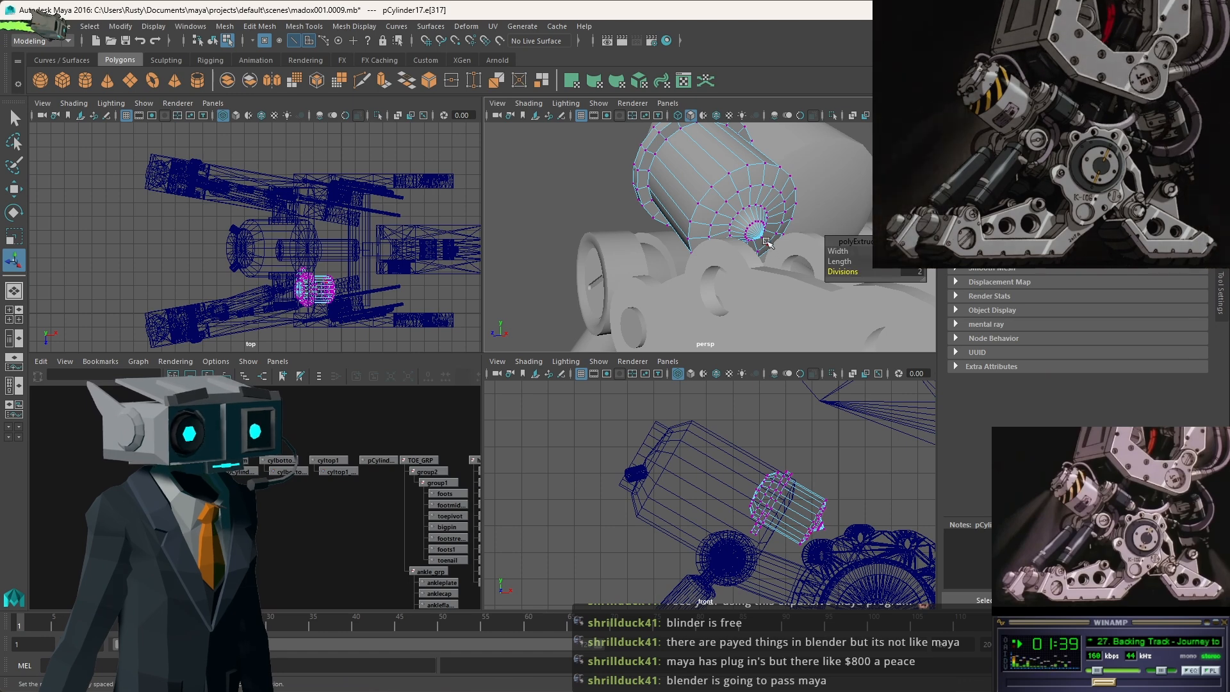
Set the vertex extrusion's width to 0.7 and its length to 1.5 to form a cone on the end cap.
{"action": "left_click_drag", "start_coordinate": [837, 250], "coordinate": [842, 251]}
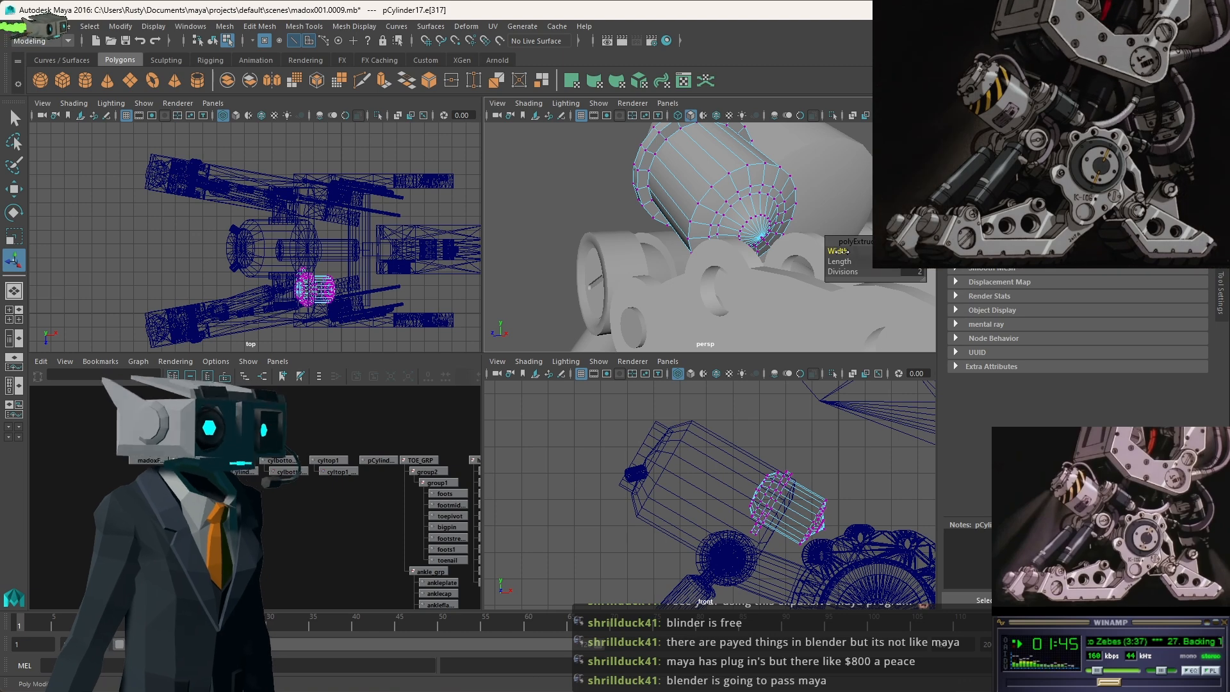
{"action": "left_click_drag", "start_coordinate": [841, 252], "coordinate": [841, 252]}
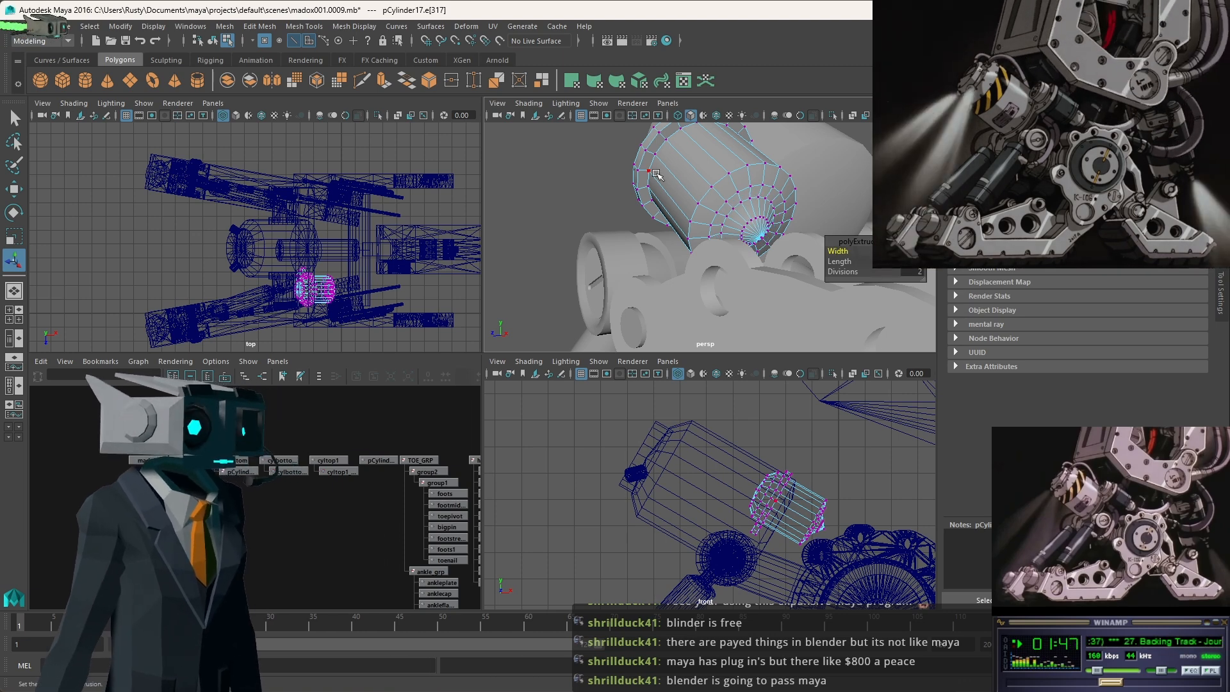
{"action": "left_click_drag", "start_coordinate": [701, 183], "coordinate": [756, 178], "text": "alt"}
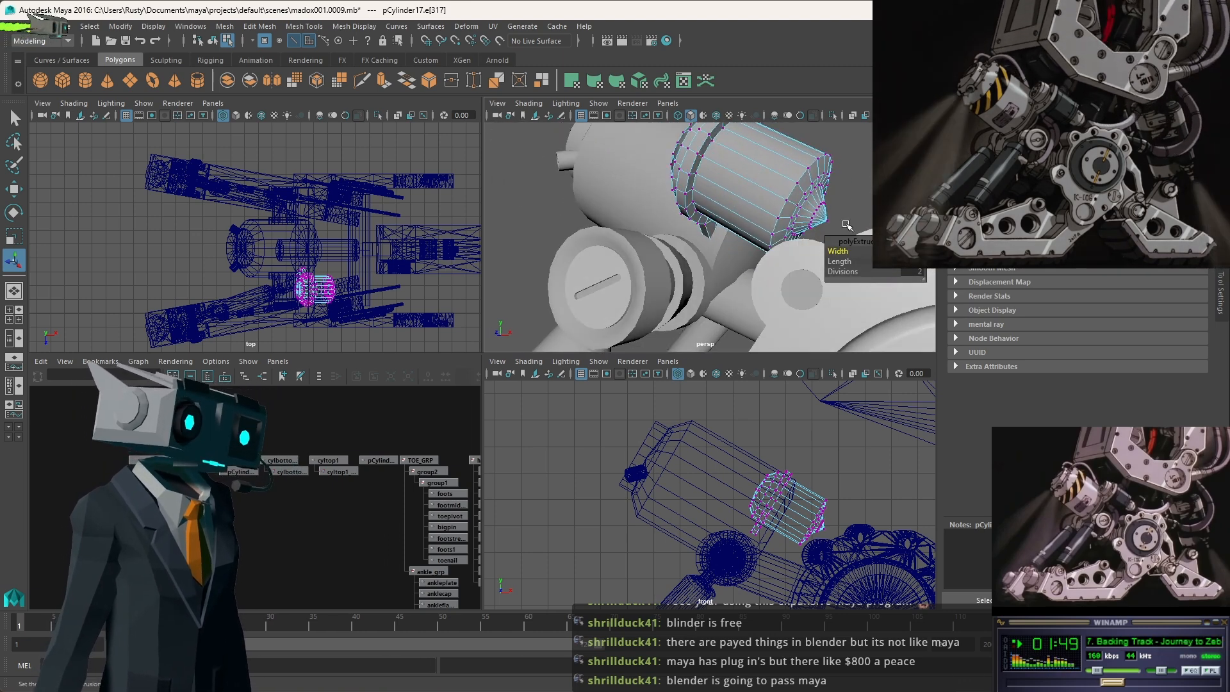
{"action": "left_click_drag", "start_coordinate": [849, 261], "coordinate": [856, 261]}
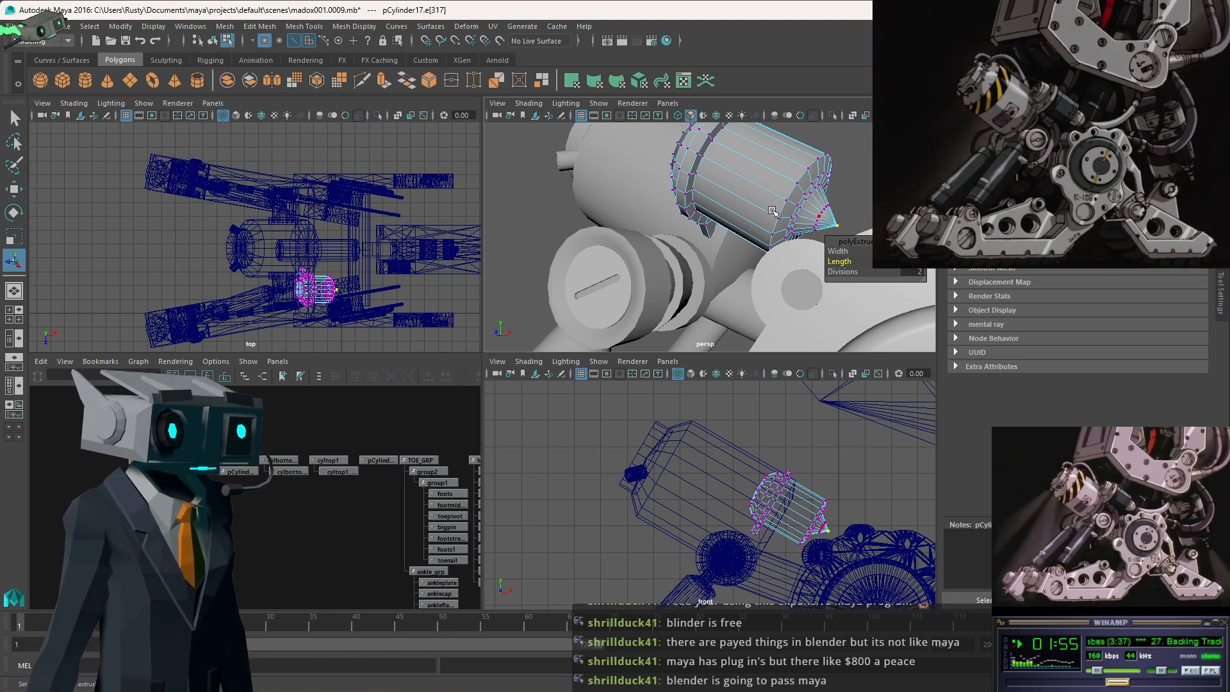
Select the tip vertex of the small cylinder's end cone and move it back toward the cap to shorten the cone.
{"action": "scroll", "coordinate": [831, 530], "scroll_direction": "up", "scroll_amount": 3}
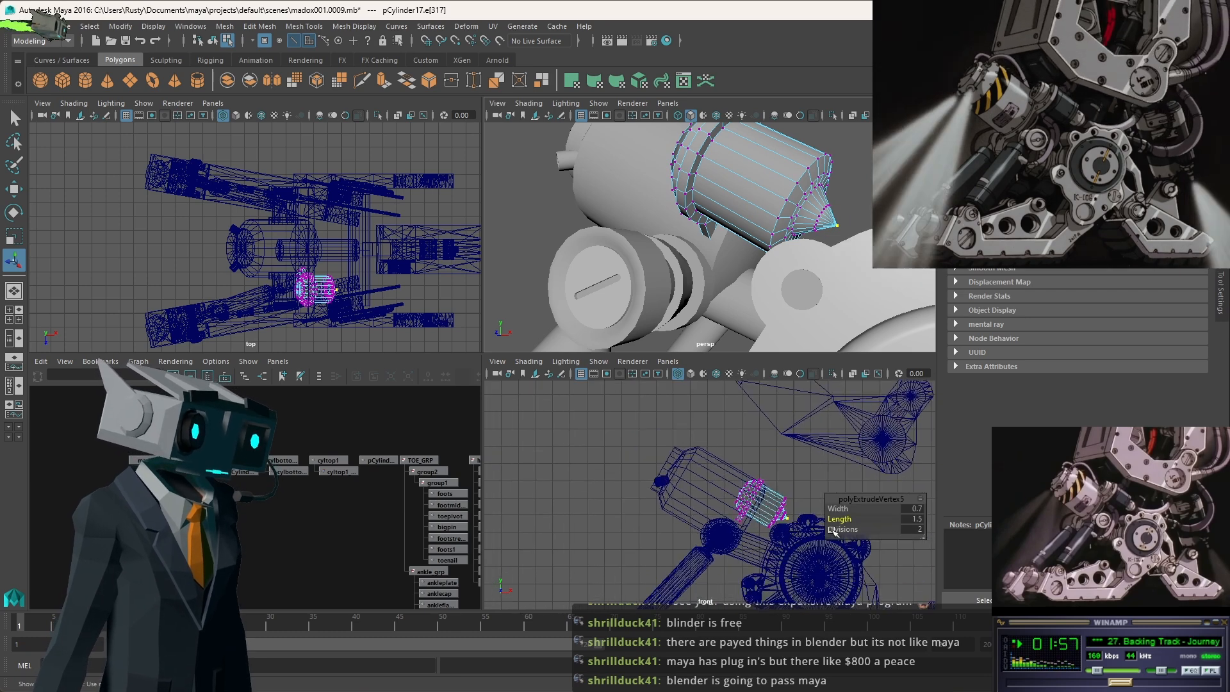
{"action": "middle_click_drag", "start_coordinate": [786, 508], "coordinate": [569, 431], "text": "alt"}
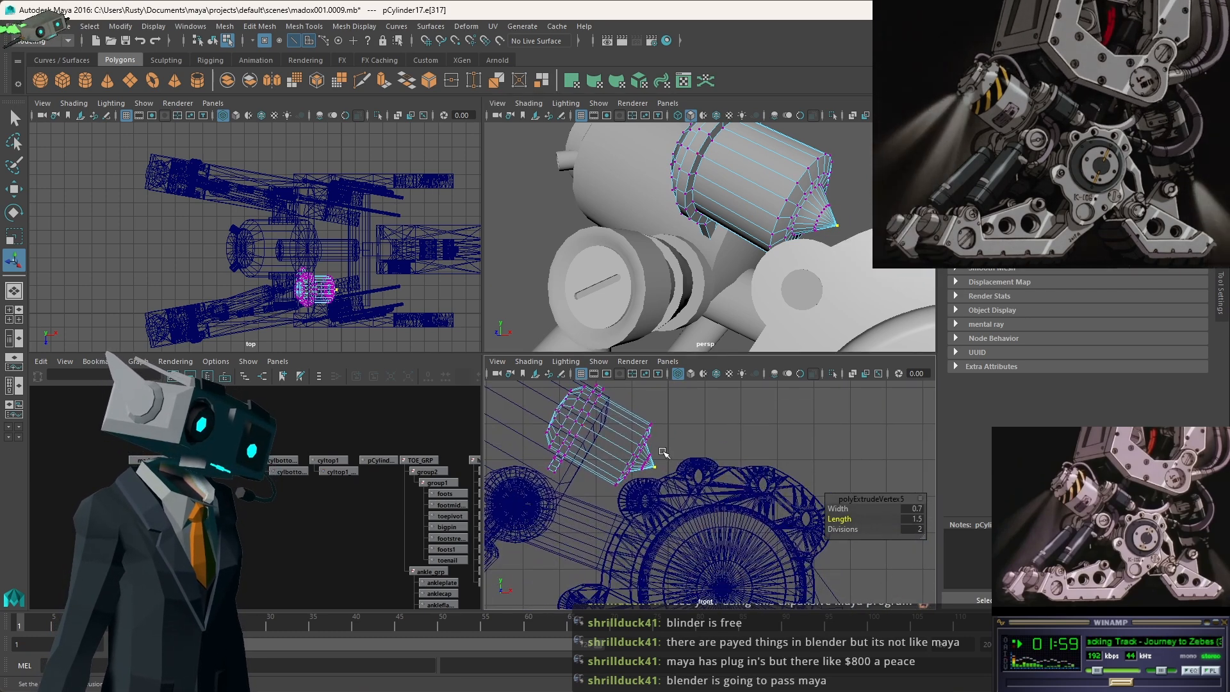
{"action": "scroll", "coordinate": [659, 450], "scroll_direction": "up", "scroll_amount": 3}
{"action": "scroll", "coordinate": [565, 442], "scroll_direction": "up", "scroll_amount": 2}
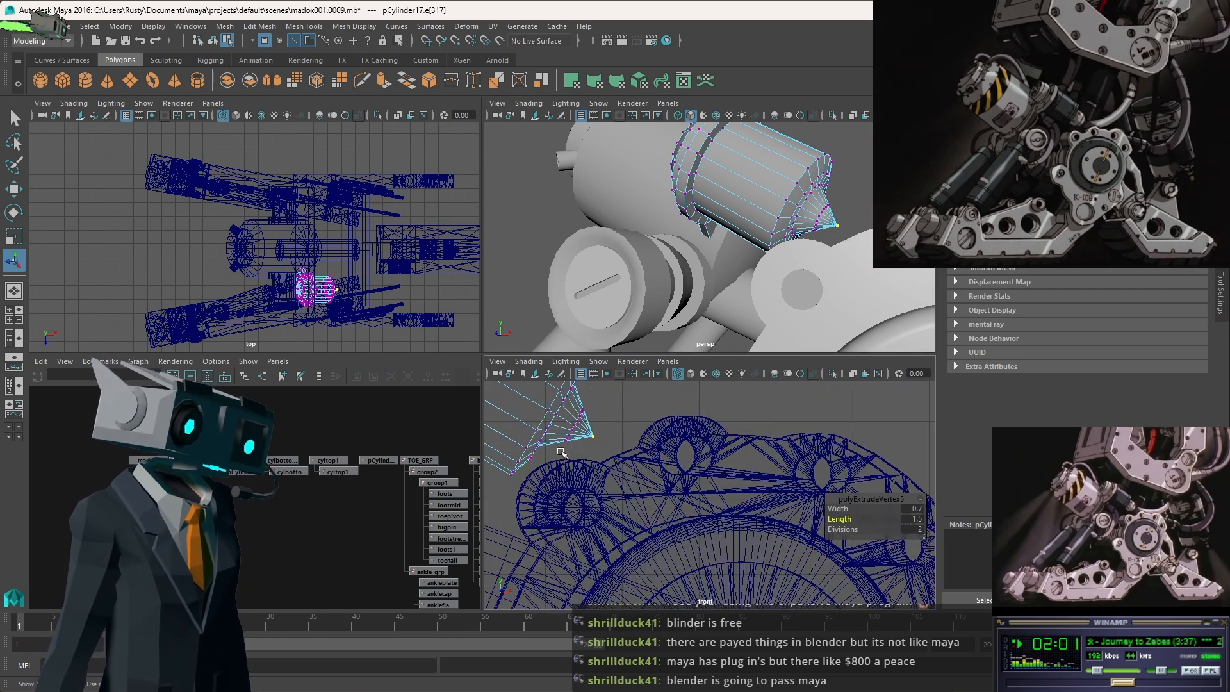
{"action": "middle_click_drag", "start_coordinate": [566, 435], "coordinate": [678, 482], "text": "alt"}
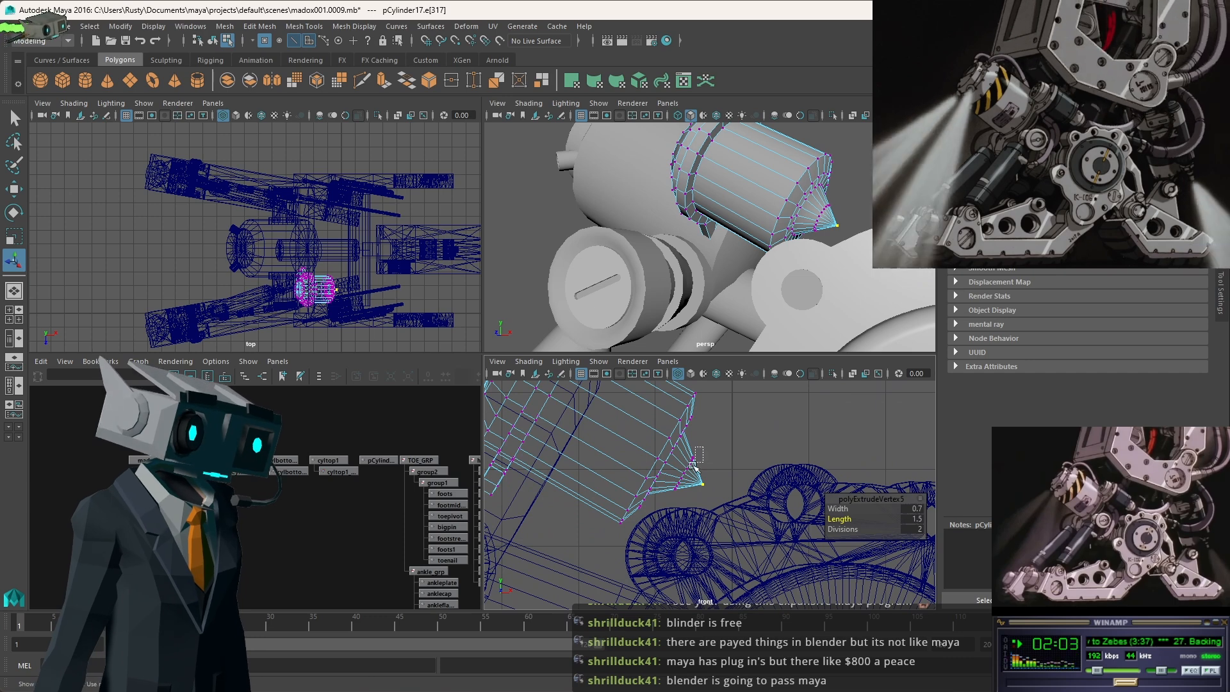
{"action": "left_click_drag", "start_coordinate": [703, 447], "coordinate": [685, 517]}
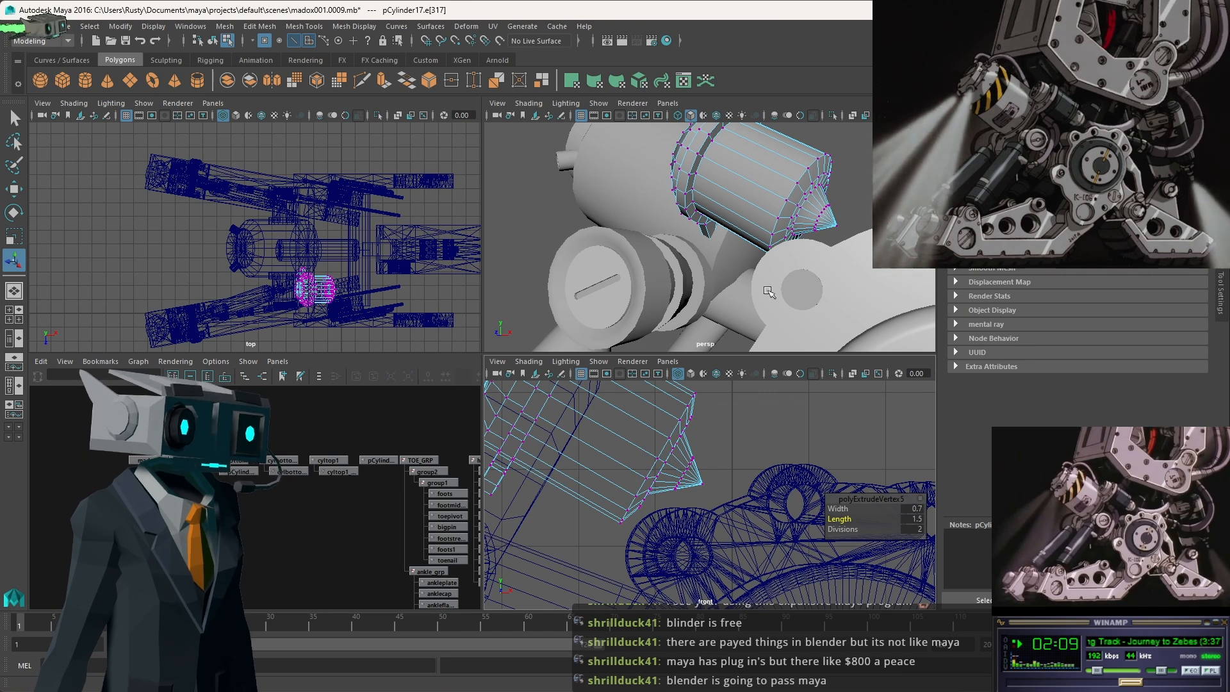
{"action": "scroll", "coordinate": [686, 505], "scroll_direction": "up", "scroll_amount": 5}
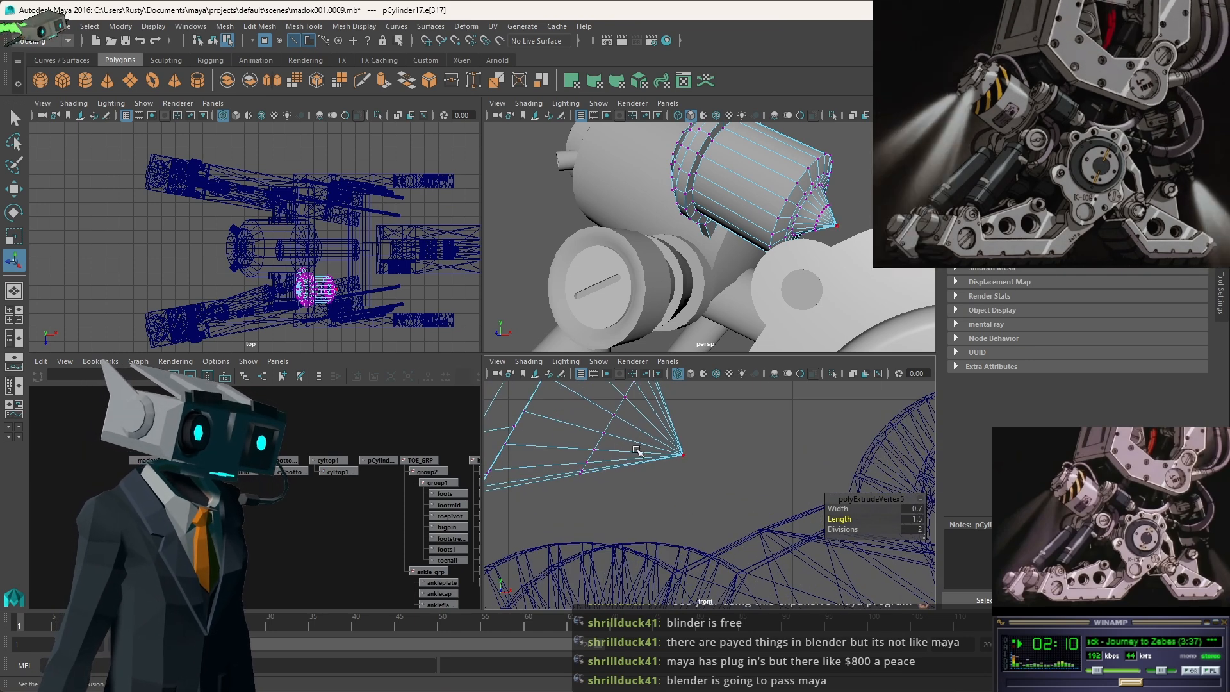
{"action": "left_click", "coordinate": [615, 416], "text": "shift"}
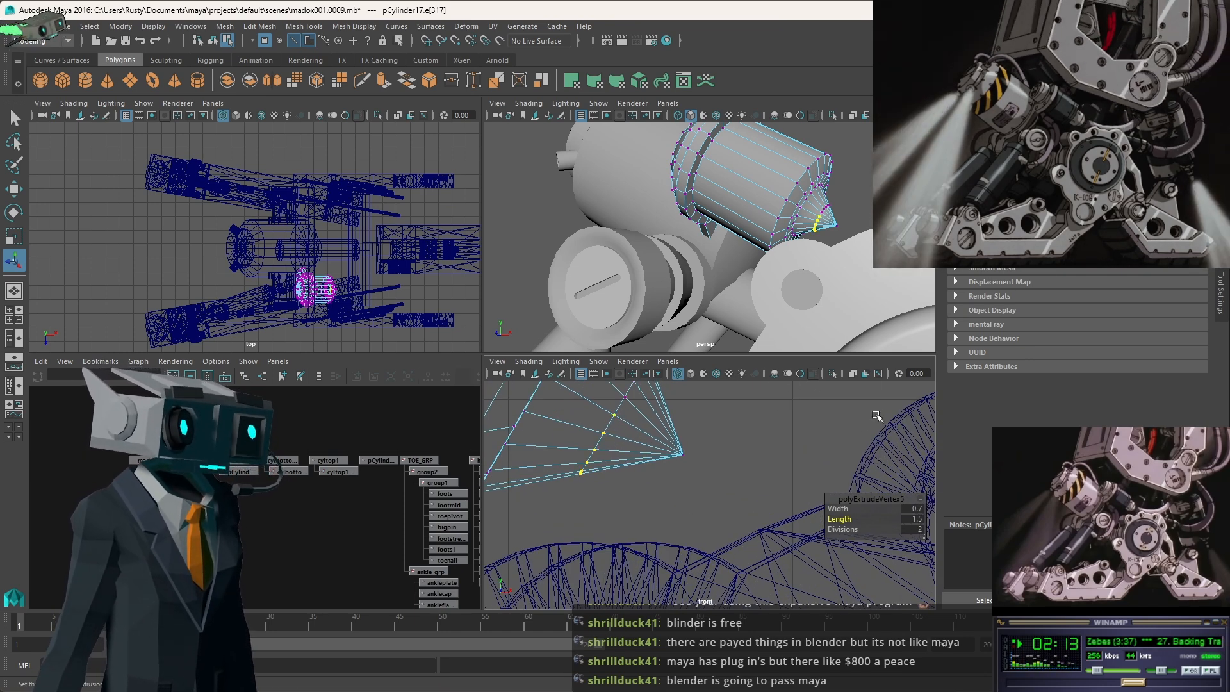
{"action": "left_click", "coordinate": [826, 208]}
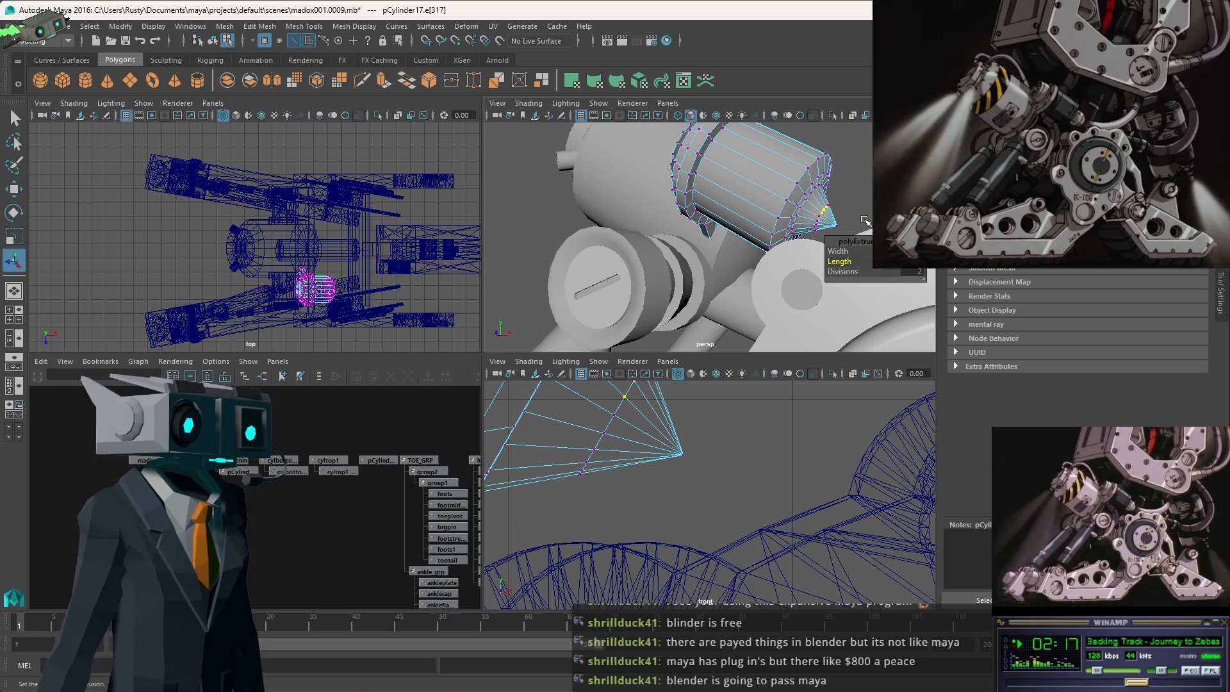
{"action": "left_click", "coordinate": [657, 476]}
{"action": "key", "text": "w"}
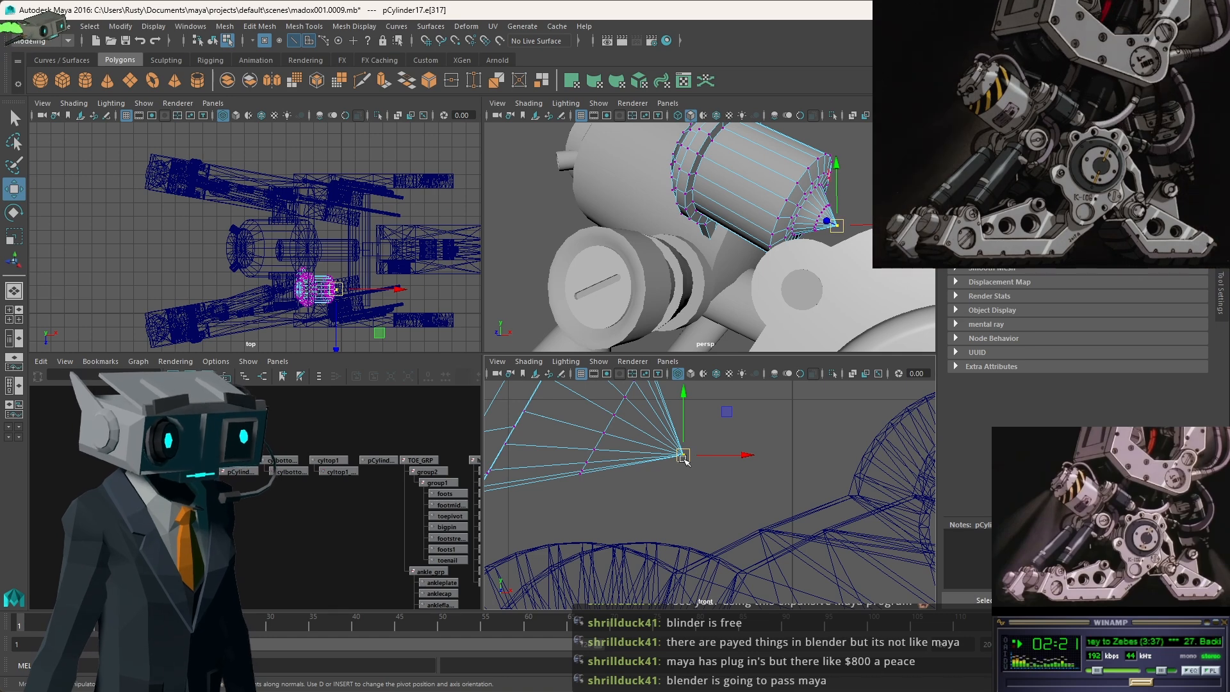
{"action": "left_click_drag", "start_coordinate": [683, 456], "coordinate": [641, 429]}
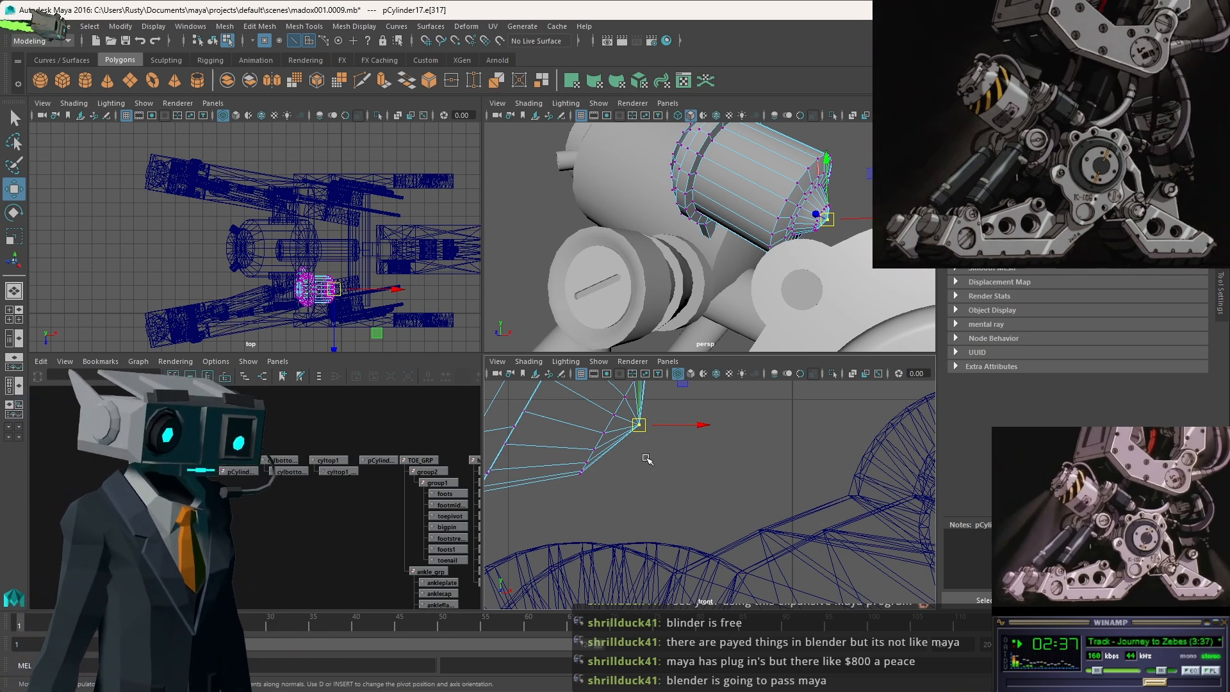
Select the cone's outer vertex ring together with its tip and scale them up to widen the end into a blunt nozzle.
{"action": "scroll", "coordinate": [642, 466], "scroll_direction": "down", "scroll_amount": 3}
{"action": "scroll", "coordinate": [712, 465], "scroll_direction": "down", "scroll_amount": 2}
{"action": "scroll", "coordinate": [712, 466], "scroll_direction": "up", "scroll_amount": 1}
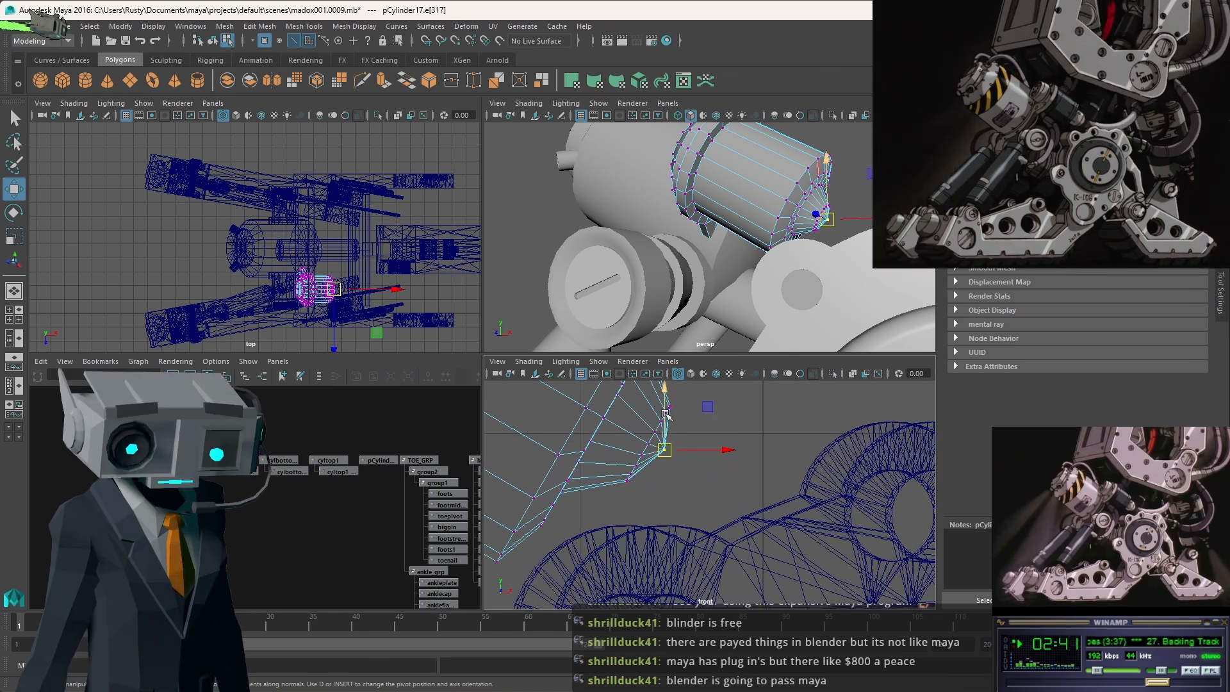
{"action": "key", "text": "q"}
{"action": "left_click_drag", "start_coordinate": [697, 395], "coordinate": [622, 513]}
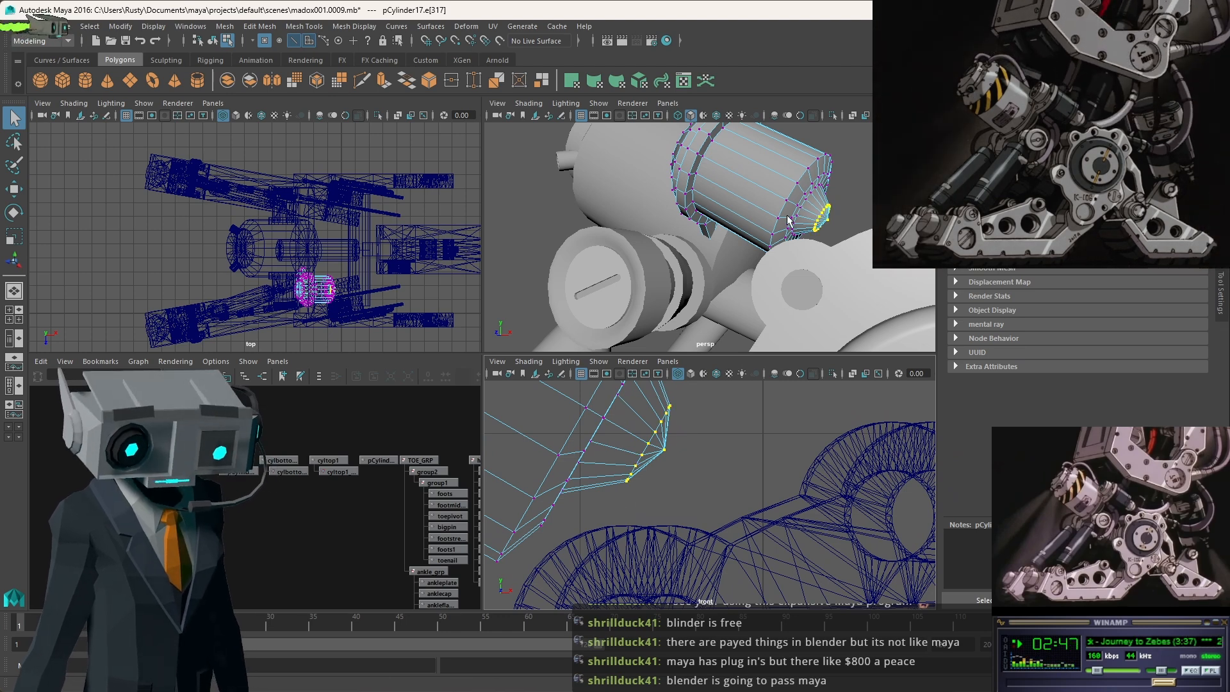
{"action": "key", "text": "r"}
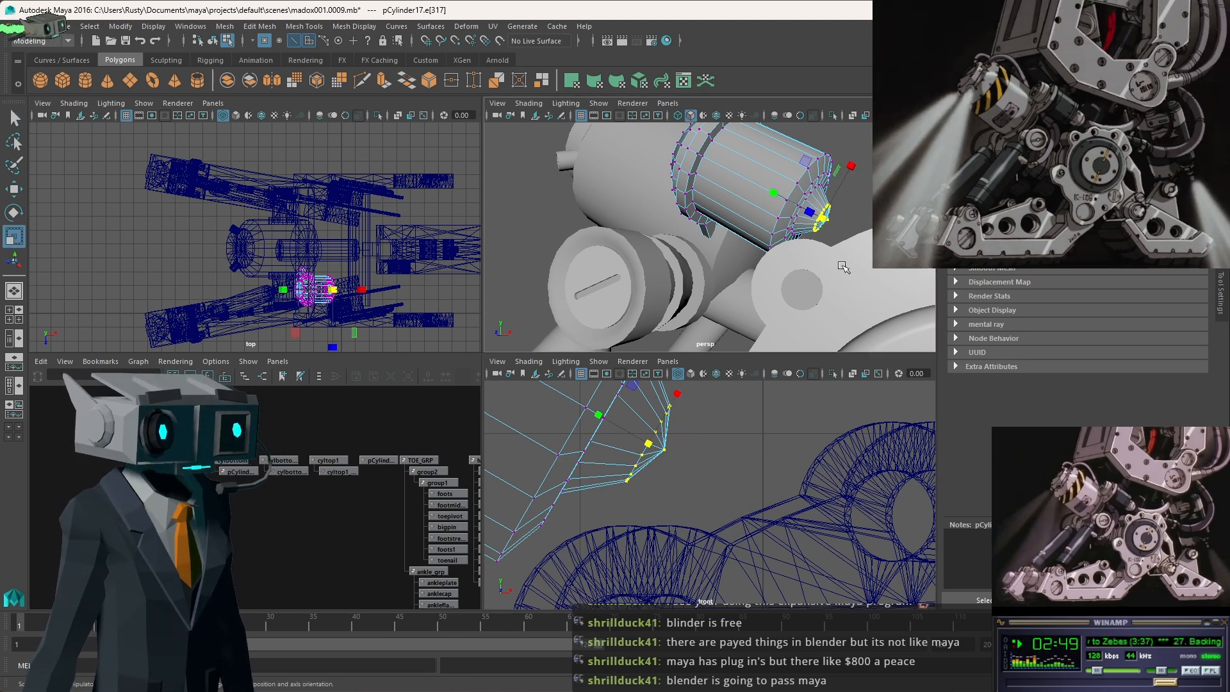
{"action": "left_click_drag", "start_coordinate": [848, 234], "coordinate": [817, 228], "text": "alt"}
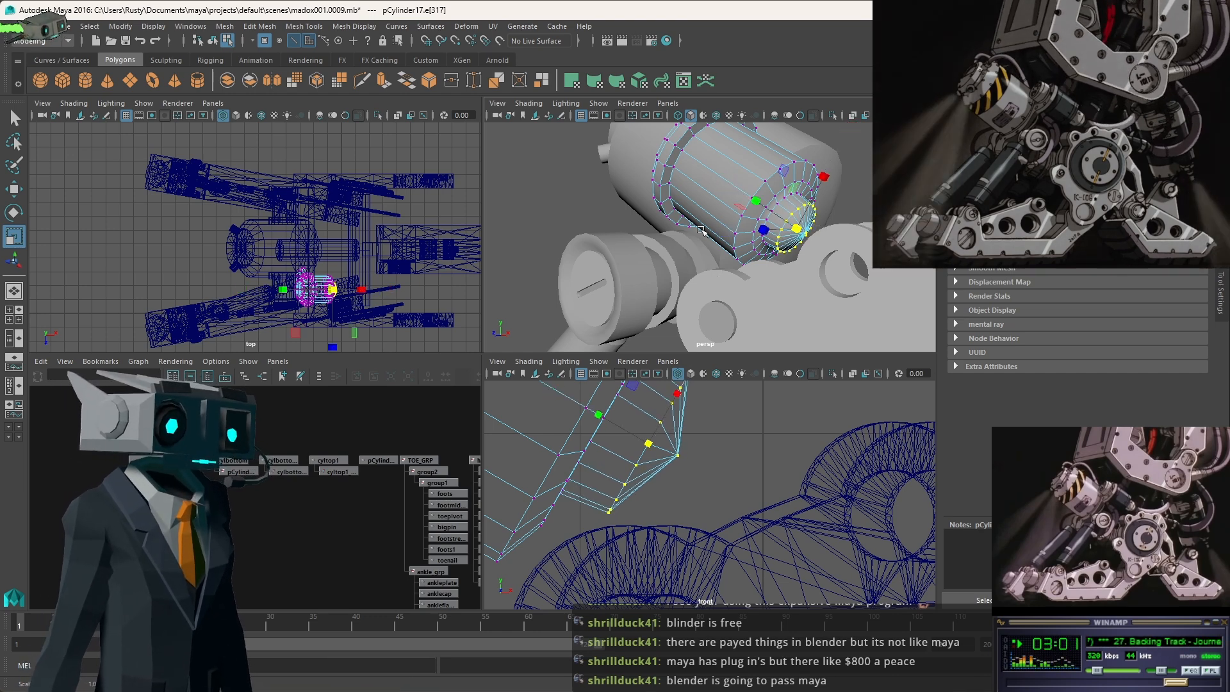
{"action": "left_click_drag", "start_coordinate": [723, 272], "coordinate": [780, 242], "text": "alt"}
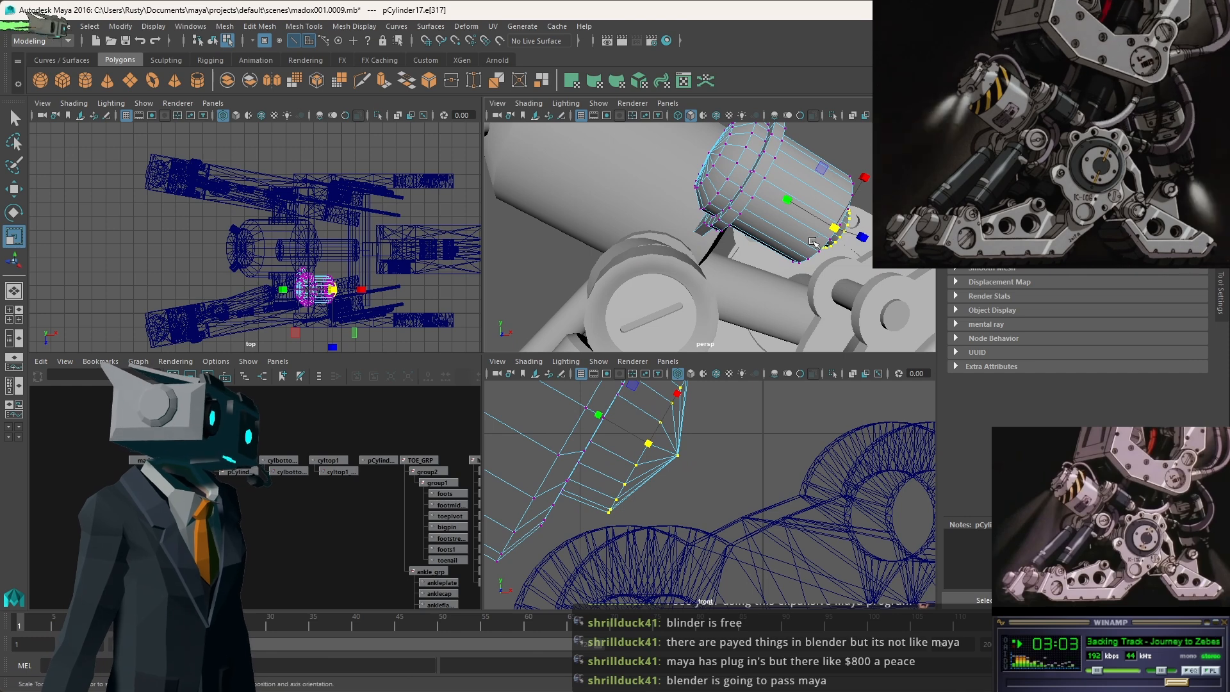
{"action": "scroll", "coordinate": [816, 241], "scroll_direction": "down", "scroll_amount": 2}
{"action": "scroll", "coordinate": [817, 240], "scroll_direction": "up", "scroll_amount": 5}
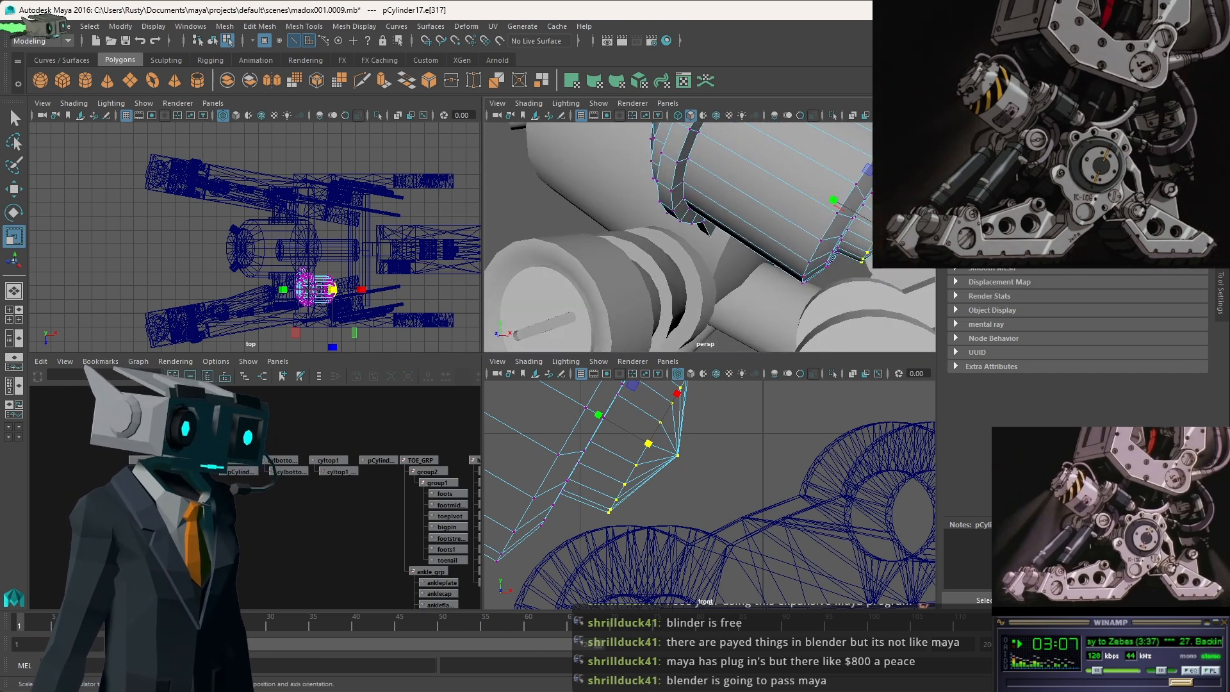
{"action": "scroll", "coordinate": [815, 306], "scroll_direction": "down", "scroll_amount": 4}
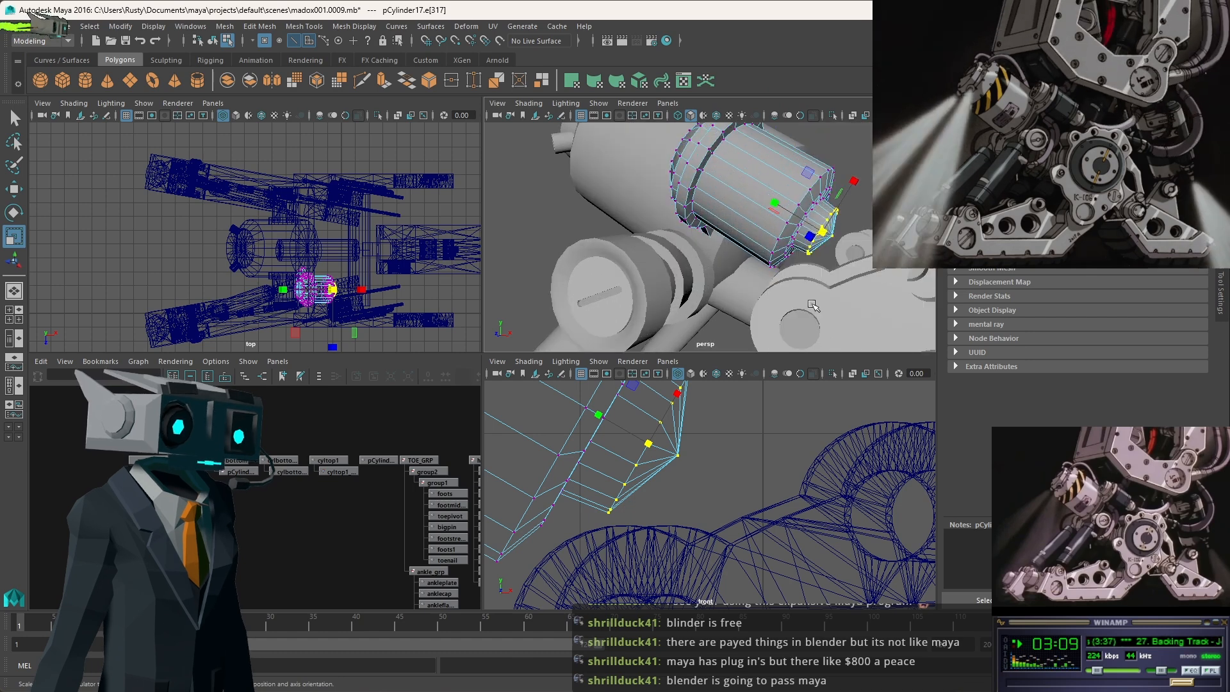
Return to object mode, select the small cylinder and examine its reshaped form against the rest of the leg.
{"action": "key", "text": "F8"}
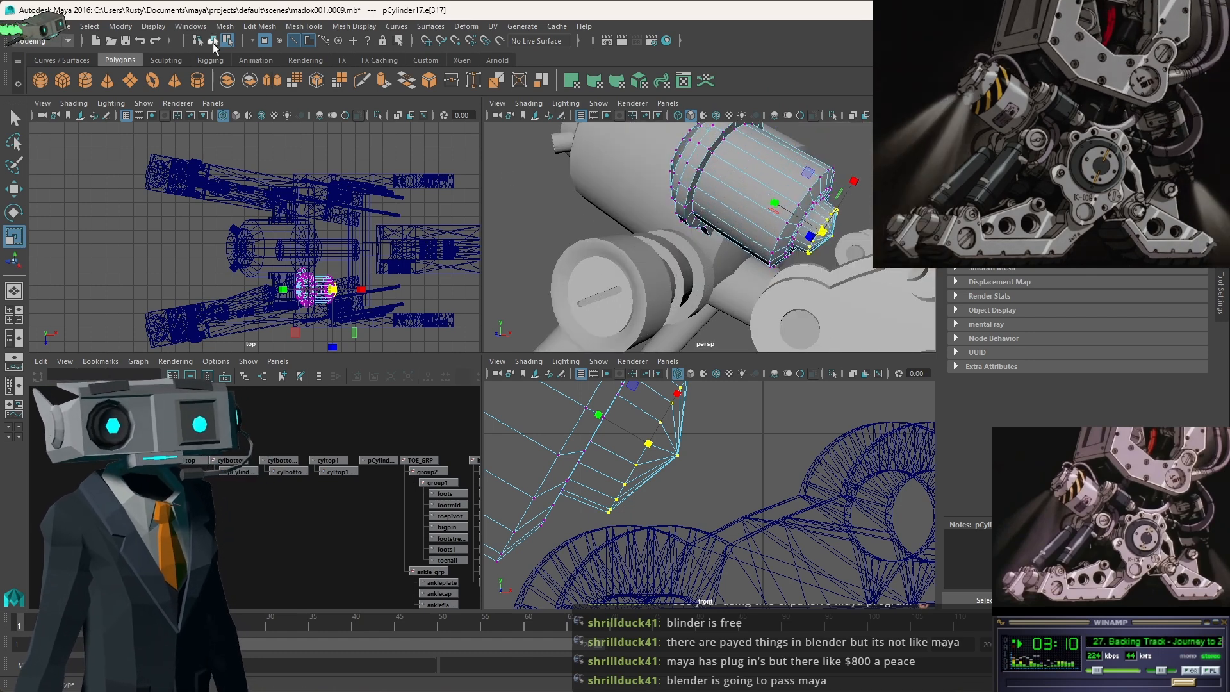
{"action": "left_click", "coordinate": [857, 145]}
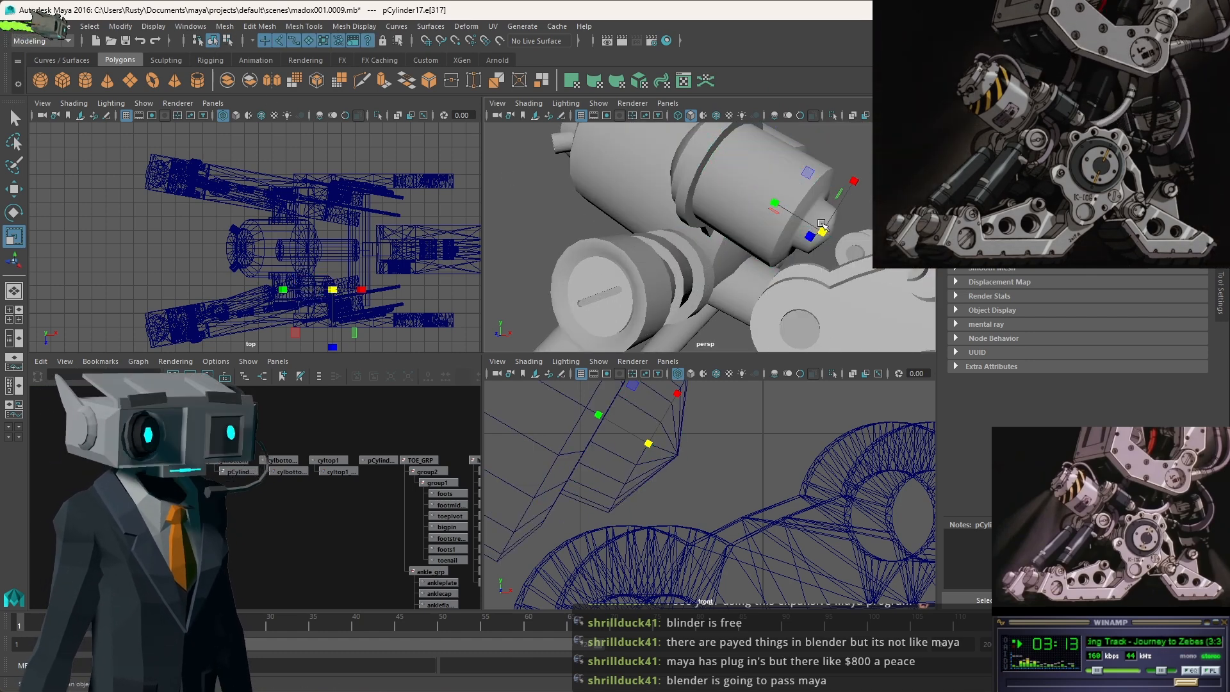
{"action": "key", "text": "q"}
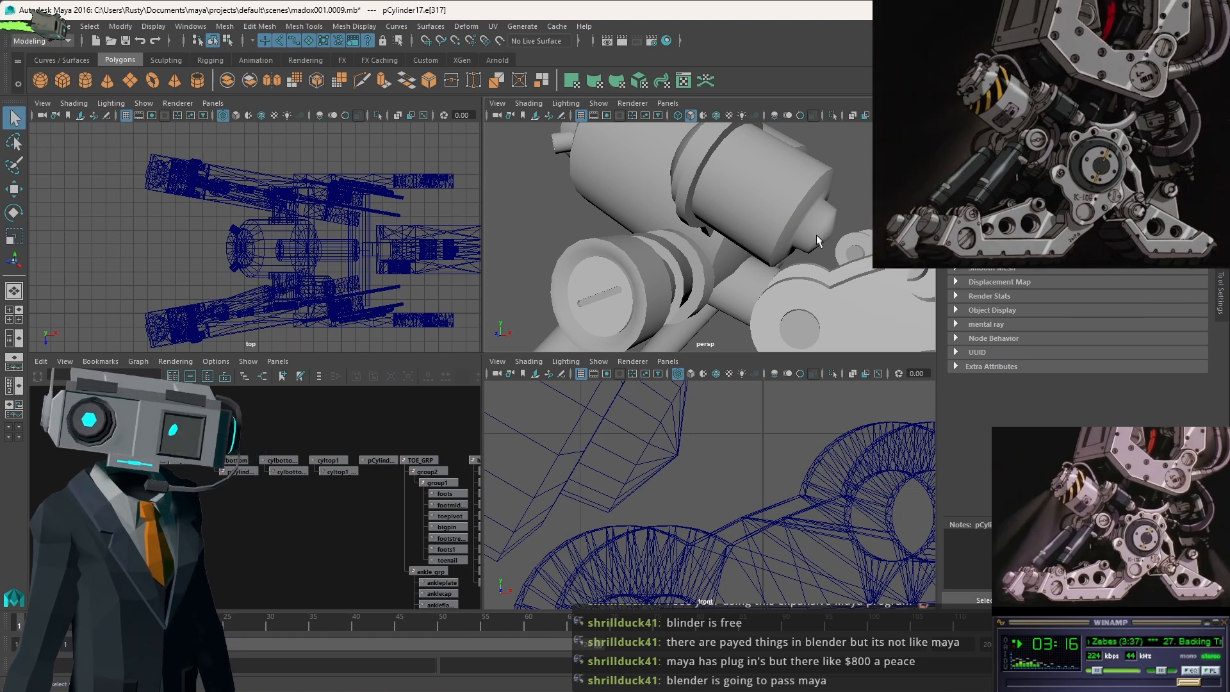
{"action": "left_click", "coordinate": [830, 227]}
{"action": "left_click", "coordinate": [859, 214]}
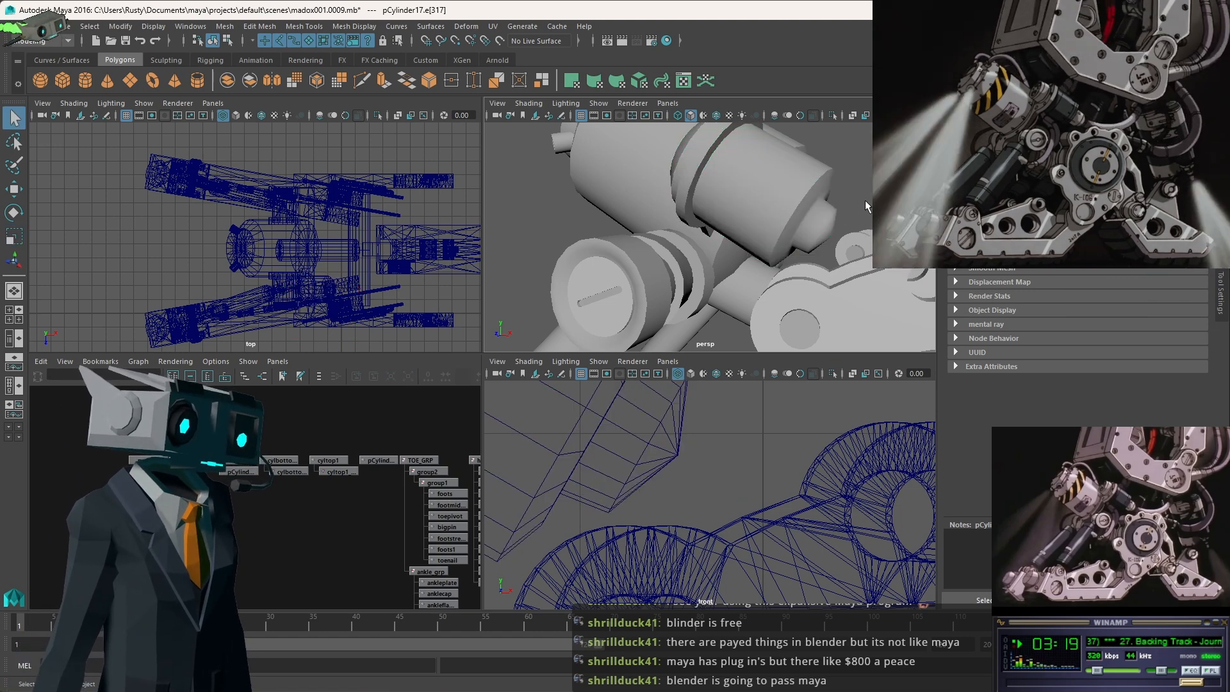
{"action": "left_click", "coordinate": [759, 178]}
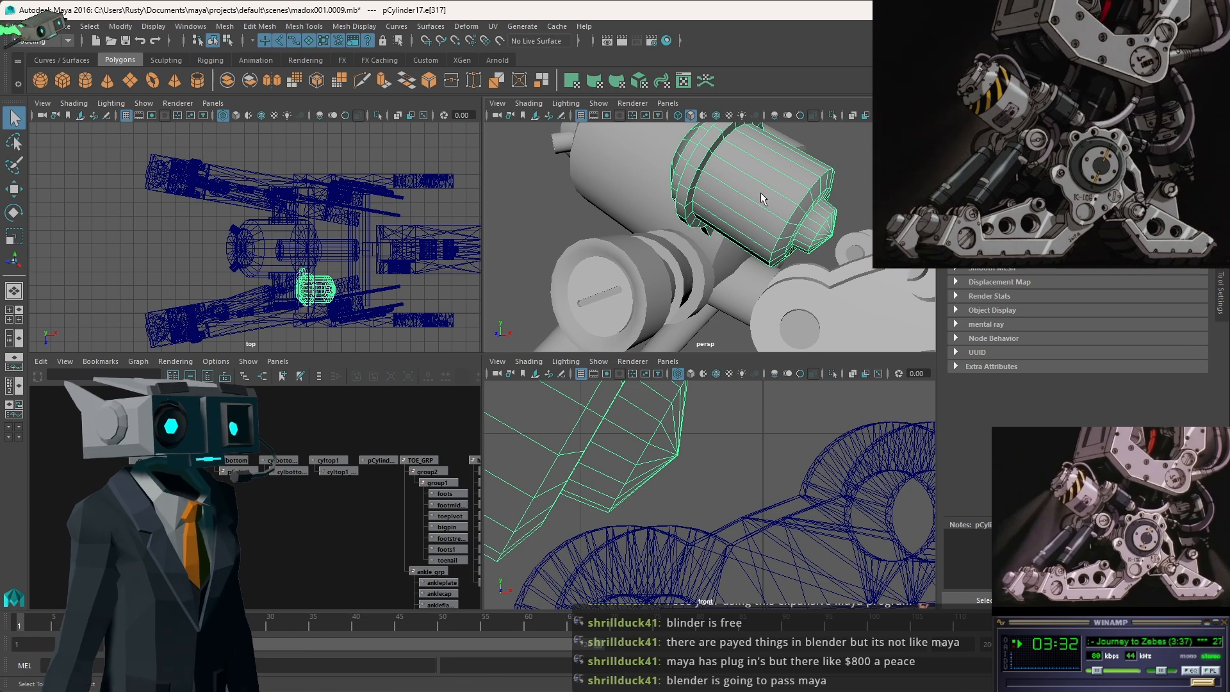
{"action": "left_click_drag", "start_coordinate": [763, 200], "coordinate": [846, 212], "text": "alt"}
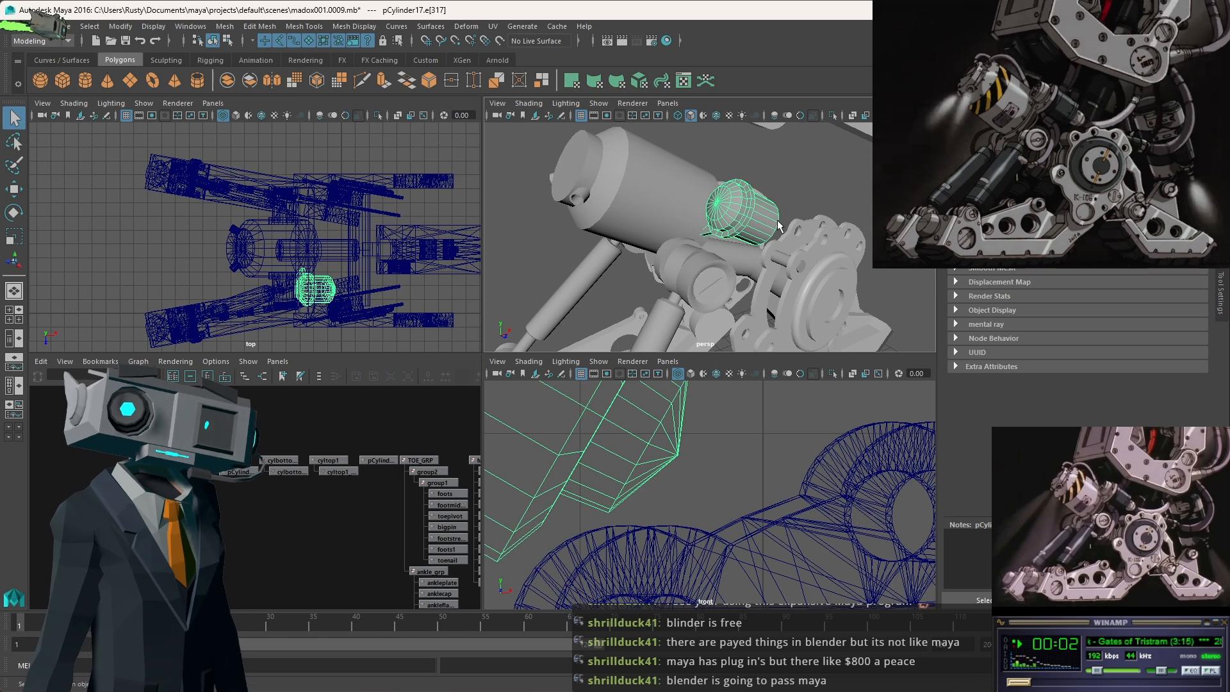
{"action": "mouse_move", "coordinate": [737, 230]}
{"action": "left_mouse_down", "text": "alt"}
{"action": "mouse_move", "coordinate": [796, 246]}
{"action": "mouse_move", "coordinate": [722, 219]}
{"action": "mouse_move", "coordinate": [739, 235]}
{"action": "left_mouse_up", "text": "alt"}
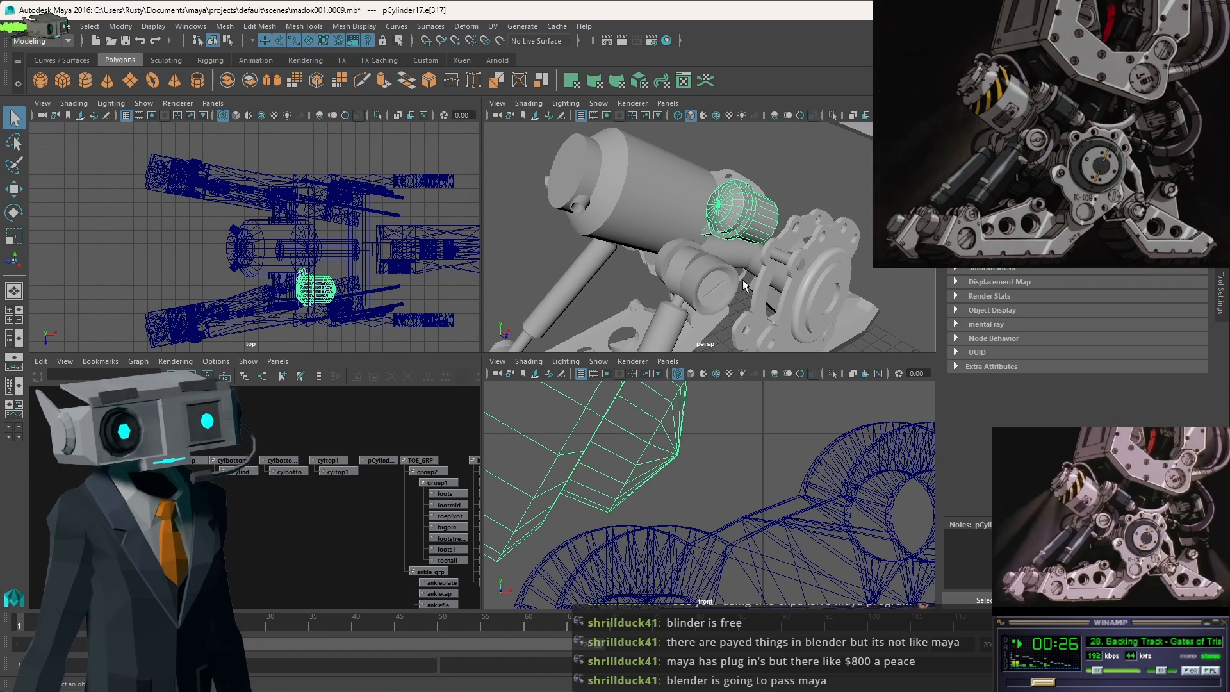
{"action": "mouse_move", "coordinate": [717, 241]}
{"action": "left_mouse_down", "text": "alt"}
{"action": "mouse_move", "coordinate": [797, 238]}
{"action": "mouse_move", "coordinate": [700, 233]}
{"action": "left_mouse_up", "text": "alt"}
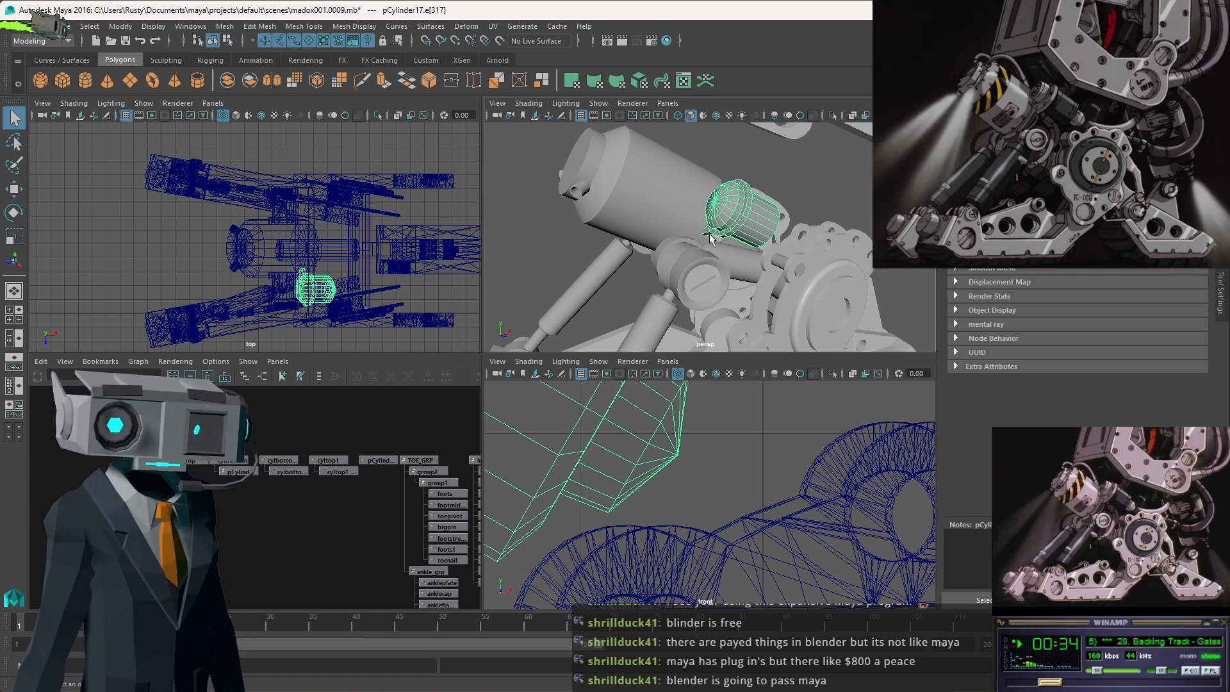
{"action": "scroll", "coordinate": [733, 282], "scroll_direction": "down", "scroll_amount": 4}
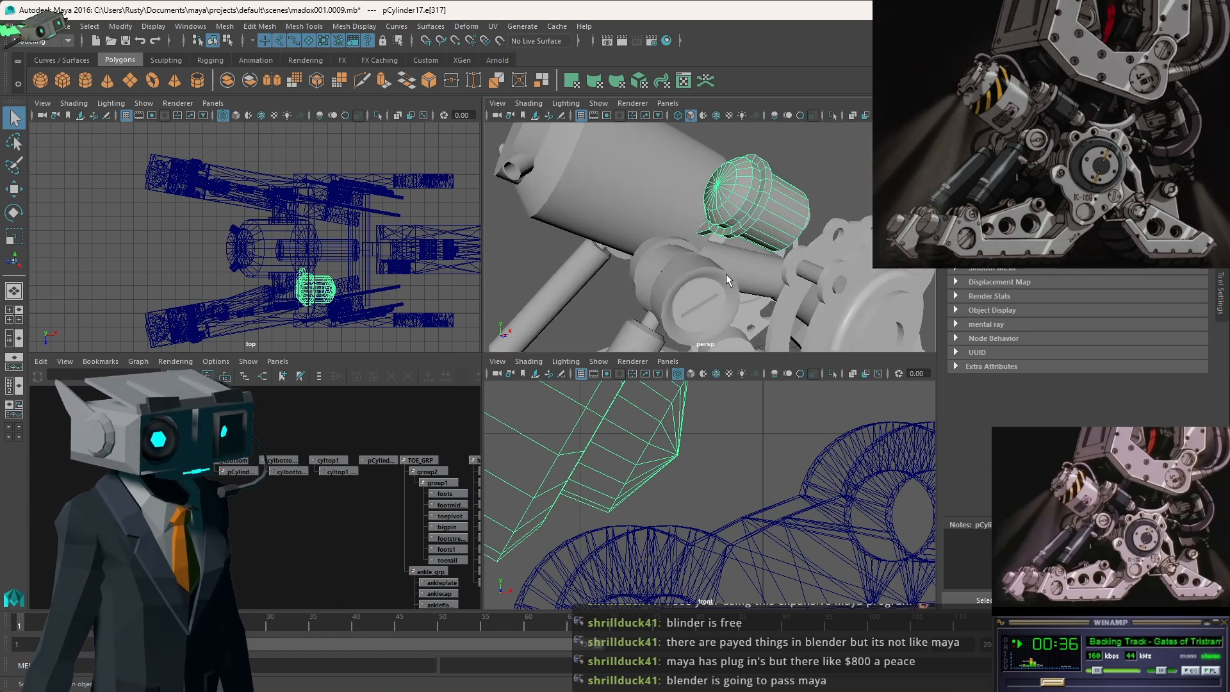
{"action": "left_click_drag", "start_coordinate": [756, 228], "coordinate": [729, 205], "text": "alt"}
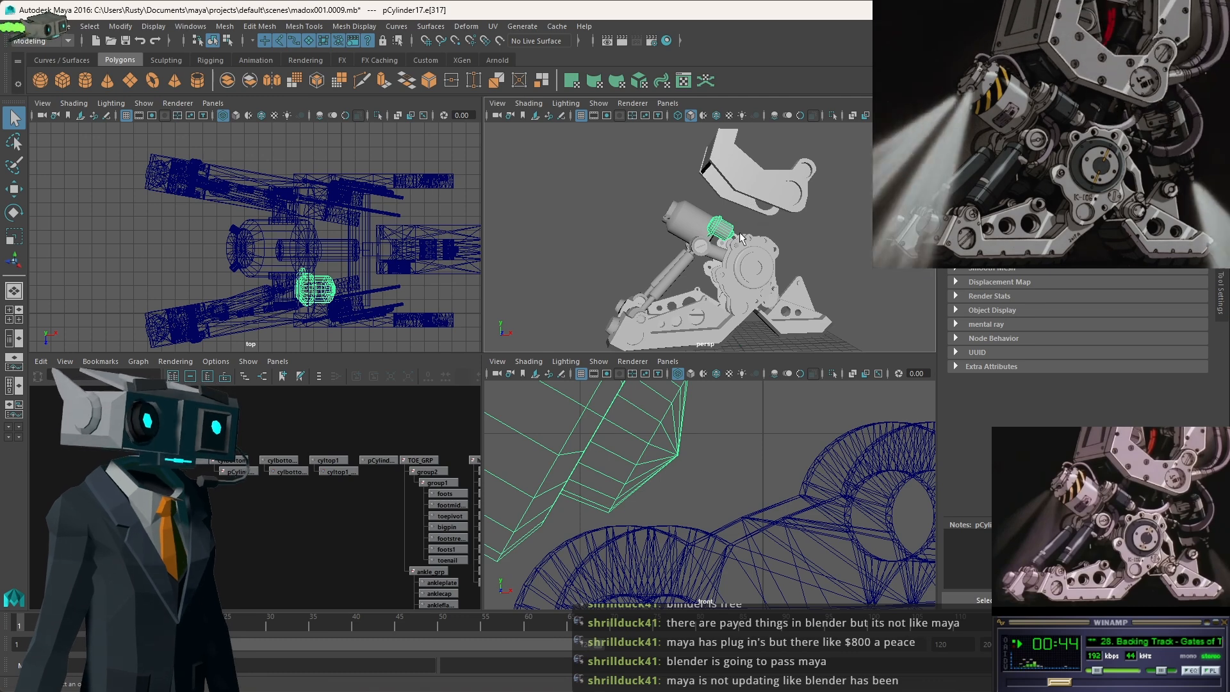
Select the large cylinder and insert an edge loop around its body, toward the end opposite the small cylinder.
{"action": "left_click", "coordinate": [692, 223]}
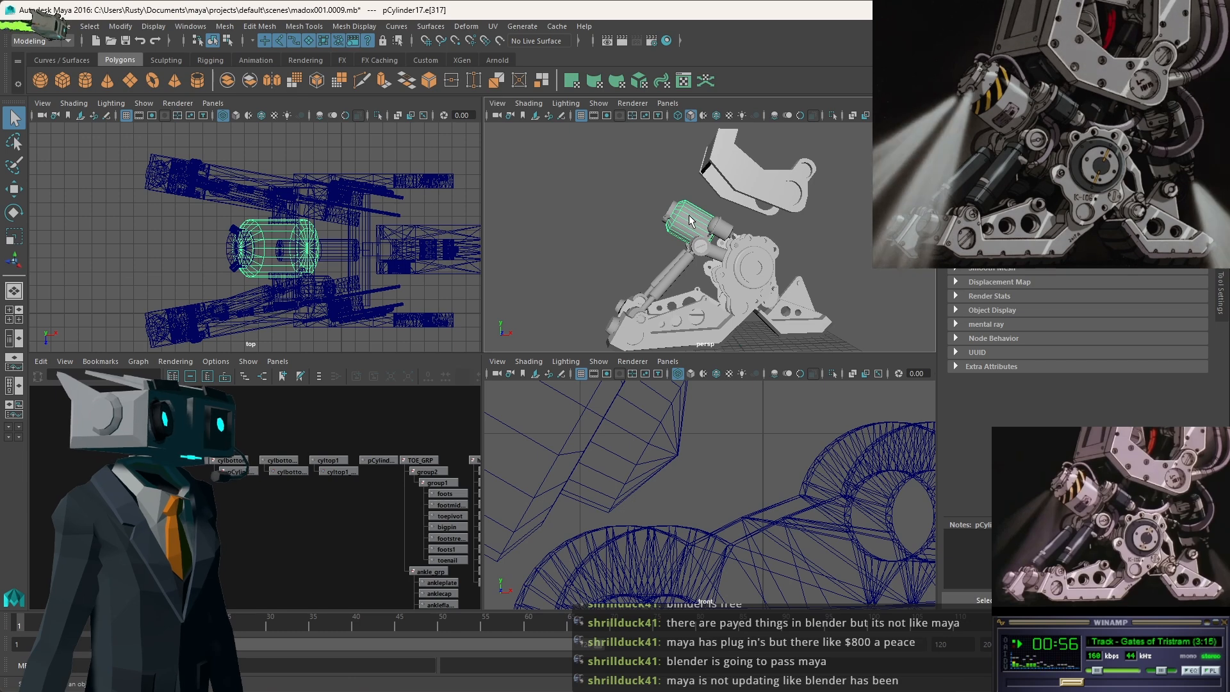
{"action": "scroll", "coordinate": [690, 215], "scroll_direction": "up", "scroll_amount": 10}
{"action": "left_click_drag", "start_coordinate": [622, 200], "coordinate": [641, 205], "text": "alt"}
{"action": "middle_click_drag", "start_coordinate": [641, 205], "coordinate": [692, 295], "text": "alt"}
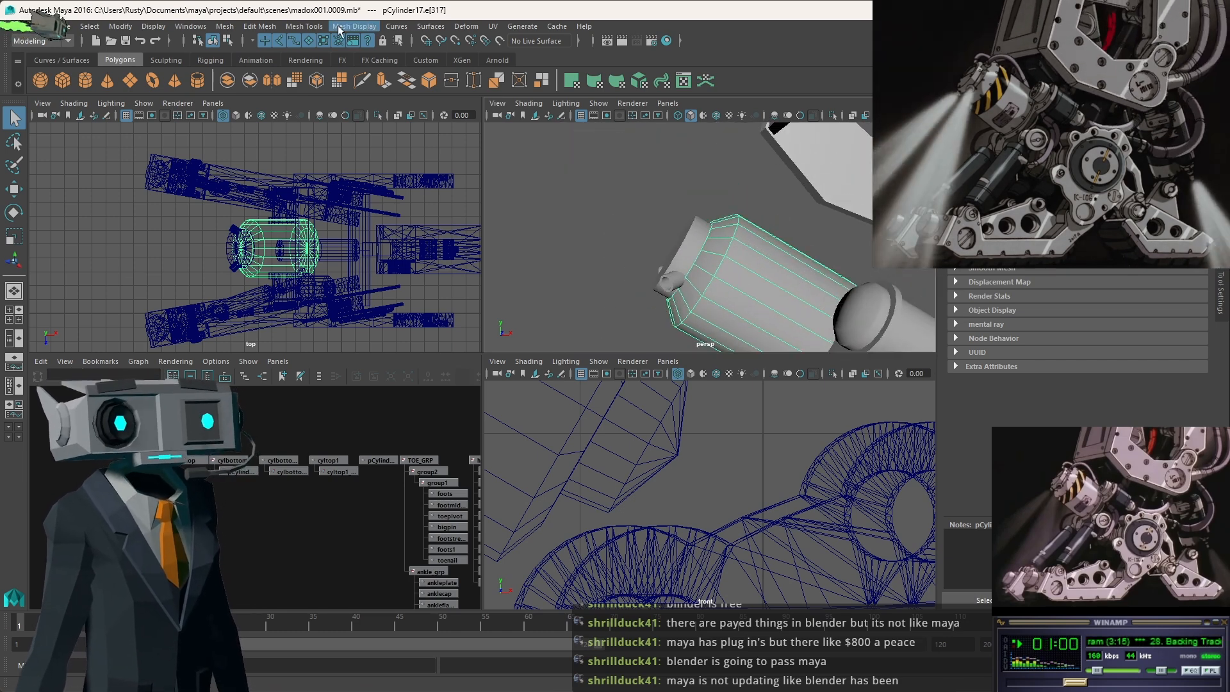
{"action": "left_click", "coordinate": [304, 27]}
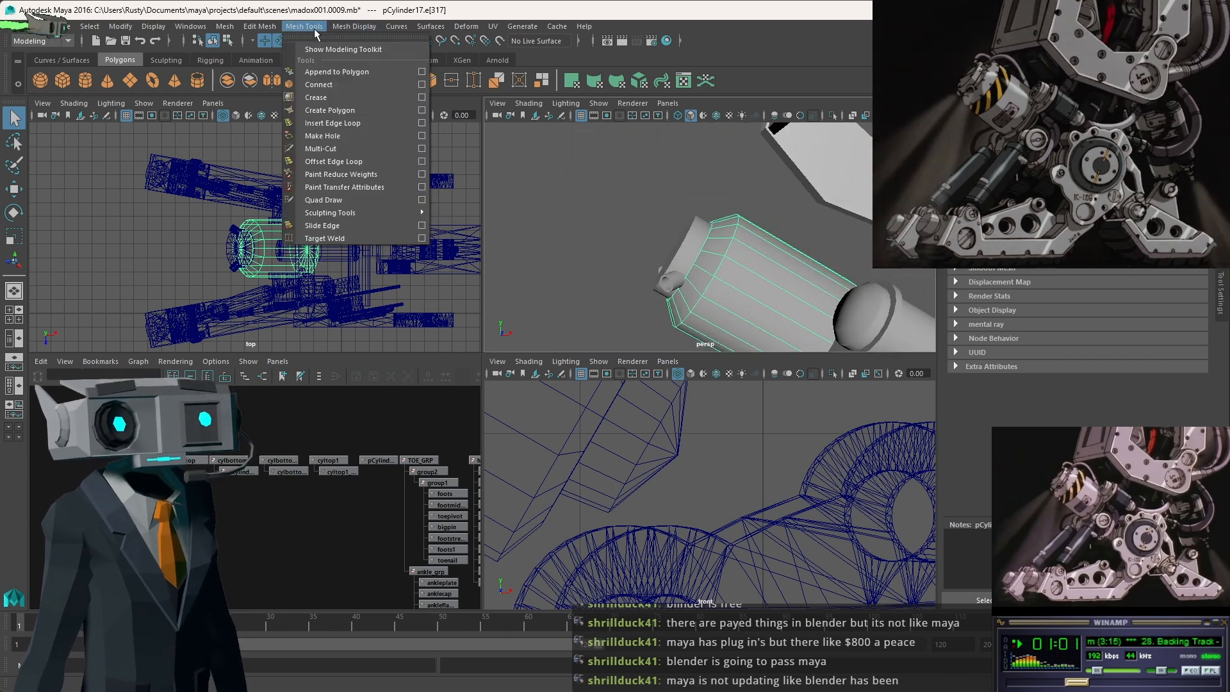
{"action": "left_click", "coordinate": [333, 123]}
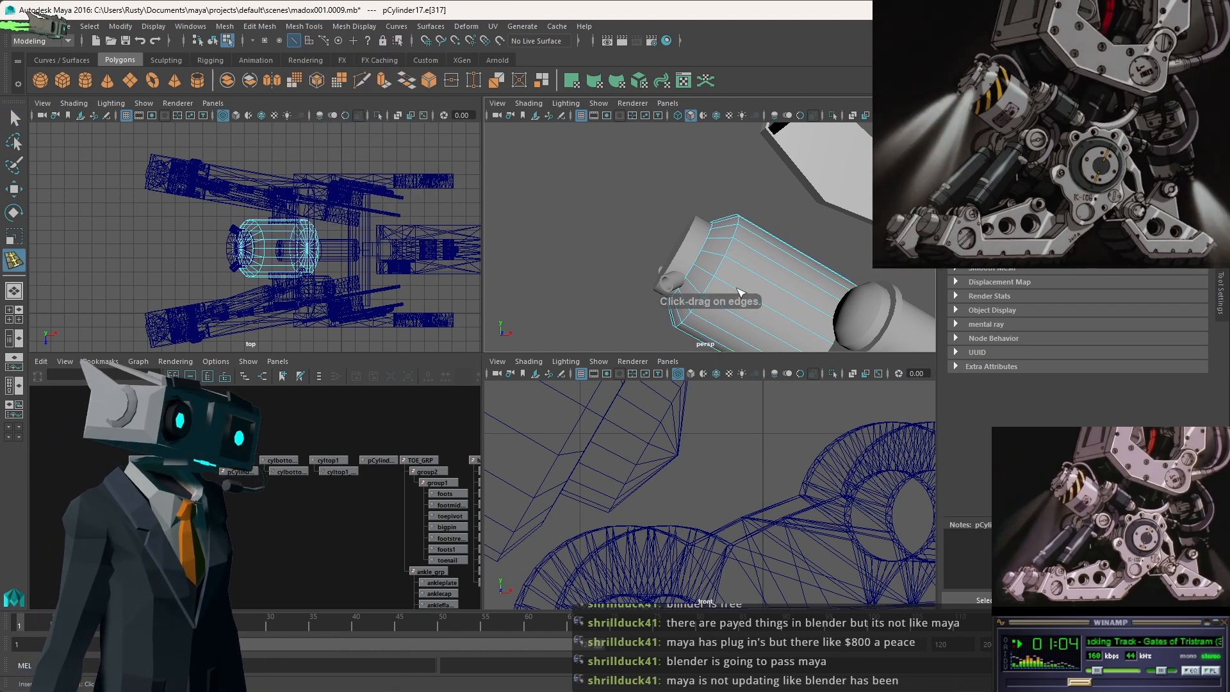
{"action": "left_click_drag", "start_coordinate": [740, 293], "coordinate": [753, 295]}
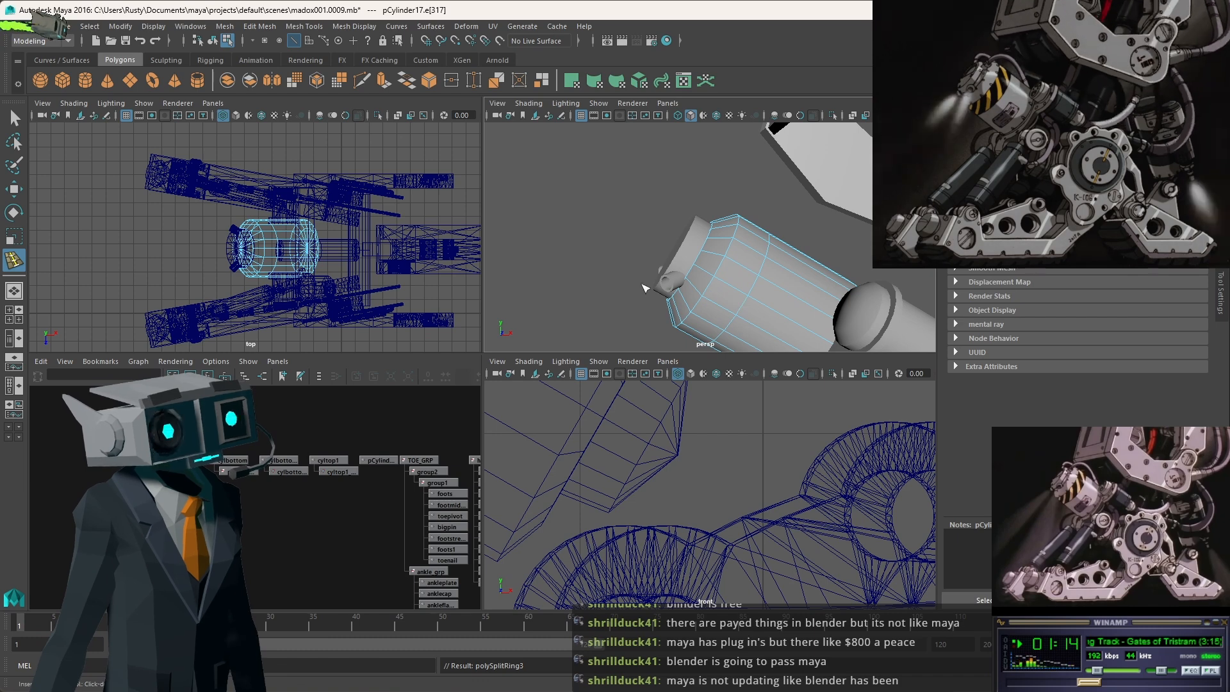
{"action": "left_click_drag", "start_coordinate": [654, 298], "coordinate": [731, 189], "text": "alt"}
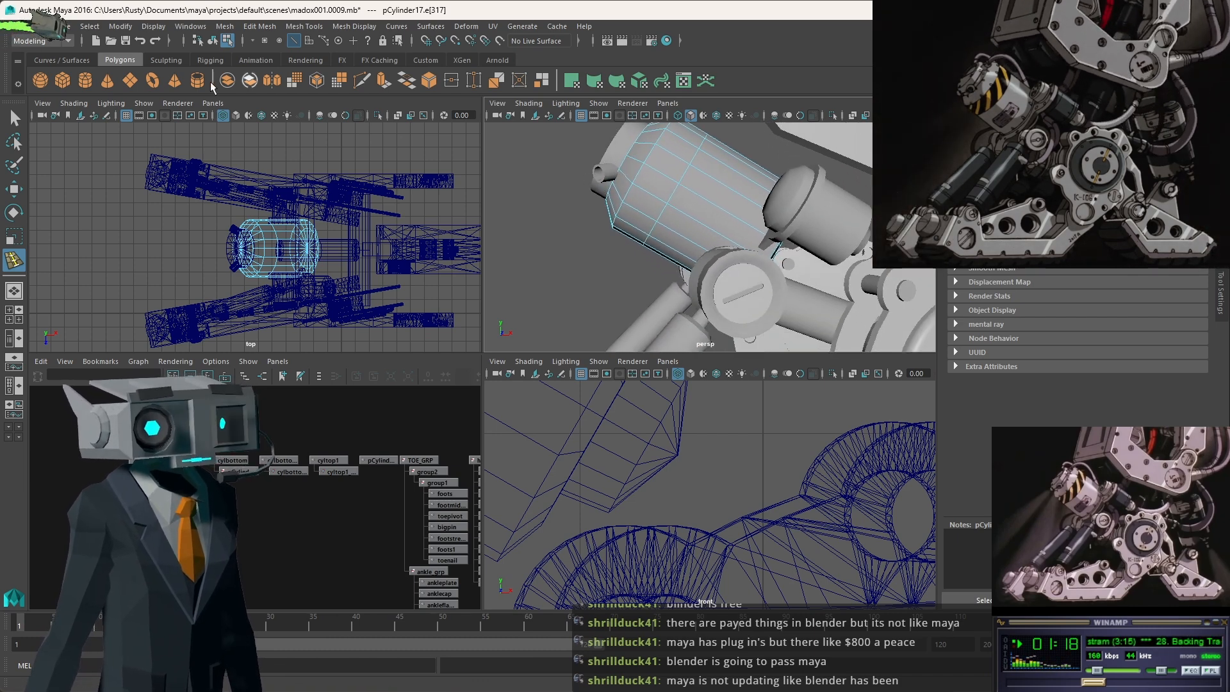
Leave the edge loop tool, select the rod below the large cylinder and return to object selection mode.
{"action": "left_click", "coordinate": [15, 119]}
{"action": "left_click_drag", "start_coordinate": [563, 270], "coordinate": [709, 260], "text": "alt"}
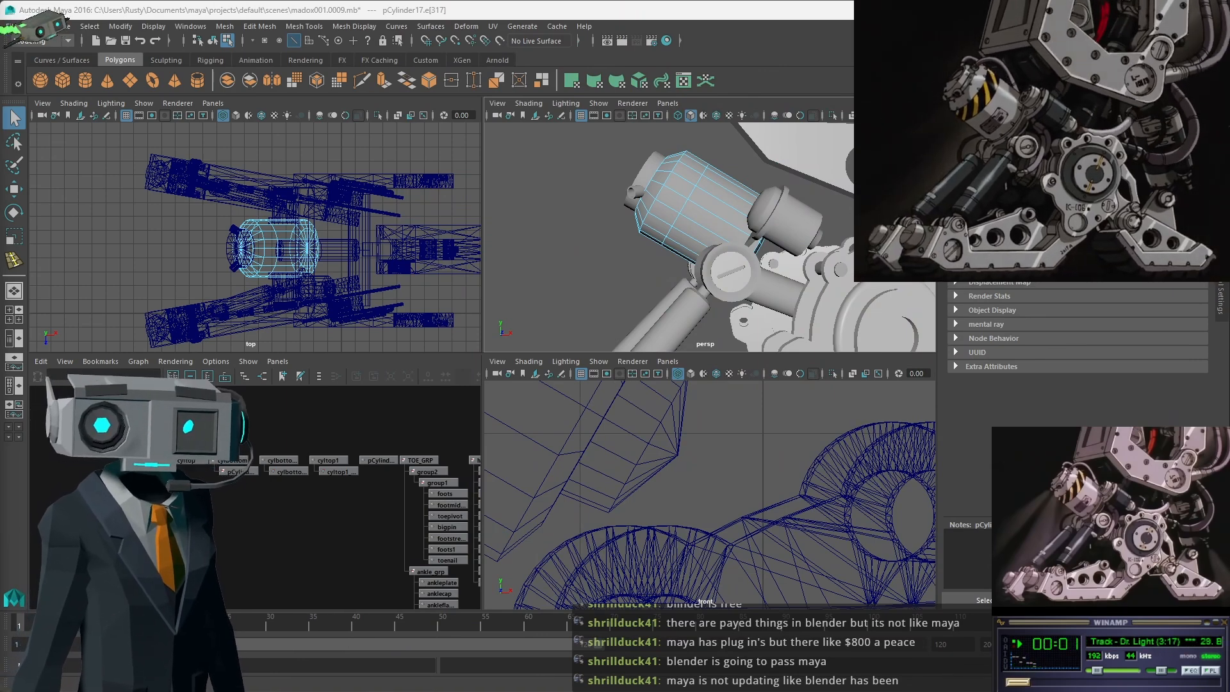
{"action": "left_click", "coordinate": [789, 294]}
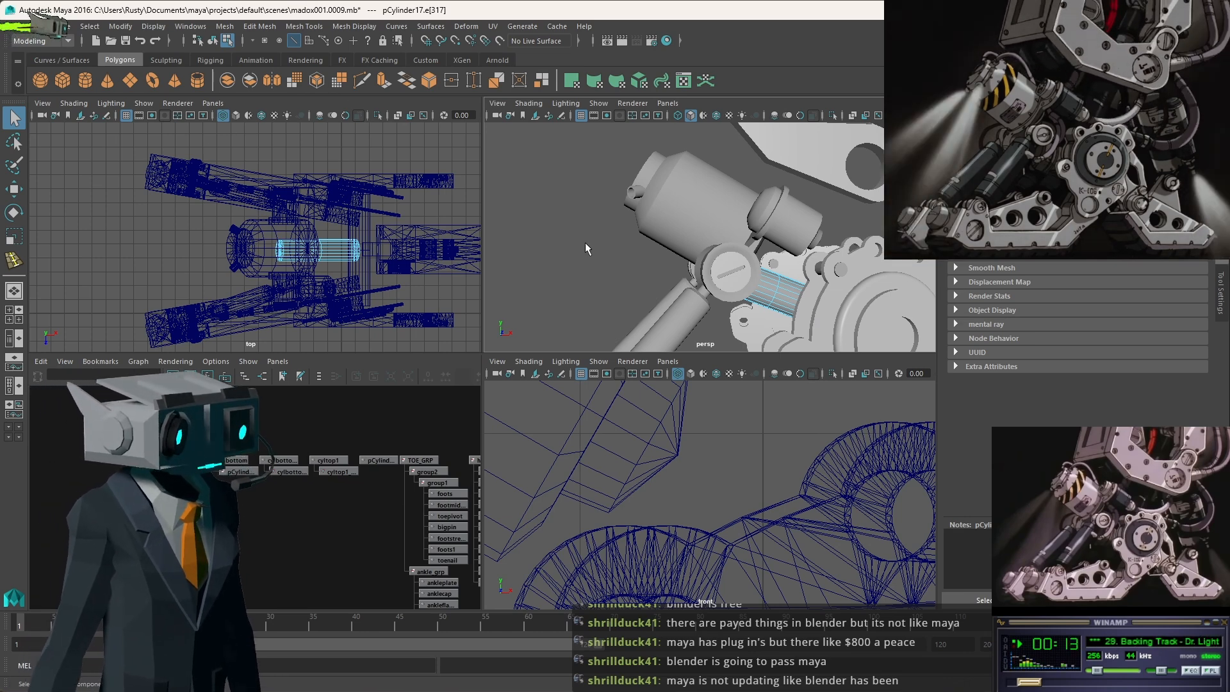
{"action": "left_click_drag", "start_coordinate": [670, 265], "coordinate": [678, 263], "text": "alt"}
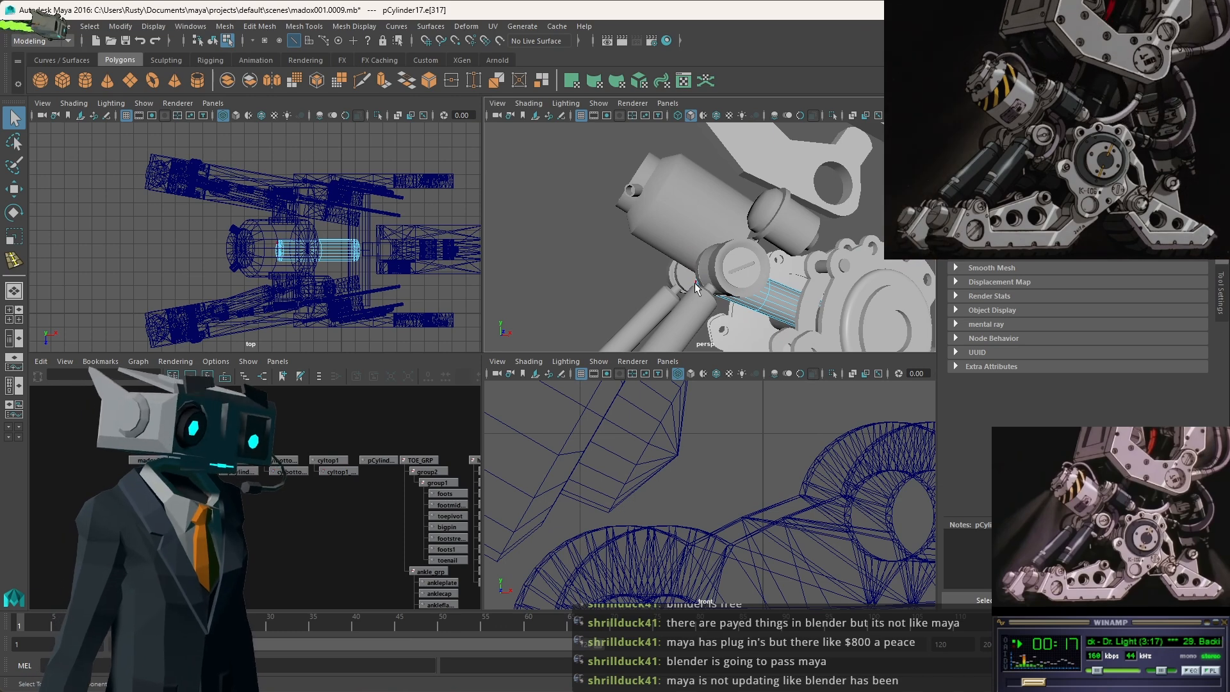
{"action": "left_click", "coordinate": [13, 120]}
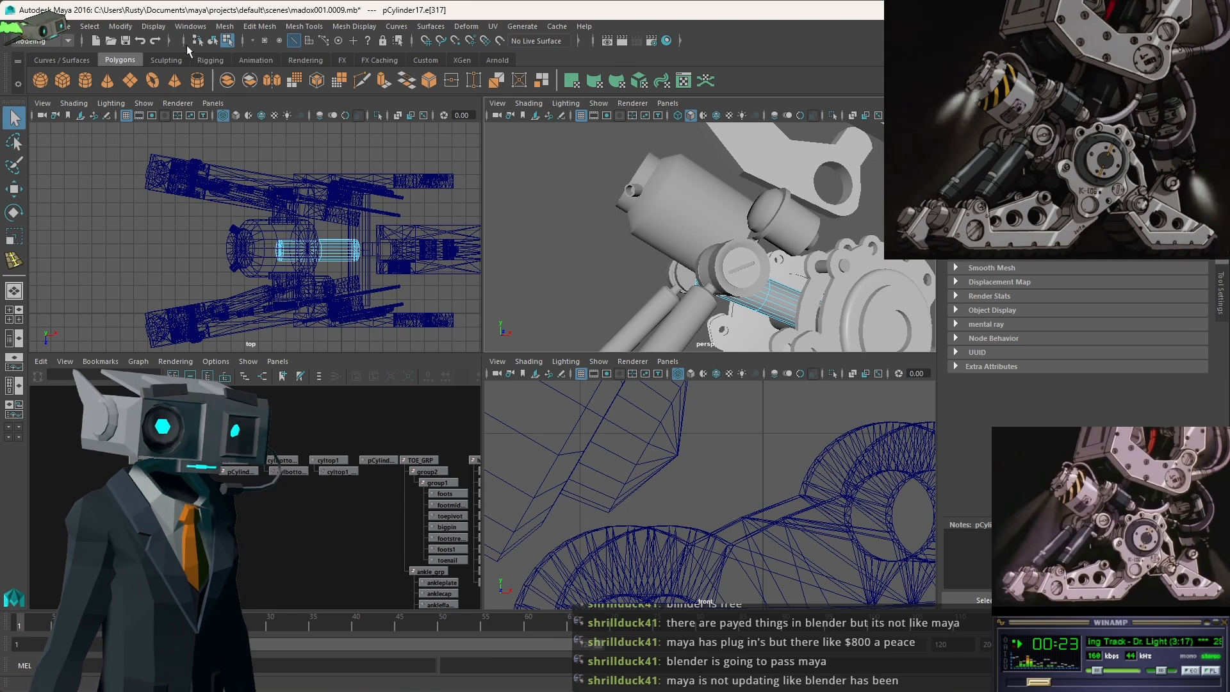
{"action": "left_click", "coordinate": [212, 40]}
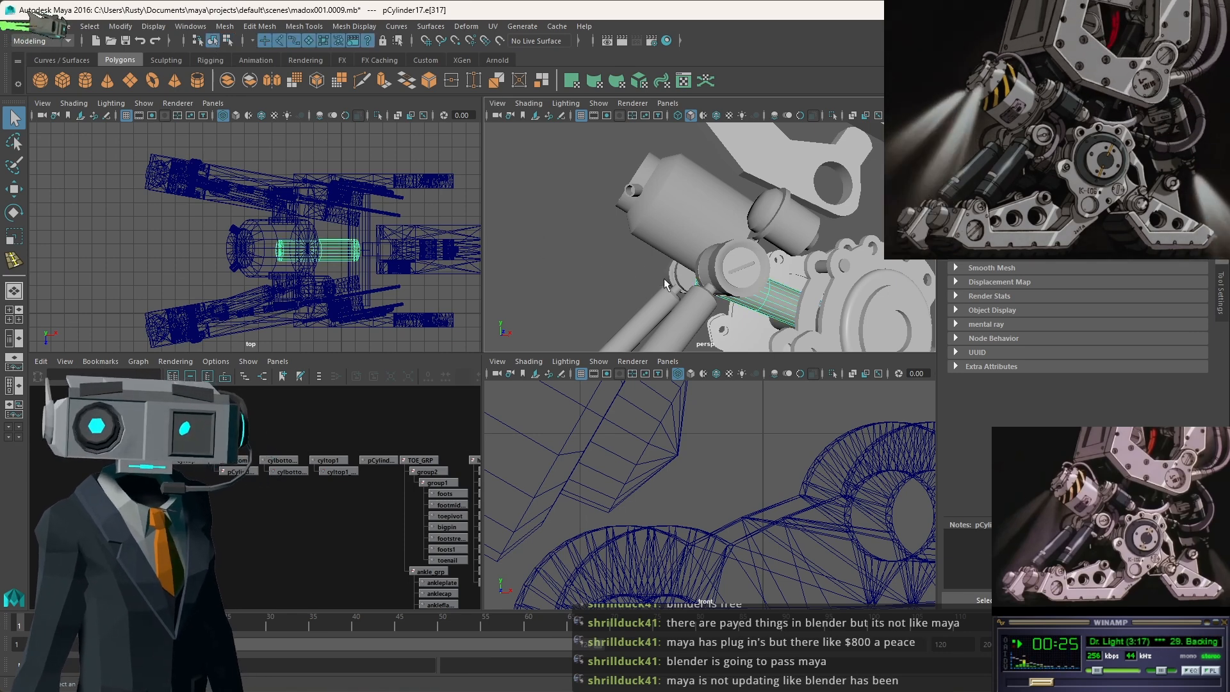
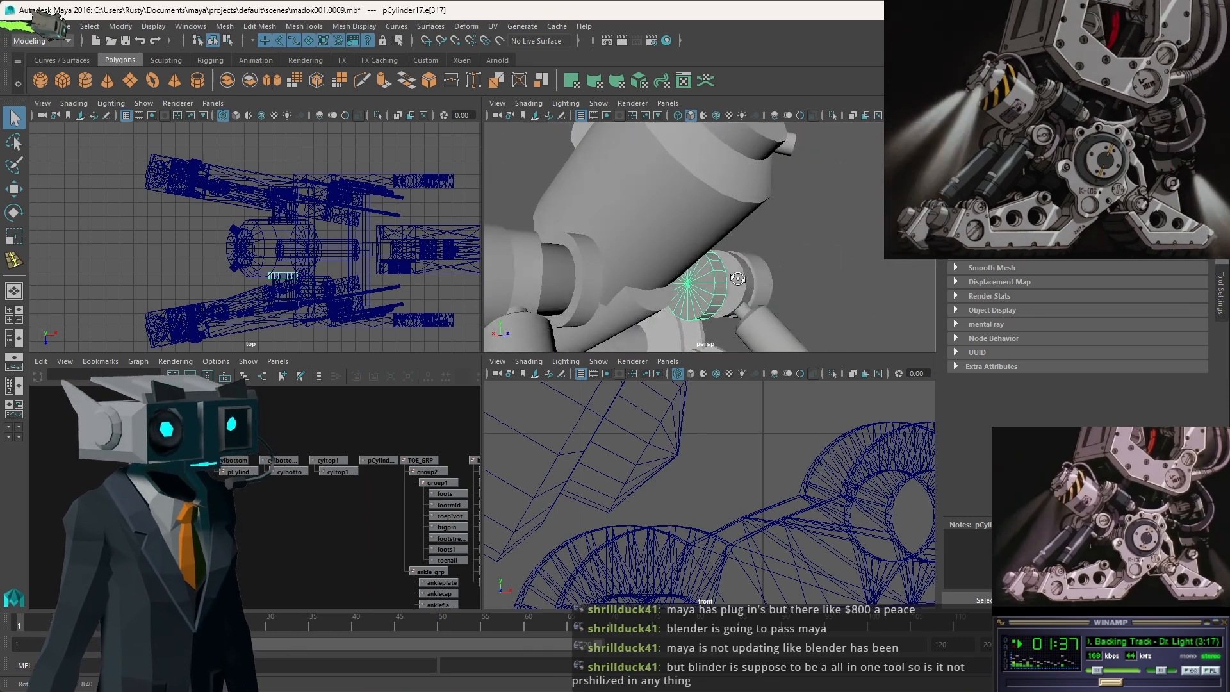
Duplicate the round disc at the large cylinder's lower joint, scale the copy down slightly and stretch it along Z into a crossbar.
{"action": "key", "text": "ctrl+d"}
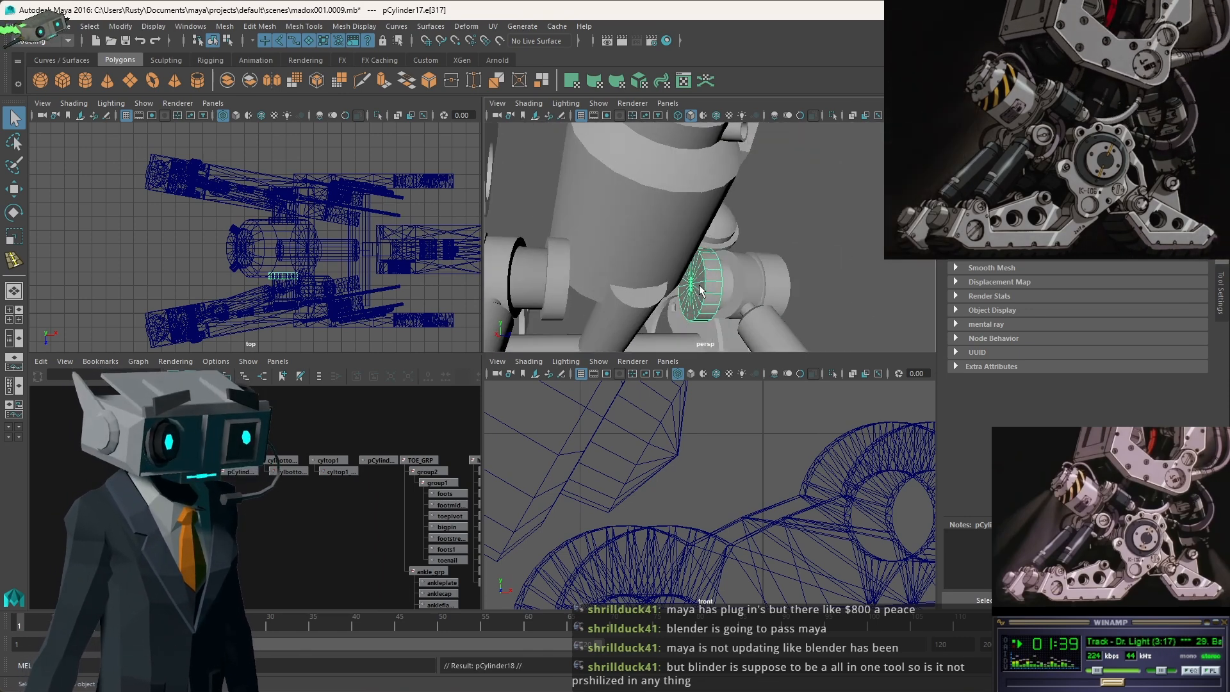
{"action": "key", "text": "r"}
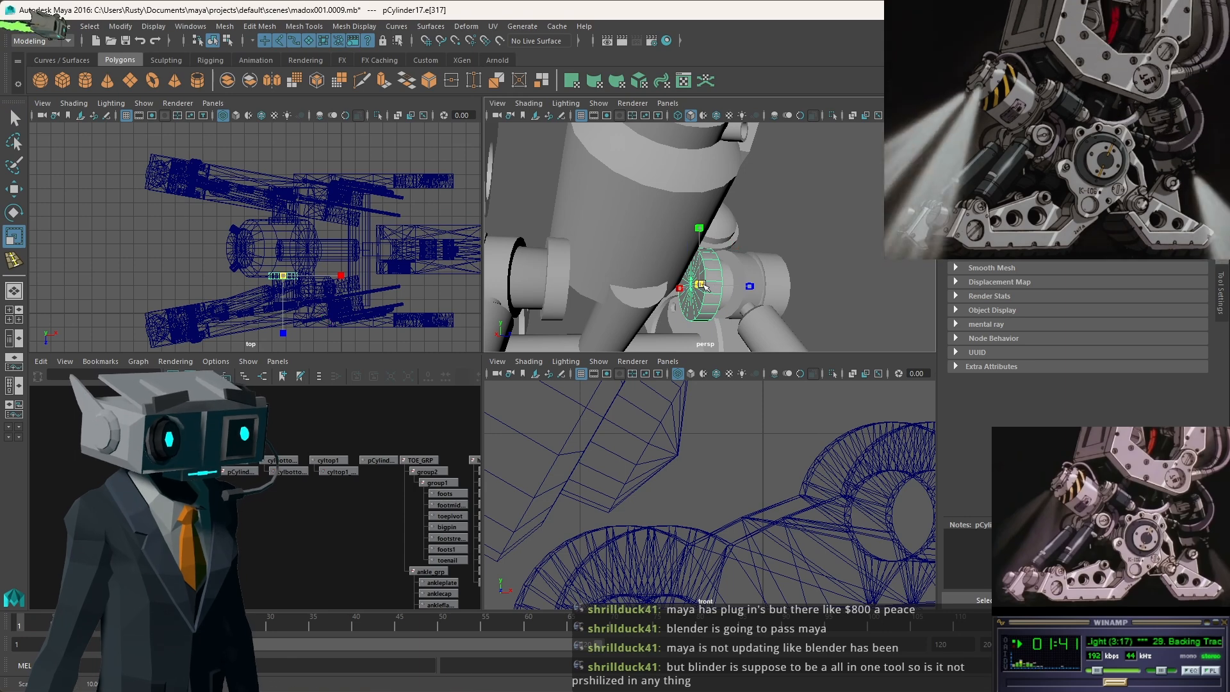
{"action": "left_click_drag", "start_coordinate": [702, 284], "coordinate": [742, 336]}
{"action": "left_click_drag", "start_coordinate": [777, 266], "coordinate": [1159, 293]}
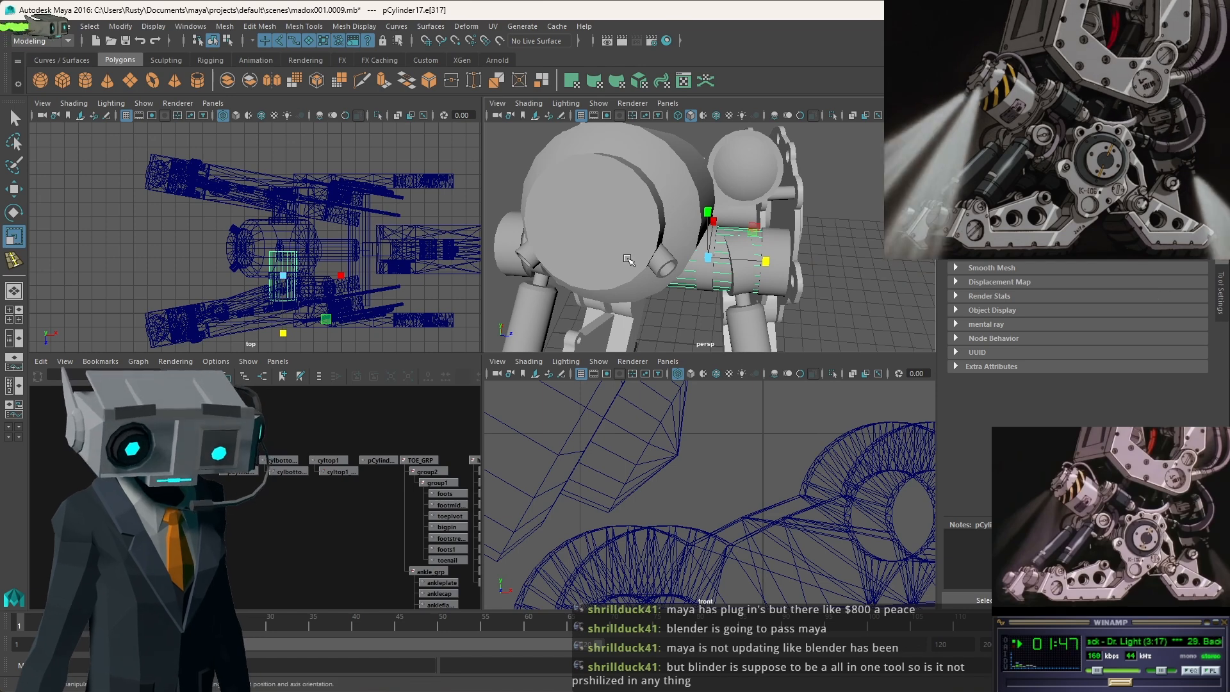
Move the stretched crossbar along Z to centre it between the two side joints beneath the large cylinder.
{"action": "key", "text": "w"}
{"action": "left_click_drag", "start_coordinate": [776, 264], "coordinate": [711, 263]}
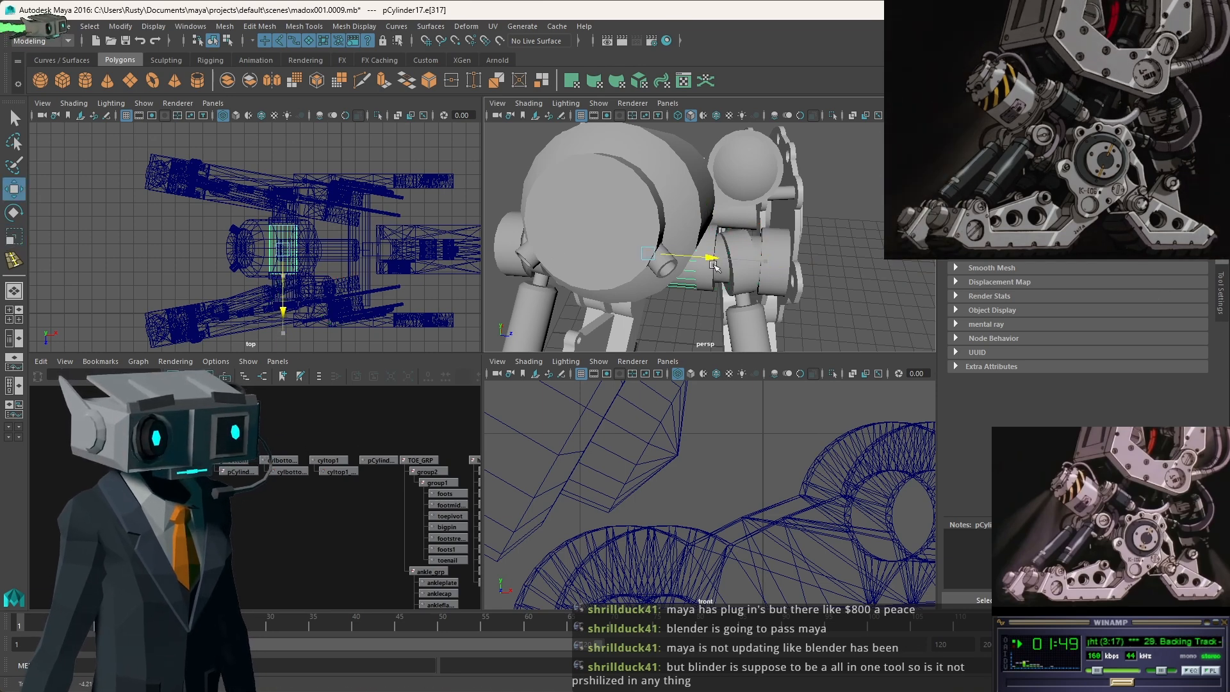
{"action": "key", "text": "space"}
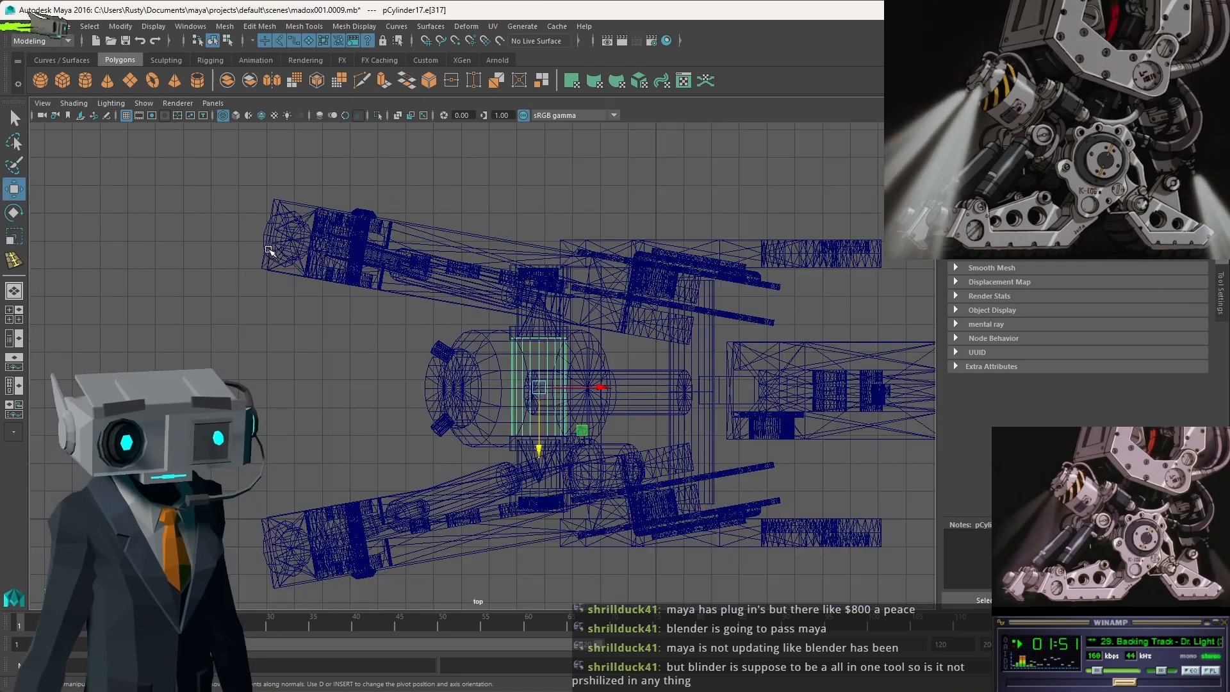
{"action": "scroll", "coordinate": [562, 423], "scroll_direction": "up", "scroll_amount": 3}
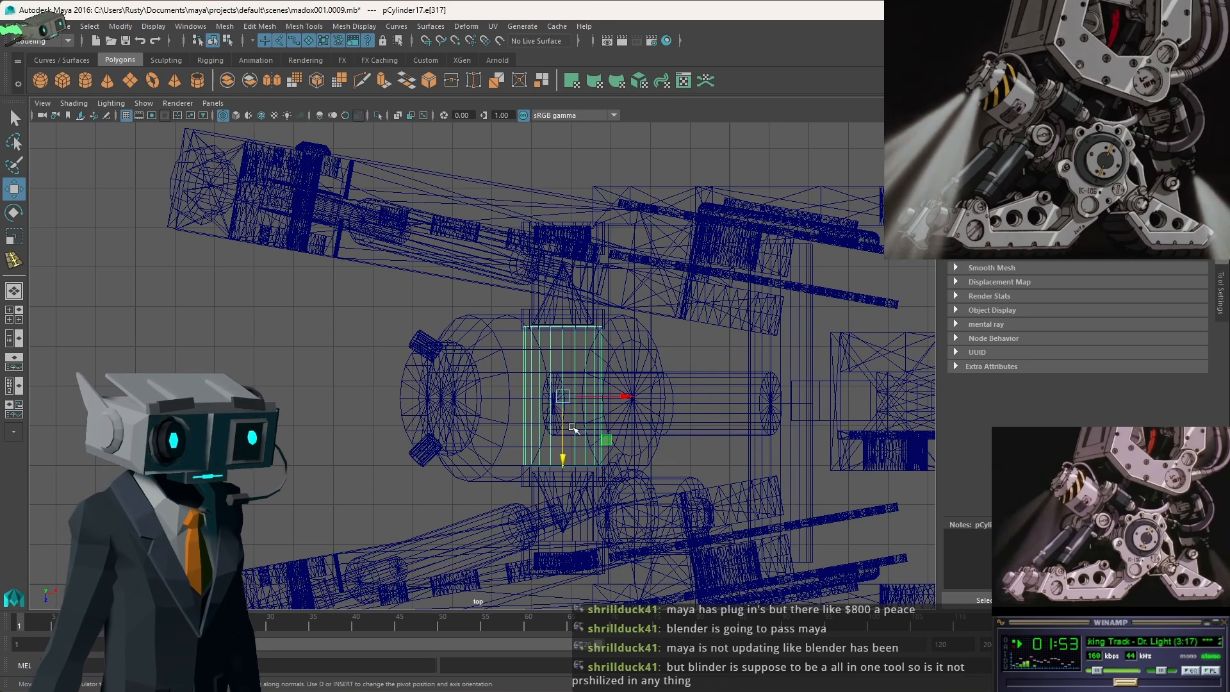
{"action": "left_click_drag", "start_coordinate": [563, 459], "coordinate": [560, 461]}
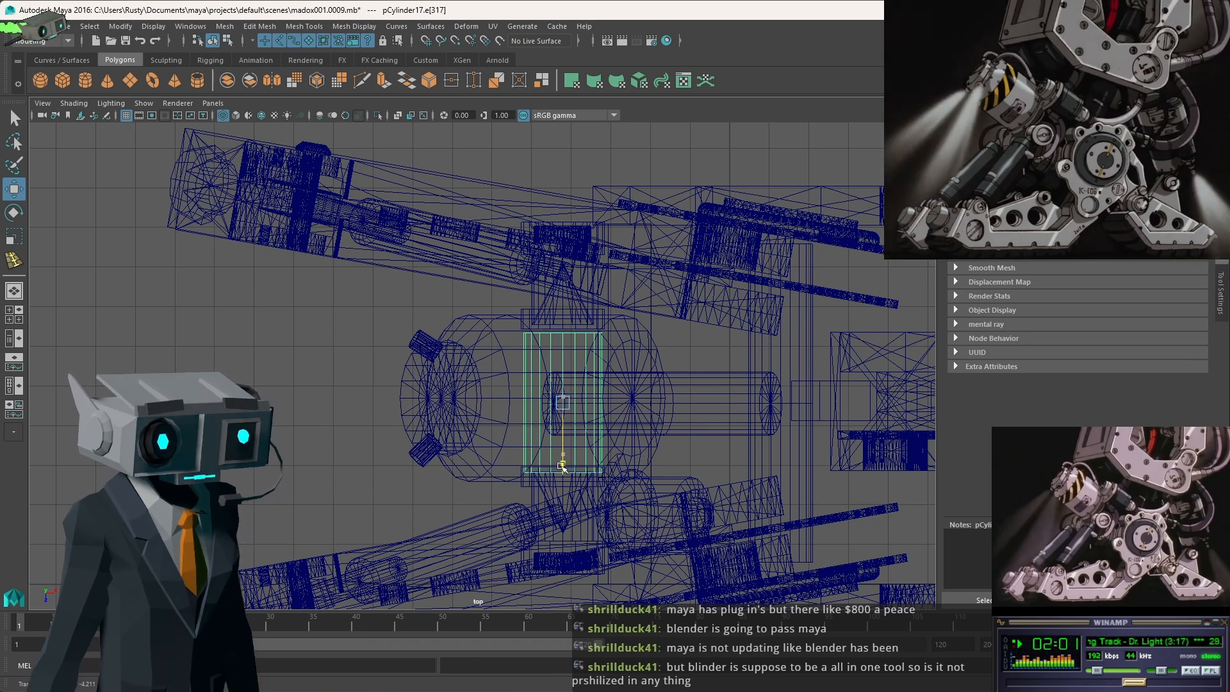
{"action": "left_click_drag", "start_coordinate": [560, 462], "coordinate": [562, 462]}
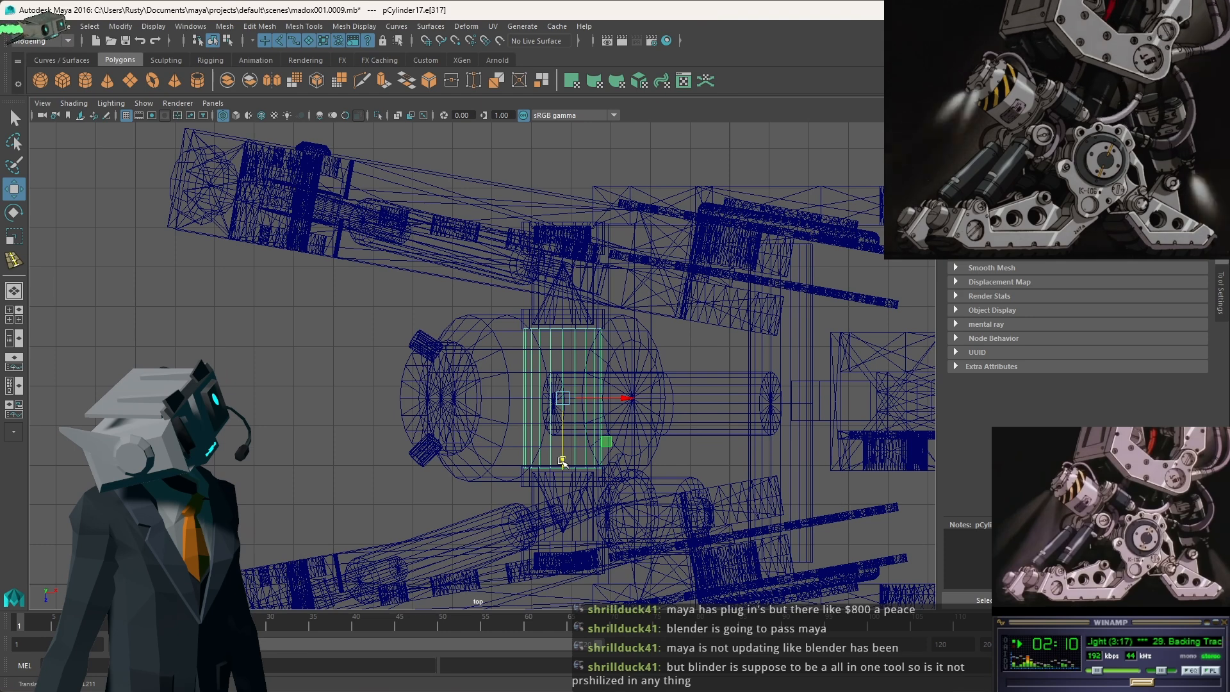
Lengthen the crossbar along Z to meet both side joints, and scale it down slightly overall to slim it.
{"action": "key", "text": "r"}
{"action": "left_click_drag", "start_coordinate": [564, 460], "coordinate": [565, 468]}
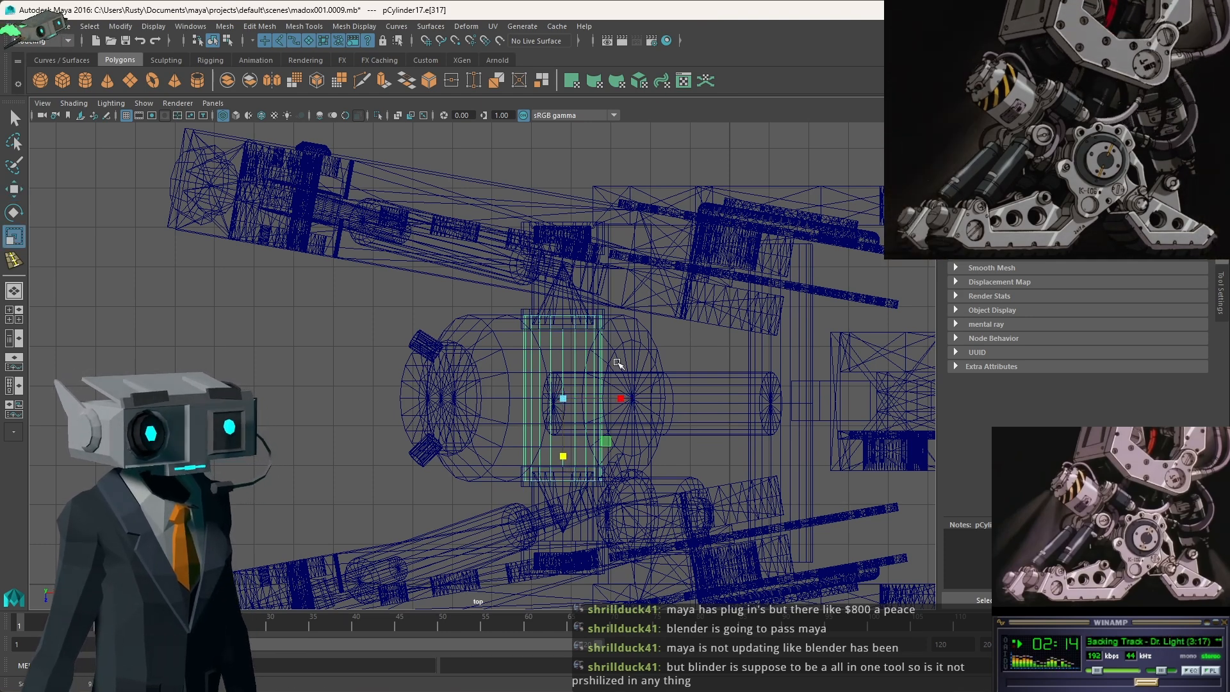
{"action": "key", "text": "space"}
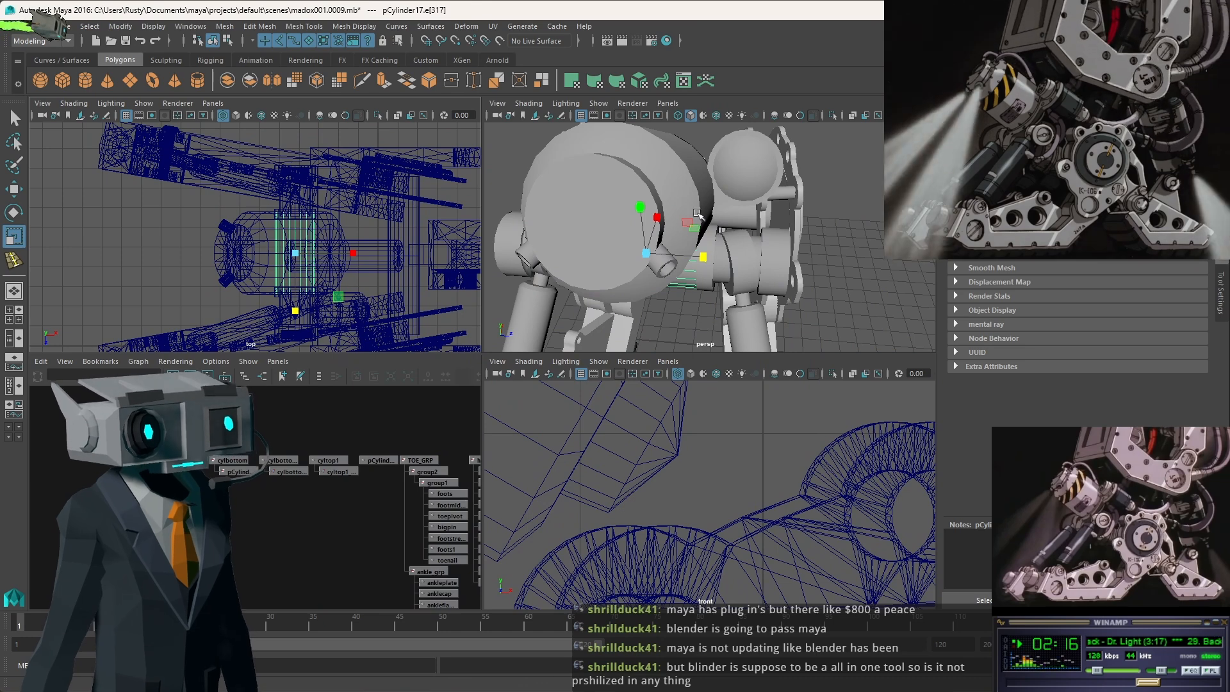
{"action": "left_click_drag", "start_coordinate": [697, 214], "coordinate": [765, 210], "text": "alt"}
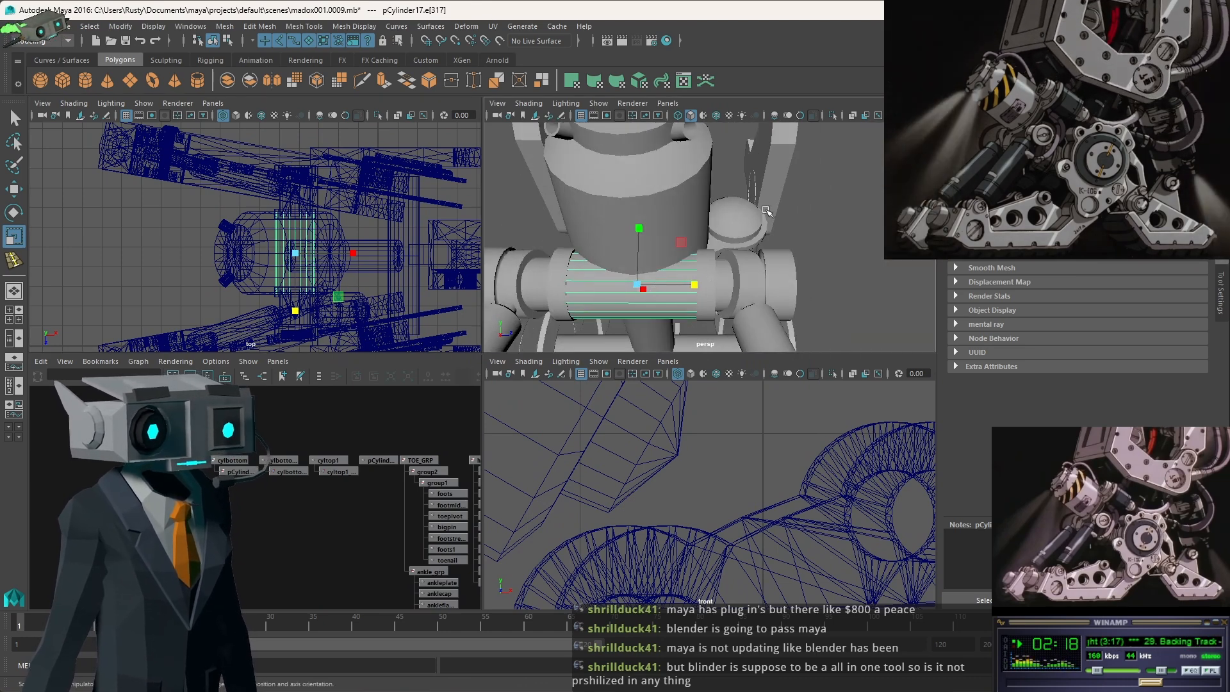
{"action": "mouse_move", "coordinate": [698, 300]}
{"action": "left_mouse_down", "text": "alt"}
{"action": "mouse_move", "coordinate": [607, 303]}
{"action": "mouse_move", "coordinate": [845, 249]}
{"action": "mouse_move", "coordinate": [718, 314]}
{"action": "left_mouse_up", "text": "alt"}
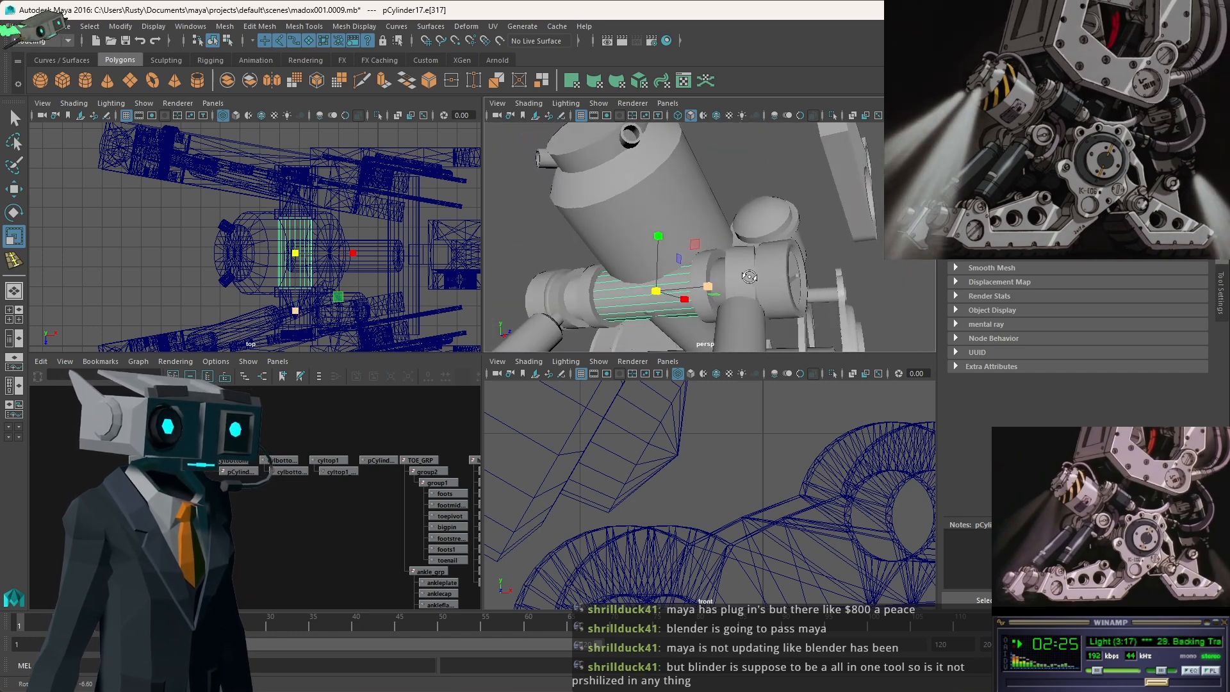
Select the rod beneath the crossbar, shift it slightly along the vertical axis and save the scene.
{"action": "left_click", "coordinate": [676, 334]}
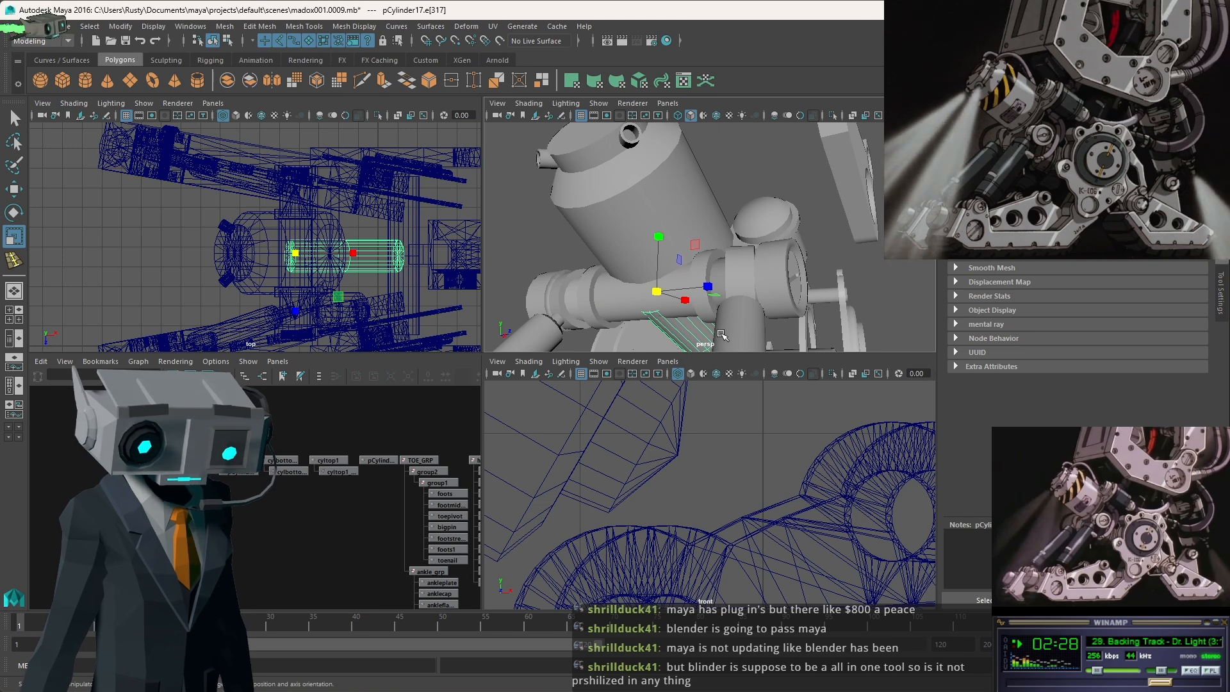
{"action": "key", "text": "w"}
{"action": "left_click_drag", "start_coordinate": [707, 277], "coordinate": [706, 282]}
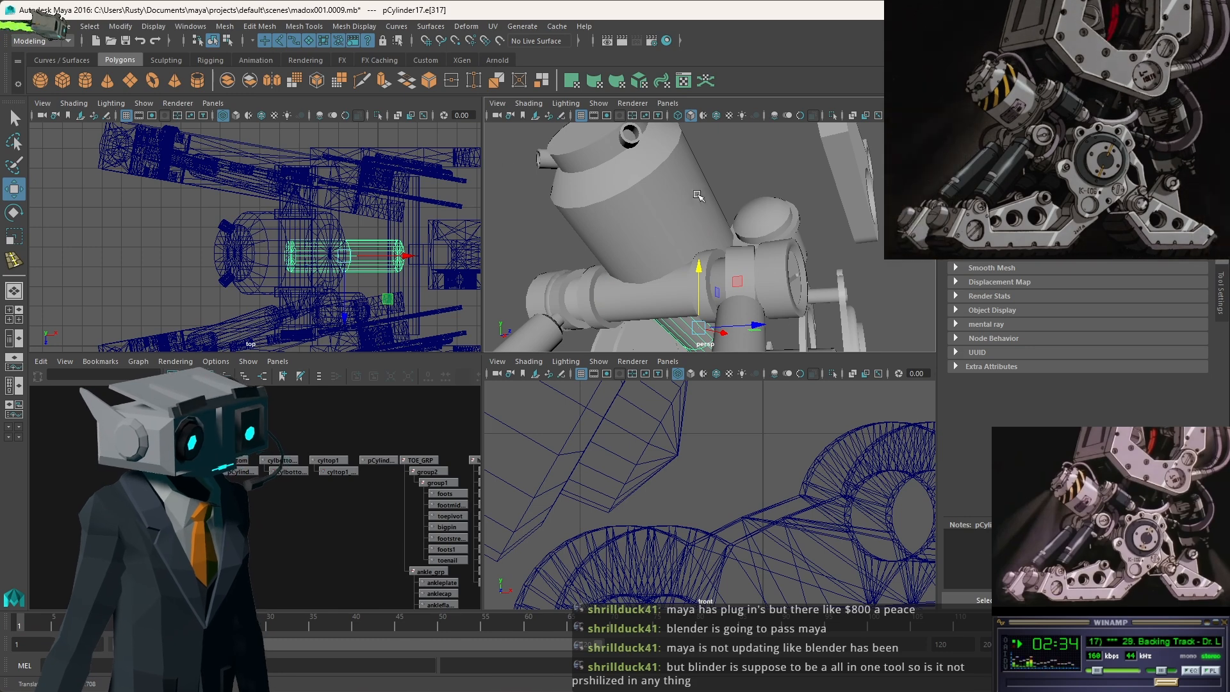
{"action": "left_click", "coordinate": [126, 40]}
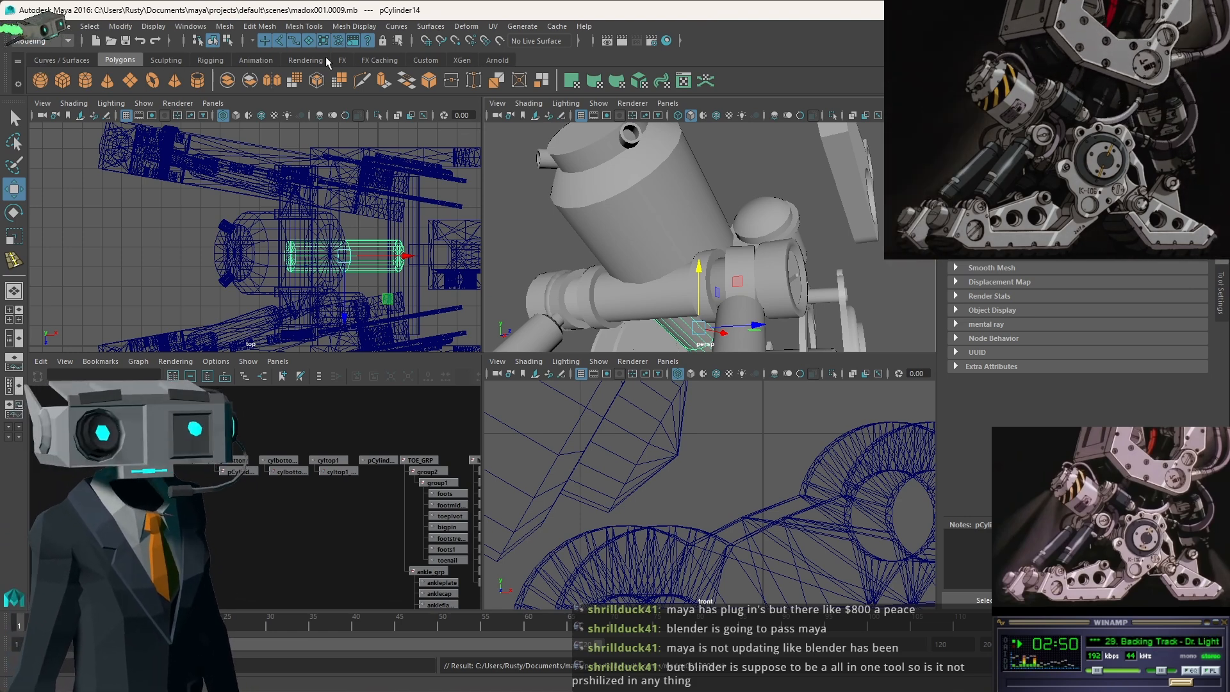
Look through the Curves/Surfaces, Polygons, Sculpting, Rigging, Animation, Rendering and FX tool sets.
{"action": "left_click", "coordinate": [75, 59]}
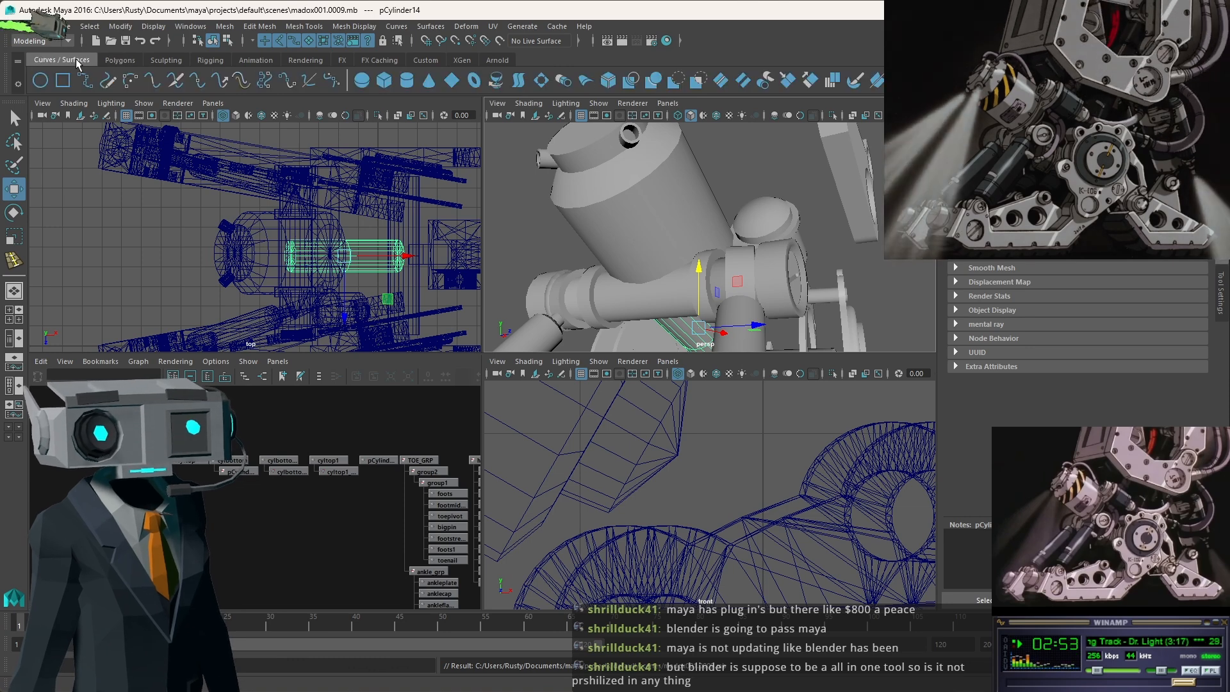
{"action": "left_click", "coordinate": [119, 60]}
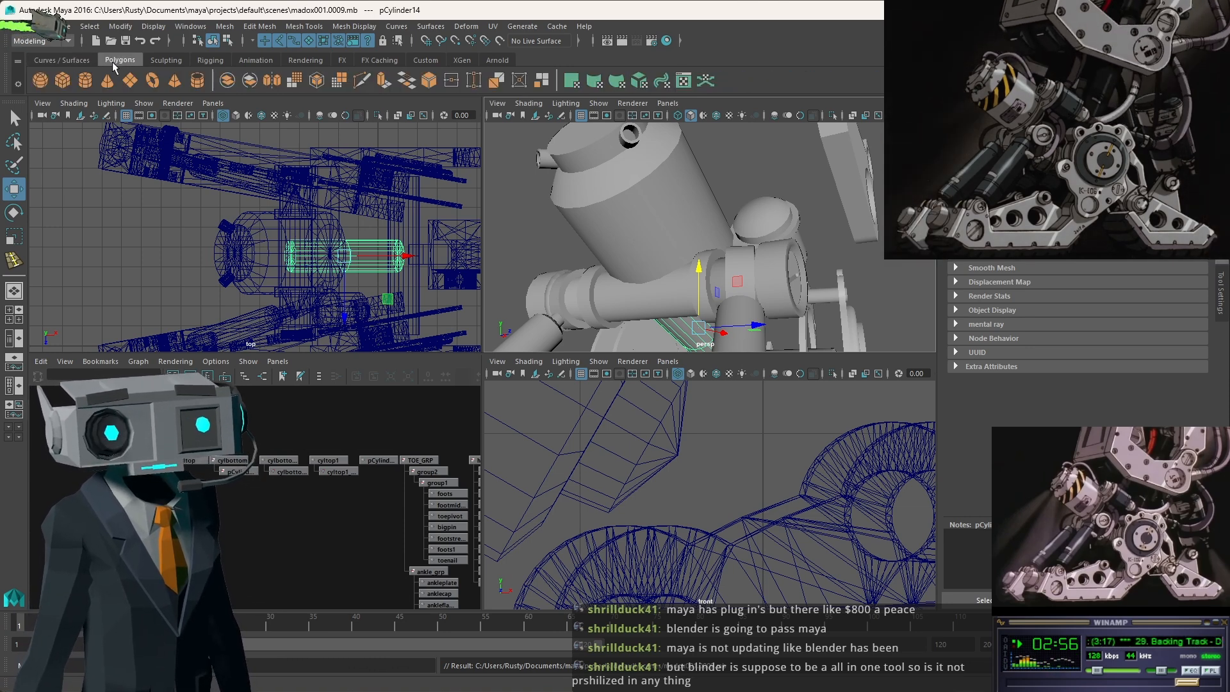
{"action": "left_click", "coordinate": [167, 60]}
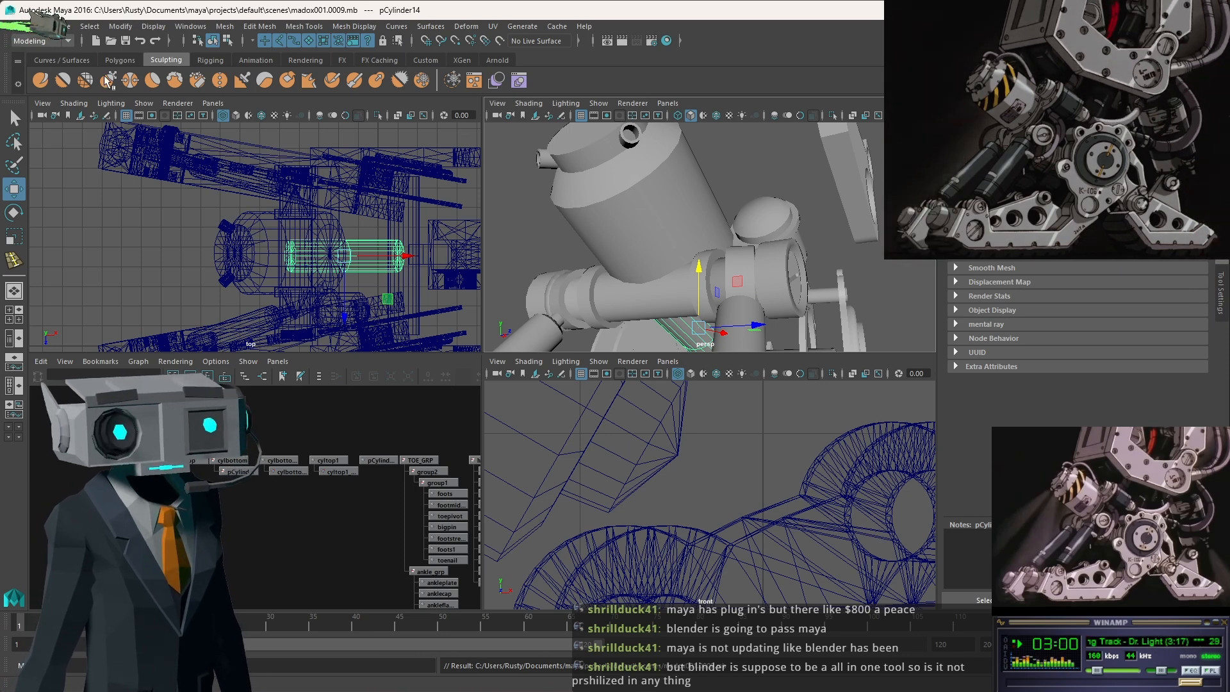
{"action": "left_click", "coordinate": [211, 60]}
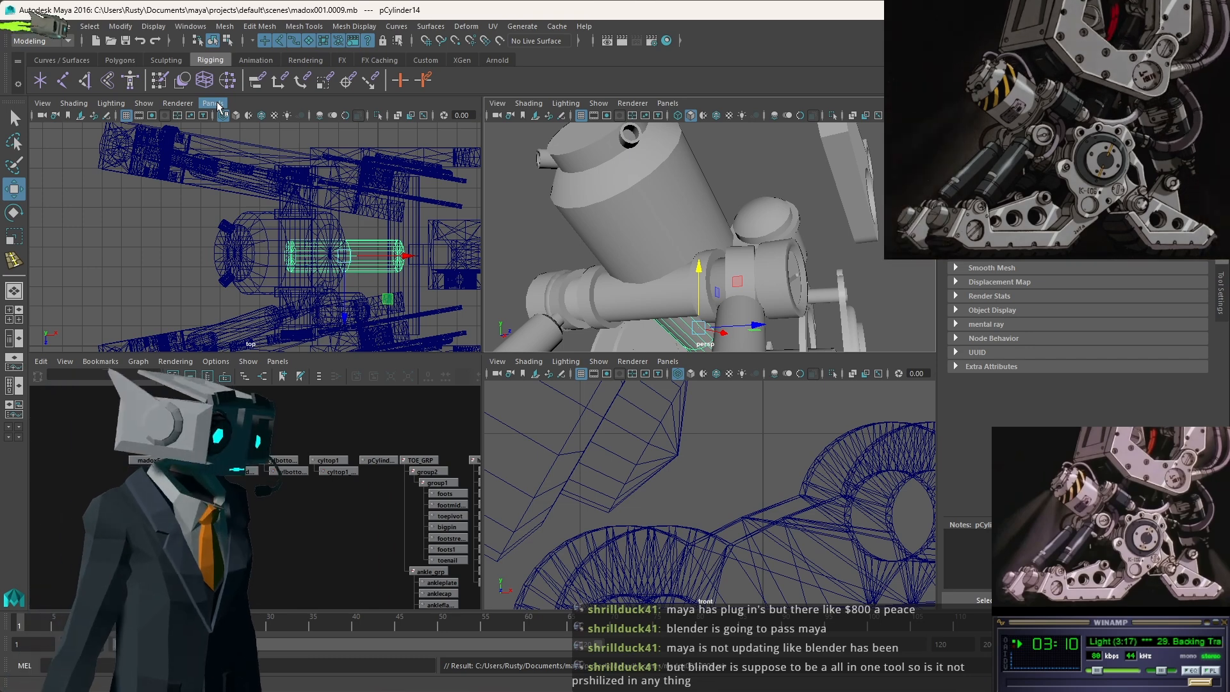
{"action": "left_click", "coordinate": [260, 60]}
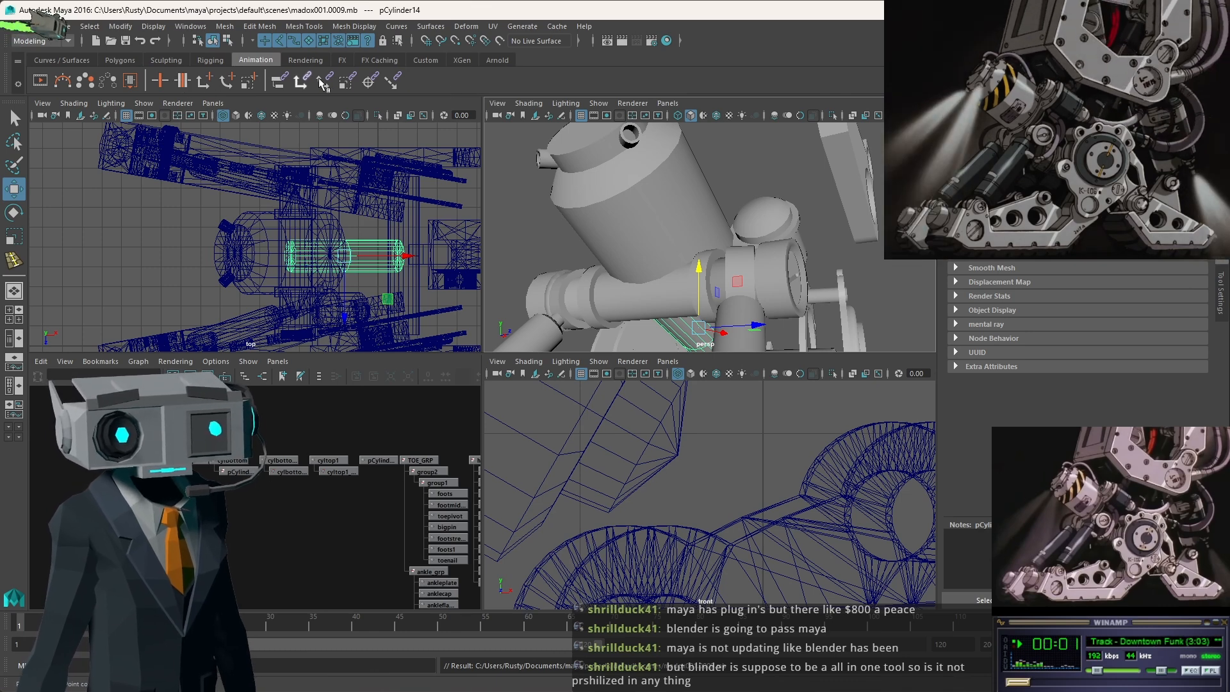
{"action": "left_click", "coordinate": [306, 59]}
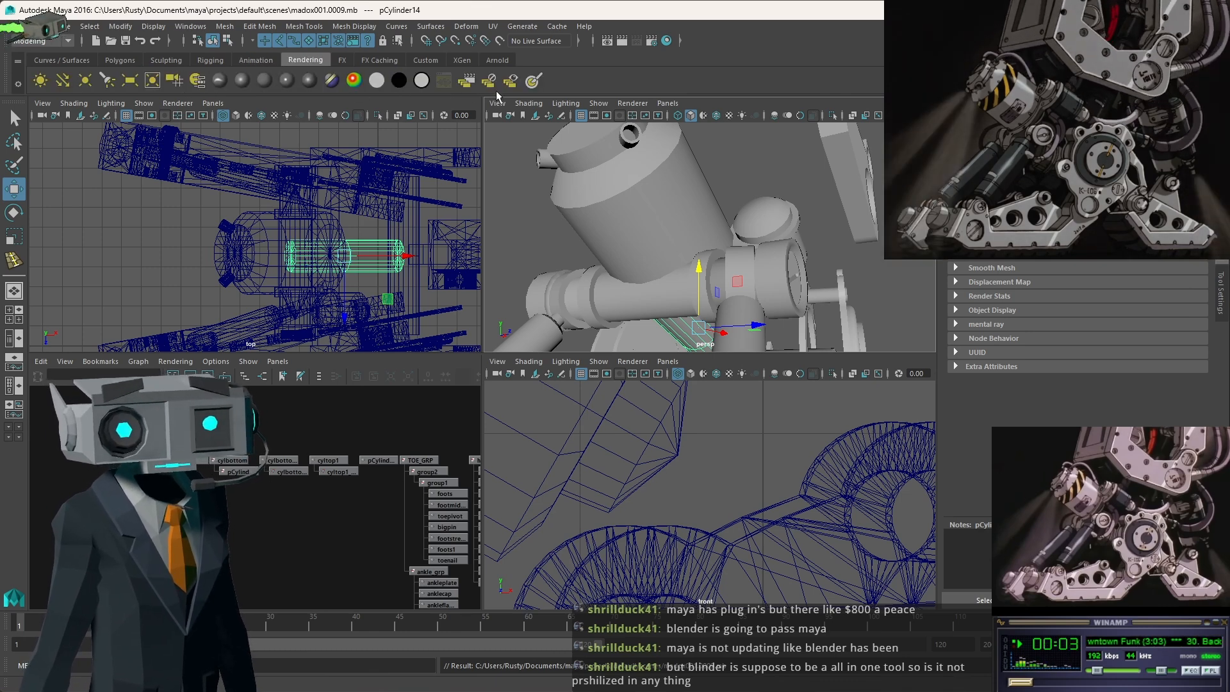
{"action": "left_click", "coordinate": [341, 60]}
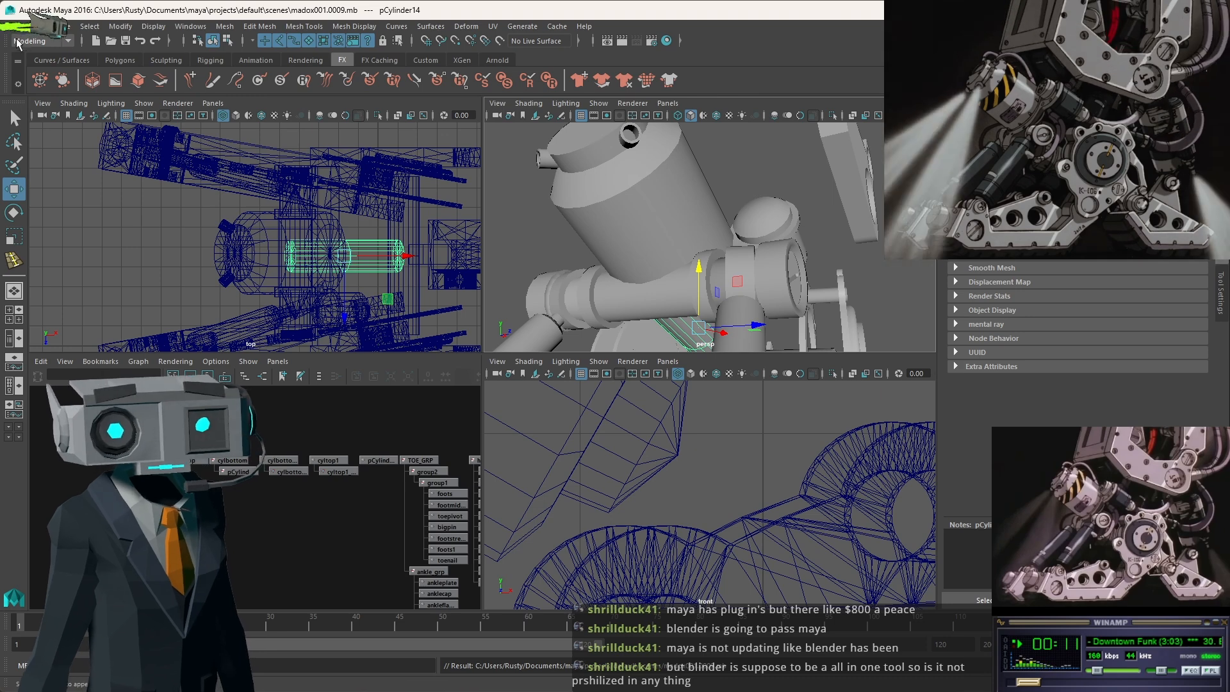
Switch to the FX command set and look through the nParticles, nConstraint and Fields/Solvers commands.
{"action": "left_click", "coordinate": [47, 41]}
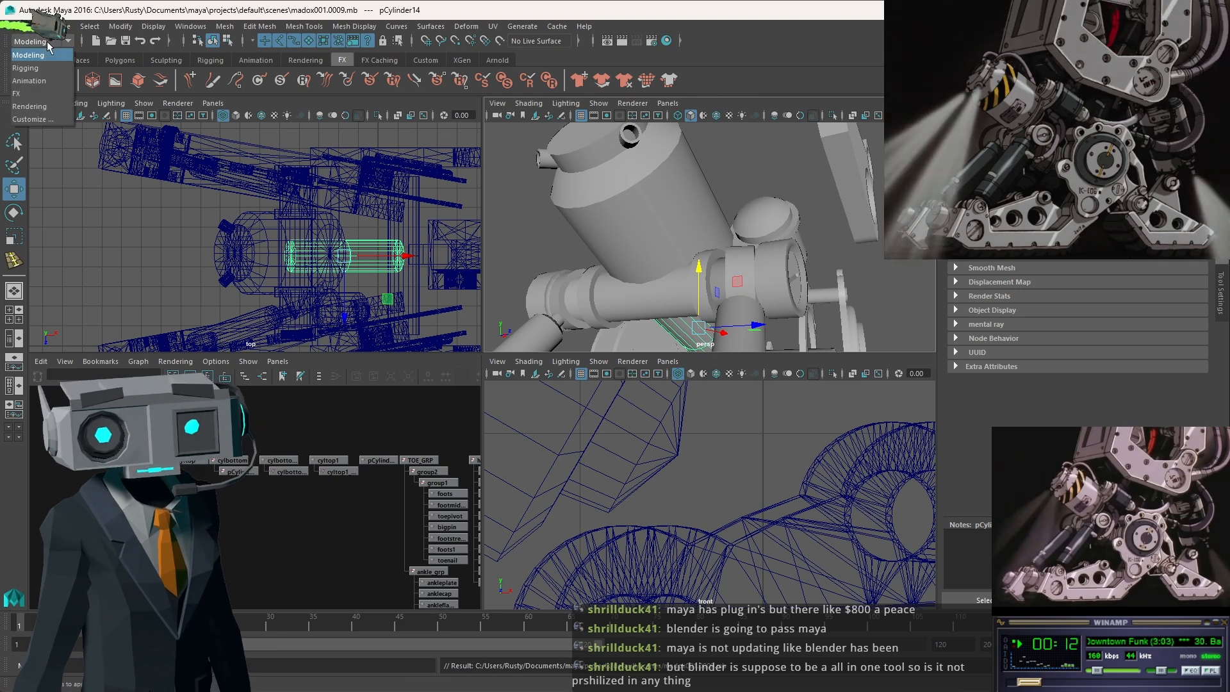
{"action": "left_click", "coordinate": [41, 94]}
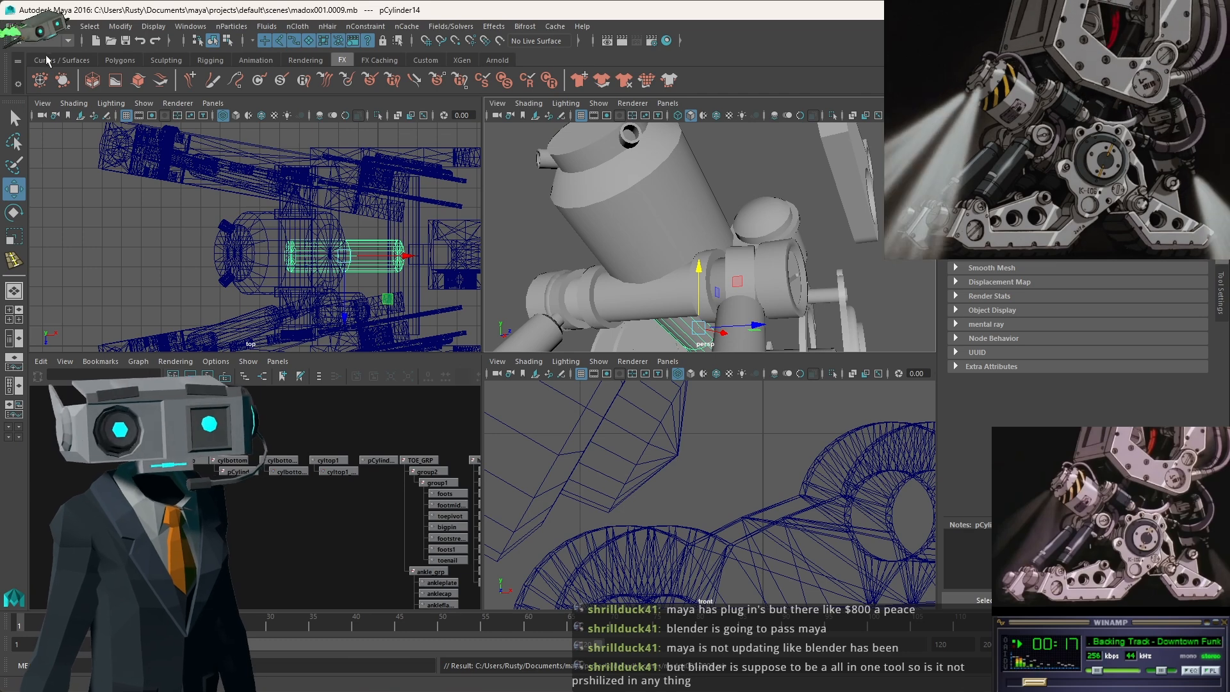
{"action": "left_click", "coordinate": [67, 40]}
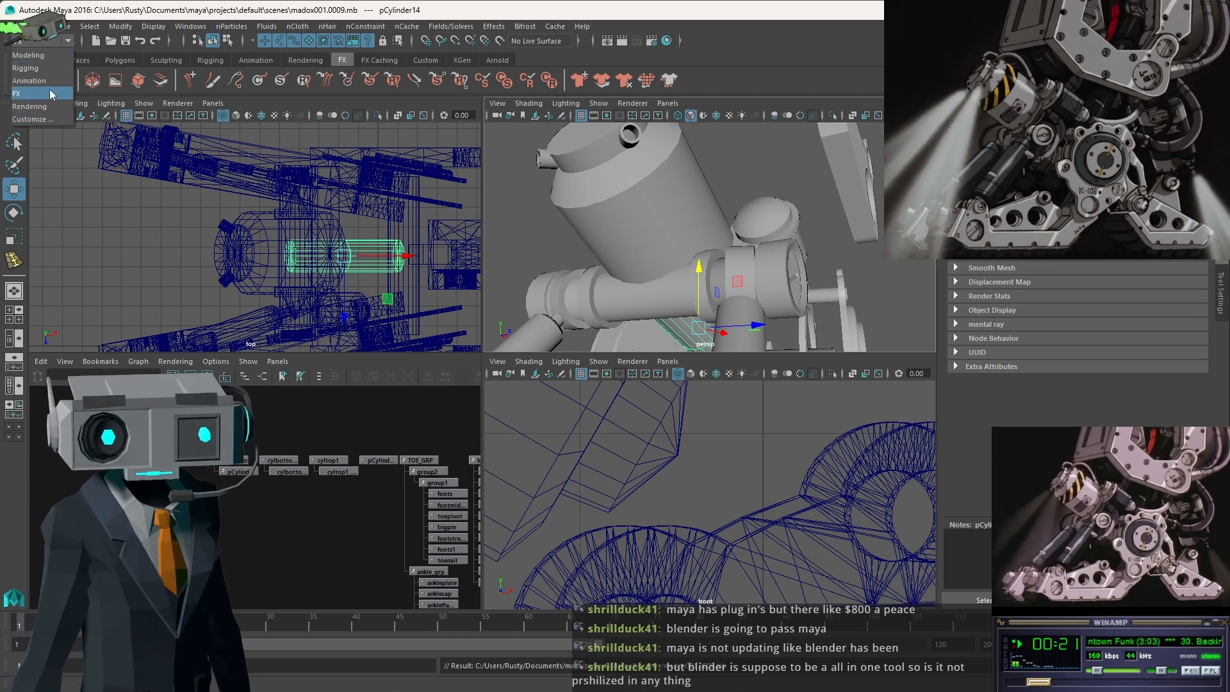
{"action": "left_click", "coordinate": [49, 91]}
{"action": "left_click", "coordinate": [228, 28]}
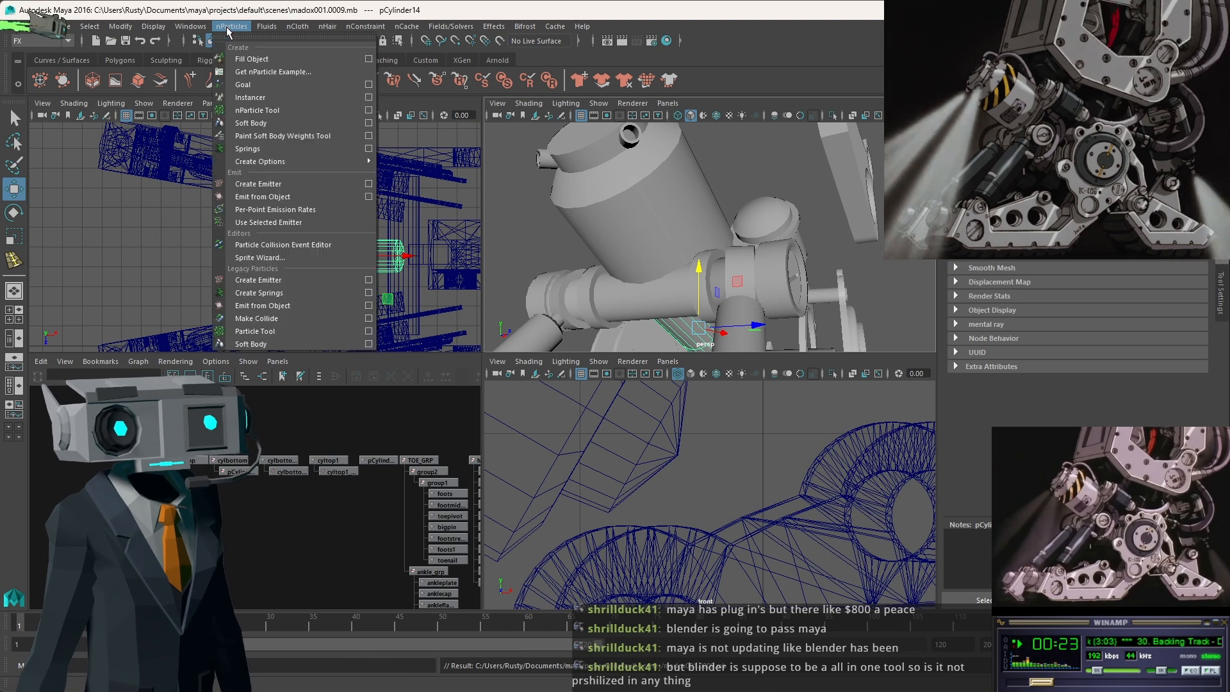
{"action": "mouse_move", "coordinate": [269, 29]}
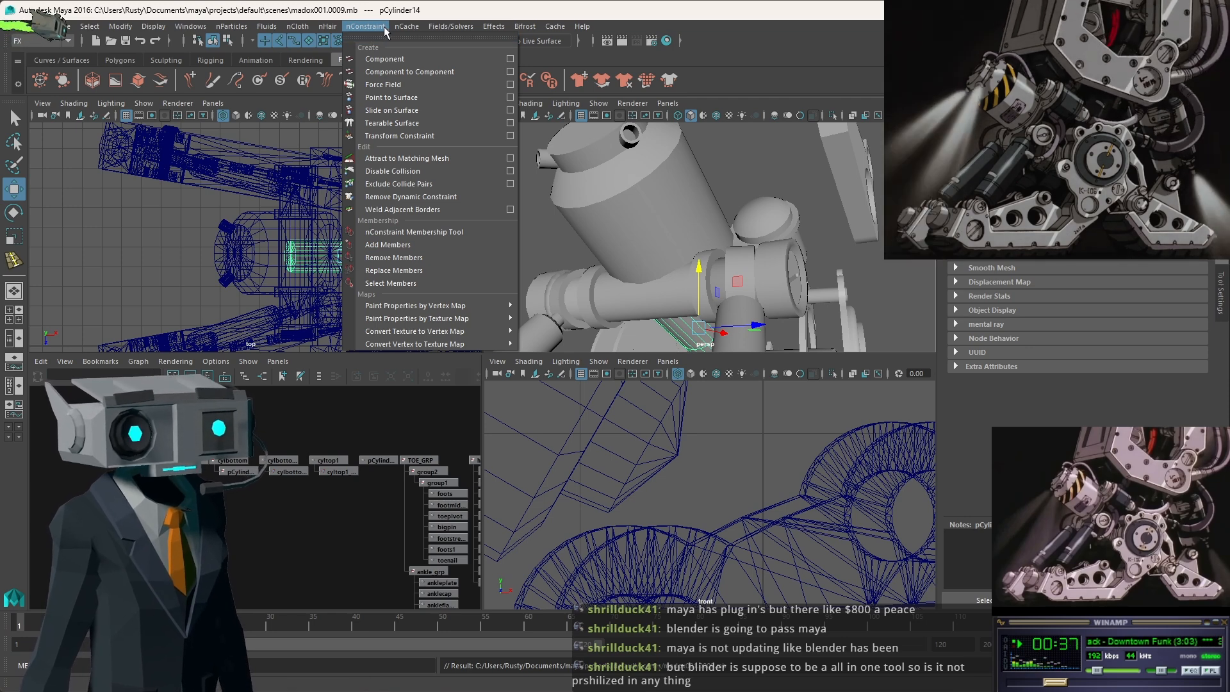
{"action": "left_click", "coordinate": [386, 28]}
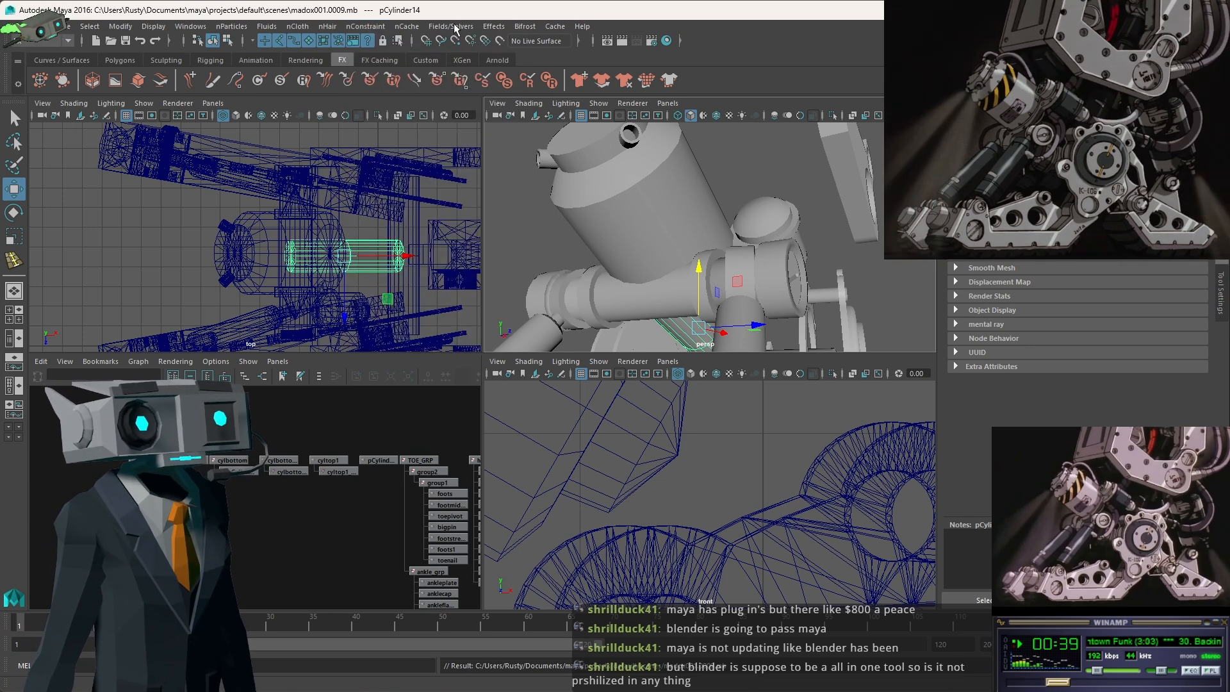
{"action": "left_click", "coordinate": [455, 27]}
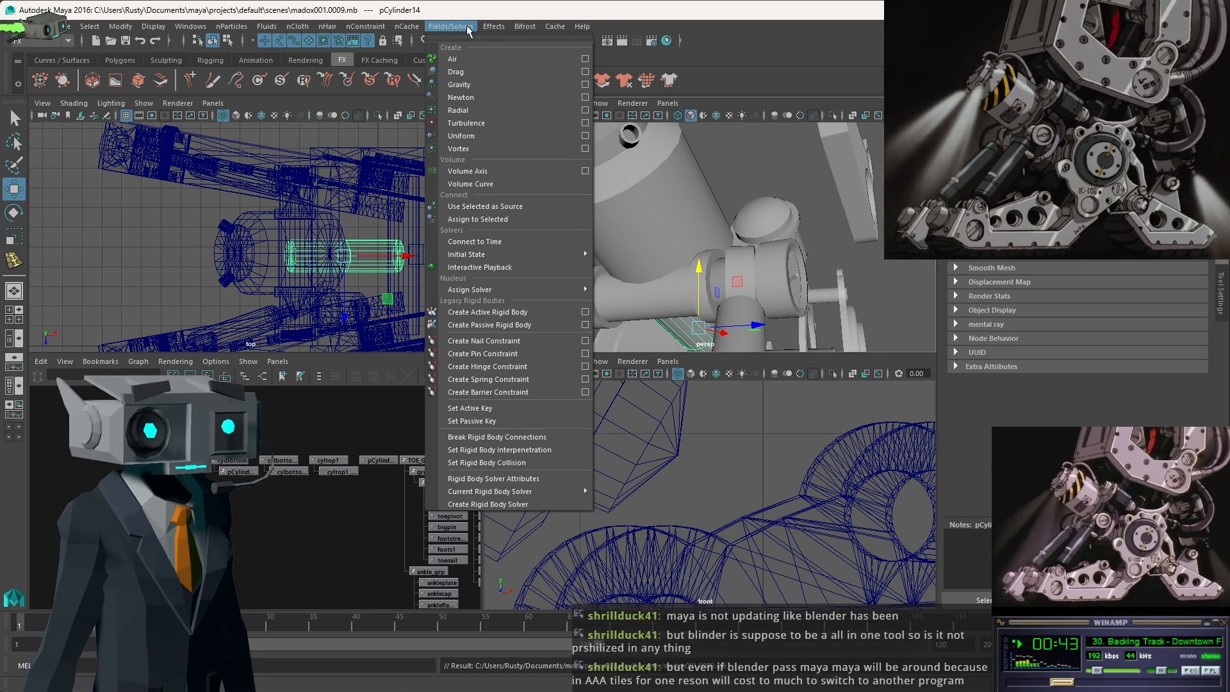
Look through the Fields/Solvers, Bifrost and Effects commands of the FX set.
{"action": "left_click", "coordinate": [468, 28]}
{"action": "left_click", "coordinate": [525, 27]}
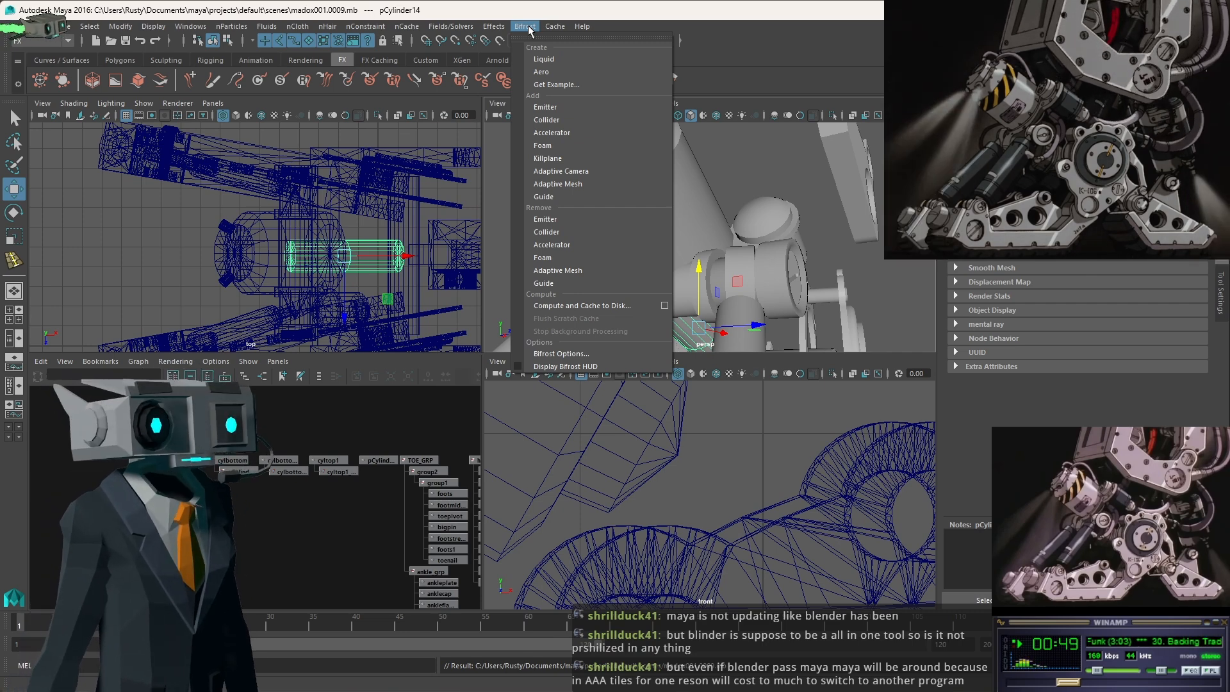
{"action": "mouse_move", "coordinate": [497, 27]}
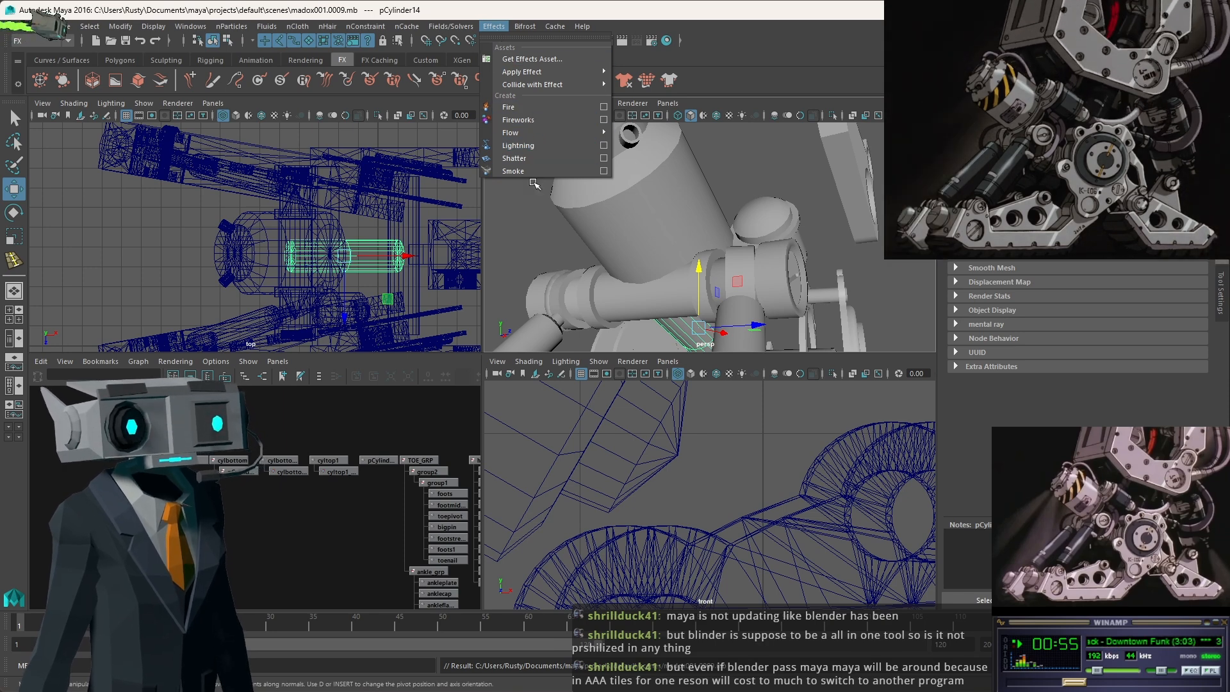
{"action": "mouse_move", "coordinate": [540, 26]}
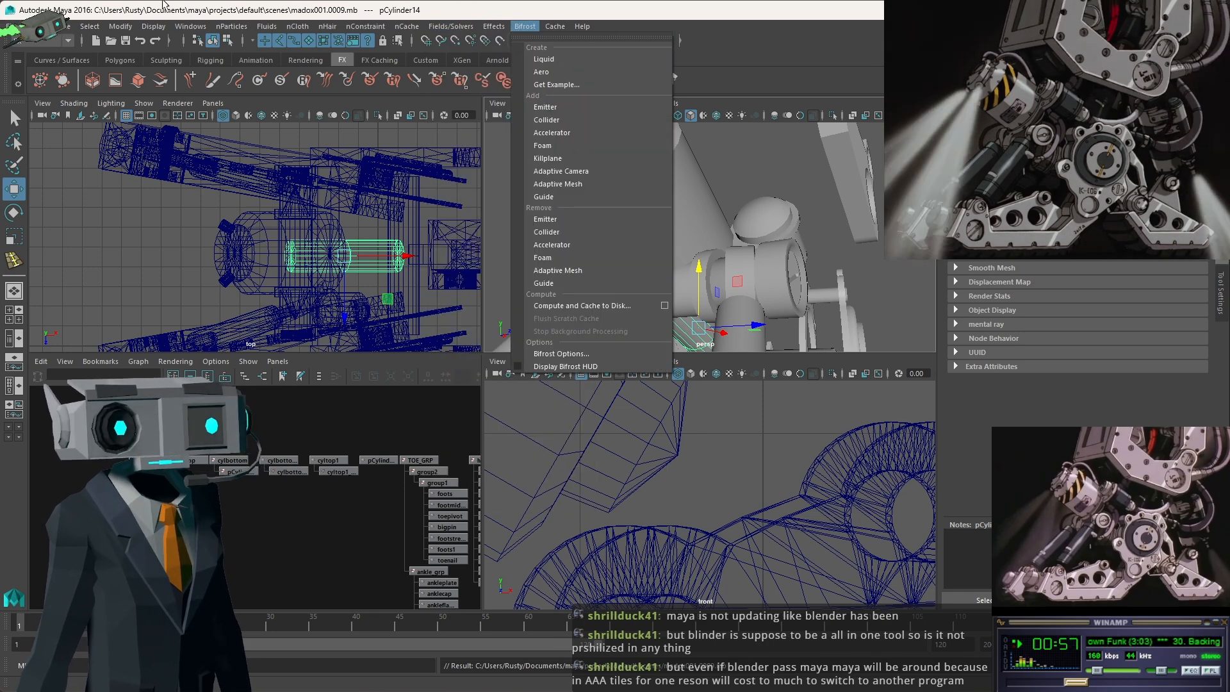
Look over the Rendering command set, return to the Modeling set and view its Mesh Tools commands.
{"action": "left_click", "coordinate": [66, 41]}
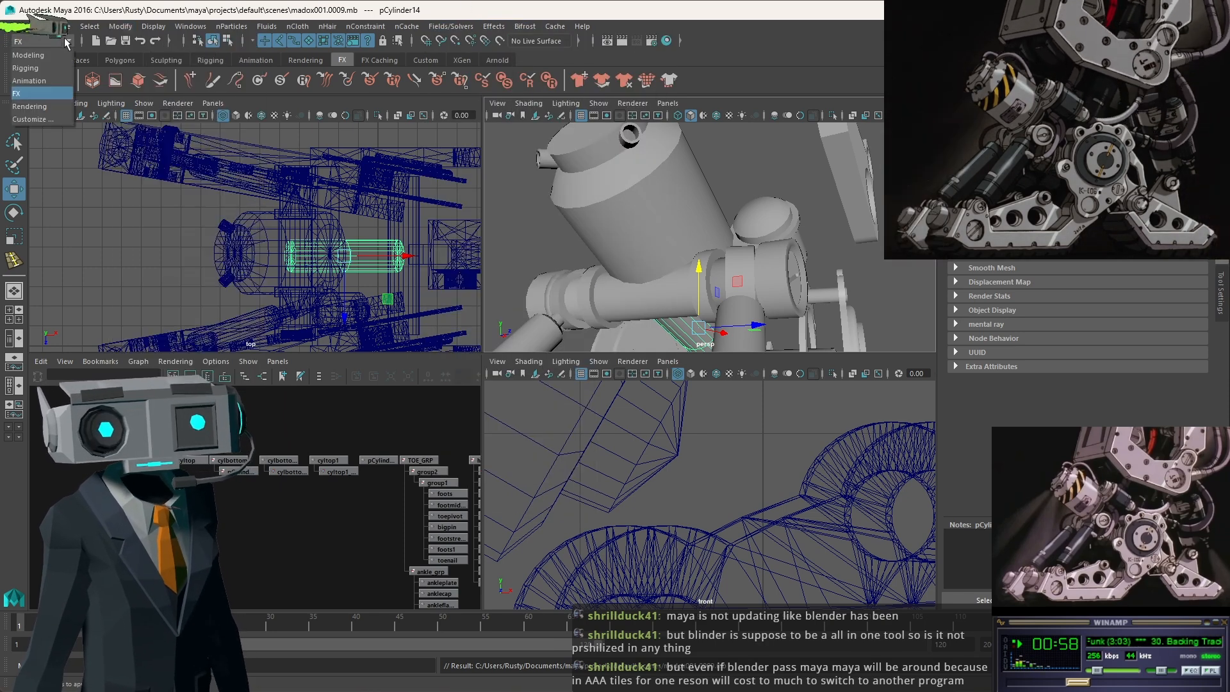
{"action": "left_click", "coordinate": [40, 107]}
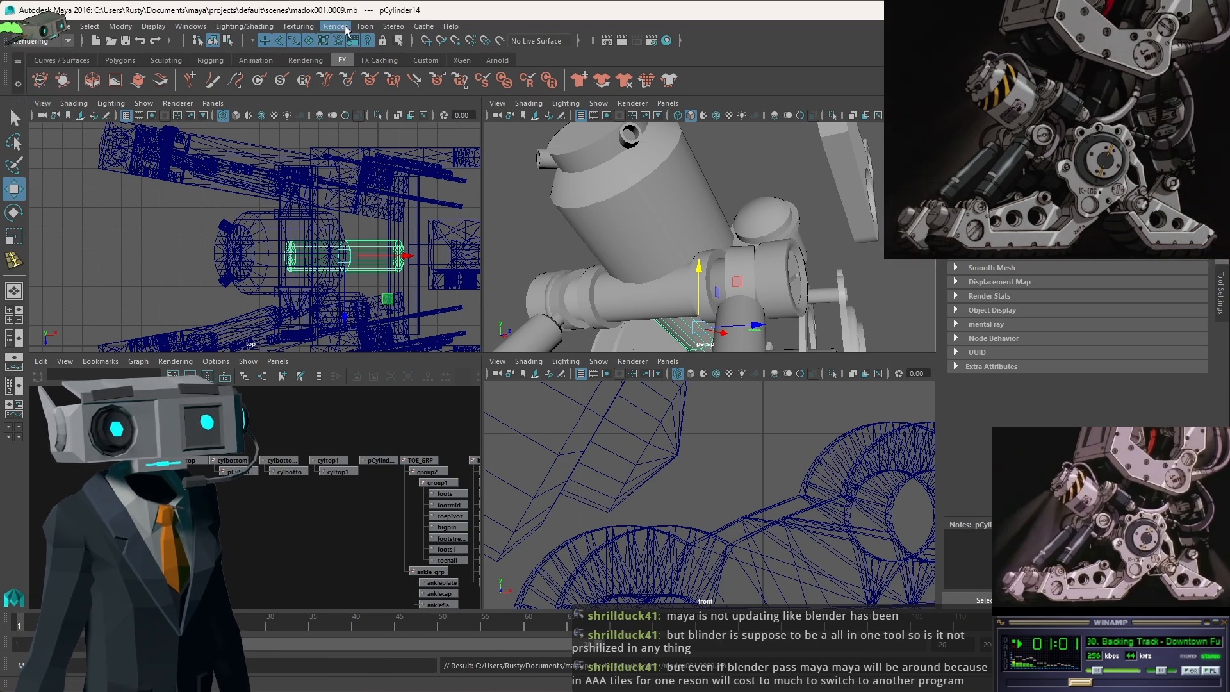
{"action": "left_click", "coordinate": [68, 41]}
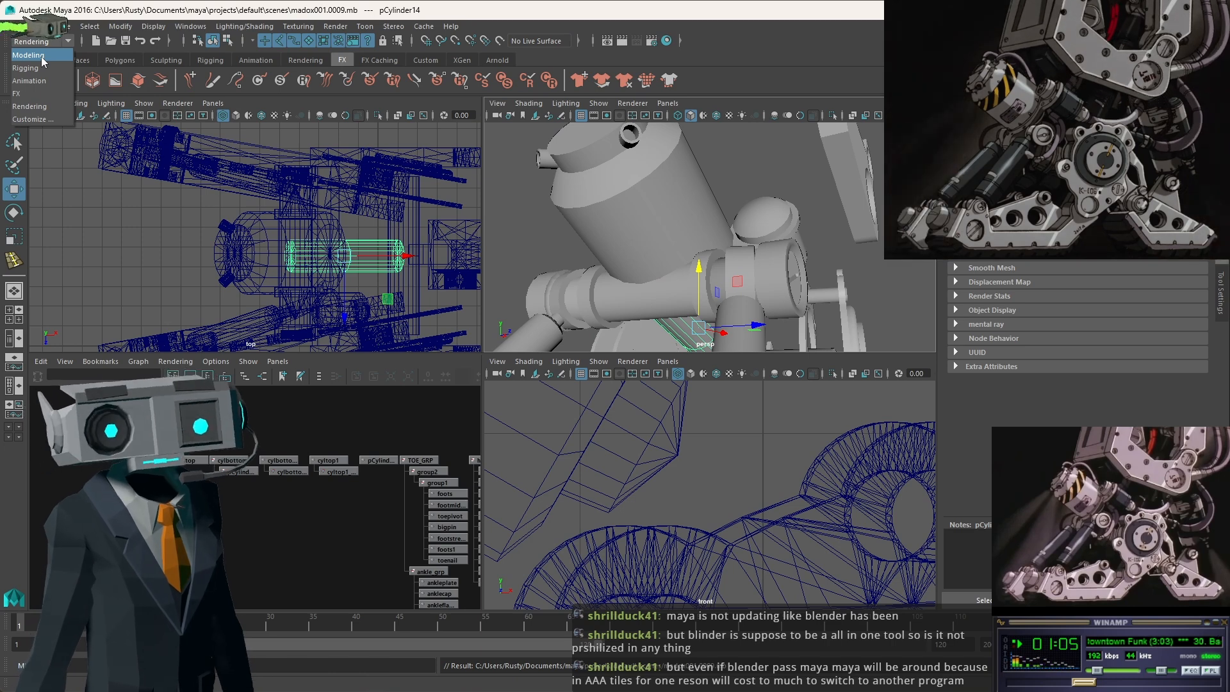
{"action": "left_click", "coordinate": [28, 56]}
{"action": "left_click", "coordinate": [306, 27]}
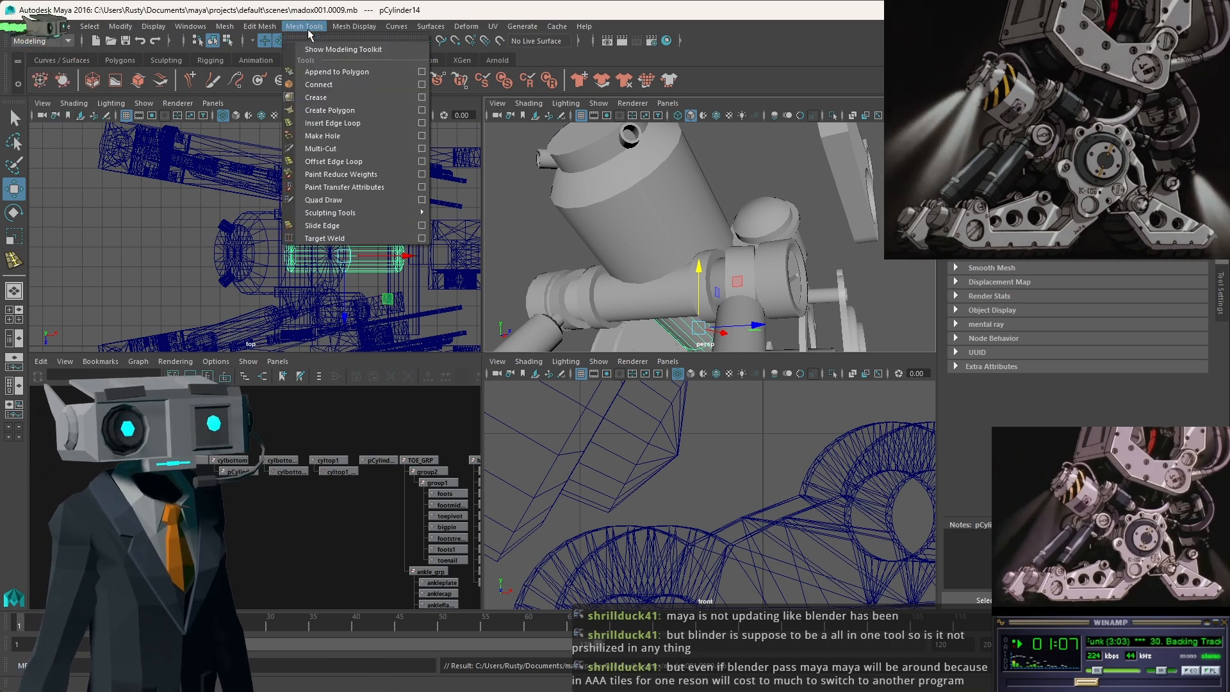
{"action": "left_click", "coordinate": [500, 13]}
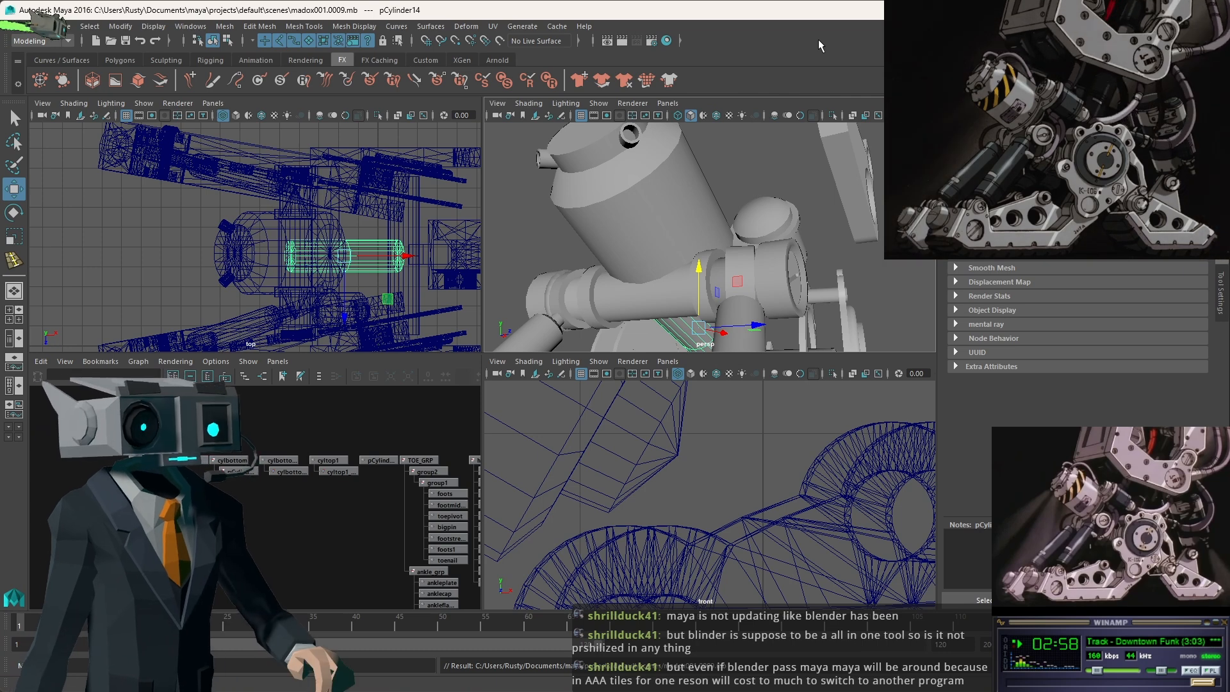
Examine the rod and the neighbouring cylinders and joints from several sides, and save the scene.
{"action": "left_click_drag", "start_coordinate": [750, 289], "coordinate": [660, 266], "text": "alt"}
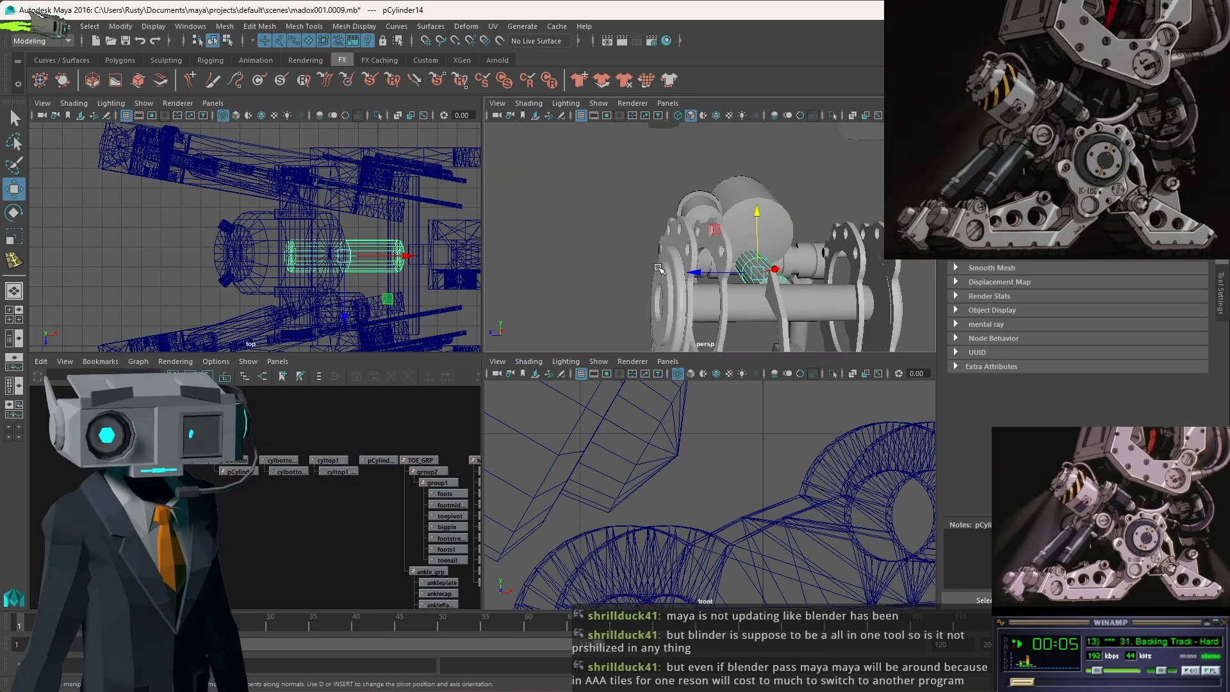
{"action": "left_click_drag", "start_coordinate": [632, 286], "coordinate": [792, 303], "text": "alt"}
{"action": "scroll", "coordinate": [789, 307], "scroll_direction": "up", "scroll_amount": 3}
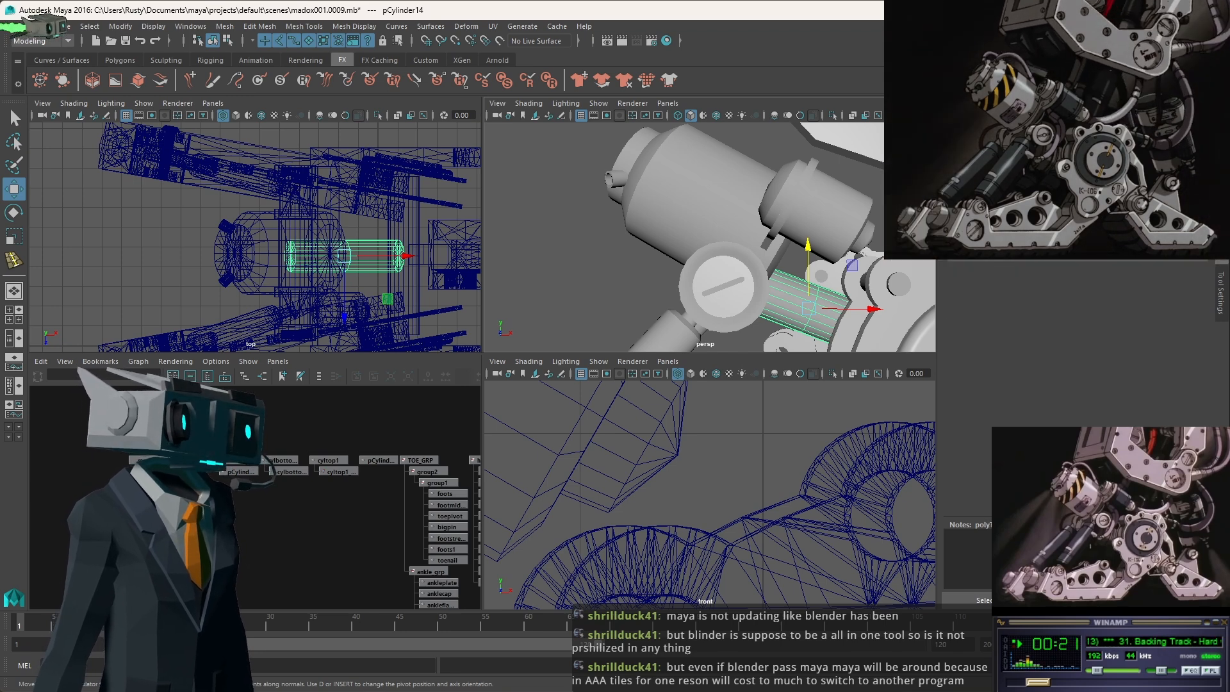
{"action": "left_click", "coordinate": [1089, 131]}
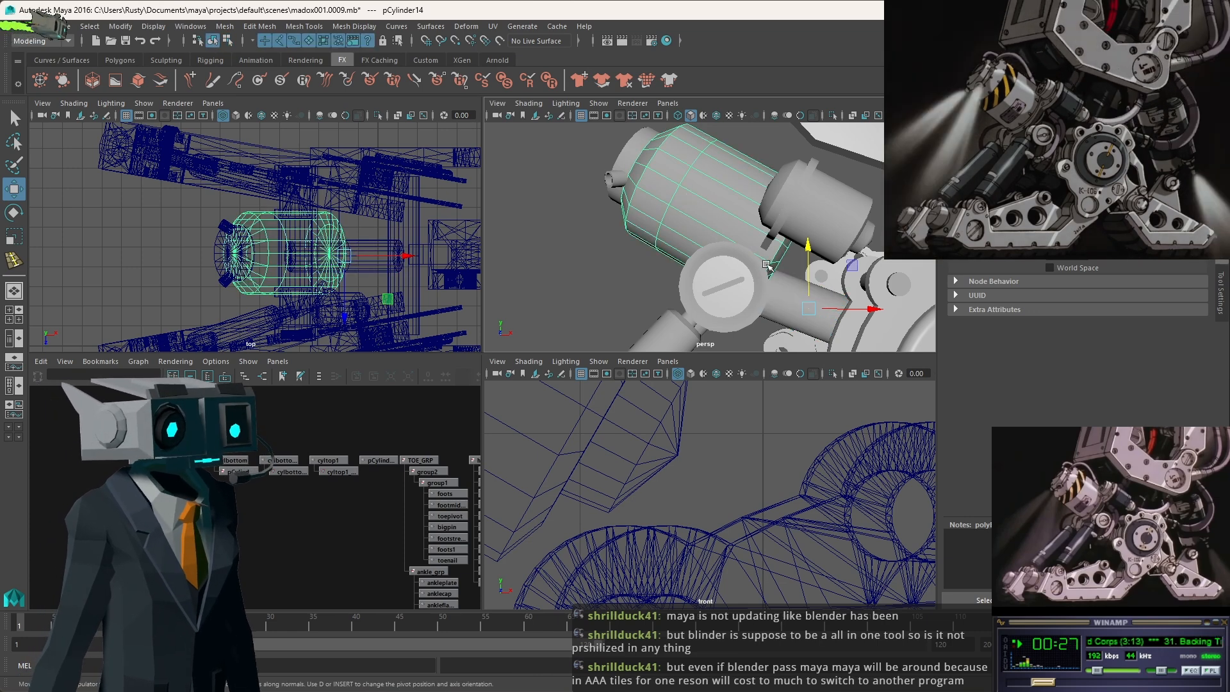
{"action": "left_click", "coordinate": [126, 41]}
Exit Maya and reopen the scene madox001.0009.mb in a new session.
{"action": "left_click", "coordinate": [63, 26]}
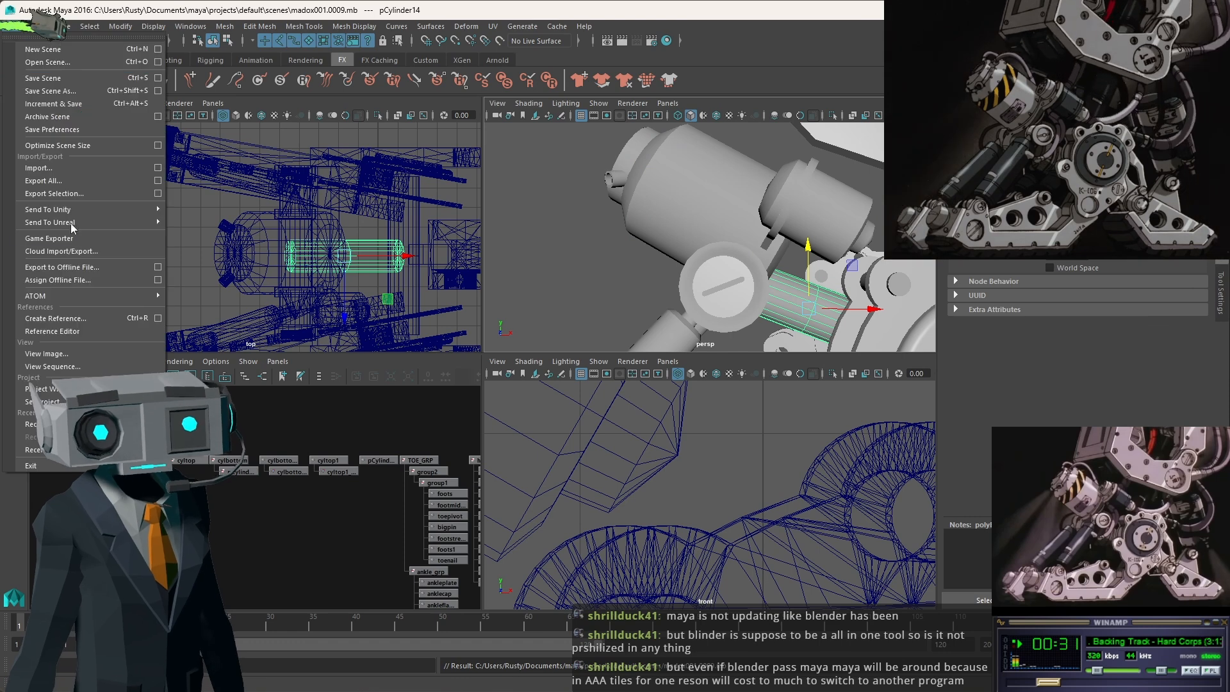
{"action": "left_click", "coordinate": [70, 467]}
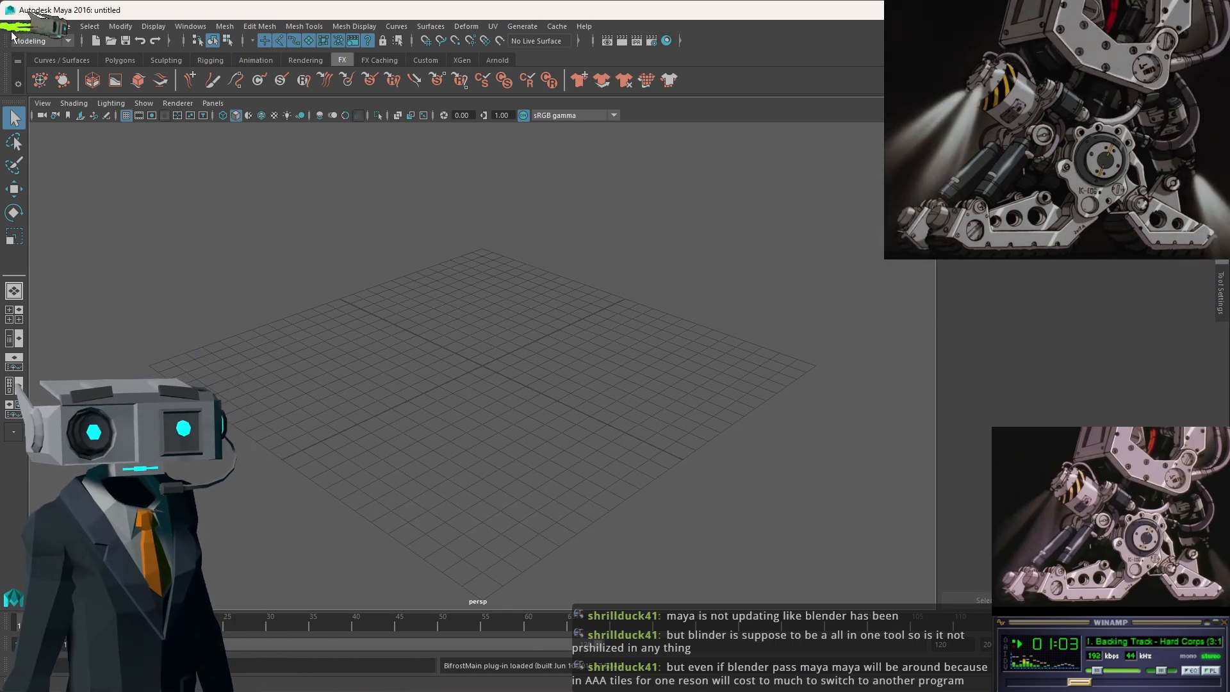
{"action": "left_click", "coordinate": [64, 27]}
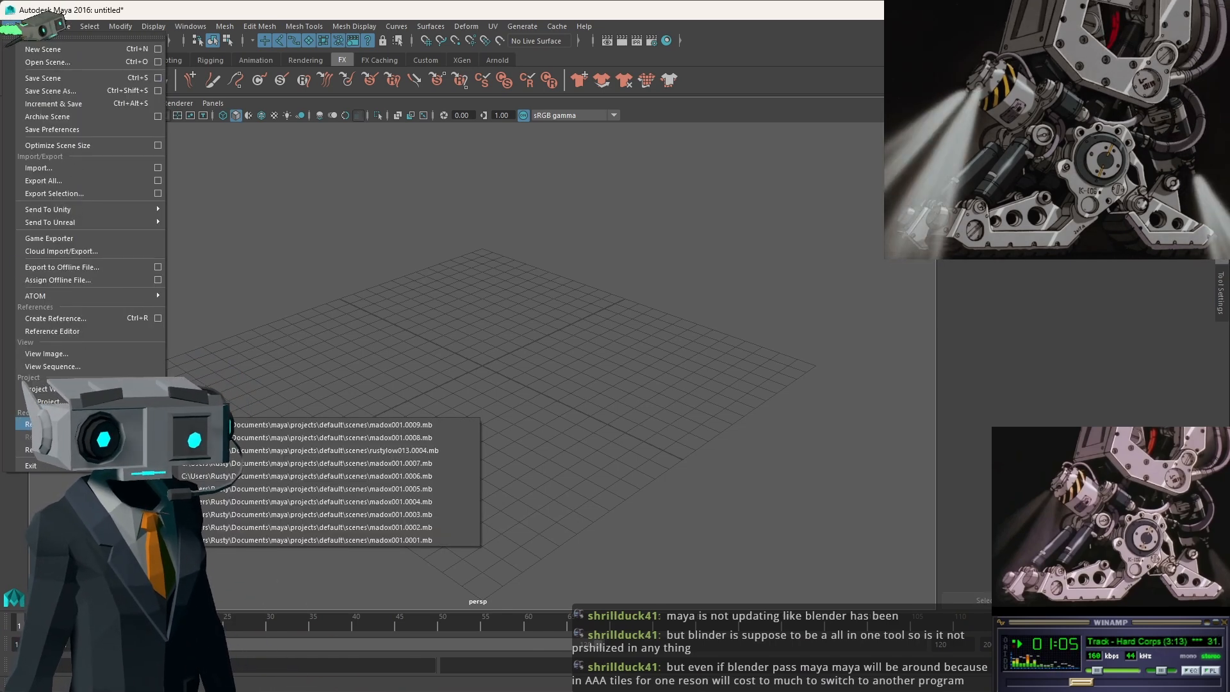
{"action": "left_click", "coordinate": [81, 62]}
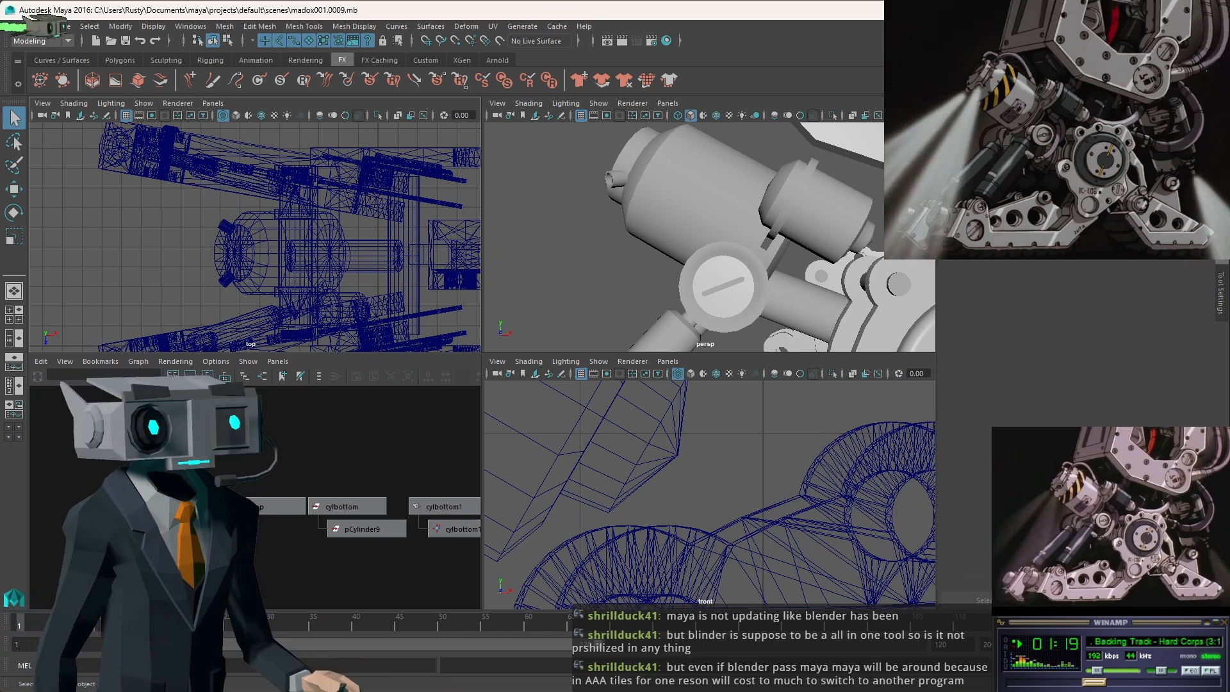
Check the large cylinder and the rod beneath it by selecting them in turn, and show the rod's transform attributes.
{"action": "left_click_drag", "start_coordinate": [560, 237], "coordinate": [732, 228], "text": "alt"}
{"action": "left_click", "coordinate": [733, 228]}
{"action": "left_click", "coordinate": [733, 224]}
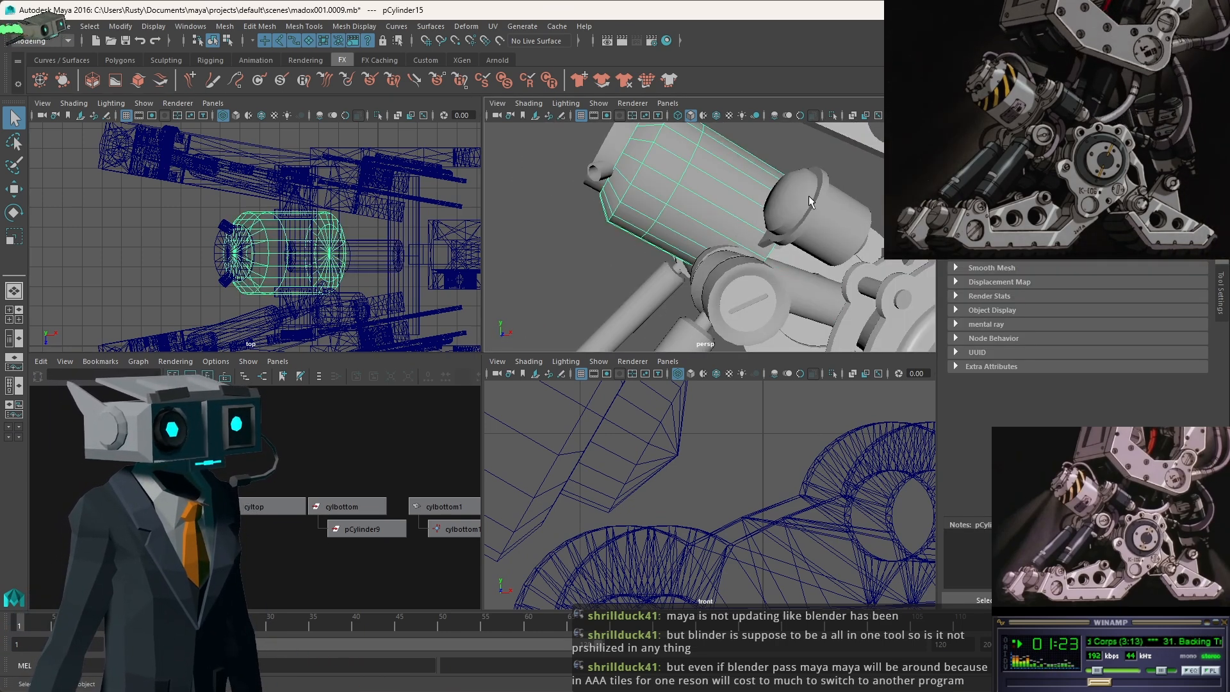
{"action": "left_click", "coordinate": [839, 225]}
{"action": "left_click", "coordinate": [806, 295]}
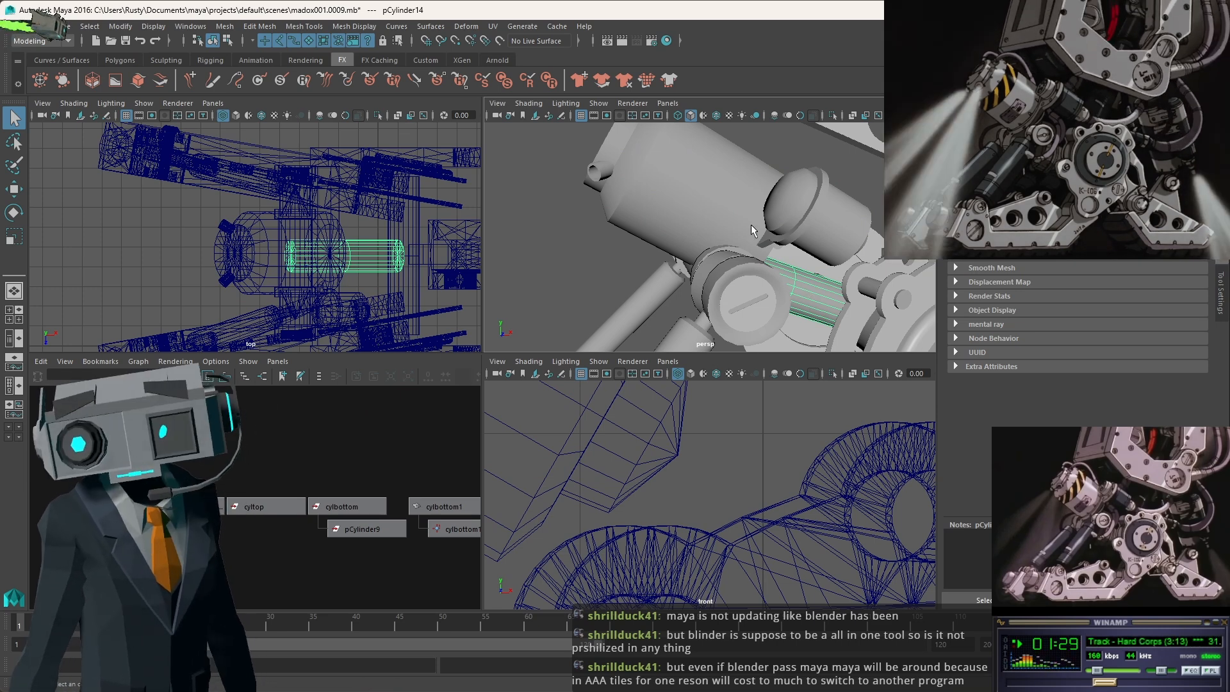
{"action": "left_click", "coordinate": [971, 130]}
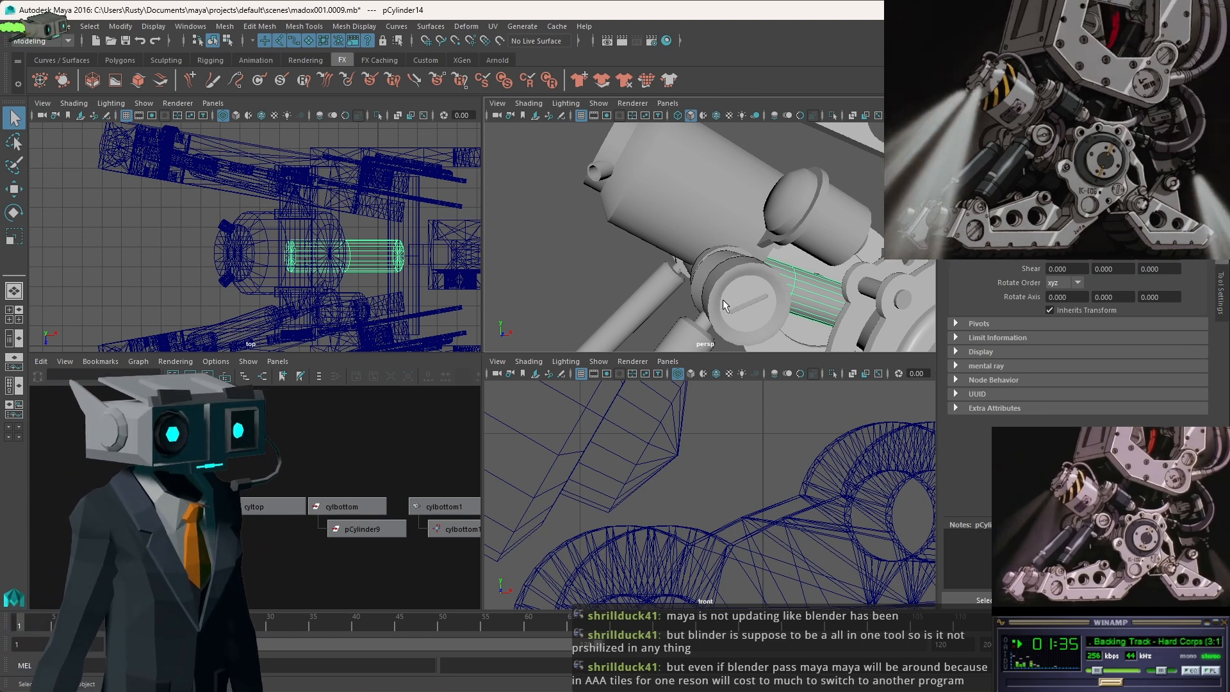
Examine the whole leg in the perspective and front views, including the foot, ankle disc and upper plates.
{"action": "mouse_move", "coordinate": [801, 288]}
{"action": "left_mouse_down", "text": "alt"}
{"action": "mouse_move", "coordinate": [705, 225]}
{"action": "mouse_move", "coordinate": [794, 293]}
{"action": "left_mouse_up", "text": "alt"}
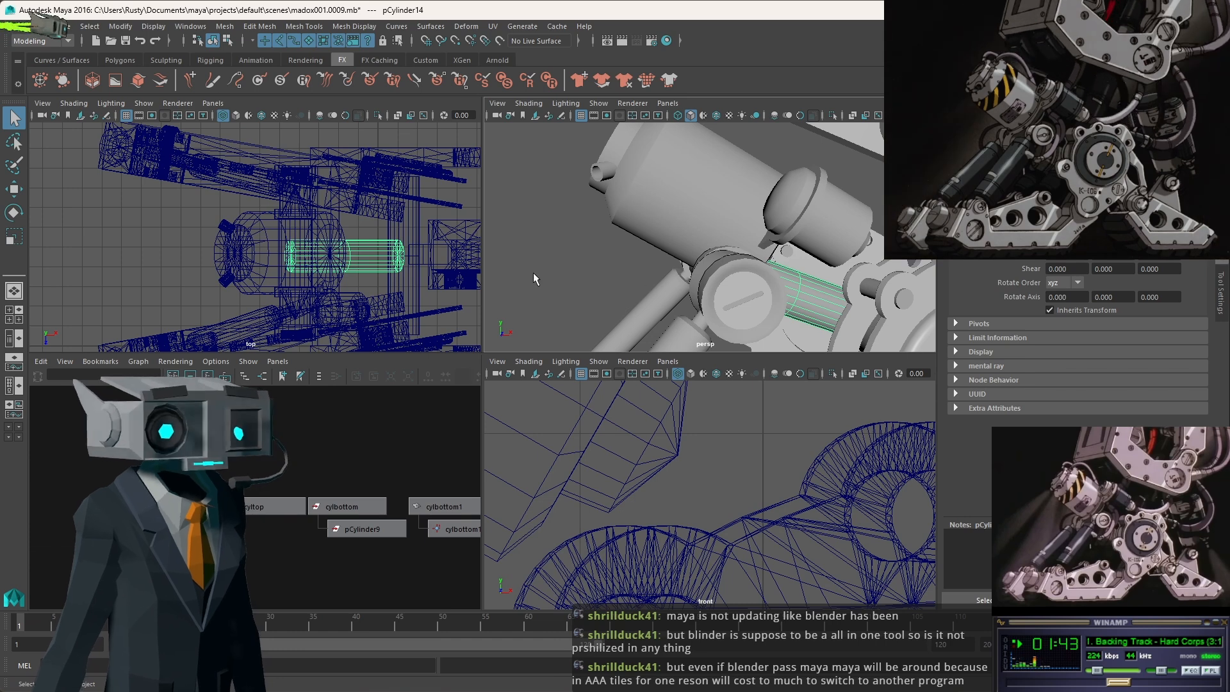
{"action": "left_click_drag", "start_coordinate": [624, 291], "coordinate": [749, 341], "text": "alt"}
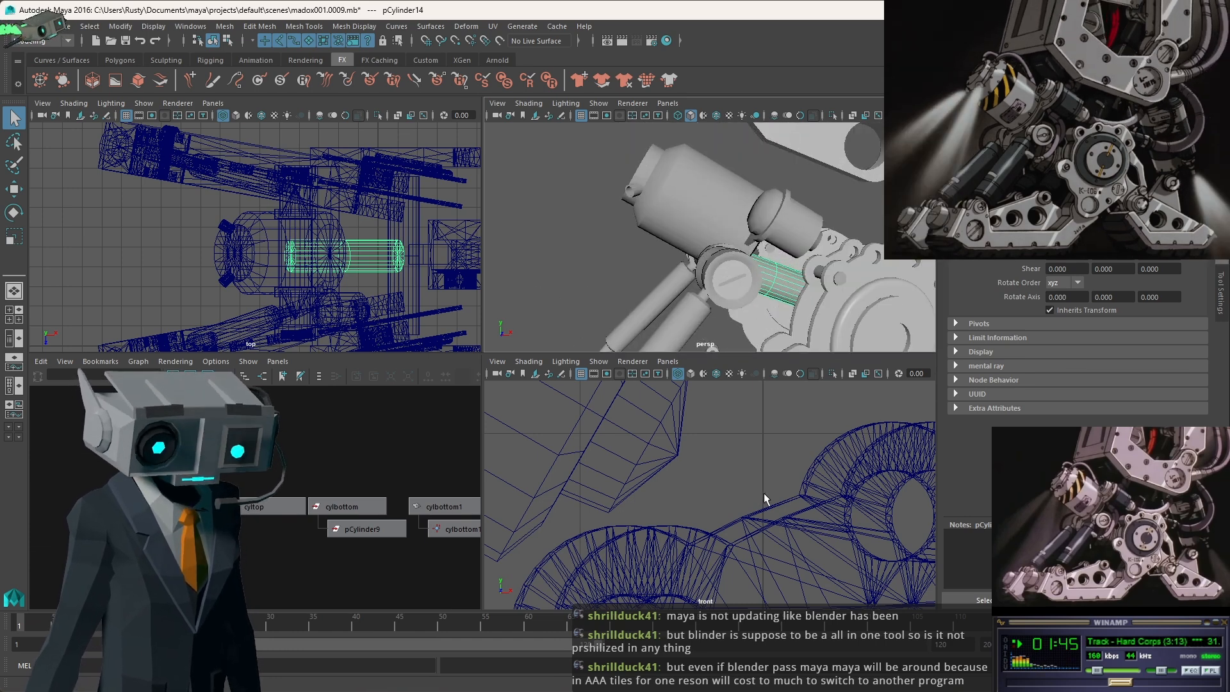
{"action": "scroll", "coordinate": [764, 499], "scroll_direction": "down", "scroll_amount": 5}
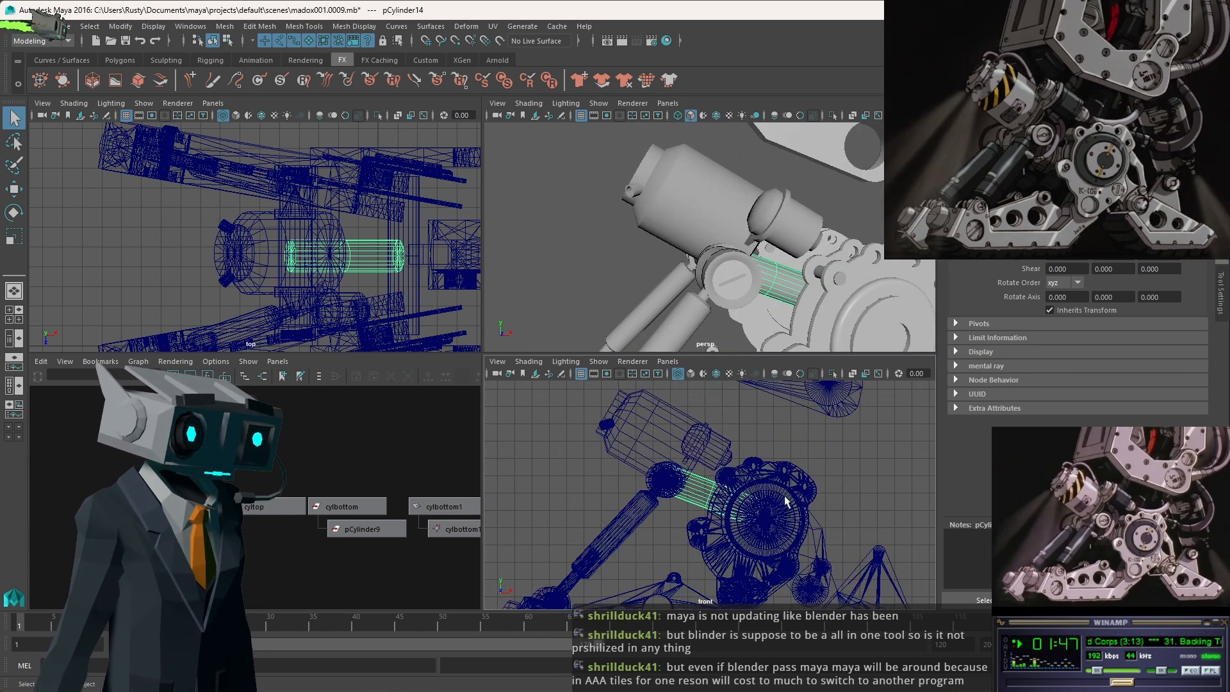
{"action": "middle_click_drag", "start_coordinate": [787, 500], "coordinate": [787, 426], "text": "alt"}
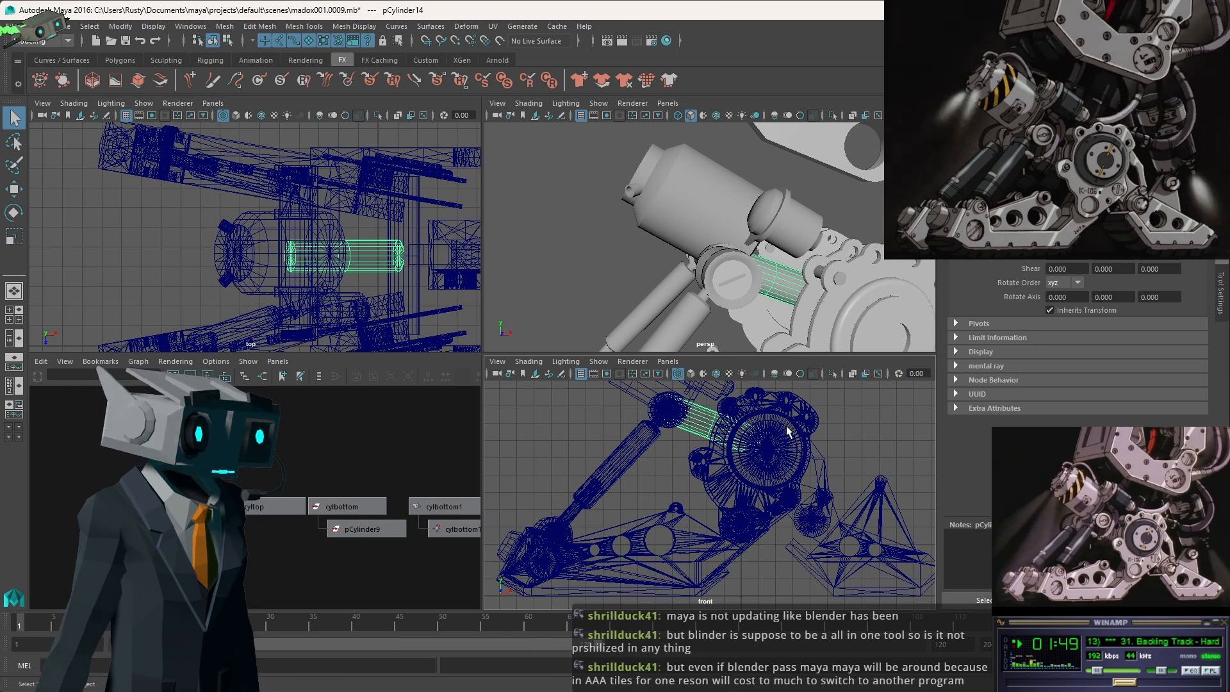
{"action": "scroll", "coordinate": [817, 274], "scroll_direction": "down", "scroll_amount": 7}
{"action": "mouse_move", "coordinate": [842, 282]}
{"action": "left_mouse_down", "text": "alt"}
{"action": "mouse_move", "coordinate": [815, 261]}
{"action": "mouse_move", "coordinate": [839, 282]}
{"action": "left_mouse_up", "text": "alt"}
{"action": "left_click_drag", "start_coordinate": [810, 265], "coordinate": [832, 275], "text": "alt"}
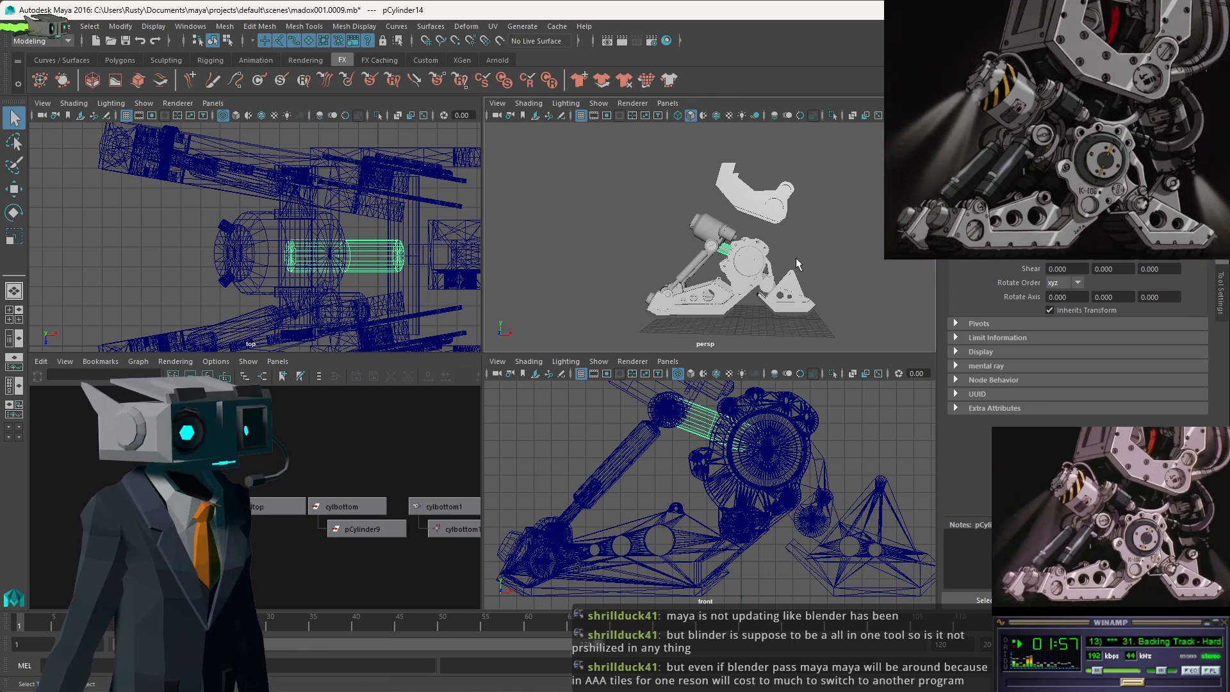
{"action": "scroll", "coordinate": [798, 262], "scroll_direction": "up", "scroll_amount": 5}
{"action": "middle_click_drag", "start_coordinate": [842, 264], "coordinate": [730, 227], "text": "alt"}
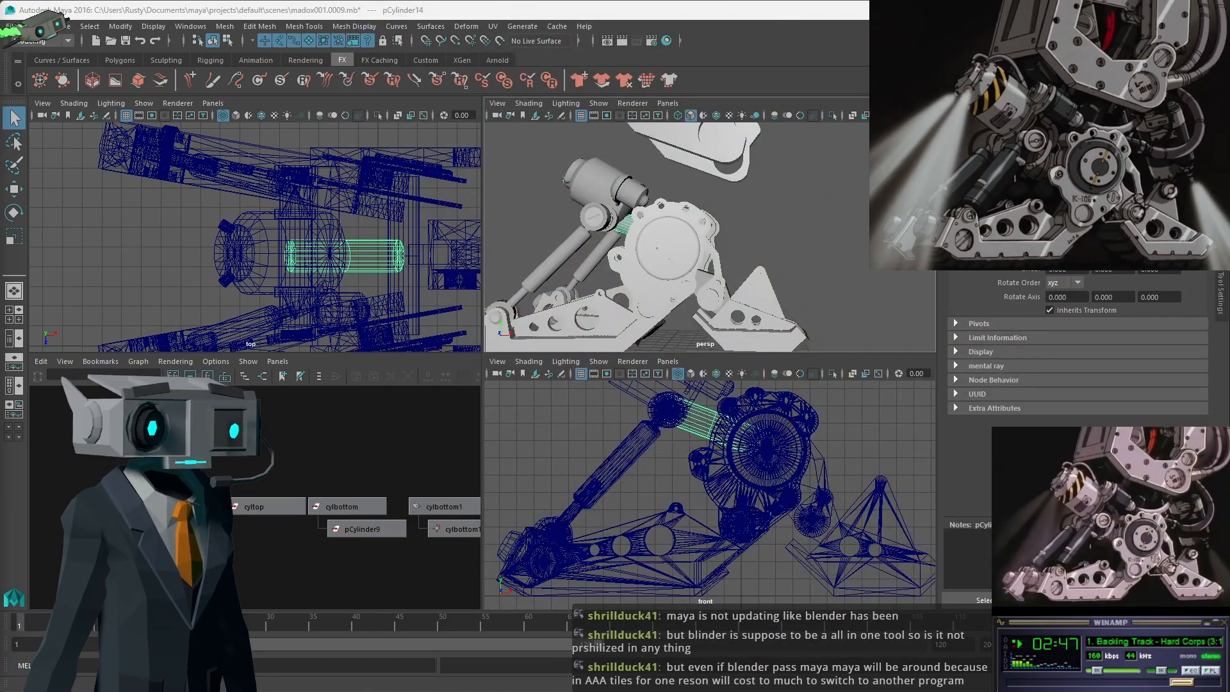
{"action": "left_click_drag", "start_coordinate": [776, 177], "coordinate": [857, 253], "text": "alt"}
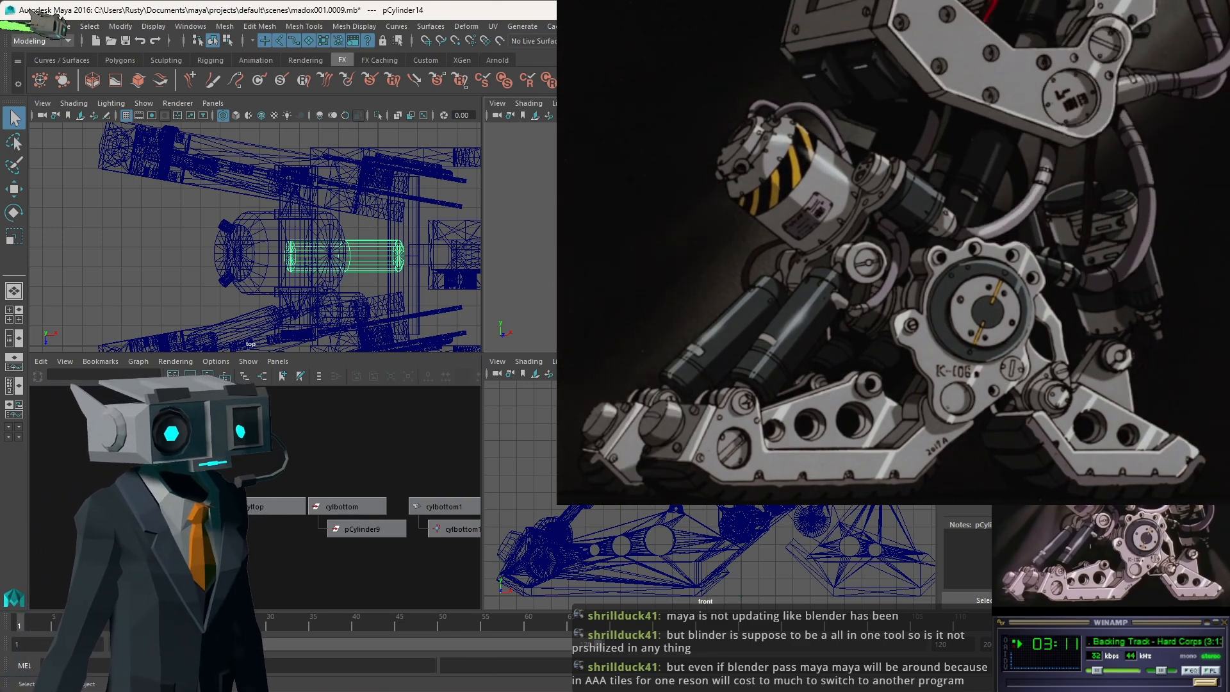
Select the piston parts cylbottom1 and cyltop1 together with their aim constraints in the node hierarchy.
{"action": "scroll", "coordinate": [343, 258], "scroll_direction": "down", "scroll_amount": 3}
{"action": "scroll", "coordinate": [338, 258], "scroll_direction": "up", "scroll_amount": 1}
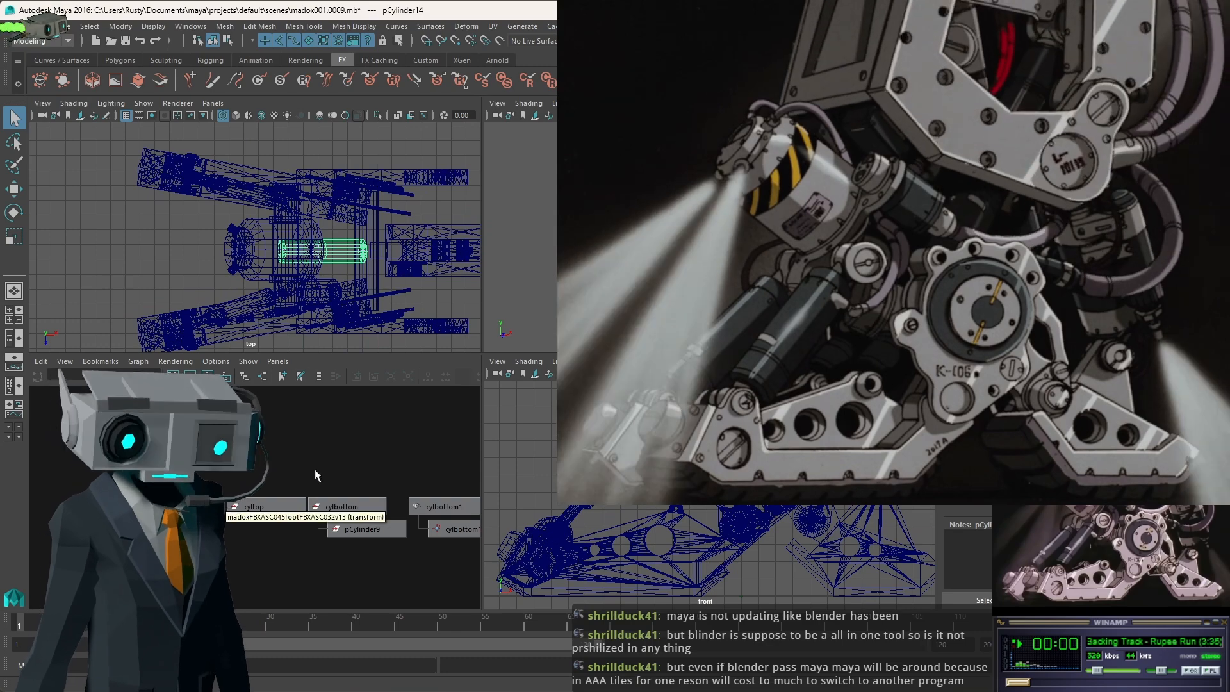
{"action": "scroll", "coordinate": [315, 472], "scroll_direction": "down", "scroll_amount": 1}
{"action": "middle_click_drag", "start_coordinate": [396, 541], "coordinate": [174, 451], "text": "alt"}
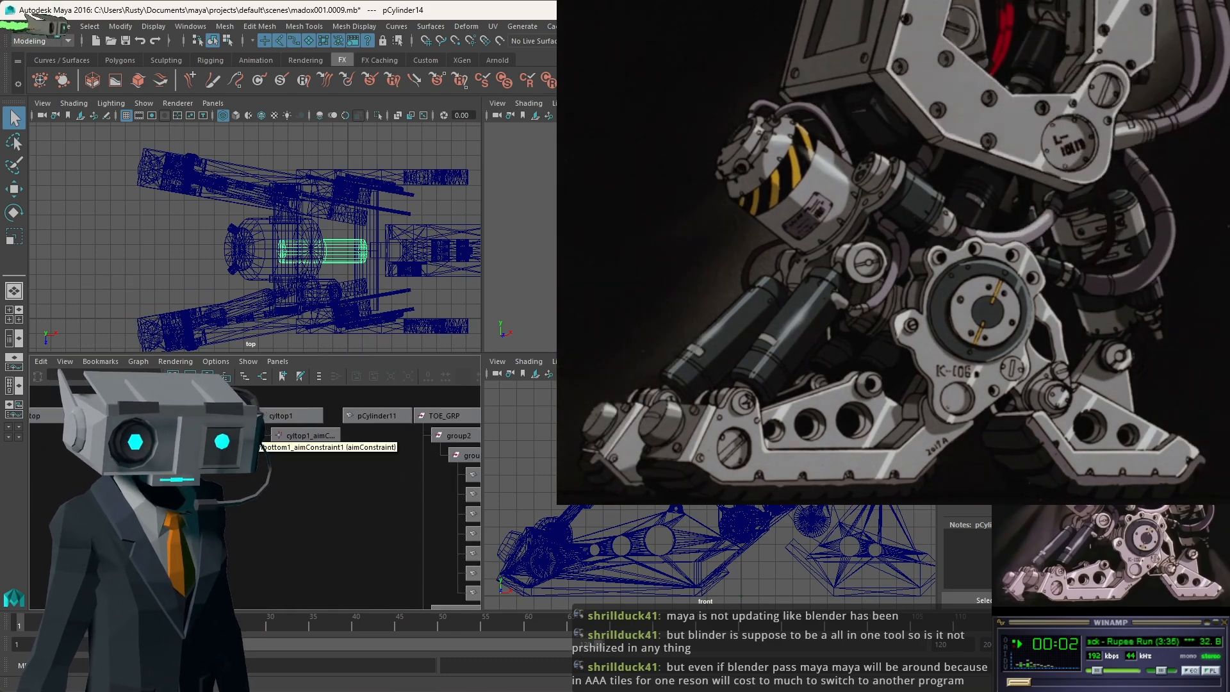
{"action": "left_click", "coordinate": [291, 420]}
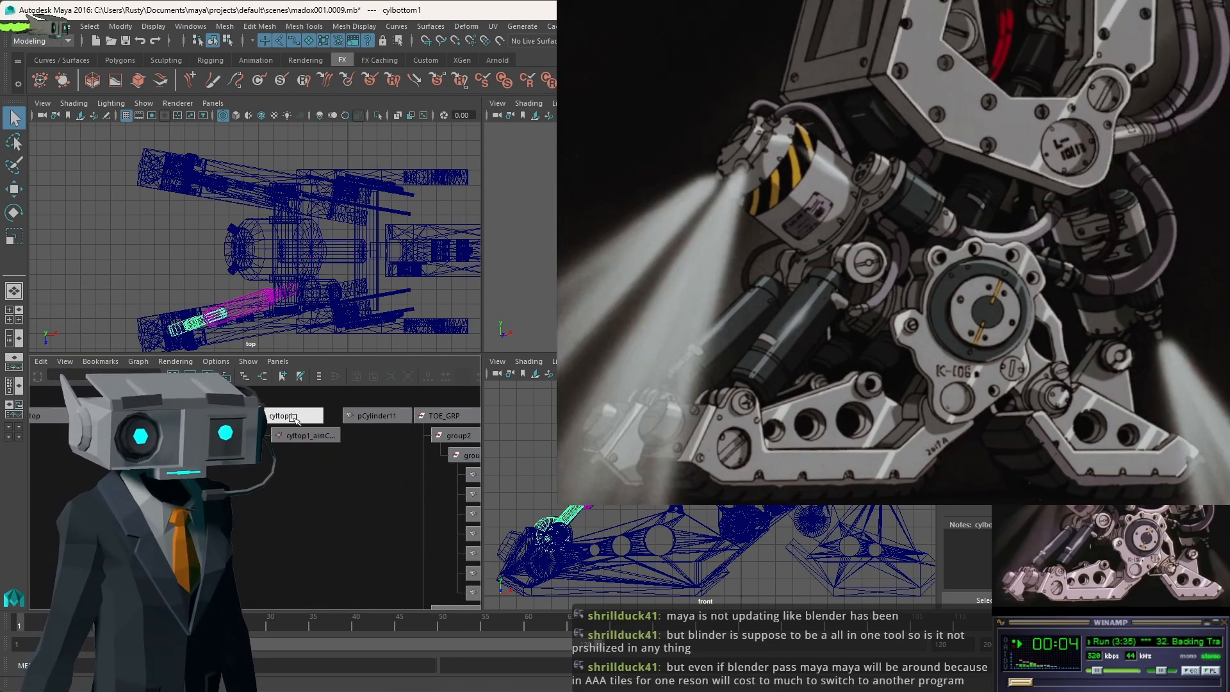
{"action": "left_click", "coordinate": [294, 416]}
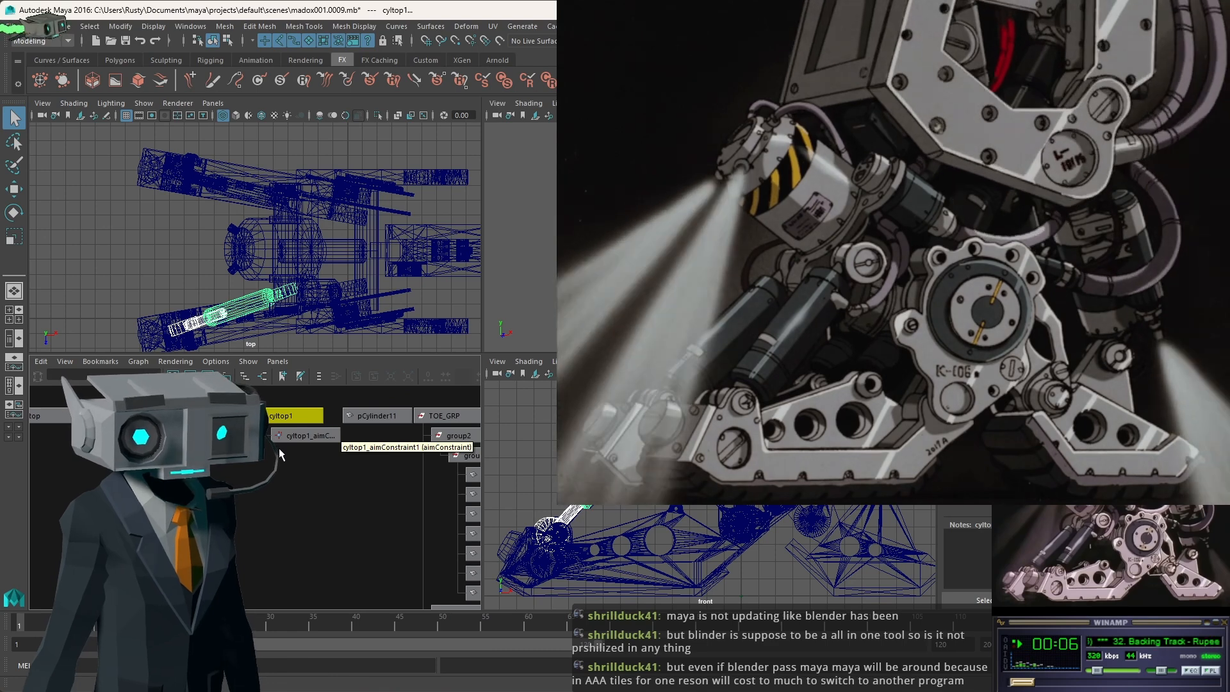
{"action": "left_click_drag", "start_coordinate": [214, 479], "coordinate": [309, 412]}
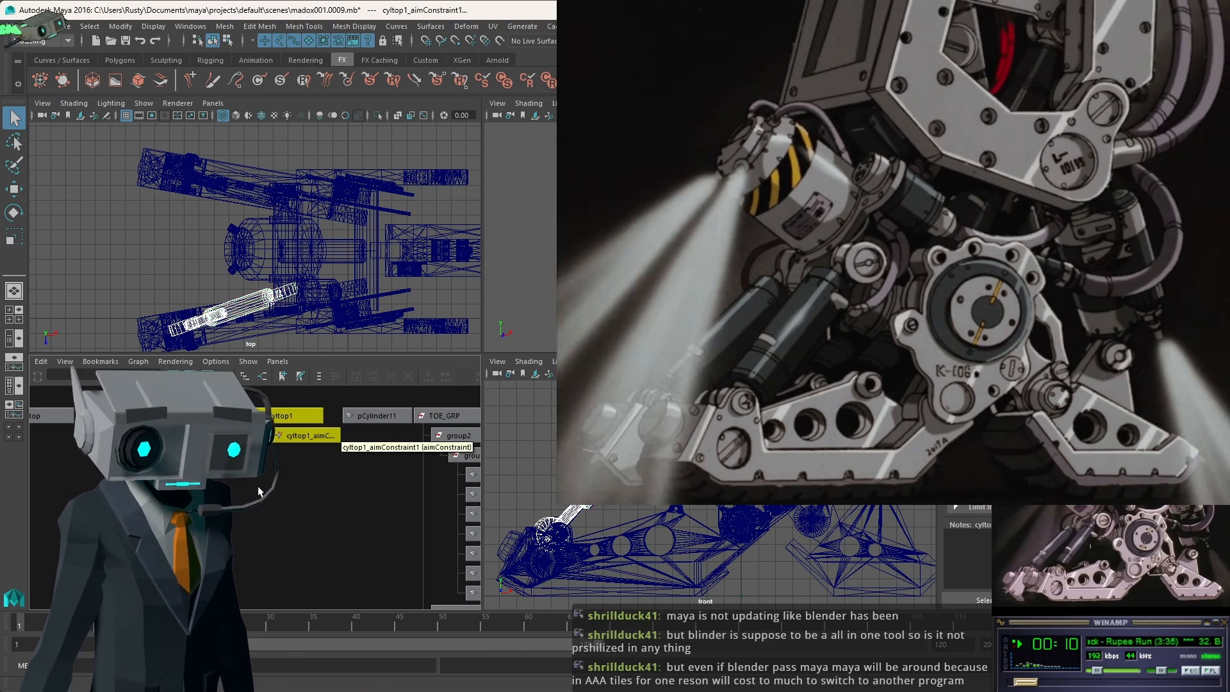
Duplicate the selected piston parts and aim constraints with Duplicate Special, including the input graph, assigning unique names and grouping under a new group.
{"action": "left_click", "coordinate": [50, 26]}
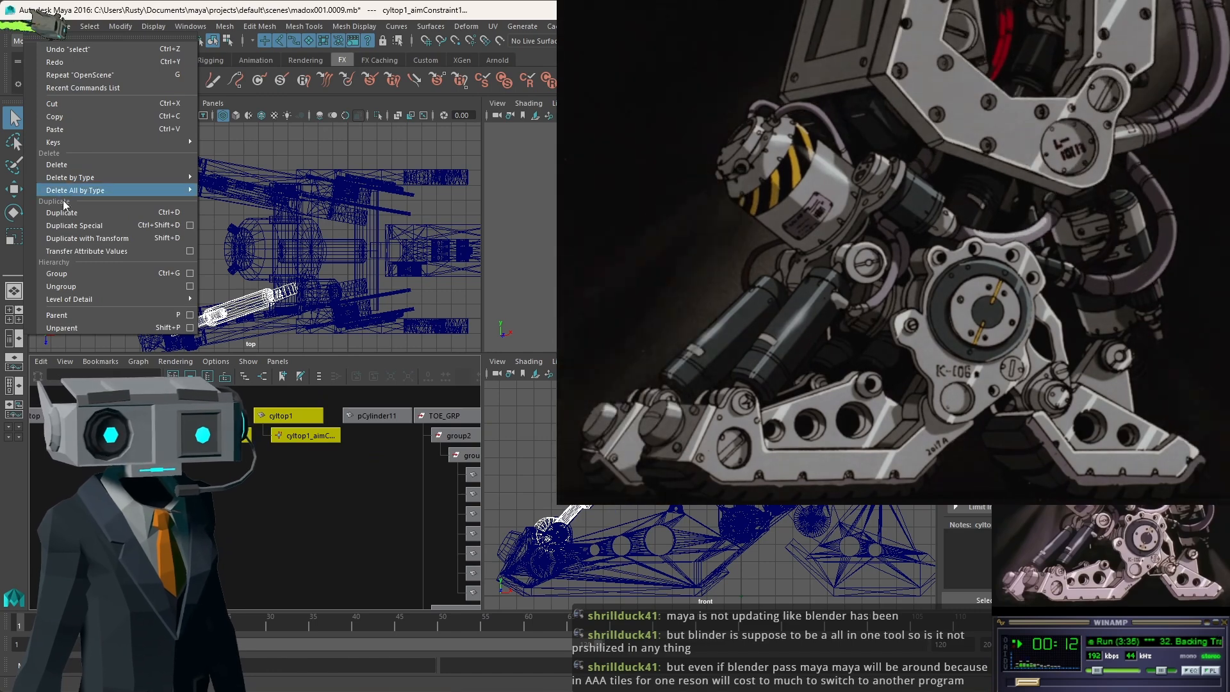
{"action": "left_click", "coordinate": [191, 225]}
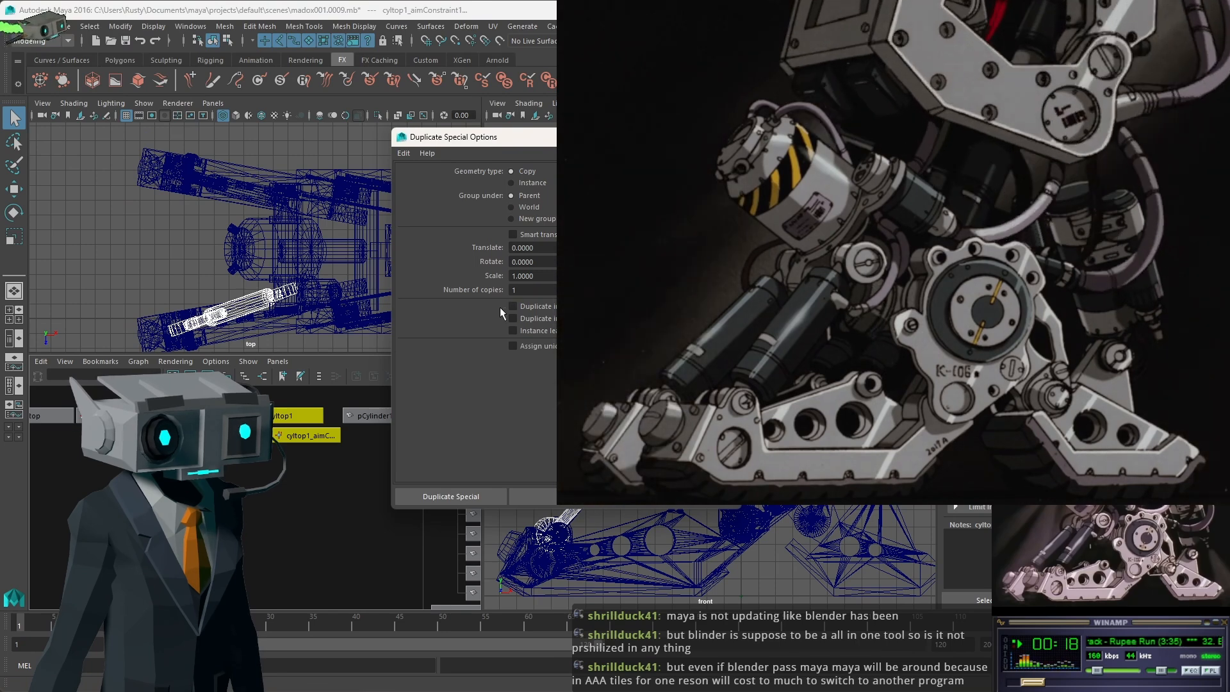
{"action": "left_click", "coordinate": [513, 307]}
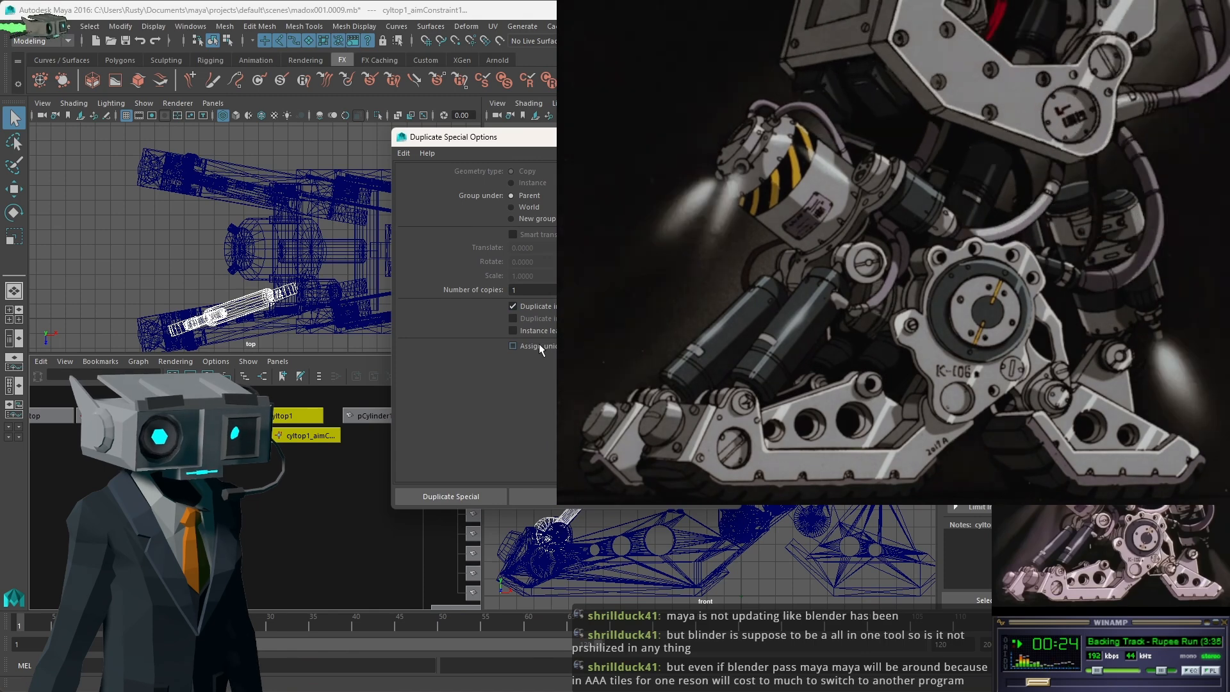
{"action": "left_click", "coordinate": [539, 344]}
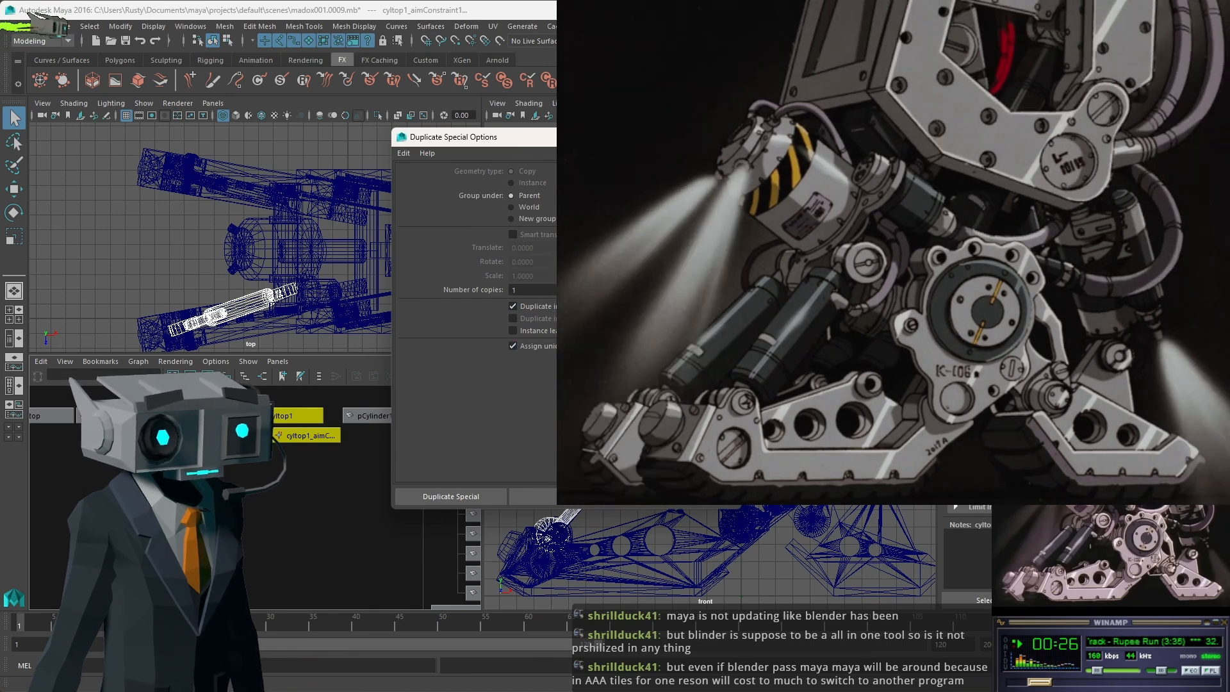
{"action": "left_click", "coordinate": [532, 218]}
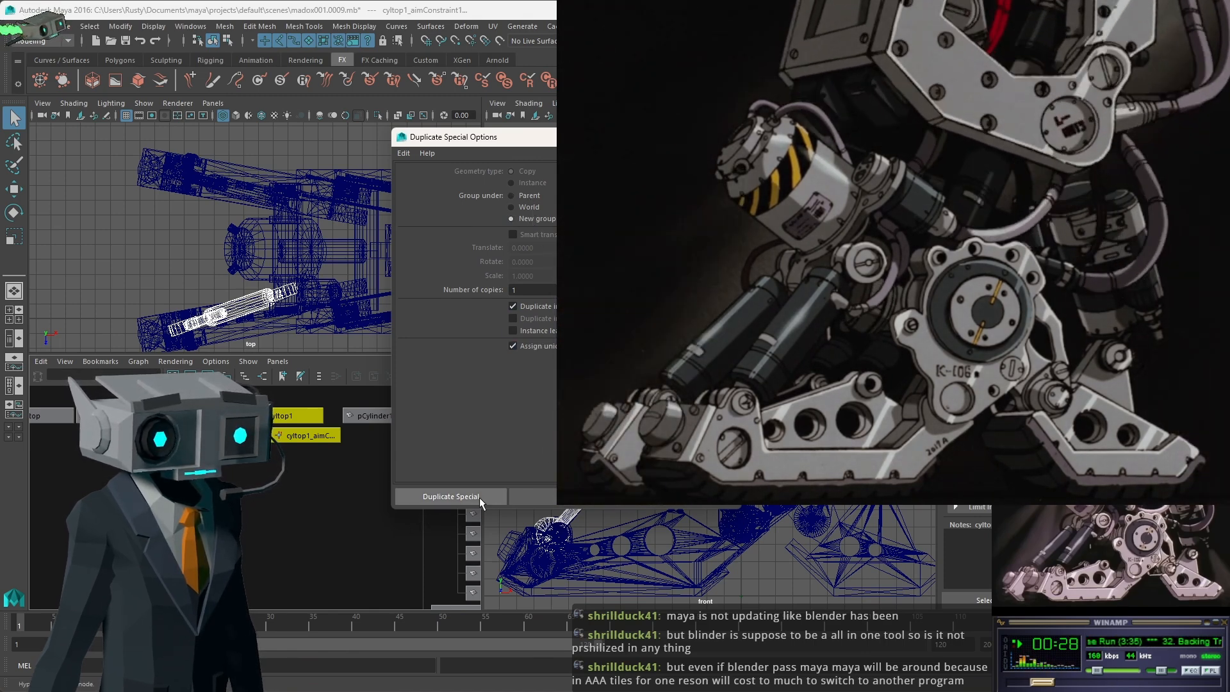
{"action": "left_click", "coordinate": [479, 497]}
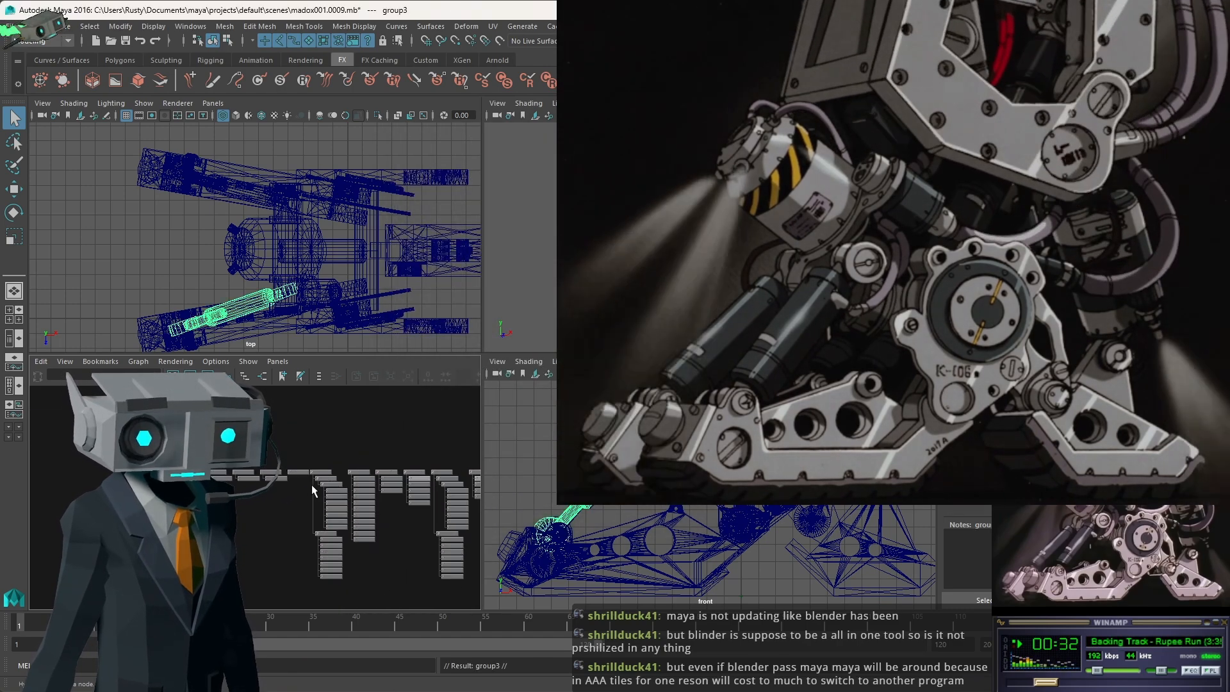
Move the duplicated piston group along X, away from the original piston to the rear foot section, and deselect it.
{"action": "key", "text": "f"}
{"action": "scroll", "coordinate": [360, 487], "scroll_direction": "down", "scroll_amount": 5}
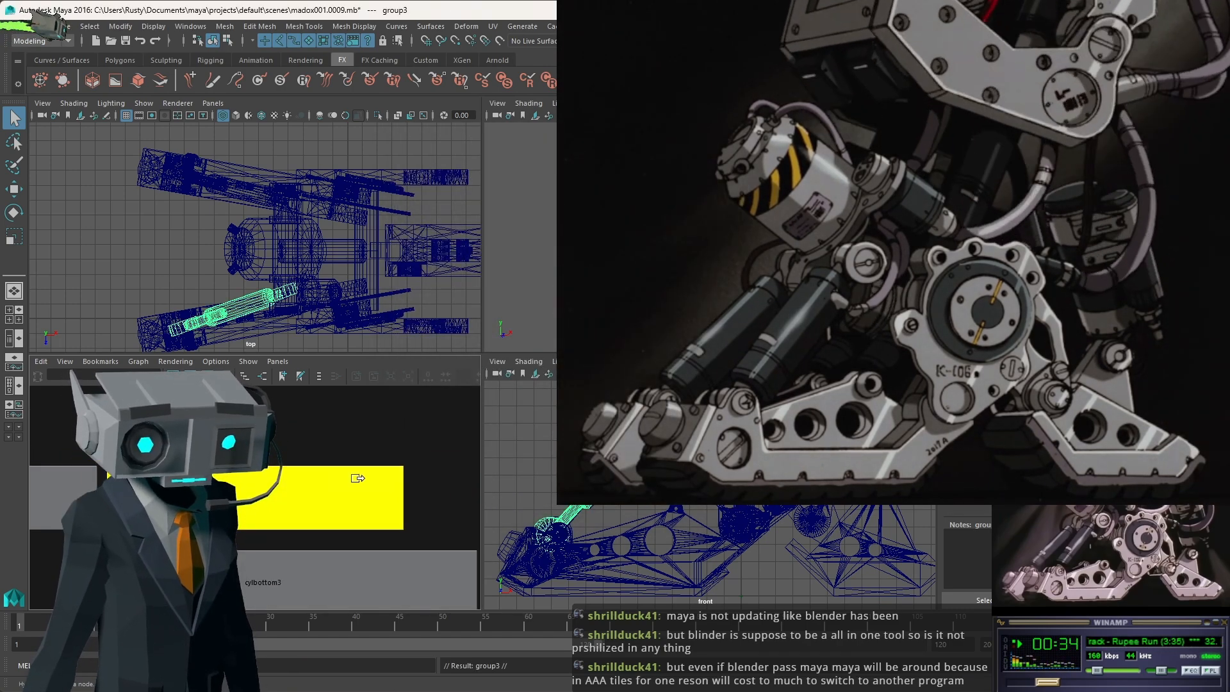
{"action": "middle_click_drag", "start_coordinate": [391, 516], "coordinate": [372, 479]}
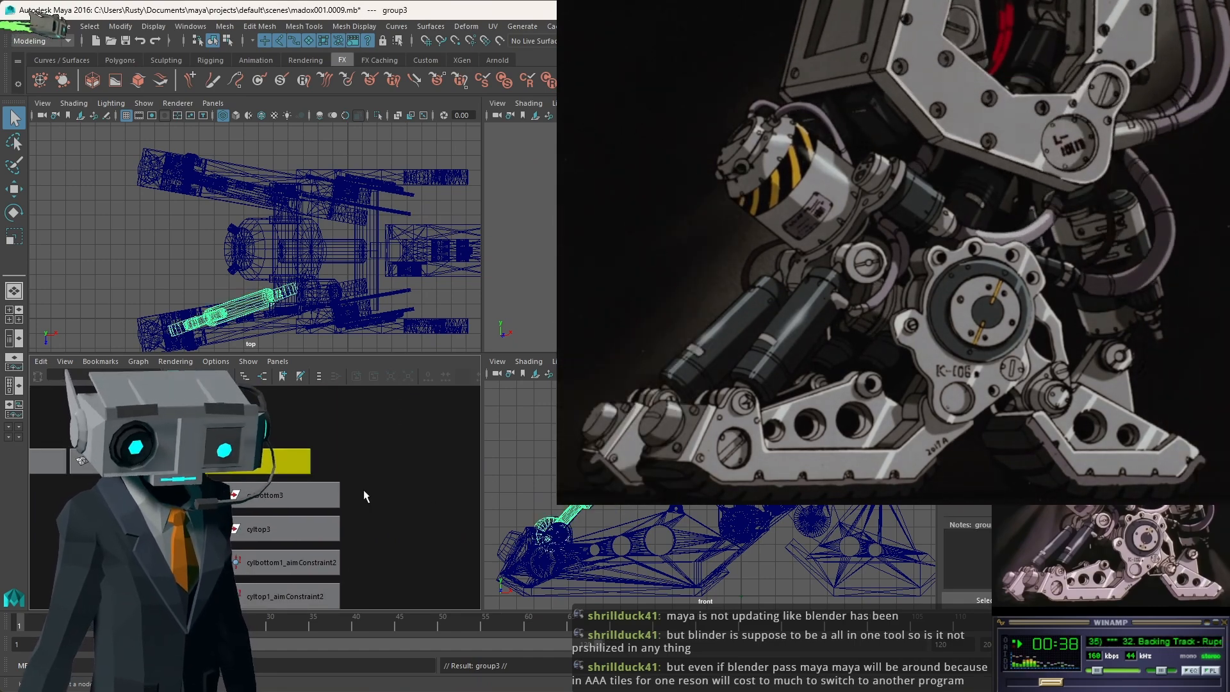
{"action": "key", "text": "w"}
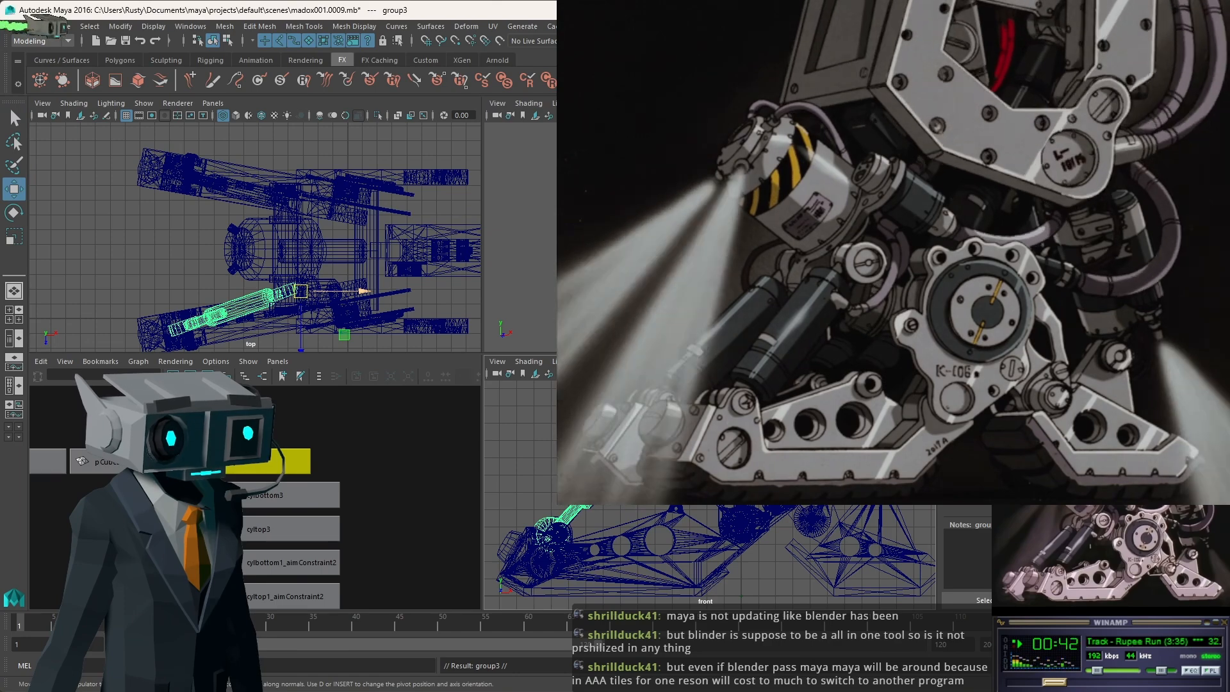
{"action": "left_click_drag", "start_coordinate": [750, 431], "coordinate": [1015, 430]}
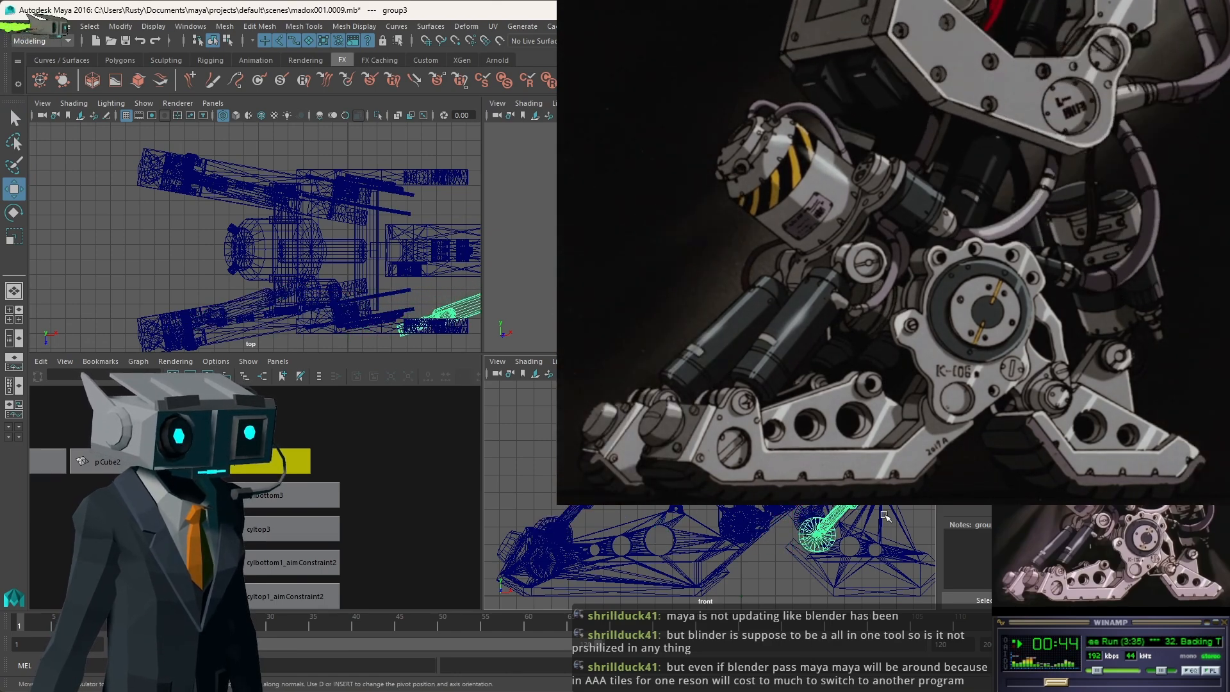
{"action": "middle_click_drag", "start_coordinate": [886, 516], "coordinate": [642, 516], "text": "alt"}
{"action": "scroll", "coordinate": [643, 517], "scroll_direction": "down", "scroll_amount": 1}
{"action": "left_click", "coordinate": [707, 516]}
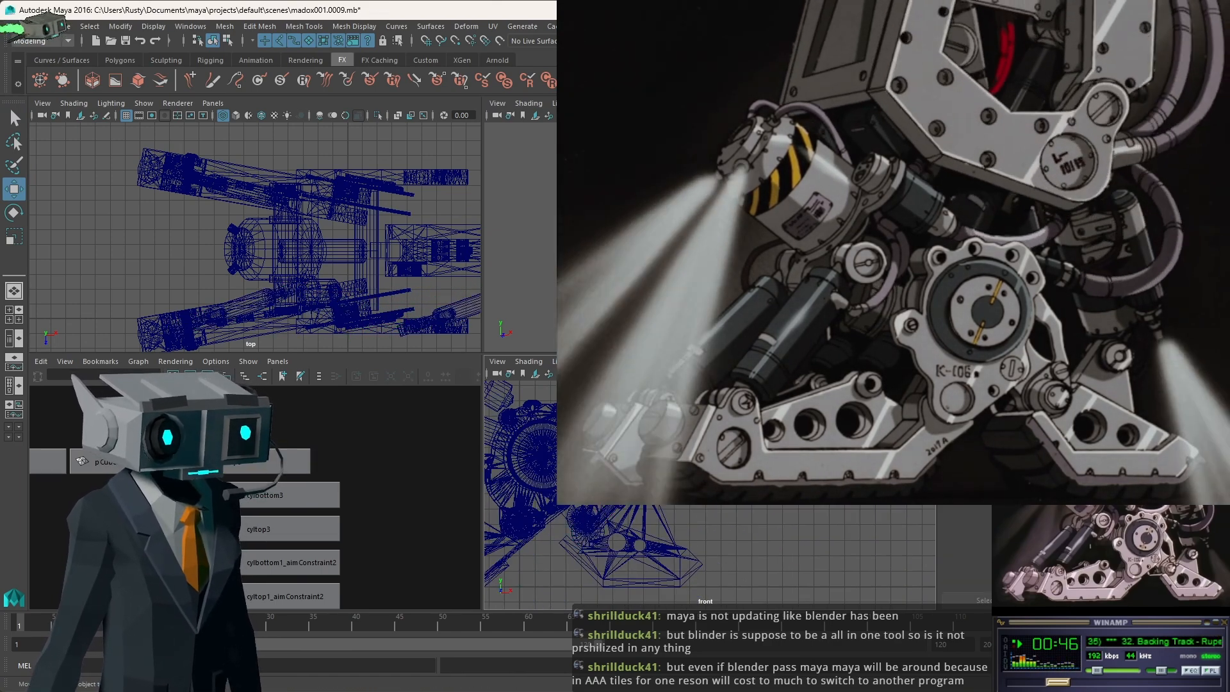
Select the duplicate's upper part cyltop3 and slide it back and forth along X to test the aim constraints.
{"action": "left_click", "coordinate": [288, 528]}
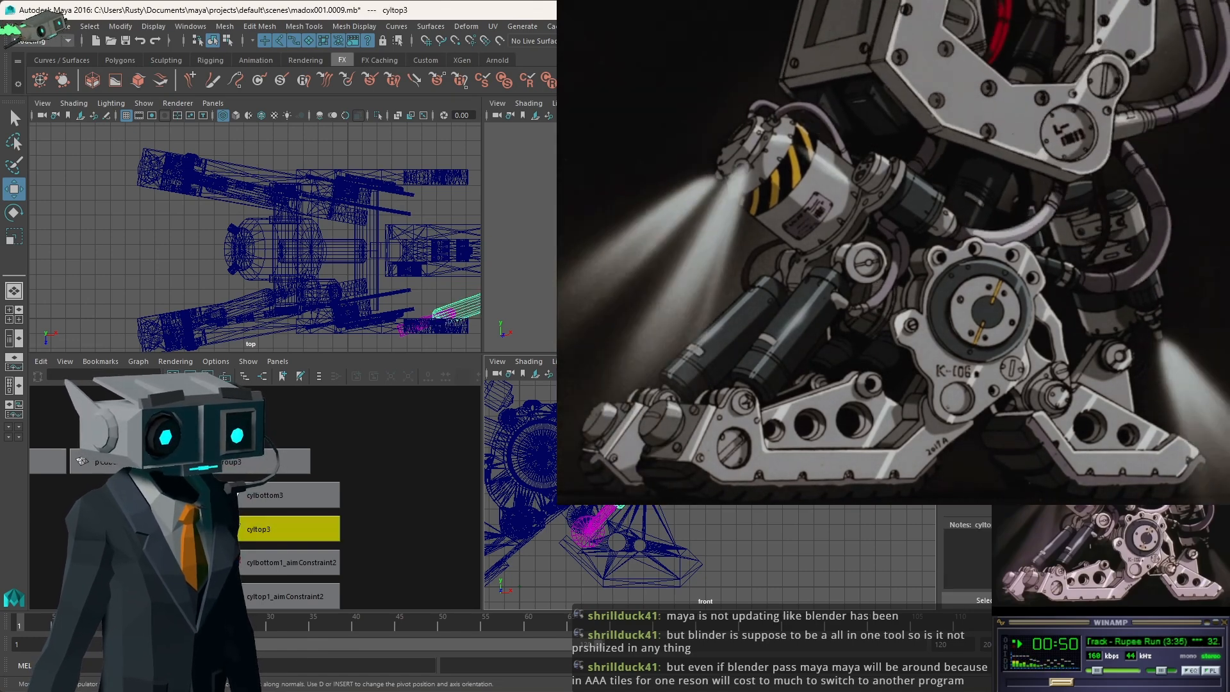
{"action": "left_click_drag", "start_coordinate": [756, 410], "coordinate": [865, 414]}
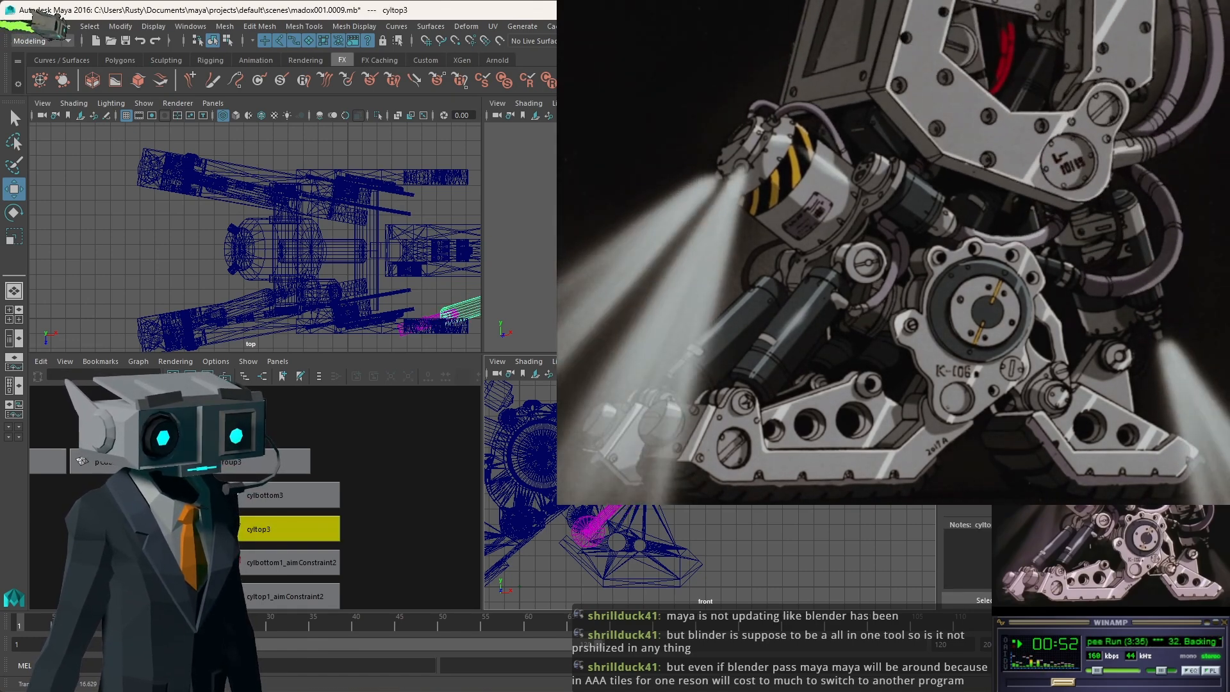
{"action": "mouse_move", "coordinate": [724, 410]}
{"action": "left_mouse_down"}
{"action": "mouse_move", "coordinate": [692, 410]}
{"action": "mouse_move", "coordinate": [750, 410]}
{"action": "mouse_move", "coordinate": [682, 411]}
{"action": "mouse_move", "coordinate": [707, 410]}
{"action": "left_mouse_up"}
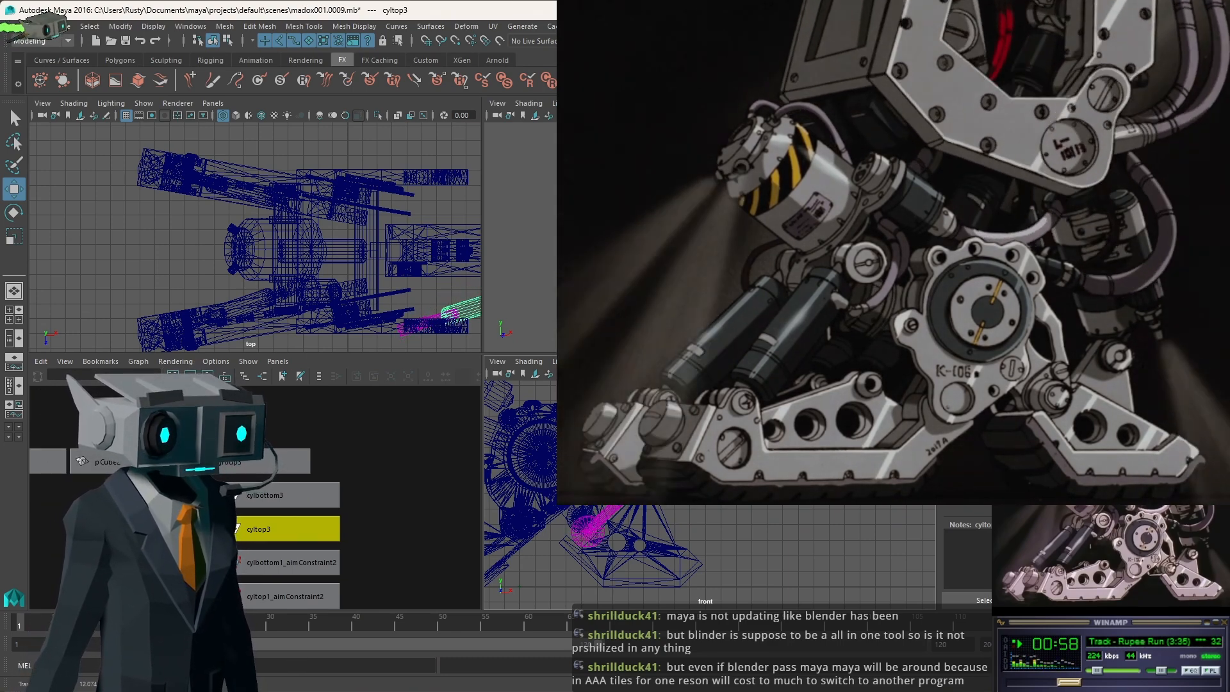
{"action": "left_click_drag", "start_coordinate": [686, 411], "coordinate": [718, 410]}
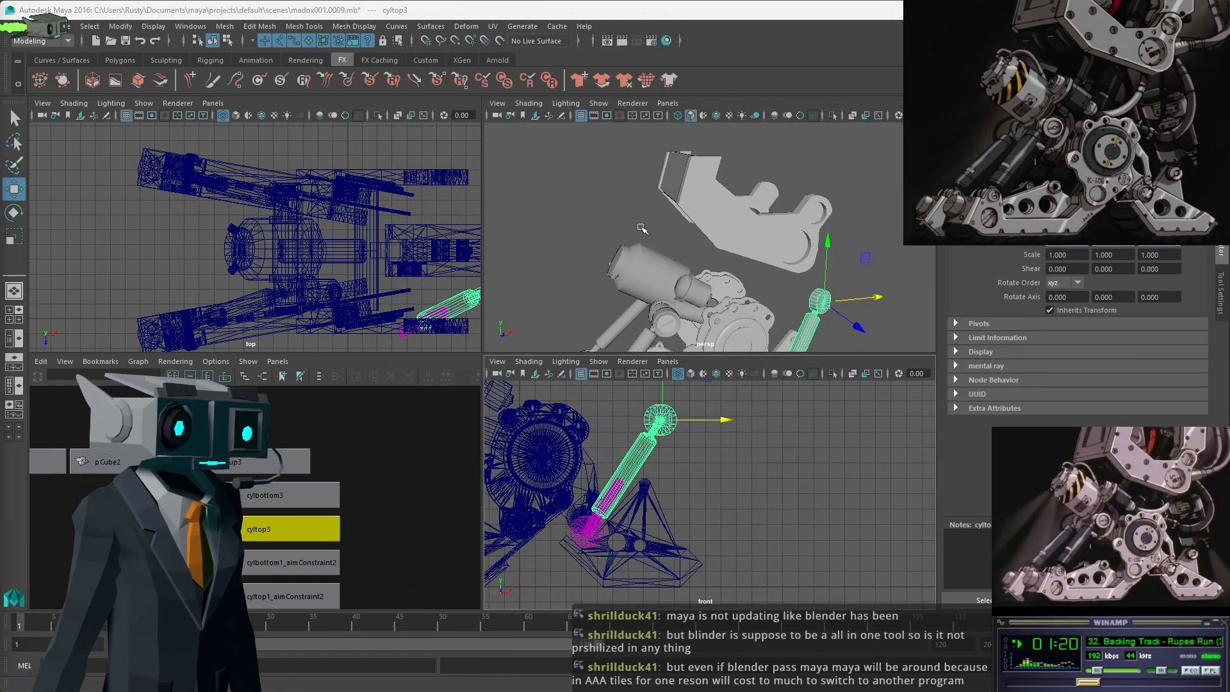
{"action": "middle_click_drag", "start_coordinate": [406, 287], "coordinate": [301, 230], "text": "alt"}
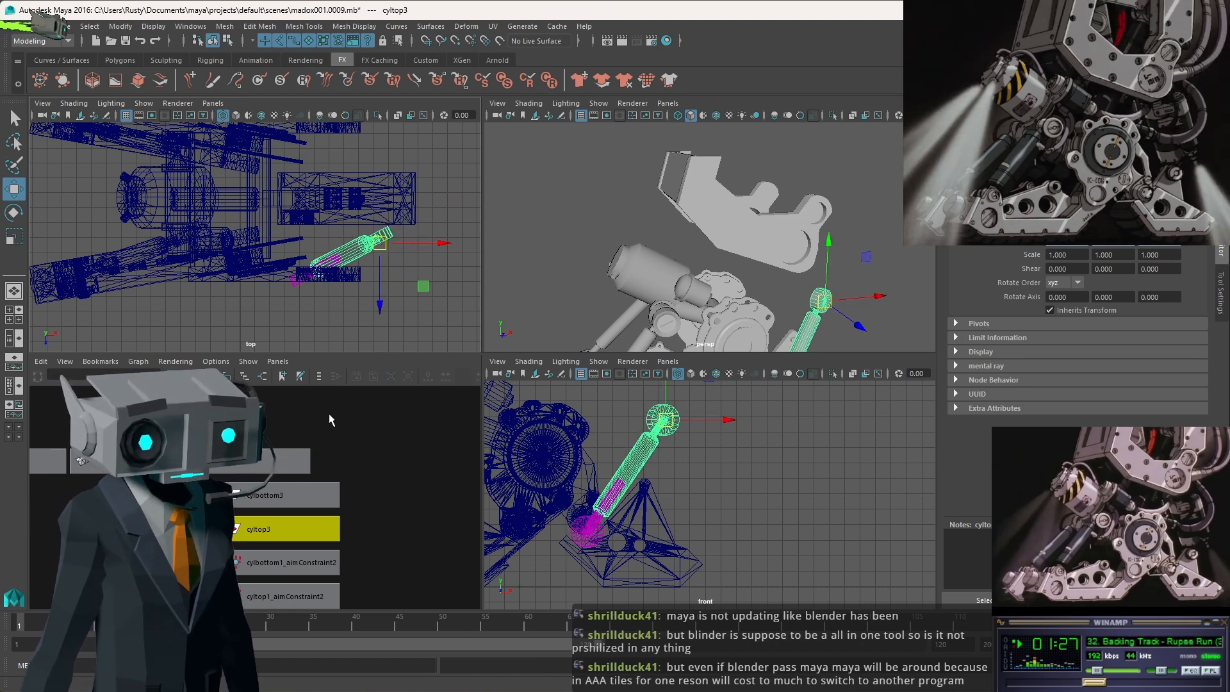
Select the whole duplicated piston group3 and move it in the front view up beside the pivot end of the upper plates.
{"action": "left_click", "coordinate": [261, 459]}
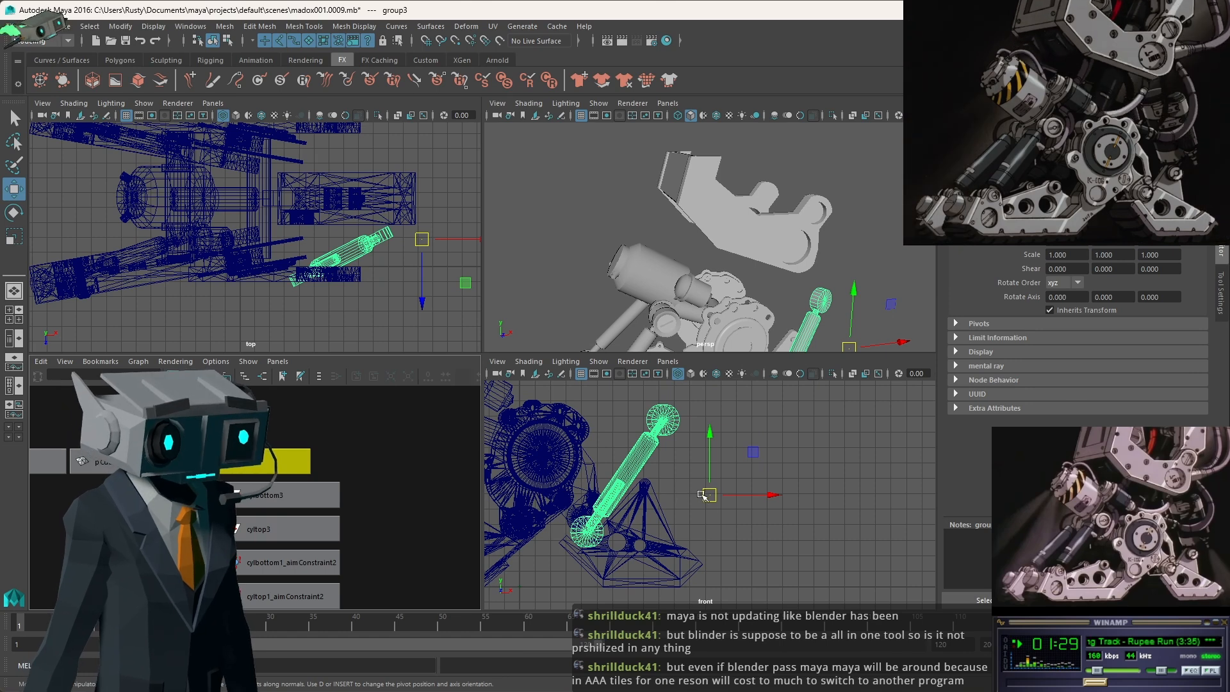
{"action": "middle_click_drag", "start_coordinate": [643, 478], "coordinate": [909, 575], "text": "alt"}
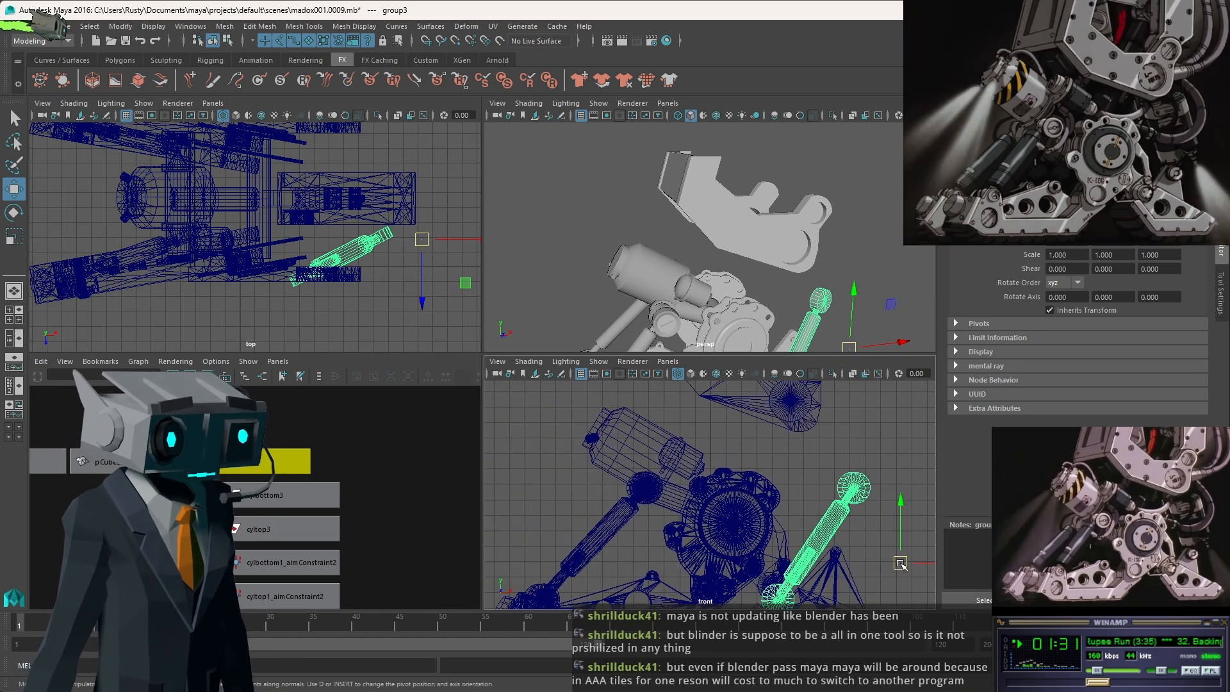
{"action": "left_click_drag", "start_coordinate": [901, 564], "coordinate": [820, 435]}
{"action": "middle_click_drag", "start_coordinate": [824, 446], "coordinate": [738, 540], "text": "alt"}
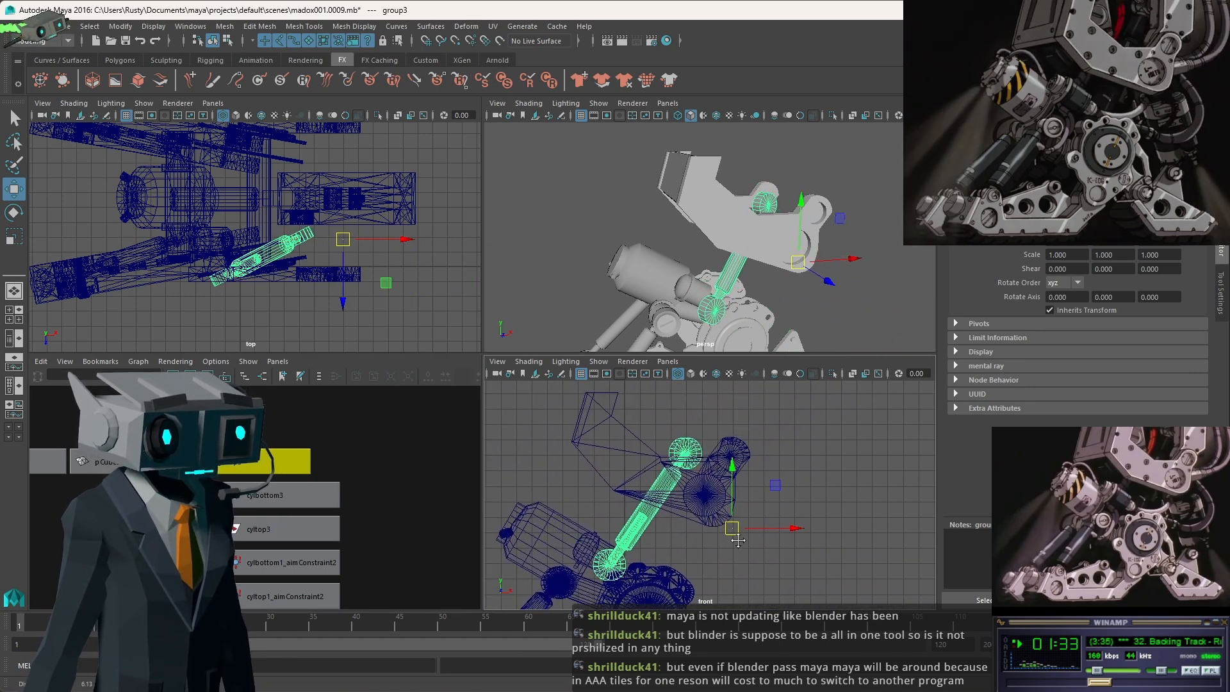
{"action": "left_click_drag", "start_coordinate": [742, 531], "coordinate": [771, 507]}
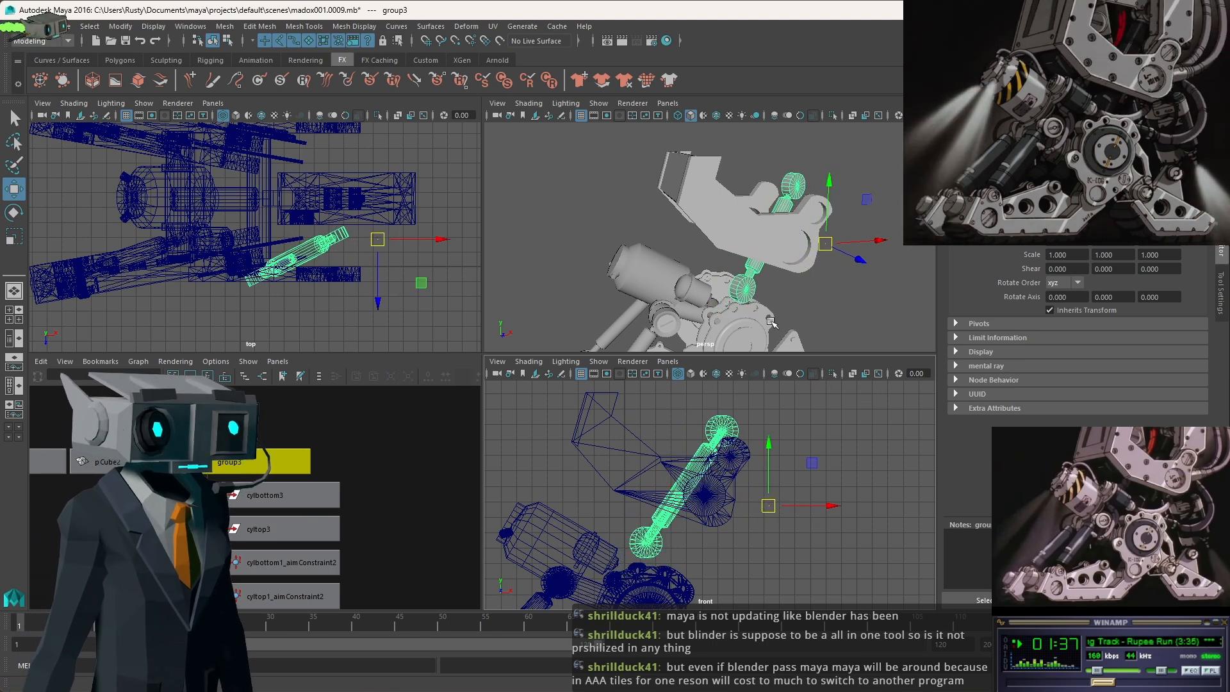
Examine the duplicated piston's placement against the upper plates in the perspective view.
{"action": "scroll", "coordinate": [277, 225], "scroll_direction": "down", "scroll_amount": 2}
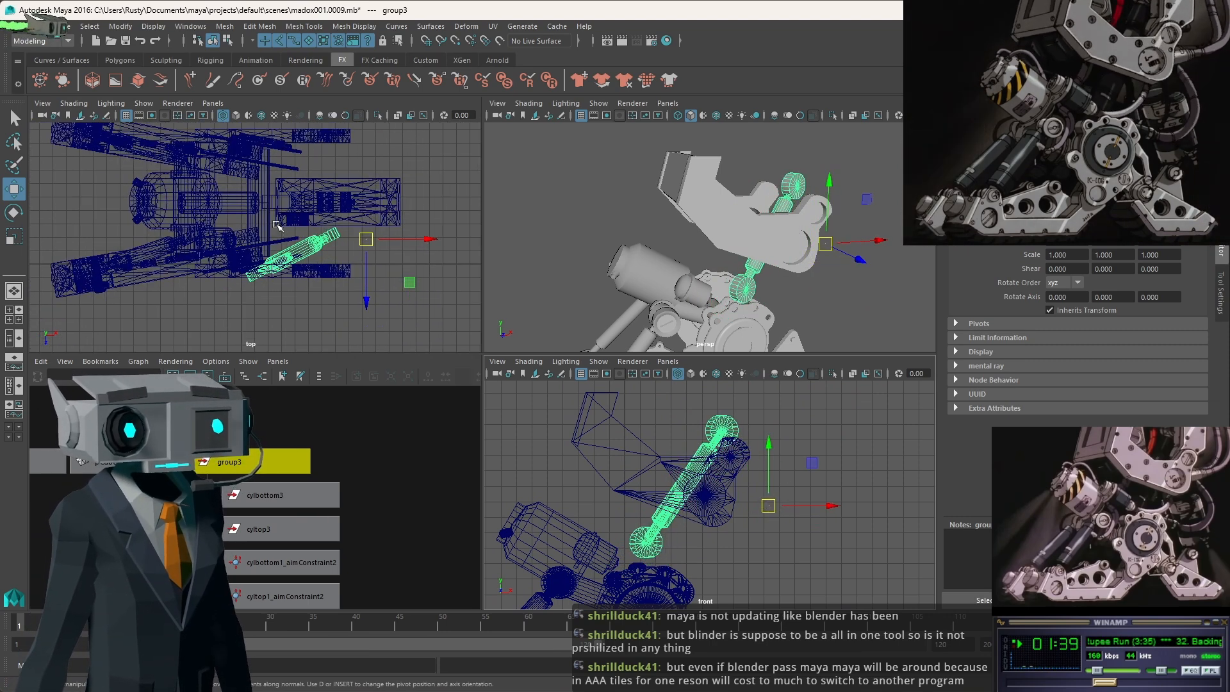
{"action": "scroll", "coordinate": [804, 265], "scroll_direction": "down", "scroll_amount": 10}
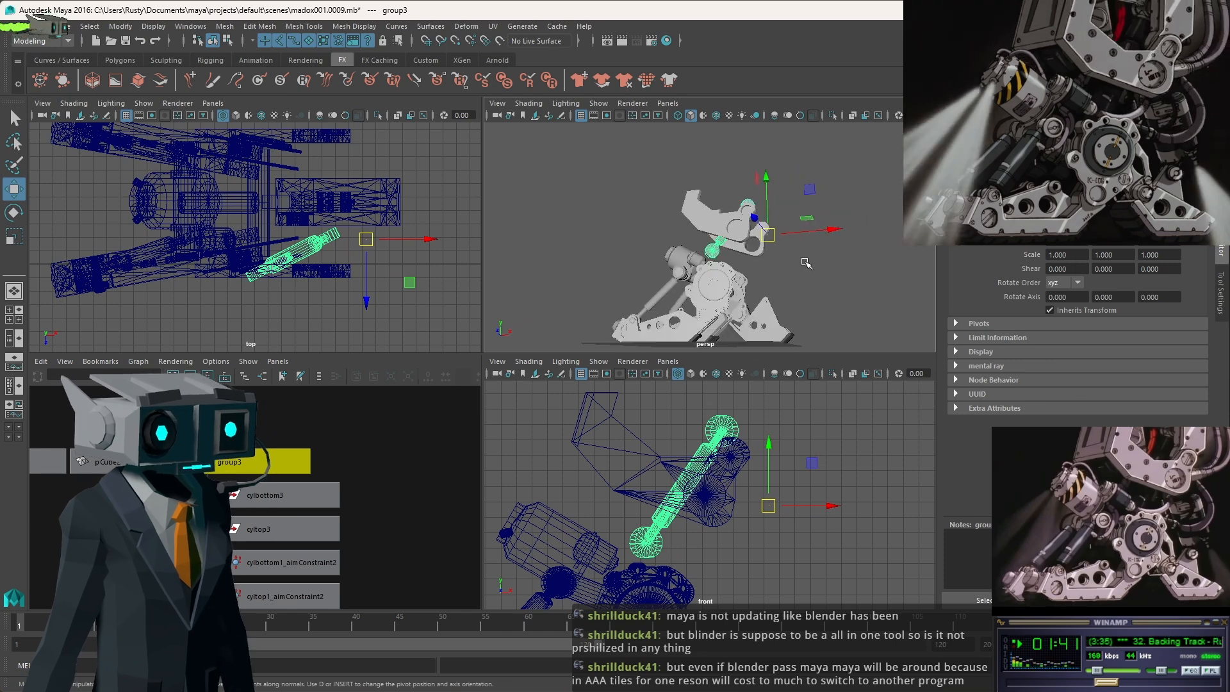
{"action": "scroll", "coordinate": [764, 270], "scroll_direction": "up", "scroll_amount": 10}
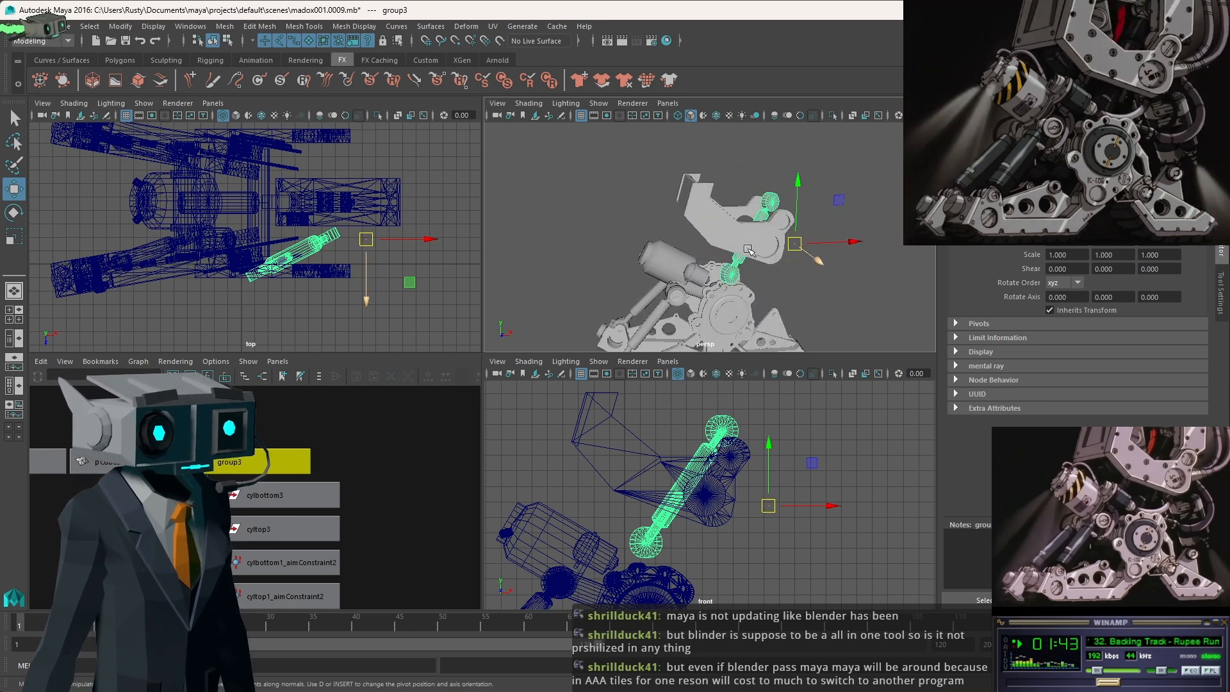
{"action": "left_click_drag", "start_coordinate": [824, 252], "coordinate": [824, 254], "text": "alt"}
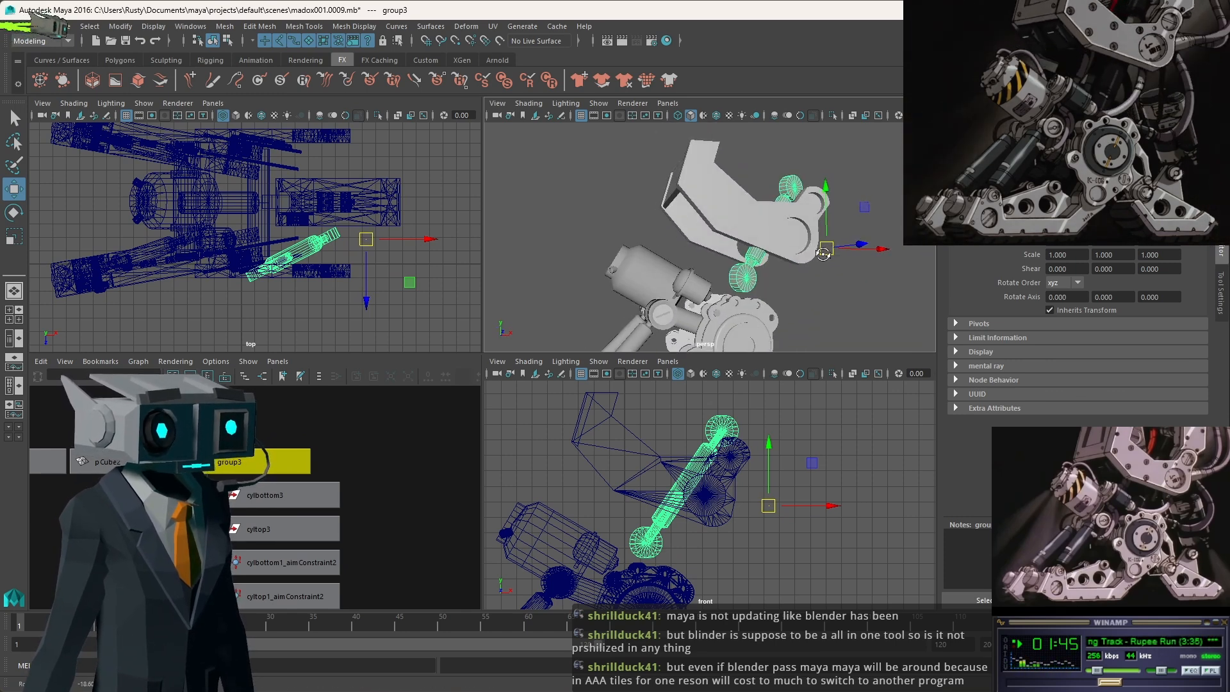
{"action": "middle_click_drag", "start_coordinate": [789, 297], "coordinate": [814, 129], "text": "alt"}
{"action": "left_click_drag", "start_coordinate": [814, 129], "coordinate": [809, 168], "text": "alt"}
{"action": "middle_click_drag", "start_coordinate": [809, 168], "coordinate": [739, 287], "text": "alt"}
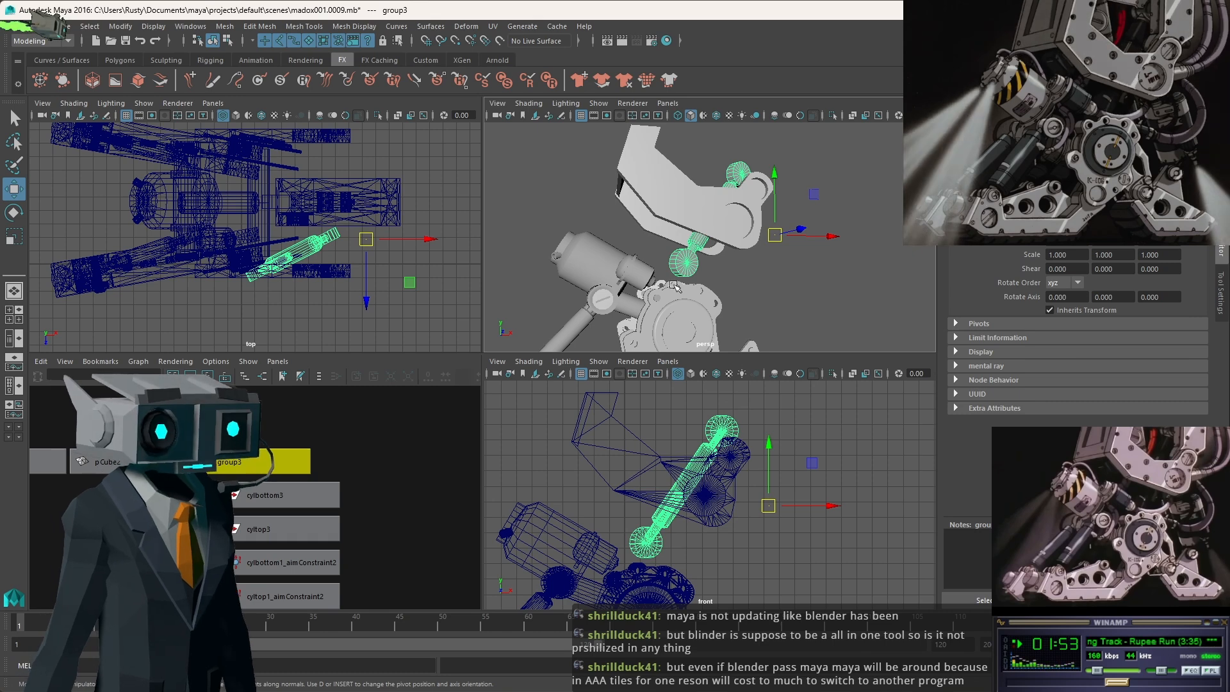
Enlarge the perspective view and examine the whole leg around the new piston, the upper plates and the ankle disc.
{"action": "key", "text": "space"}
{"action": "scroll", "coordinate": [463, 399], "scroll_direction": "down", "scroll_amount": 5}
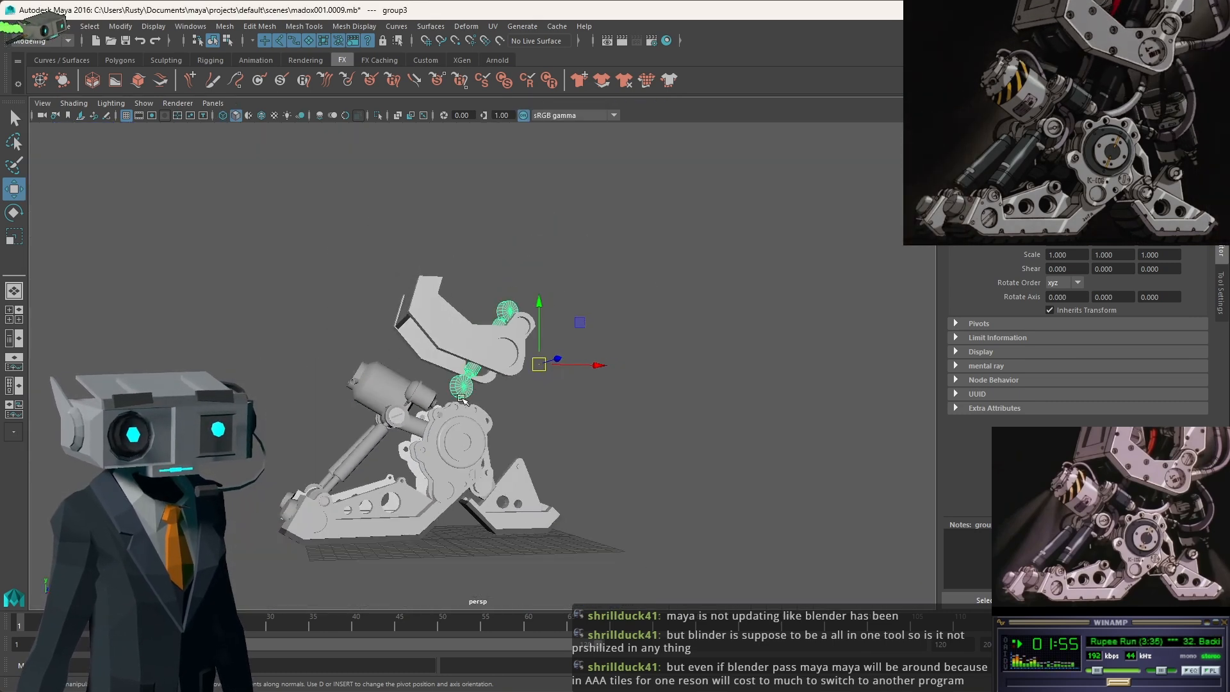
{"action": "middle_click_drag", "start_coordinate": [462, 401], "coordinate": [608, 378], "text": "alt"}
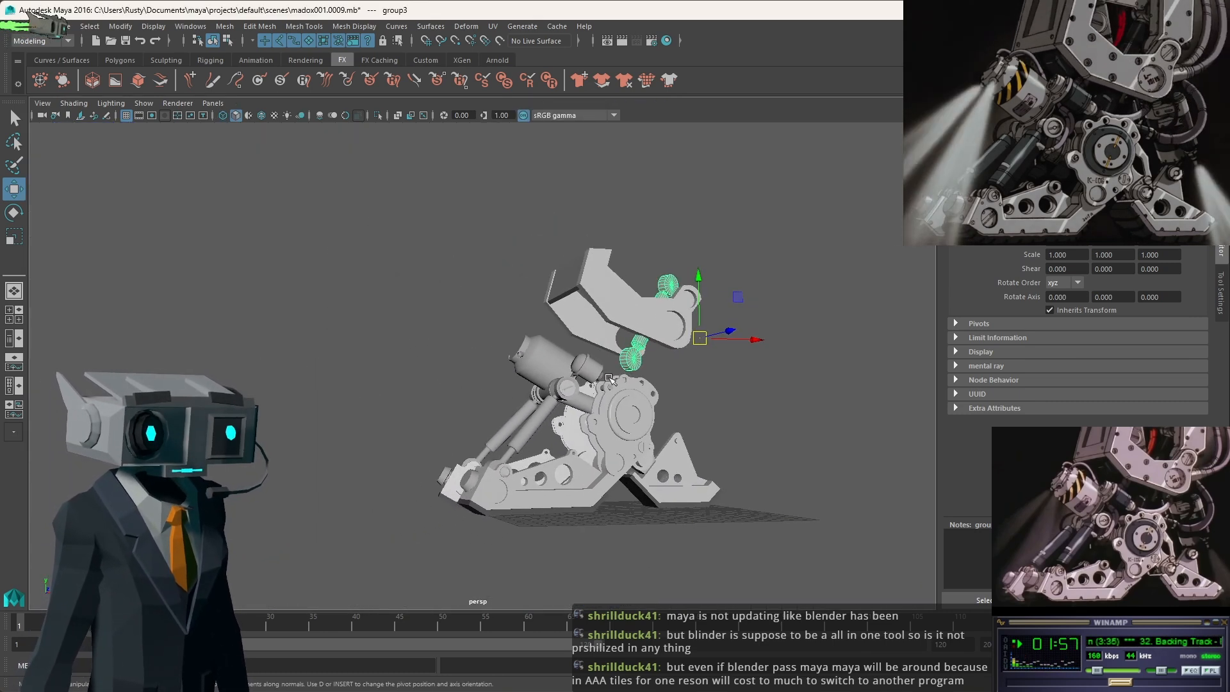
{"action": "scroll", "coordinate": [609, 403], "scroll_direction": "up", "scroll_amount": 5}
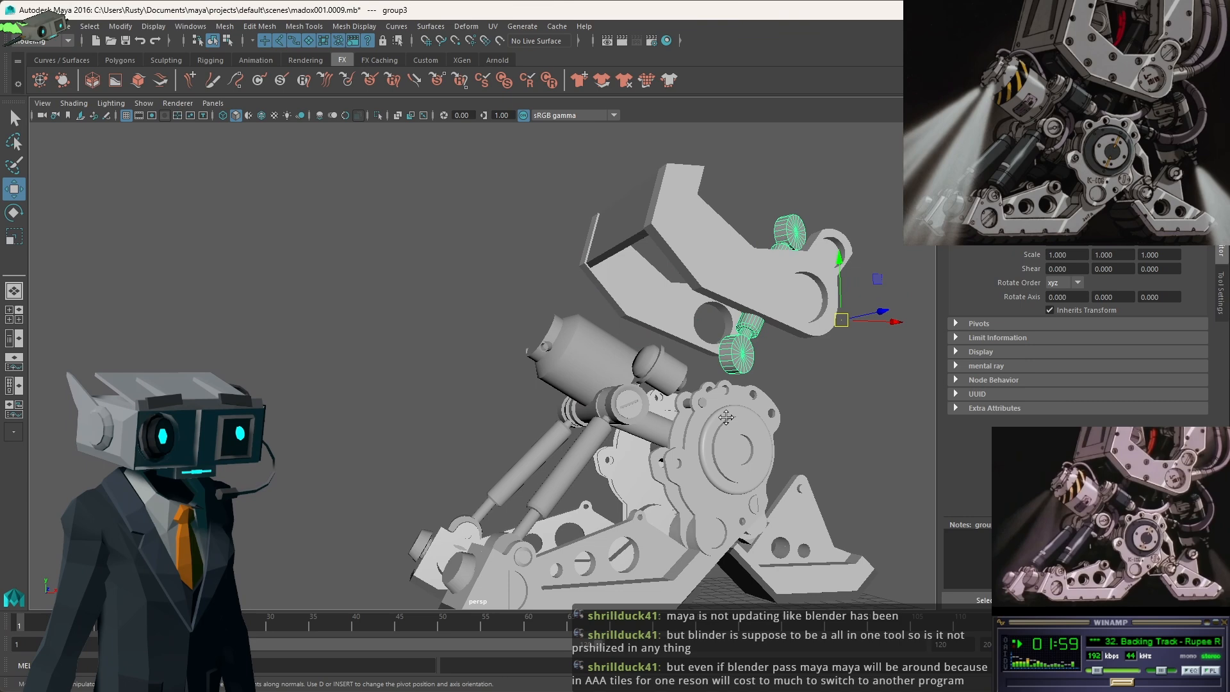
{"action": "middle_click_drag", "start_coordinate": [726, 417], "coordinate": [619, 372], "text": "alt"}
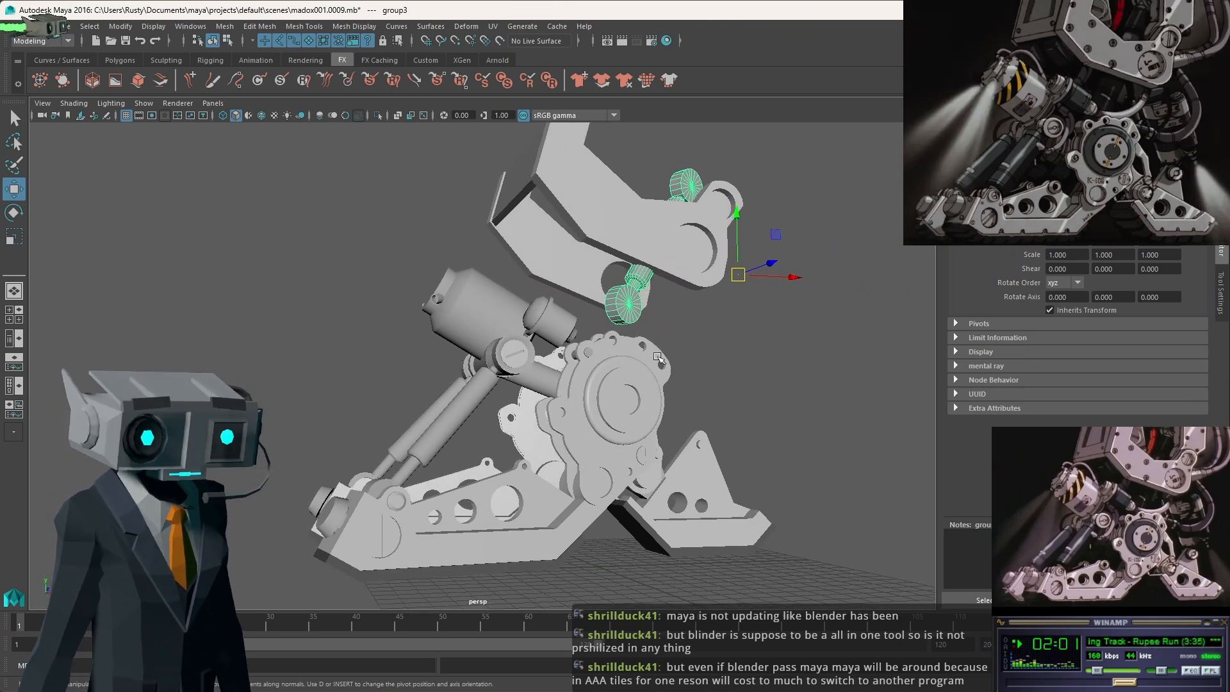
{"action": "left_click_drag", "start_coordinate": [655, 362], "coordinate": [617, 367], "text": "alt"}
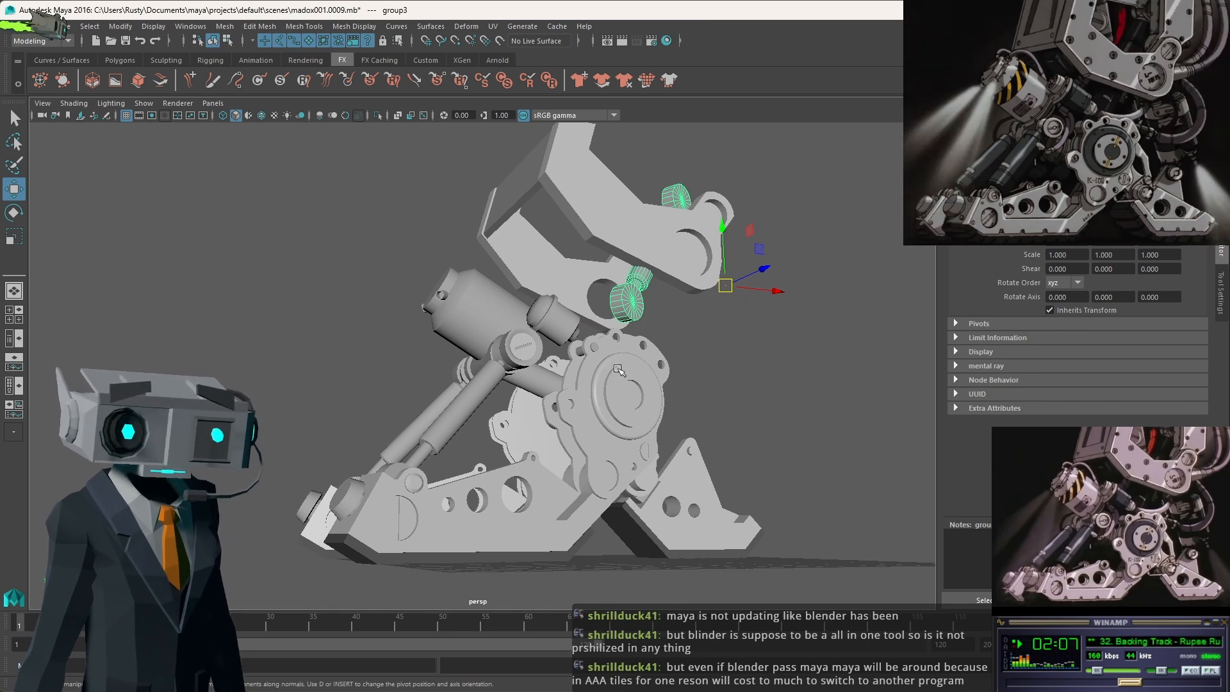
{"action": "left_click_drag", "start_coordinate": [588, 390], "coordinate": [644, 396], "text": "alt"}
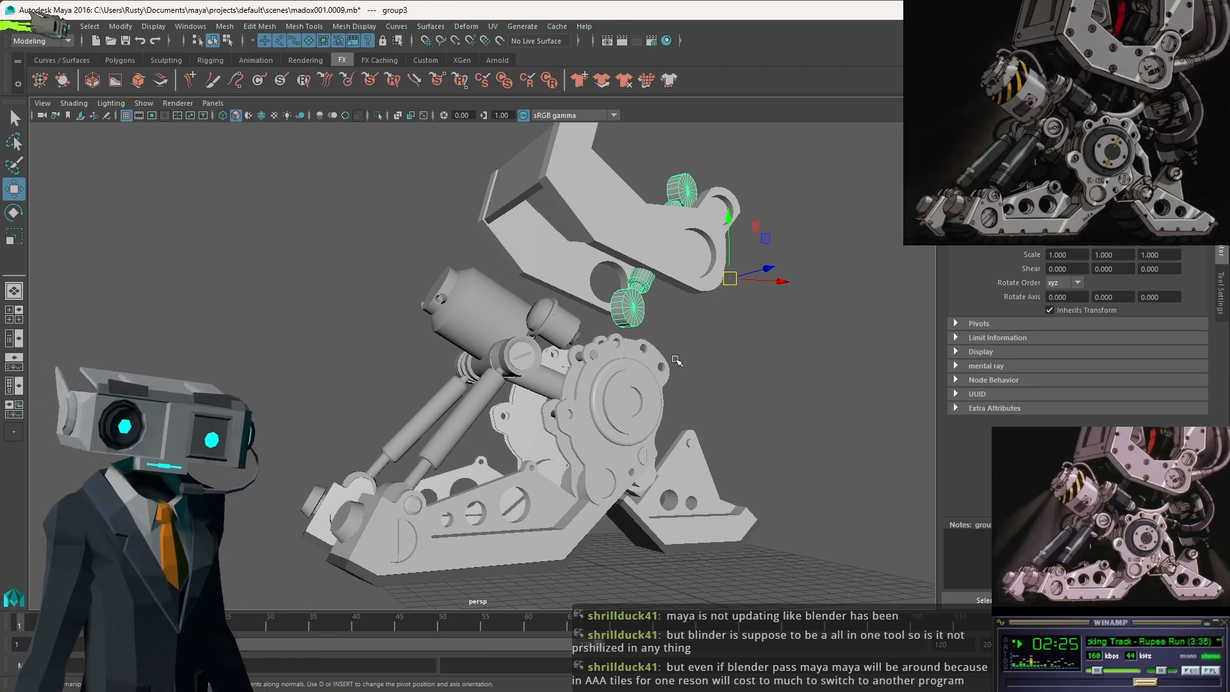
{"action": "left_click_drag", "start_coordinate": [687, 444], "coordinate": [676, 444], "text": "alt"}
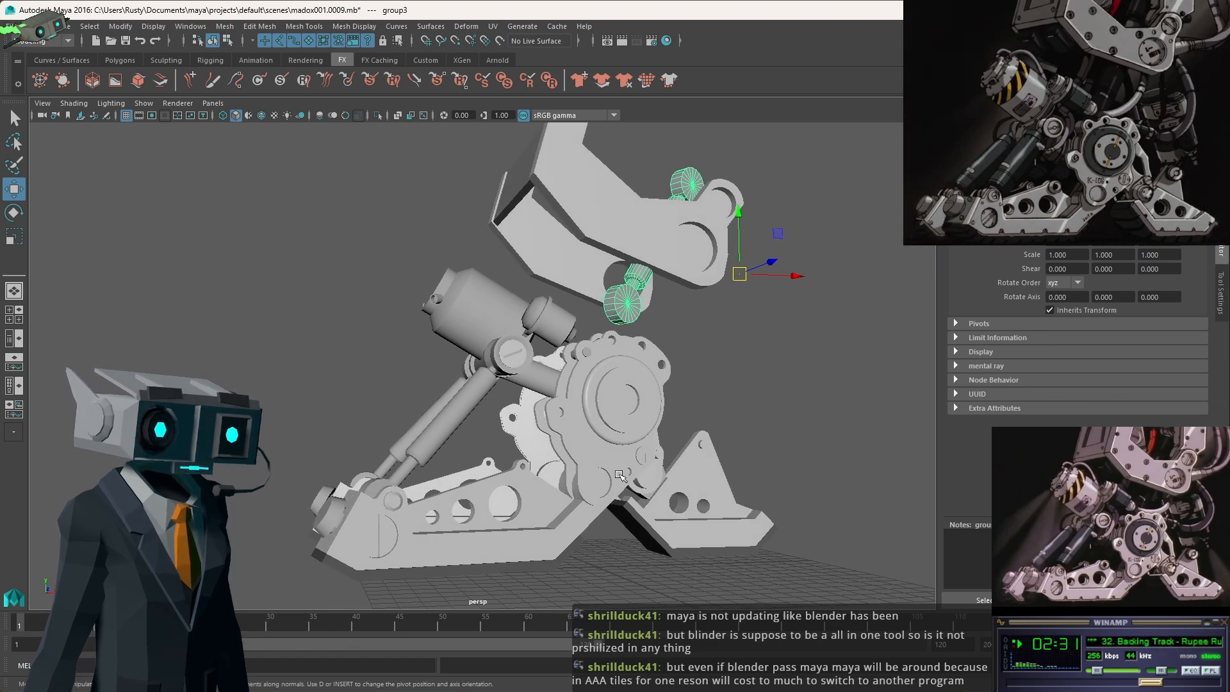
{"action": "left_click_drag", "start_coordinate": [619, 474], "coordinate": [627, 478], "text": "alt"}
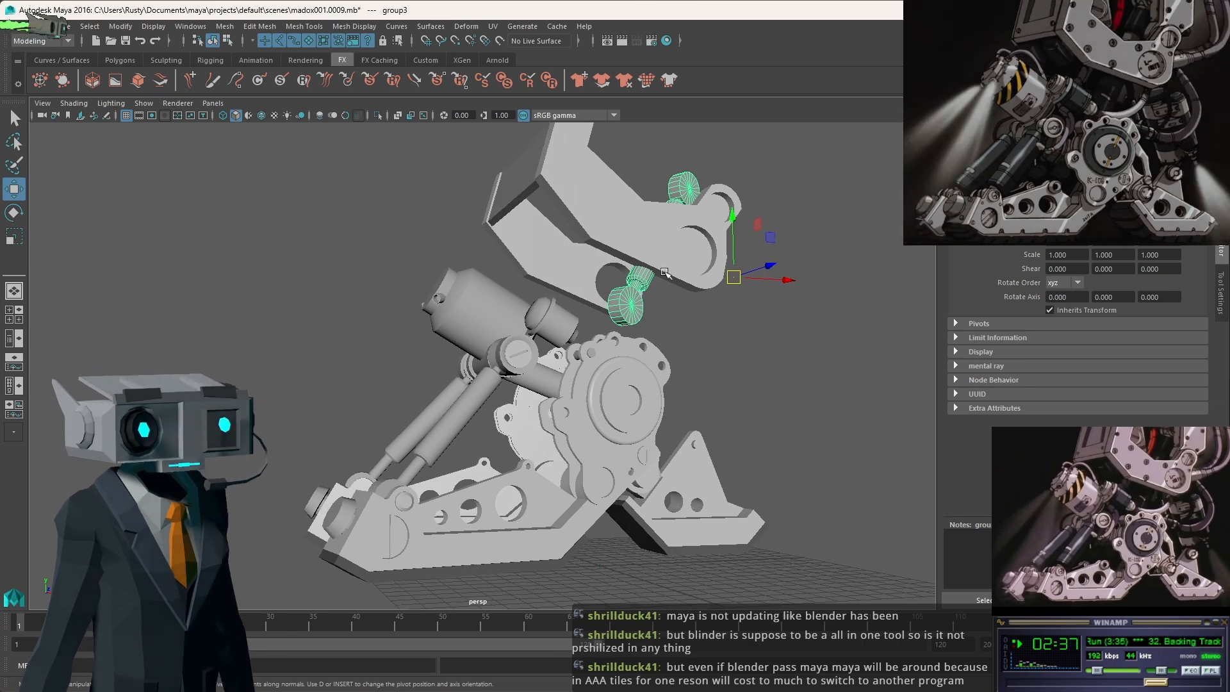
{"action": "left_click_drag", "start_coordinate": [661, 272], "coordinate": [658, 278], "text": "alt"}
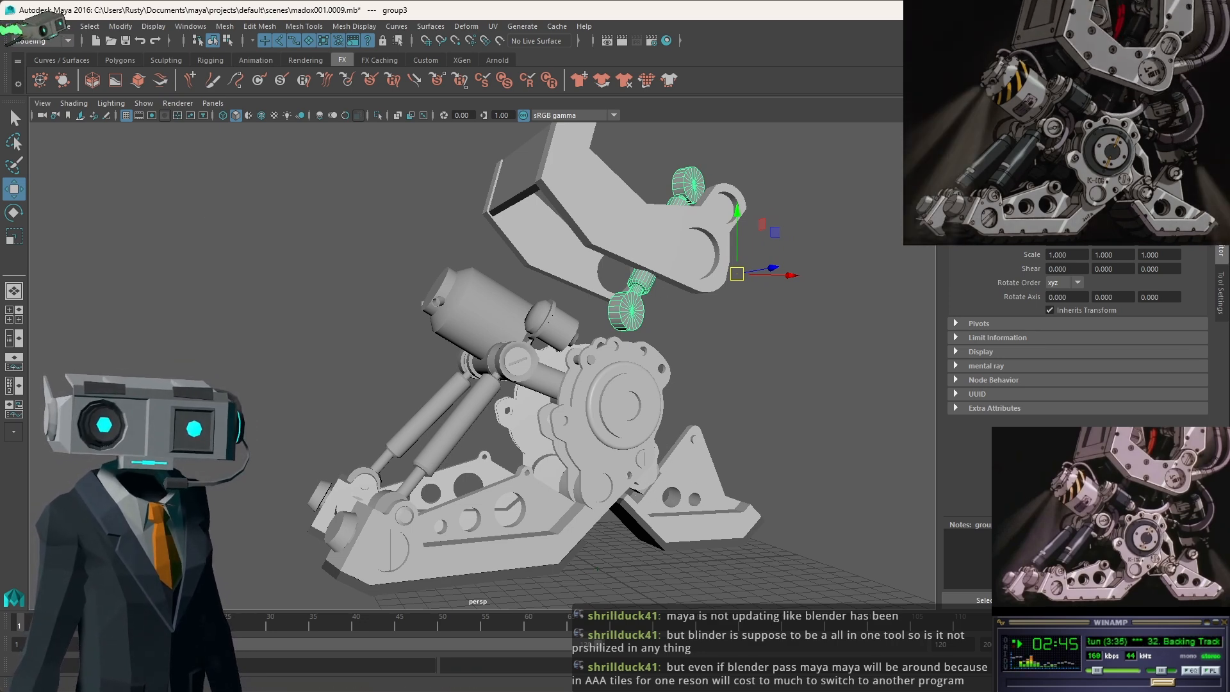
{"action": "left_click_drag", "start_coordinate": [704, 451], "coordinate": [691, 448], "text": "alt"}
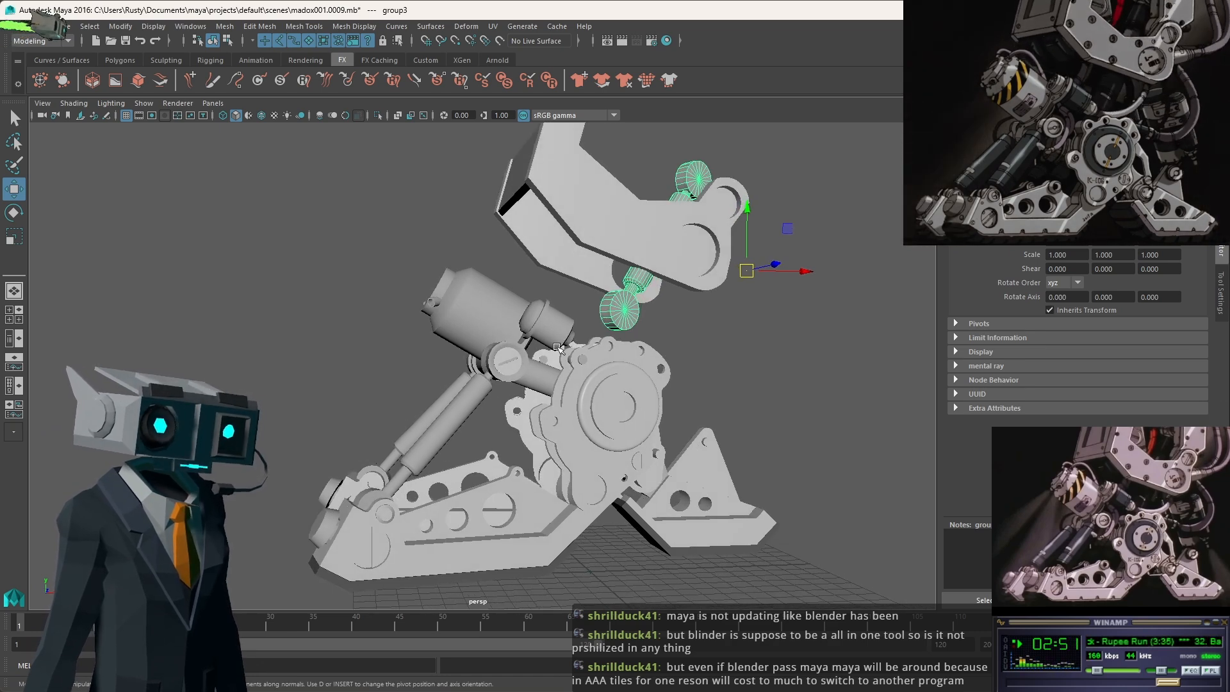
Create a new camera from the current perspective view, and return the view to the original persp camera.
{"action": "left_click", "coordinate": [213, 104]}
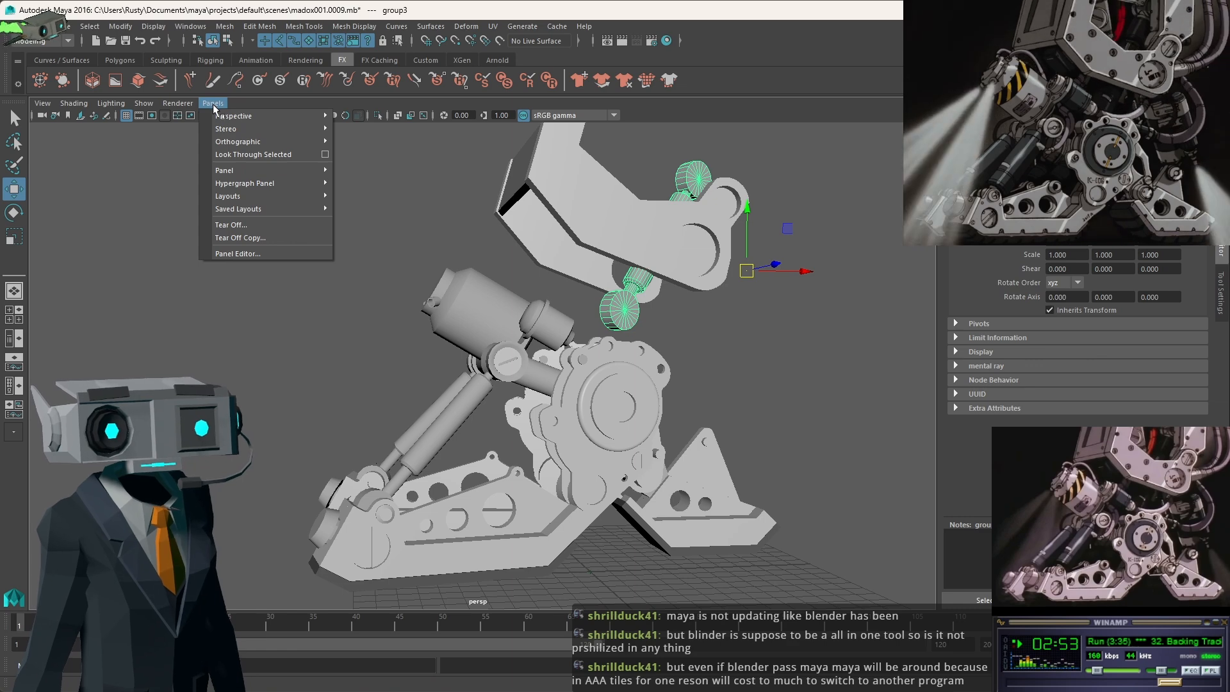
{"action": "mouse_move", "coordinate": [44, 105]}
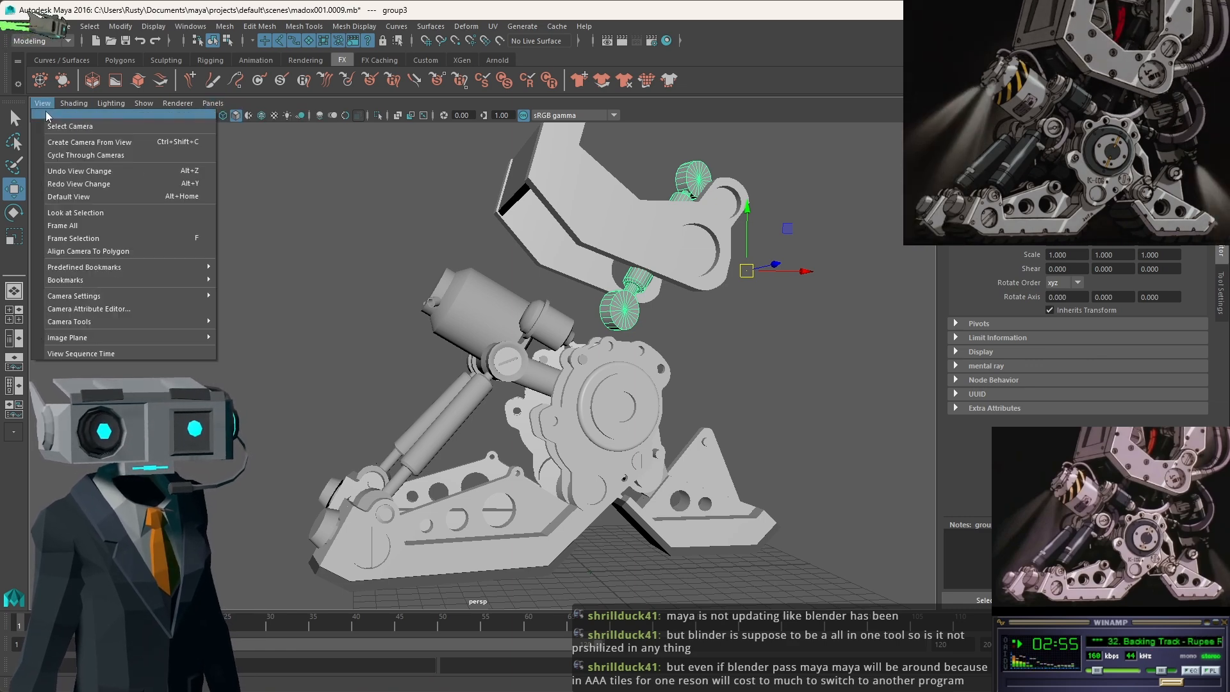
{"action": "left_click", "coordinate": [112, 142]}
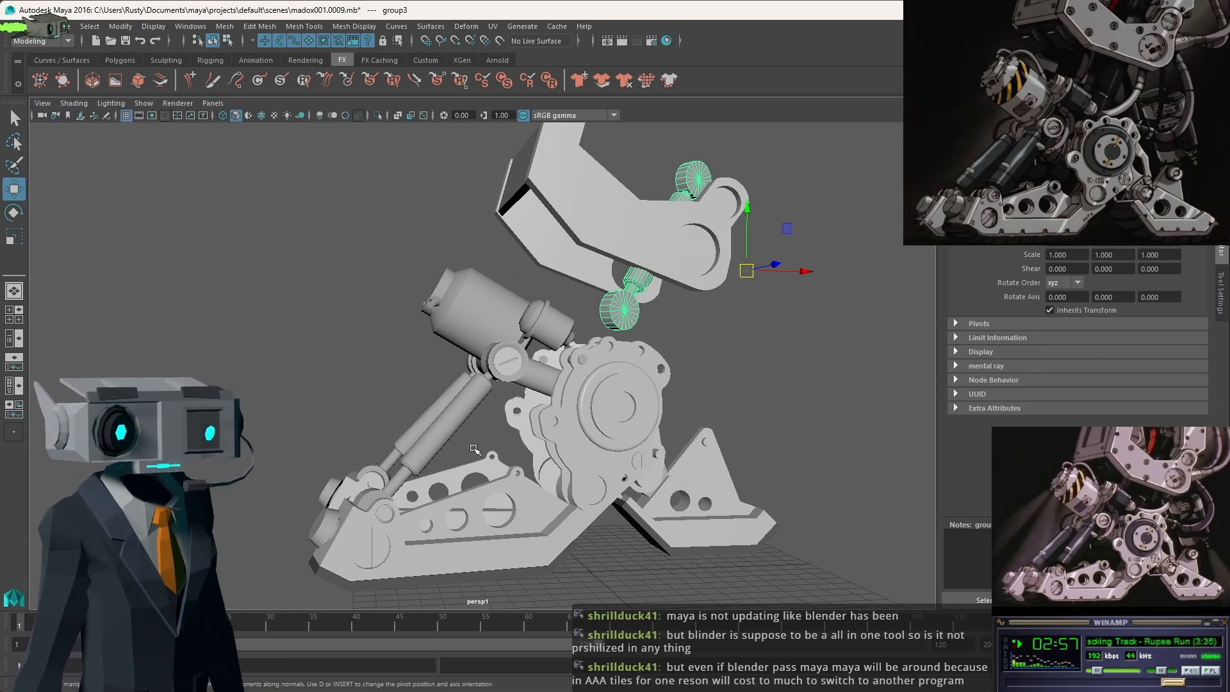
{"action": "left_click", "coordinate": [214, 104]}
{"action": "mouse_move", "coordinate": [236, 116]}
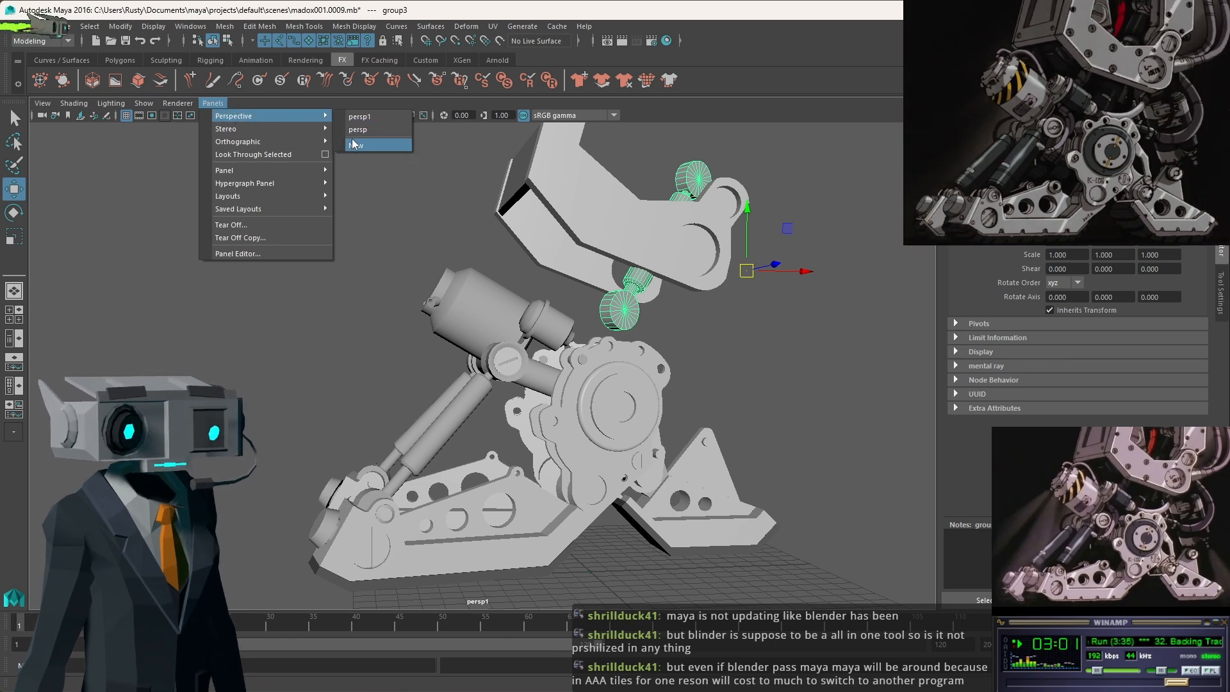
{"action": "left_click", "coordinate": [815, 61]}
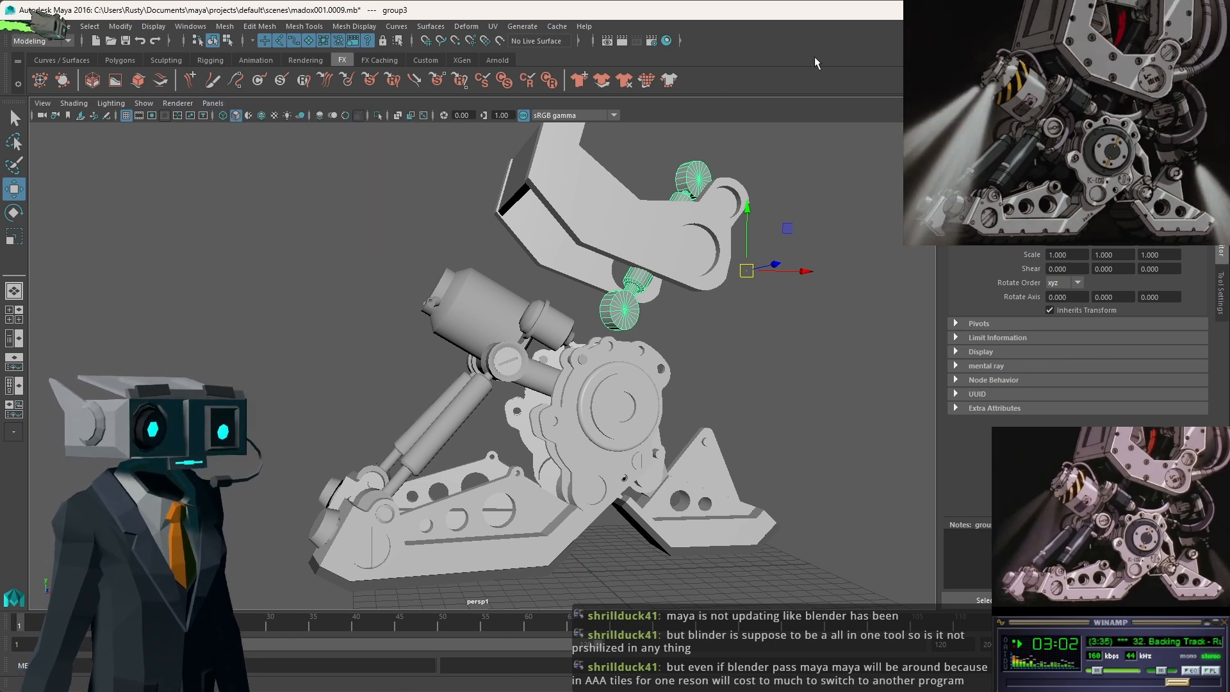
{"action": "left_click", "coordinate": [217, 105]}
{"action": "mouse_move", "coordinate": [225, 128]}
{"action": "left_click", "coordinate": [356, 133]}
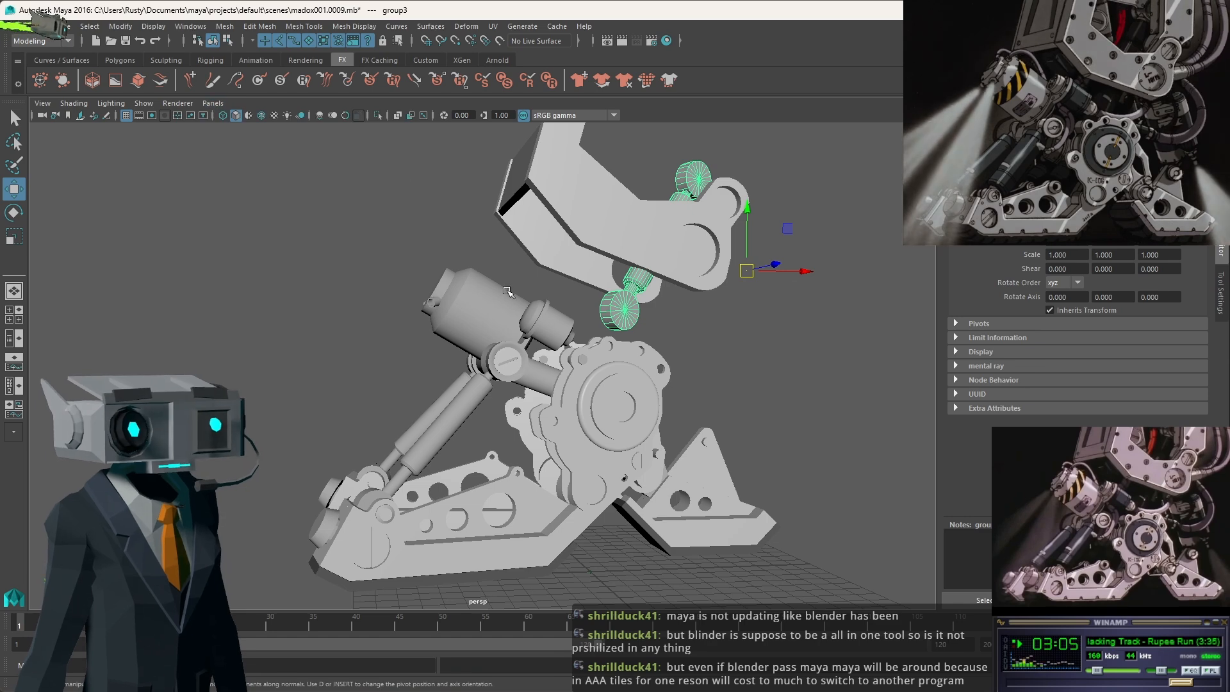
Select the duplicated piston's cyltop3 part and shift it slightly inward in the top view, toward the leg's centreline.
{"action": "scroll", "coordinate": [538, 330], "scroll_direction": "down", "scroll_amount": 2}
{"action": "scroll", "coordinate": [539, 330], "scroll_direction": "up", "scroll_amount": 1}
{"action": "key", "text": "space"}
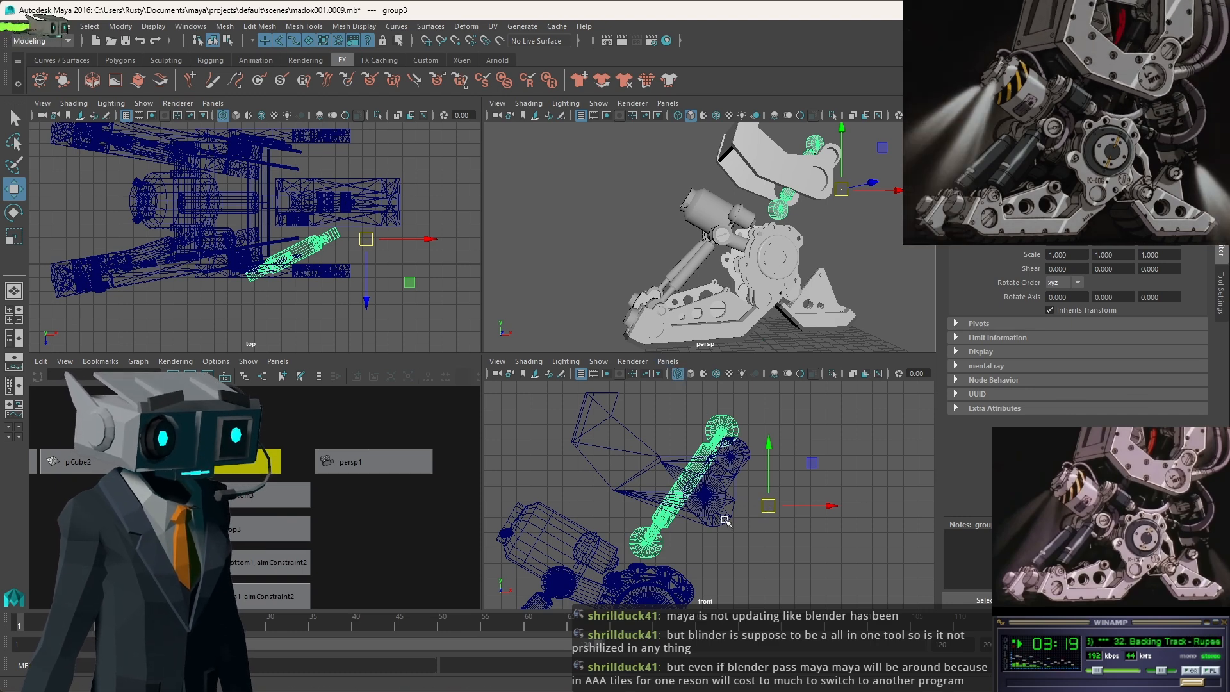
{"action": "left_click_drag", "start_coordinate": [725, 520], "coordinate": [743, 513], "text": "alt"}
{"action": "left_click_drag", "start_coordinate": [801, 206], "coordinate": [806, 236], "text": "alt"}
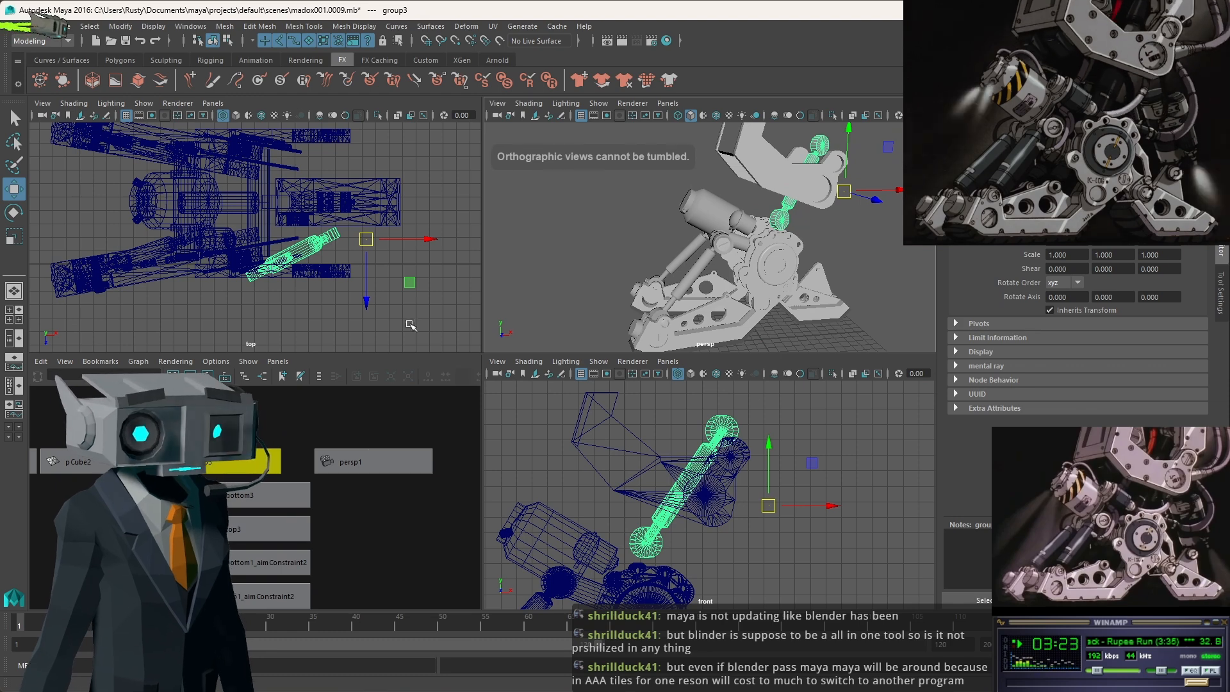
{"action": "left_click", "coordinate": [334, 235]}
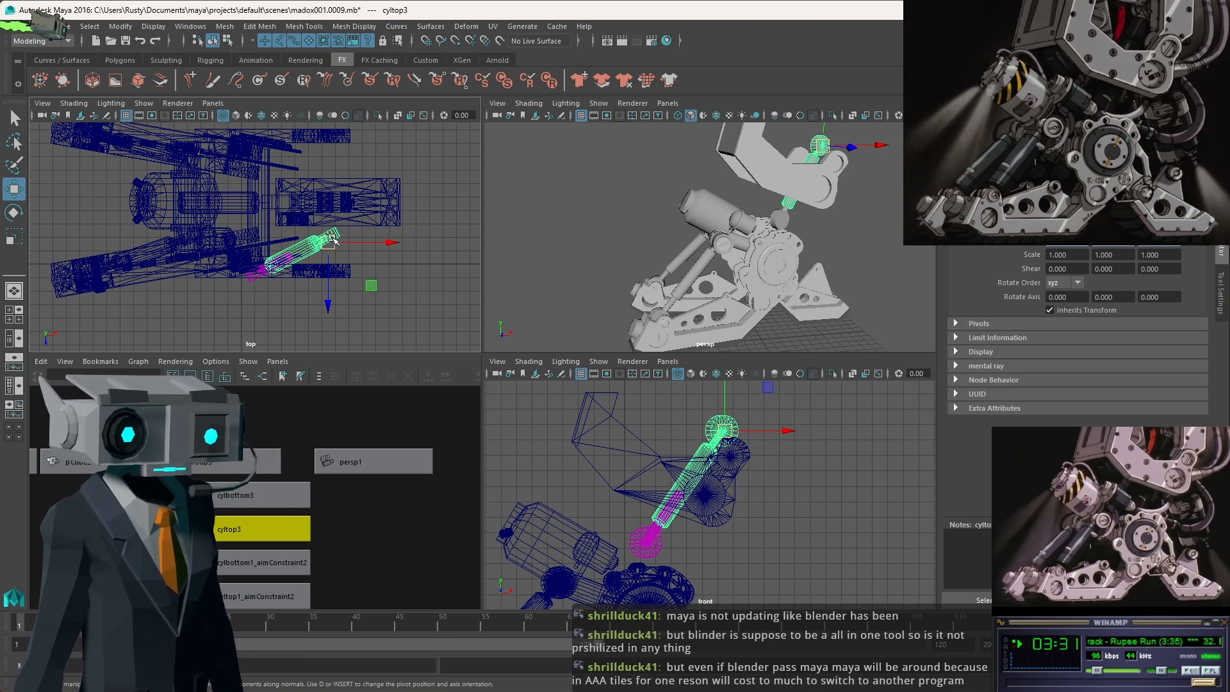
{"action": "left_click_drag", "start_coordinate": [329, 239], "coordinate": [331, 228]}
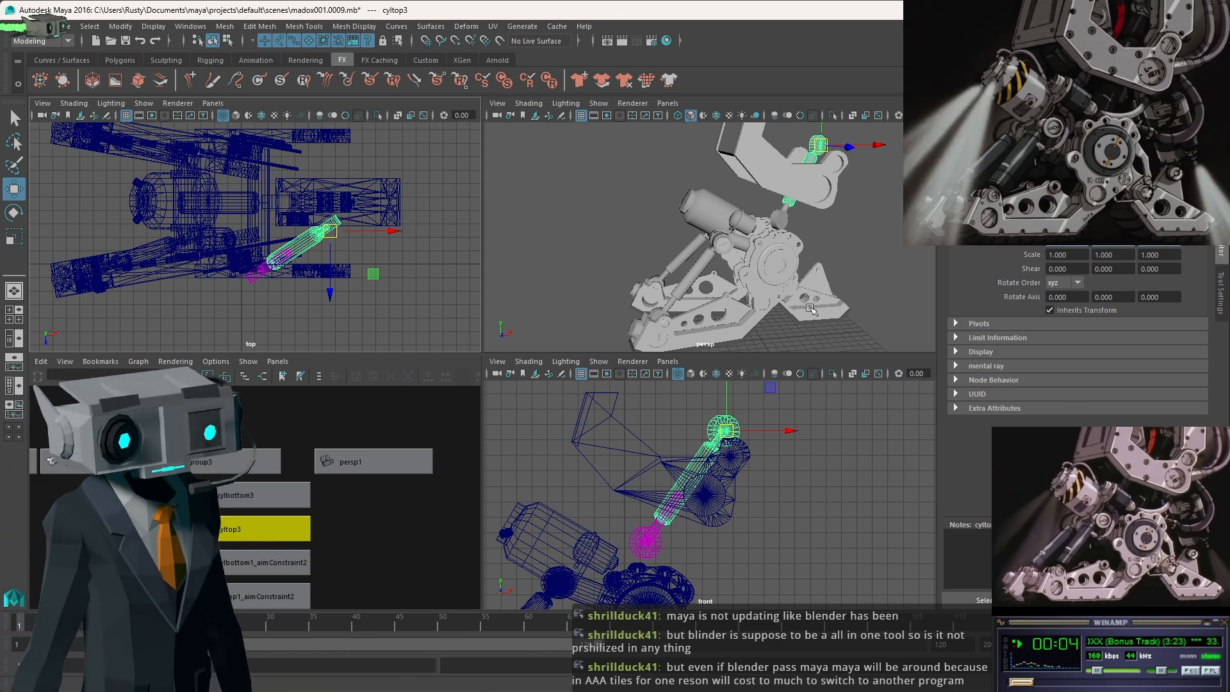
Rotate the whole piston group3 about half a turn in the front view to flip it end for end, and centre its pivot.
{"action": "key", "text": "Up"}
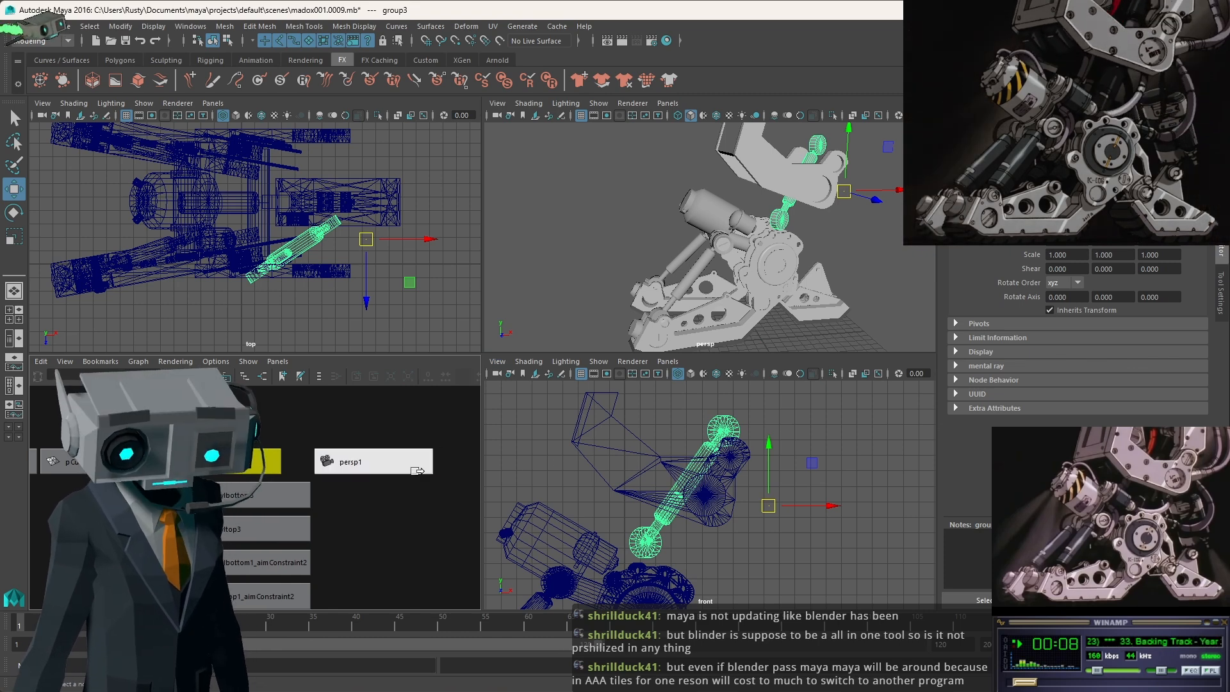
{"action": "key", "text": "e"}
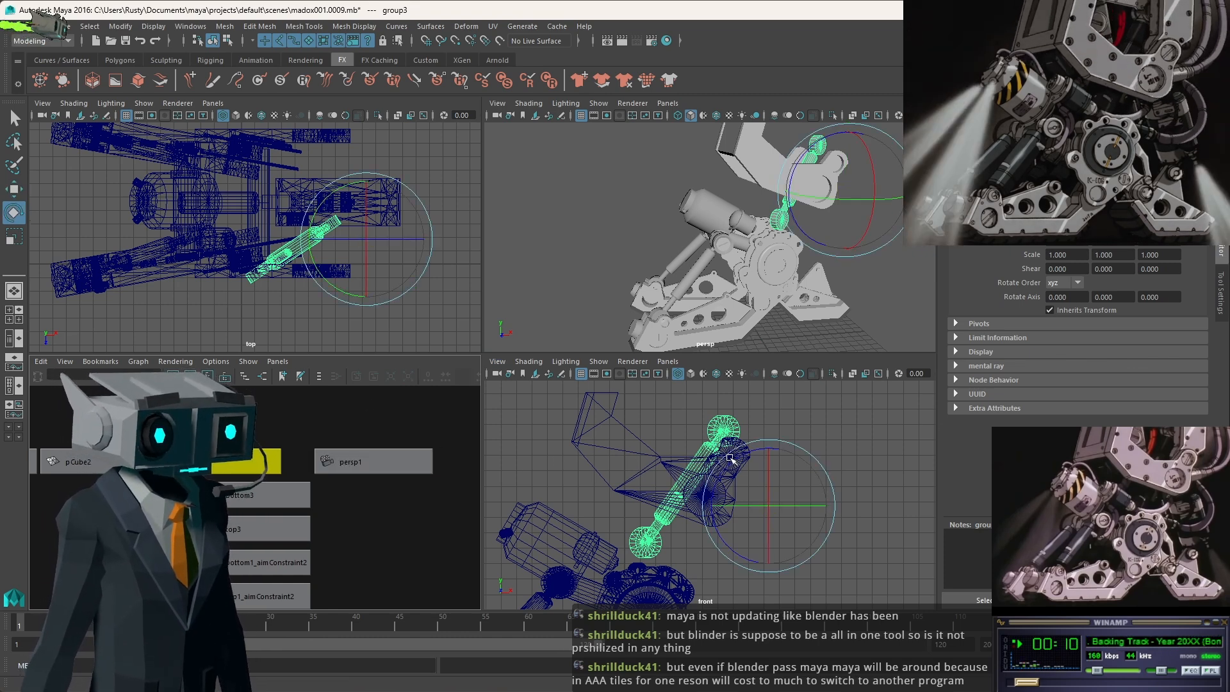
{"action": "left_click_drag", "start_coordinate": [735, 461], "coordinate": [821, 607]}
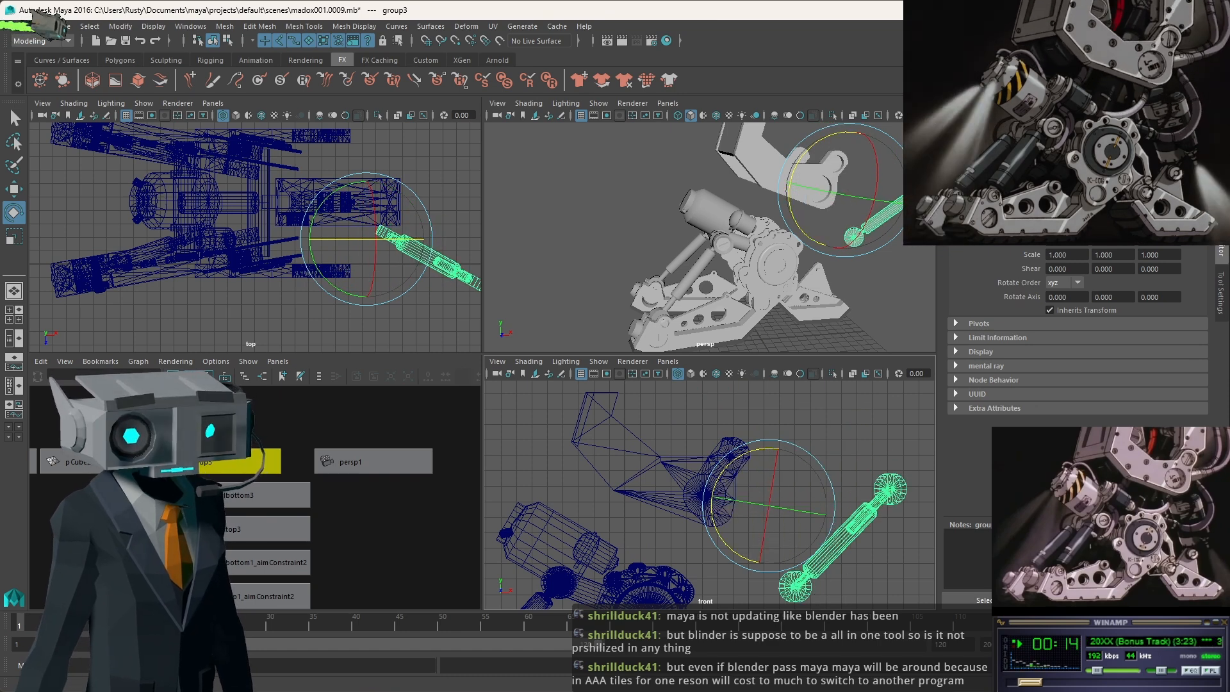
{"action": "left_click", "coordinate": [120, 26]}
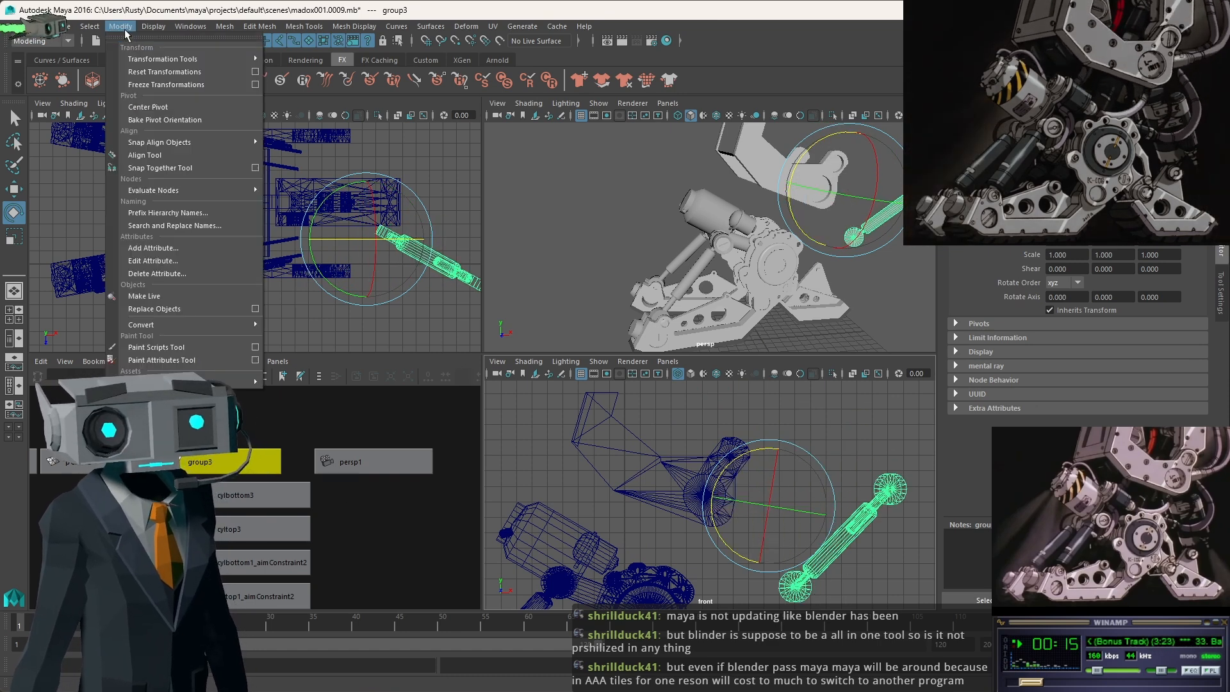
{"action": "left_click", "coordinate": [143, 106]}
{"action": "left_click", "coordinate": [301, 424]}
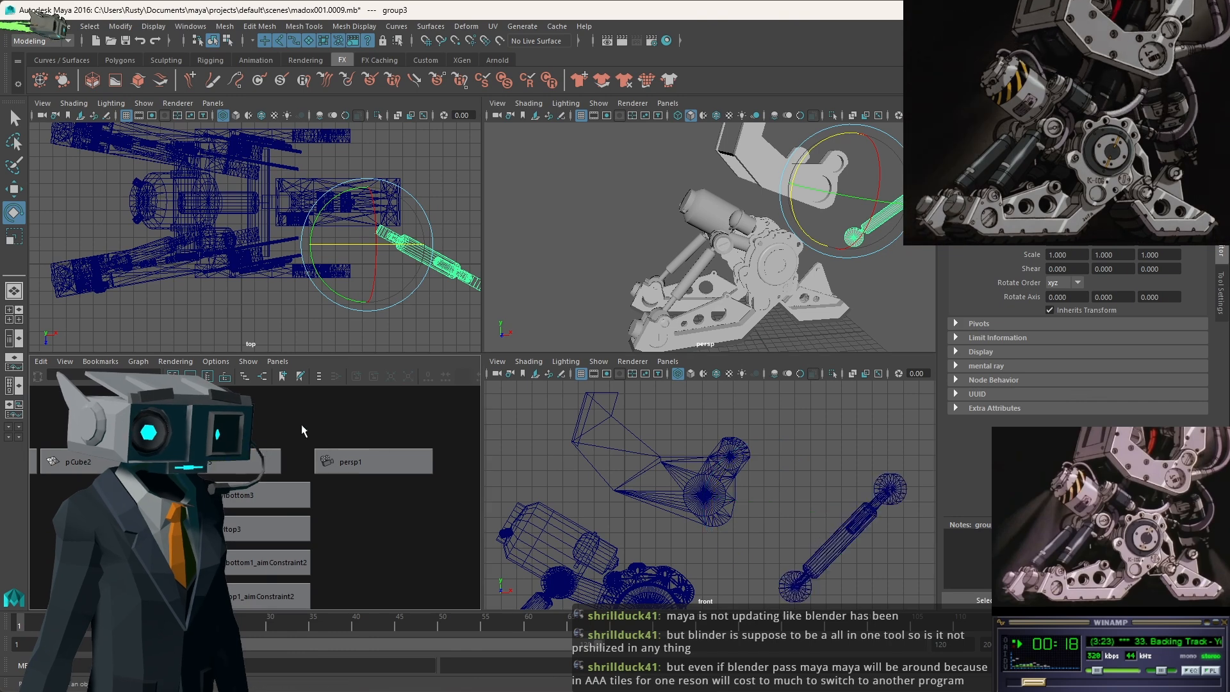
Move the flipped piston group3 in the front view back between the ankle disc and the pivot end of the upper plates.
{"action": "left_click", "coordinate": [227, 463]}
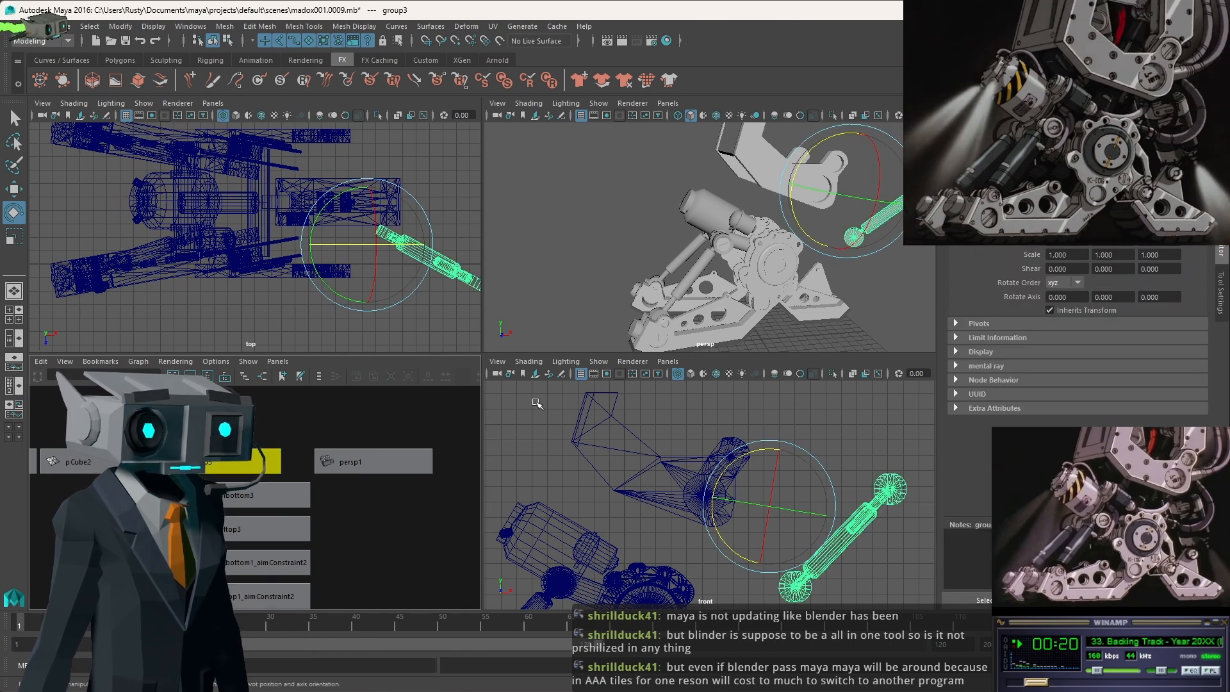
{"action": "key", "text": "w"}
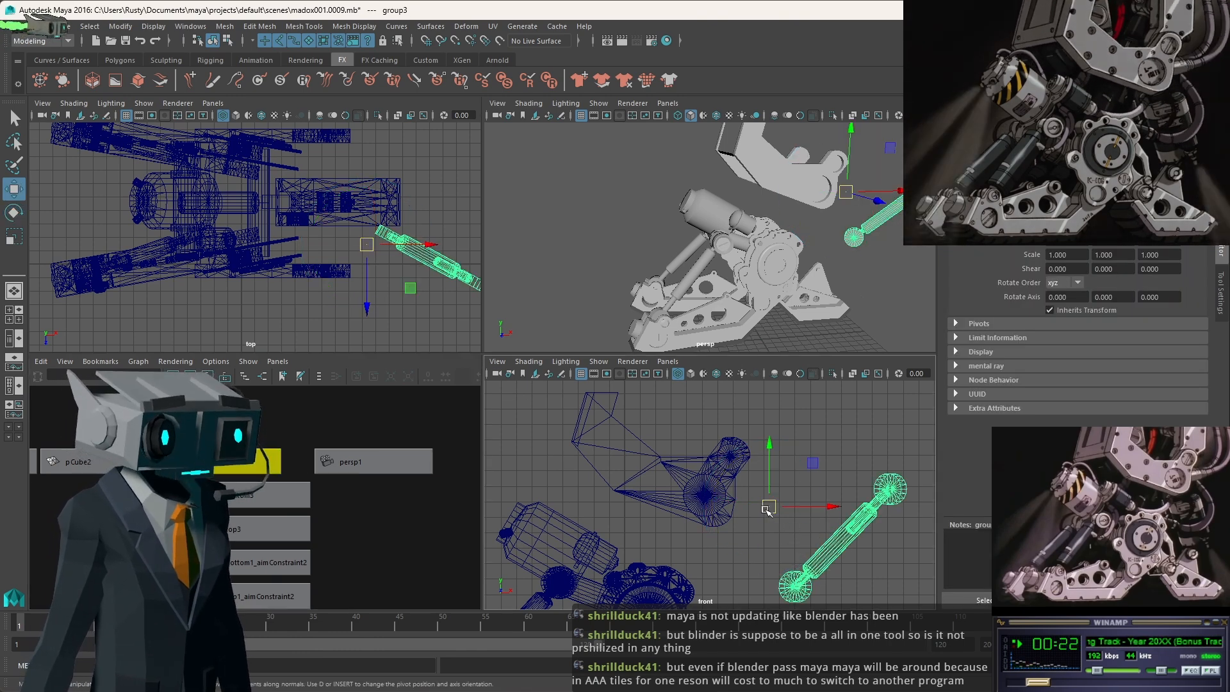
{"action": "left_click_drag", "start_coordinate": [769, 503], "coordinate": [626, 480]}
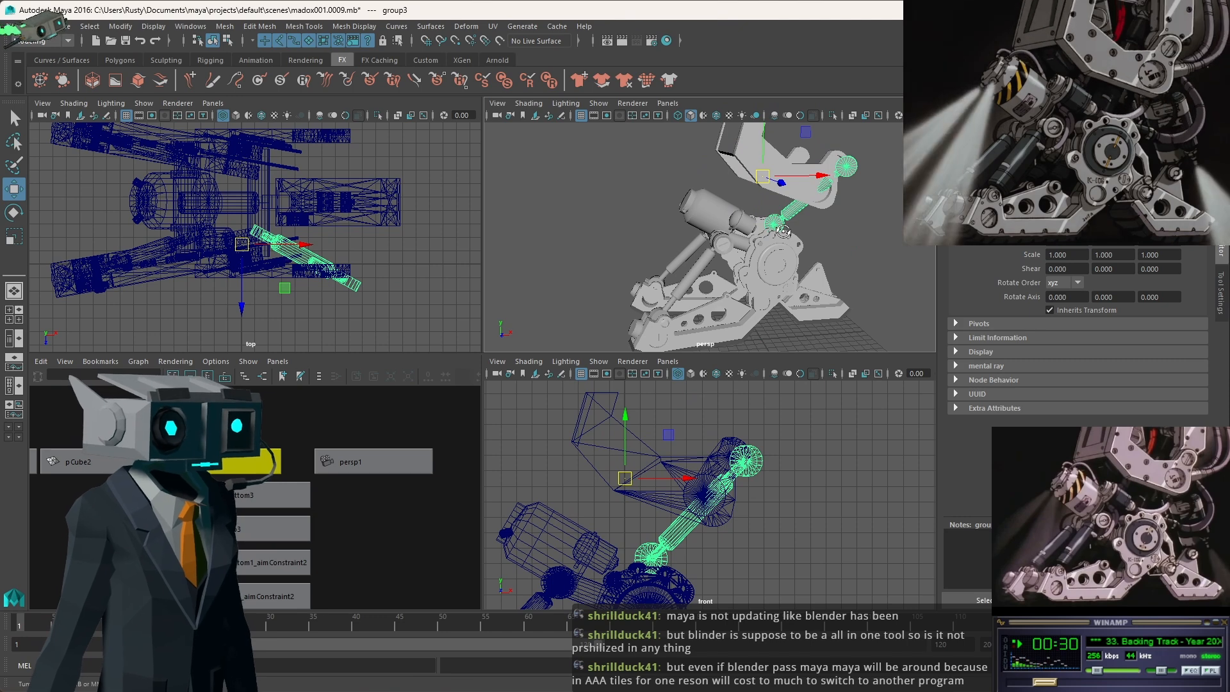
{"action": "left_click_drag", "start_coordinate": [759, 226], "coordinate": [778, 225], "text": "alt"}
Raise cylbottom3 above the upper plates in the front view and shift it inward in the top view to straighten the piston.
{"action": "left_click", "coordinate": [648, 552]}
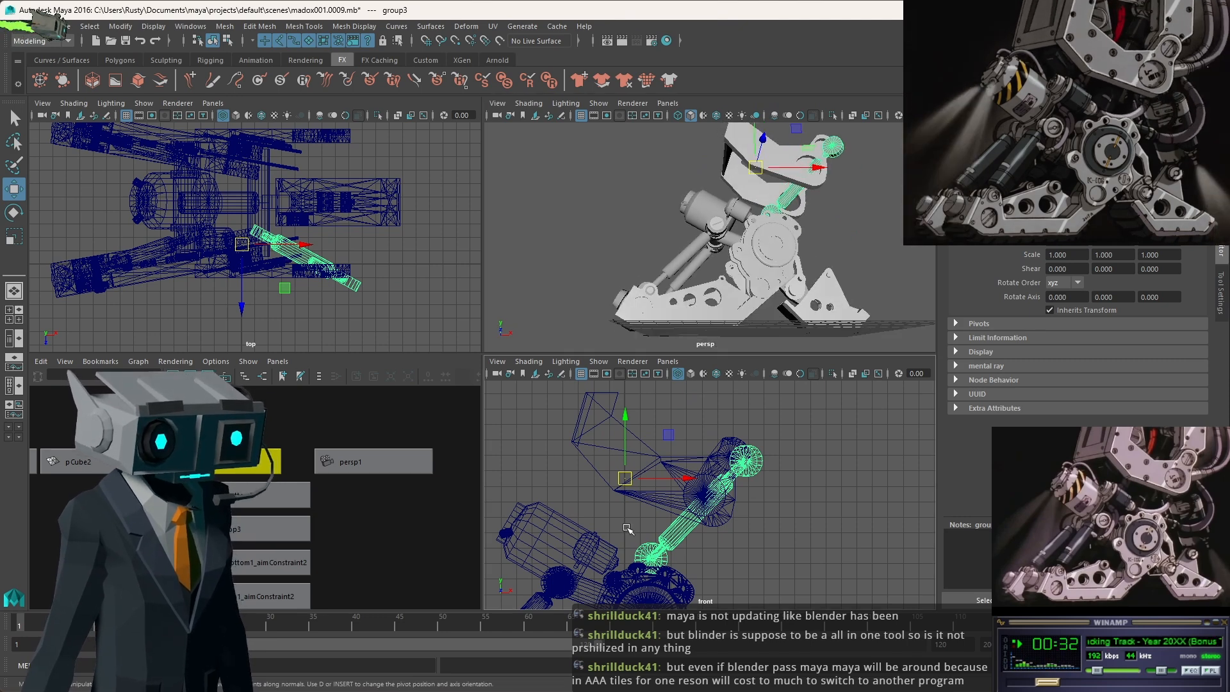
{"action": "left_click", "coordinate": [760, 462]}
{"action": "left_click_drag", "start_coordinate": [747, 459], "coordinate": [709, 424]}
{"action": "left_click_drag", "start_coordinate": [317, 341], "coordinate": [318, 297]}
{"action": "left_click_drag", "start_coordinate": [666, 172], "coordinate": [770, 199], "text": "alt"}
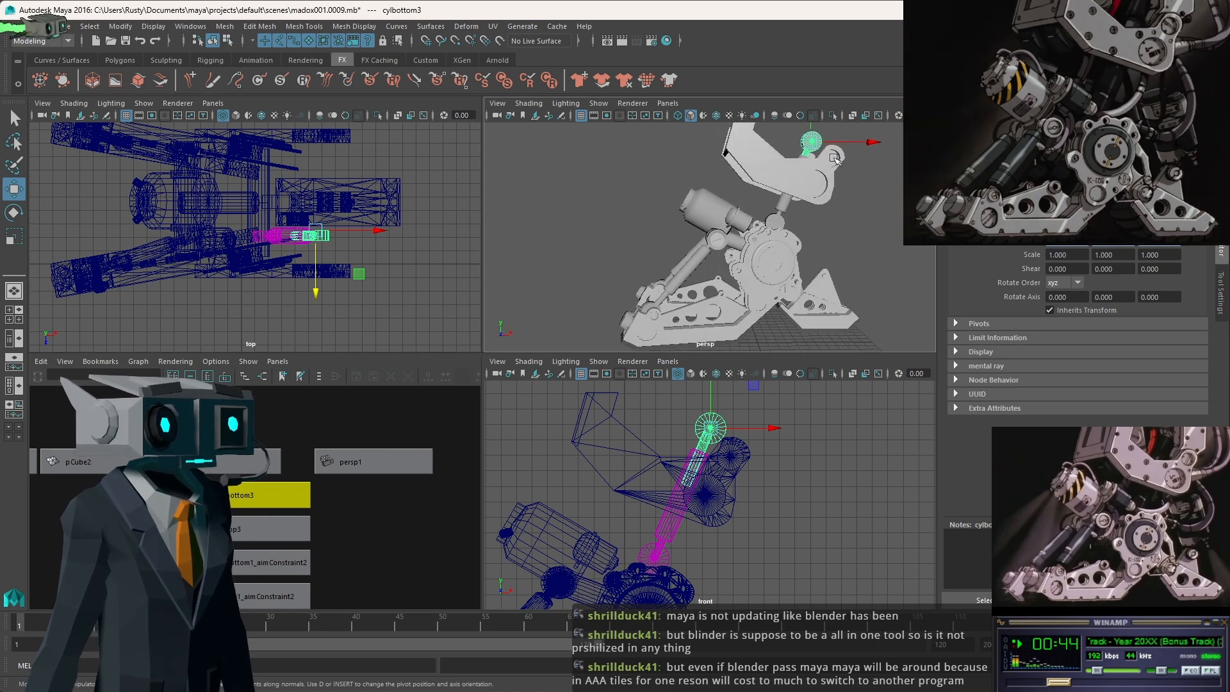
Move cyltop3 down to the ankle disc in the front view, and refine its position at the disc's upper lugs in the perspective view.
{"action": "left_click", "coordinate": [654, 560]}
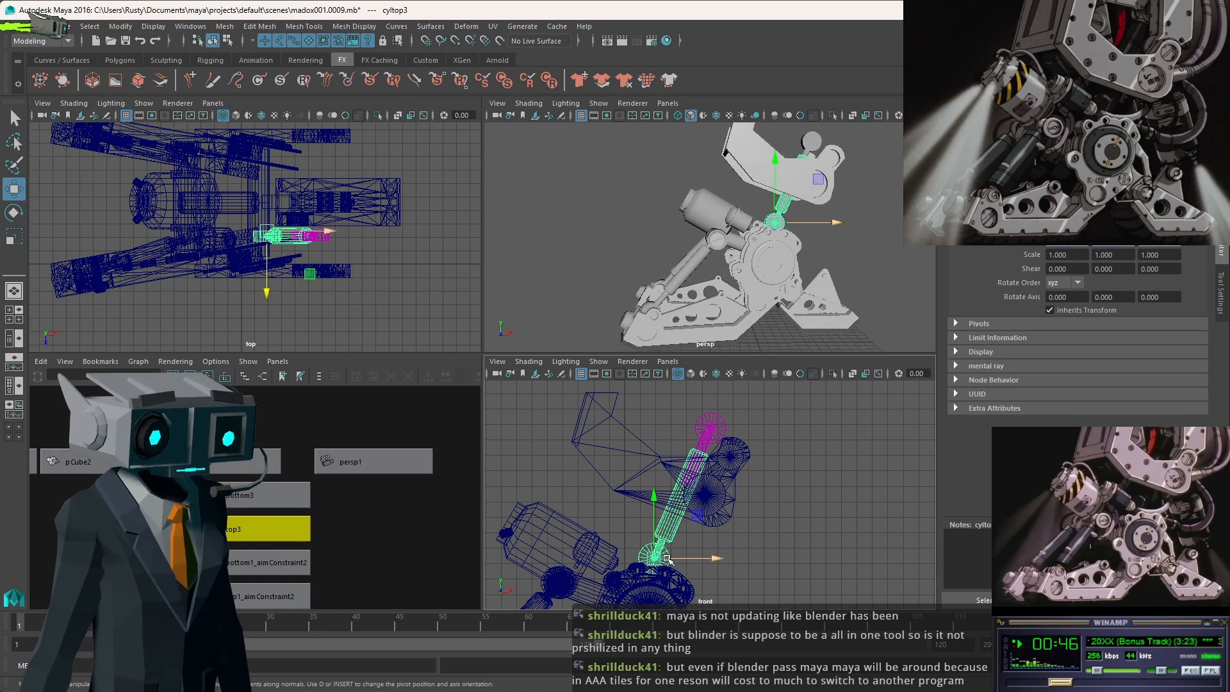
{"action": "left_click_drag", "start_coordinate": [655, 559], "coordinate": [634, 575]}
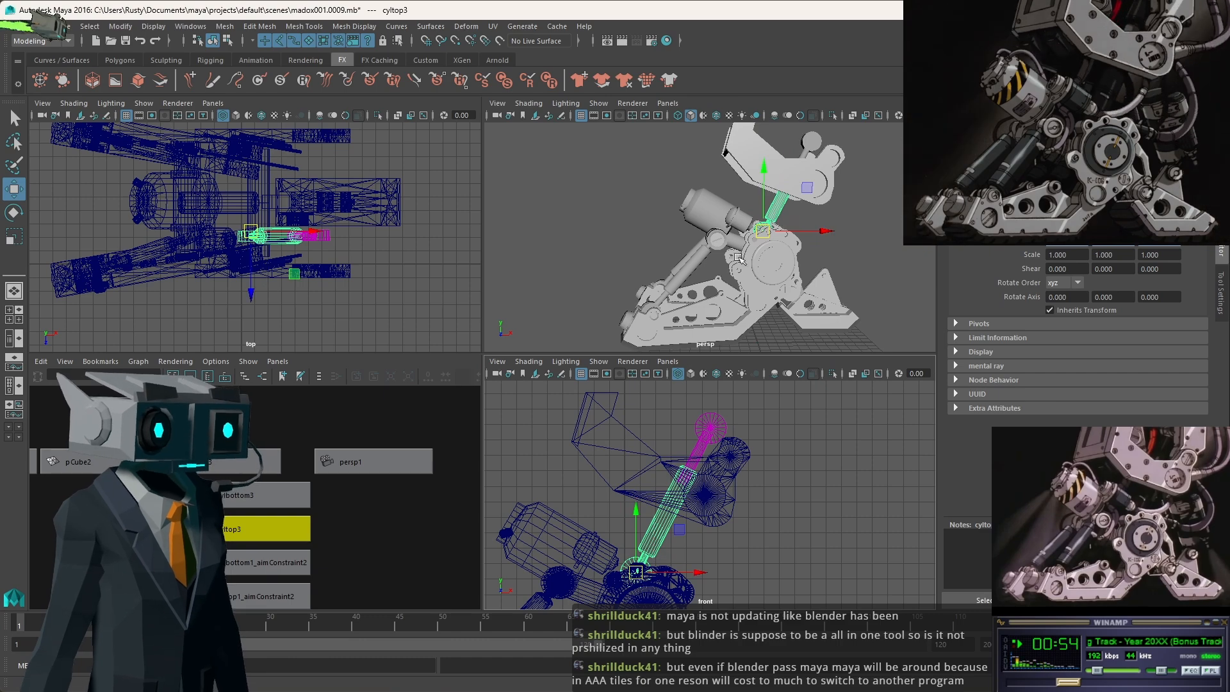
{"action": "left_click_drag", "start_coordinate": [737, 255], "coordinate": [771, 259], "text": "alt"}
{"action": "scroll", "coordinate": [783, 215], "scroll_direction": "up", "scroll_amount": 4}
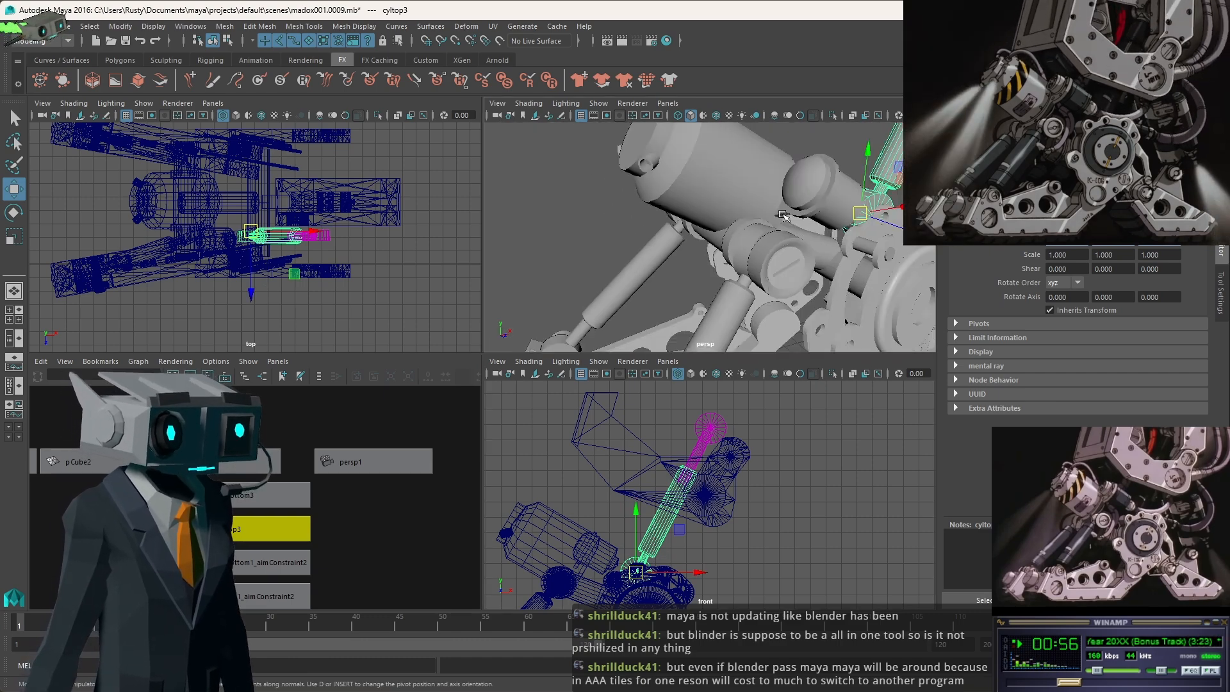
{"action": "key", "text": "space"}
{"action": "mouse_move", "coordinate": [830, 344]}
{"action": "left_mouse_down", "text": "alt"}
{"action": "mouse_move", "coordinate": [771, 322]}
{"action": "mouse_move", "coordinate": [825, 353]}
{"action": "mouse_move", "coordinate": [794, 299]}
{"action": "mouse_move", "coordinate": [838, 360]}
{"action": "left_mouse_up", "text": "alt"}
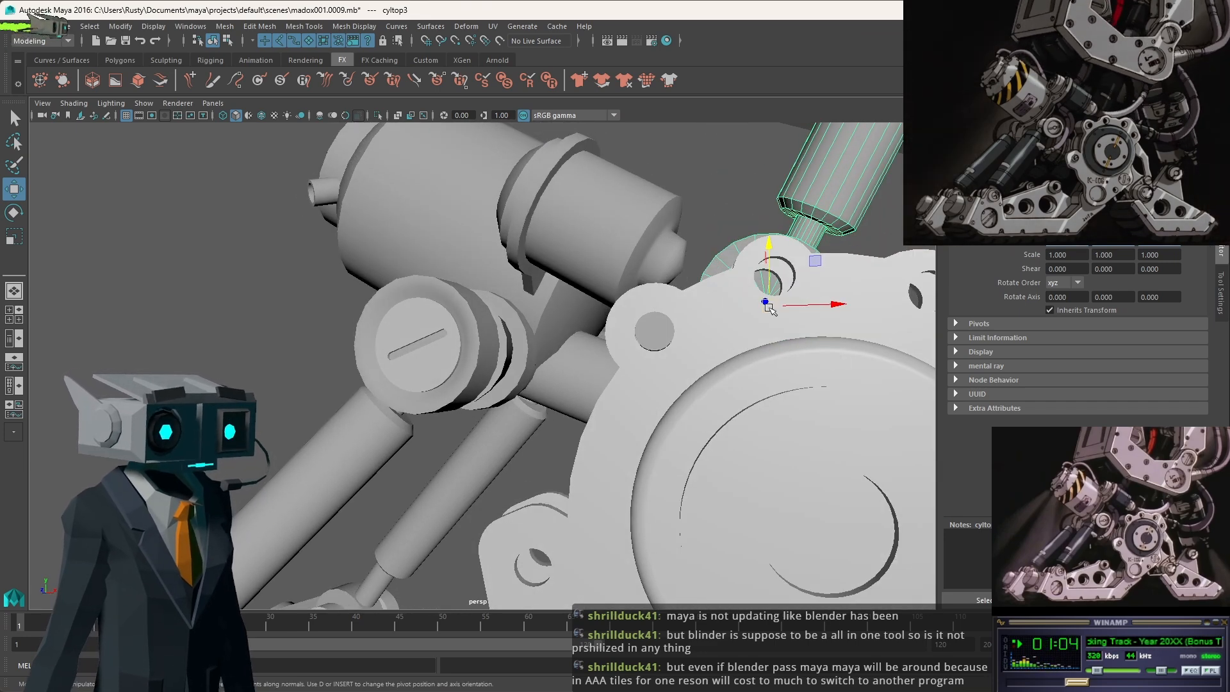
{"action": "left_click_drag", "start_coordinate": [769, 306], "coordinate": [883, 322]}
Shift cylbottom3 inward in the top view to line it up with the piston's lower end.
{"action": "key", "text": "space"}
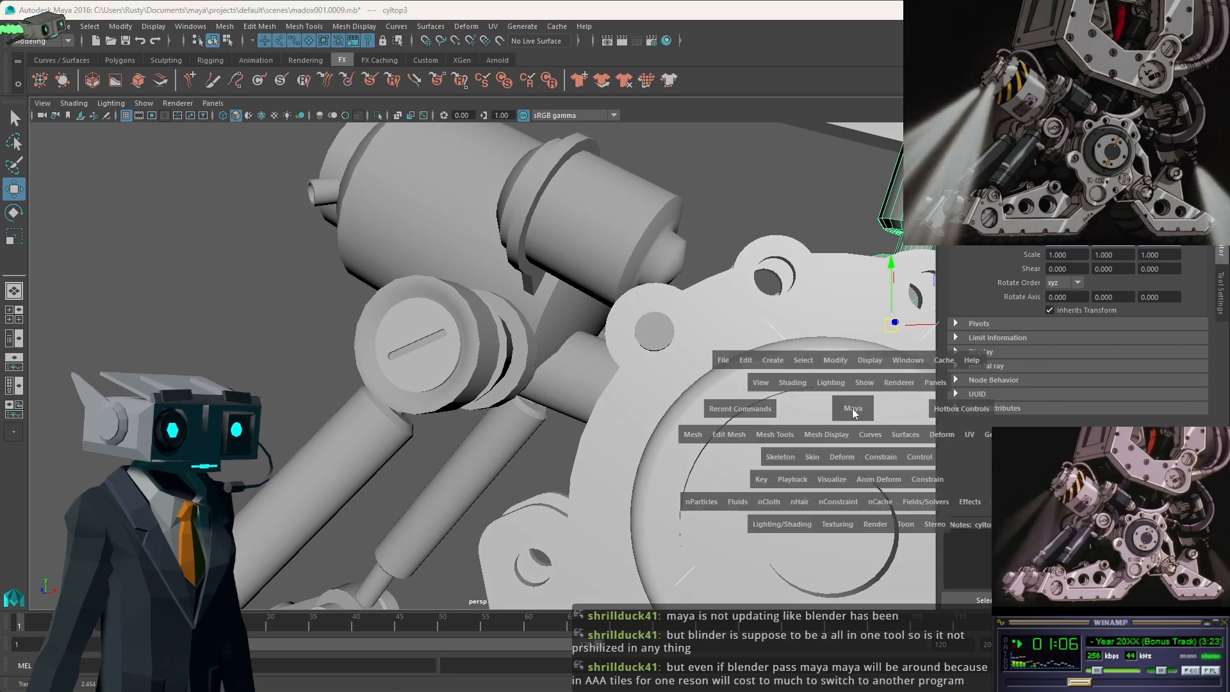
{"action": "key", "text": "space"}
{"action": "middle_click_drag", "start_coordinate": [443, 445], "coordinate": [540, 445], "text": "alt"}
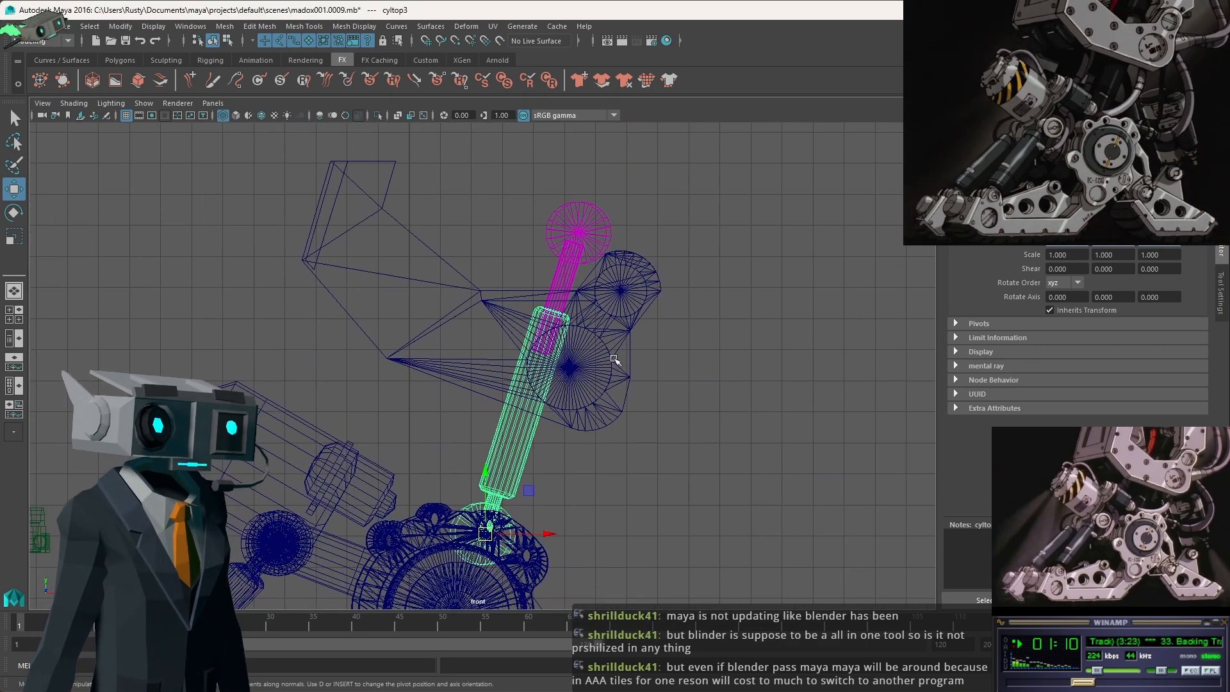
{"action": "key", "text": "space"}
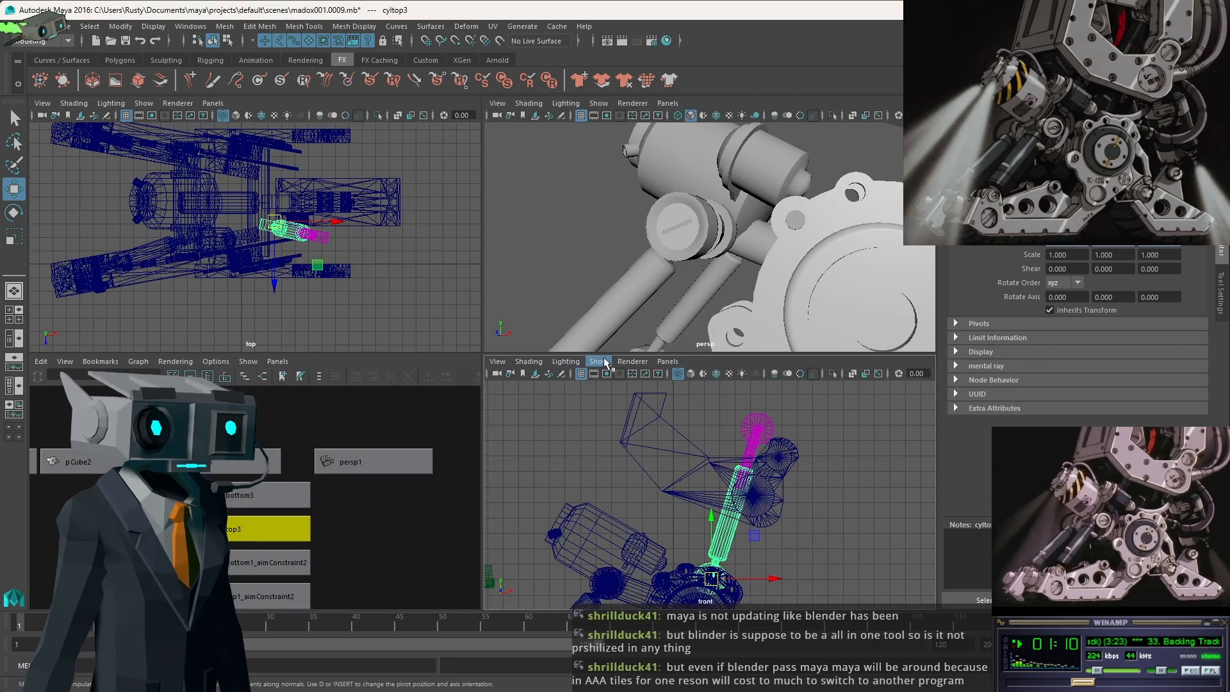
{"action": "left_click", "coordinate": [319, 236]}
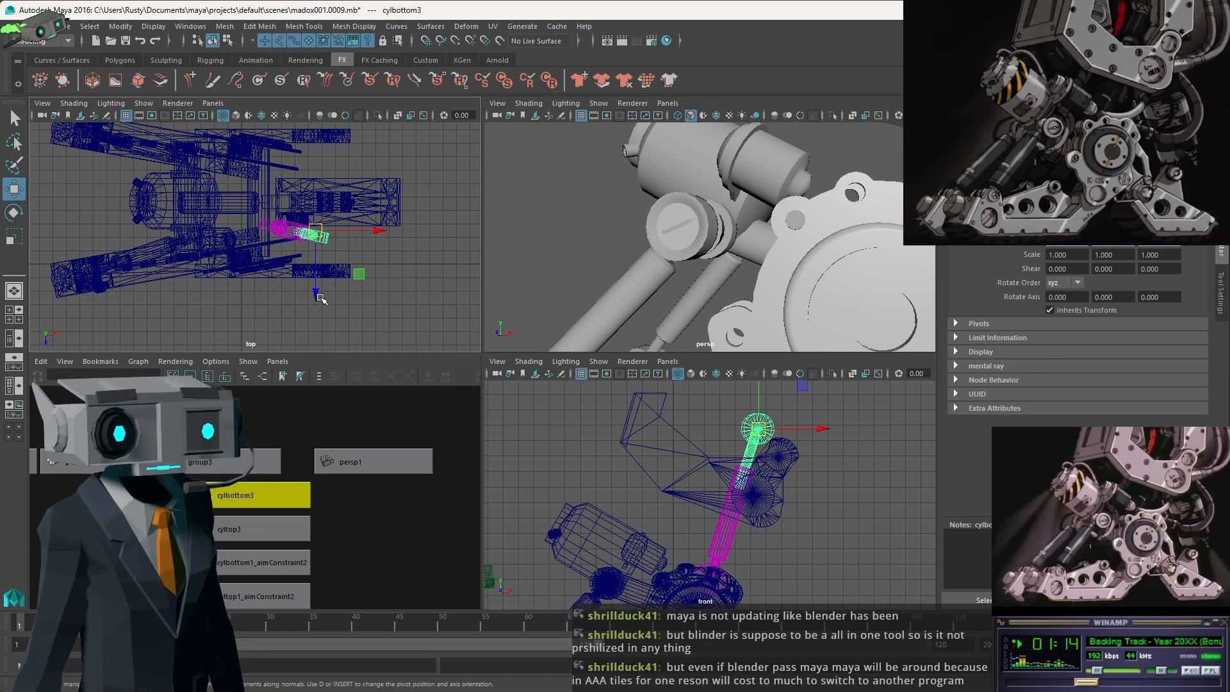
{"action": "left_click_drag", "start_coordinate": [320, 299], "coordinate": [316, 284]}
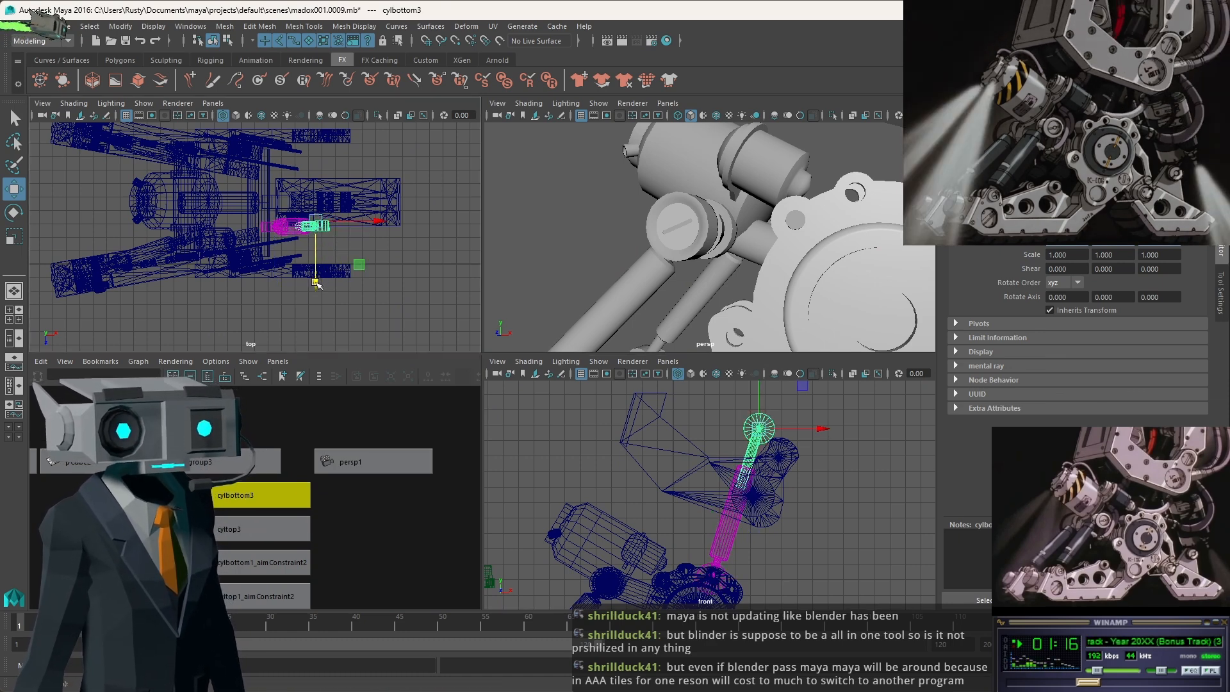
Examine how the piston sits between the ankle disc and the upper plates, selecting the near upper plate Body21 to check its outline.
{"action": "scroll", "coordinate": [763, 260], "scroll_direction": "down", "scroll_amount": 4}
{"action": "left_click_drag", "start_coordinate": [763, 259], "coordinate": [781, 243], "text": "alt"}
{"action": "middle_click_drag", "start_coordinate": [776, 192], "coordinate": [735, 251], "text": "alt"}
{"action": "scroll", "coordinate": [735, 251], "scroll_direction": "down", "scroll_amount": 4}
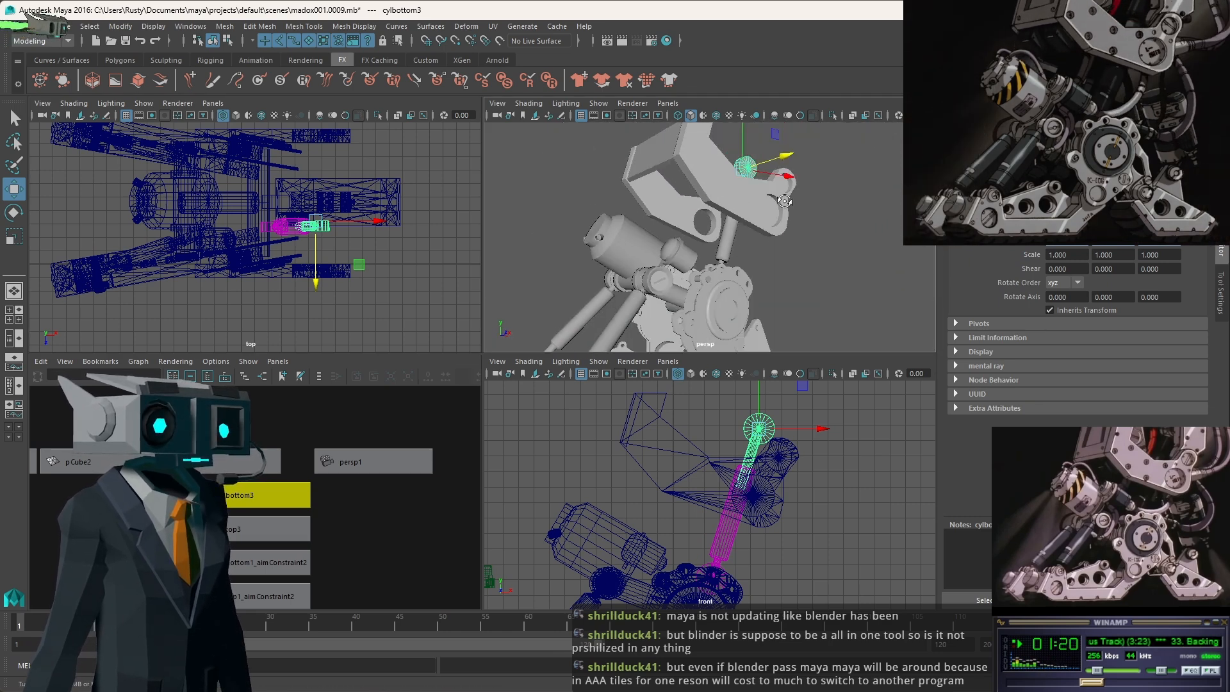
{"action": "left_click_drag", "start_coordinate": [736, 252], "coordinate": [745, 223], "text": "alt"}
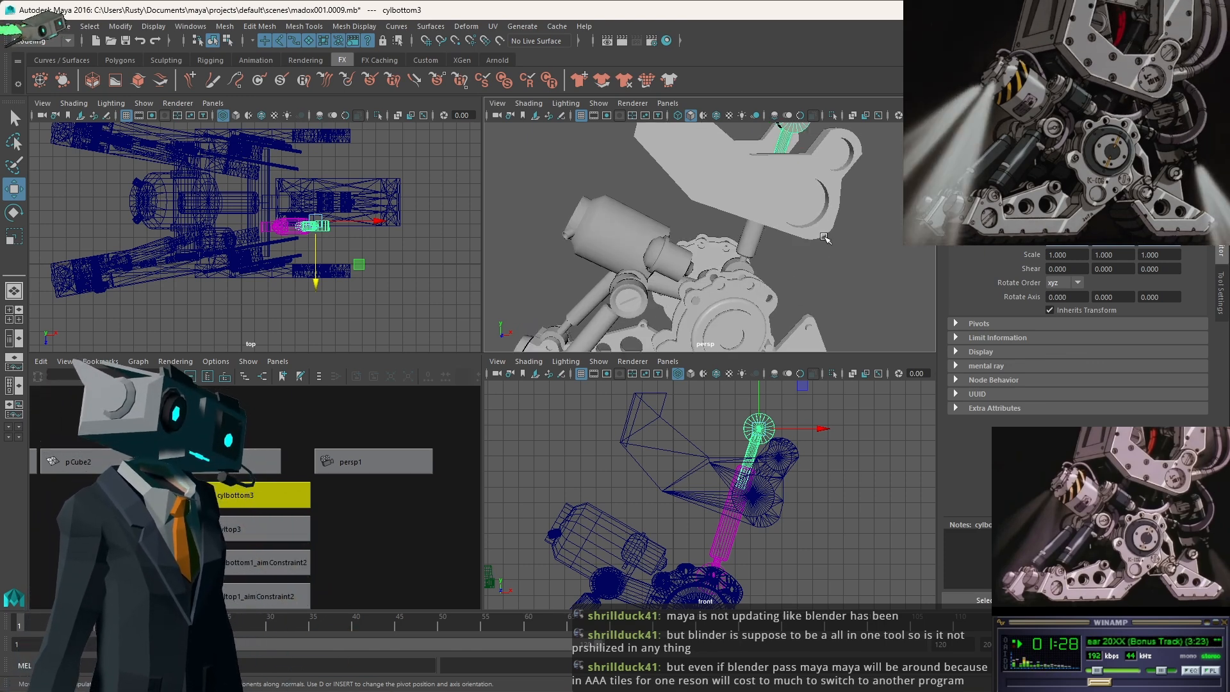
{"action": "left_click", "coordinate": [788, 207]}
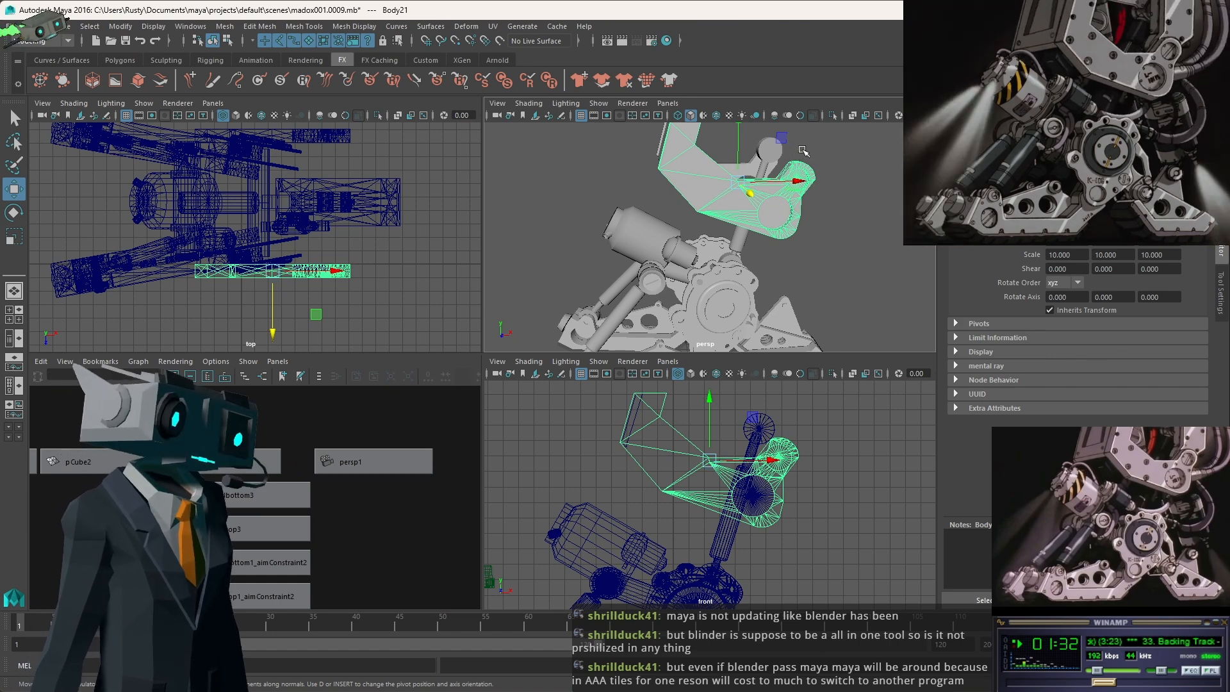
{"action": "left_click_drag", "start_coordinate": [804, 150], "coordinate": [771, 221], "text": "alt"}
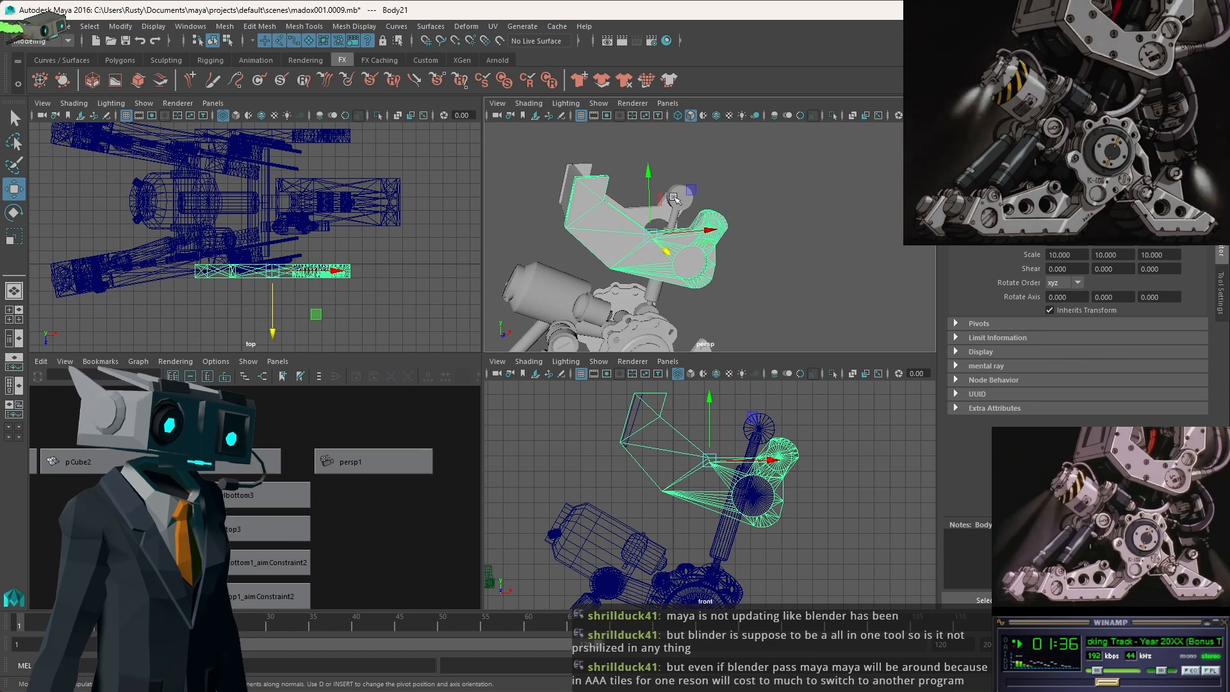
{"action": "left_click_drag", "start_coordinate": [699, 252], "coordinate": [745, 250], "text": "alt"}
Duplicate piston group3 once using Duplicate Special, with New group and Duplicate input graph enabled, and move the copy to the leg's opposite side in the top view.
{"action": "left_click", "coordinate": [246, 466]}
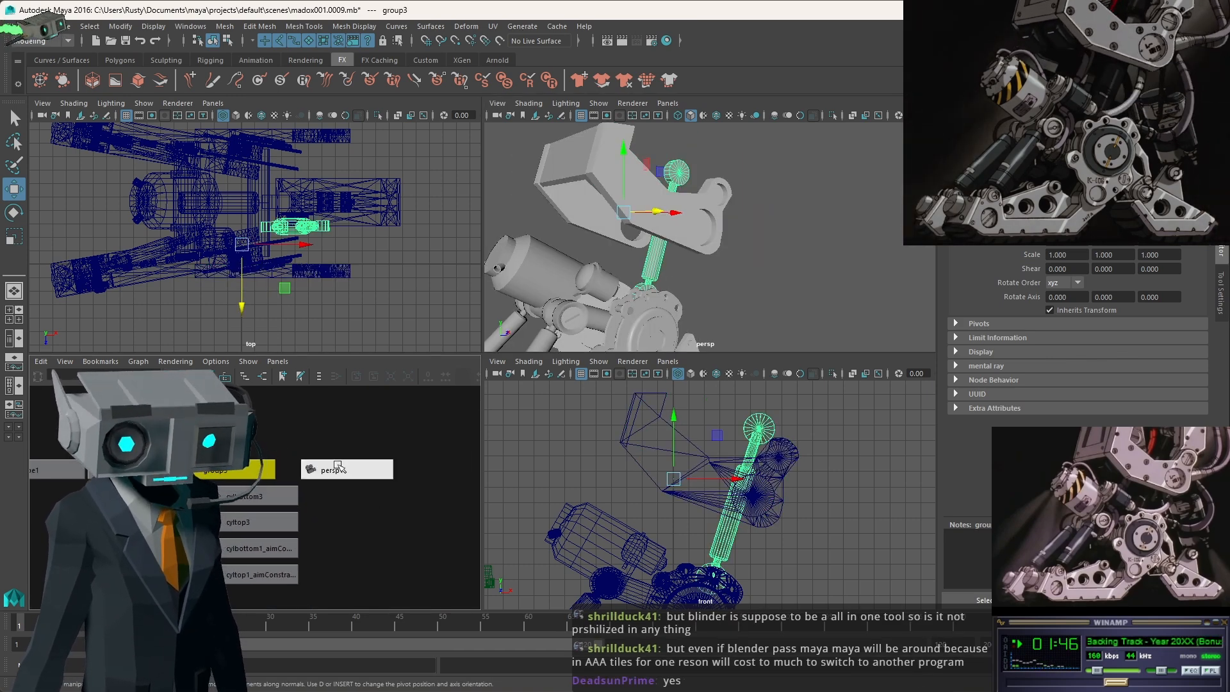
{"action": "left_click", "coordinate": [326, 497]}
{"action": "left_click", "coordinate": [229, 467]}
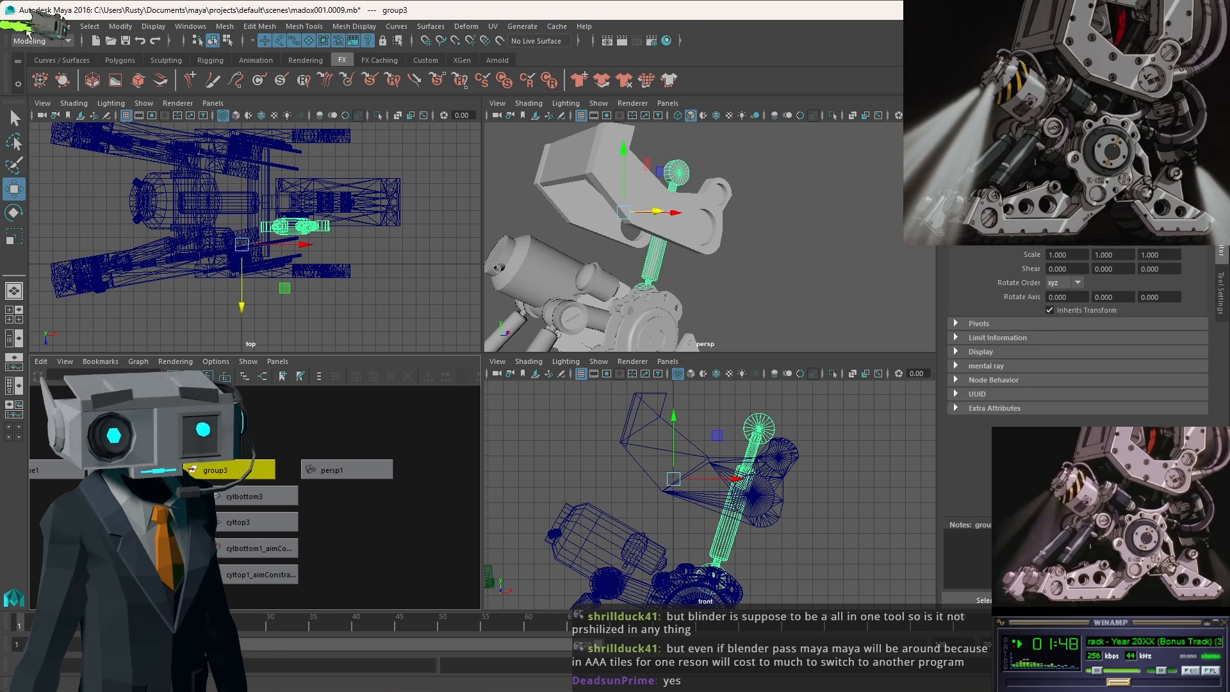
{"action": "left_click", "coordinate": [34, 27]}
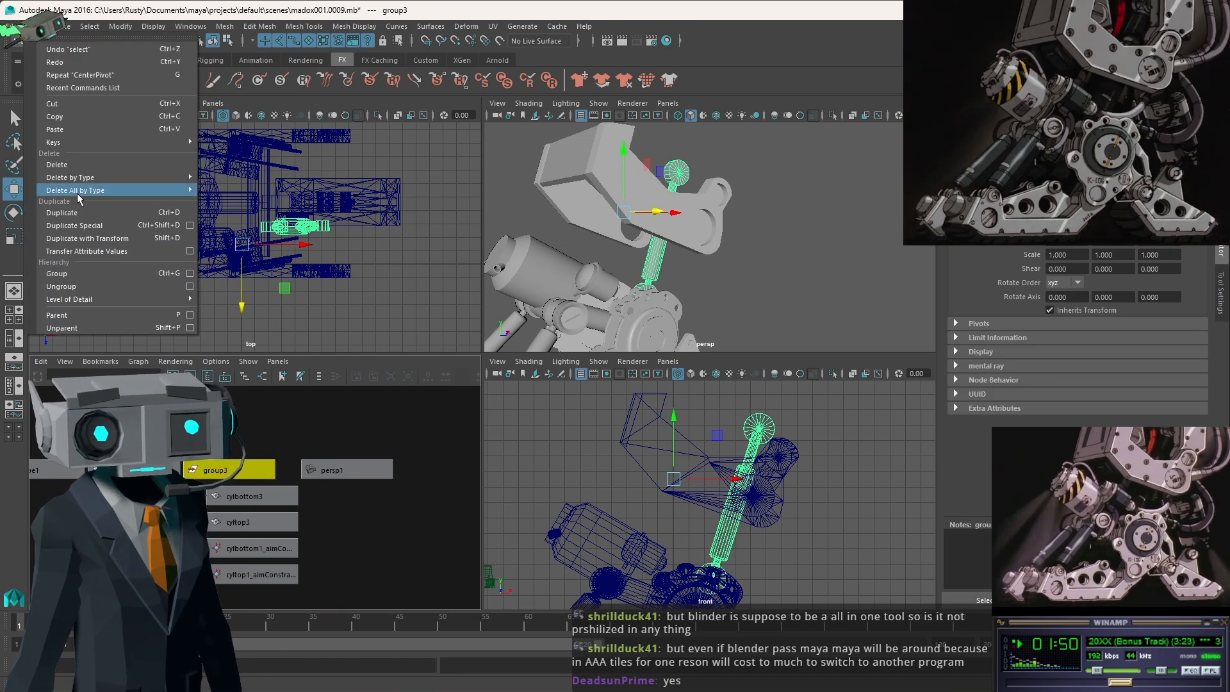
{"action": "mouse_move", "coordinate": [93, 177]}
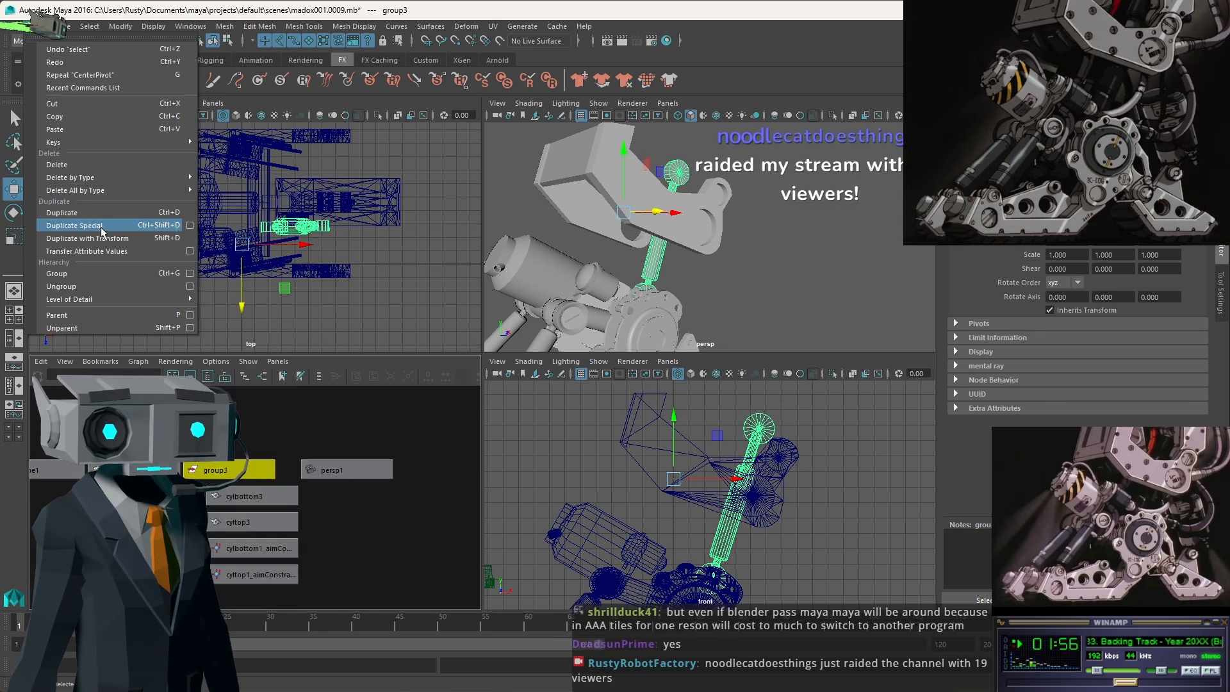
{"action": "left_click", "coordinate": [190, 226]}
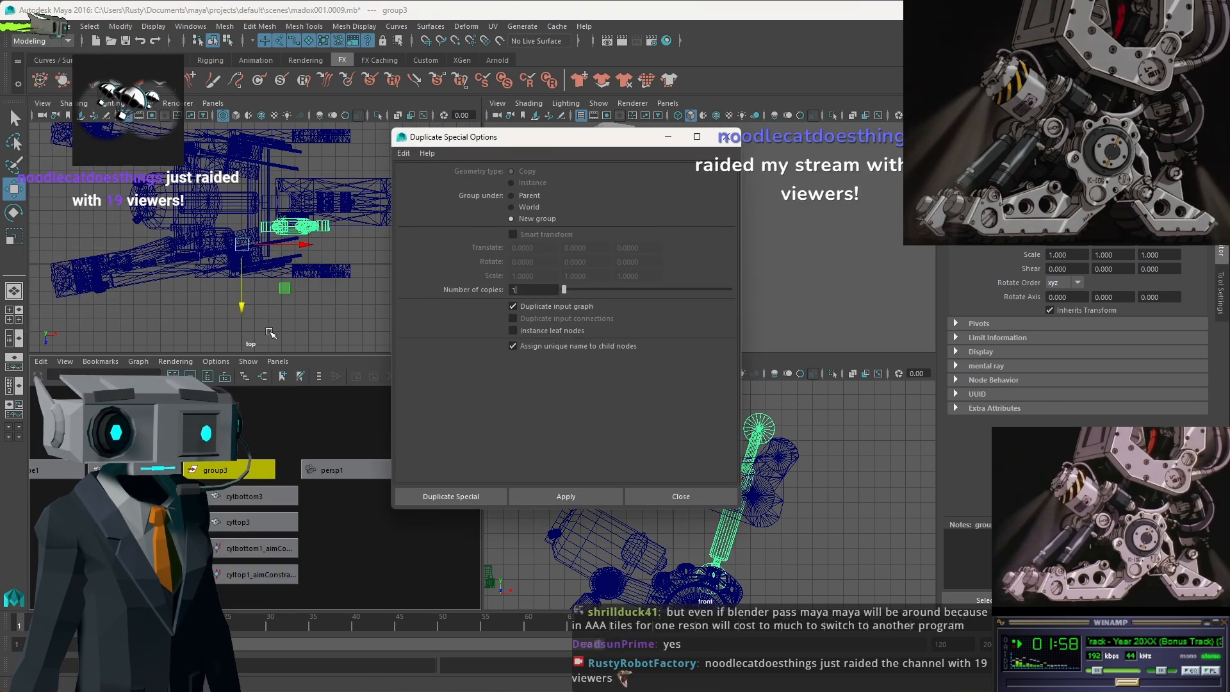
{"action": "left_click", "coordinate": [467, 493]}
{"action": "left_click_drag", "start_coordinate": [232, 279], "coordinate": [230, 225]}
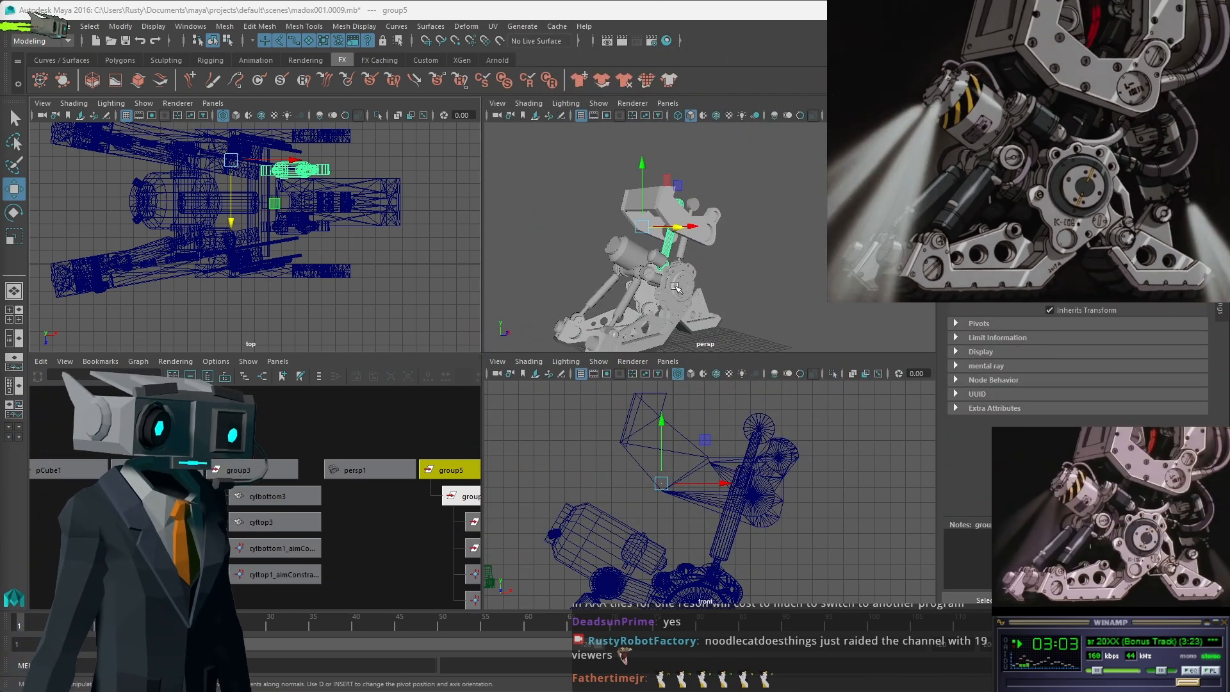
Examine the two pistons between the ankle disc and the upper plates from several angles in the enlarged perspective view.
{"action": "middle_click_drag", "start_coordinate": [646, 299], "coordinate": [801, 215], "text": "alt"}
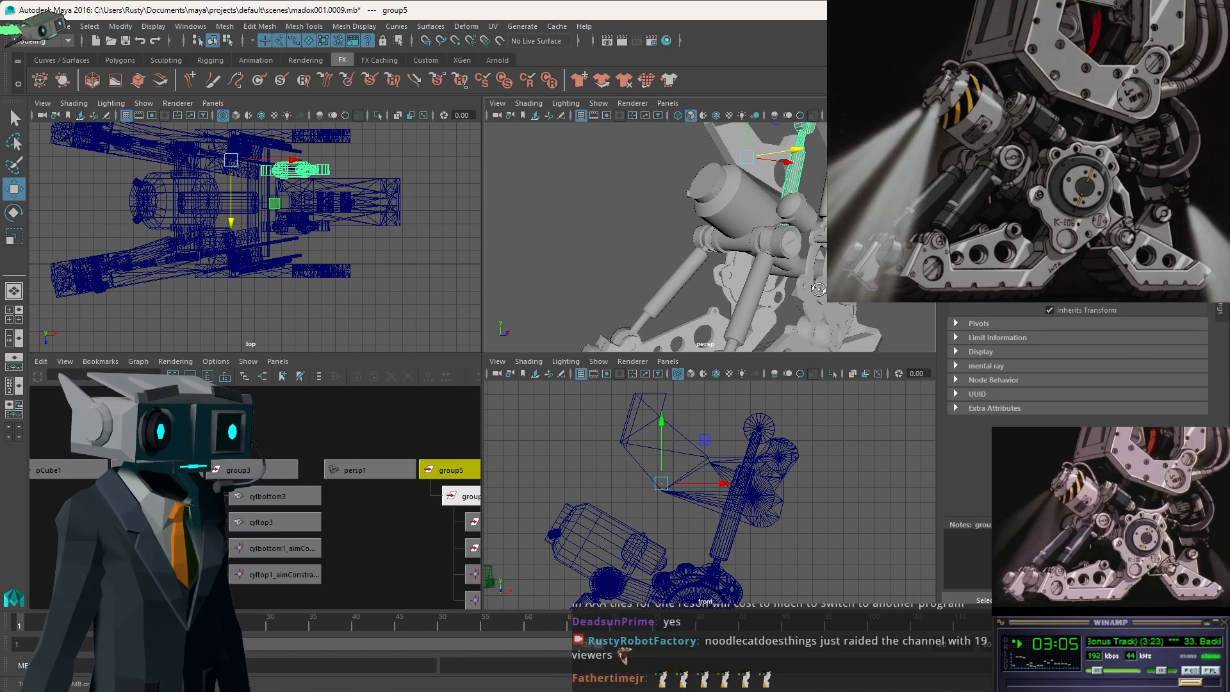
{"action": "left_click_drag", "start_coordinate": [801, 215], "coordinate": [771, 282], "text": "alt"}
{"action": "key", "text": "space"}
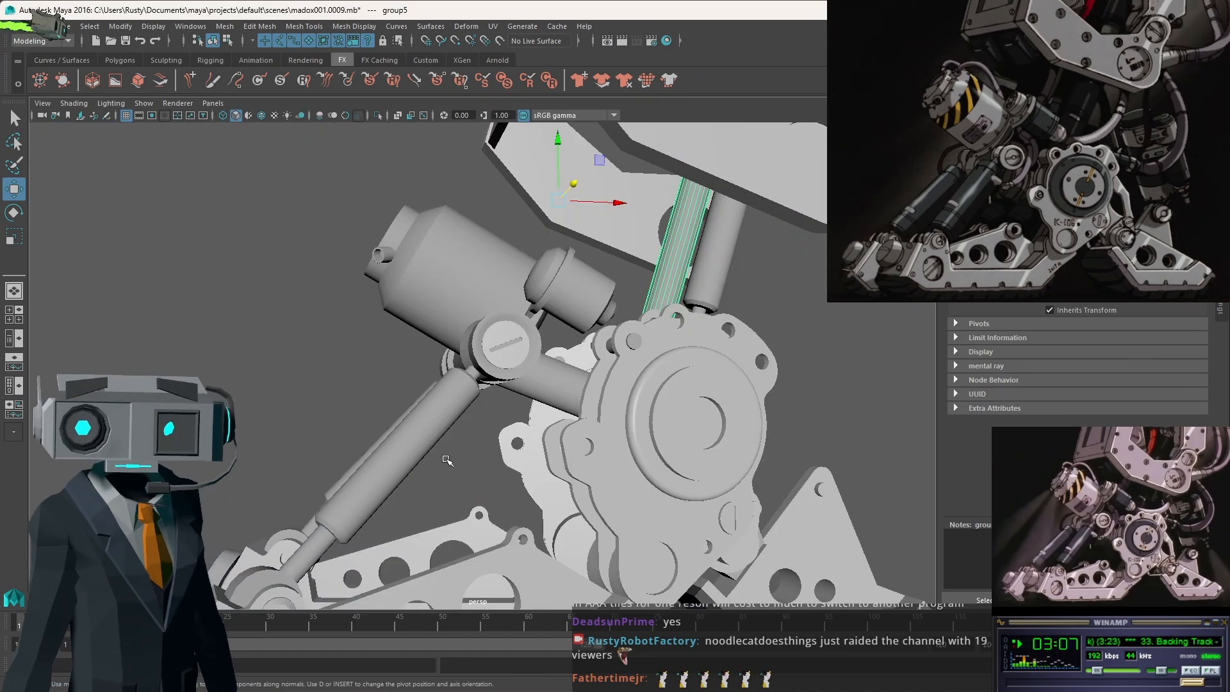
{"action": "scroll", "coordinate": [474, 461], "scroll_direction": "down", "scroll_amount": 6}
{"action": "left_click_drag", "start_coordinate": [513, 462], "coordinate": [552, 454], "text": "alt"}
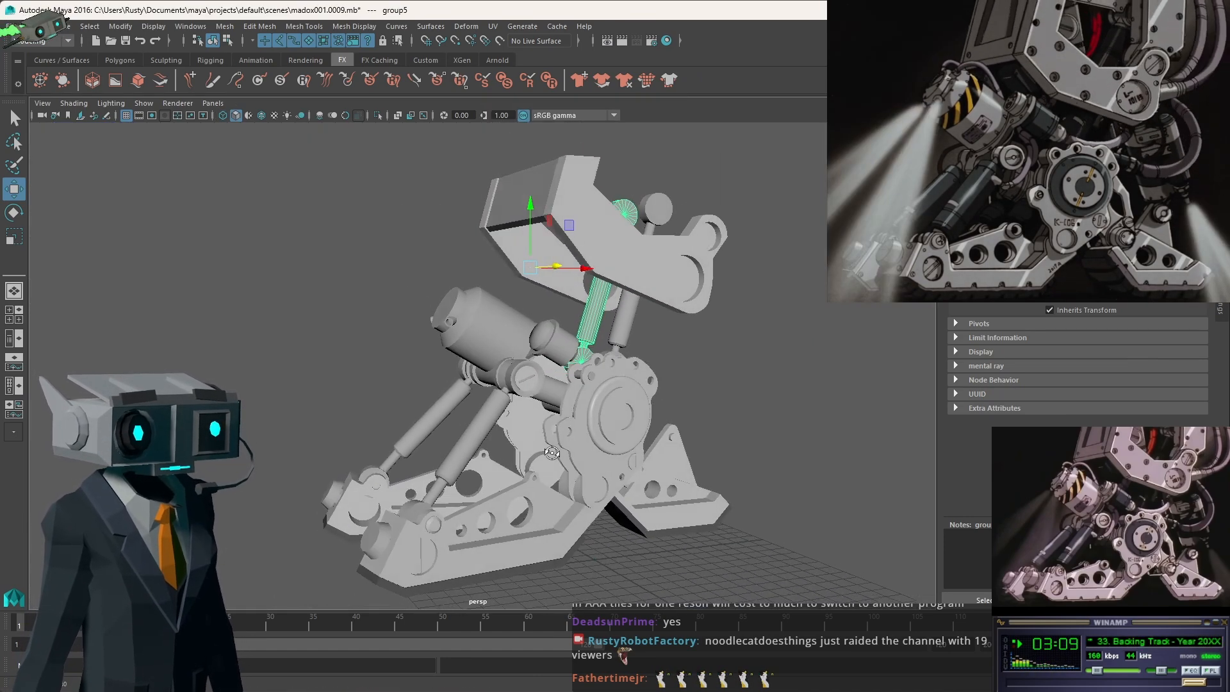
{"action": "left_click", "coordinate": [810, 399]}
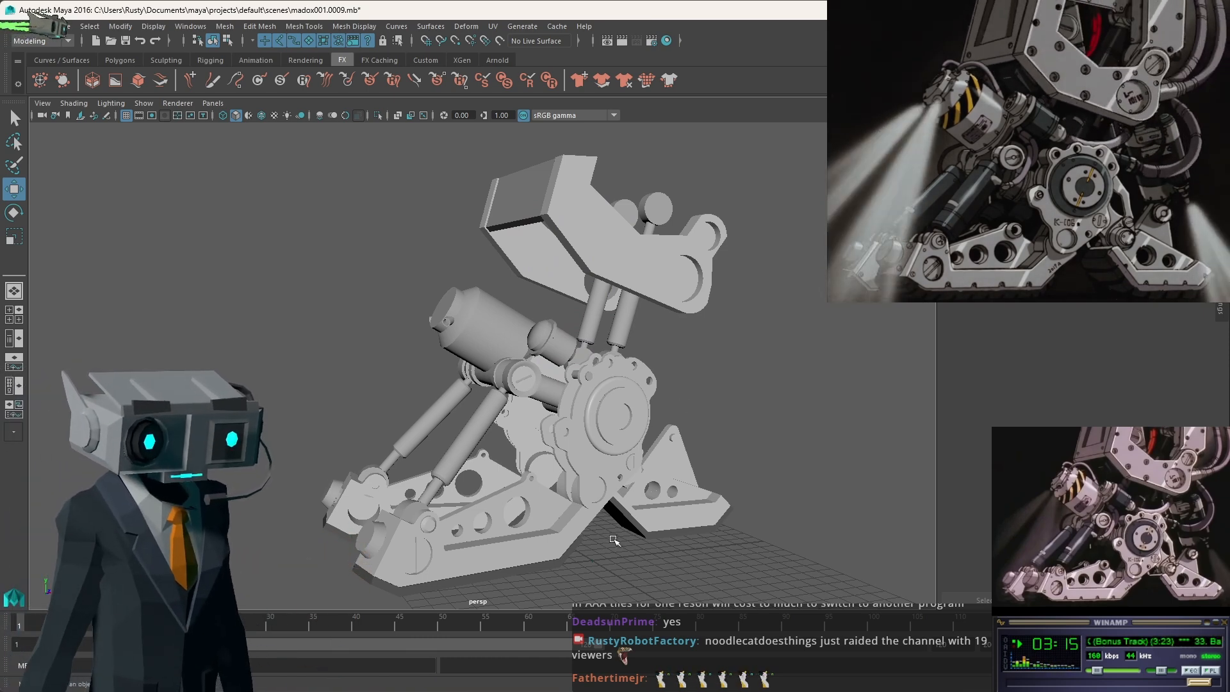
{"action": "left_click_drag", "start_coordinate": [625, 534], "coordinate": [626, 497], "text": "alt"}
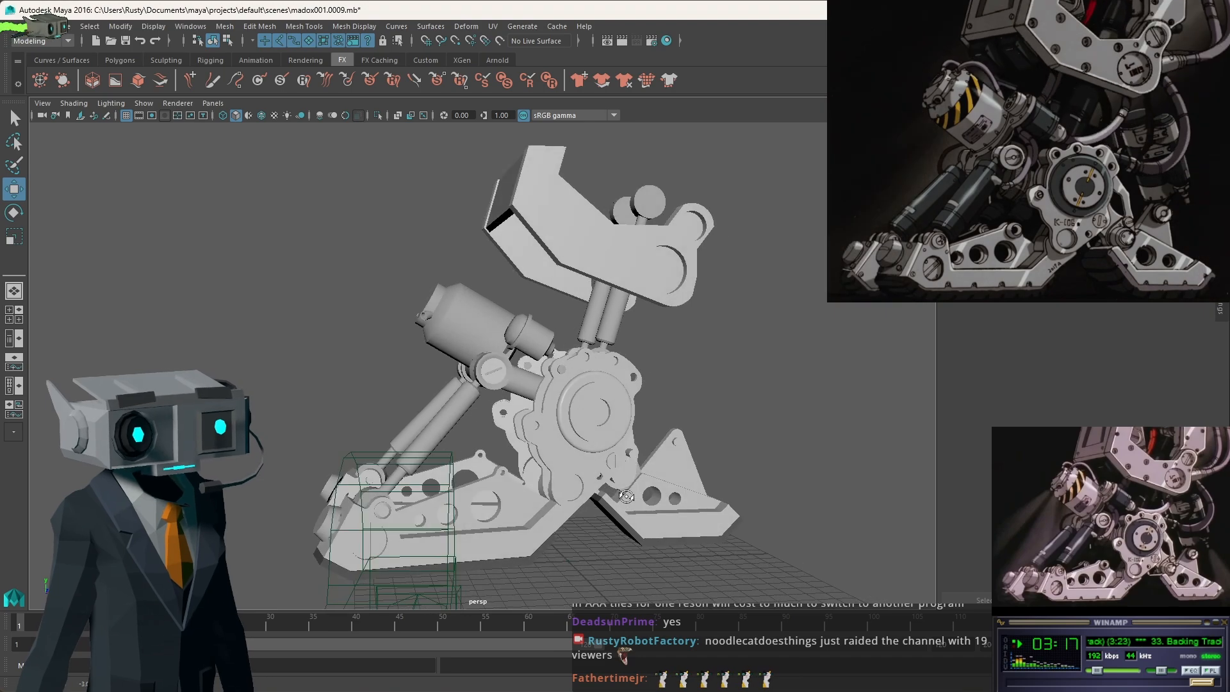
{"action": "left_click_drag", "start_coordinate": [643, 454], "coordinate": [670, 457], "text": "alt"}
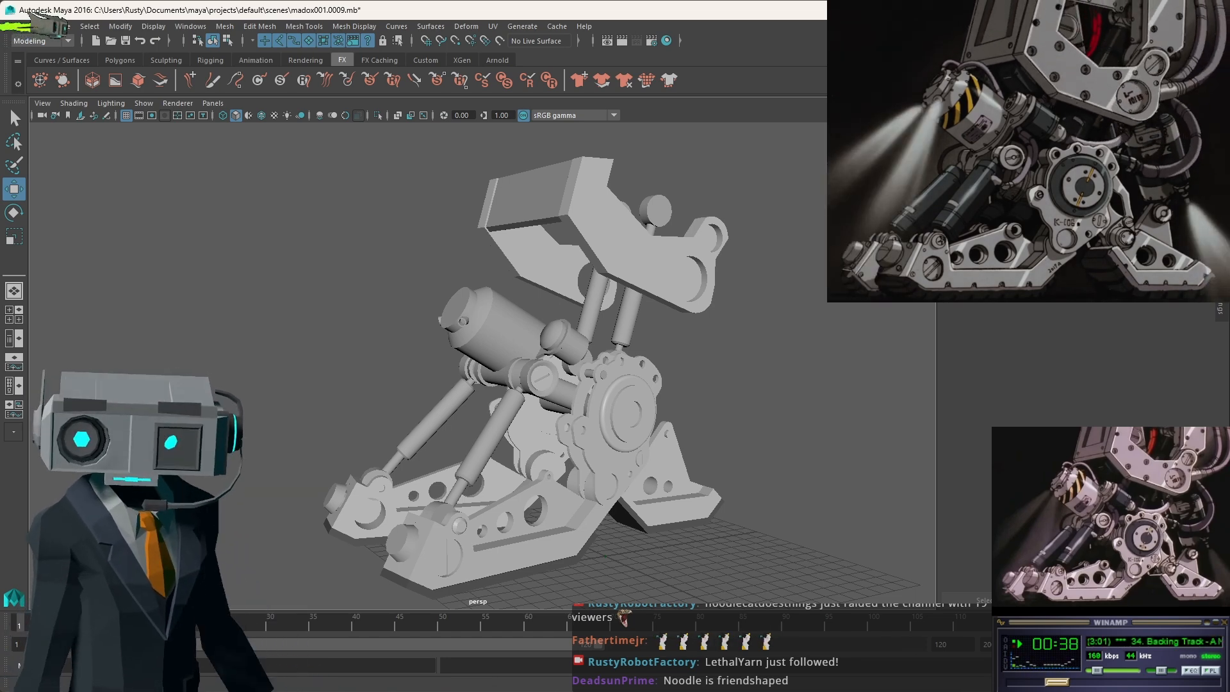
{"action": "scroll", "coordinate": [728, 478], "scroll_direction": "down", "scroll_amount": 3}
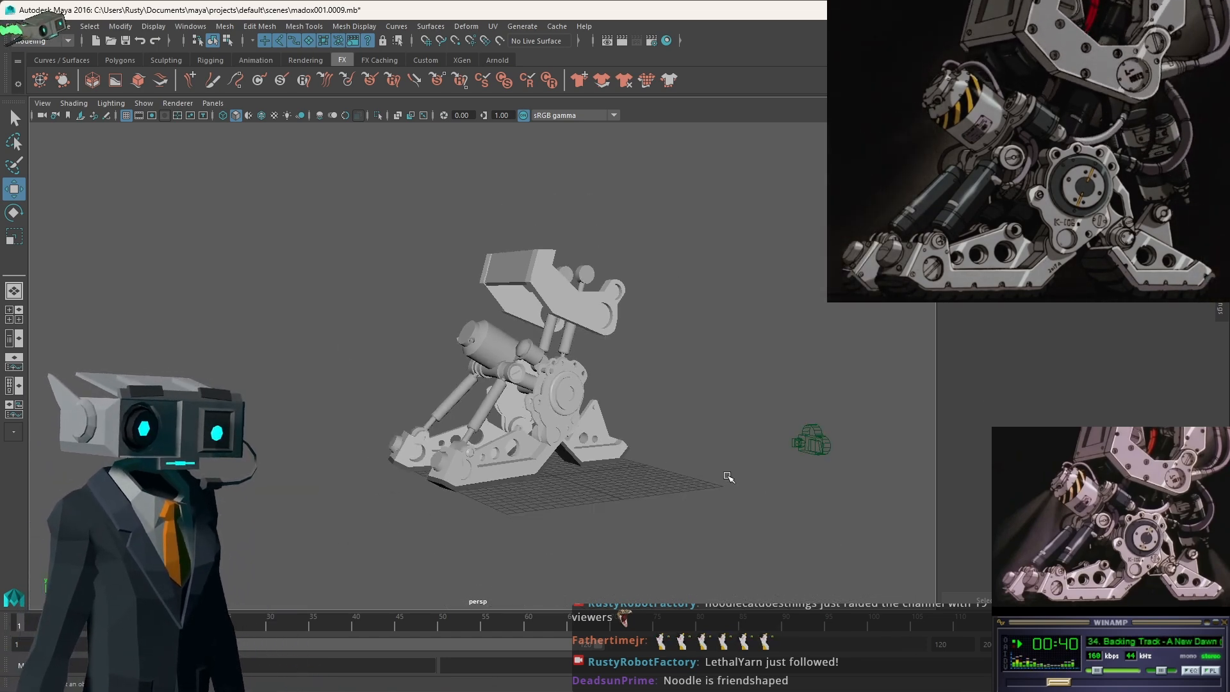
{"action": "scroll", "coordinate": [717, 476], "scroll_direction": "up", "scroll_amount": 6}
{"action": "scroll", "coordinate": [691, 469], "scroll_direction": "down", "scroll_amount": 2}
{"action": "scroll", "coordinate": [691, 470], "scroll_direction": "down", "scroll_amount": 2}
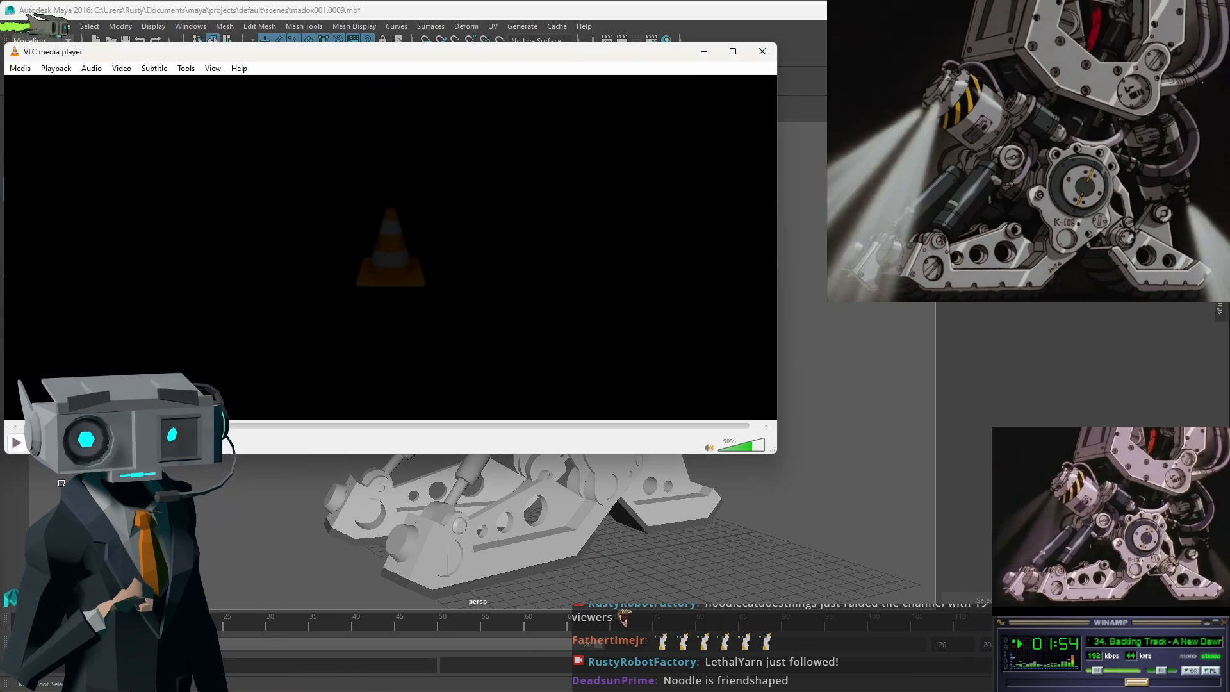
Switch to VLC media player, play the rusty-eyes.mp4 clip, and close the player.
{"action": "left_click", "coordinate": [16, 442]}
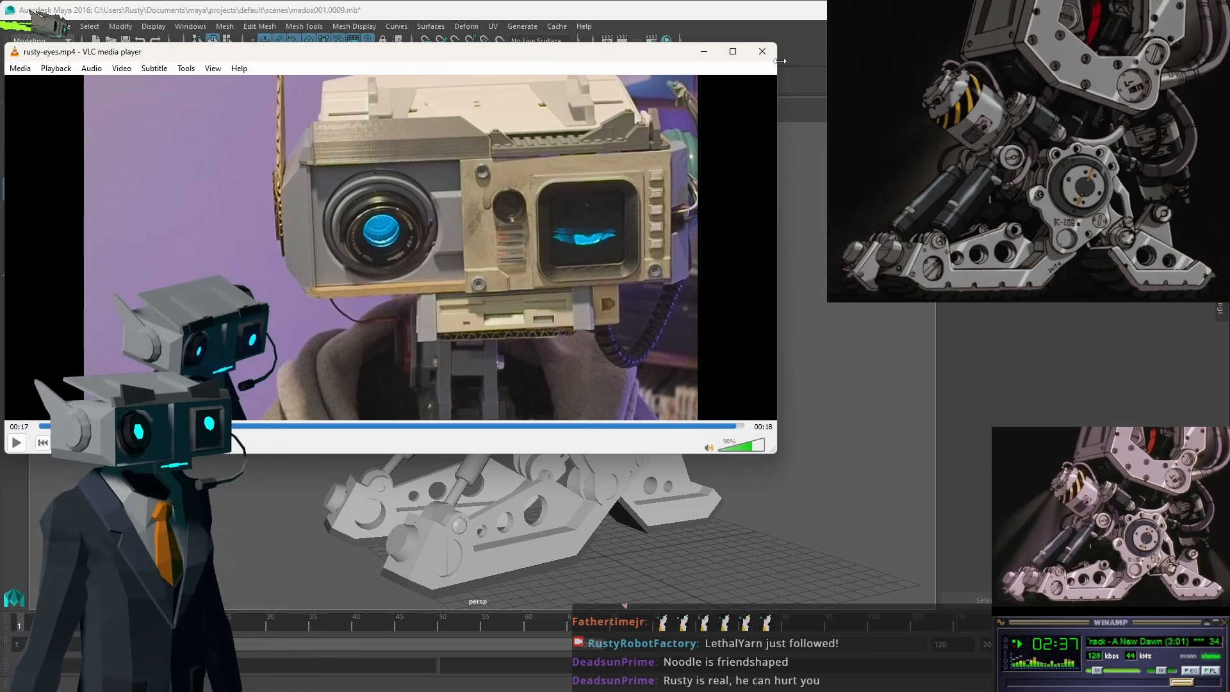
{"action": "left_click_drag", "start_coordinate": [661, 57], "coordinate": [705, 113]}
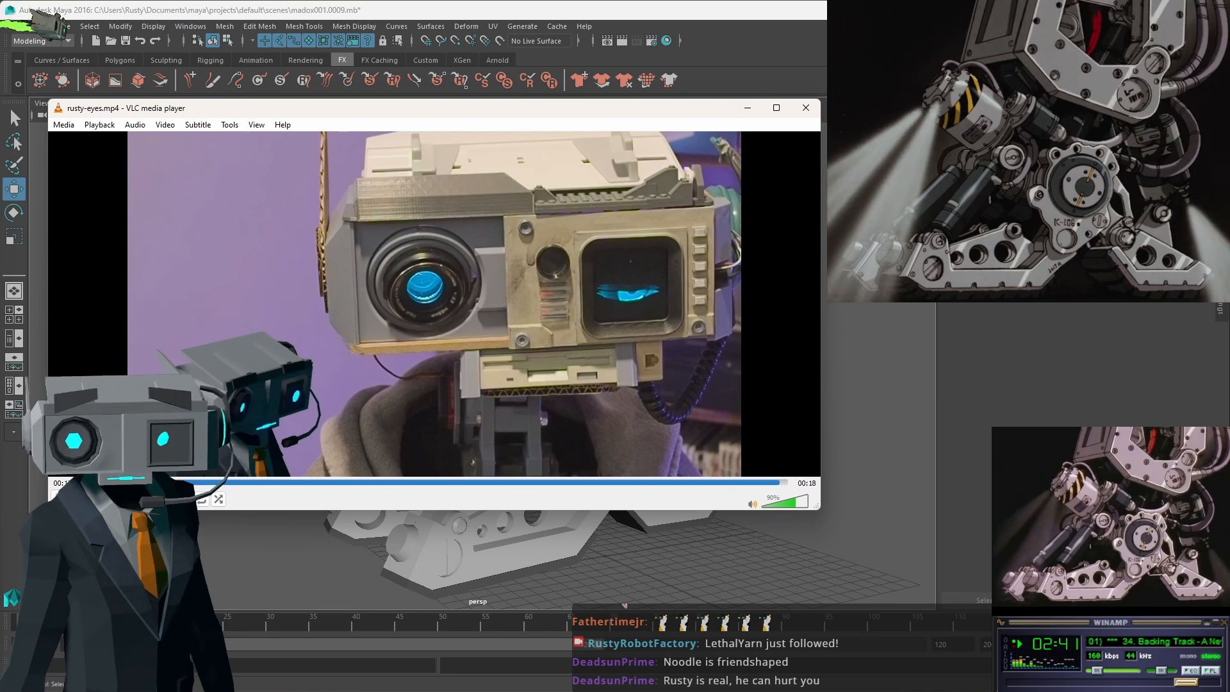
{"action": "left_click", "coordinate": [806, 107]}
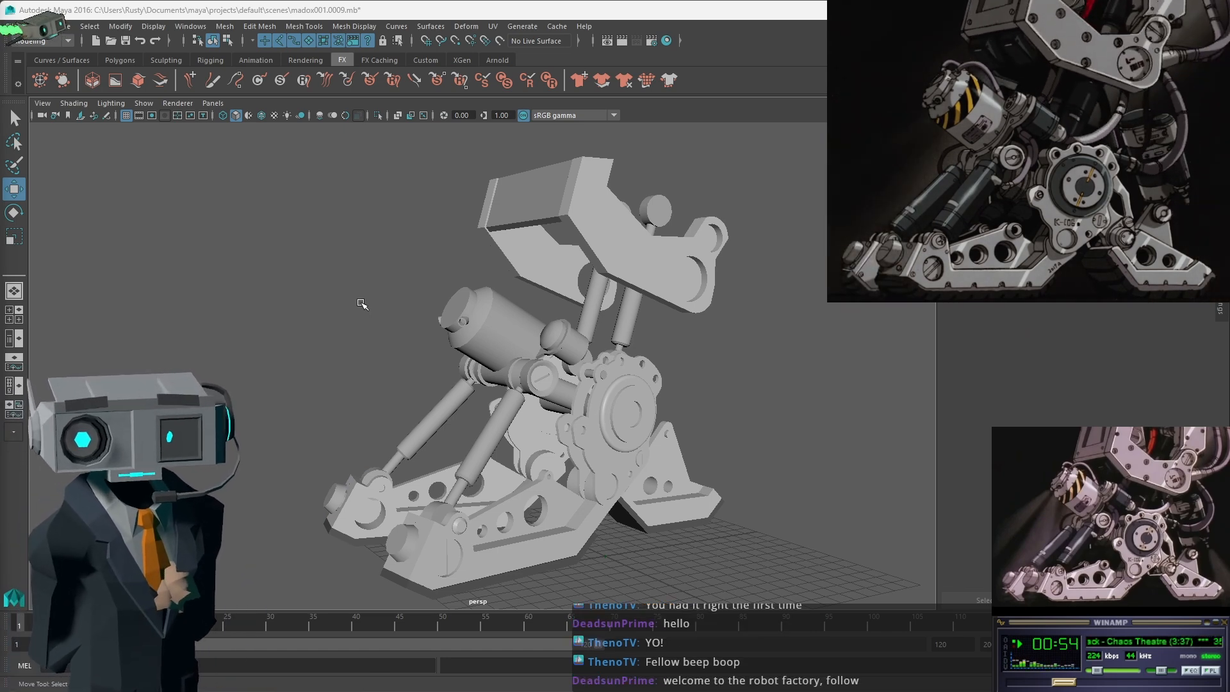
Switch to Unity, run the scene in Play mode, and walk the robot character around the sci-fi corridor.
{"action": "key", "text": "alt+Tab"}
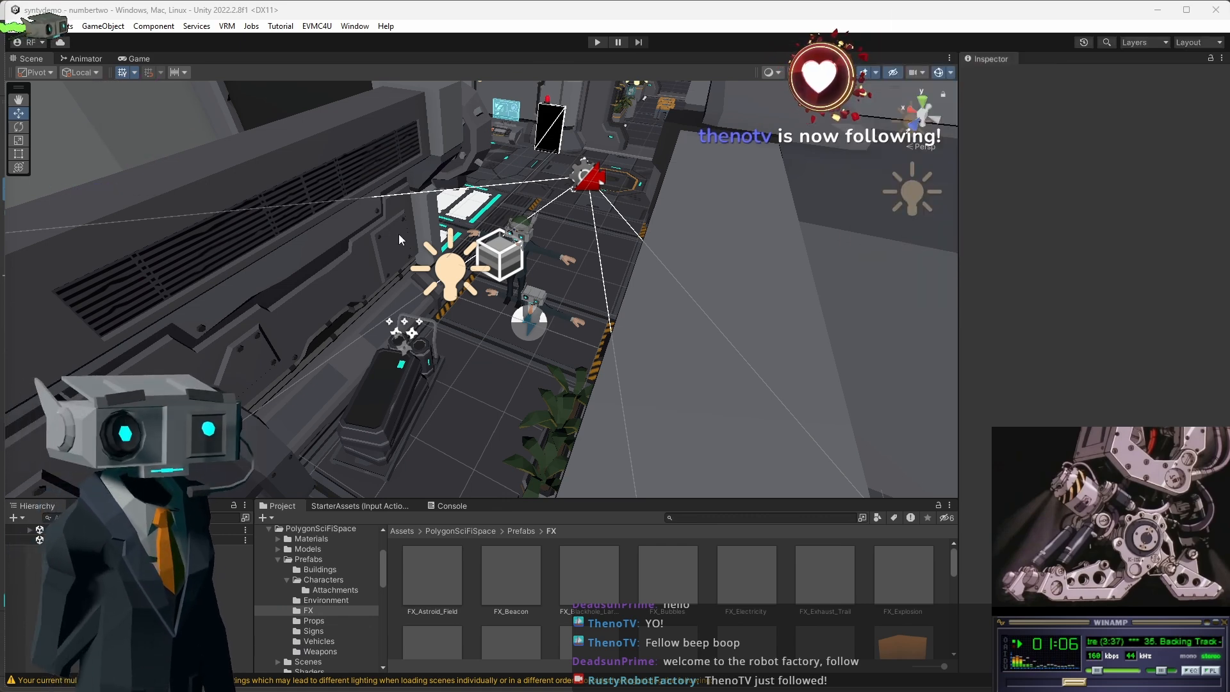
{"action": "key", "text": "ctrl+p"}
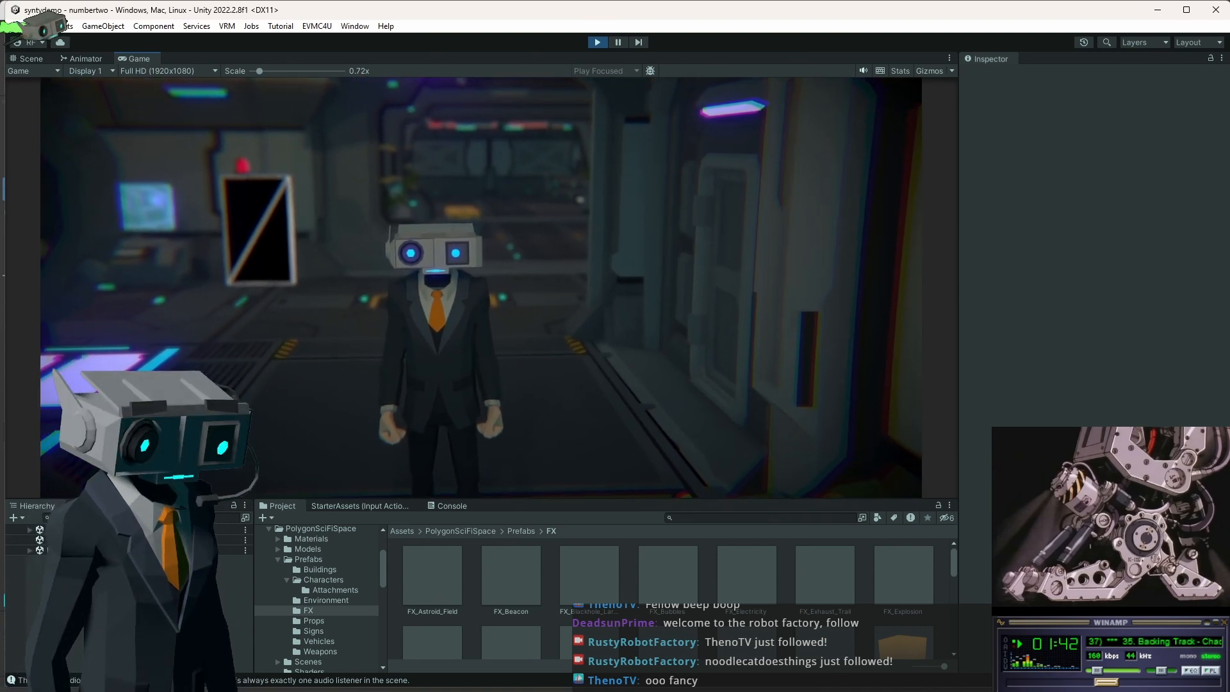
{"action": "key", "text": "w"}
{"action": "key", "text": "w"}
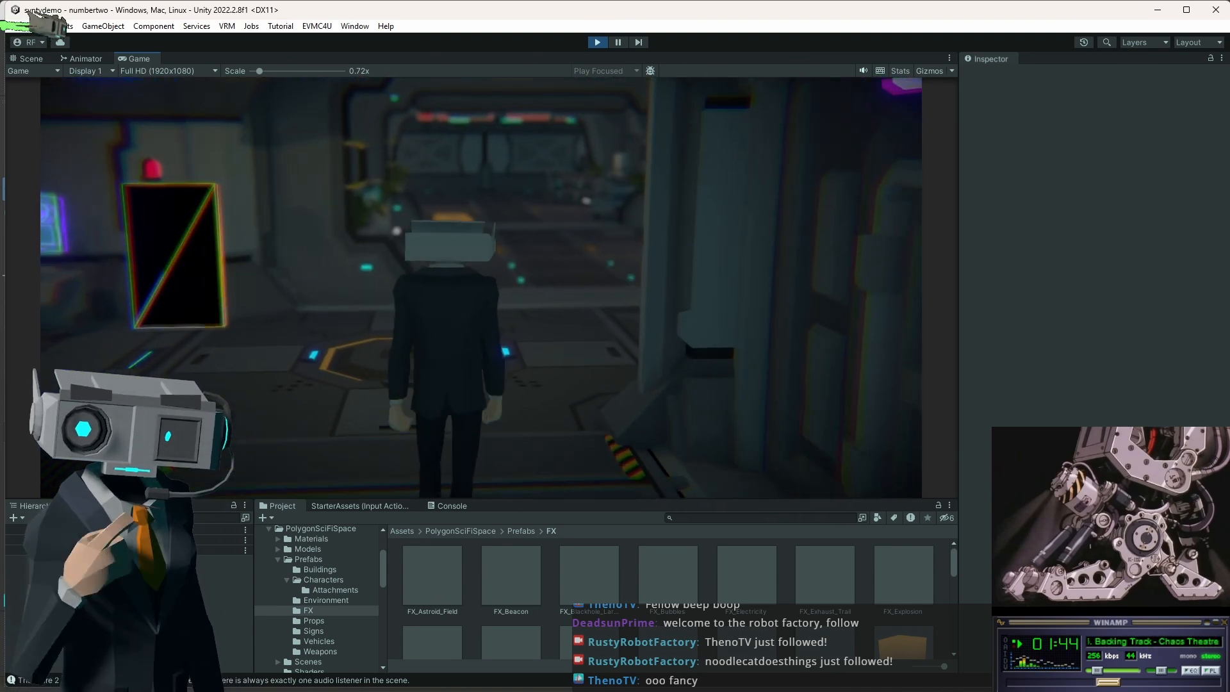
{"action": "key", "text": "s"}
{"action": "key", "text": "w"}
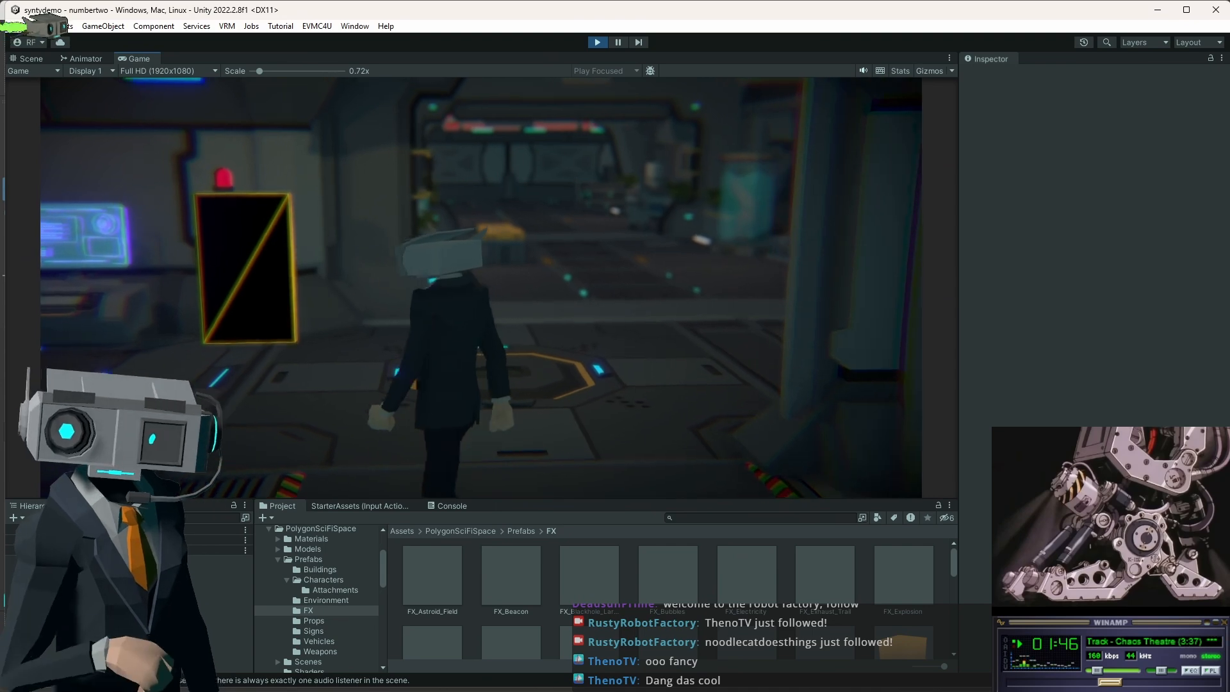
{"action": "key", "text": "s"}
{"action": "key", "text": "d"}
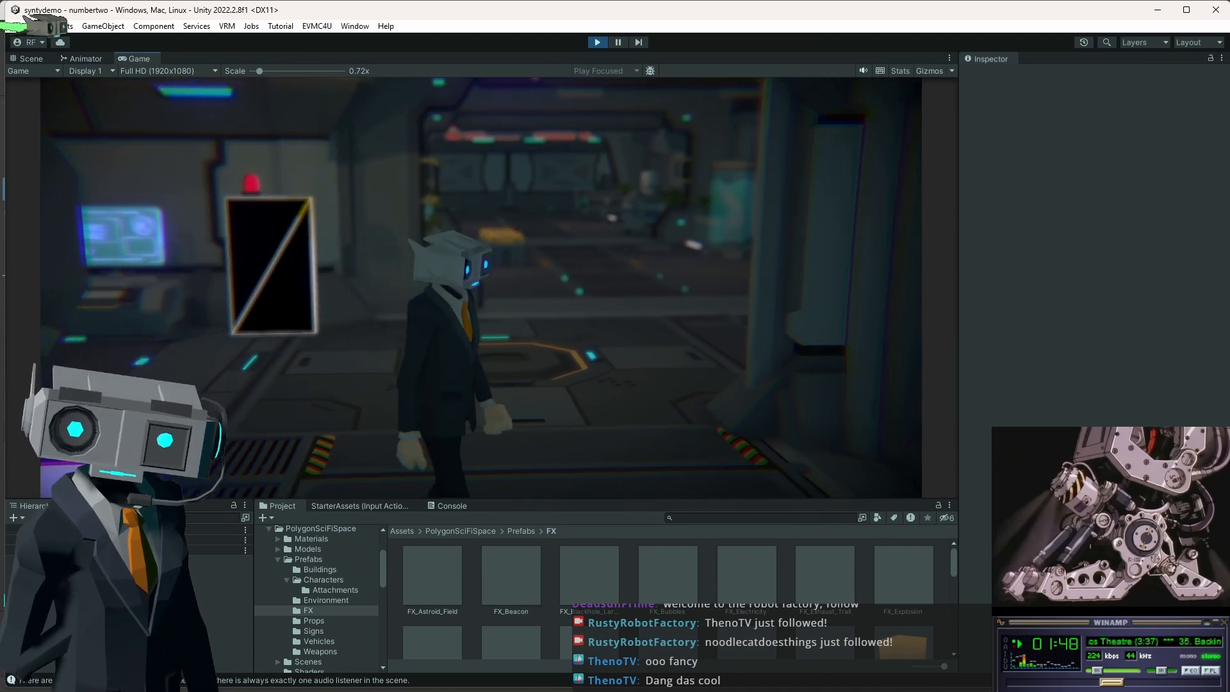
{"action": "key", "text": "s"}
{"action": "key", "text": "a"}
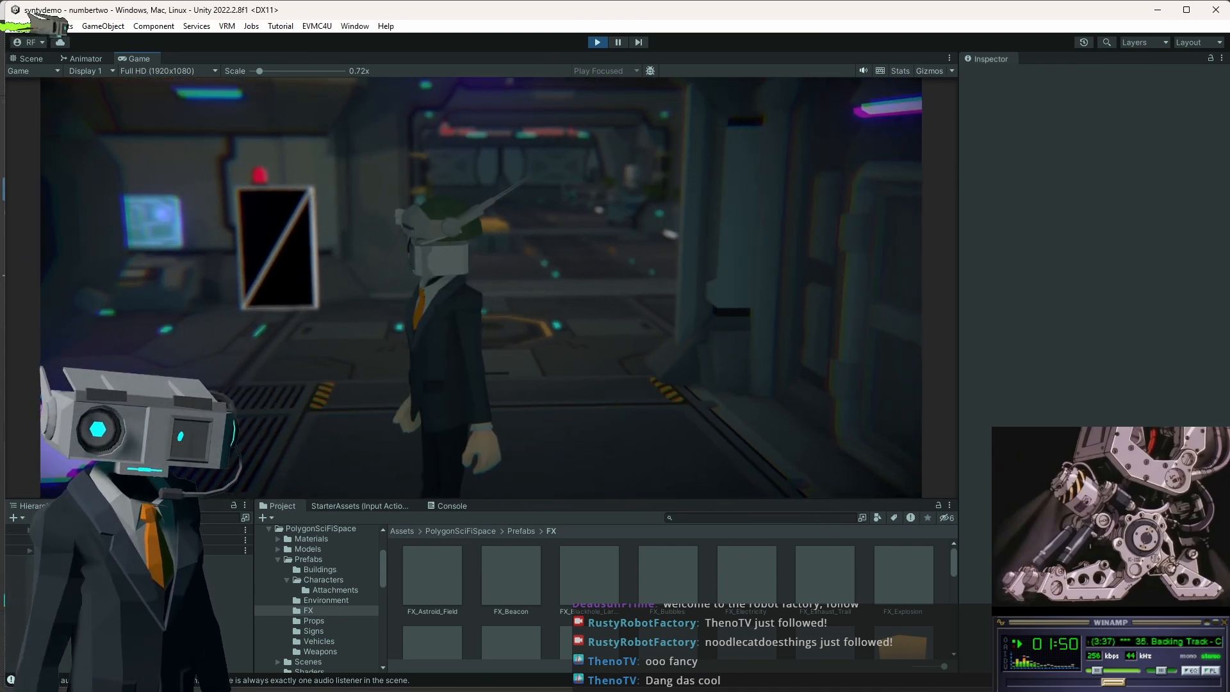
{"action": "key", "text": "s"}
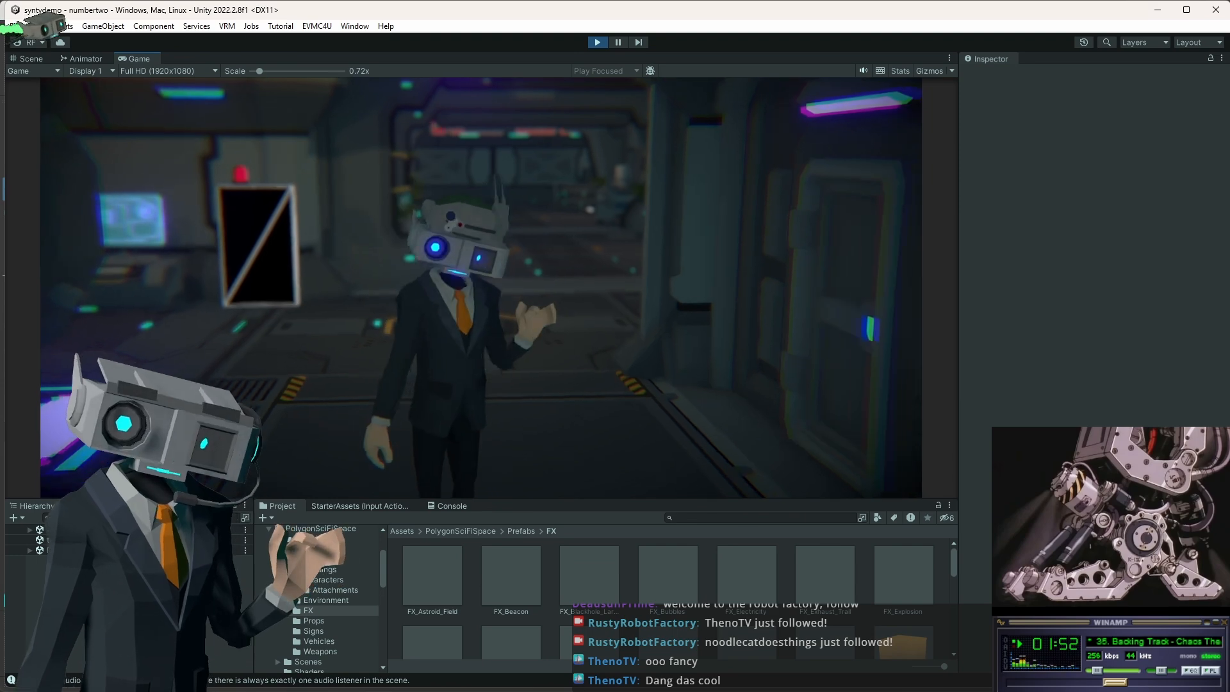